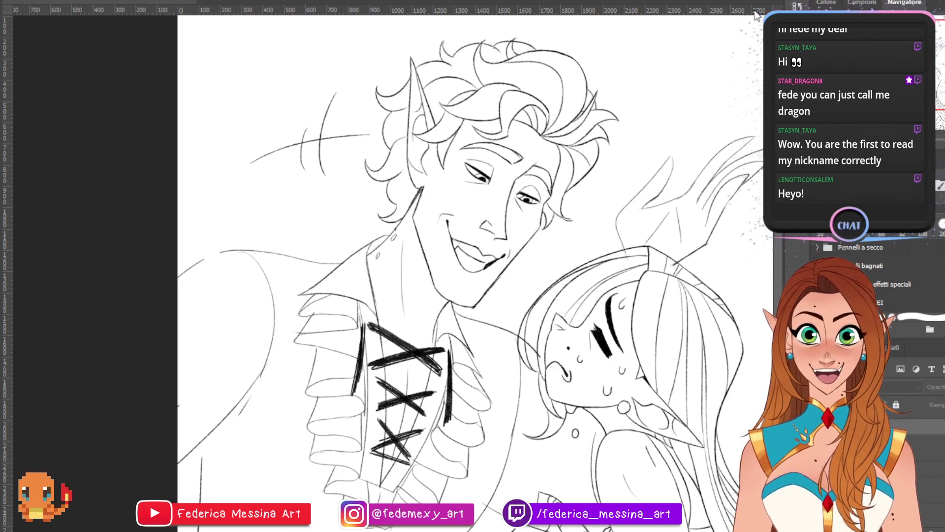
- Compare the rough sketches of the couple's different poses, viewing each one up close and as a whole
drag(492, 296, 328, 186)
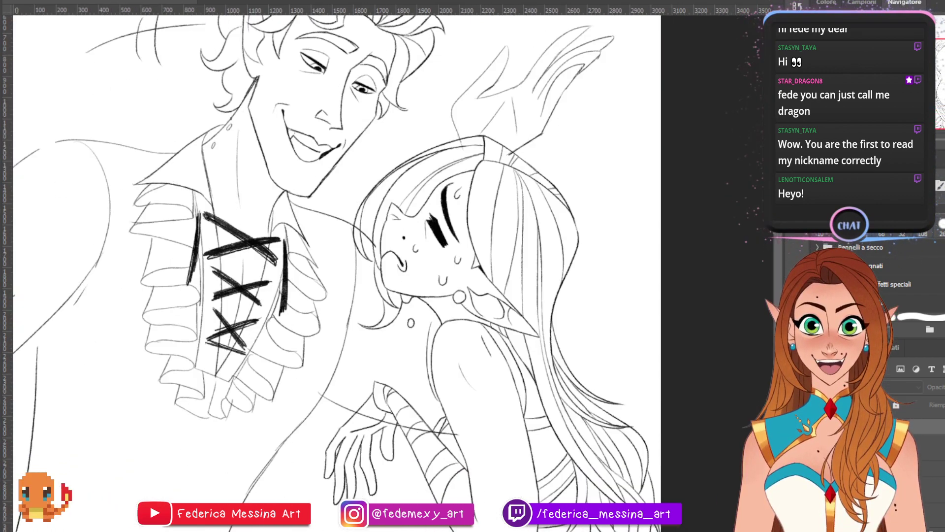
scroll(336, 265, up, 5)
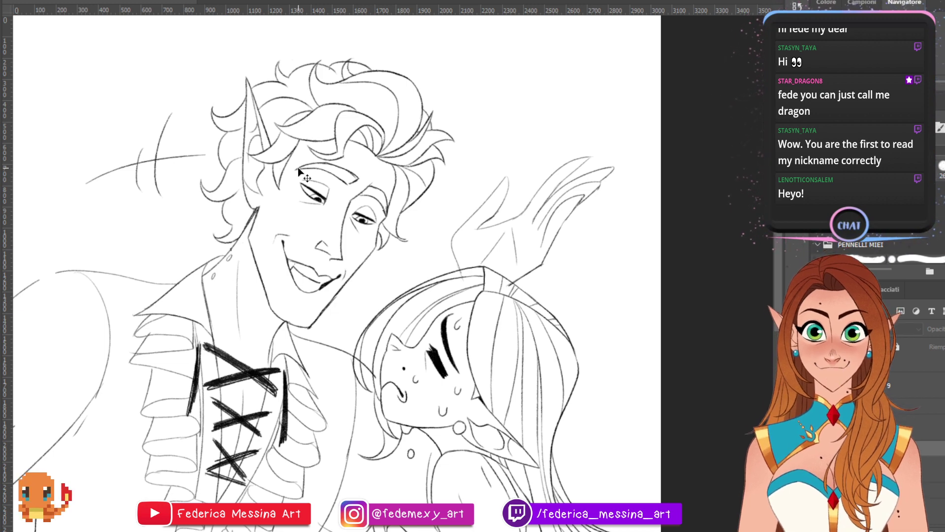
scroll(298, 169, down, 3)
scroll(298, 169, up, 3)
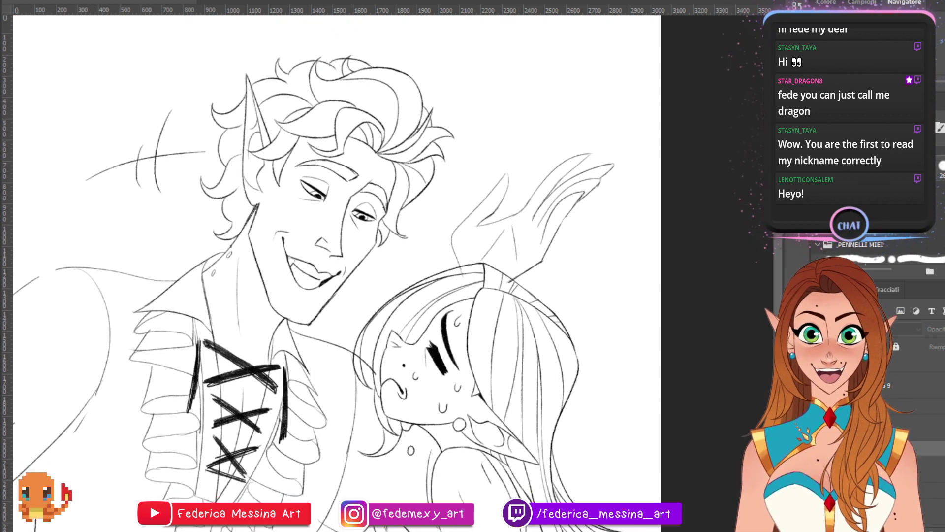
scroll(336, 273, down, 2)
scroll(336, 273, up, 3)
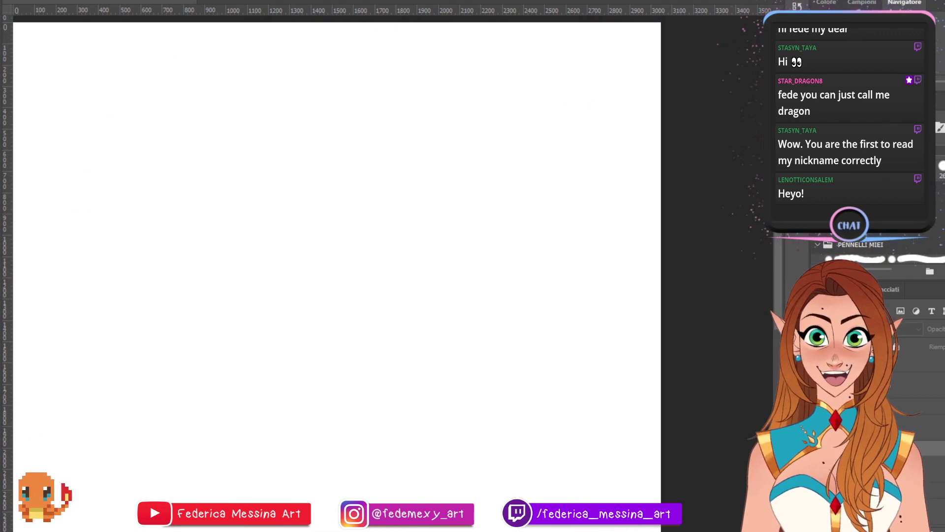
scroll(336, 273, down, 3)
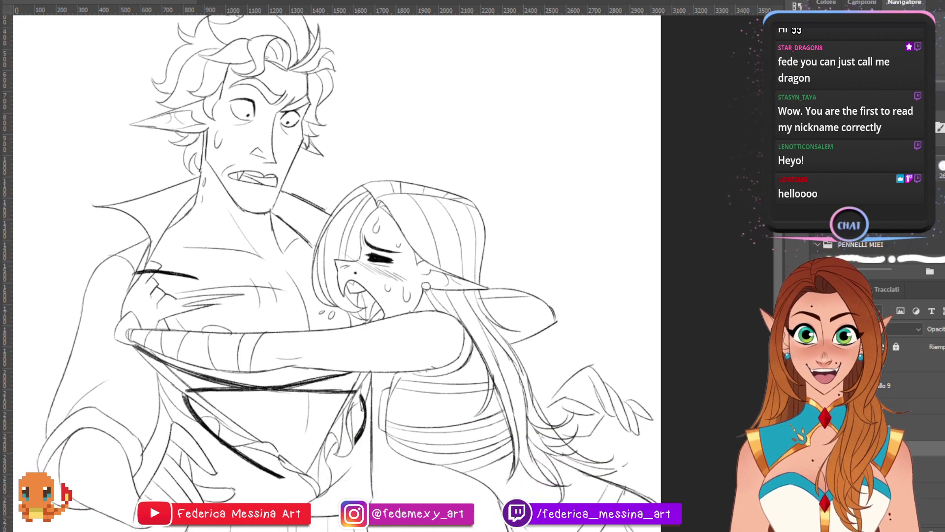
key(ctrl+minus)
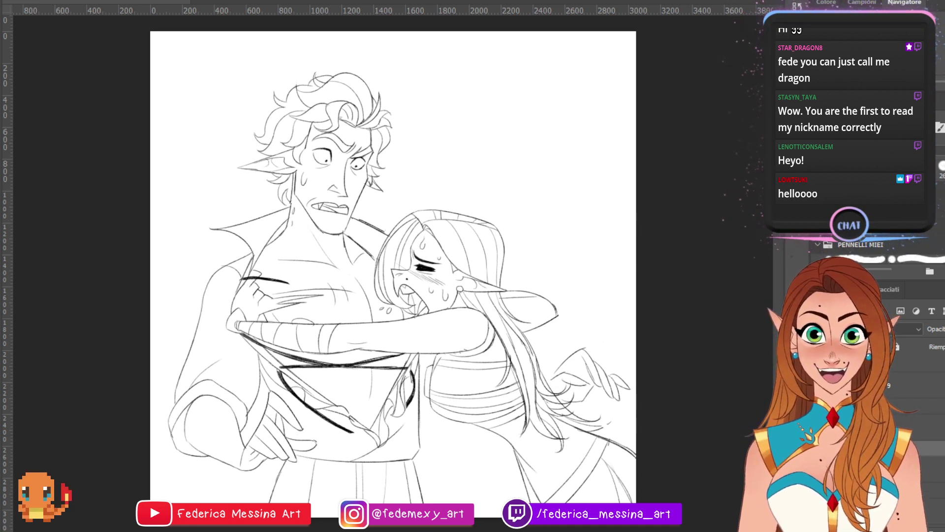
key(ctrl+comma)
key(ctrl+z)
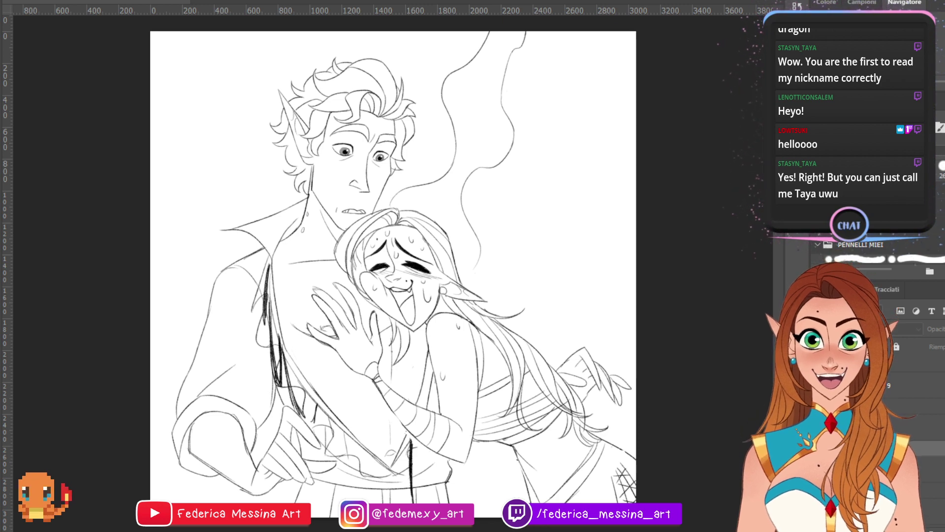
key(ctrl+z)
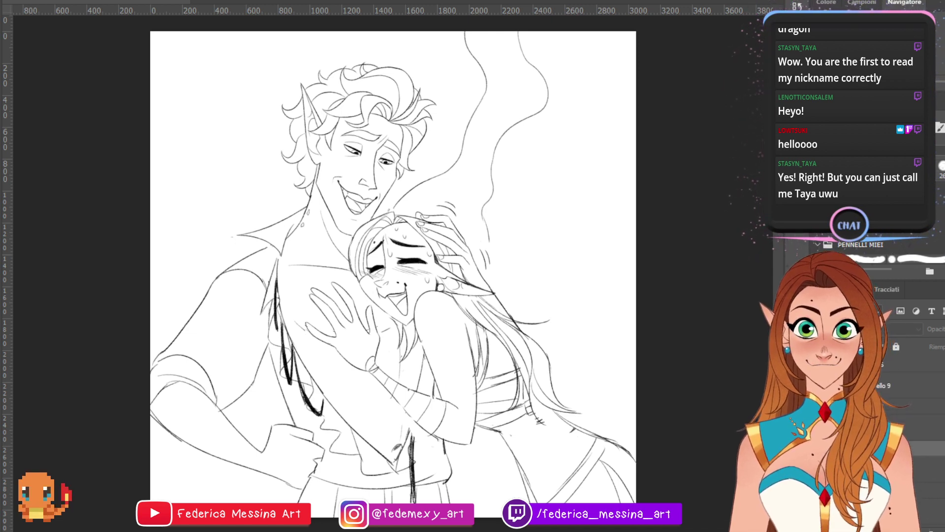
- Show the sketch with the laced ruffled shirt, fade its layer to a faint opacity and activate the Brush tool for inking
click(923, 421)
key(ctrl+comma)
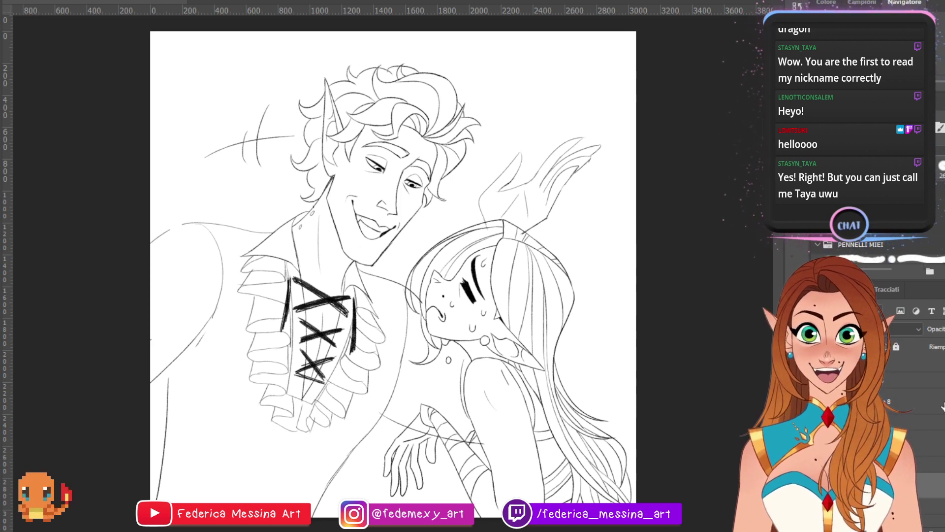
drag(944, 345, 930, 344)
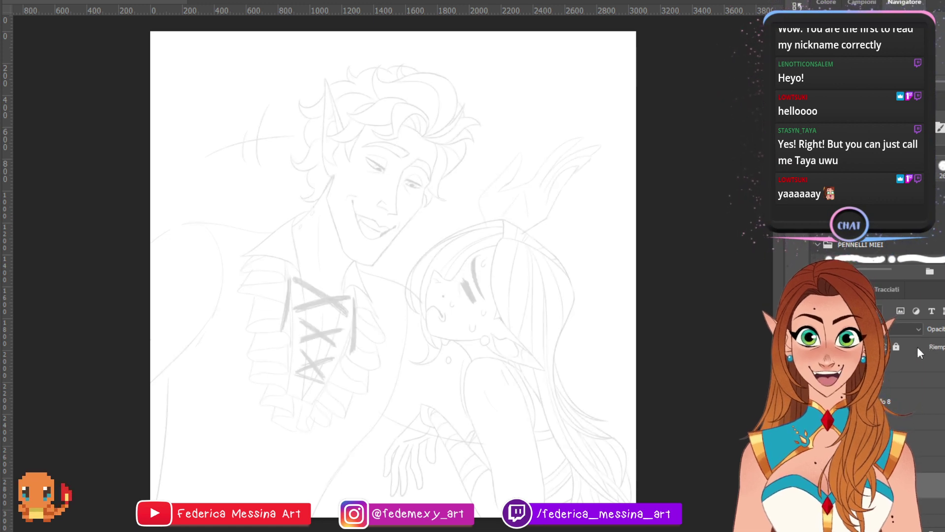
key(b)
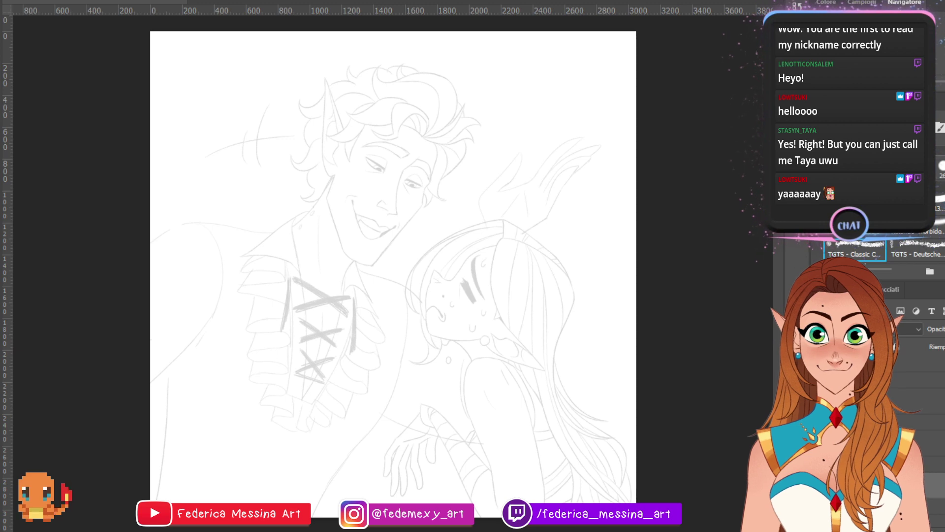
key(ctrl+plus)
key(ctrl+plus)
scroll(393, 273, up, 1)
scroll(374, 266, up, 5)
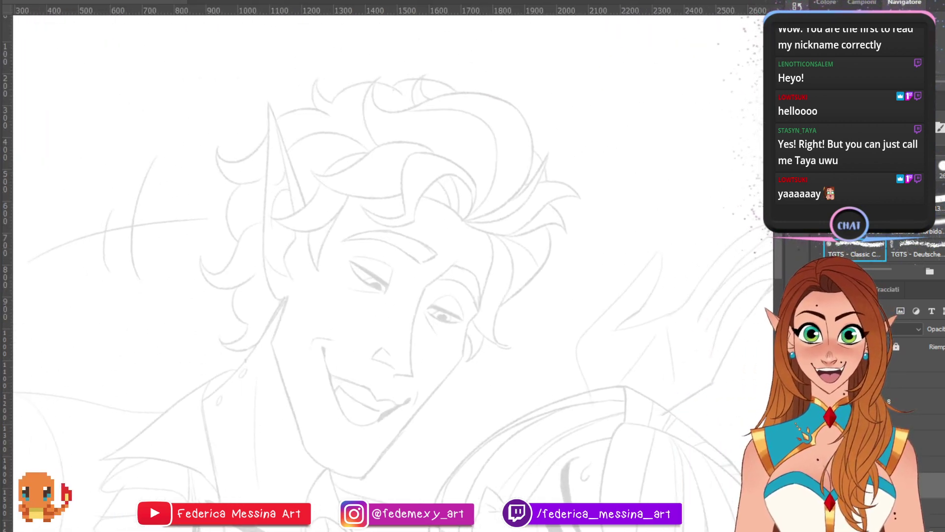
scroll(374, 266, down, 3)
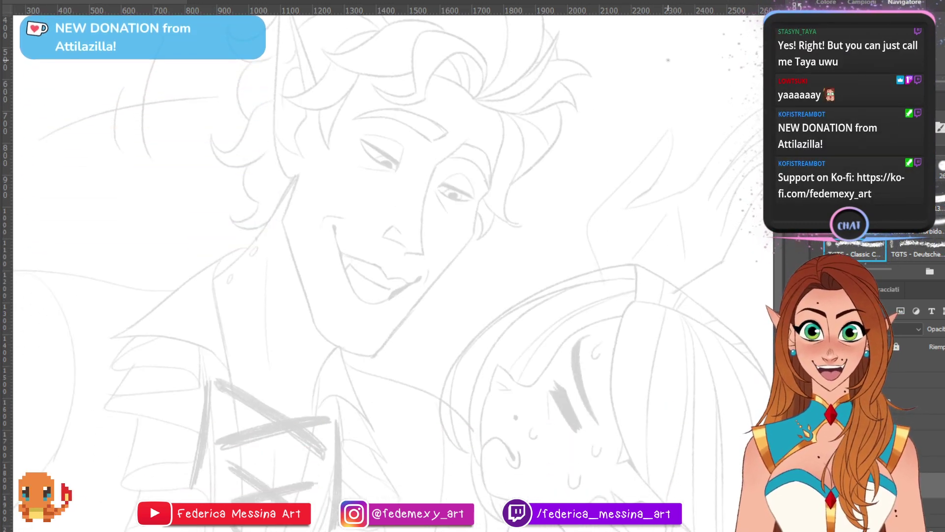
scroll(374, 266, down, 2)
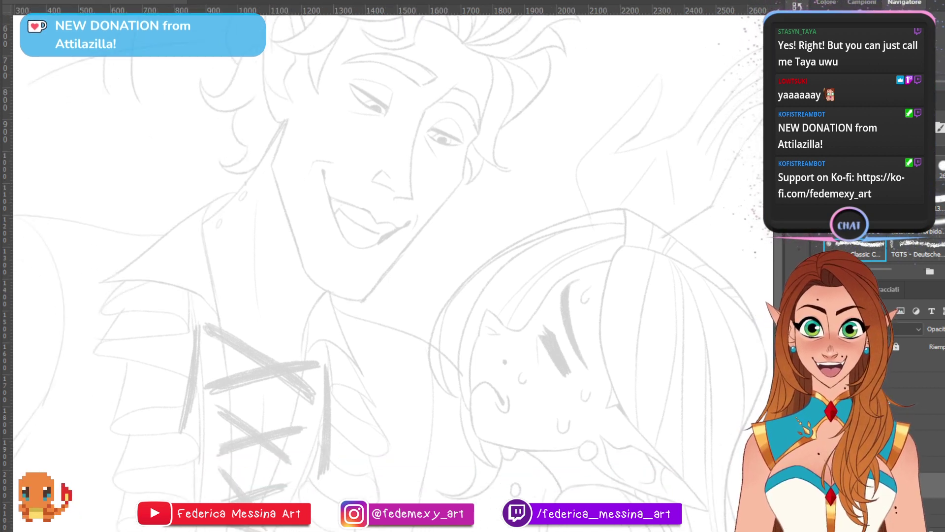
scroll(374, 265, up, 2)
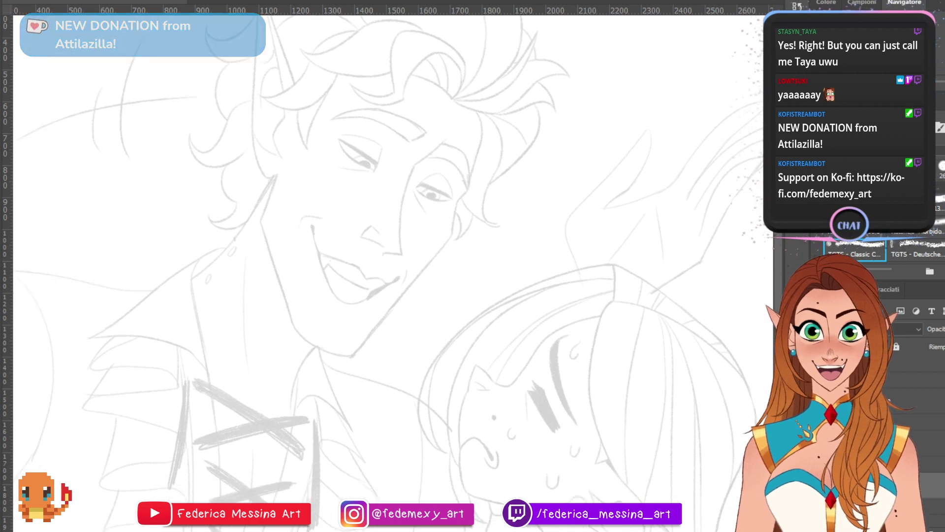
scroll(374, 266, down, 1)
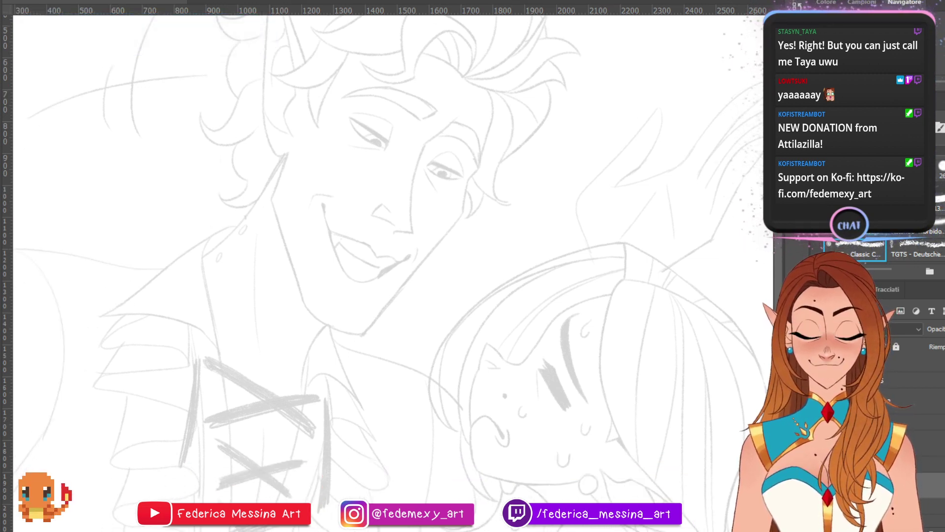
scroll(374, 266, down, 2)
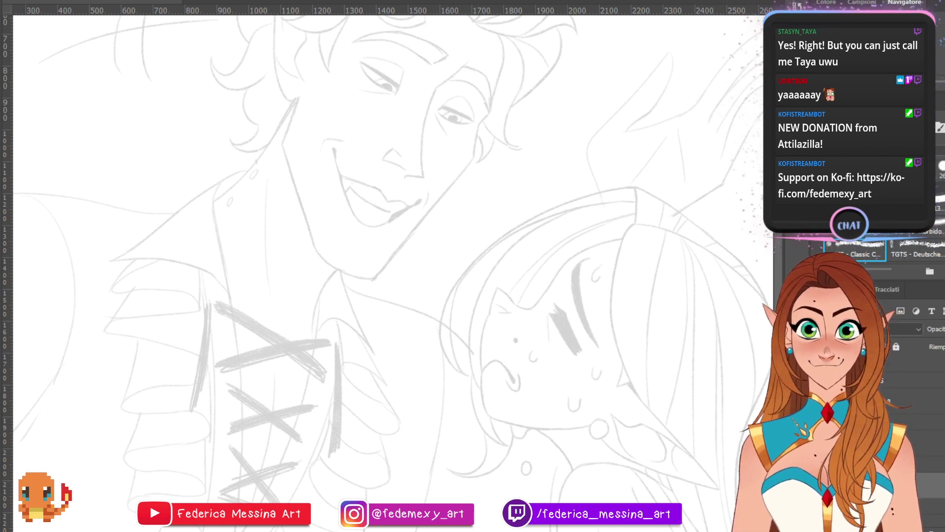
drag(393, 265, 370, 343)
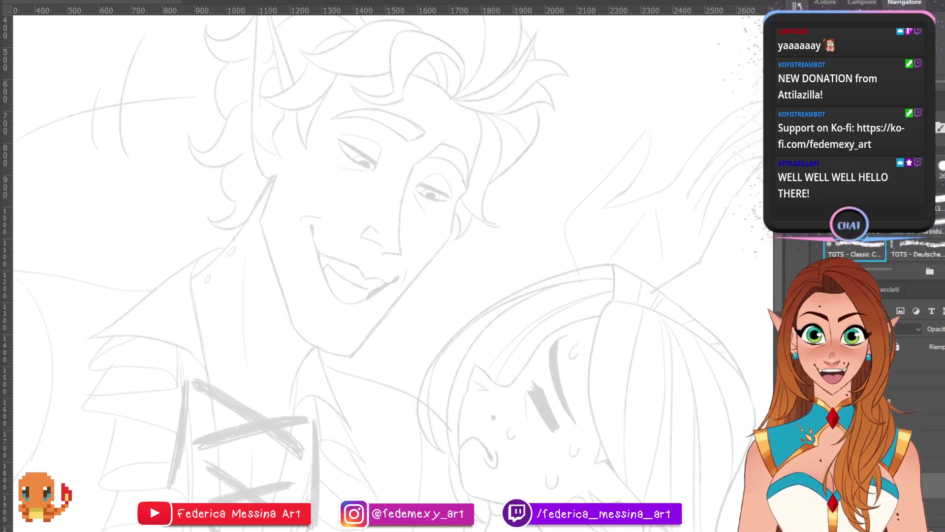
drag(392, 265, 382, 277)
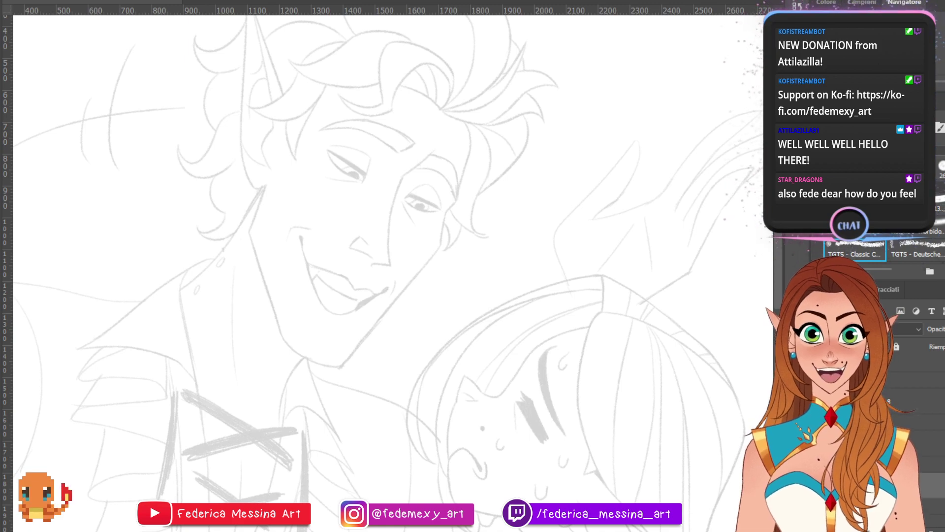
- Examine the woman's face up close in the sketch where her head is being patted, as a reference for the line work
mouse_move(374, 276)
mouse_down()
mouse_move(409, 328)
mouse_move(466, 199)
mouse_move(480, 80)
mouse_move(351, 232)
mouse_move(489, 158)
mouse_move(332, 222)
mouse_move(290, 266)
mouse_move(292, 187)
mouse_move(344, 216)
mouse_up()
key(ctrl+plus)
key(ctrl+plus)
key(ctrl+plus)
drag(615, 339, 174, 208)
key(ctrl+comma)
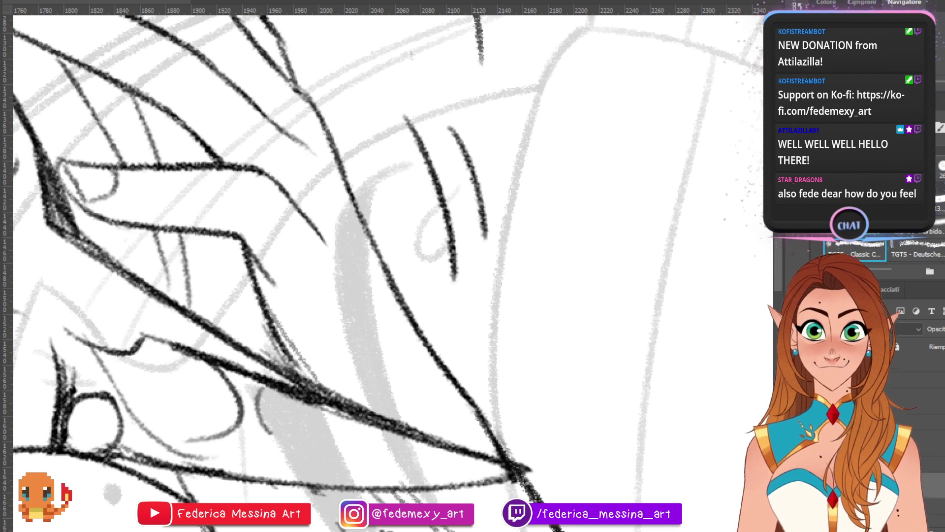
key(ctrl+comma)
scroll(374, 270, left, 9)
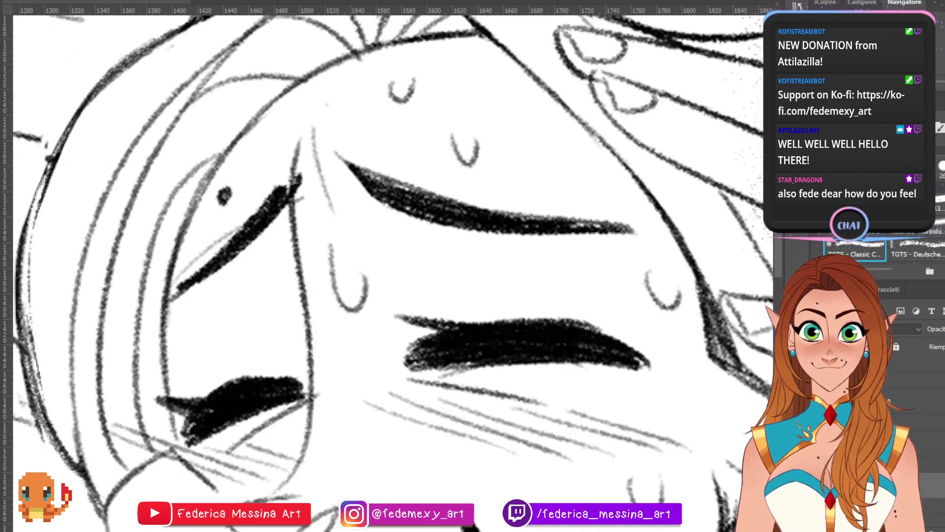
key(ctrl+minus)
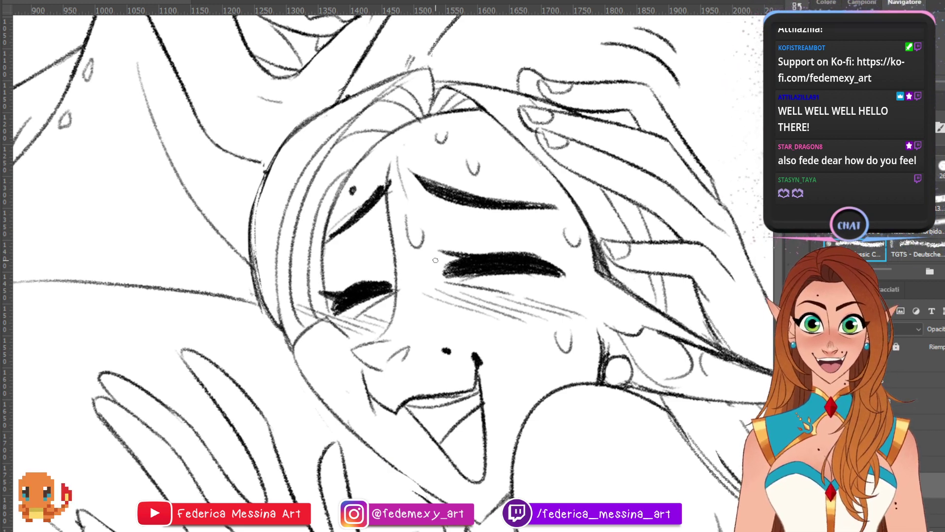
key(ctrl+minus)
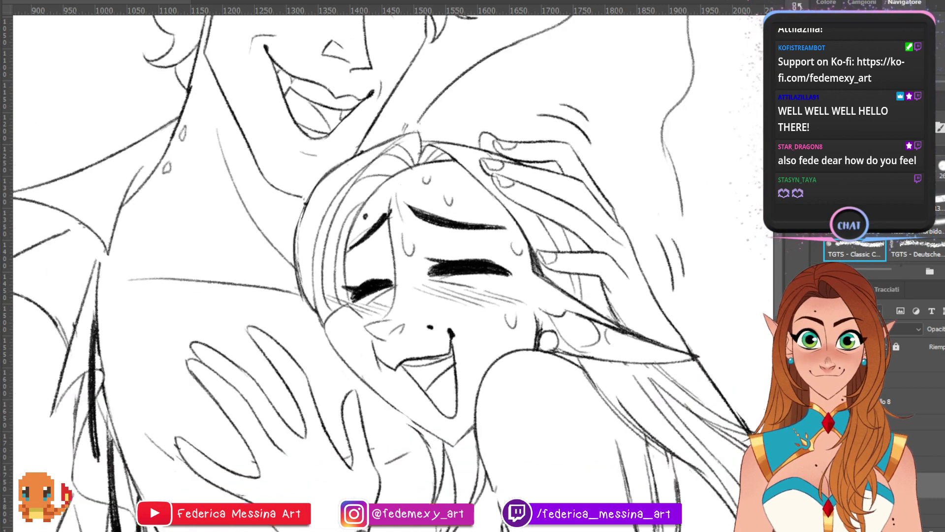
key(ctrl+minus)
key(ctrl+comma)
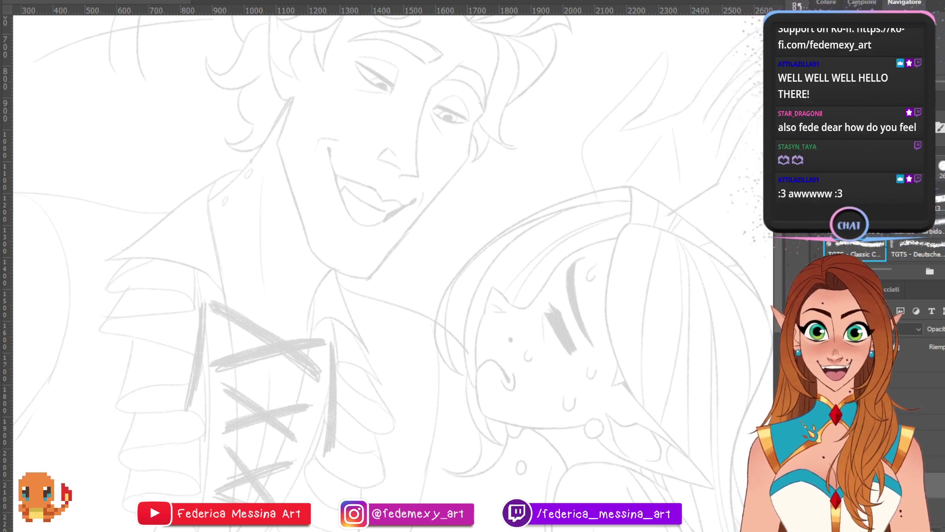
- Ink the short upper edge of the woman's pointed nose over the faded sketch, redoing the stroke until it fits
scroll(374, 266, up, 4)
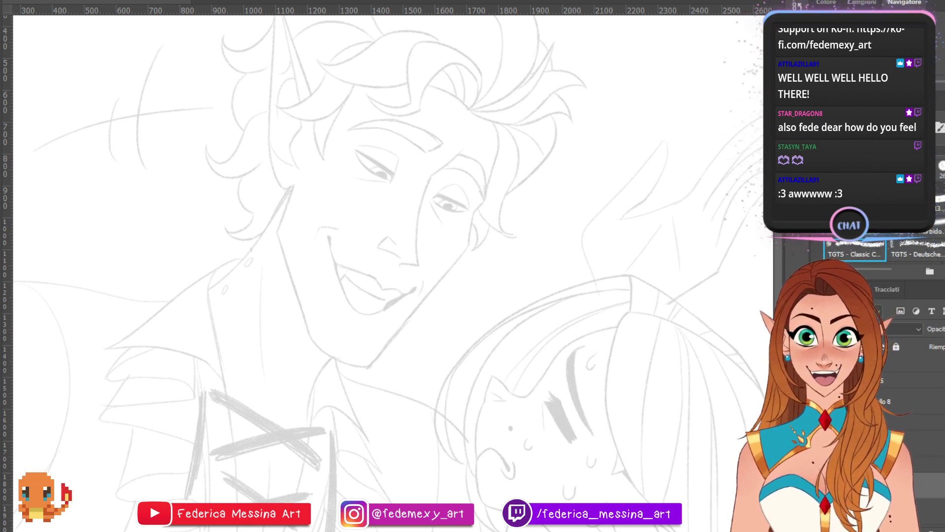
scroll(372, 273, left, 2)
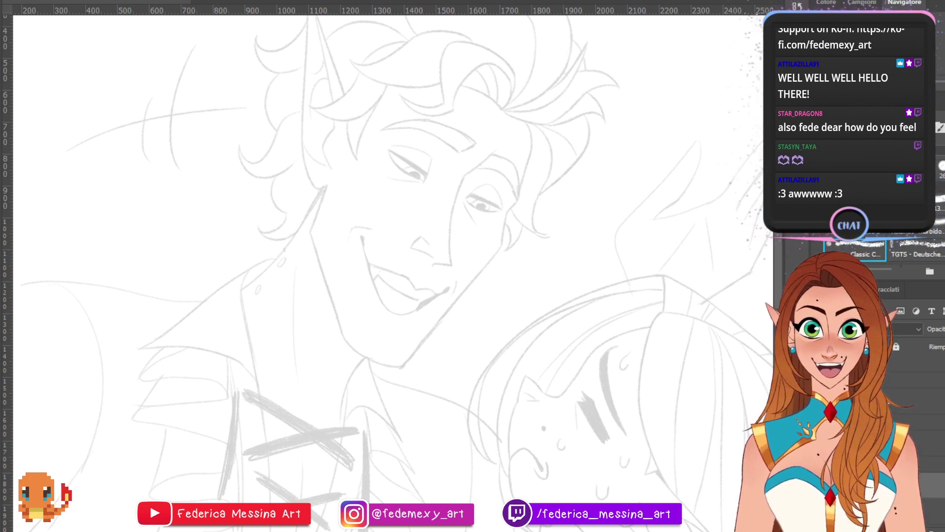
drag(394, 276, 282, 138)
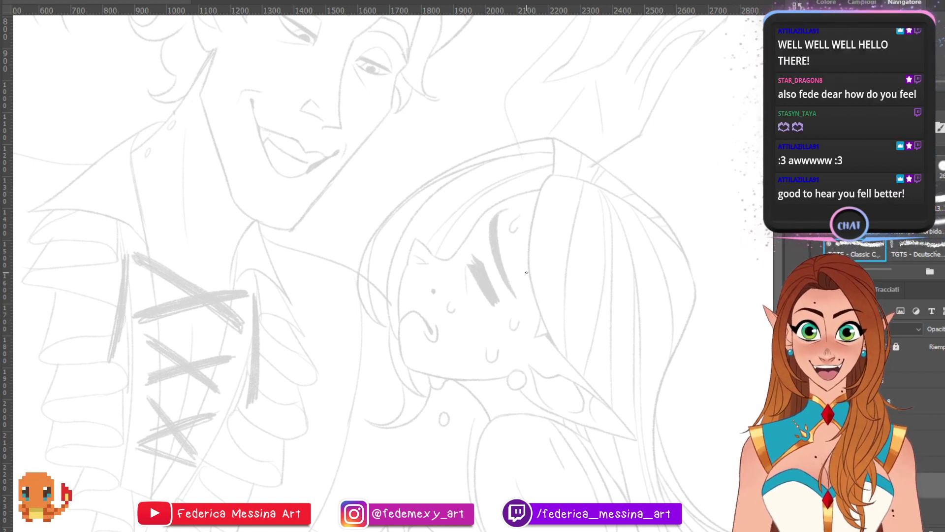
scroll(374, 271, down, 3)
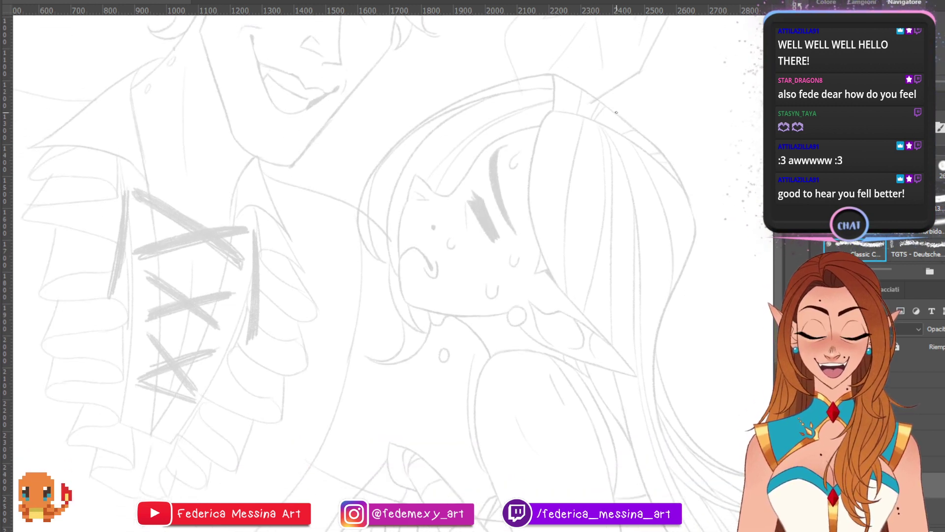
drag(403, 178, 438, 189)
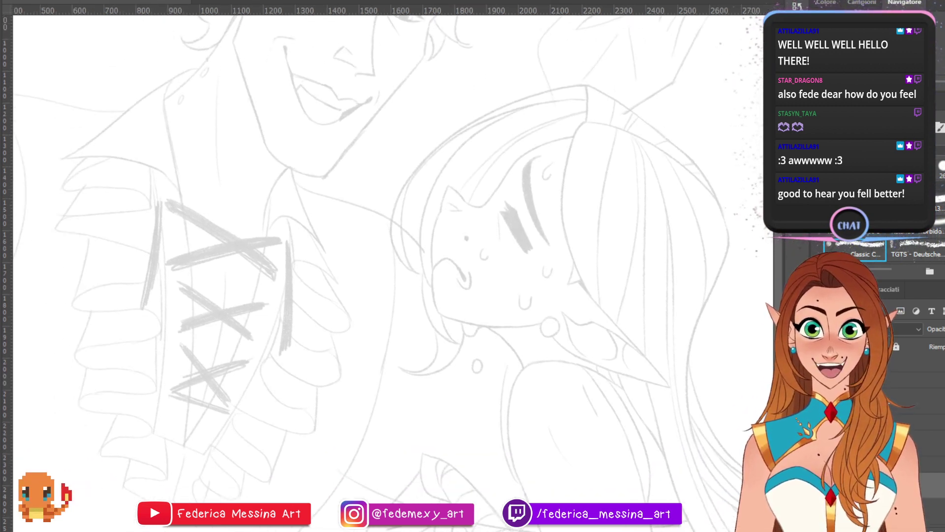
key(ctrl+z)
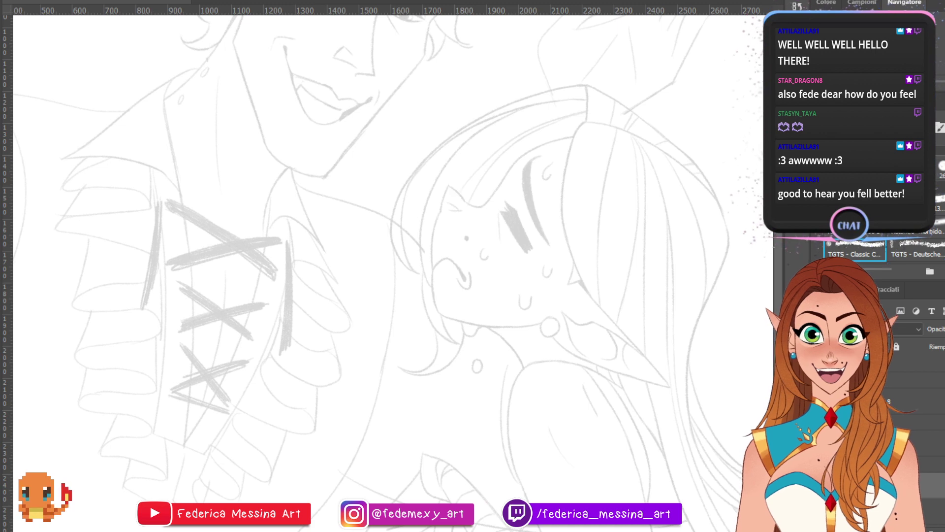
key(ctrl+plus)
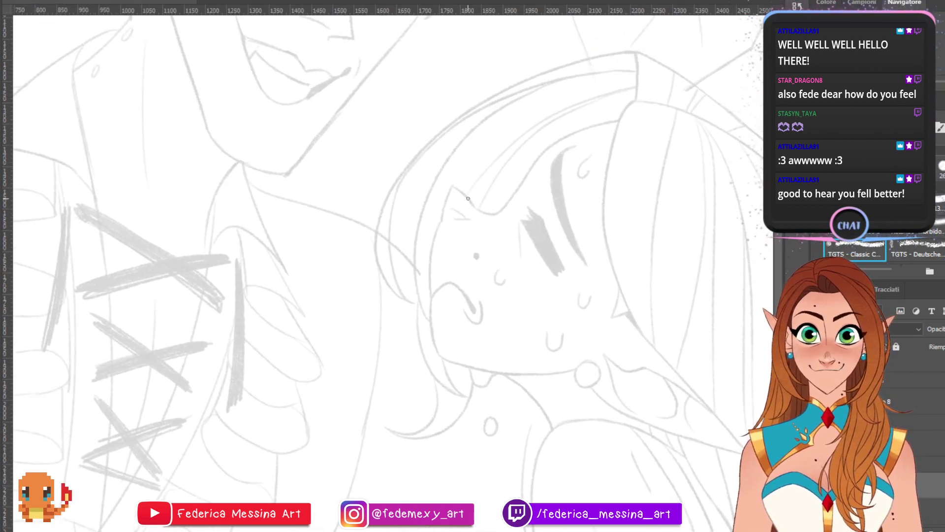
mouse_move(452, 186)
mouse_down()
mouse_move(476, 210)
mouse_move(442, 220)
mouse_up()
key(ctrl+z)
key(ctrl+z)
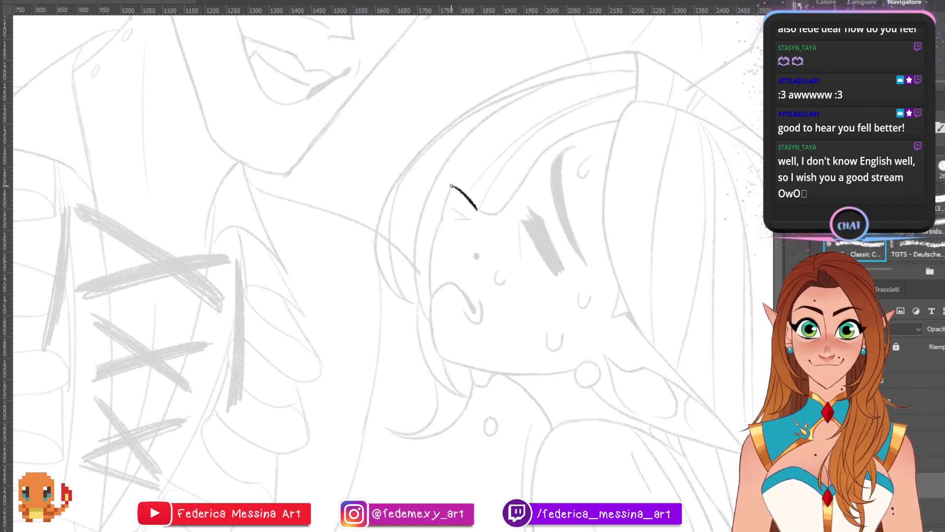
- Ink the underside of the woman's nose, the nostril and the upper-lip contour down to the mouth
mouse_move(451, 186)
mouse_down()
mouse_move(440, 221)
mouse_move(473, 219)
mouse_move(428, 268)
mouse_up()
key(ctrl+z)
drag(441, 220, 429, 291)
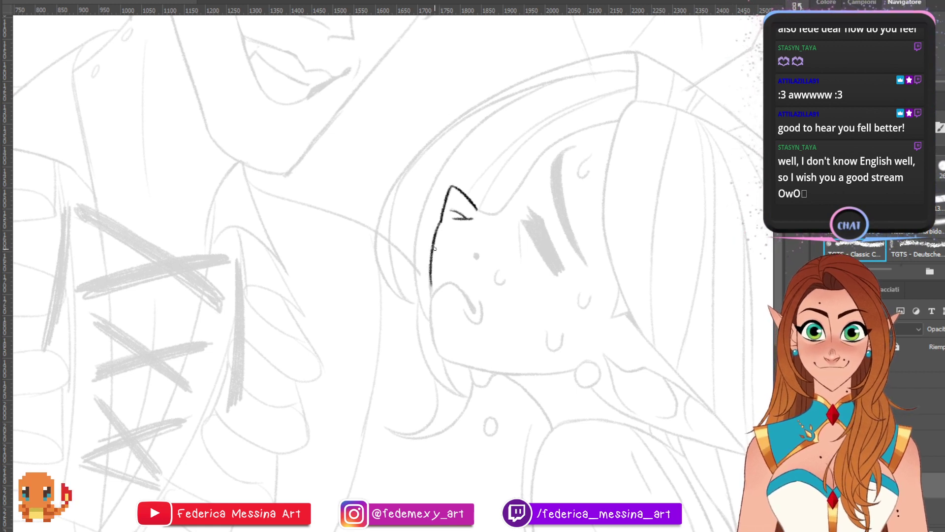
key(ctrl+z)
- Refine the woman's upper-lip contour and ink her frowning mouth, the mole and the sweat drop on her cheek
mouse_move(441, 221)
mouse_down()
mouse_move(433, 297)
mouse_move(431, 247)
mouse_move(433, 290)
mouse_move(453, 282)
mouse_move(482, 316)
mouse_move(475, 324)
mouse_move(476, 256)
mouse_move(509, 272)
mouse_up()
key(ctrl+z)
key(ctrl+z)
key(ctrl+z)
key(ctrl+z)
key(ctrl+z)
key(ctrl+z)
key(ctrl+z)
key(ctrl+z)
key(ctrl+z)
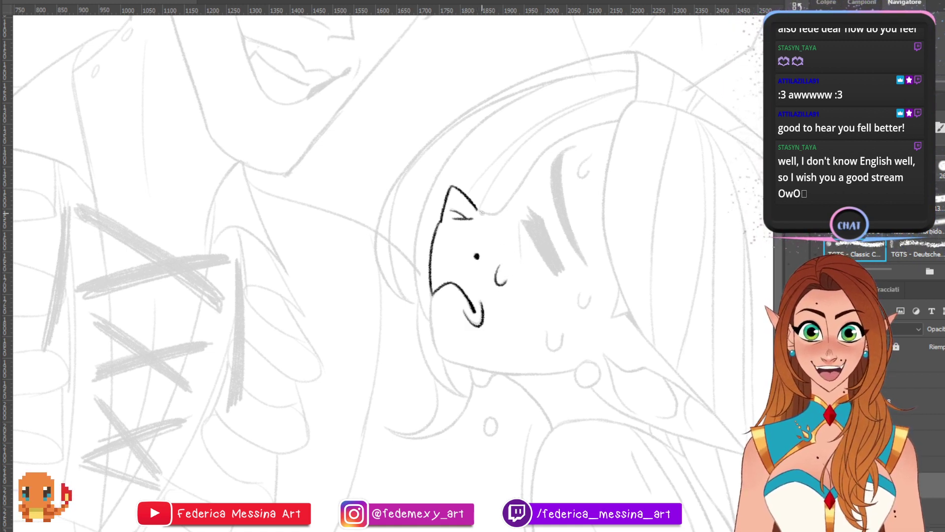
- Ink the woman's forehead contour from the nose bridge up to the hairline, redoing strokes until the curve follows the sketch
mouse_move(477, 210)
mouse_down()
mouse_move(508, 204)
mouse_move(488, 215)
mouse_move(502, 211)
mouse_move(517, 185)
mouse_move(501, 213)
mouse_move(571, 134)
mouse_up()
key(ctrl+z)
key(ctrl+z)
key(ctrl+z)
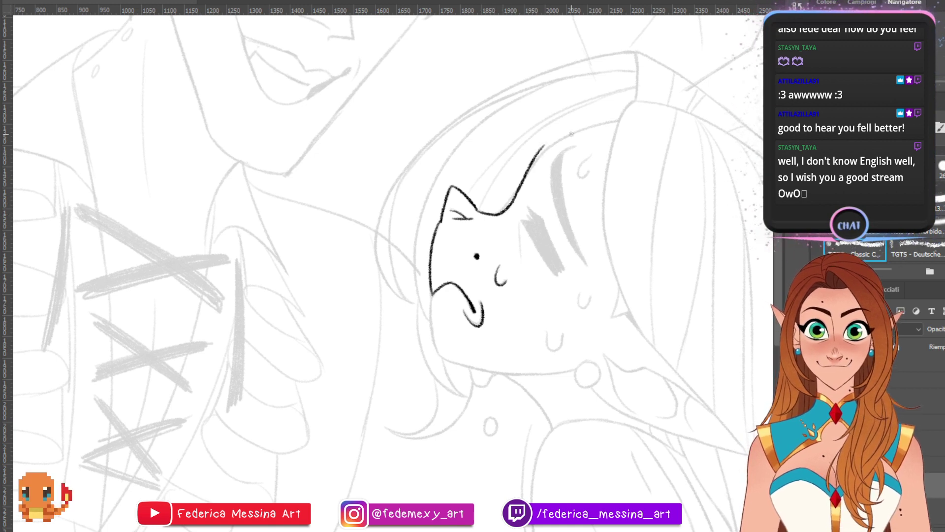
key(ctrl+z)
mouse_move(514, 199)
mouse_down()
mouse_move(549, 147)
mouse_move(618, 119)
mouse_up()
key(ctrl+z)
drag(561, 137, 622, 120)
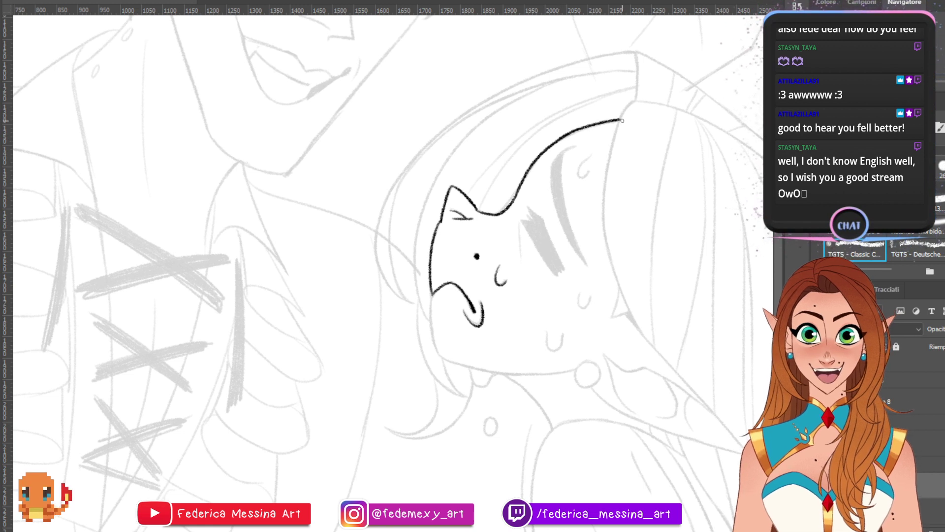
- Ink the outline and short upper tip of the woman's eyebrow and fill its upper part solid black
drag(552, 165, 570, 239)
key(ctrl+z)
key(ctrl+z)
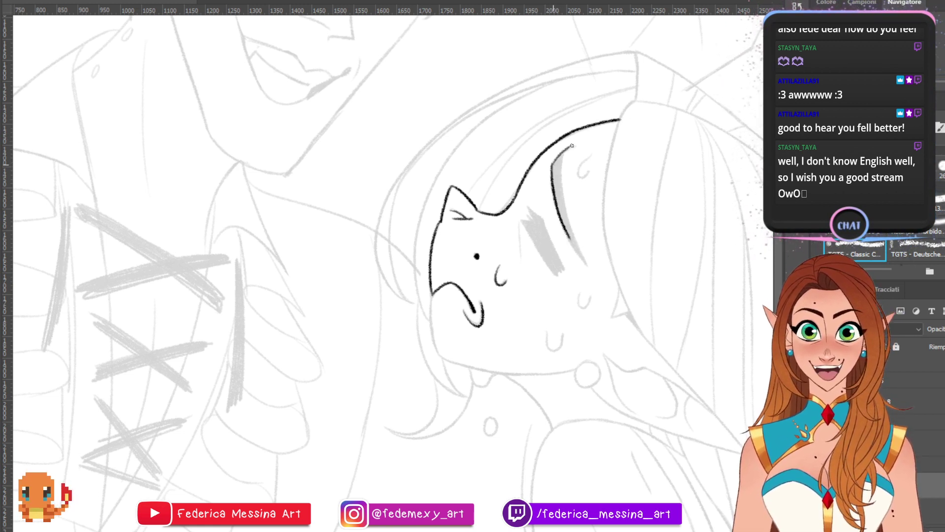
mouse_move(552, 162)
mouse_down()
mouse_move(580, 142)
mouse_move(564, 201)
mouse_move(574, 158)
mouse_up()
key(ctrl+z)
key(ctrl+z)
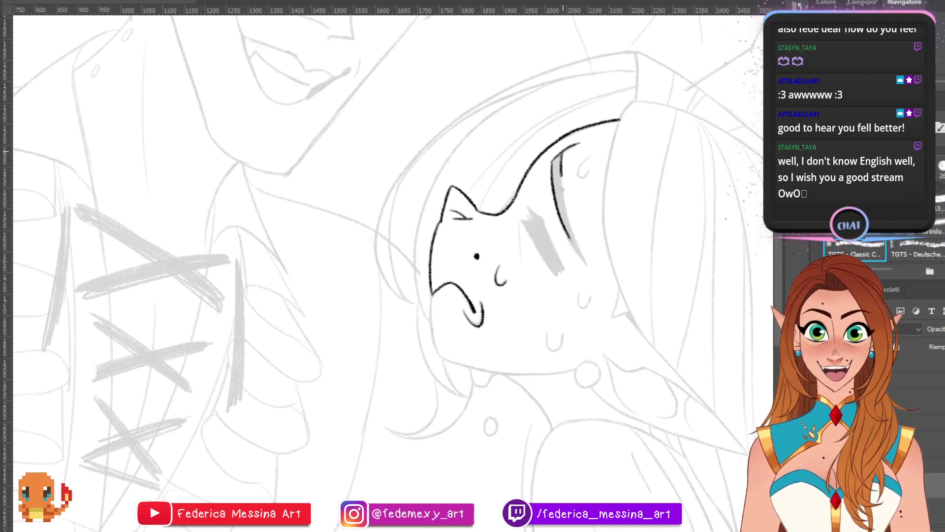
mouse_move(565, 216)
mouse_down()
mouse_move(560, 154)
mouse_move(556, 176)
mouse_up()
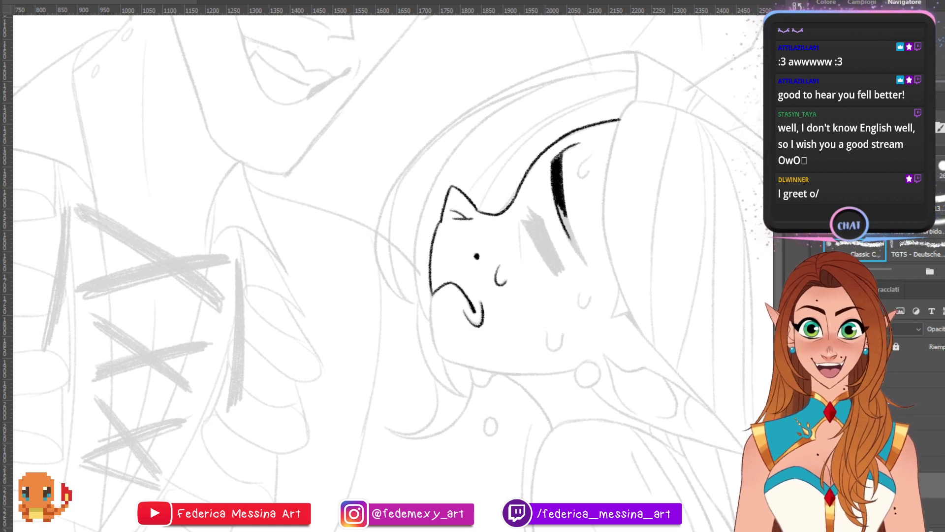
- Check the sketch of her laughing face in the other open drawing and finish the eyebrow with a solid, tapered end
key(ctrl+Tab)
key(ctrl+Tab)
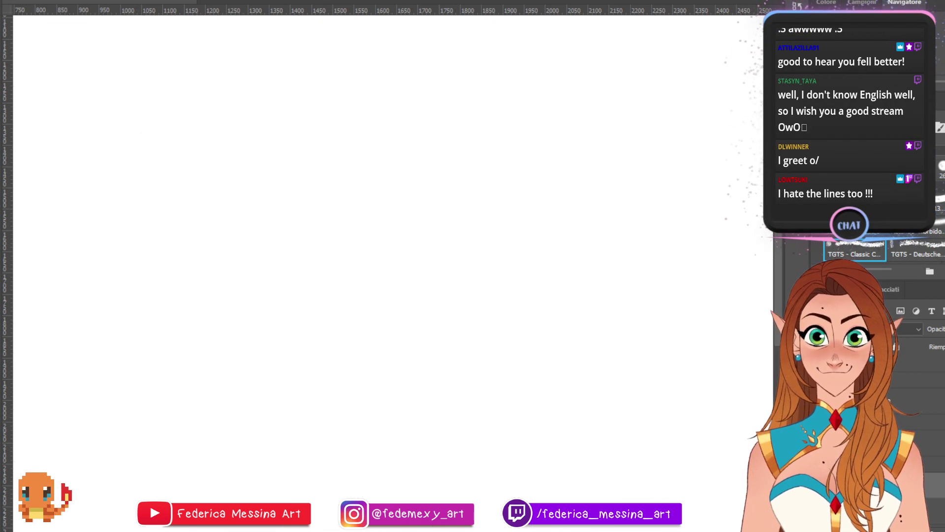
key(ctrl+Tab)
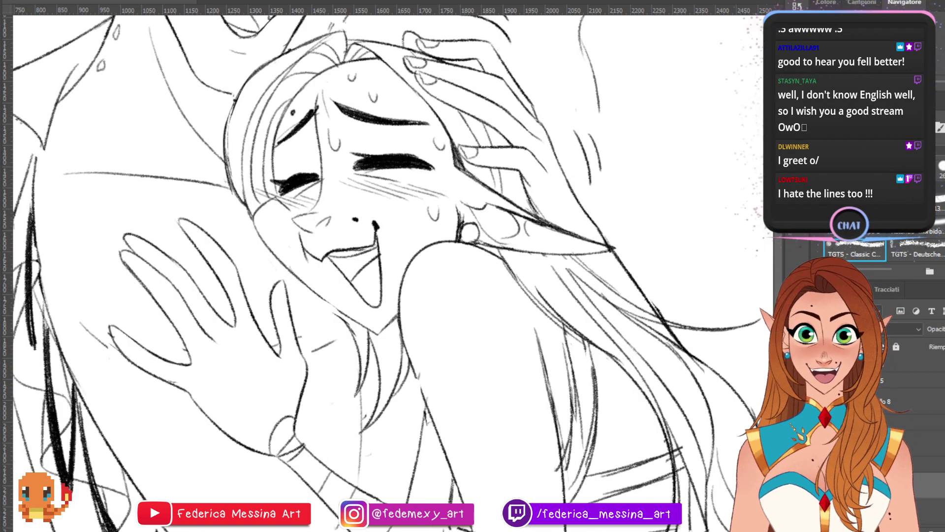
key(ctrl+comma)
key(ctrl+comma)
key(ctrl+comma)
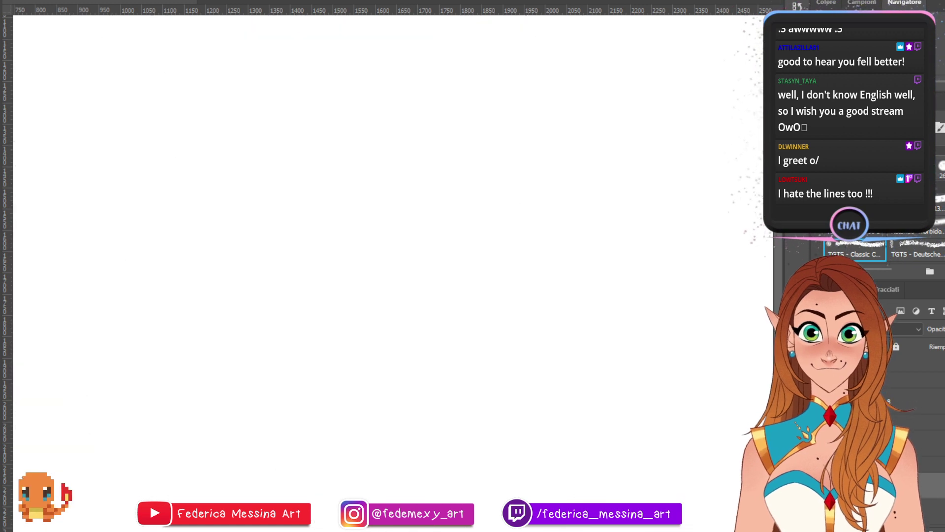
mouse_move(560, 208)
mouse_down()
mouse_move(588, 268)
mouse_move(581, 263)
mouse_up()
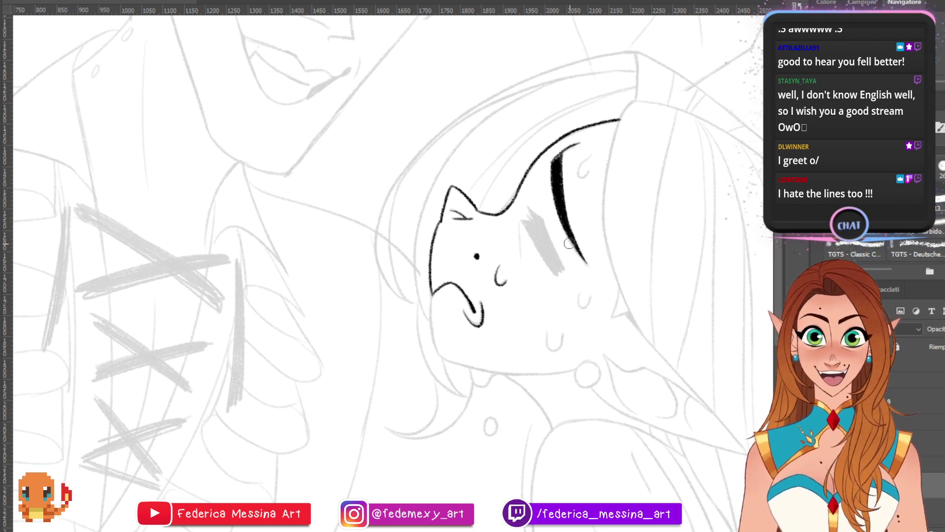
key(b)
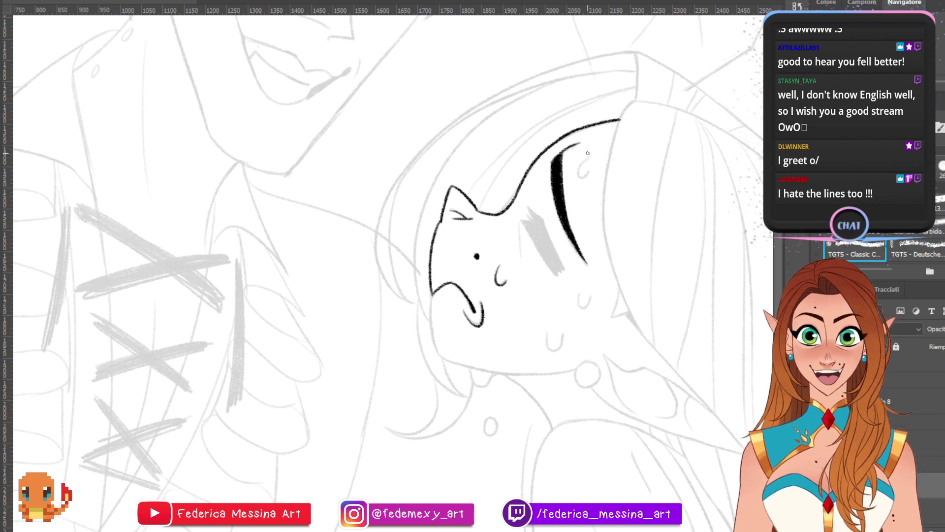
- Ink the small sweat drop on the woman's forehead beside the eyebrow, retrying the stroke until it fits
mouse_move(588, 154)
mouse_down()
mouse_move(594, 174)
mouse_move(580, 174)
mouse_move(588, 176)
mouse_up()
key(ctrl+z)
key(ctrl+z)
key(ctrl+z)
key(ctrl+z)
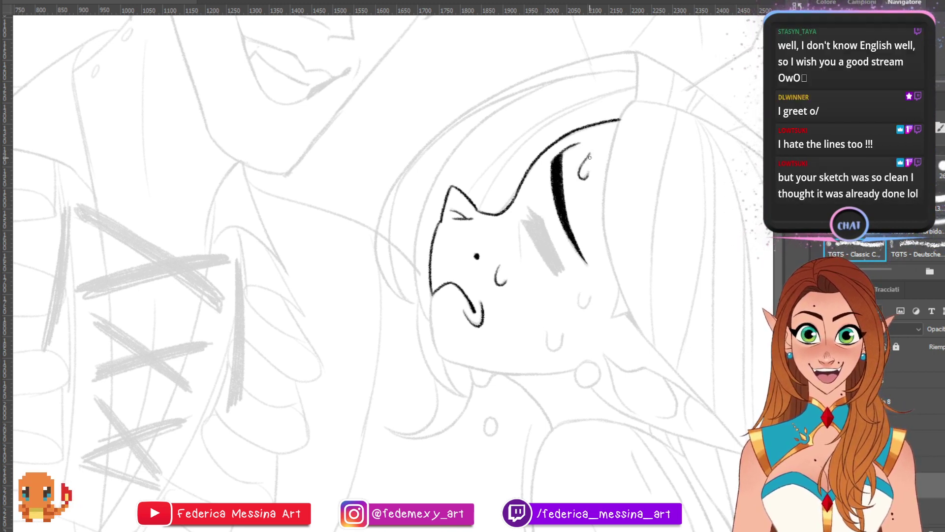
- Ink the woman's closed eye as a solid black band with spiky lashes and add the thin line beneath it
drag(520, 218, 536, 222)
key(ctrl+z)
key(ctrl+z)
key(ctrl+z)
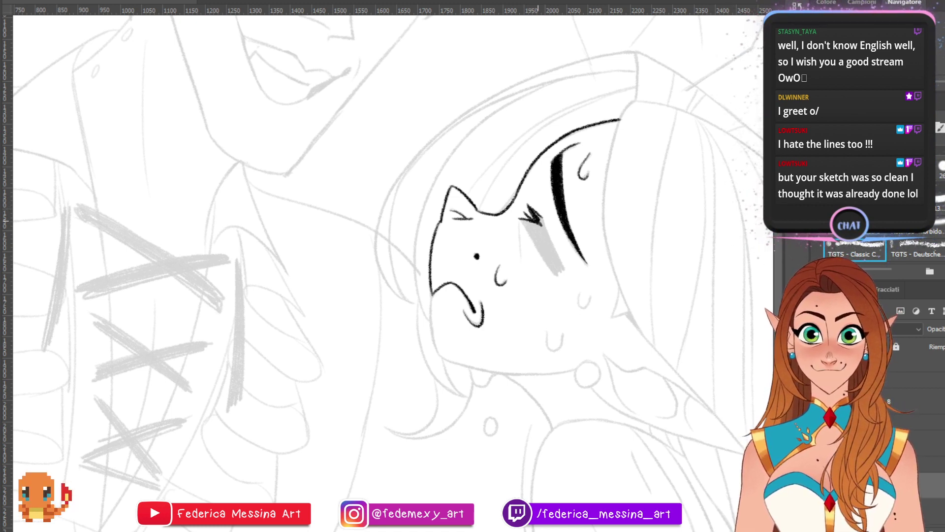
key(b)
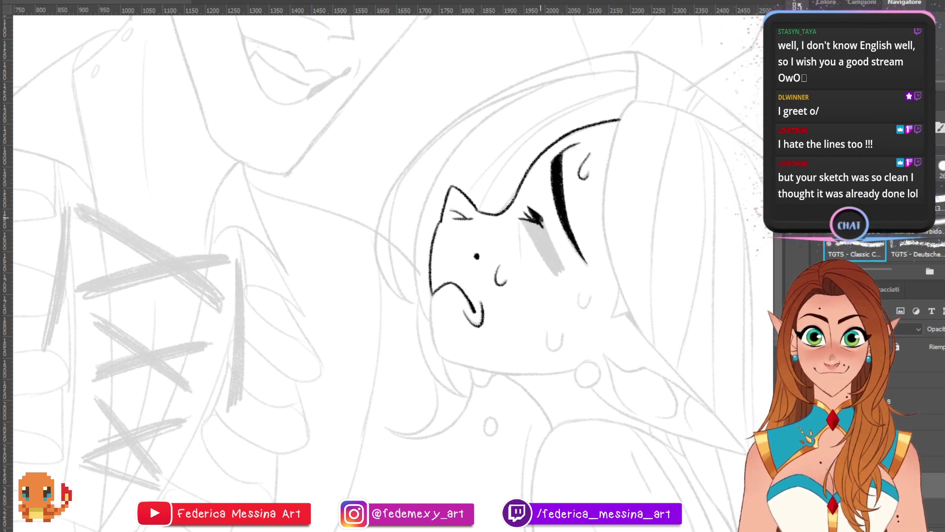
drag(546, 224, 552, 268)
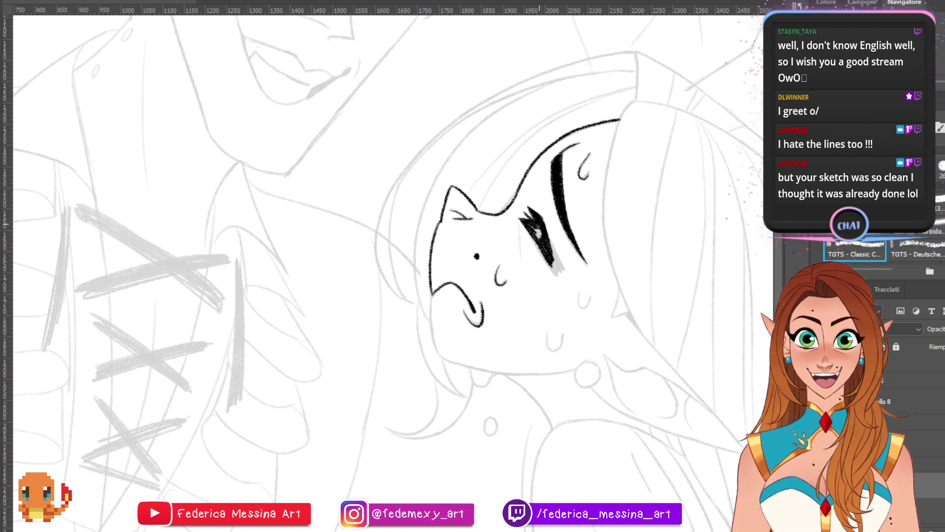
mouse_move(554, 255)
mouse_down()
mouse_move(540, 218)
mouse_move(556, 264)
mouse_move(543, 251)
mouse_move(557, 266)
mouse_move(554, 255)
mouse_up()
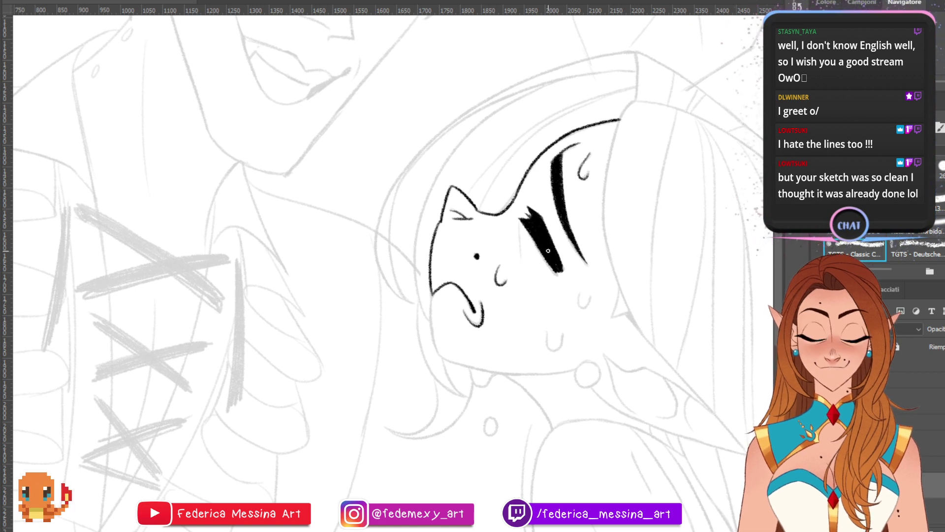
drag(545, 233, 564, 269)
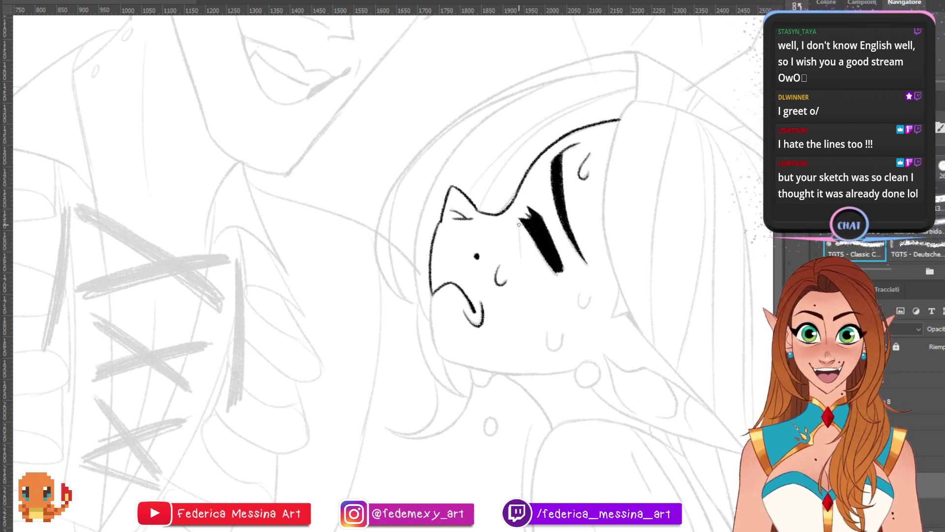
key(ctrl+z)
drag(519, 224, 529, 253)
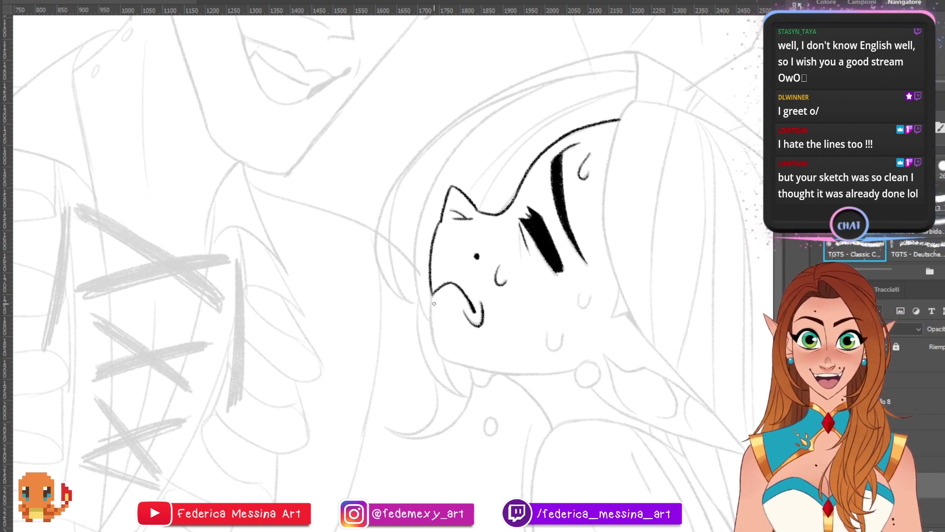
- Ink the woman's chin contour curving down from the lips, redoing the stroke until it fits
drag(433, 294, 435, 343)
key(ctrl+z)
drag(433, 294, 437, 347)
key(ctrl+z)
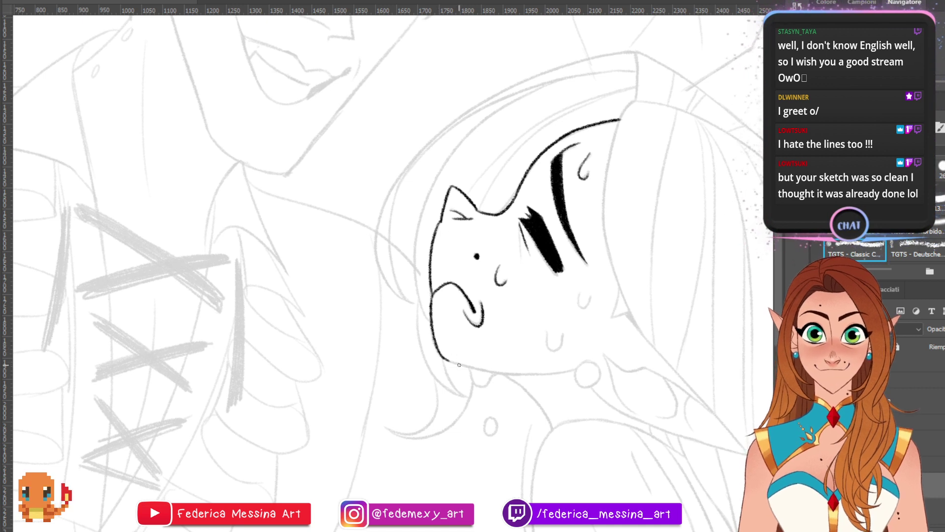
- Ink the woman's jawline from the chin to the ear and the small round shape at its end, correcting misplaced strokes
mouse_move(445, 359)
mouse_down()
mouse_move(523, 375)
mouse_move(586, 362)
mouse_move(601, 379)
mouse_move(588, 361)
mouse_move(580, 384)
mouse_move(585, 361)
mouse_move(591, 384)
mouse_move(588, 361)
mouse_move(593, 380)
mouse_up()
key(ctrl+z)
key(ctrl+z)
key(ctrl+z)
key(ctrl+z)
key(ctrl+z)
key(ctrl+z)
key(e)
key(b)
key(ctrl+z)
key(ctrl+z)
key(ctrl+z)
- Ink the two sweat drops on the woman's cheek near the ear and save the drawing
mouse_move(547, 330)
mouse_down()
mouse_move(561, 346)
mouse_move(563, 332)
mouse_move(545, 331)
mouse_move(553, 352)
mouse_move(563, 333)
mouse_up()
key(ctrl+z)
key(ctrl+z)
key(ctrl+z)
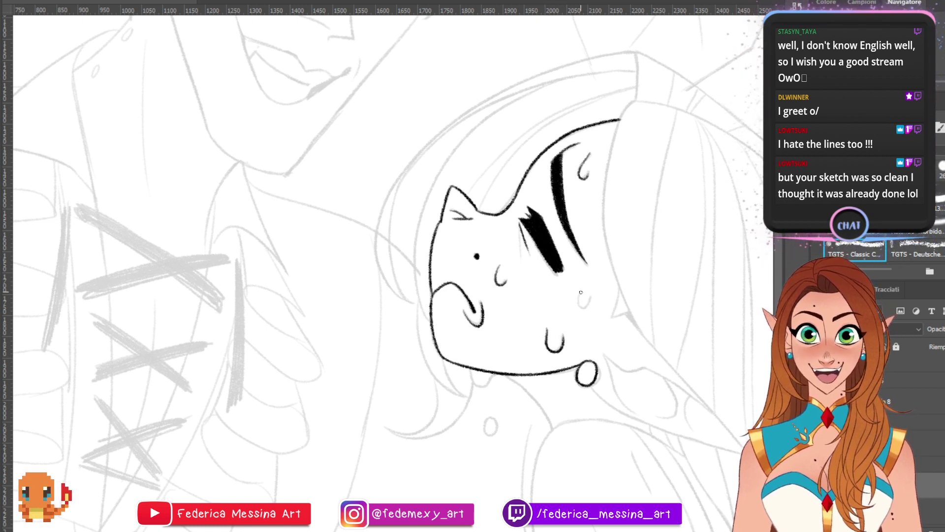
key(ctrl+z)
mouse_move(581, 290)
mouse_down()
mouse_move(590, 300)
mouse_move(584, 307)
mouse_move(592, 292)
mouse_up()
key(ctrl+z)
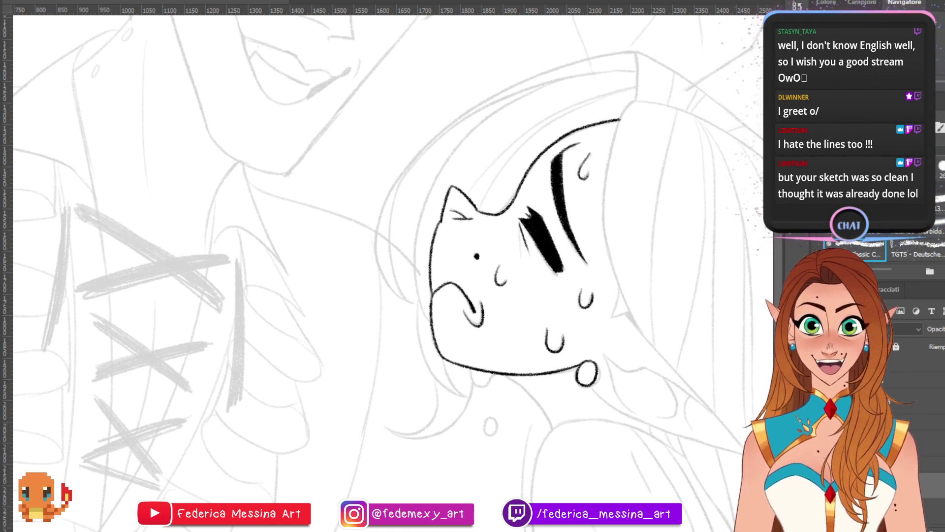
key(ctrl+s)
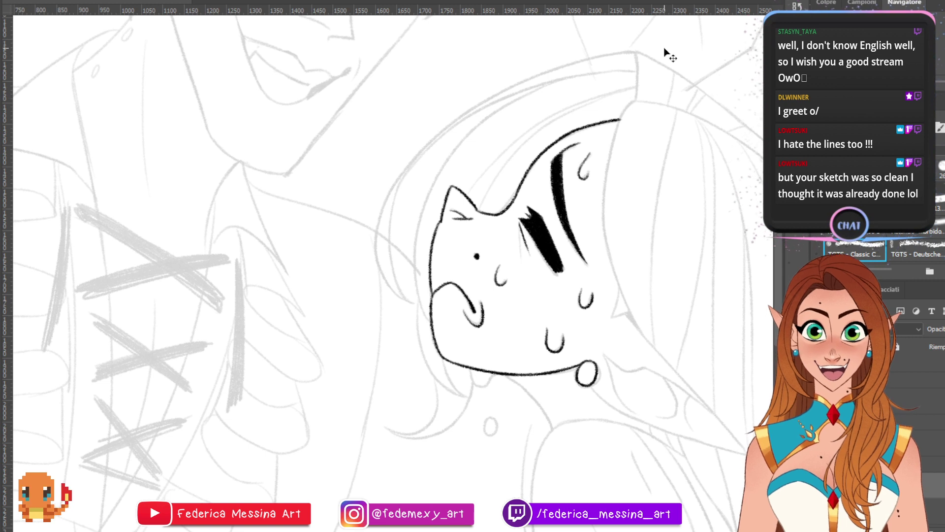
- Ink the long hair edge from the forehead down past the temple and along the ear's upper side to its tip
key(b)
mouse_move(630, 102)
mouse_down()
mouse_move(604, 223)
mouse_move(608, 257)
mouse_move(597, 218)
mouse_move(650, 347)
mouse_move(634, 321)
mouse_move(703, 400)
mouse_up()
key(ctrl+z)
key(ctrl+z)
drag(630, 314, 736, 424)
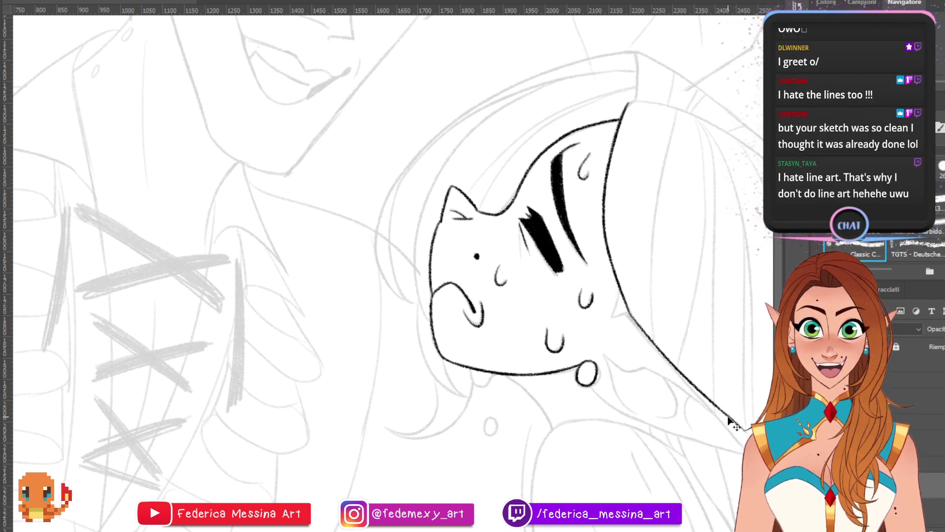
key(ctrl+z)
drag(629, 312, 720, 422)
key(ctrl+z)
drag(630, 314, 743, 438)
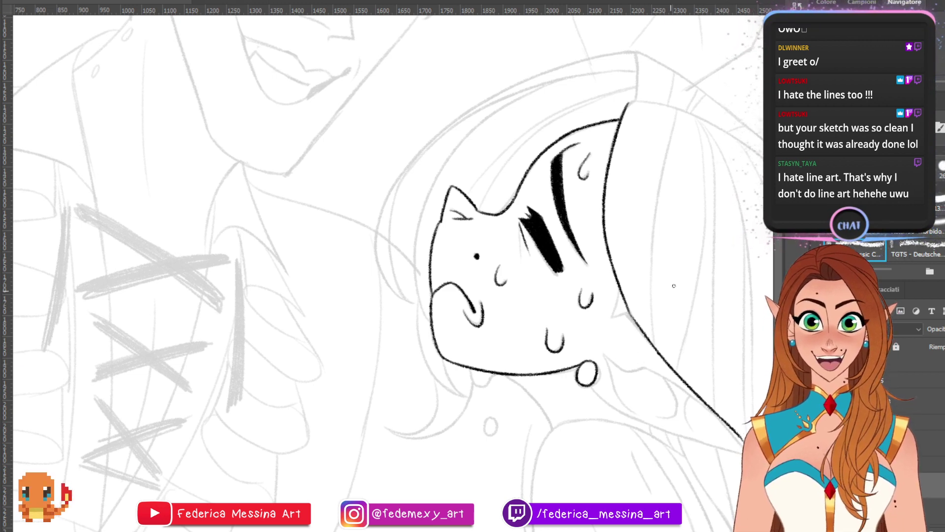
- Ink the small pointed hair tuft in front of the ear and the inner upper rim running toward the ear tip
scroll(674, 286, down, 3)
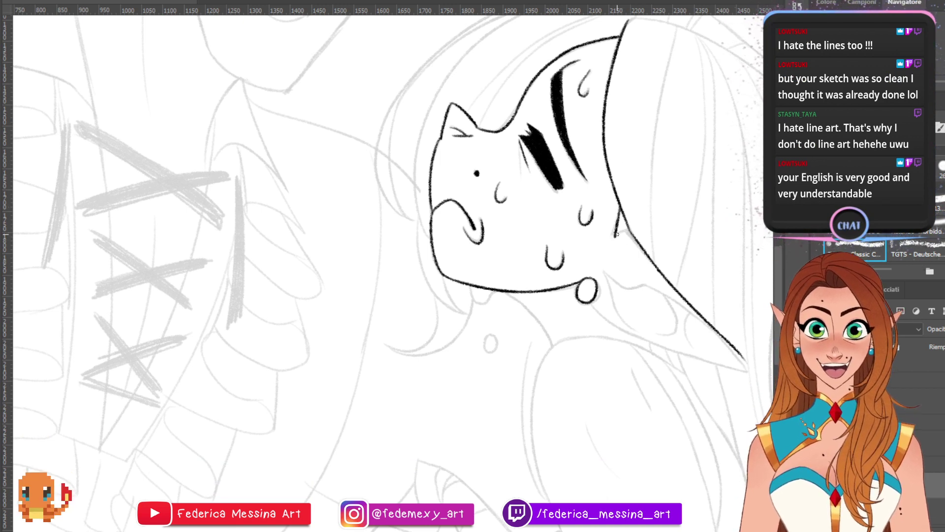
drag(613, 232, 630, 227)
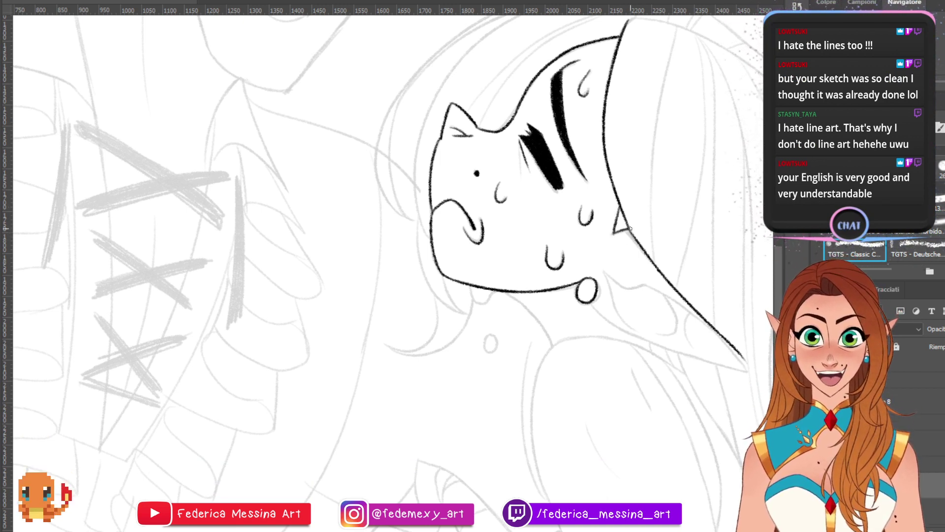
mouse_move(604, 264)
mouse_down()
mouse_move(646, 276)
mouse_move(715, 334)
mouse_up()
key(ctrl+z)
key(ctrl+z)
drag(647, 276, 731, 343)
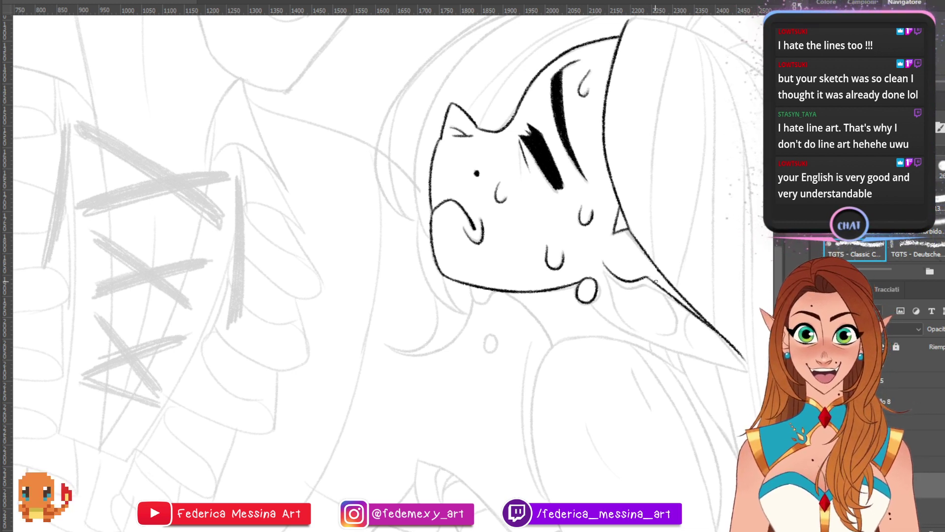
- Ink the lower edge of the woman's long ear from the round earlobe shape outward and close it in a sharp tip
drag(655, 281, 393, 268)
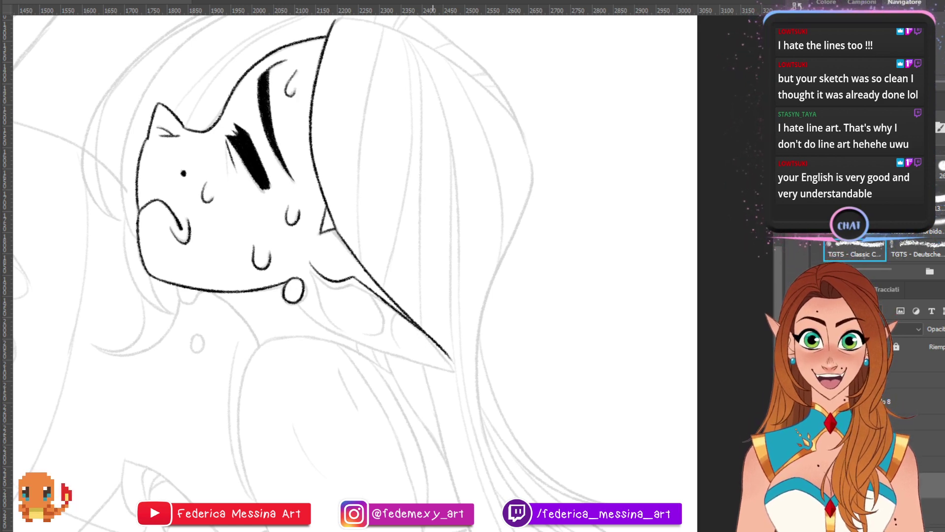
drag(250, 490, 435, 491)
mouse_move(345, 20)
mouse_down()
mouse_move(469, 527)
mouse_move(417, 315)
mouse_move(374, 456)
mouse_move(285, 124)
mouse_up()
drag(394, 266, 379, 312)
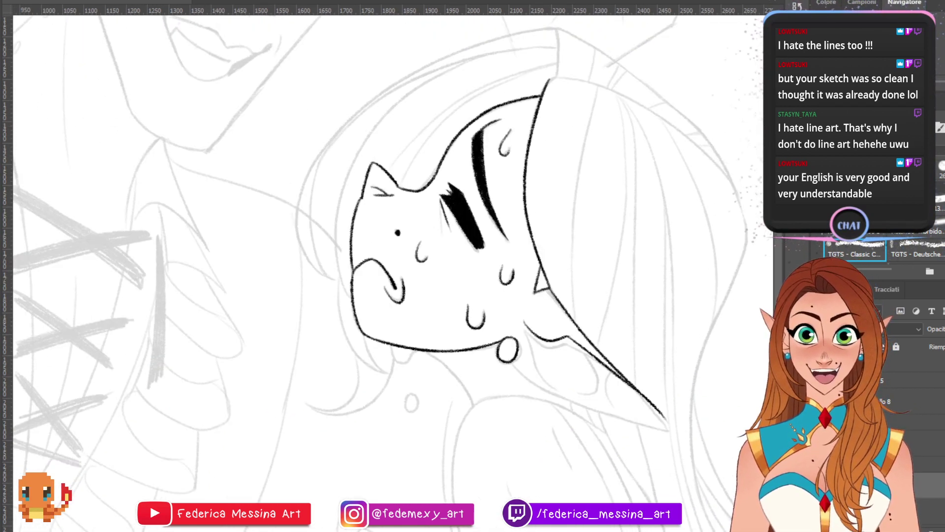
drag(394, 344, 379, 53)
mouse_move(345, 197)
mouse_down()
mouse_move(529, 197)
mouse_move(502, 253)
mouse_move(483, 488)
mouse_up()
drag(393, 197, 389, 381)
mouse_move(394, 246)
mouse_down()
mouse_move(350, 334)
mouse_move(276, 96)
mouse_up()
scroll(374, 265, right, 3)
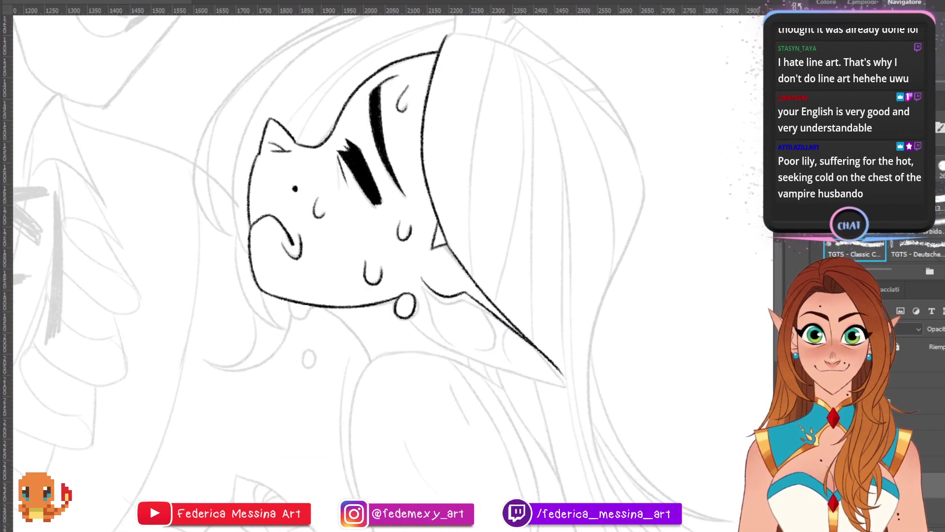
scroll(374, 266, right, 1)
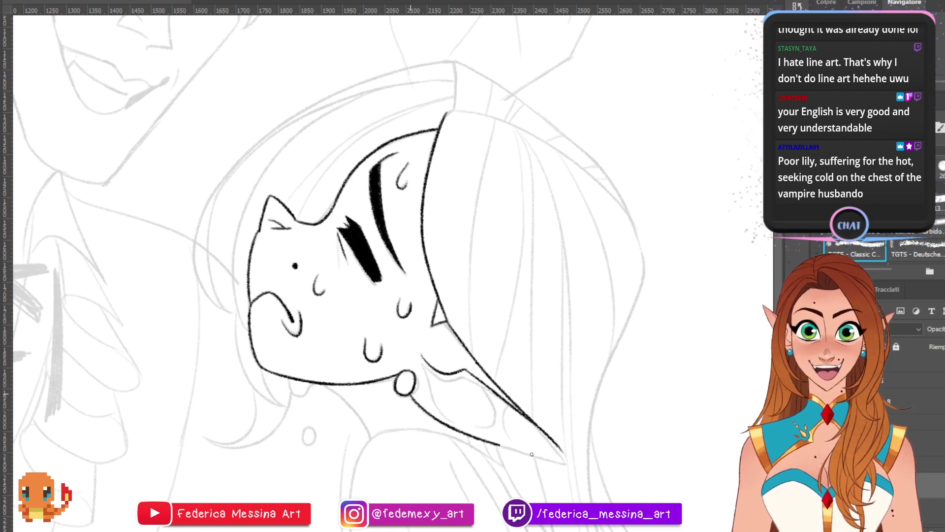
drag(411, 398, 581, 470)
key(ctrl+z)
drag(521, 452, 576, 466)
drag(541, 428, 581, 469)
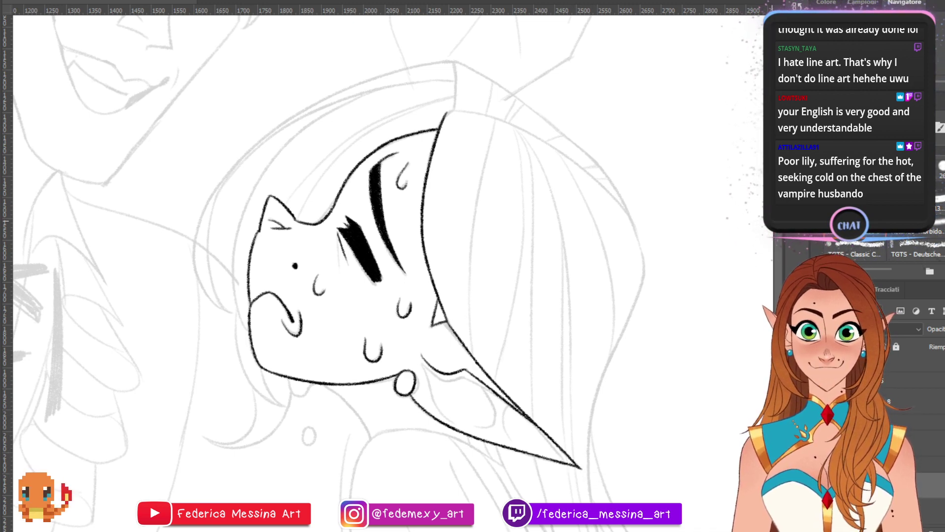
- Ink the curved inner folds of the woman's ear and the line joining them to the ear's front edge
scroll(541, 394, down, 3)
mouse_move(474, 349)
mouse_down()
mouse_move(492, 322)
mouse_move(480, 304)
mouse_move(492, 335)
mouse_move(483, 307)
mouse_move(520, 362)
mouse_up()
key(ctrl+z)
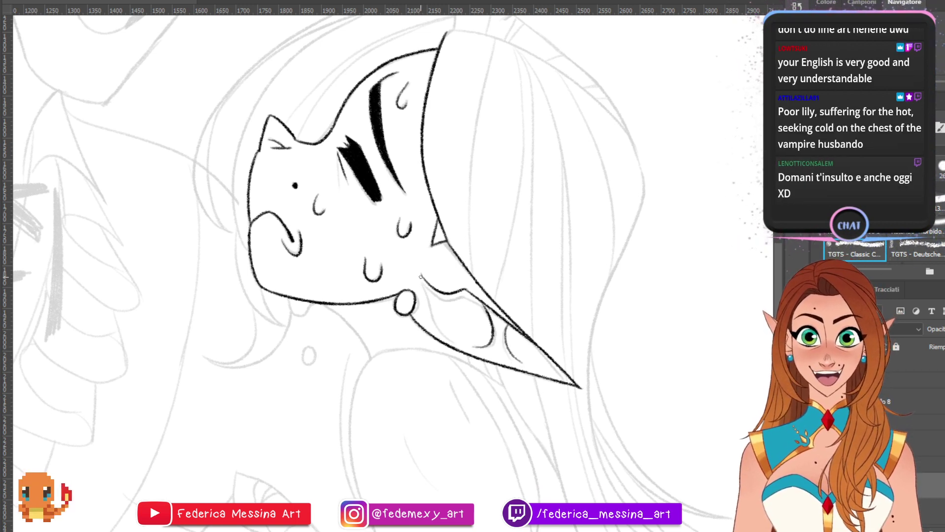
drag(422, 276, 435, 320)
key(ctrl+z)
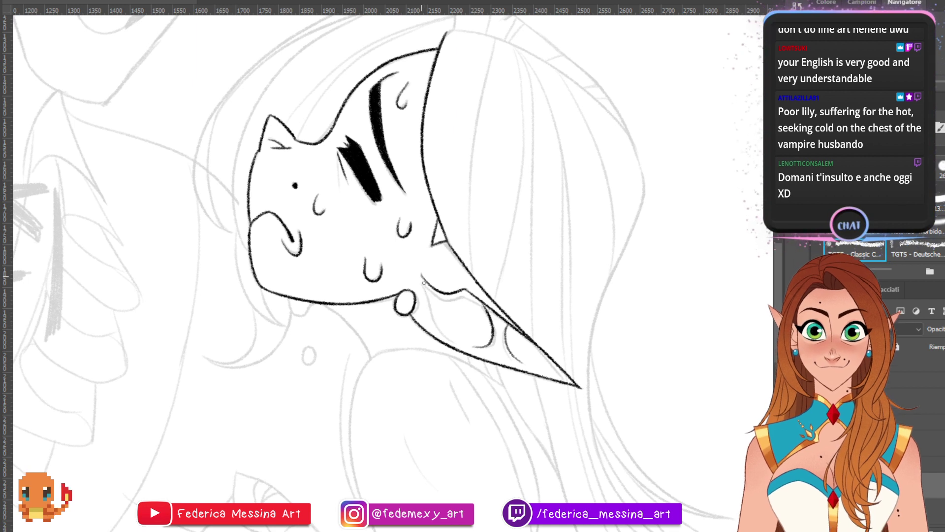
key(ctrl+z)
mouse_move(422, 277)
mouse_down()
mouse_move(435, 336)
mouse_move(455, 342)
mouse_up()
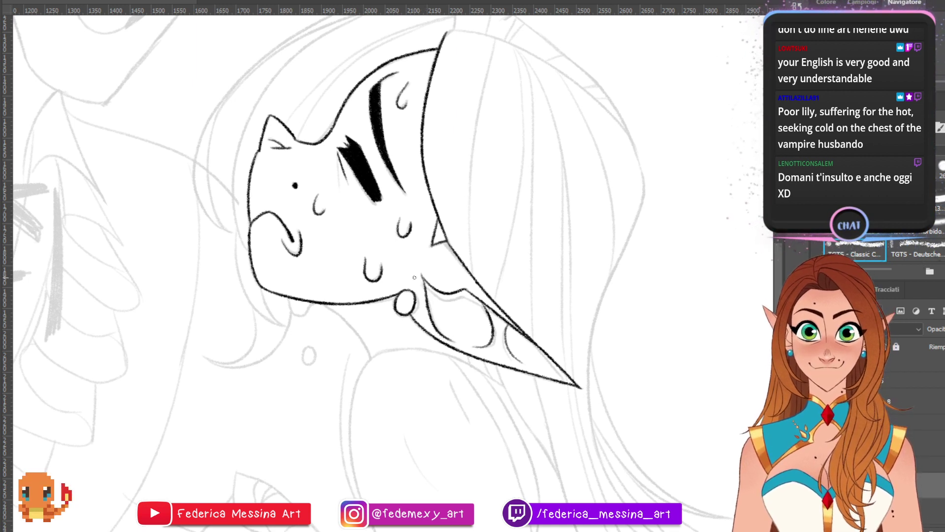
- Ink the woman's neck line from beneath the jaw down to the shoulder
key(ctrl+z)
drag(322, 303, 369, 357)
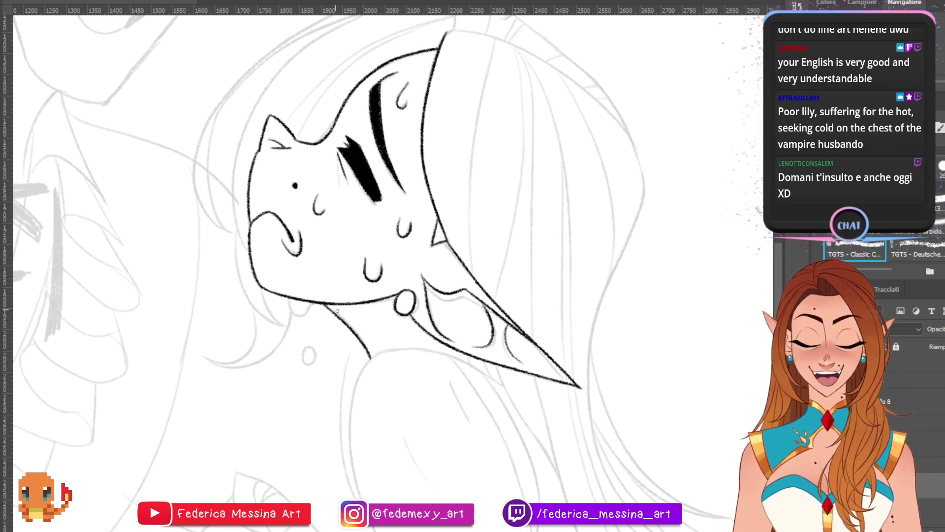
mouse_move(780, 276)
mouse_down()
mouse_move(780, 331)
mouse_move(781, 311)
mouse_up()
drag(351, 290, 410, 198)
key(ctrl+z)
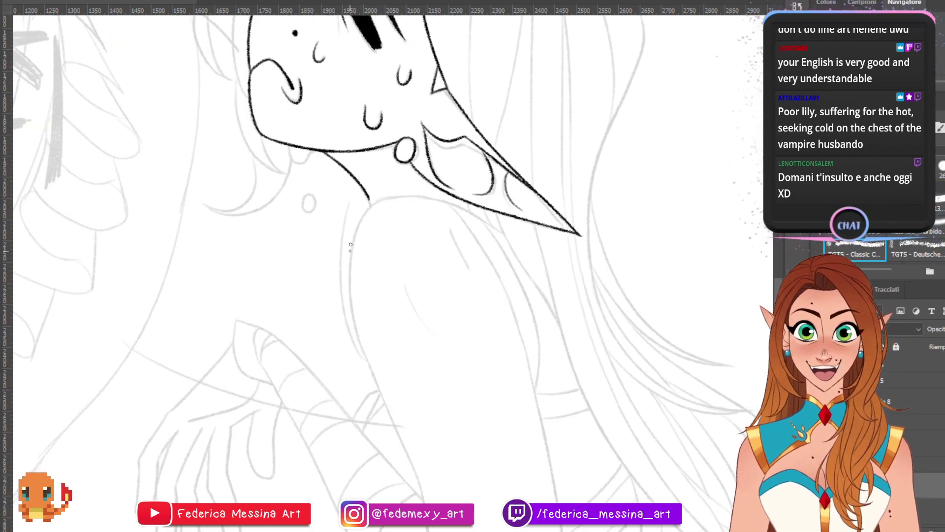
mouse_move(350, 249)
mouse_down()
mouse_move(412, 189)
mouse_move(396, 188)
mouse_move(417, 192)
mouse_move(395, 188)
mouse_up()
key(ctrl+z)
key(ctrl+z)
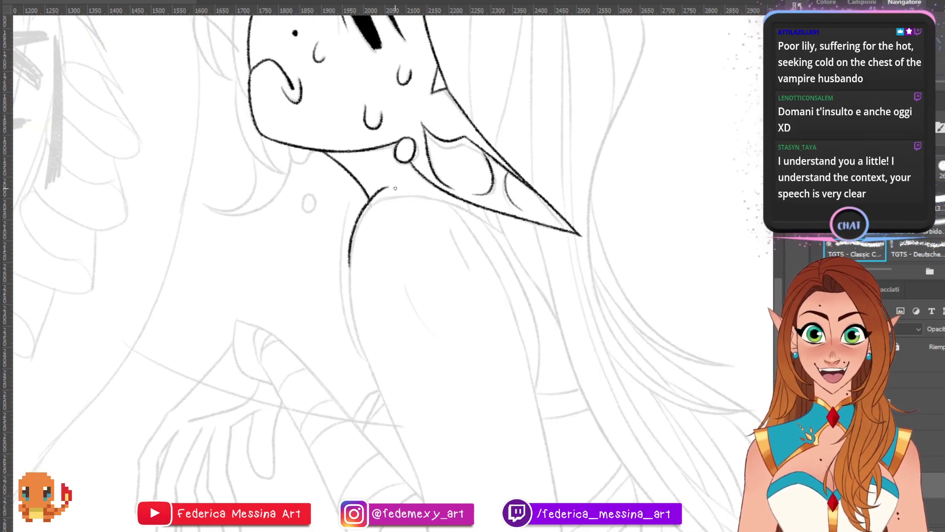
key(ctrl+z)
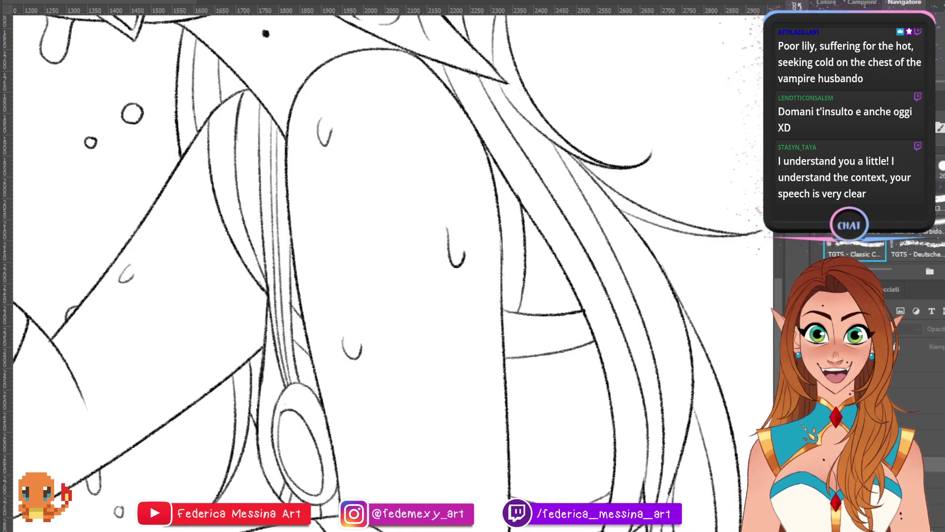
- Ink the top outline of the woman's hair from the forehead hairline back over the crown
key(ctrl+minus)
key(ctrl+minus)
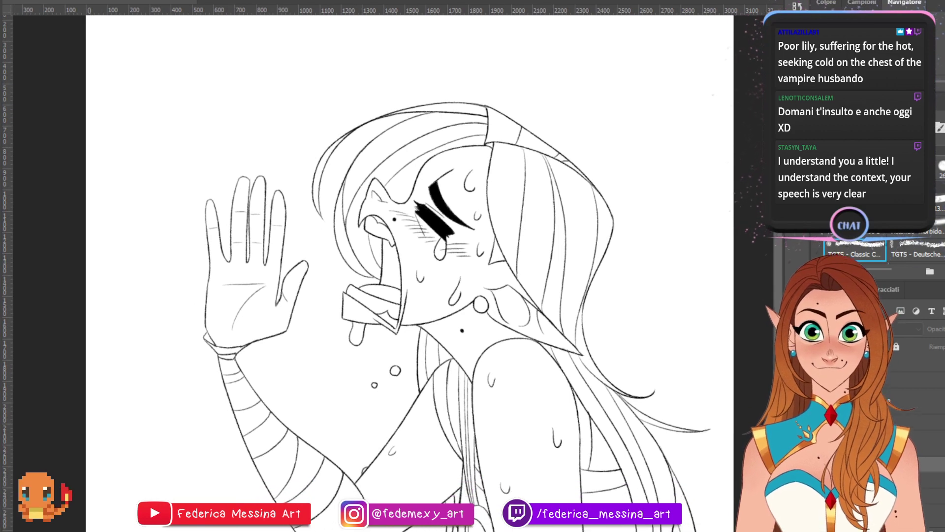
mouse_move(409, 295)
mouse_down()
mouse_move(401, 258)
mouse_move(395, 269)
mouse_move(401, 221)
mouse_move(379, 221)
mouse_move(387, 203)
mouse_up()
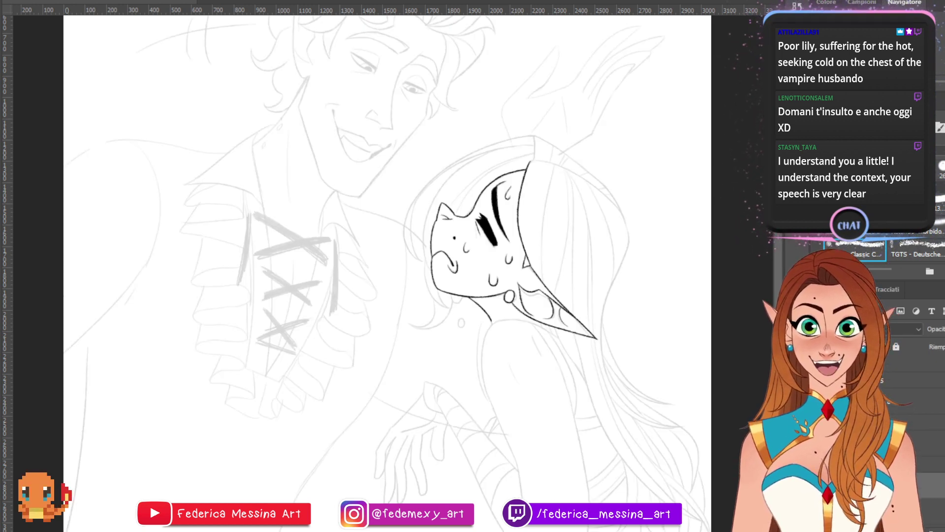
key(ctrl+plus)
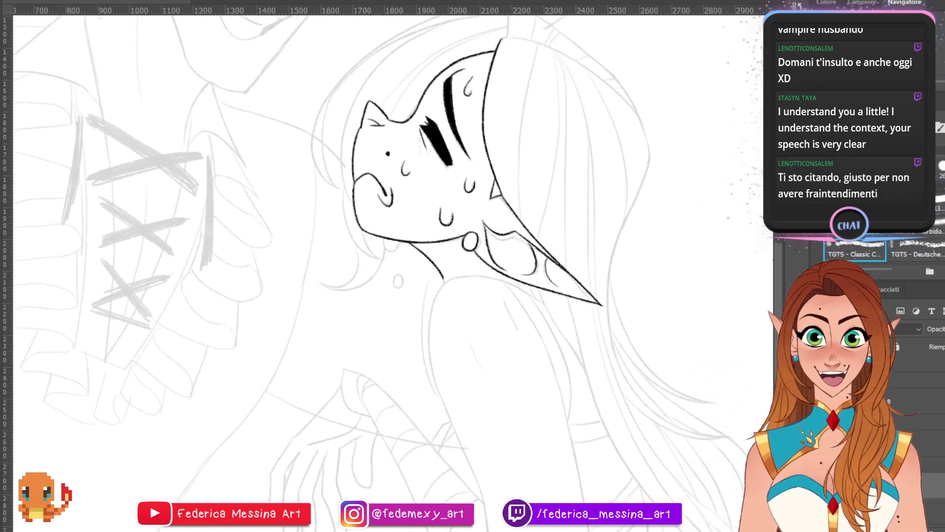
mouse_move(504, 161)
mouse_down()
mouse_move(537, 165)
mouse_move(592, 194)
mouse_up()
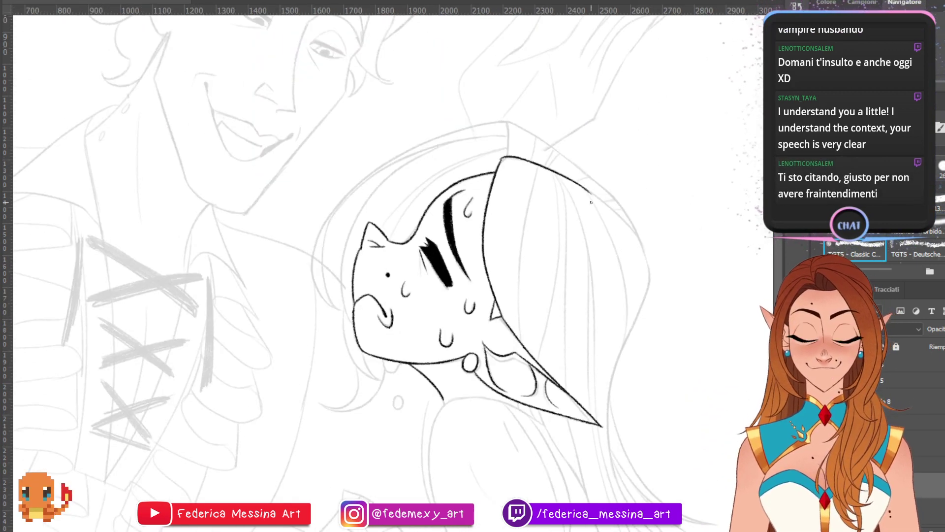
key(ctrl+z)
drag(500, 159, 600, 189)
key(ctrl+z)
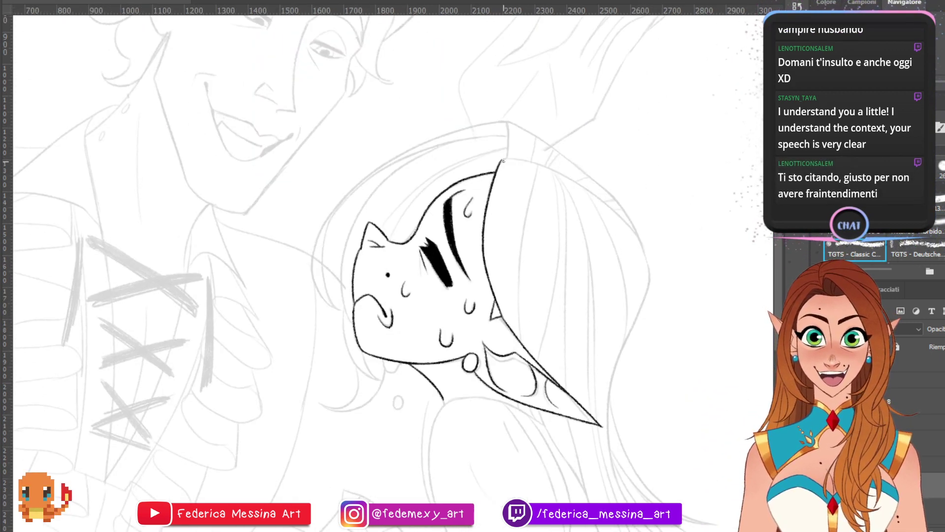
drag(551, 169, 626, 227)
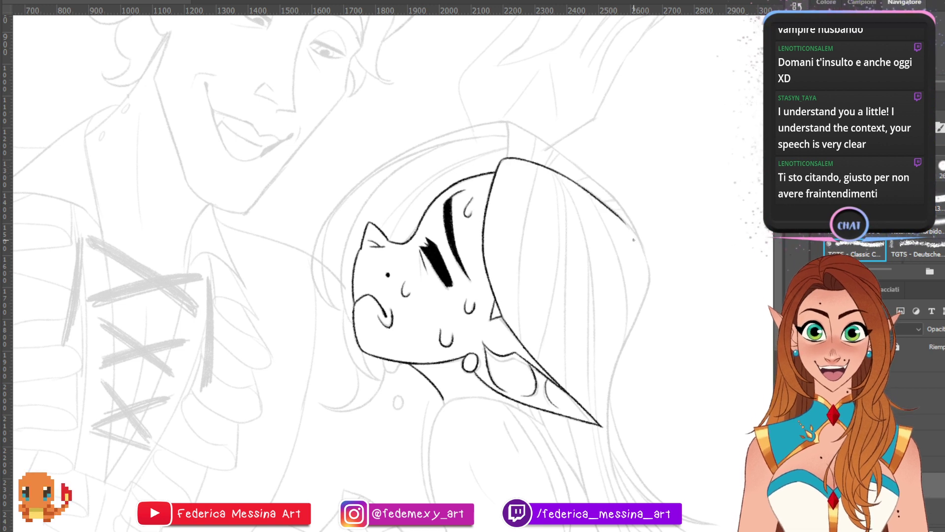
- Ink the back contour of the hair, rounding it behind the crown and bringing it inward beside the ear tip
key(ctrl+z)
drag(553, 170, 639, 230)
key(ctrl+z)
drag(566, 175, 635, 230)
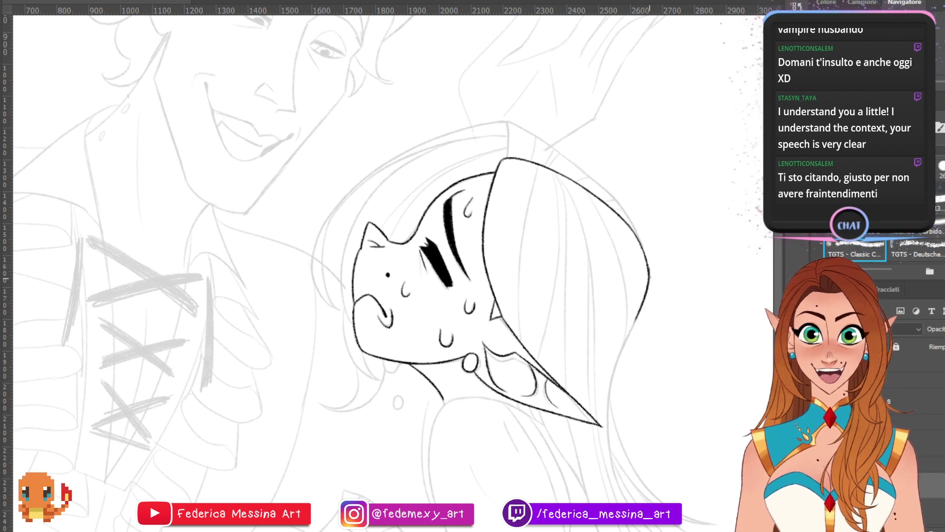
key(ctrl+z)
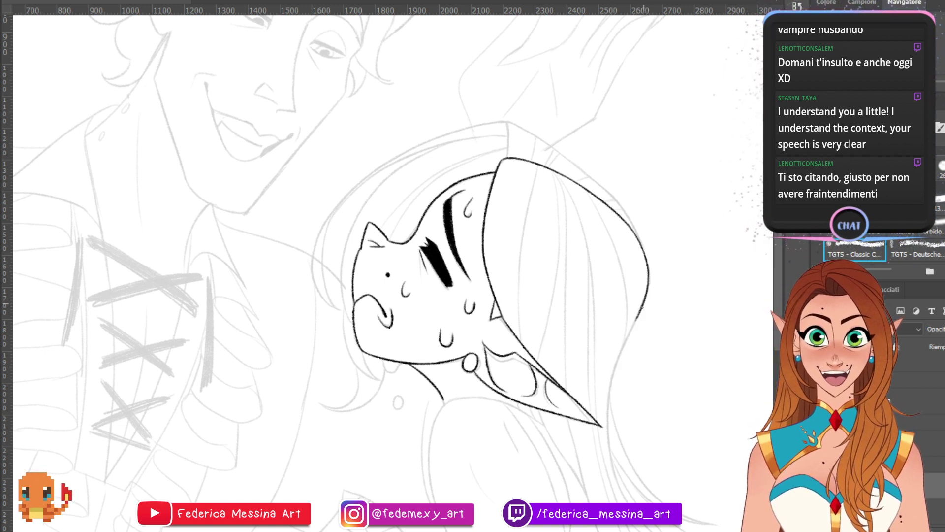
drag(644, 307, 608, 409)
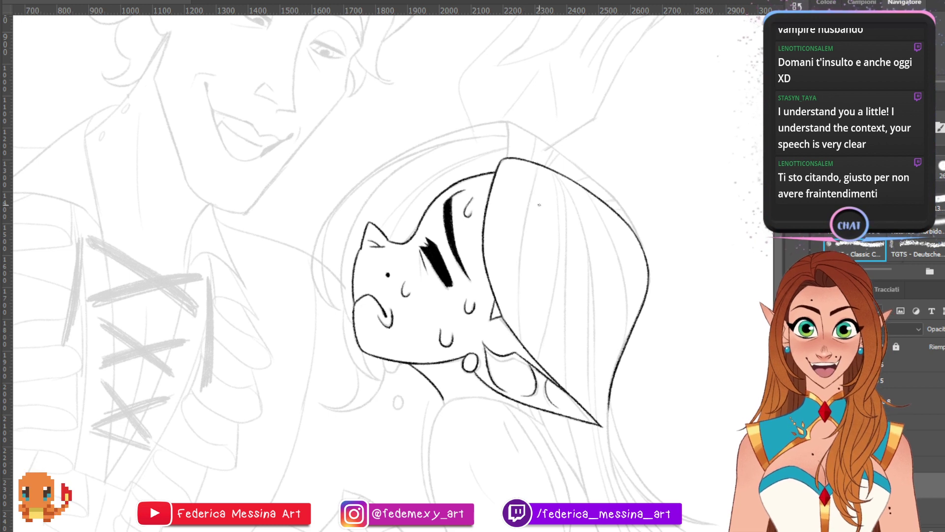
- Ink the first inner strand line from the top of the hair down to the ear's upper edge
drag(538, 164, 519, 331)
key(ctrl+z)
drag(538, 165, 521, 313)
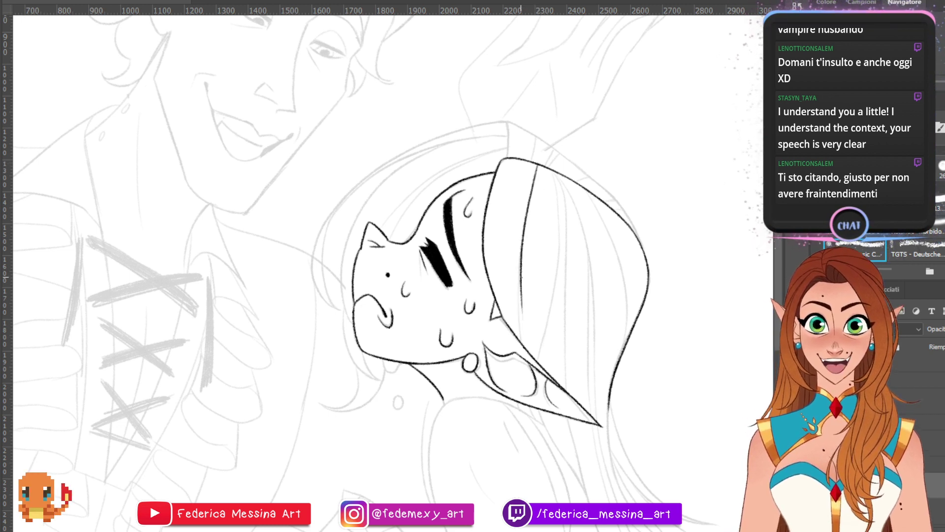
key(ctrl+z)
key(ctrl+z)
key(ctrl+z)
drag(538, 164, 520, 308)
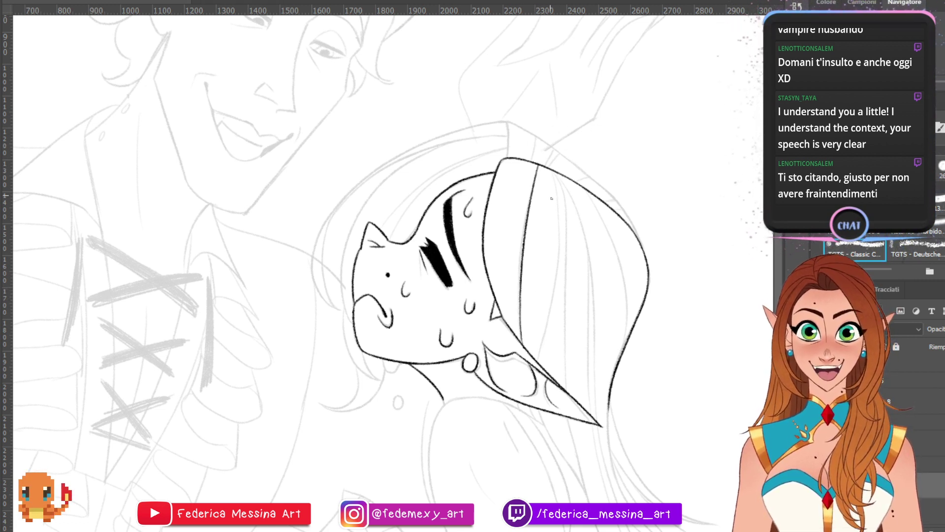
key(ctrl+z)
- Ink two more curved strand lines fanning from one point on the crown down to the ear's upper edge
mouse_move(555, 169)
mouse_down()
mouse_move(552, 298)
mouse_move(539, 339)
mouse_up()
key(ctrl+z)
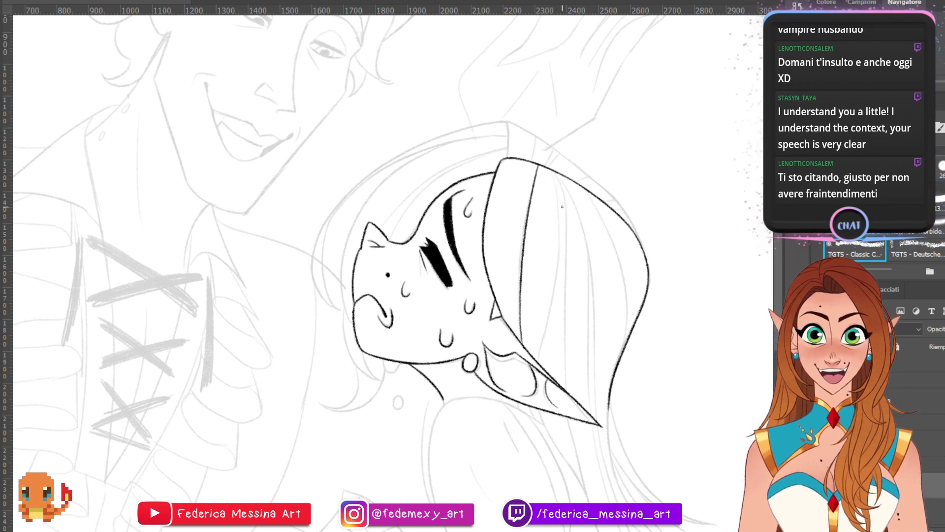
drag(560, 245, 549, 296)
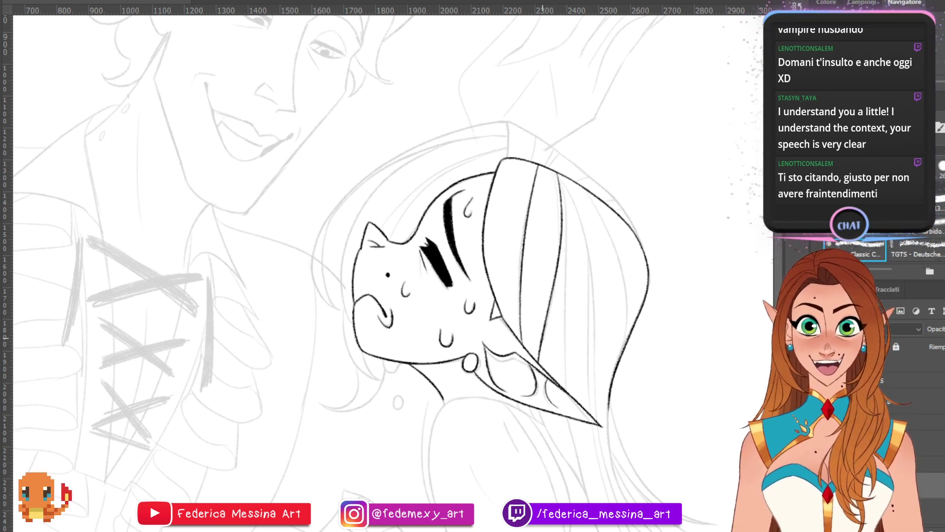
mouse_move(558, 172)
mouse_down()
mouse_move(569, 319)
mouse_move(557, 384)
mouse_up()
key(ctrl+z)
drag(569, 296, 552, 381)
key(ctrl+z)
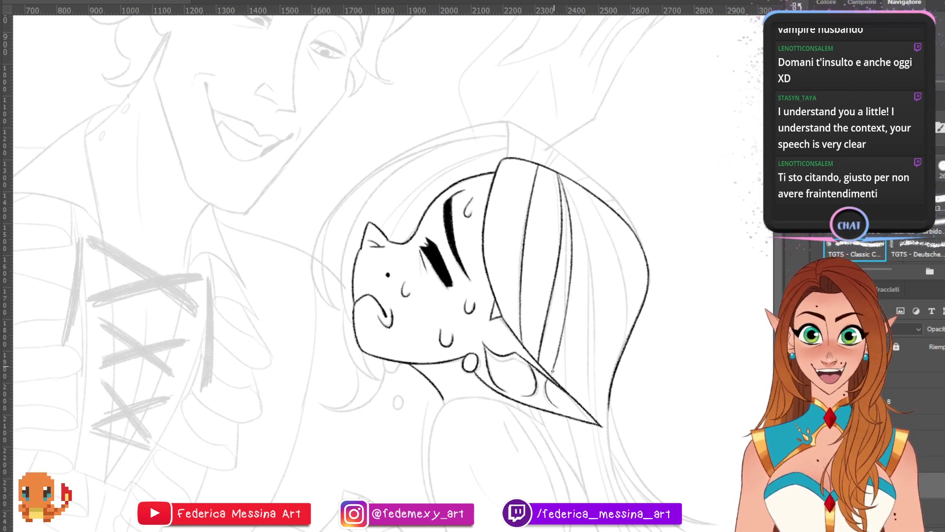
- Ink the pointed hair lock emerging beneath the woman's ear with two curves meeting over her upper back
scroll(697, 200, down, 5)
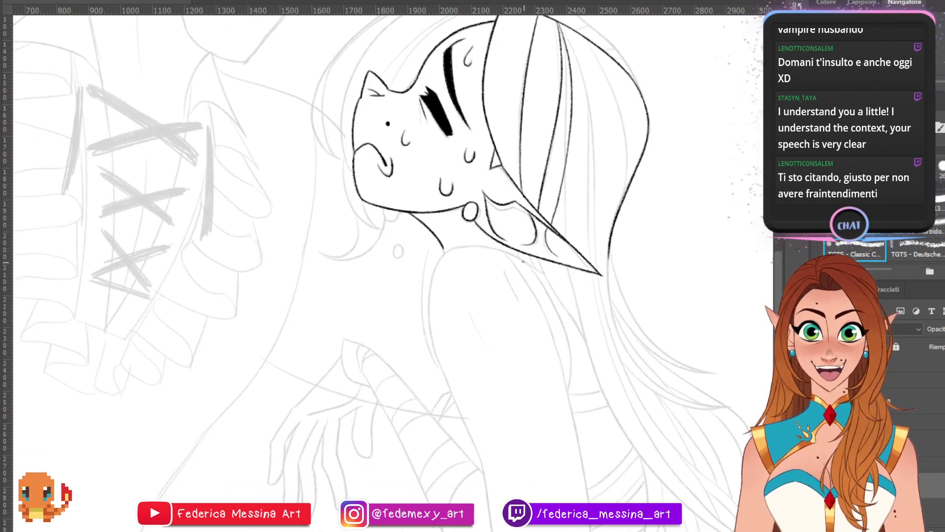
drag(518, 252, 570, 322)
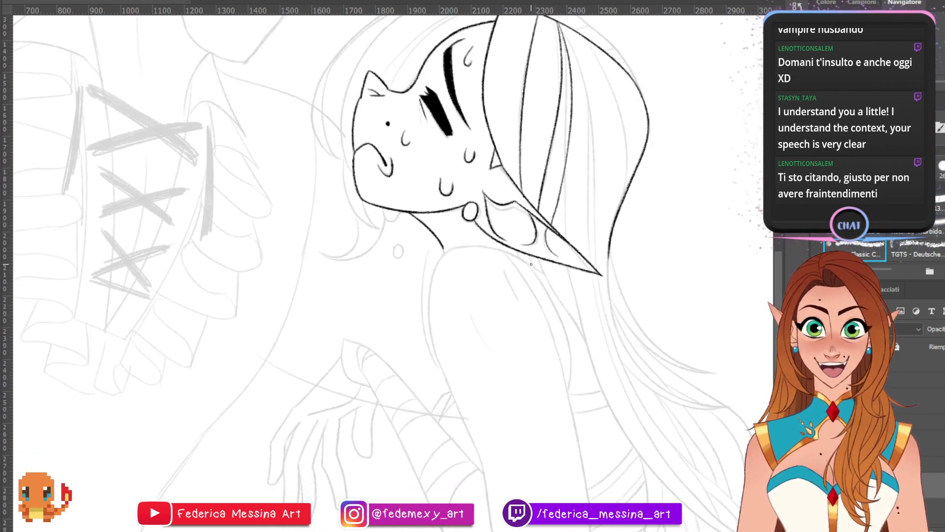
key(ctrl+z)
drag(531, 255, 597, 352)
key(ctrl+z)
drag(546, 260, 596, 355)
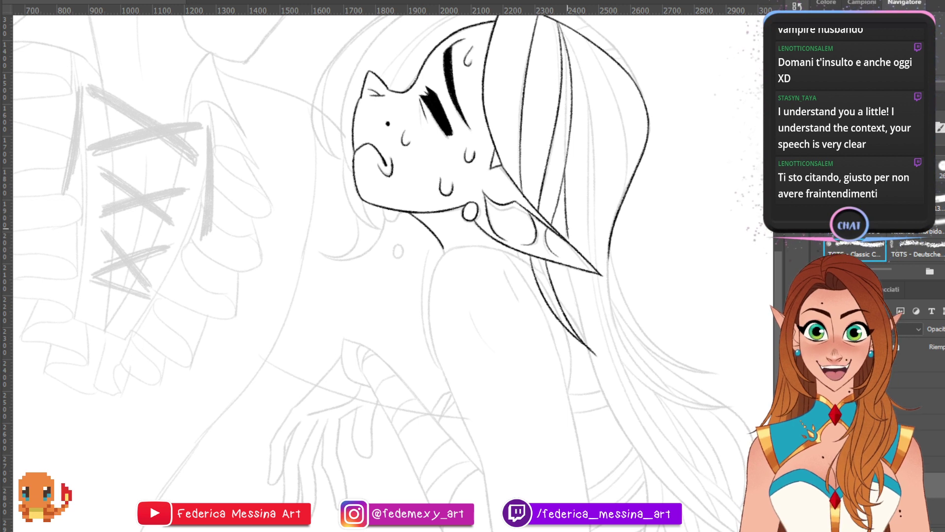
- Ink two long curved strand lines through the back section of the hair, from the crown down toward the ear tip
scroll(605, 50, up, 3)
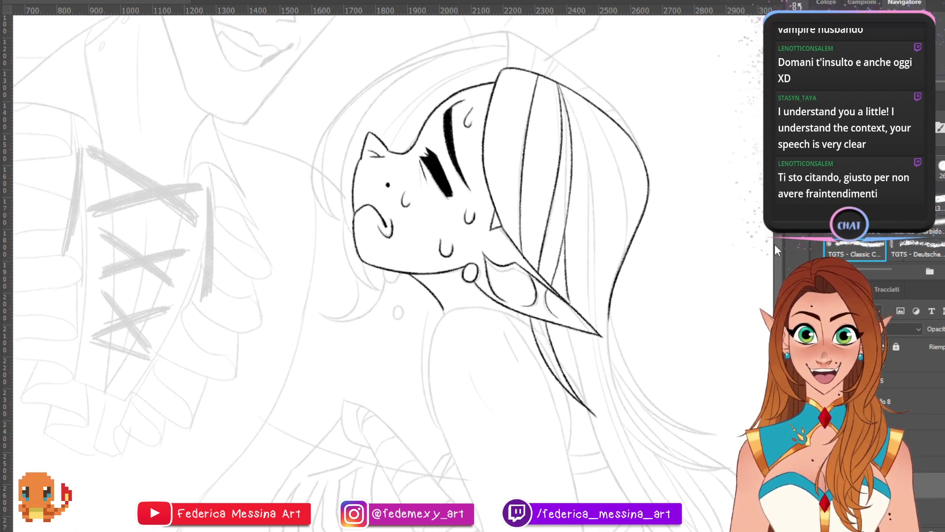
key(ctrl+z)
mouse_move(577, 95)
mouse_down()
mouse_move(599, 170)
mouse_move(584, 308)
mouse_up()
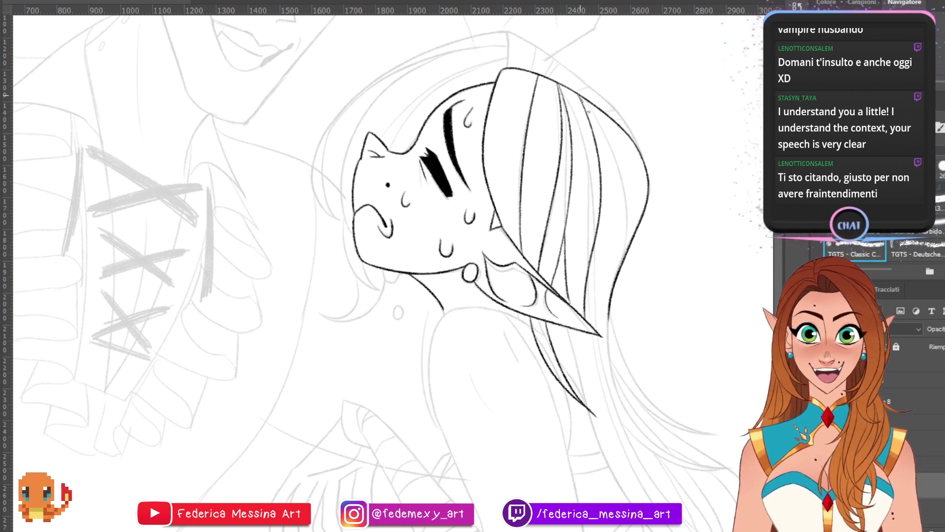
drag(580, 98, 611, 231)
key(ctrl+z)
mouse_move(580, 96)
mouse_down()
mouse_move(612, 231)
mouse_move(596, 319)
mouse_up()
key(ctrl+z)
- Ink the lower edge of the long lock falling behind the ear tip and sweeping outward to a point
mouse_move(612, 219)
mouse_down()
mouse_move(593, 322)
mouse_move(605, 397)
mouse_up()
key(ctrl+z)
key(ctrl+z)
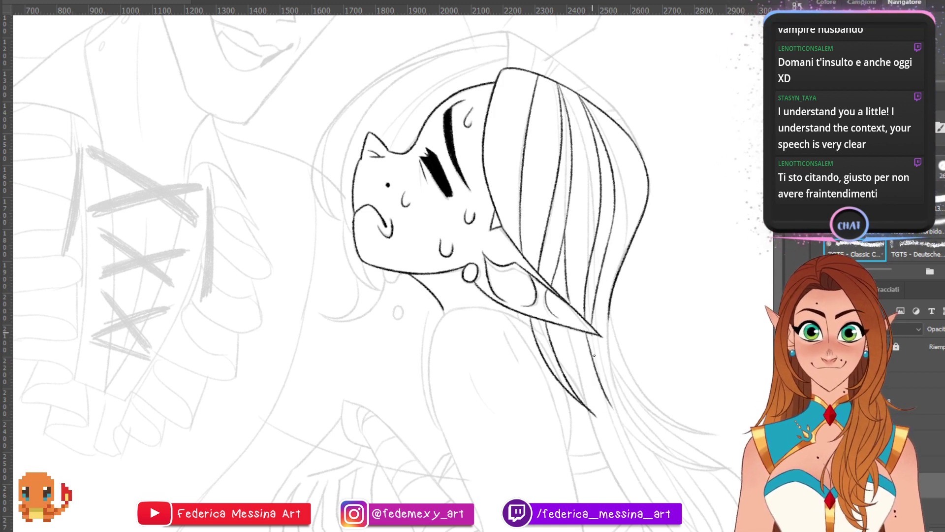
mouse_move(592, 337)
mouse_down()
mouse_move(633, 436)
mouse_move(737, 286)
mouse_move(626, 251)
mouse_move(734, 280)
mouse_up()
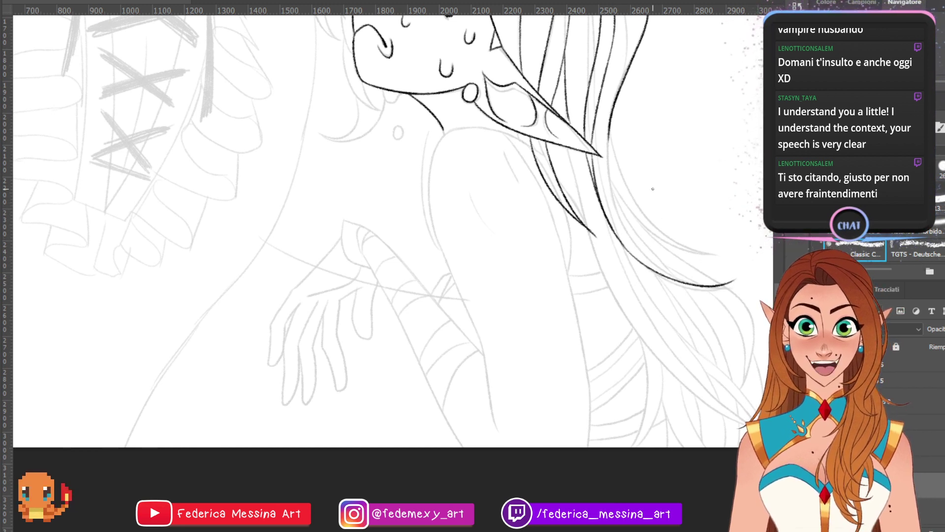
- Ink the upper edge of the long swept lock, running parallel to its lower edge and meeting it at the point
drag(611, 131, 631, 258)
key(ctrl+z)
drag(611, 131, 651, 269)
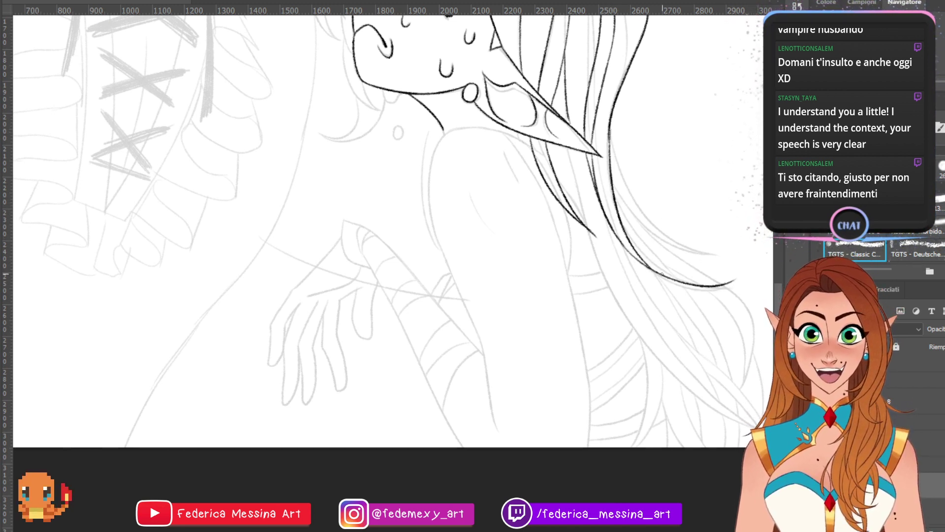
key(ctrl+z)
mouse_move(609, 132)
mouse_down()
mouse_move(650, 263)
mouse_move(724, 285)
mouse_up()
key(ctrl+z)
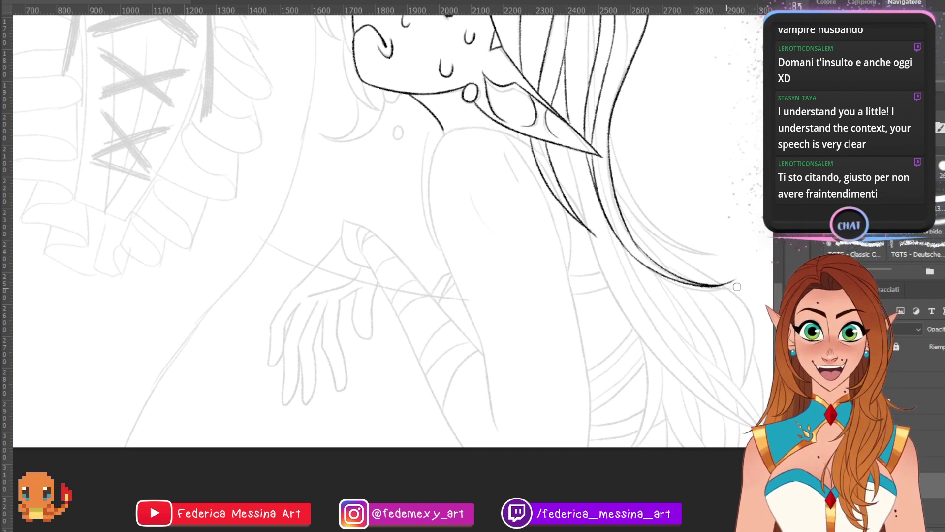
- Ink the shorter outward-swept lock above the long one with its inner strand lines, and the rounded hair curve dropping from the long lock
drag(609, 136, 691, 243)
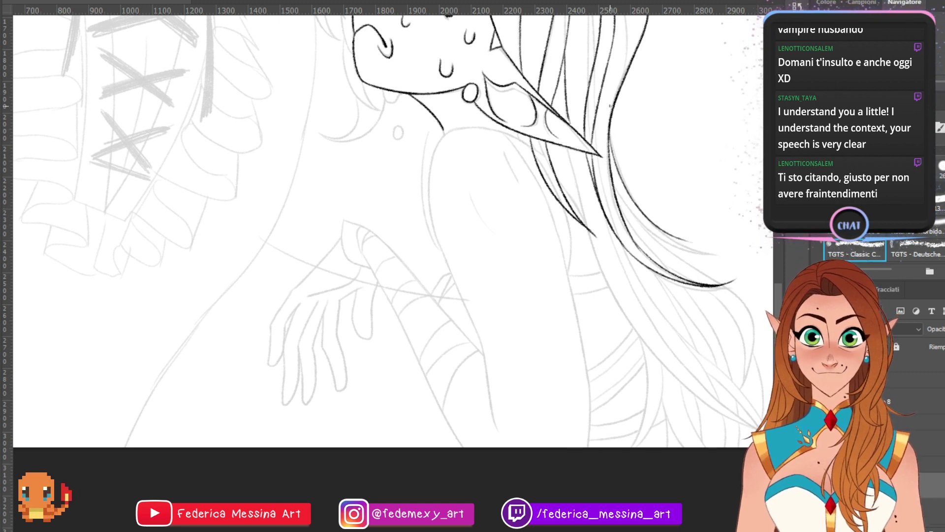
key(ctrl+z)
drag(609, 132, 694, 251)
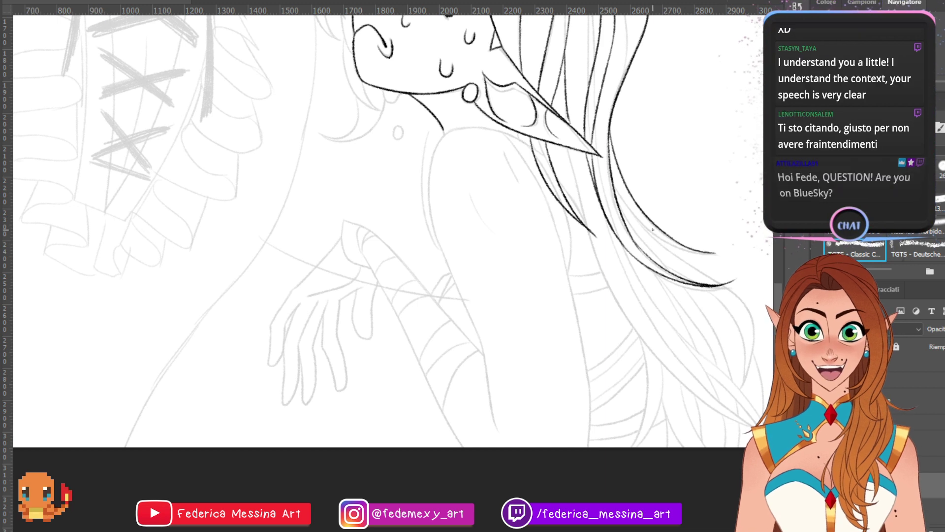
key(ctrl+z)
drag(610, 134, 720, 253)
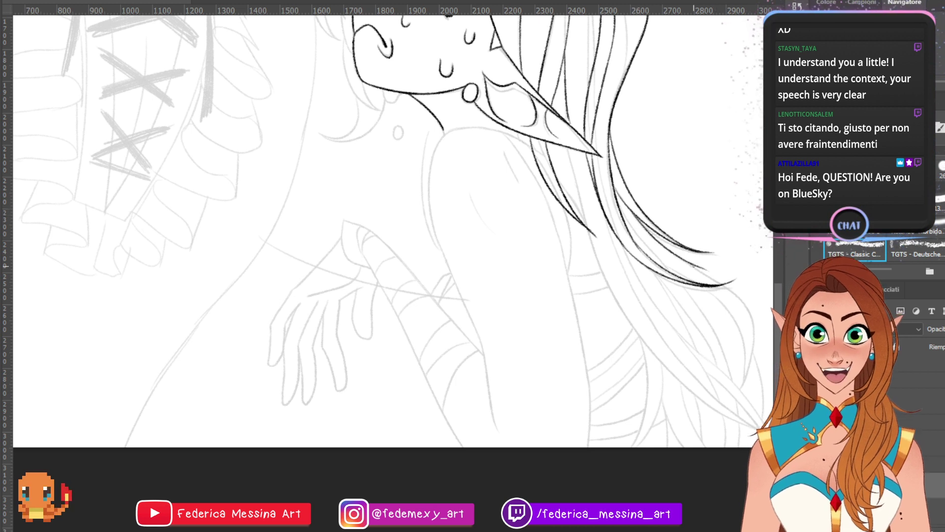
drag(631, 211, 706, 271)
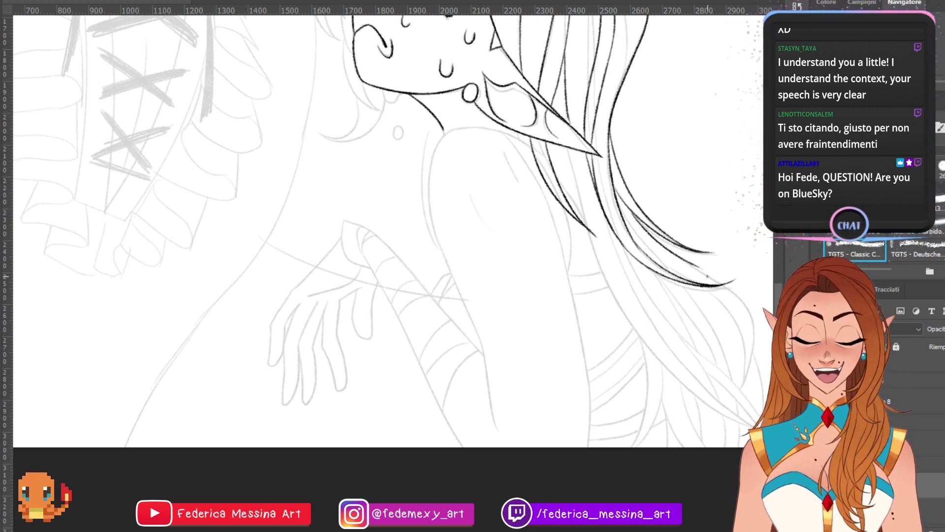
key(ctrl+z)
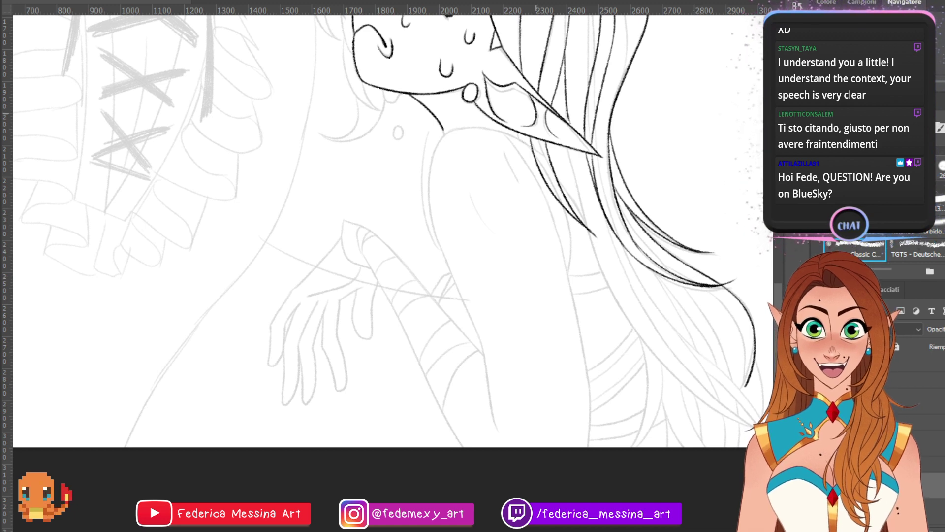
- Ink the outer curve of the woman's front hair from beside her cheek up to the crown, with a short line down to the hairline
drag(394, 123, 504, 465)
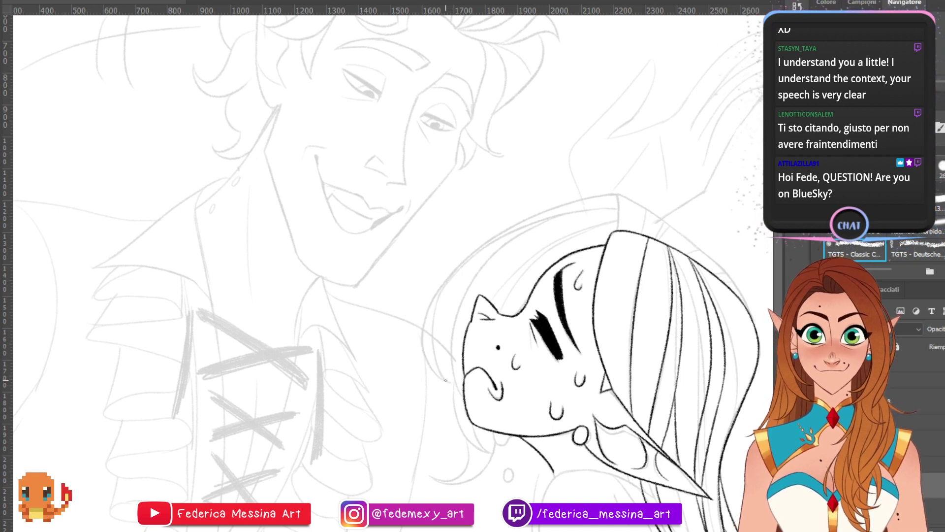
drag(433, 374, 590, 205)
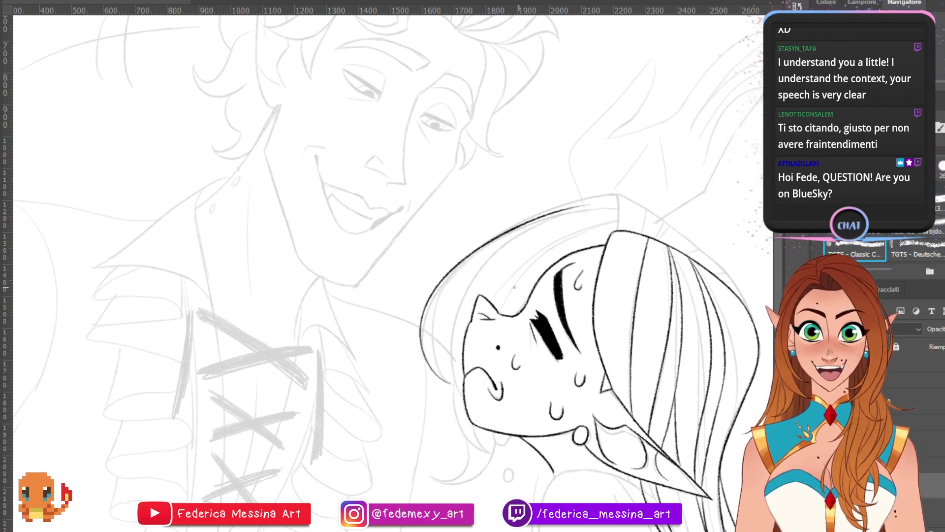
key(ctrl+z)
drag(447, 383, 594, 202)
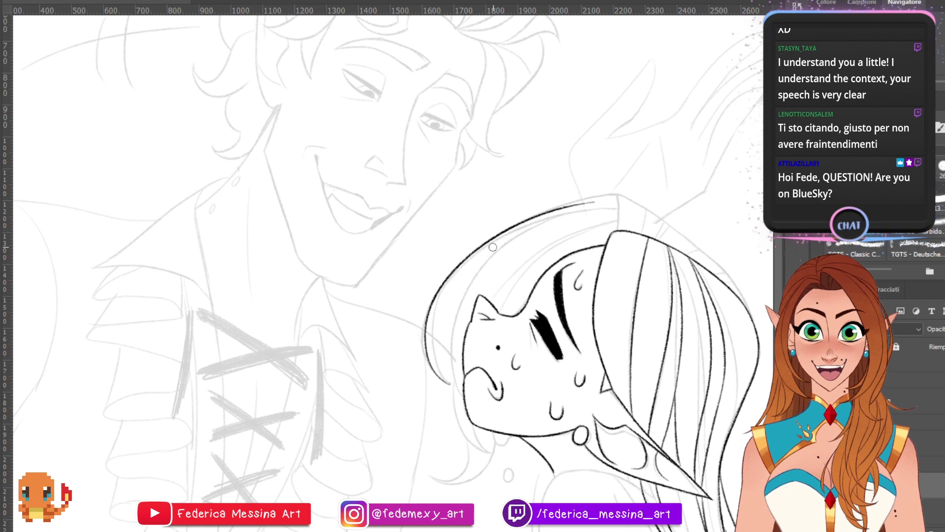
key(ctrl+z)
mouse_move(515, 226)
mouse_down()
mouse_move(636, 194)
mouse_move(618, 230)
mouse_up()
key(ctrl+z)
drag(618, 195, 619, 227)
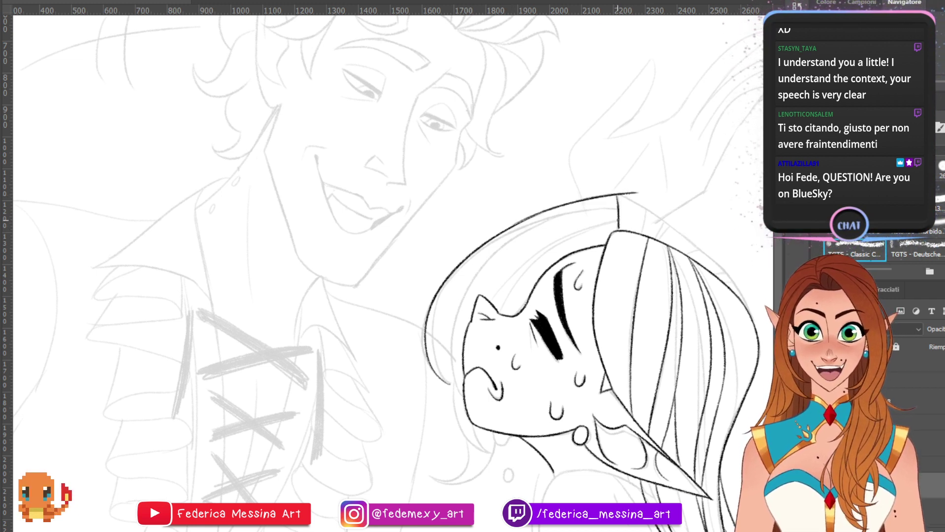
- Erase the line overshooting the crown tip and ink the woman's hair outline from the crown down the back of her head
key(e)
drag(621, 191, 633, 194)
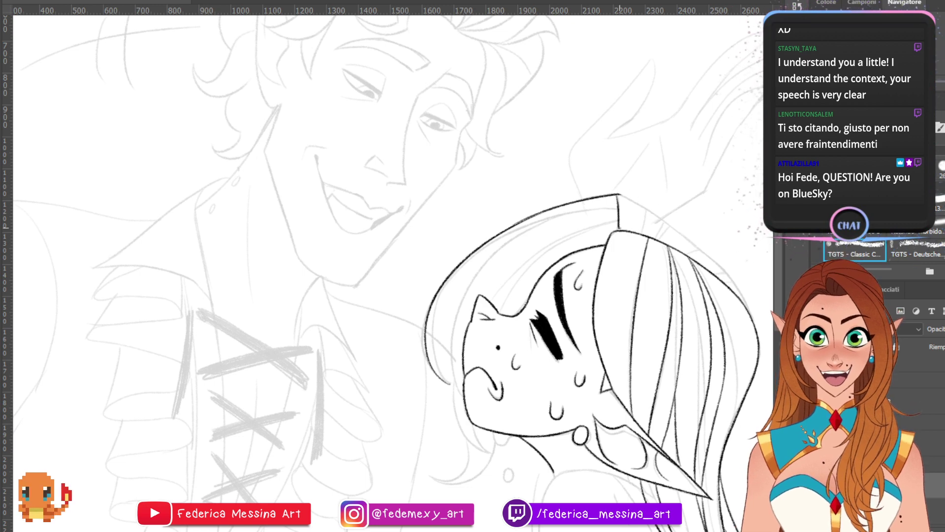
drag(628, 201, 518, 189)
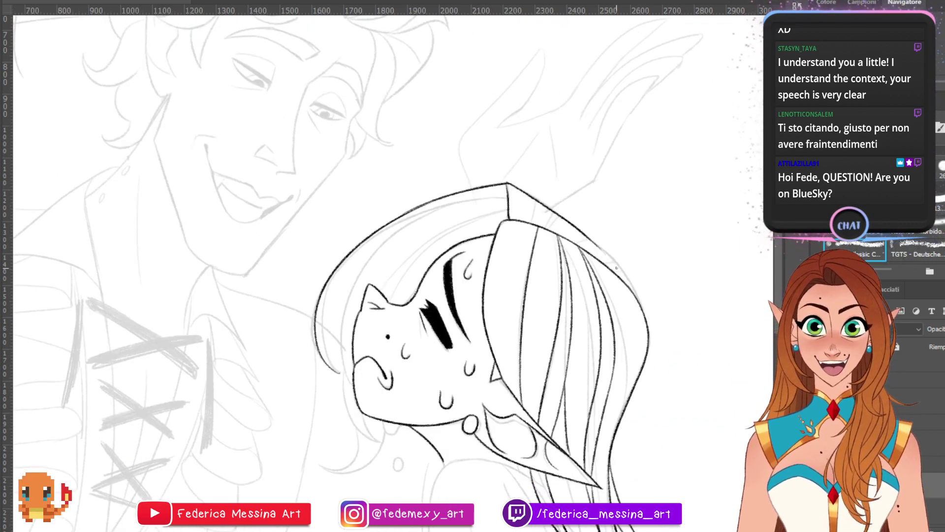
drag(509, 183, 571, 220)
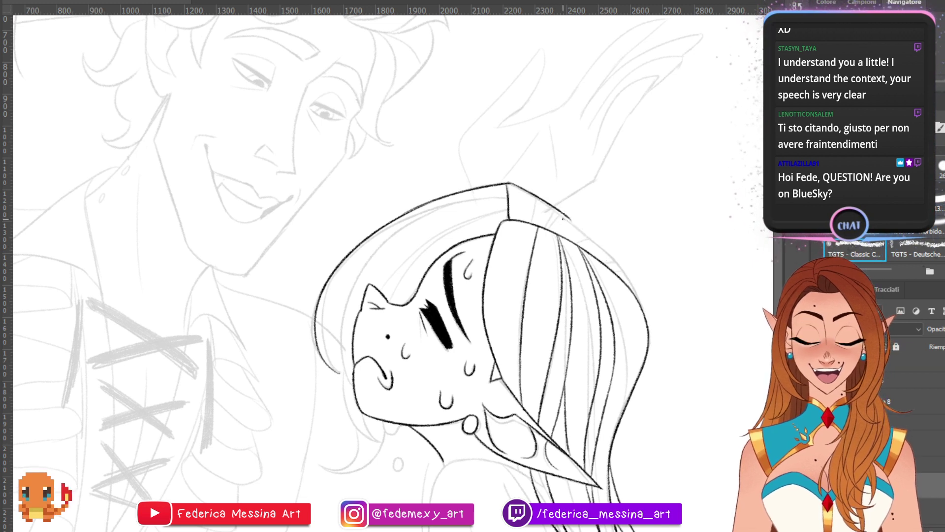
key(ctrl+z)
key(ctrl+z)
drag(515, 186, 554, 213)
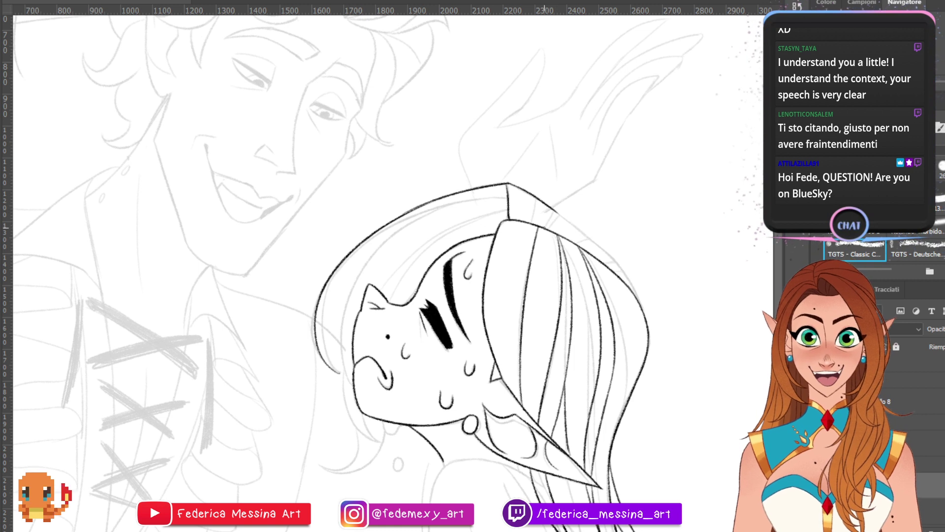
mouse_move(557, 212)
mouse_down()
mouse_move(573, 198)
mouse_move(569, 222)
mouse_move(619, 266)
mouse_move(557, 210)
mouse_move(630, 283)
mouse_move(623, 271)
mouse_move(645, 318)
mouse_up()
key(ctrl+z)
key(ctrl+z)
- Ink the lower part of the back-of-head curve so it merges with the outer outline of the long hair
drag(622, 266, 645, 310)
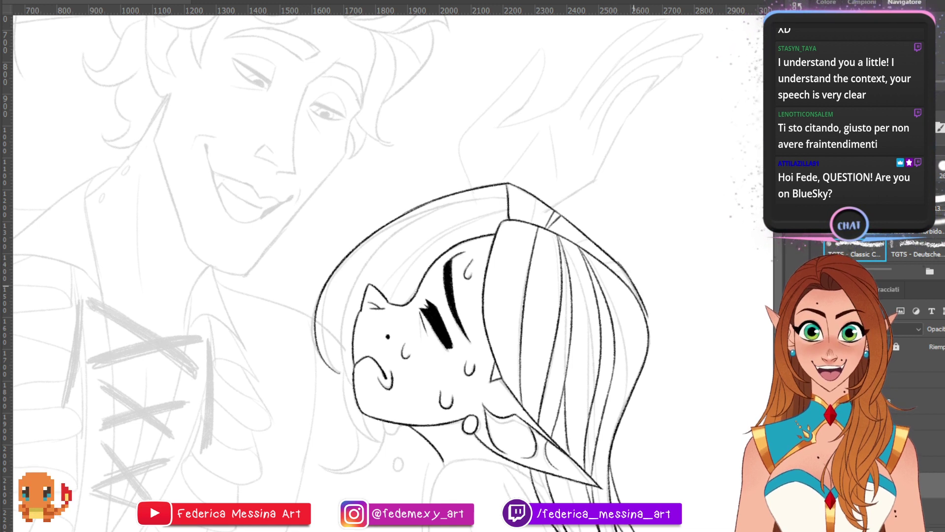
key(ctrl+z)
drag(622, 267, 649, 328)
key(ctrl+z)
key(ctrl+z)
drag(622, 268, 651, 344)
key(e)
key(b)
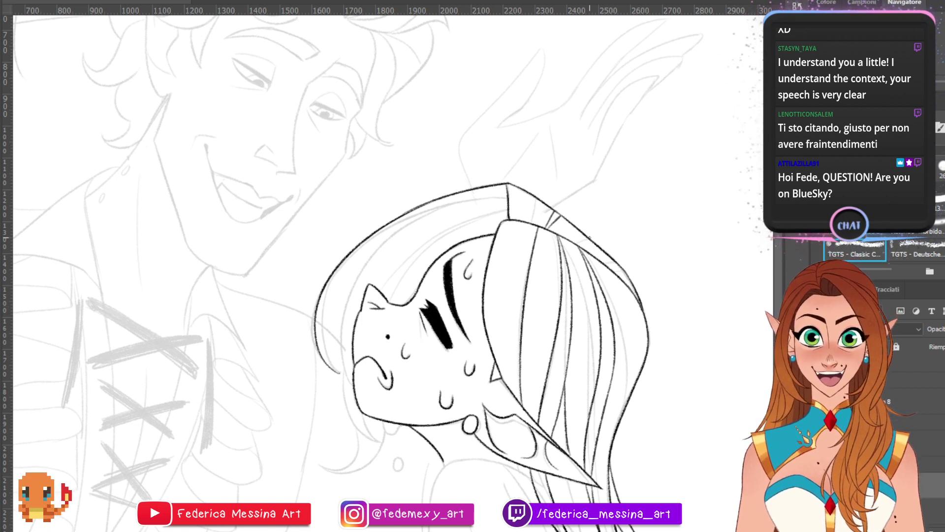
- Ink short strand lines inside the narrow hair section between the crown and the back of the head
drag(567, 218, 624, 265)
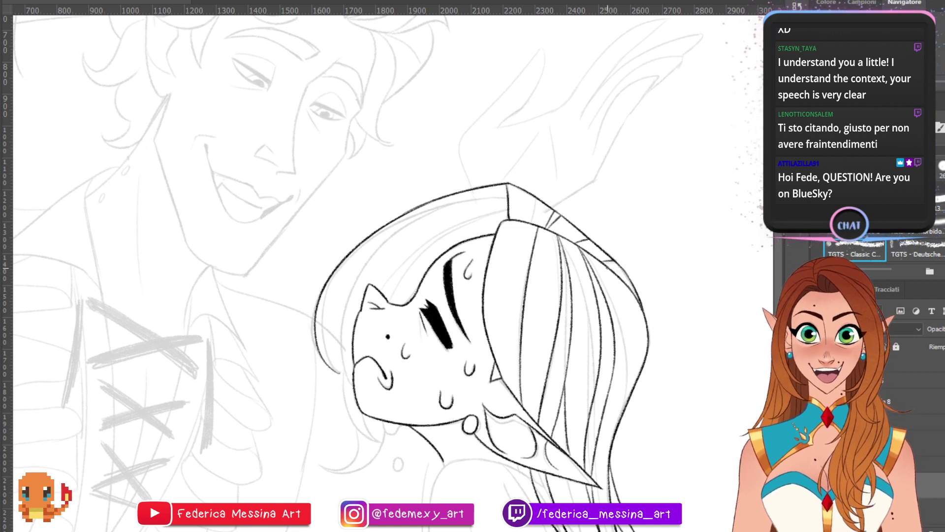
drag(608, 266, 631, 277)
drag(531, 219, 535, 194)
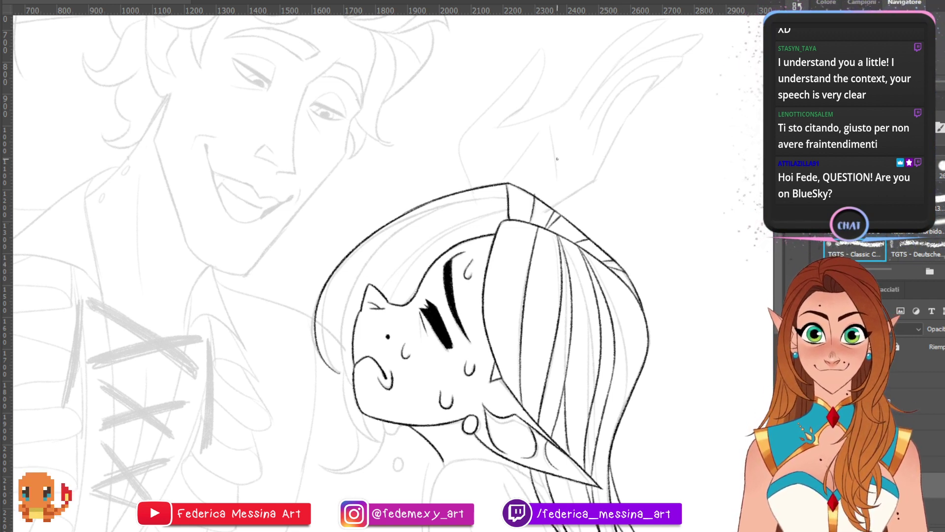
- Ink a second line just inside the front hair's outer curve, from the tip beside the cheek up to the crown
drag(345, 260, 337, 367)
key(ctrl+z)
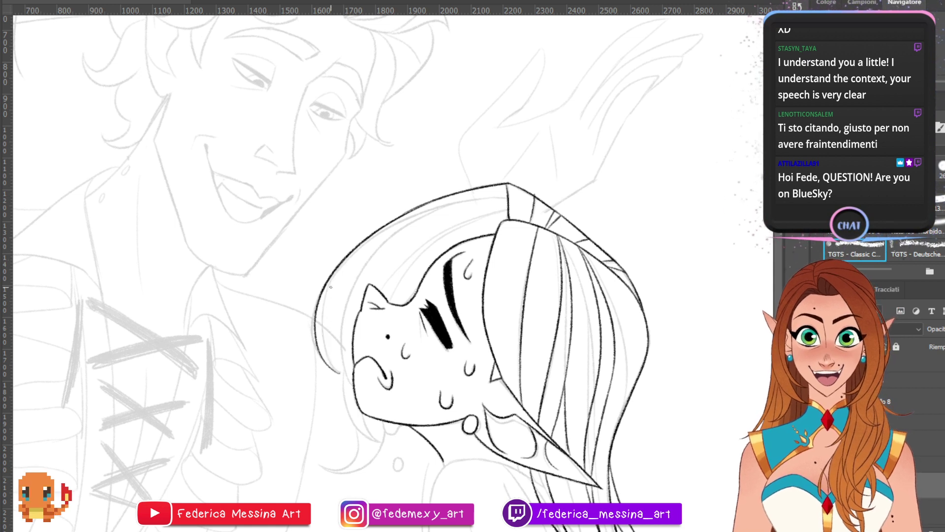
mouse_move(330, 287)
mouse_down()
mouse_move(340, 372)
mouse_move(356, 253)
mouse_up()
key(ctrl+z)
key(ctrl+z)
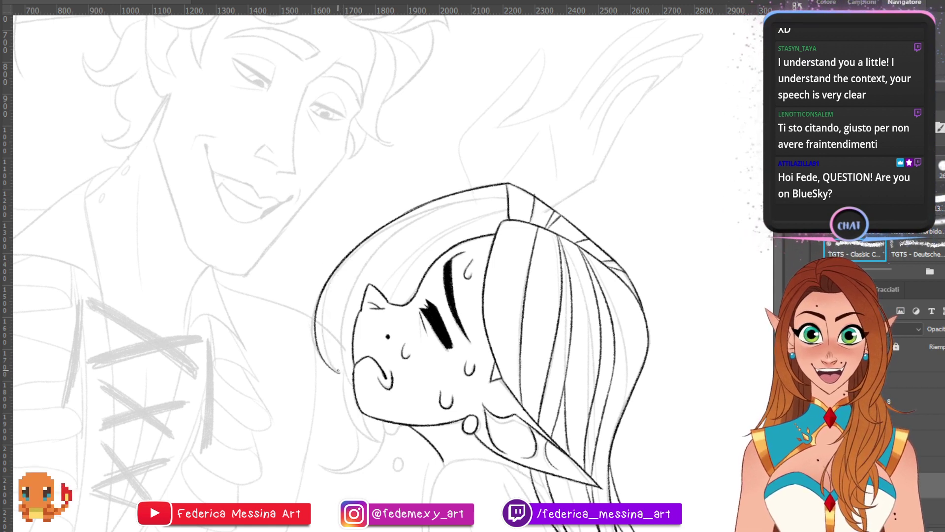
mouse_move(339, 373)
mouse_down()
mouse_move(357, 252)
mouse_move(376, 238)
mouse_move(360, 247)
mouse_move(409, 219)
mouse_move(508, 198)
mouse_up()
key(ctrl+z)
key(ctrl+z)
drag(402, 220, 508, 197)
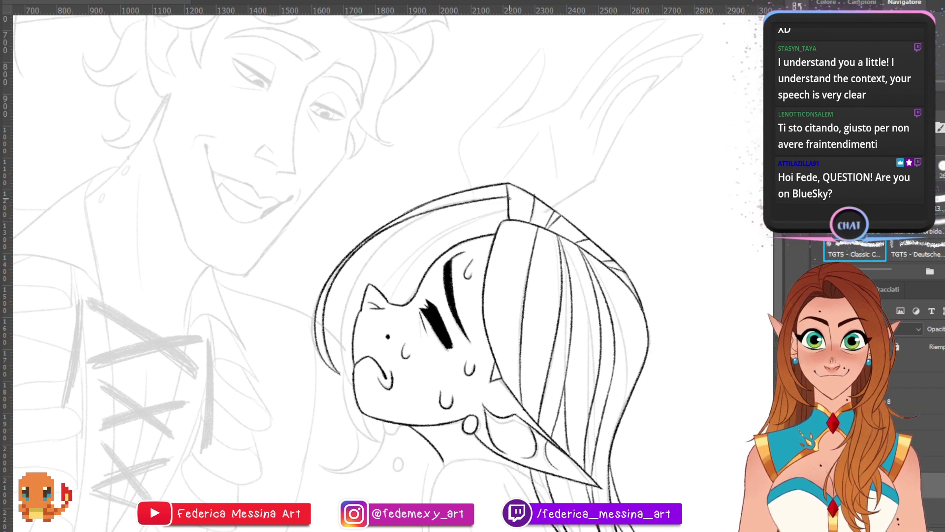
key(ctrl+z)
drag(398, 222, 511, 198)
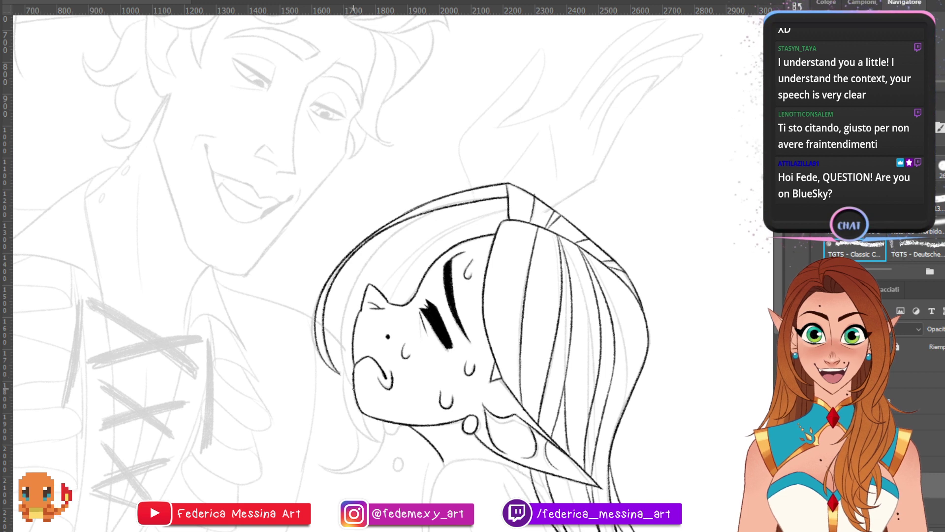
- Ink the front hair strand running down closely beside the woman's cheek and past her jaw
mouse_move(353, 388)
mouse_down()
mouse_move(421, 212)
mouse_move(345, 340)
mouse_up()
key(ctrl+z)
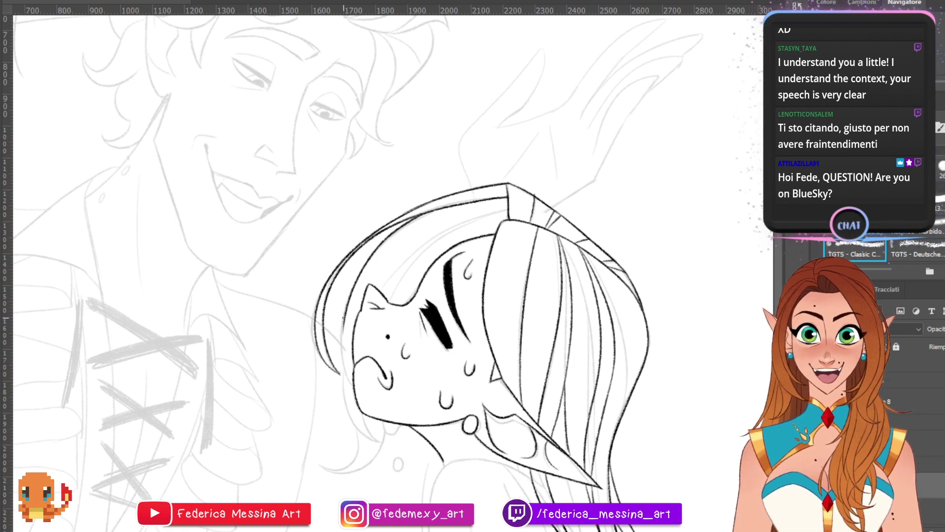
drag(341, 330, 350, 378)
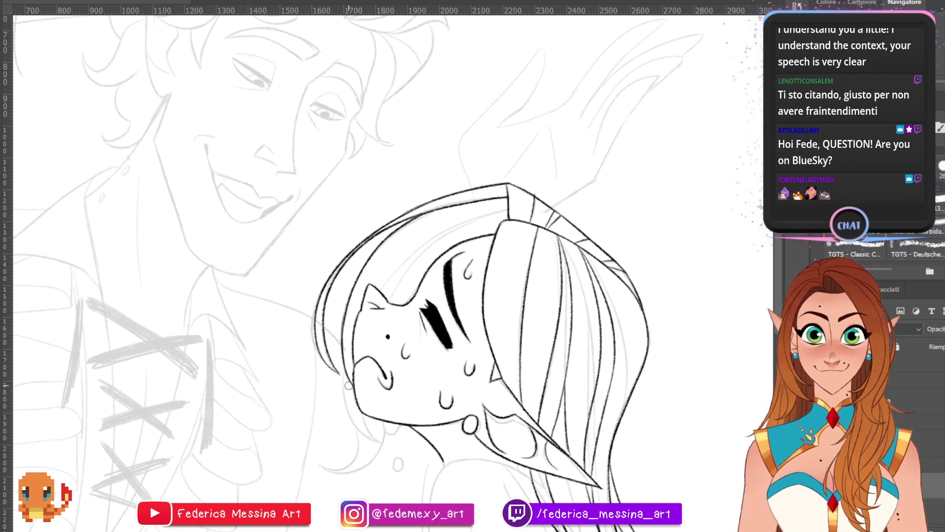
mouse_move(345, 374)
mouse_down()
mouse_move(358, 401)
mouse_move(344, 374)
mouse_move(362, 434)
mouse_move(344, 374)
mouse_move(379, 444)
mouse_up()
key(ctrl+z)
key(ctrl+z)
- Ink the lock below the jaw that curls outward to a point, with its inner edge
mouse_move(362, 409)
mouse_down()
mouse_move(383, 444)
mouse_move(316, 466)
mouse_up()
key(ctrl+z)
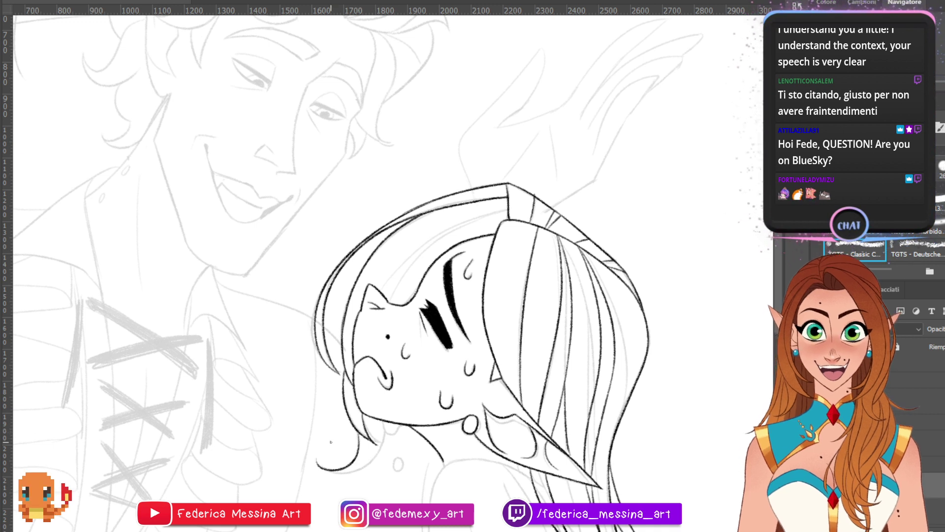
mouse_move(358, 436)
mouse_down()
mouse_move(325, 467)
mouse_move(372, 462)
mouse_move(361, 441)
mouse_move(386, 431)
mouse_up()
key(ctrl+z)
key(ctrl+z)
key(ctrl+z)
- Ink the small rounded shape under the woman's chin and the little round earring bead below it
mouse_move(369, 466)
mouse_down()
mouse_move(384, 431)
mouse_move(404, 434)
mouse_move(386, 428)
mouse_move(394, 435)
mouse_move(403, 425)
mouse_up()
key(ctrl+z)
key(ctrl+z)
key(ctrl+z)
key(ctrl+z)
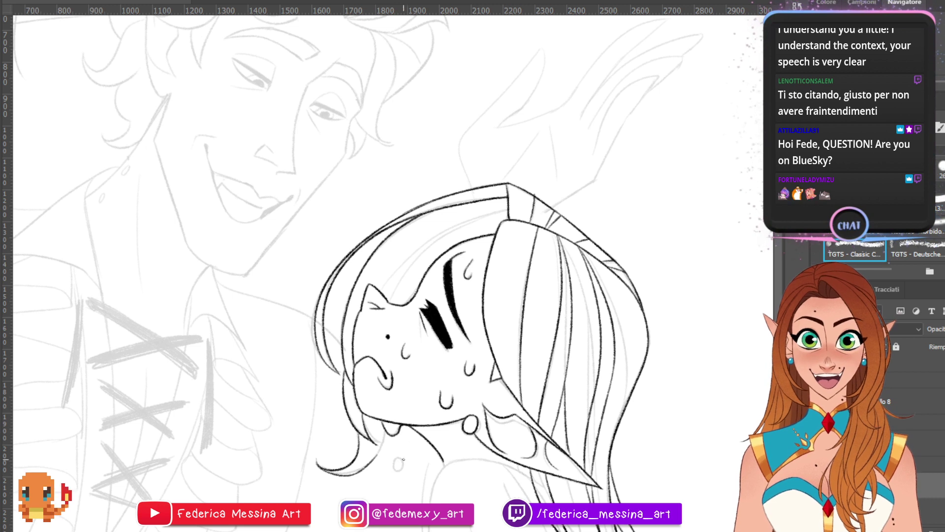
mouse_move(397, 457)
mouse_down()
mouse_move(402, 466)
mouse_move(400, 459)
mouse_up()
key(ctrl+z)
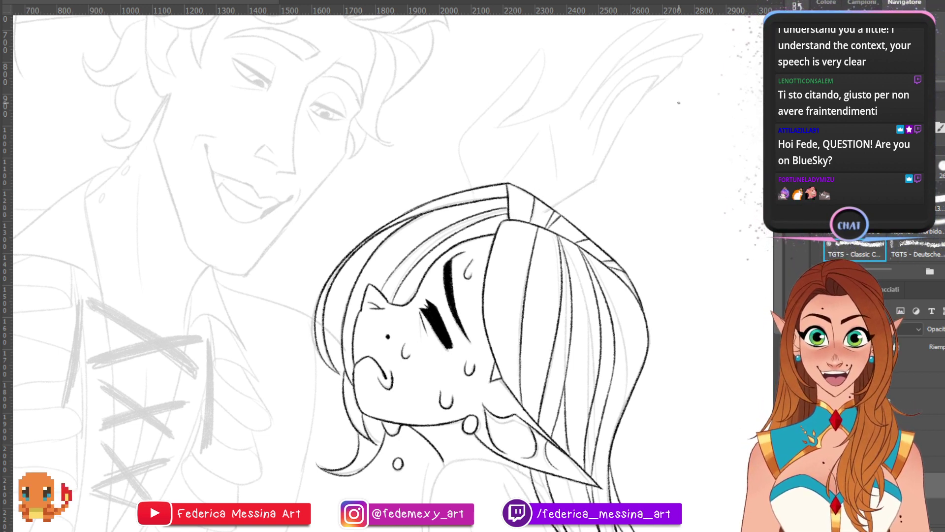
- Ink the top of the woman's shoulder and the front contour of her arm down toward the canvas edge
drag(699, 394, 716, 148)
drag(713, 210, 718, 150)
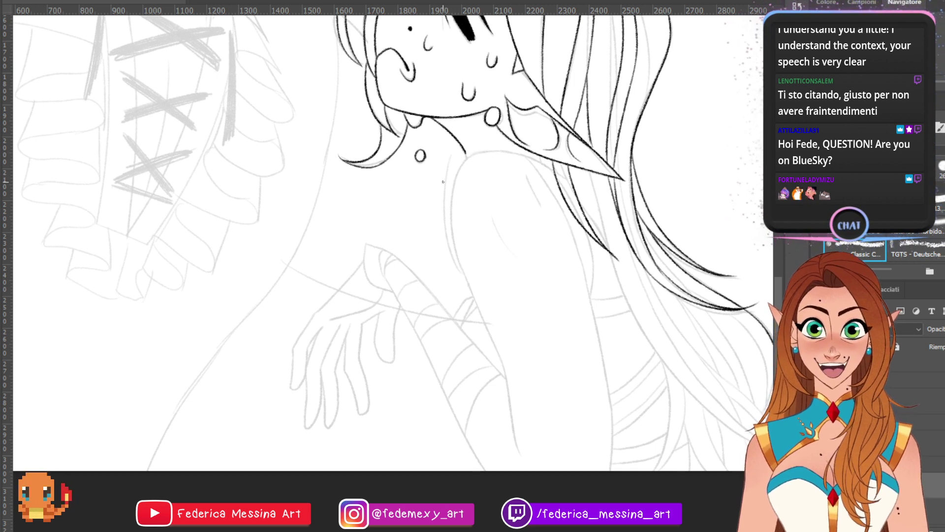
drag(448, 173, 499, 147)
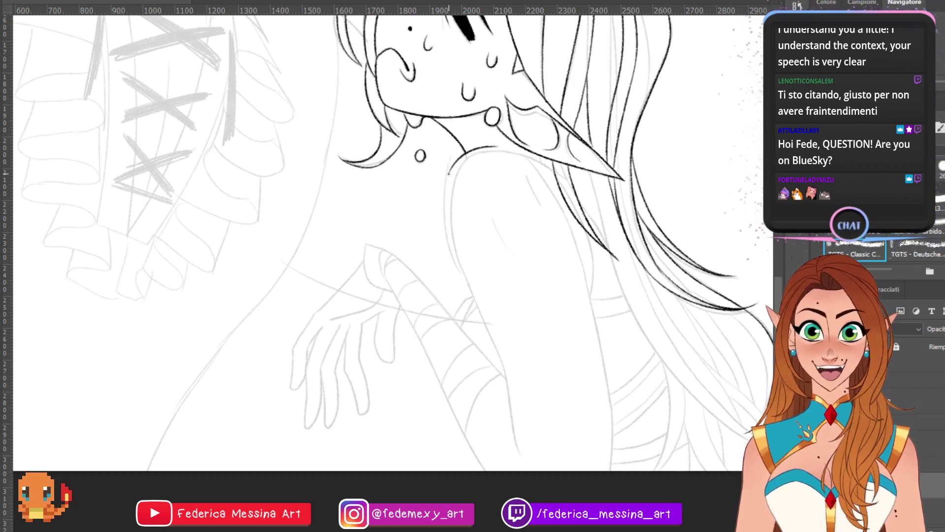
drag(450, 170, 453, 245)
key(ctrl+z)
drag(451, 167, 456, 258)
key(ctrl+z)
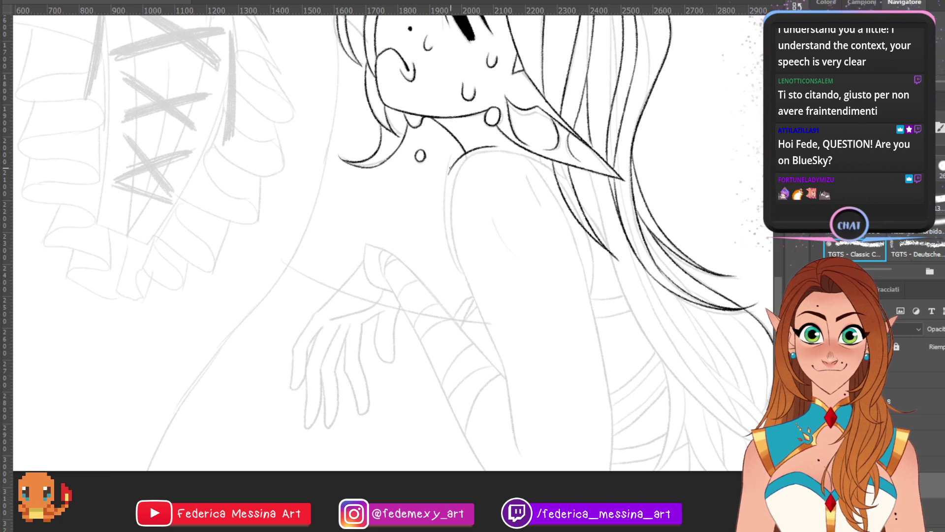
mouse_move(449, 170)
mouse_down()
mouse_move(452, 248)
mouse_move(498, 345)
mouse_up()
key(ctrl+z)
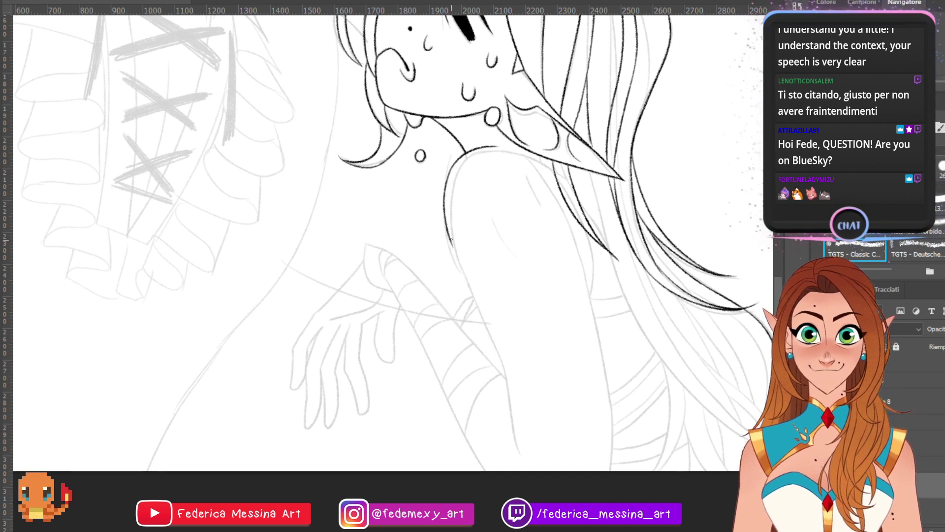
mouse_move(450, 237)
mouse_down()
mouse_move(517, 415)
mouse_move(519, 451)
mouse_up()
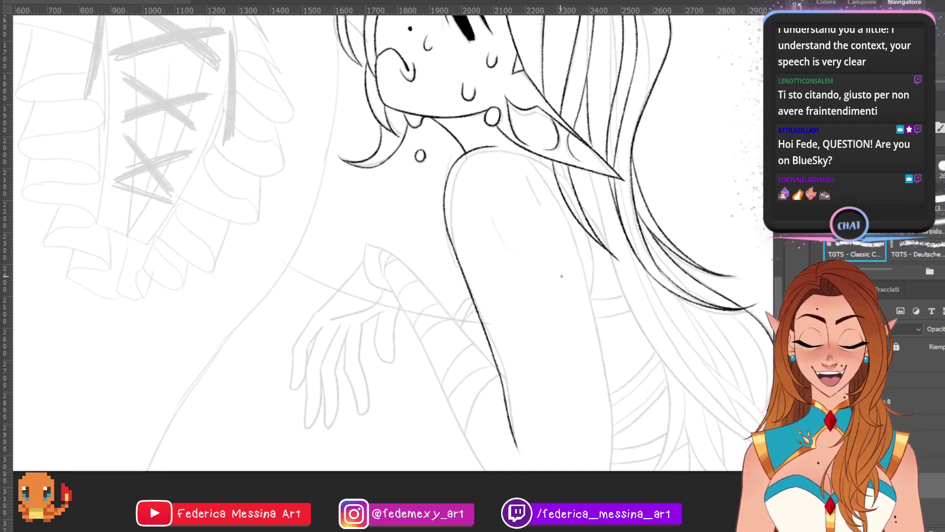
- Ink the rear contour of the woman's upper arm in one long line down to the canvas edge
drag(568, 235, 613, 470)
key(ctrl+z)
key(ctrl+z)
mouse_move(569, 250)
mouse_down()
mouse_move(596, 367)
mouse_move(594, 492)
mouse_up()
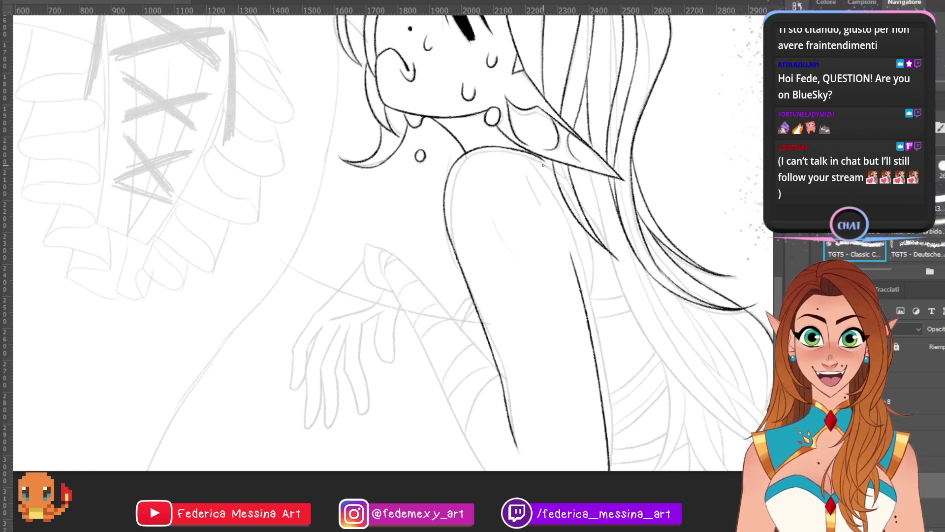
- Extend the shoulder line beneath the ear and ink the back of the shoulder down to the armpit fold
drag(491, 146, 541, 163)
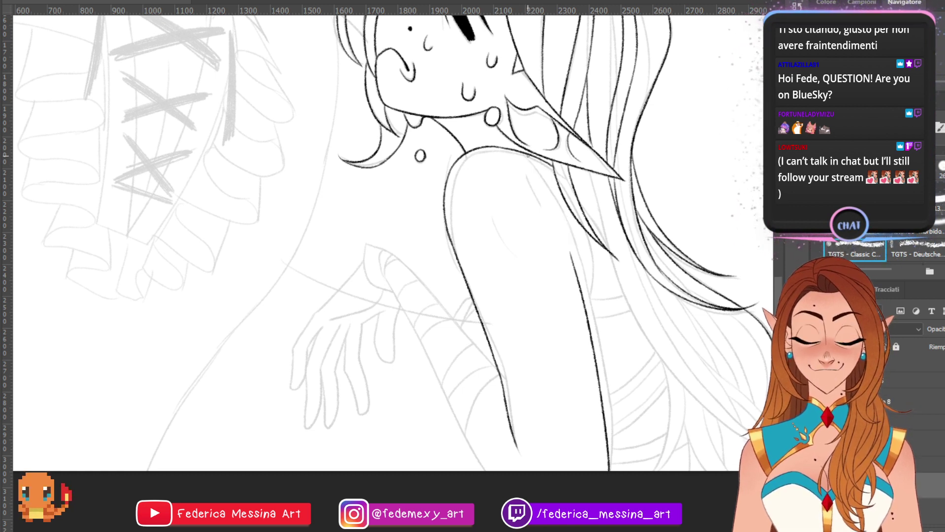
mouse_move(531, 163)
mouse_down()
mouse_move(580, 281)
mouse_move(574, 228)
mouse_move(581, 283)
mouse_up()
key(ctrl+z)
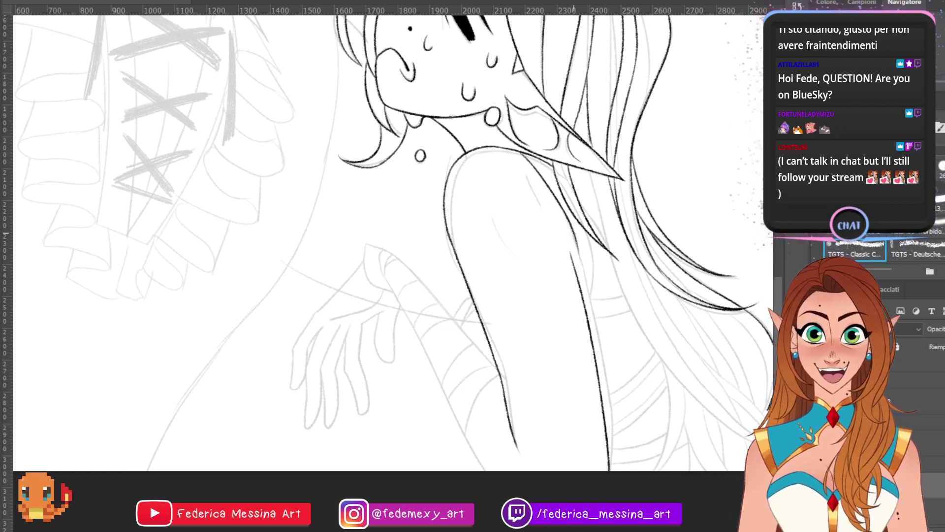
drag(575, 236, 581, 292)
mouse_move(590, 238)
mouse_down()
mouse_move(583, 312)
mouse_move(592, 263)
mouse_move(584, 301)
mouse_move(625, 299)
mouse_move(634, 313)
mouse_move(606, 374)
mouse_up()
key(ctrl+z)
key(ctrl+z)
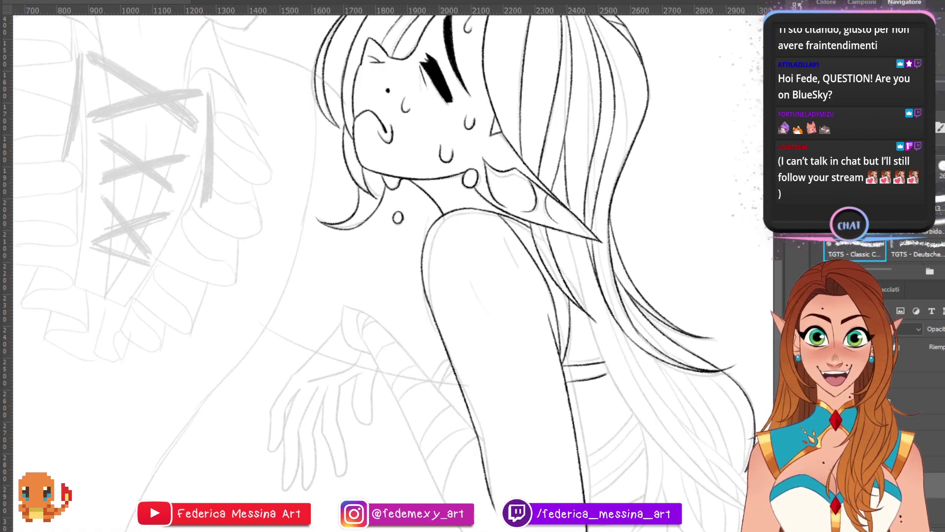
- Ink the long hair strands falling from beneath the ear tip across the woman's back
scroll(571, 139, down, 3)
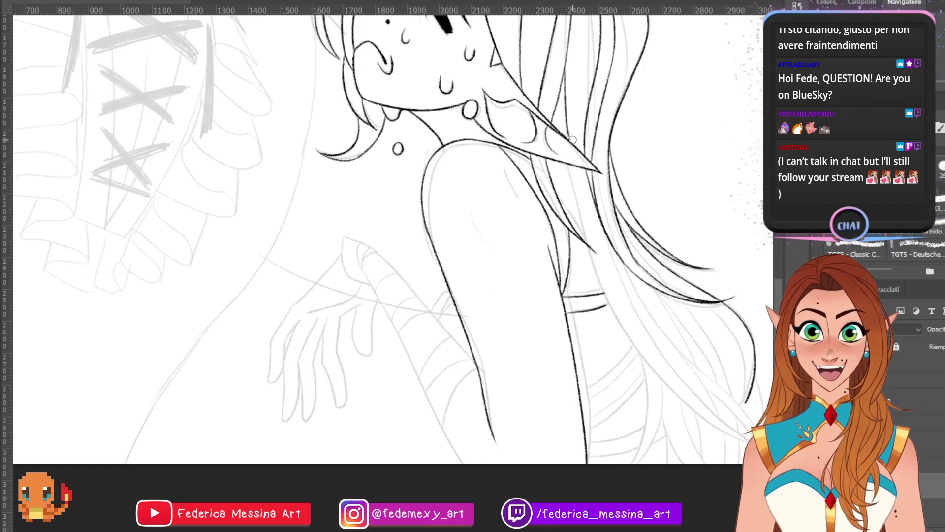
key(b)
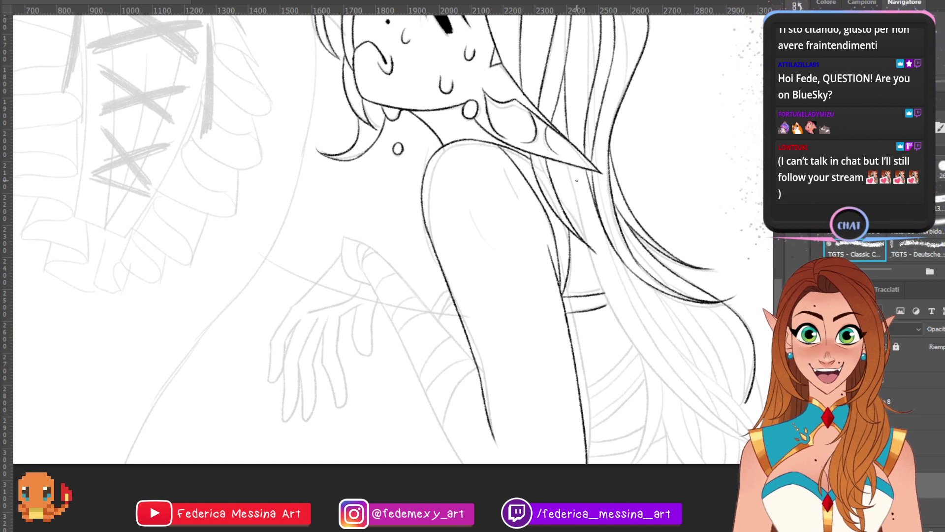
drag(572, 172, 678, 375)
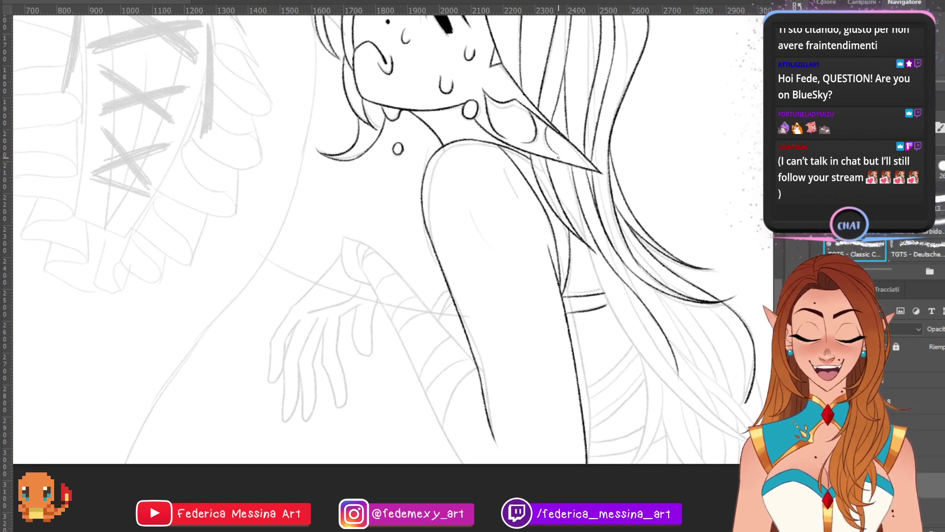
drag(562, 163, 575, 229)
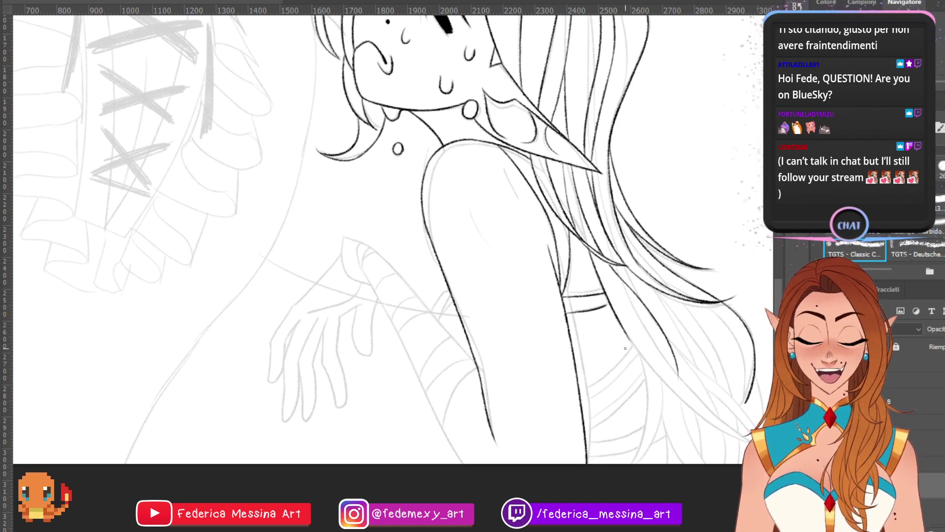
- Ink the inner edge of the lock over the back and the longer strand sweeping below it toward the lower canvas corner
scroll(625, 348, up, 3)
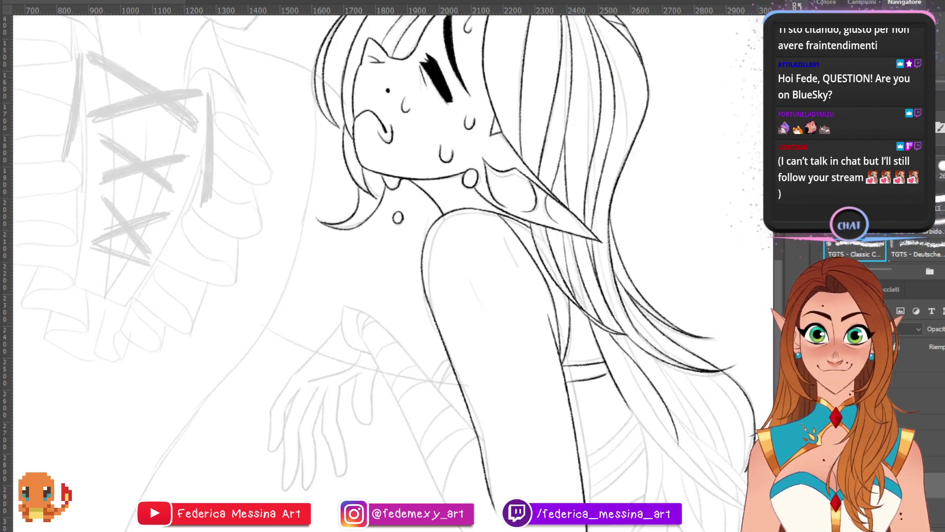
scroll(392, 273, right, 10)
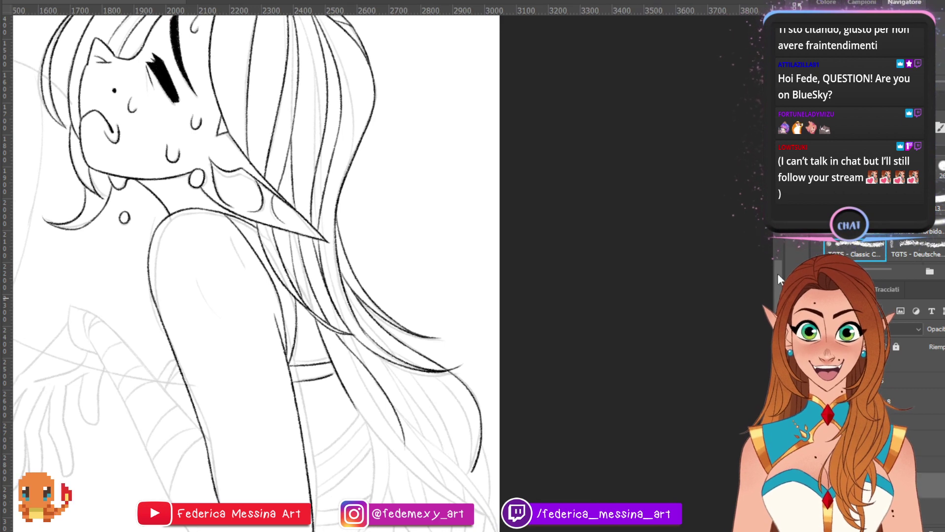
scroll(393, 273, down, 4)
scroll(483, 432, left, 6)
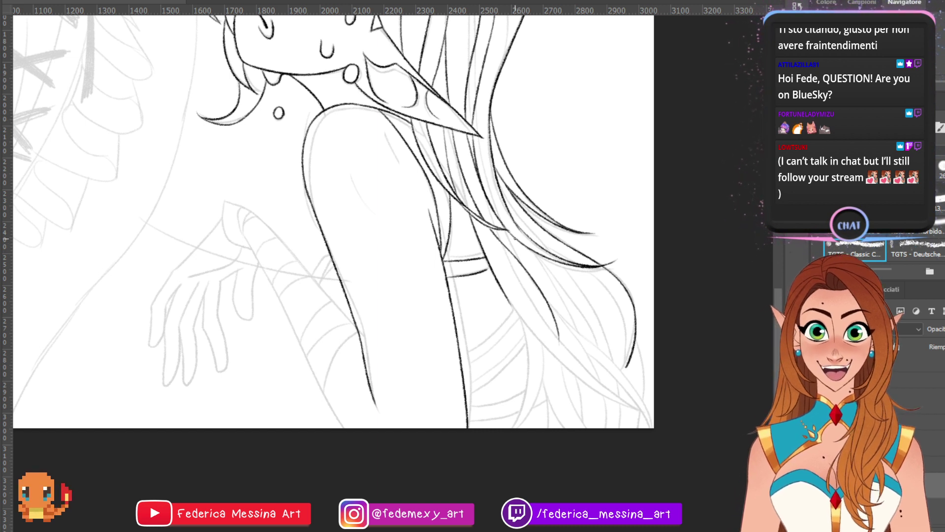
mouse_move(511, 232)
mouse_down()
mouse_move(557, 310)
mouse_move(549, 290)
mouse_move(560, 339)
mouse_up()
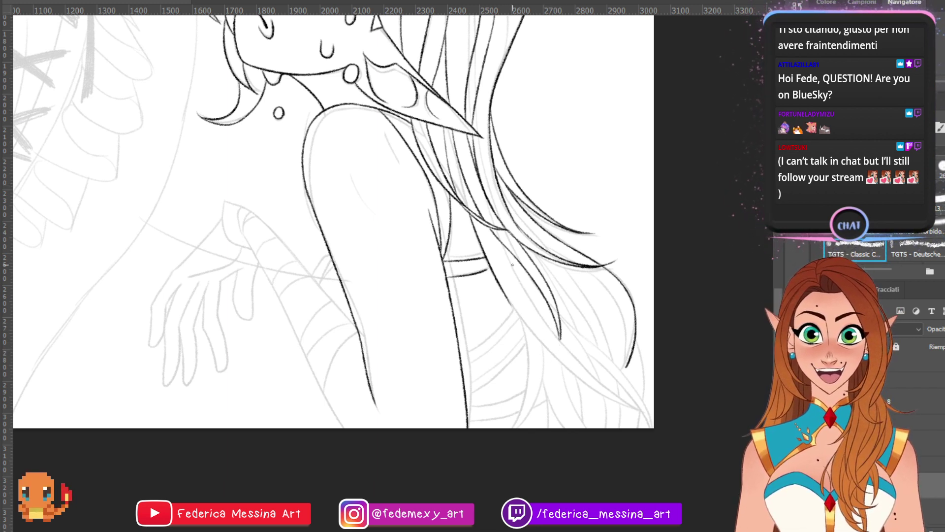
drag(506, 249, 602, 383)
key(ctrl+z)
mouse_move(507, 250)
mouse_down()
mouse_move(551, 329)
mouse_move(616, 396)
mouse_up()
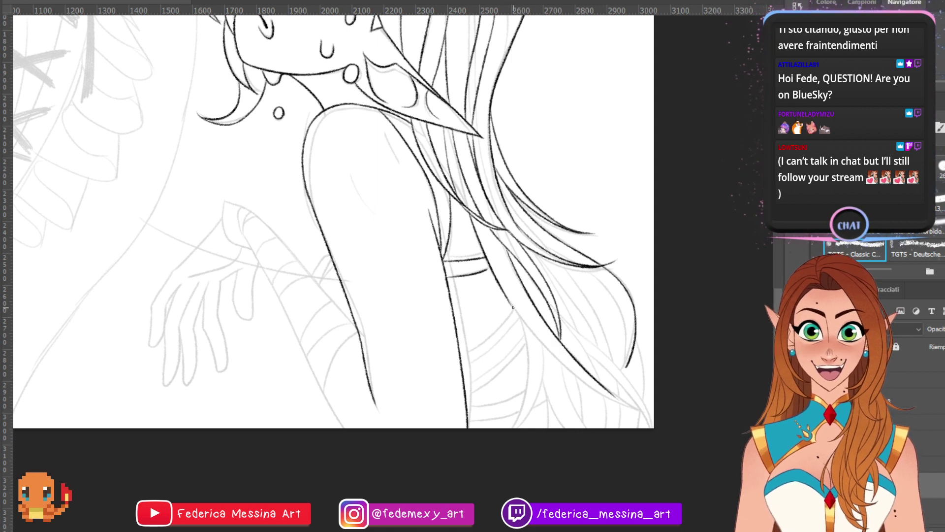
- Ink the second edge of the long strand sweeping to the lower canvas corner and the near edge of the lock falling beneath it
drag(507, 299, 640, 409)
key(ctrl+z)
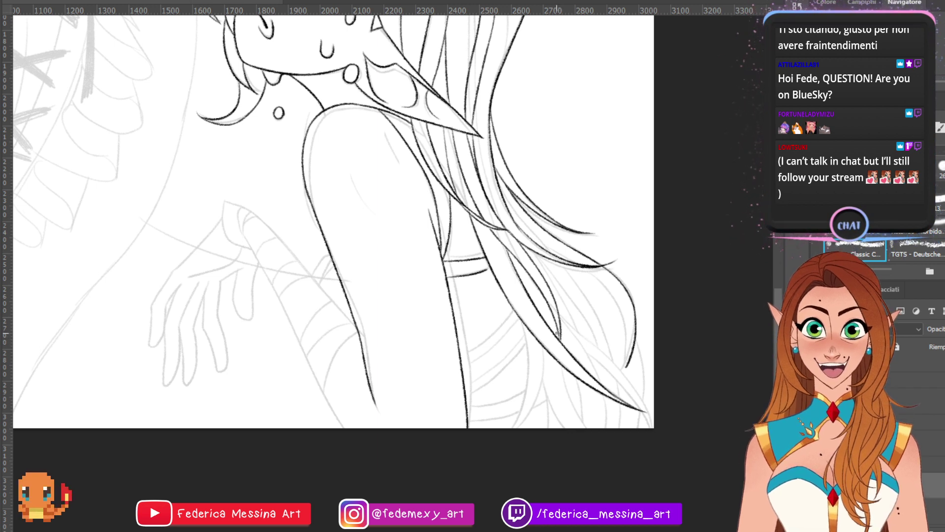
drag(521, 321, 514, 428)
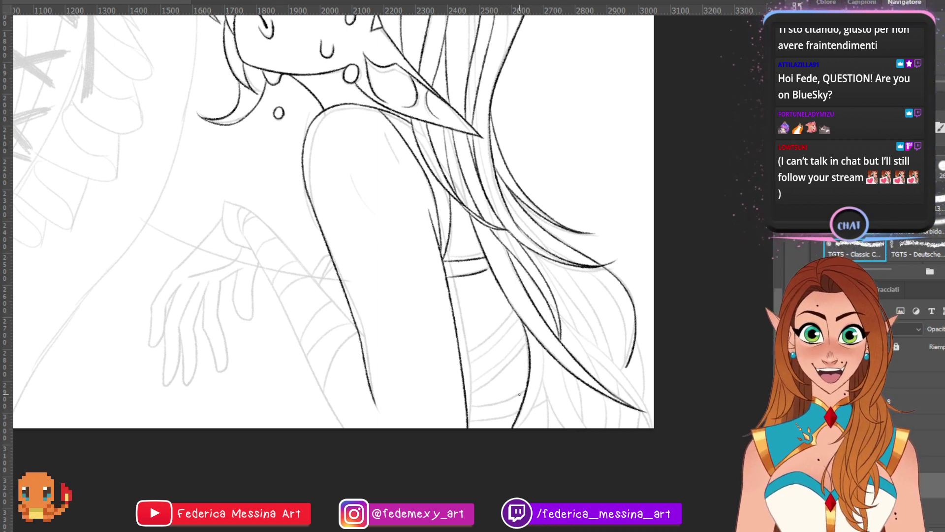
key(ctrl+z)
drag(520, 317, 515, 427)
- Ink the far edge of the lock beside the woman's waist so it tapers down to the lower canvas edge
drag(543, 343, 520, 427)
key(ctrl+z)
key(ctrl+z)
drag(545, 349, 521, 428)
key(ctrl+z)
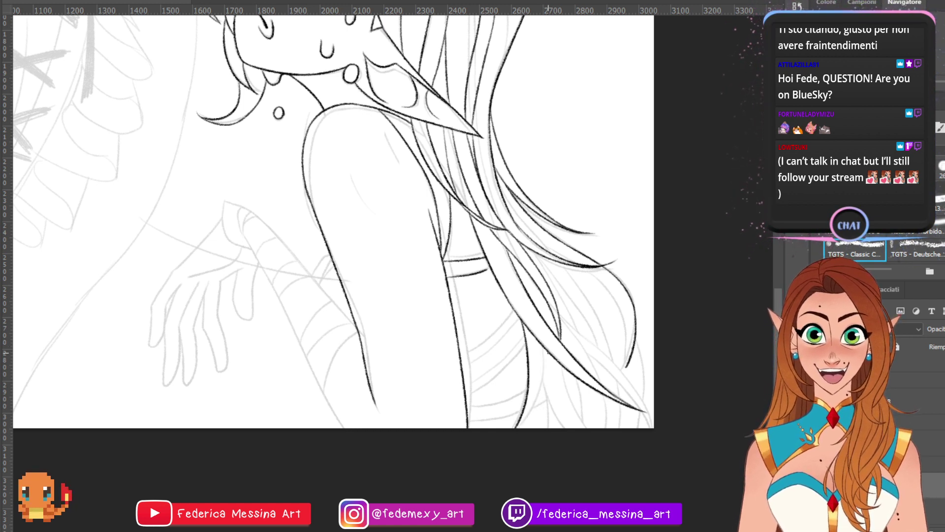
drag(545, 347, 518, 428)
key(ctrl+z)
drag(543, 348, 514, 432)
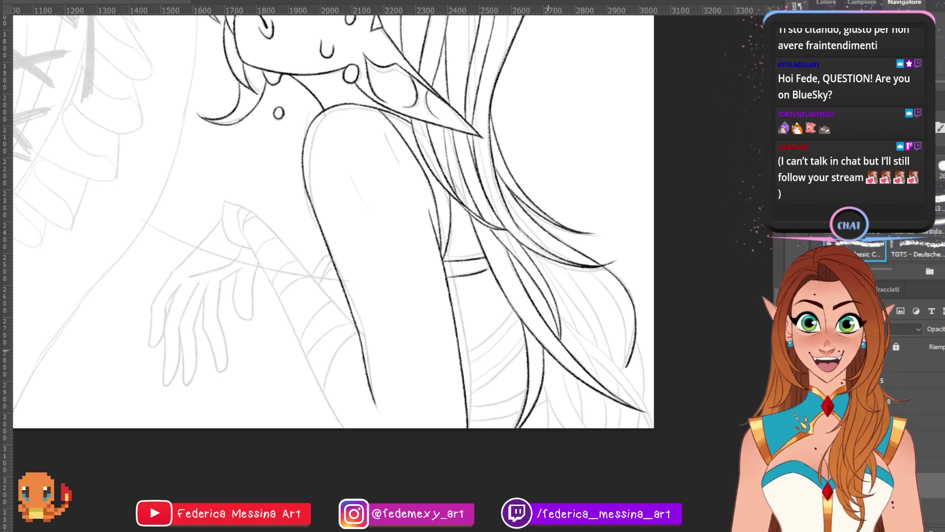
- Ink the short hair strands beneath the long sweeping strand, curving down to the lower canvas edge
mouse_move(543, 385)
mouse_down()
mouse_move(566, 427)
mouse_move(560, 365)
mouse_move(585, 427)
mouse_up()
key(ctrl+z)
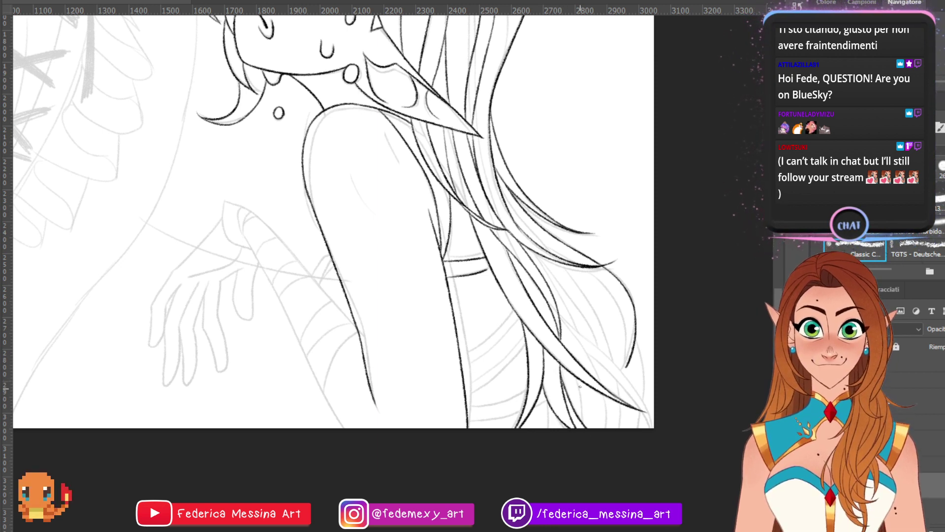
drag(576, 377, 586, 431)
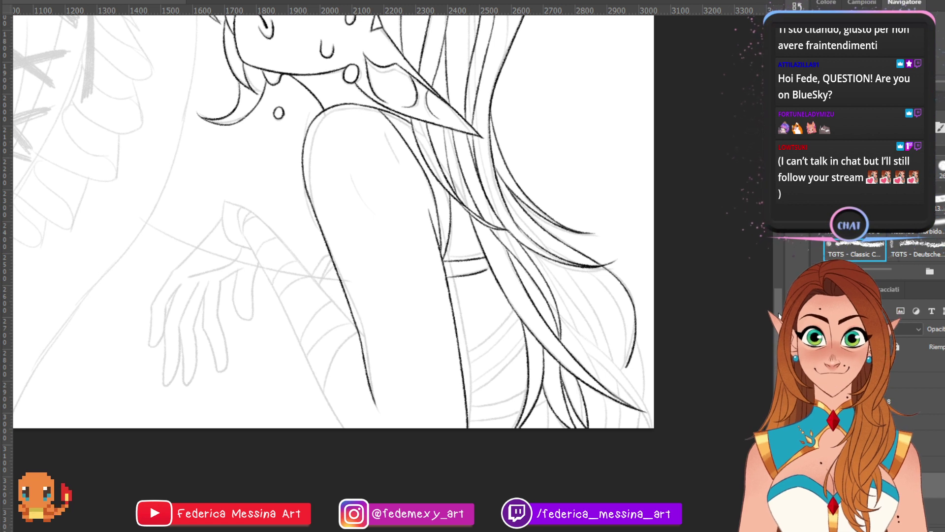
drag(778, 315, 779, 325)
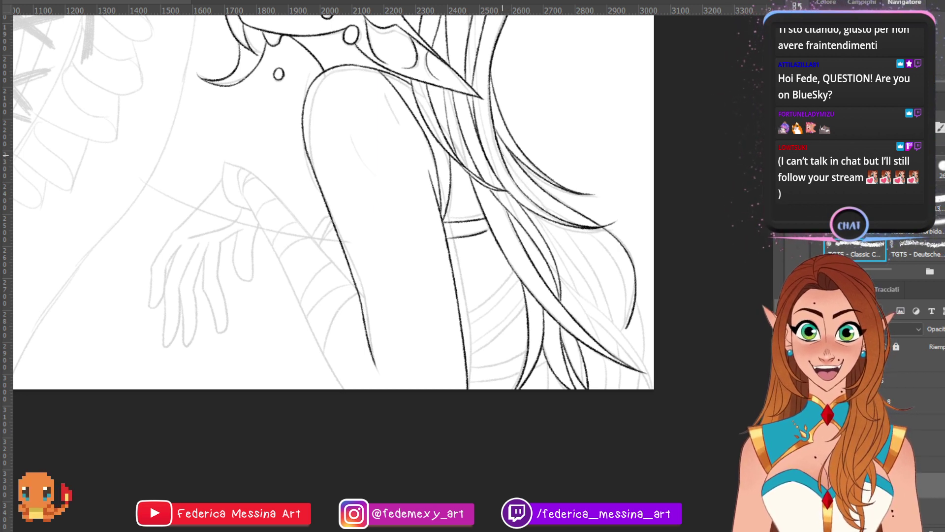
- Ink the inner edge of the outermost curling lock and close it into a pointed tip
key(ctrl+z)
drag(504, 158, 627, 281)
key(ctrl+z)
mouse_move(584, 229)
mouse_down()
mouse_move(632, 307)
mouse_move(631, 294)
mouse_move(624, 322)
mouse_up()
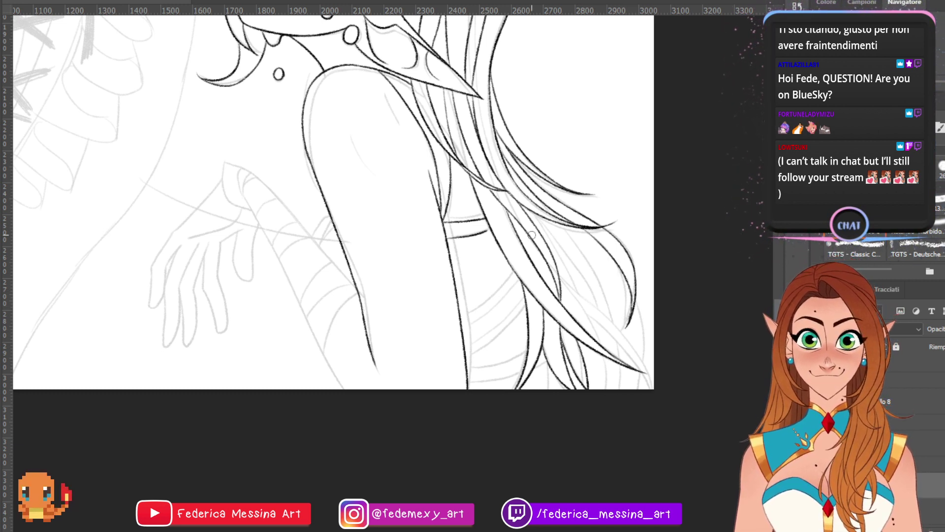
drag(613, 260, 625, 337)
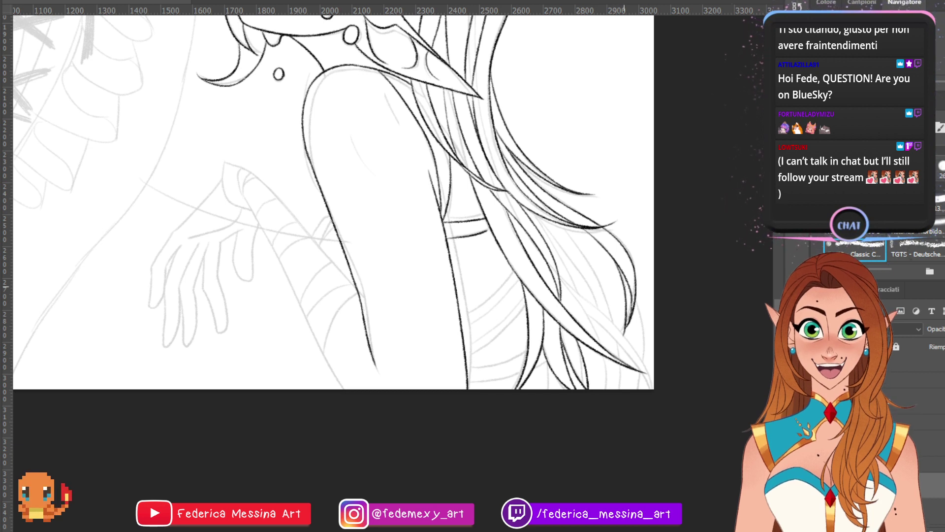
- Ink the inner strands running down inside the outer lock from the mid-back hair toward the long sweeping strand
drag(559, 223, 612, 327)
key(ctrl+z)
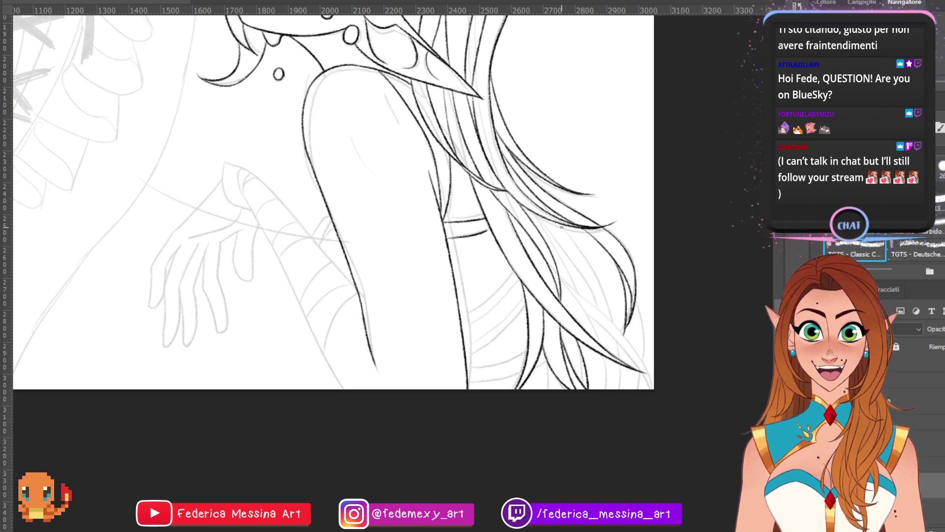
drag(560, 224, 612, 333)
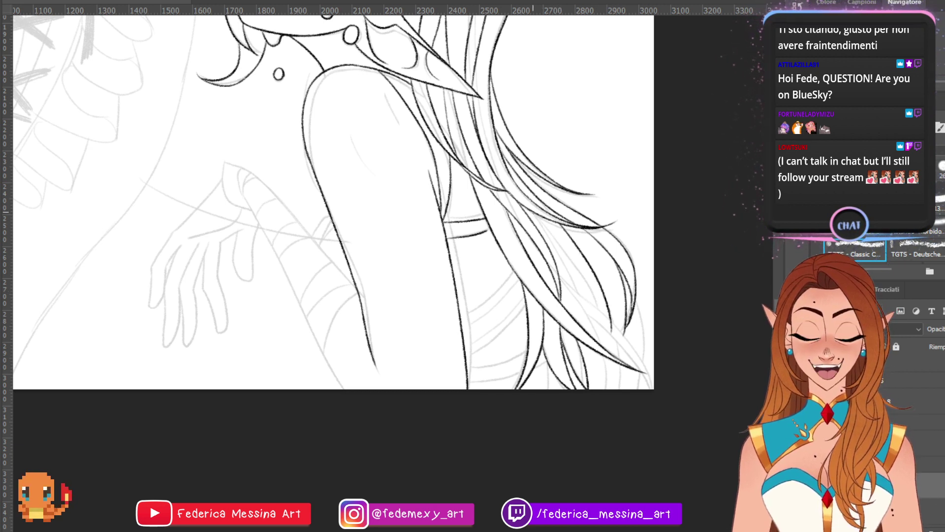
mouse_move(534, 213)
mouse_down()
mouse_move(603, 321)
mouse_move(566, 267)
mouse_move(580, 308)
mouse_up()
key(ctrl+z)
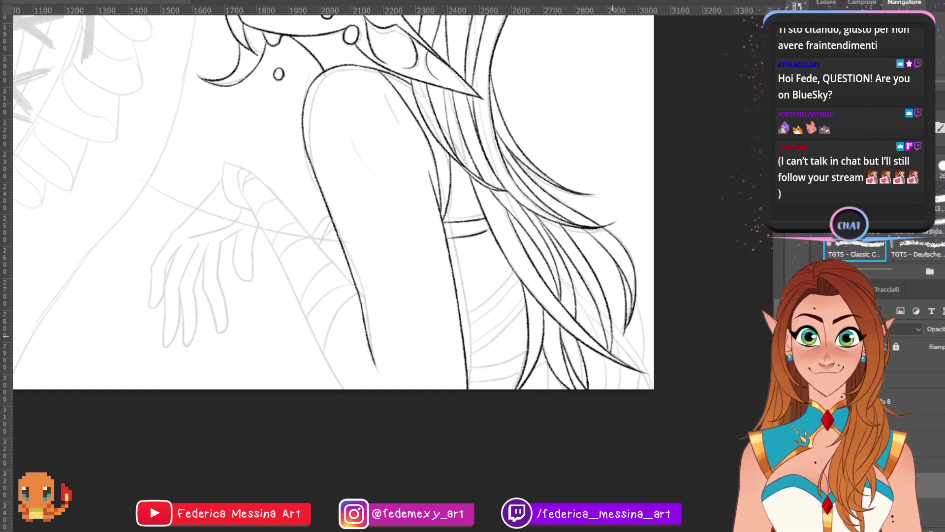
- Ink a short strand tip emerging below the long sweeping strand and erase its overlap with that strand
mouse_move(598, 386)
mouse_down()
mouse_move(609, 361)
mouse_move(601, 383)
mouse_move(609, 361)
mouse_move(599, 384)
mouse_up()
key(ctrl+z)
key(ctrl+z)
key(e)
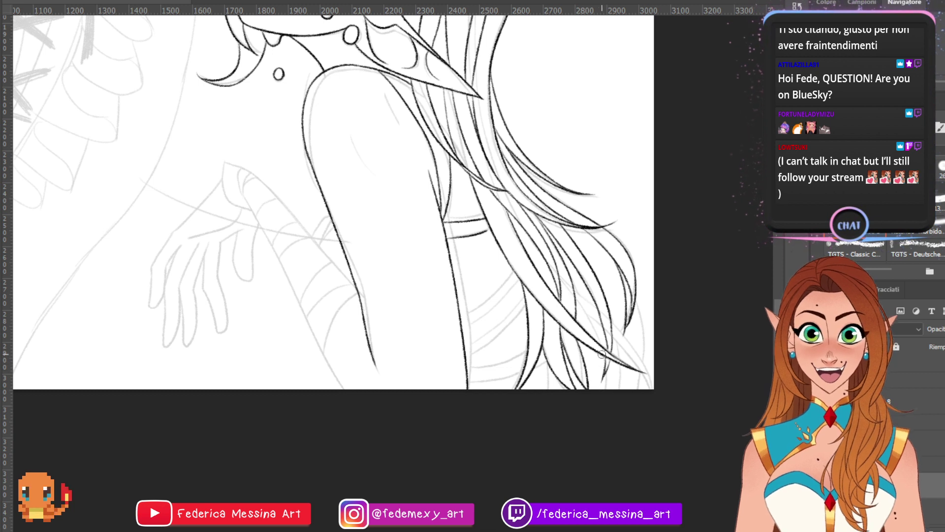
drag(608, 347, 605, 337)
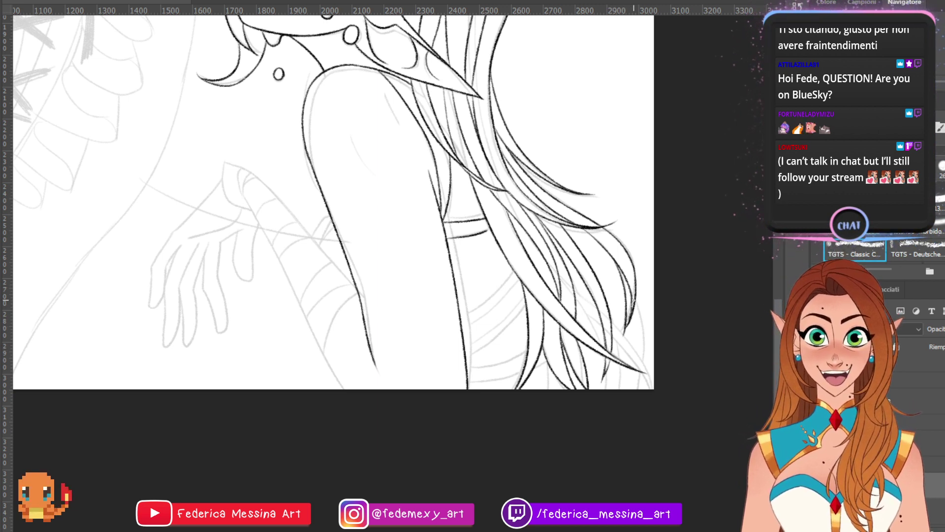
- Add another long strand inside the outer lock and ink a strand from the lock's tip down to the canvas edge
drag(560, 222, 625, 332)
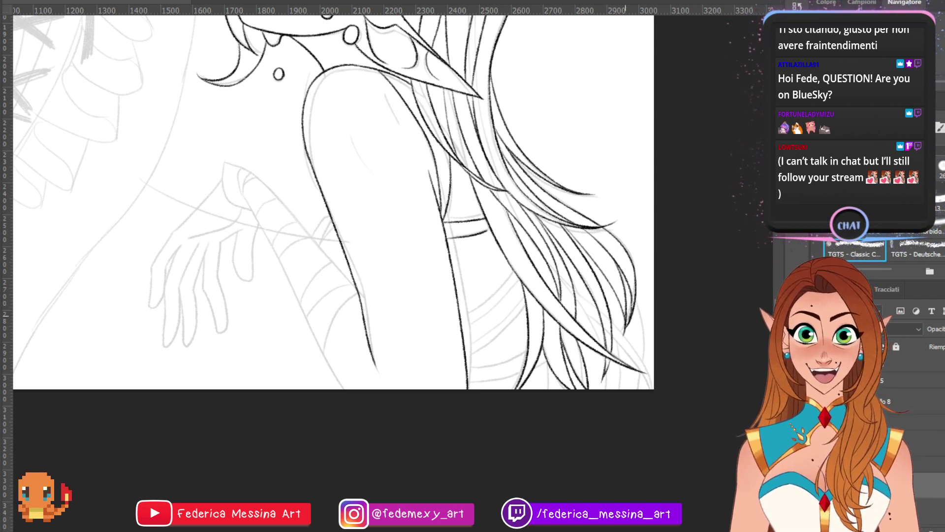
key(ctrl+z)
mouse_move(561, 225)
mouse_down()
mouse_move(622, 324)
mouse_move(622, 361)
mouse_up()
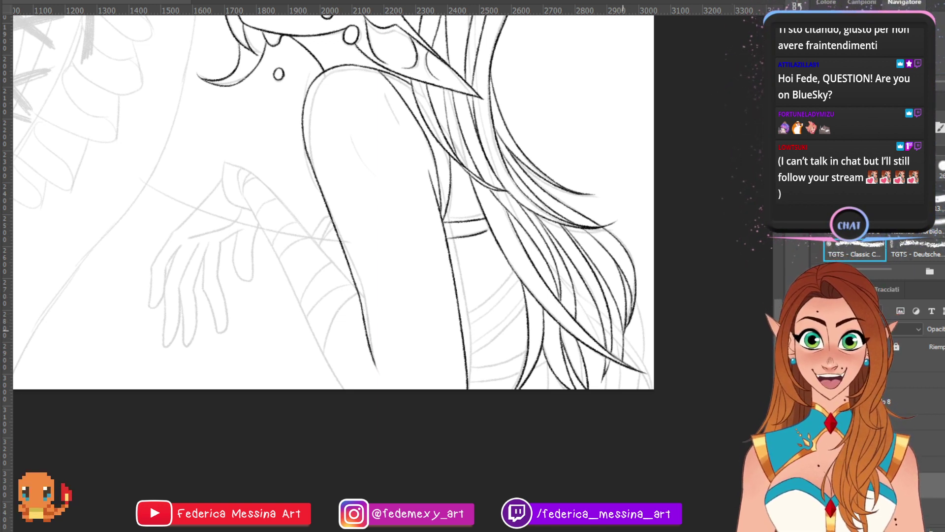
key(ctrl+z)
drag(624, 323, 622, 359)
key(ctrl+z)
drag(623, 325, 621, 389)
key(ctrl+z)
key(ctrl+z)
- Fill the gaps between the lower locks with thin hair strands on both sides of the long sweeping strand
drag(575, 291, 593, 332)
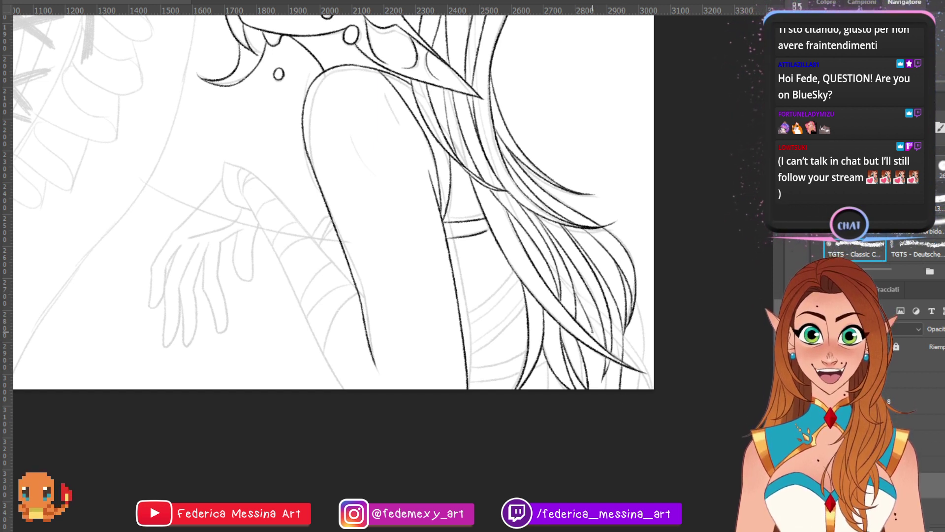
key(ctrl+z)
mouse_move(575, 292)
mouse_down()
mouse_move(585, 317)
mouse_move(581, 389)
mouse_up()
key(ctrl+z)
drag(574, 342, 586, 387)
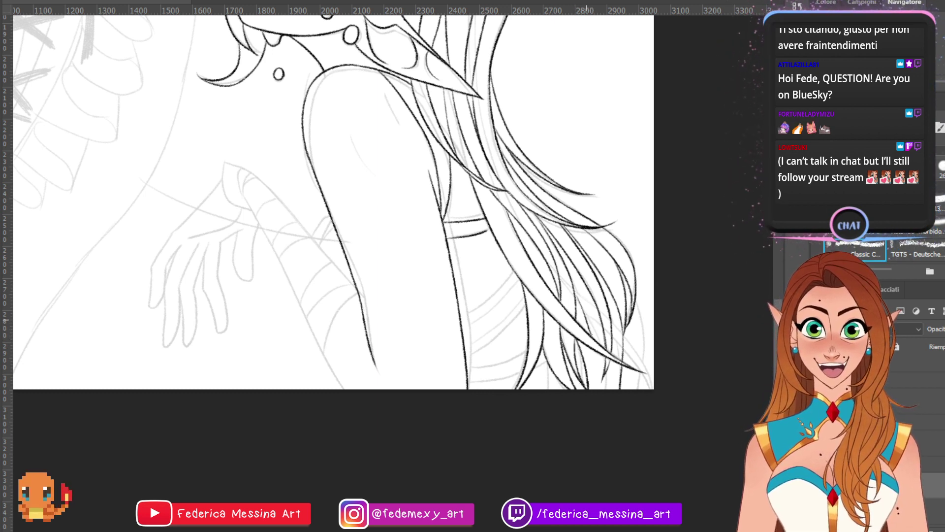
drag(593, 387, 597, 351)
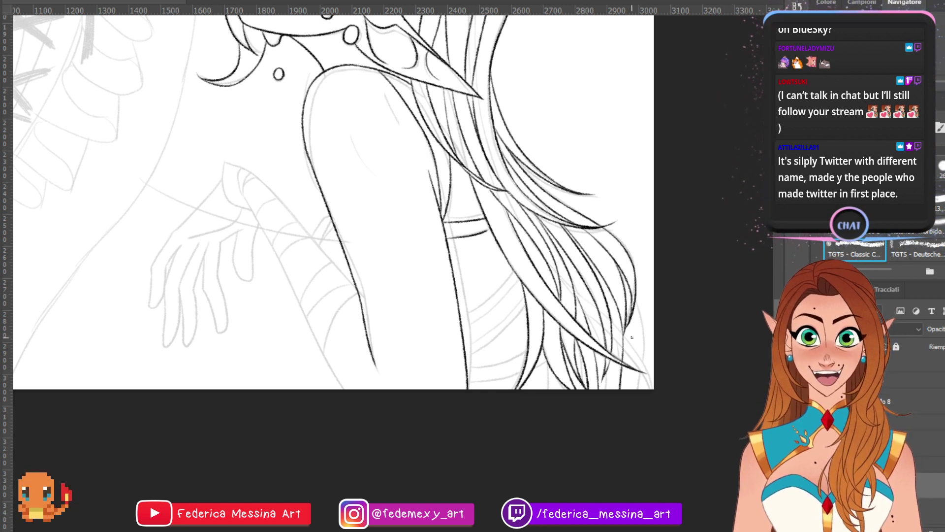
scroll(689, 372, up, 4)
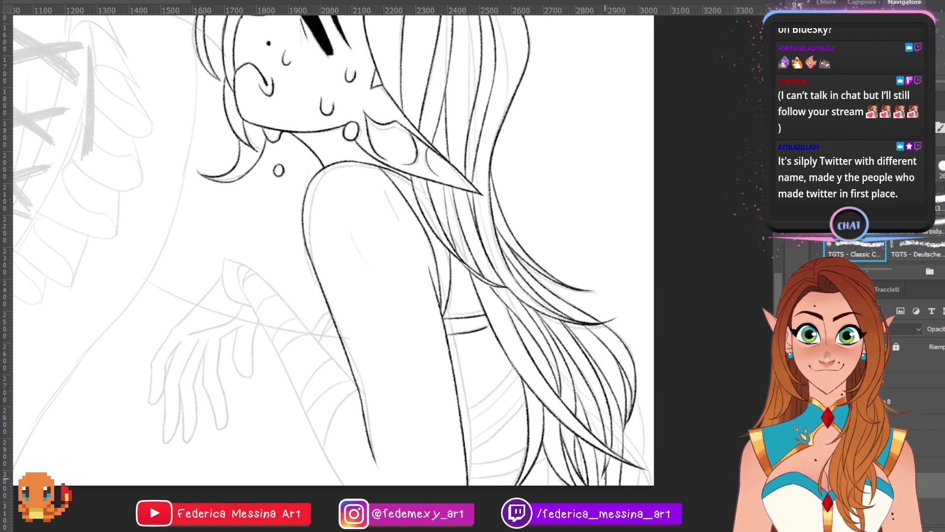
drag(543, 454, 546, 485)
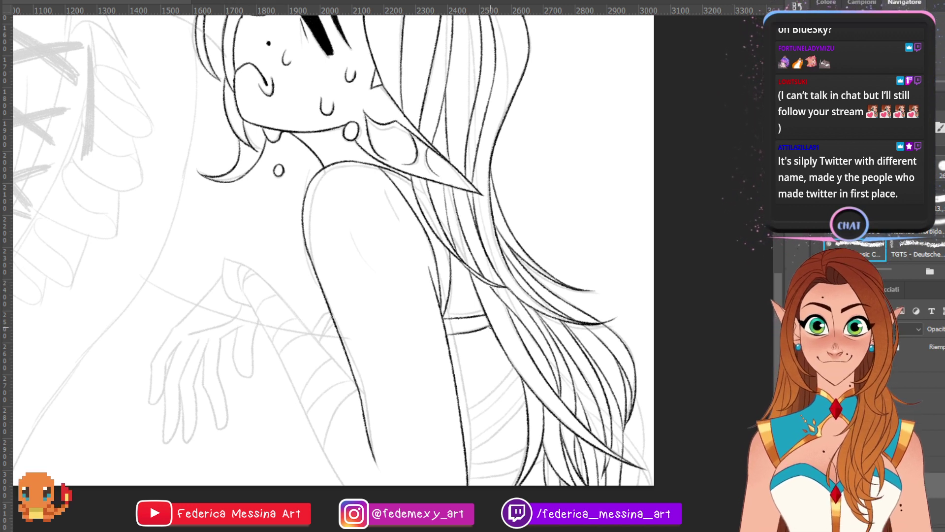
- Ink the two edges of the uppermost slanted strap across the woman's lower back, between her arm and hair
drag(467, 400, 513, 366)
key(ctrl+z)
key(ctrl+z)
mouse_move(471, 398)
mouse_down()
mouse_move(513, 367)
mouse_move(460, 406)
mouse_up()
key(ctrl+z)
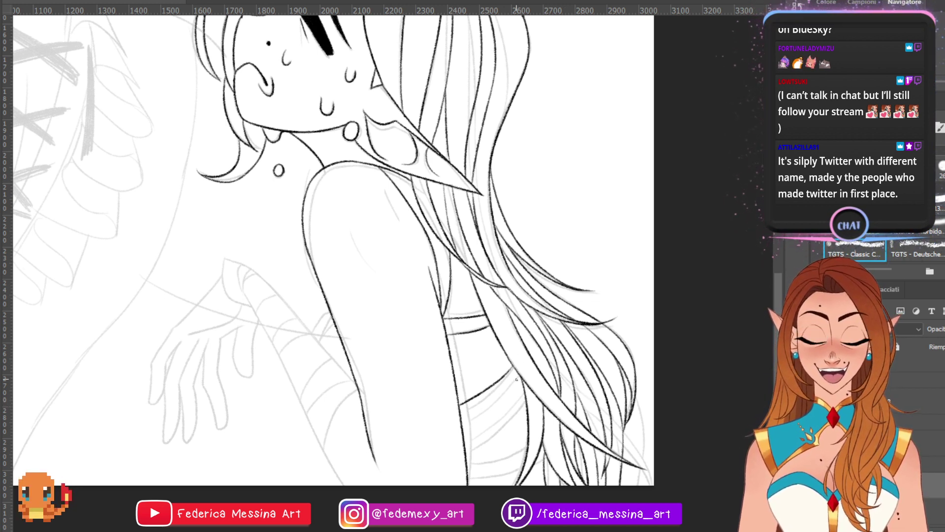
key(ctrl+z)
drag(518, 375, 464, 419)
key(ctrl+z)
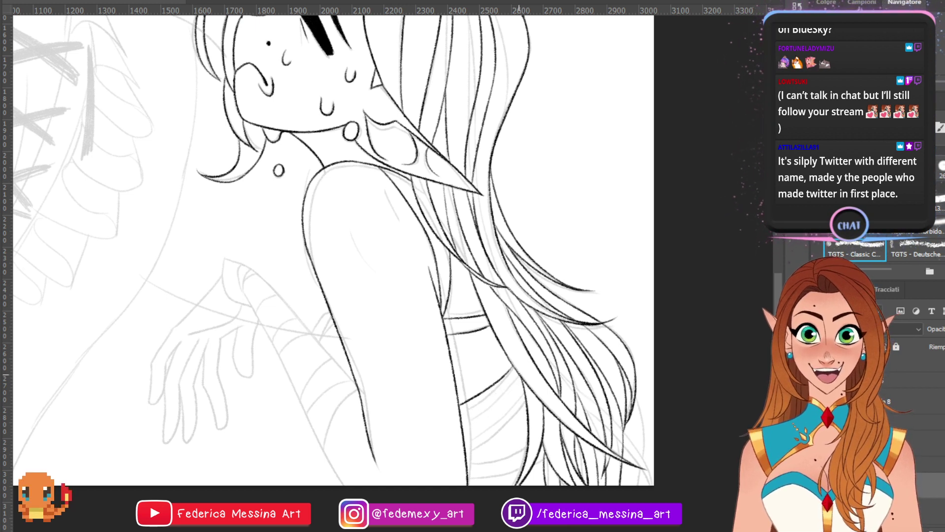
drag(518, 376, 461, 422)
- Ink the edges of the next slanted strap below it across the lower back
drag(520, 391, 456, 441)
key(ctrl+z)
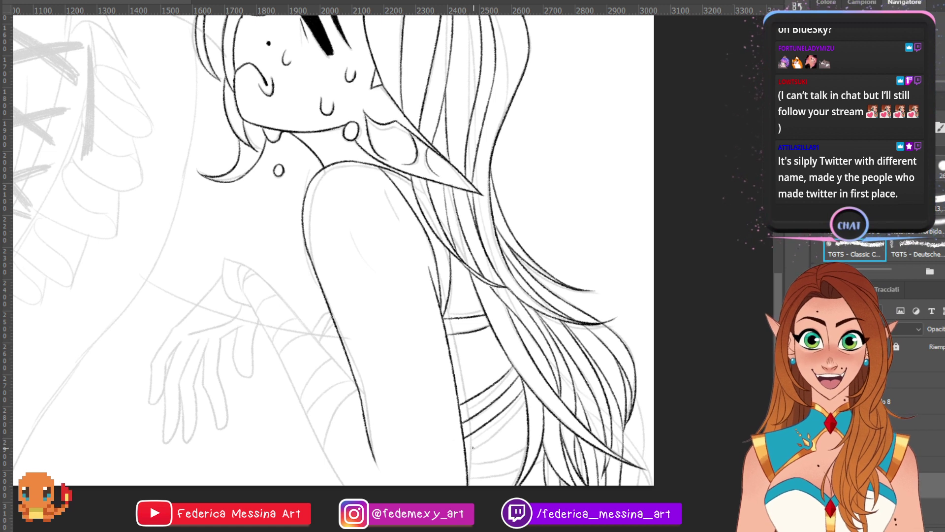
mouse_move(525, 403)
mouse_down()
mouse_move(466, 453)
mouse_move(522, 468)
mouse_up()
key(ctrl+z)
key(ctrl+z)
- Ink the lowest strap lines across the woman's back, just above the lower canvas edge
drag(468, 481, 525, 465)
key(ctrl+z)
key(ctrl+z)
drag(465, 479, 526, 465)
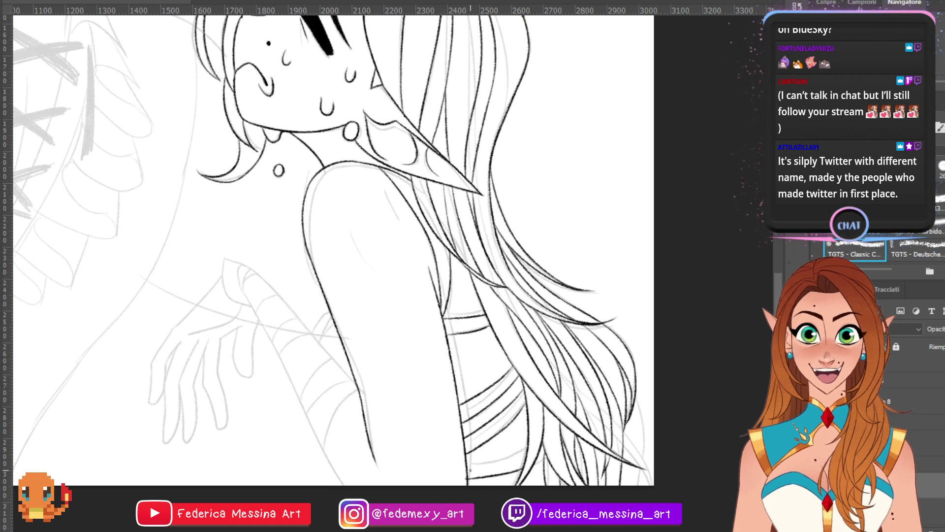
key(ctrl+z)
mouse_move(467, 478)
mouse_down()
mouse_move(522, 466)
mouse_move(525, 449)
mouse_up()
key(ctrl+z)
drag(468, 462, 526, 447)
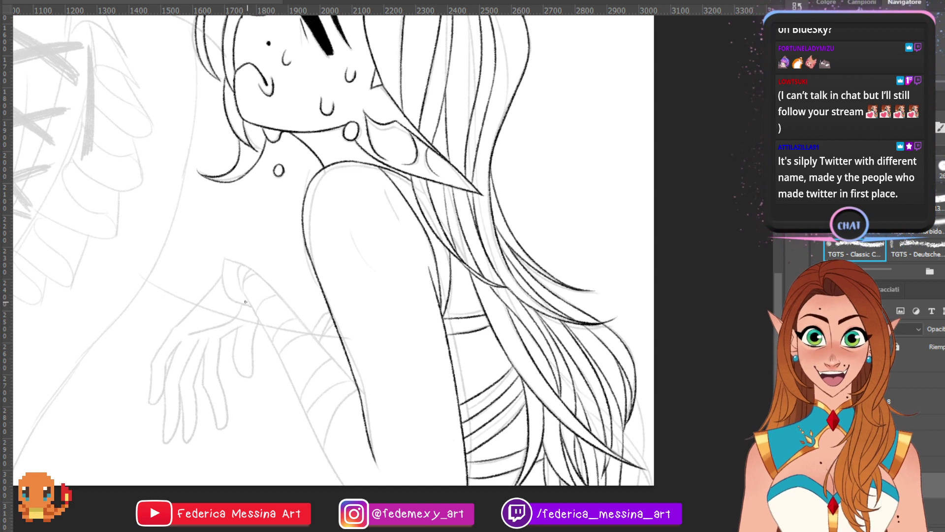
- Ink the pointed outline at the wrist end of the wrapped forearm and save the drawing
mouse_move(245, 301)
mouse_down()
mouse_move(235, 251)
mouse_move(260, 274)
mouse_up()
key(ctrl+s)
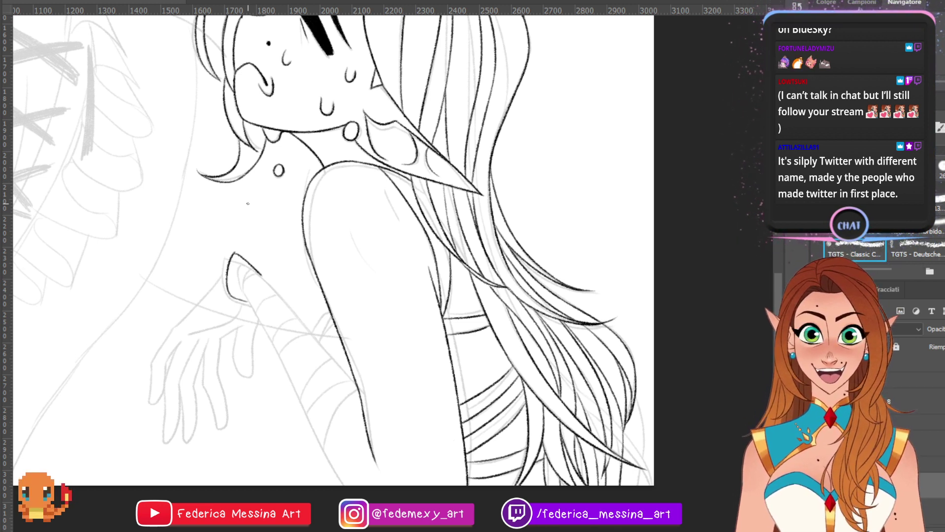
- Ink the lower contour of the wrapped forearm in one long line from the wrist down to the canvas edge
mouse_move(241, 284)
mouse_down()
mouse_move(251, 266)
mouse_move(242, 280)
mouse_move(253, 268)
mouse_move(268, 284)
mouse_move(261, 281)
mouse_move(315, 424)
mouse_move(276, 350)
mouse_move(348, 485)
mouse_up()
key(ctrl+z)
key(ctrl+z)
key(ctrl+z)
key(ctrl+z)
key(ctrl+z)
key(ctrl+z)
key(ctrl+z)
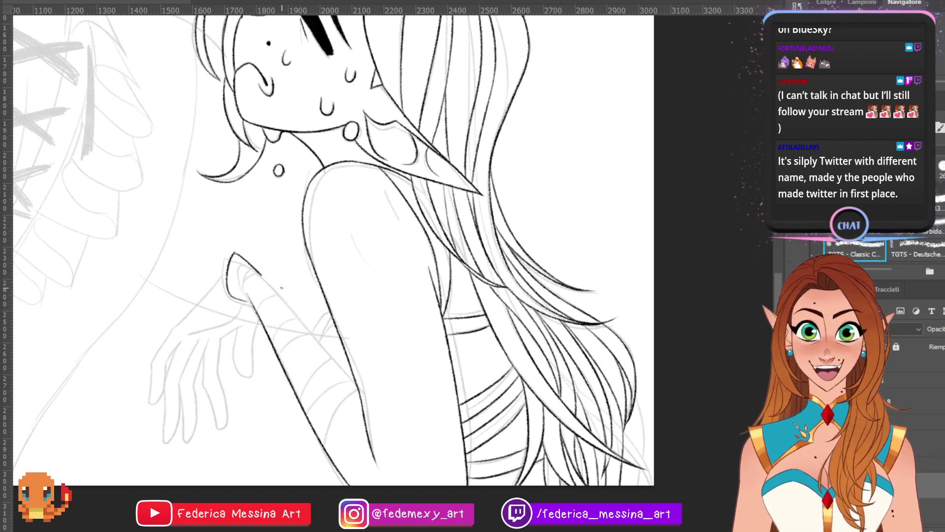
key(ctrl+z)
drag(246, 295, 347, 485)
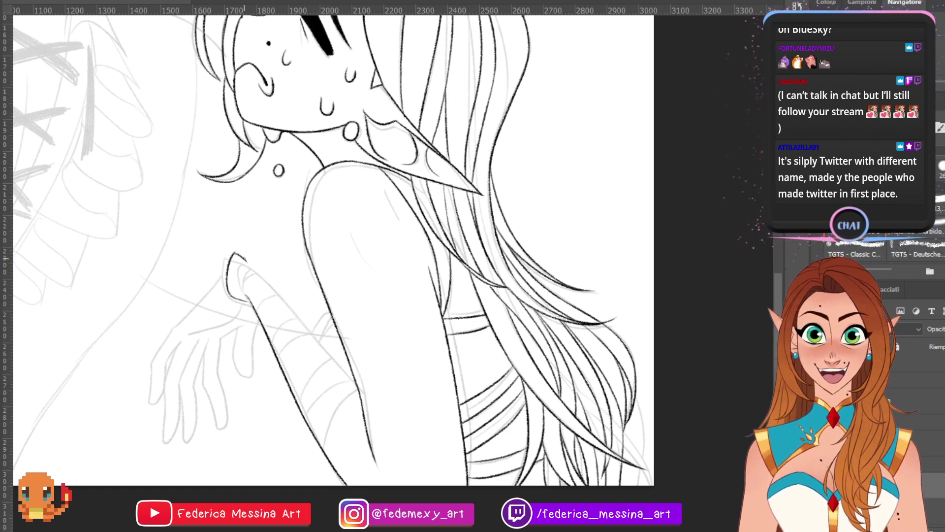
- Clean the excess line at the pointed wrist outline and ink the small curved wrap bands inside it
mouse_move(257, 272)
mouse_down()
mouse_move(247, 296)
mouse_move(258, 274)
mouse_up()
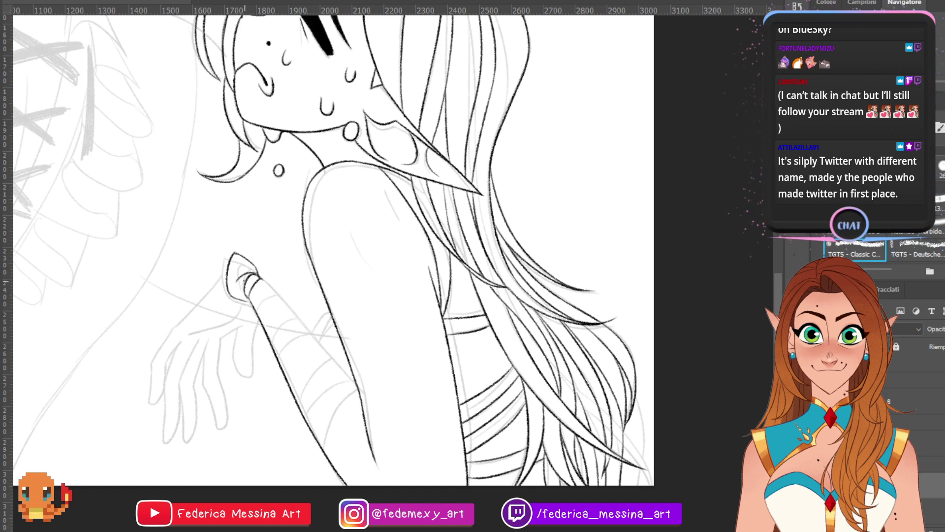
key(ctrl+z)
mouse_move(244, 277)
mouse_down()
mouse_move(256, 273)
mouse_move(244, 279)
mouse_move(249, 299)
mouse_up()
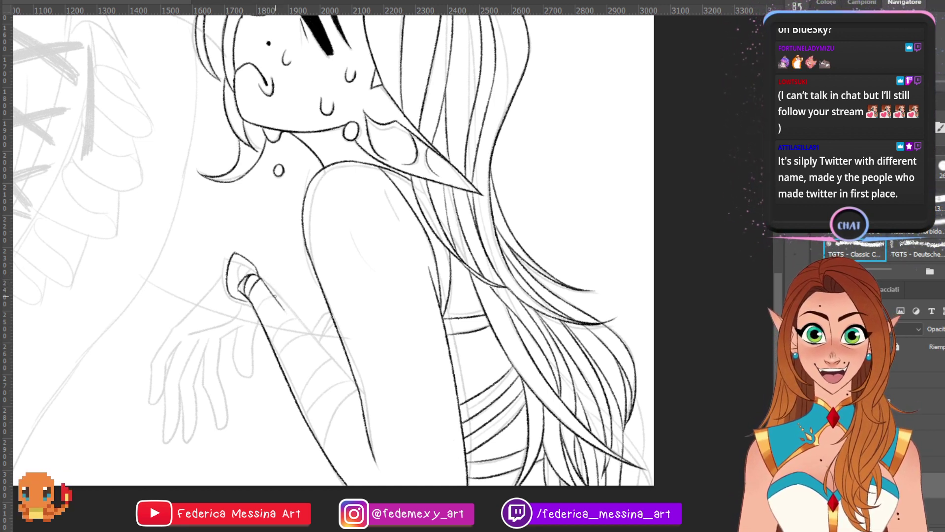
- Ink the upper contour of the wrapped forearm from the wrist bands to about its middle
drag(259, 279, 344, 367)
key(ctrl+z)
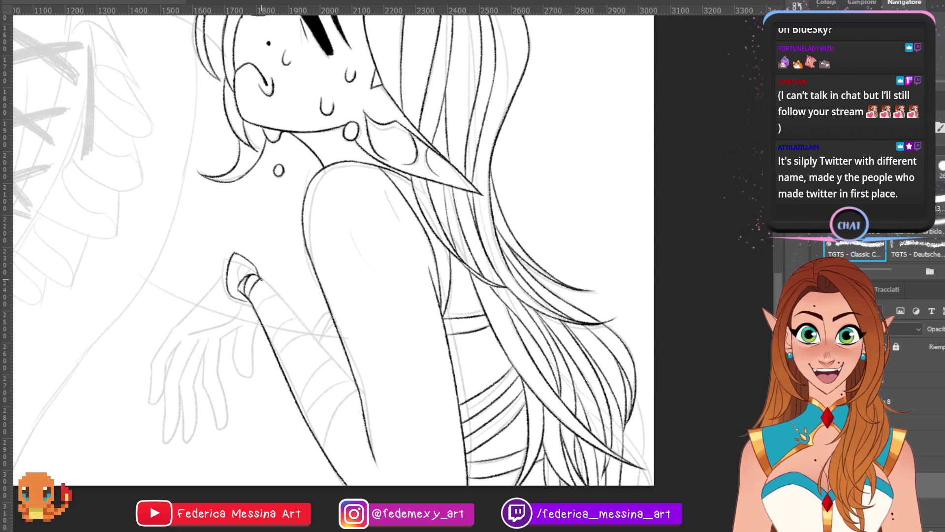
drag(260, 278, 344, 376)
key(ctrl+z)
mouse_move(260, 278)
mouse_down()
mouse_move(312, 336)
mouse_move(299, 320)
mouse_up()
key(ctrl+z)
key(ctrl+z)
drag(259, 278, 364, 389)
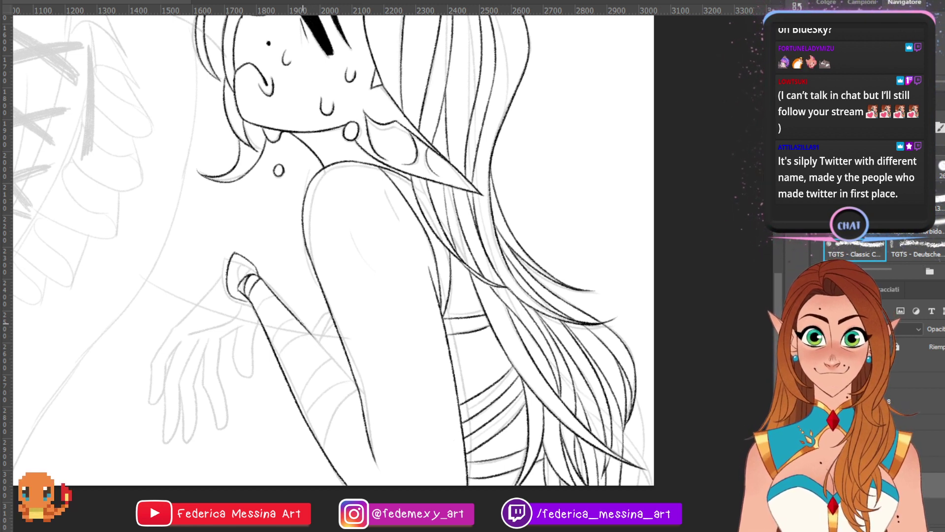
- Extend the forearm's upper contour from its middle until it meets the front of the upper arm
drag(302, 324, 351, 377)
key(ctrl+z)
drag(307, 328, 353, 379)
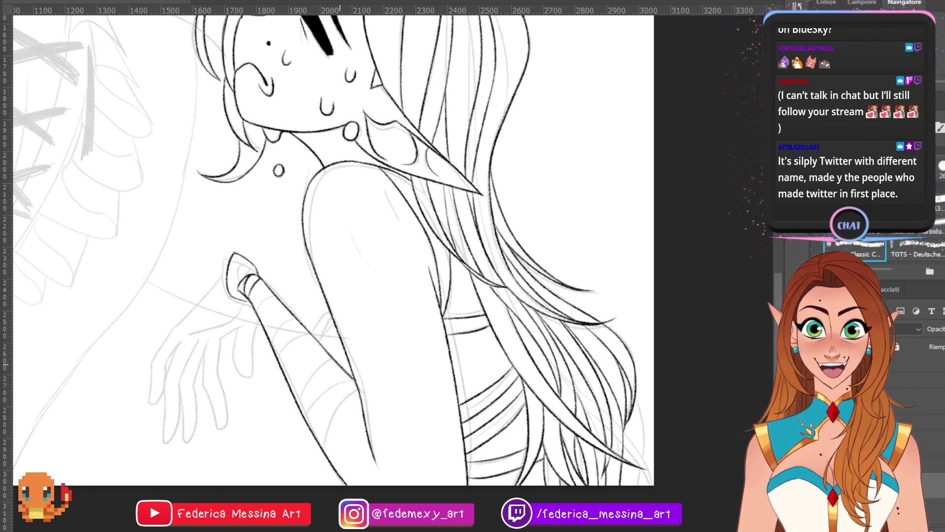
key(ctrl+z)
mouse_move(308, 328)
mouse_down()
mouse_move(354, 380)
mouse_move(315, 448)
mouse_move(362, 388)
mouse_up()
key(ctrl+z)
key(ctrl+z)
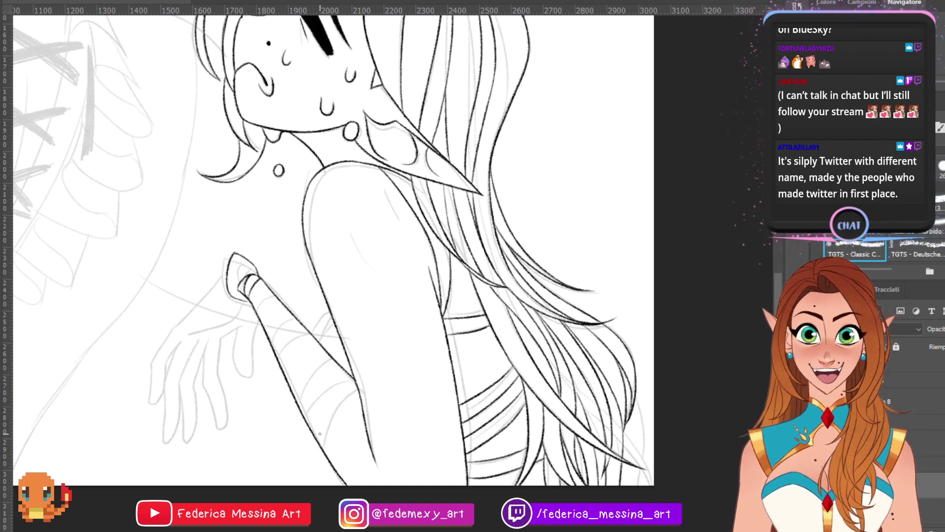
- Ink the curved wrap bands across the forearm from near the elbow to about its middle
drag(321, 443, 359, 390)
mouse_move(304, 419)
mouse_down()
mouse_move(330, 386)
mouse_move(350, 376)
mouse_up()
drag(298, 407, 333, 359)
key(ctrl+z)
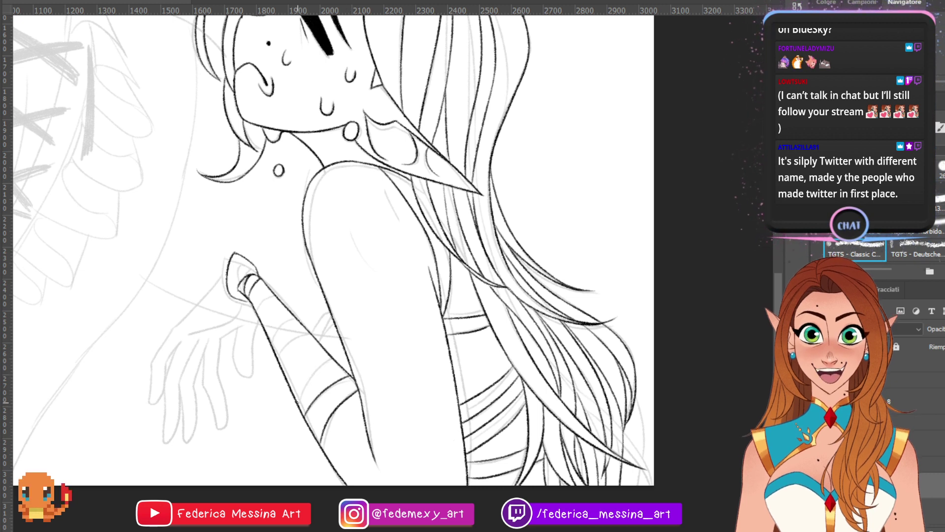
mouse_move(299, 402)
mouse_down()
mouse_move(332, 357)
mouse_move(312, 332)
mouse_up()
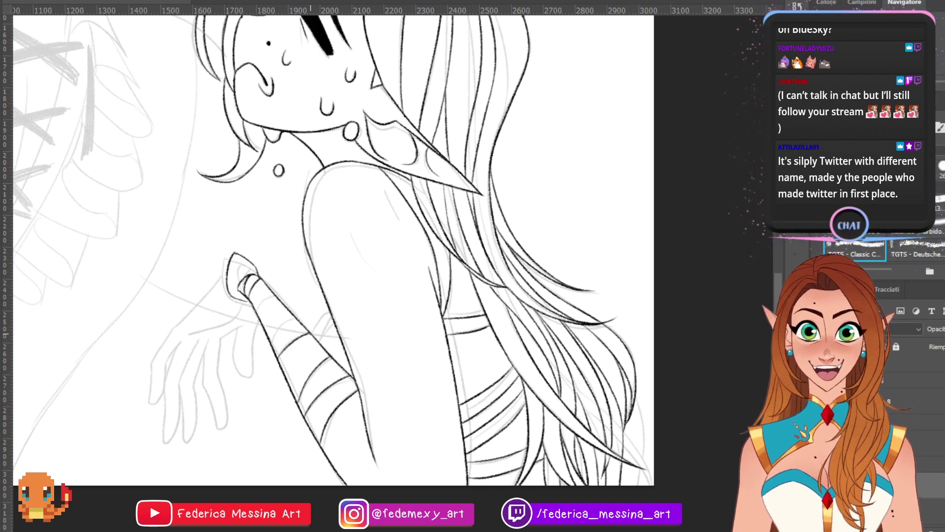
- Ink the remaining wrap bands from the middle of the forearm up to the wrist
key(ctrl+z)
mouse_move(279, 363)
mouse_down()
mouse_move(315, 341)
mouse_move(305, 321)
mouse_up()
key(ctrl+z)
mouse_move(274, 352)
mouse_down()
mouse_move(305, 325)
mouse_move(274, 295)
mouse_up()
key(ctrl+z)
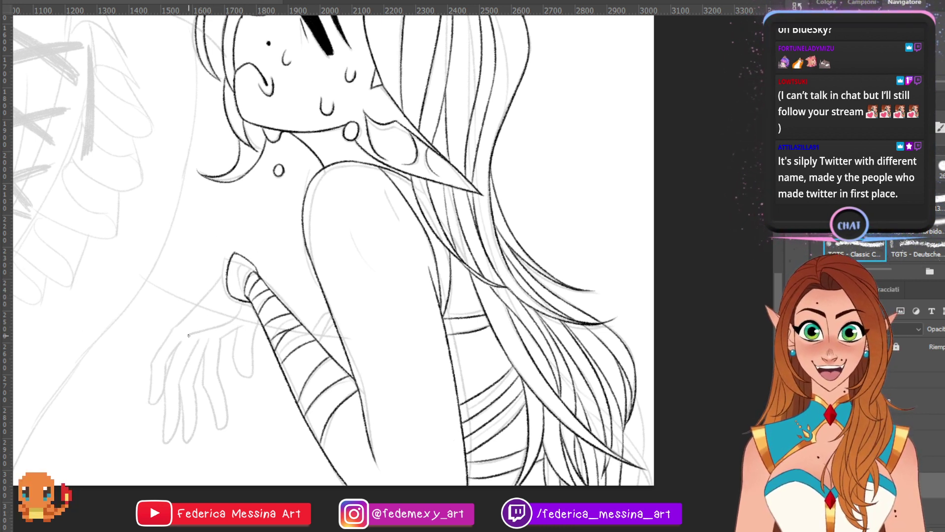
- Ink the short curved palm line running from the wrist of the hanging hand toward the base of its fingers
drag(190, 328, 243, 306)
key(ctrl+z)
key(ctrl+z)
drag(191, 328, 244, 307)
key(ctrl+z)
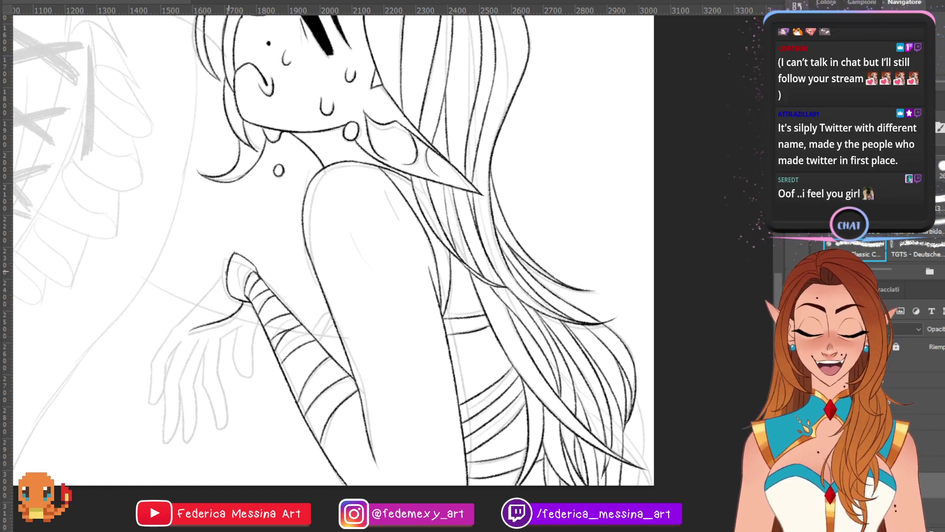
- Ink the back of the hanging hand from the pointed wrist piece to the knuckles, and outline the outermost finger
drag(226, 272, 178, 325)
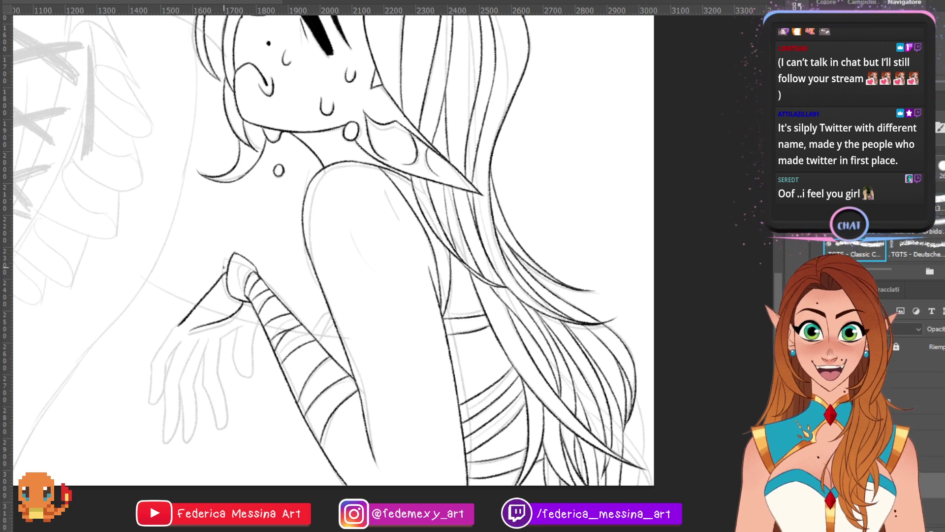
mouse_move(180, 323)
mouse_down()
mouse_move(150, 365)
mouse_move(150, 402)
mouse_up()
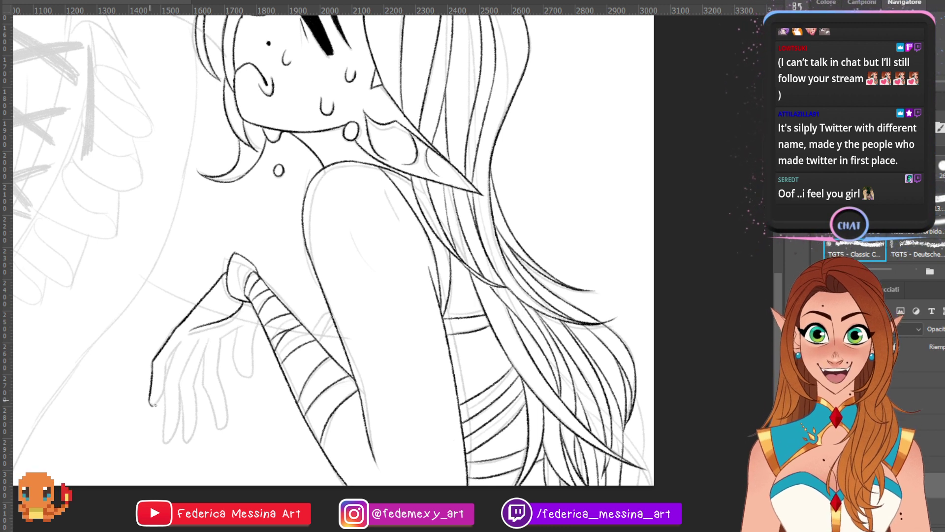
mouse_move(154, 403)
mouse_down()
mouse_move(184, 341)
mouse_move(169, 367)
mouse_up()
key(ctrl+z)
key(ctrl+z)
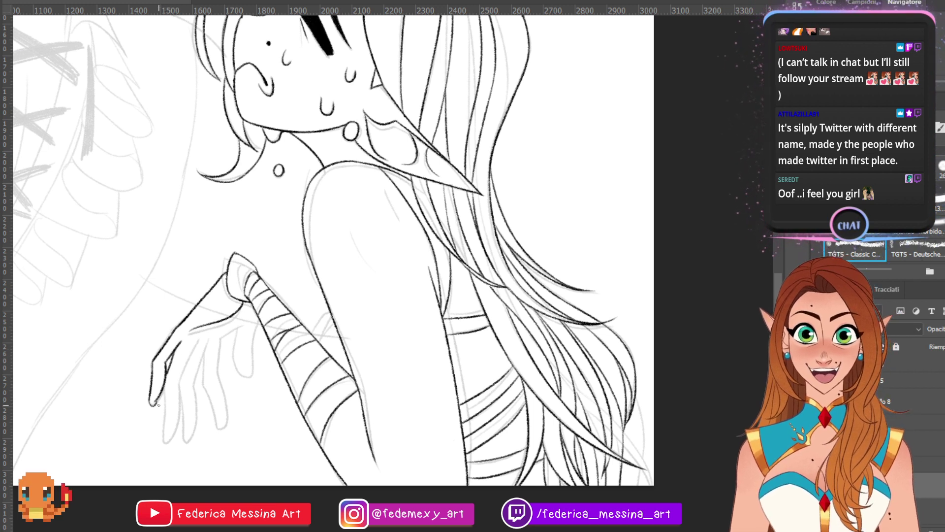
- Ink the outline of the hanging hand's second finger from its tip up to the palm
mouse_move(158, 404)
mouse_down()
mouse_move(157, 396)
mouse_move(164, 442)
mouse_move(175, 433)
mouse_move(182, 388)
mouse_up()
key(ctrl+z)
key(ctrl+z)
mouse_move(169, 440)
mouse_down()
mouse_move(177, 386)
mouse_move(200, 336)
mouse_up()
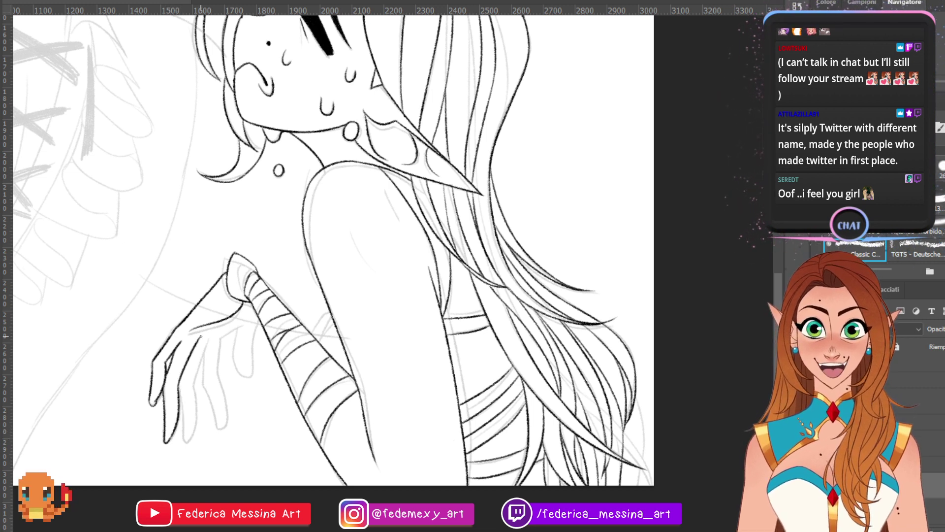
key(ctrl+z)
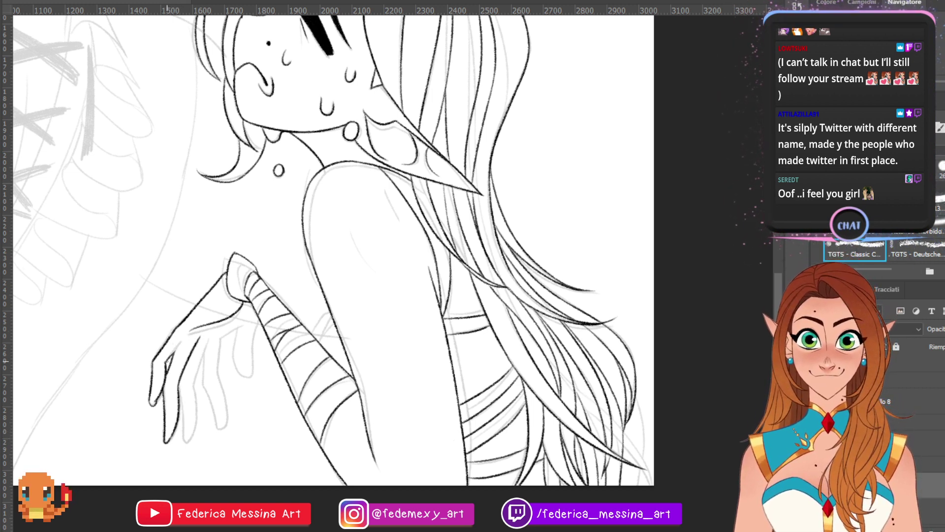
drag(166, 361, 183, 342)
key(ctrl+z)
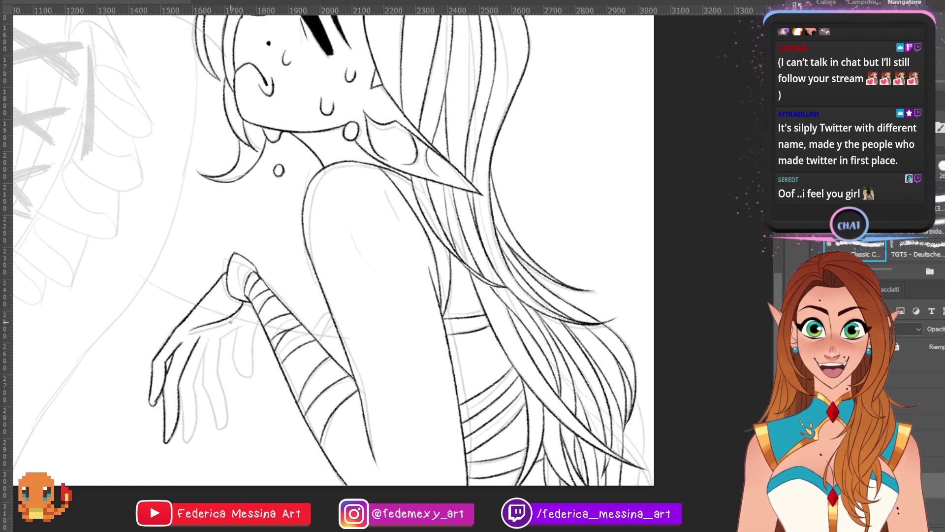
- Ink both sides and the tip of the hanging hand's third finger
drag(178, 385, 186, 443)
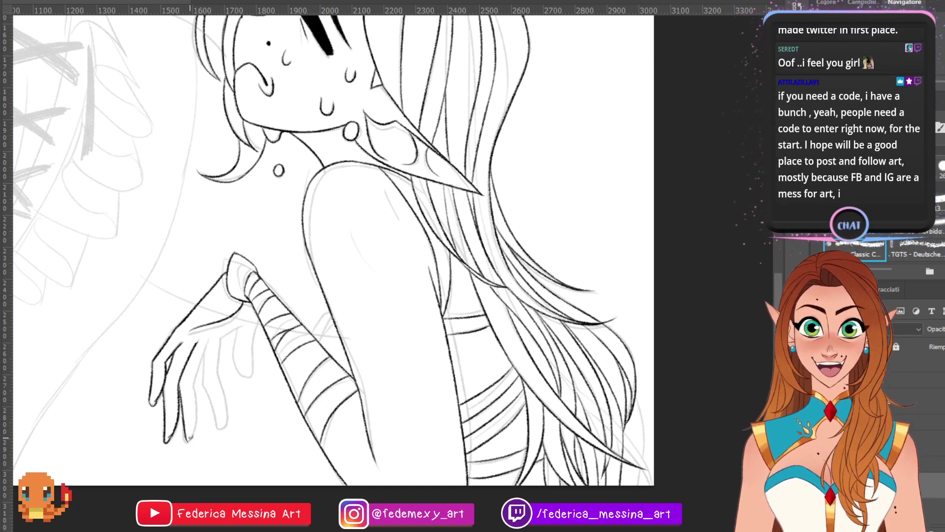
drag(186, 439, 193, 433)
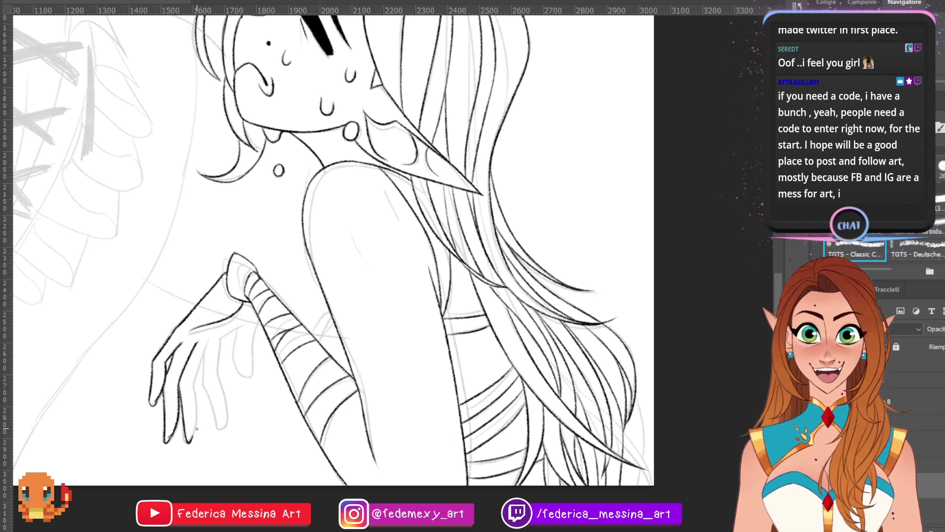
mouse_move(189, 442)
mouse_down()
mouse_move(211, 339)
mouse_move(204, 388)
mouse_move(218, 426)
mouse_up()
key(ctrl+z)
key(ctrl+z)
- Ink the fourth finger's edge facing the third finger, down to the fingertip
mouse_move(204, 386)
mouse_down()
mouse_move(217, 427)
mouse_move(226, 416)
mouse_up()
key(ctrl+z)
key(ctrl+z)
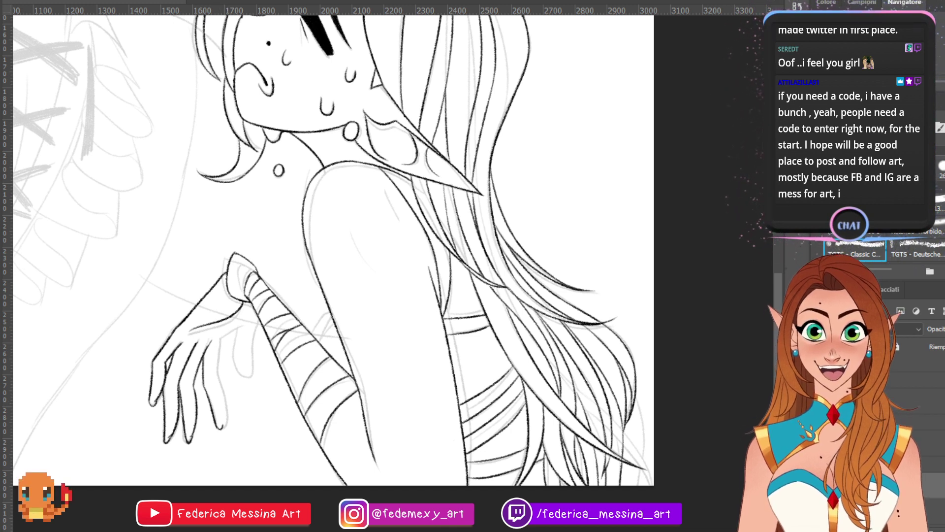
key(ctrl+z)
- Ink the thumb-side edge of the fourth finger from the palm down to its tip
drag(219, 340, 226, 420)
key(ctrl+z)
key(ctrl+z)
mouse_move(218, 368)
mouse_down()
mouse_move(224, 425)
mouse_move(220, 390)
mouse_up()
key(ctrl+z)
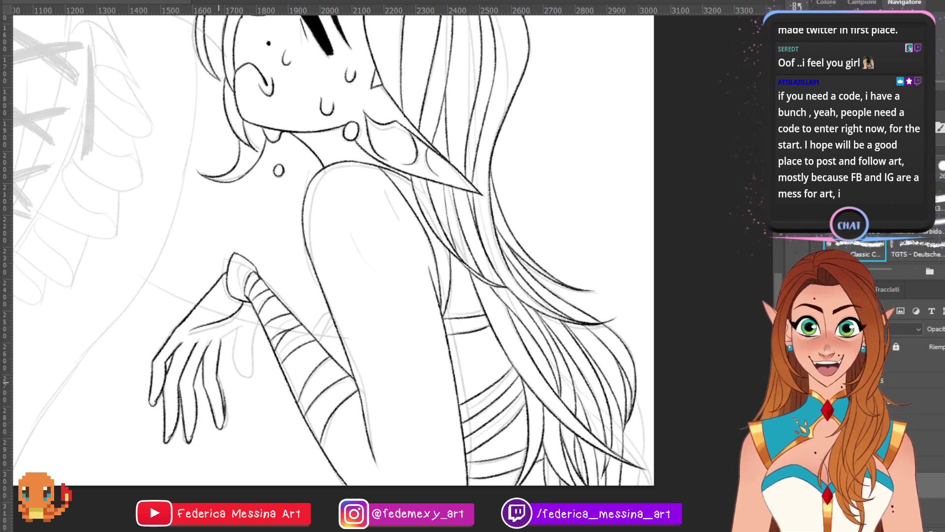
key(ctrl+z)
drag(224, 424, 219, 393)
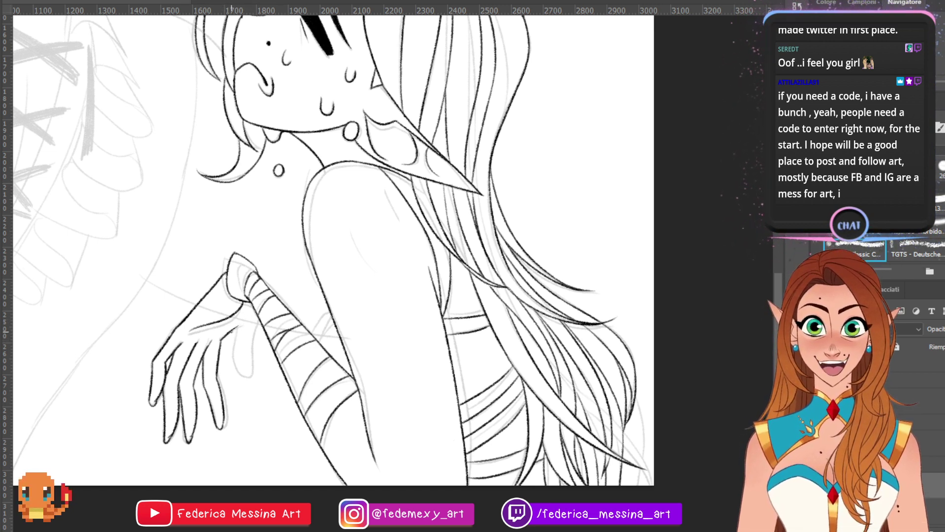
- Ink the thumb of the hanging hand up to the wrapped forearm and add a small crease line in the palm
key(b)
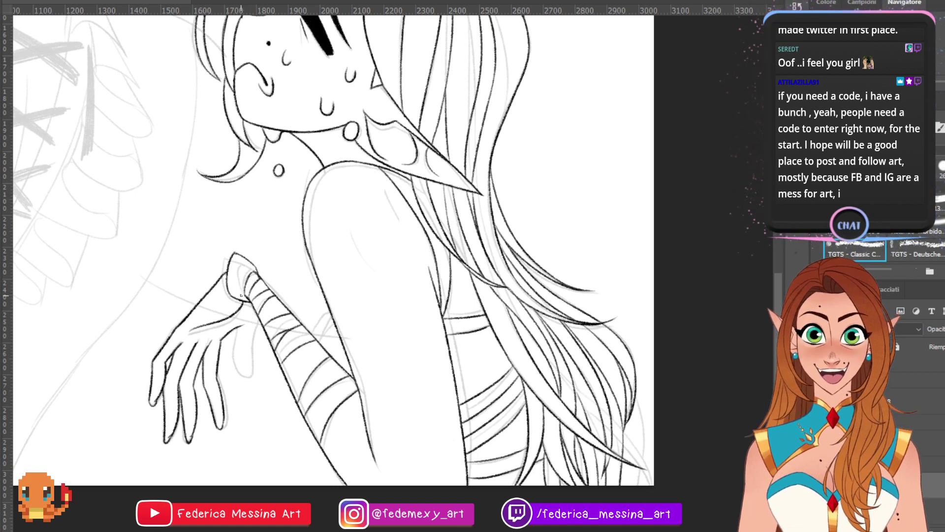
key(ctrl+z)
mouse_move(238, 329)
mouse_down()
mouse_move(235, 359)
mouse_move(248, 377)
mouse_up()
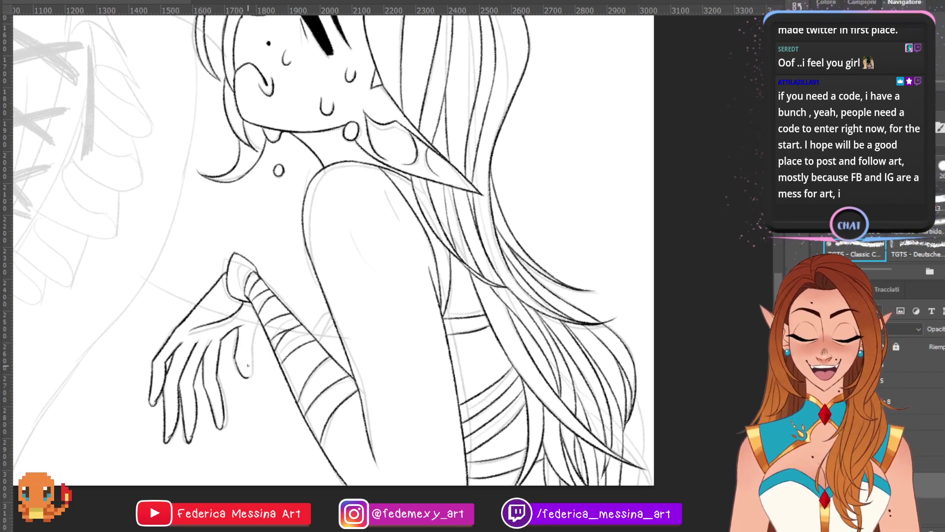
key(ctrl+z)
key(ctrl+z)
mouse_move(239, 328)
mouse_down()
mouse_move(234, 352)
mouse_move(247, 378)
mouse_move(255, 311)
mouse_up()
key(ctrl+z)
key(ctrl+z)
key(ctrl+z)
key(ctrl+z)
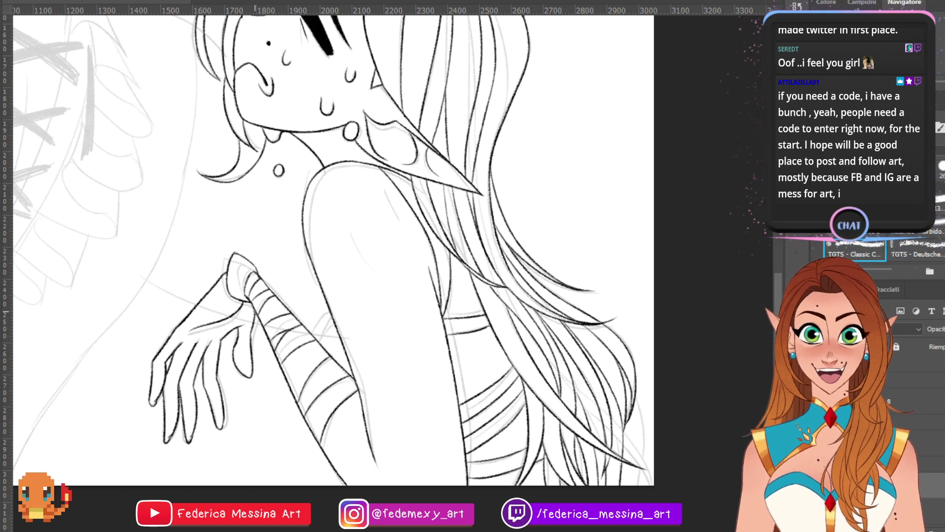
drag(198, 327, 226, 331)
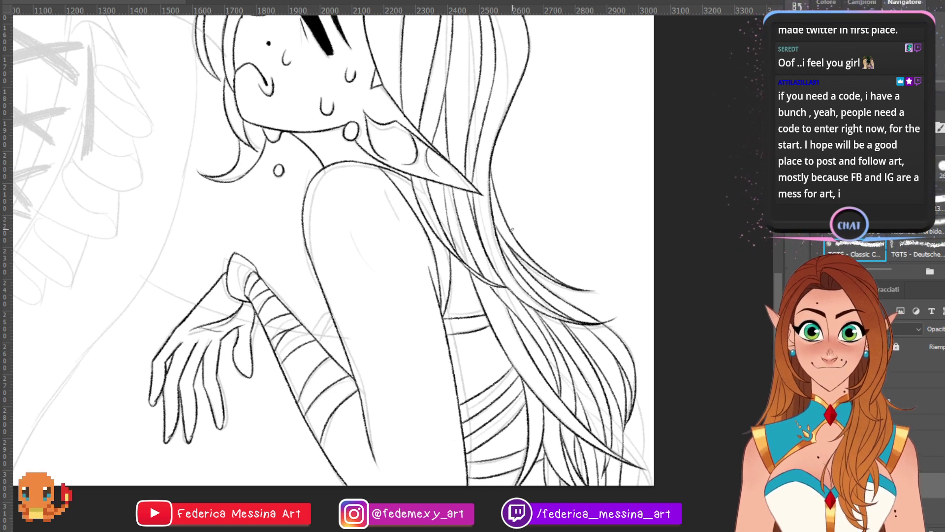
- Ink the inner curve of the little finger, up to its tip, on the raised hand above the woman's head
mouse_move(295, 172)
mouse_down()
mouse_move(470, 236)
mouse_move(596, 318)
mouse_move(527, 438)
mouse_up()
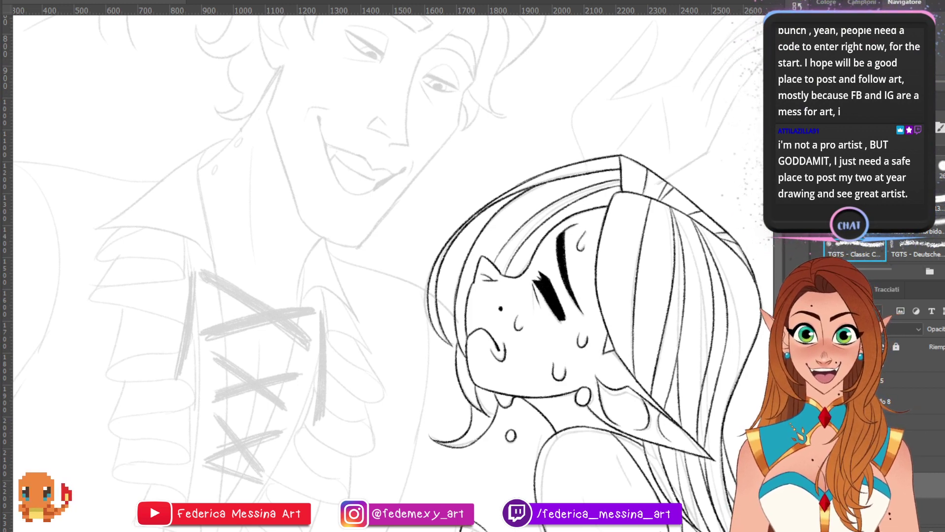
scroll(393, 272, up, 5)
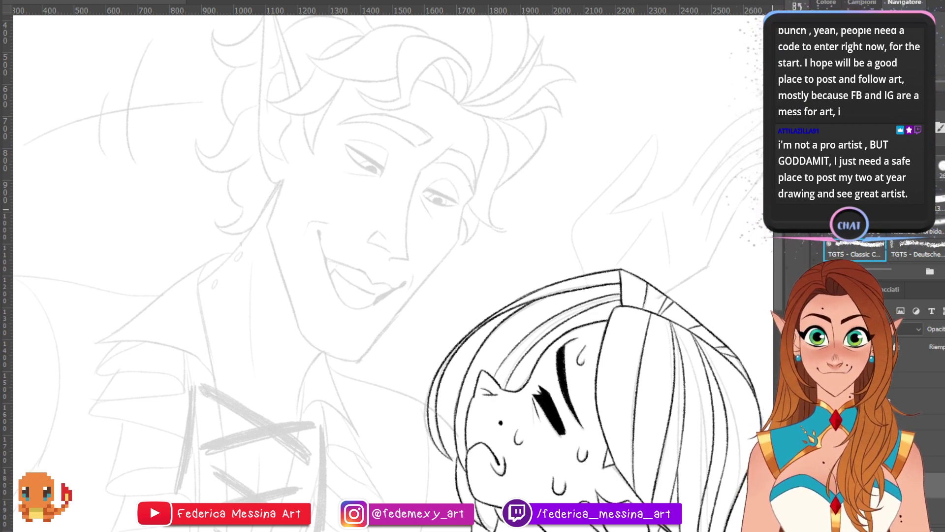
scroll(374, 273, up, 2)
scroll(374, 273, right, 5)
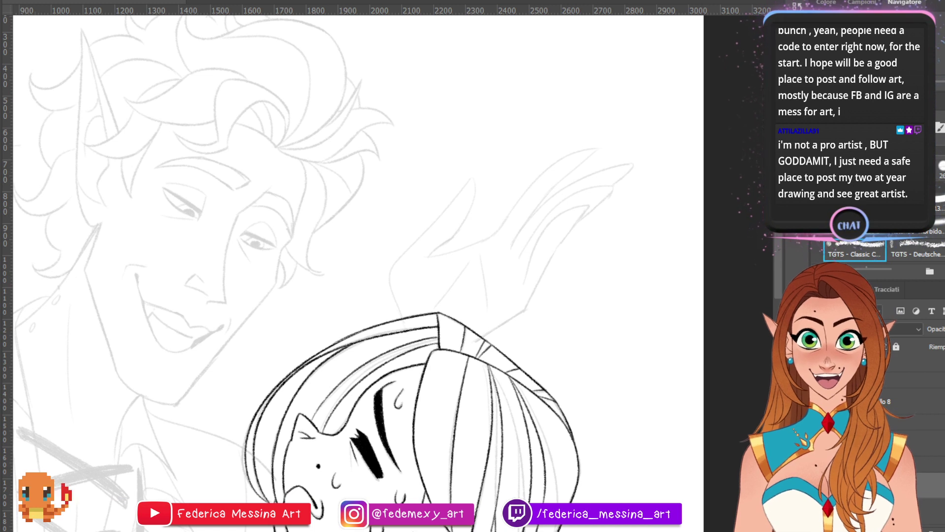
scroll(541, 266, up, 2)
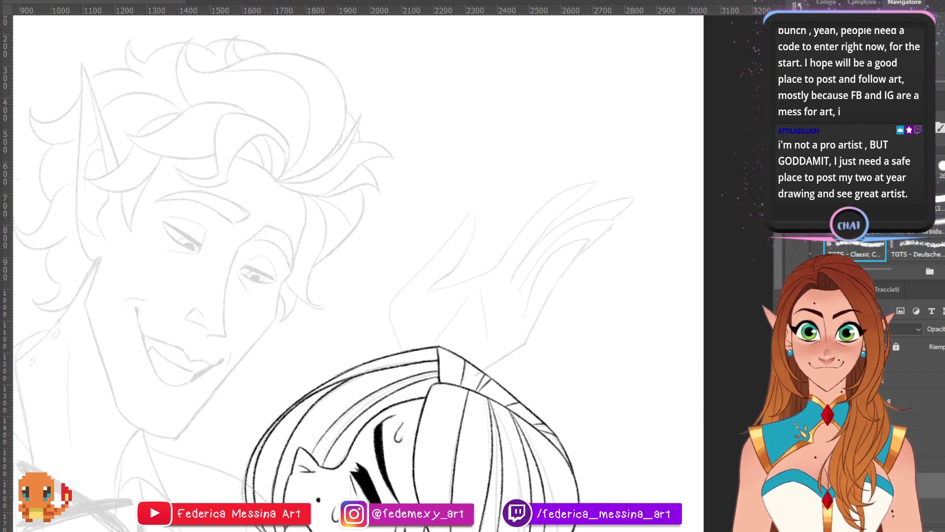
mouse_move(521, 315)
mouse_down()
mouse_move(563, 256)
mouse_move(587, 249)
mouse_move(586, 264)
mouse_move(582, 250)
mouse_up()
key(ctrl+z)
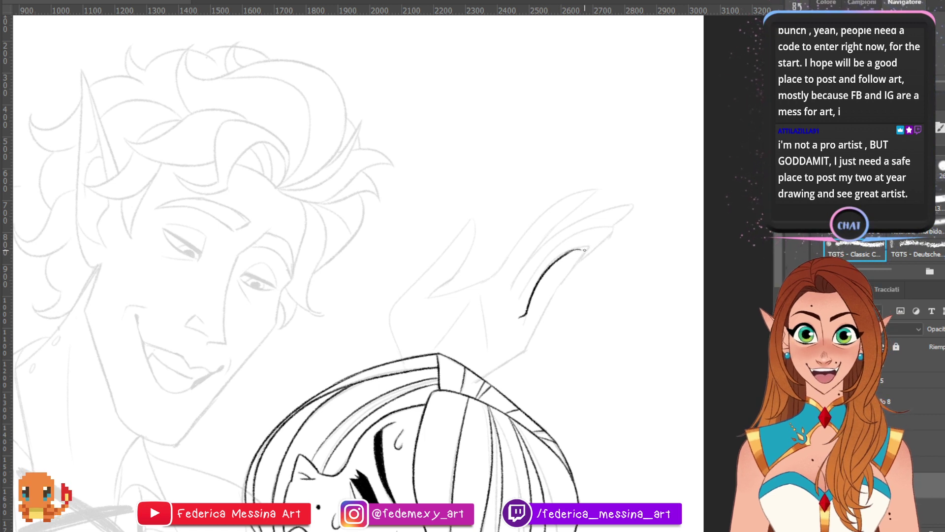
key(ctrl+z)
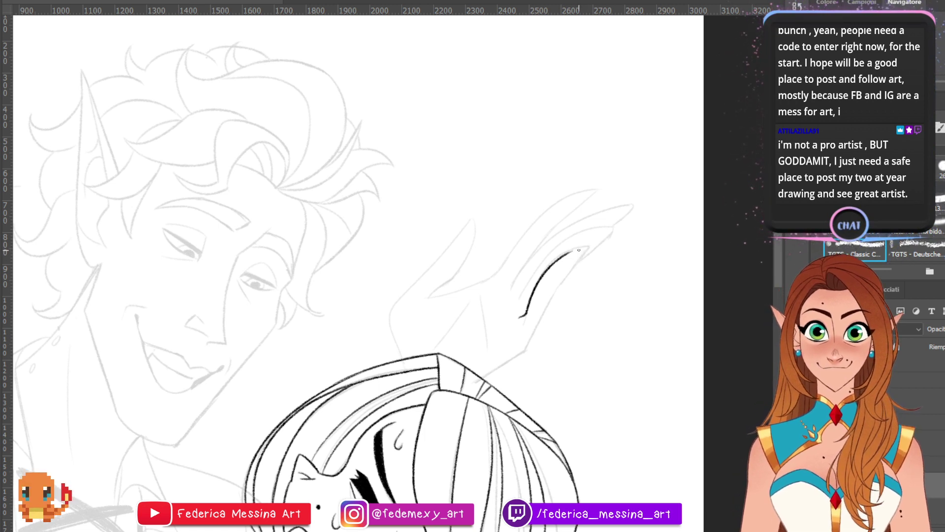
mouse_move(564, 255)
mouse_down()
mouse_move(584, 251)
mouse_move(553, 300)
mouse_up()
key(ctrl+z)
key(ctrl+z)
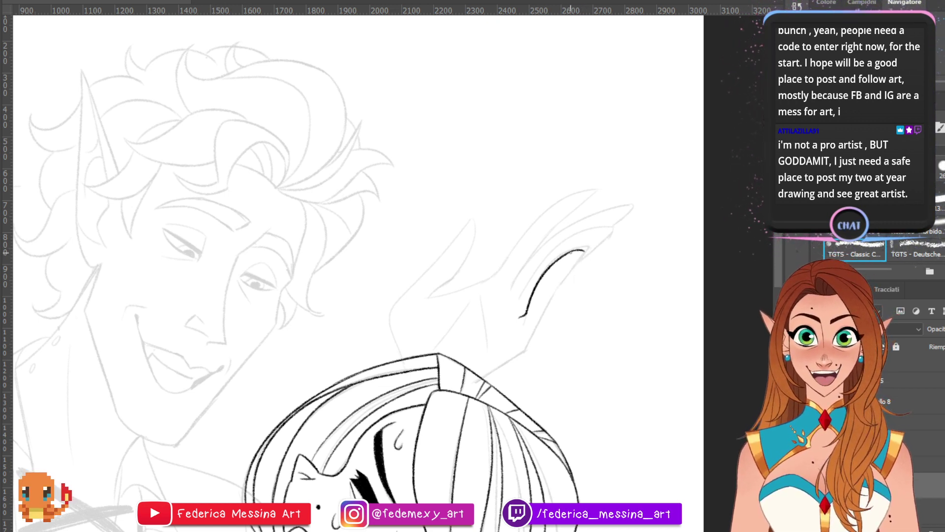
- Ink the raised hand's outer edge from the little fingertip down the palm to the woman's hair
drag(585, 252, 549, 304)
key(ctrl+z)
mouse_move(587, 250)
mouse_down()
mouse_move(526, 354)
mouse_move(480, 377)
mouse_up()
key(ctrl+z)
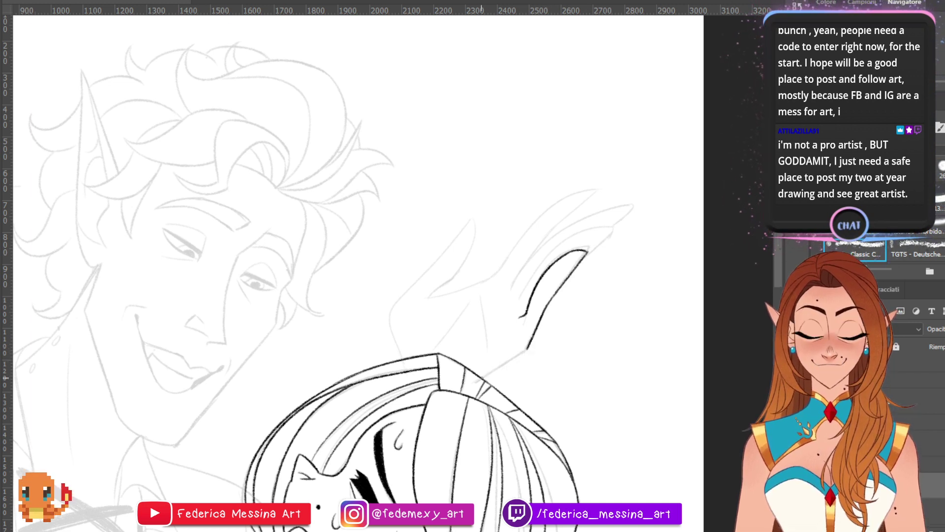
drag(523, 352, 482, 377)
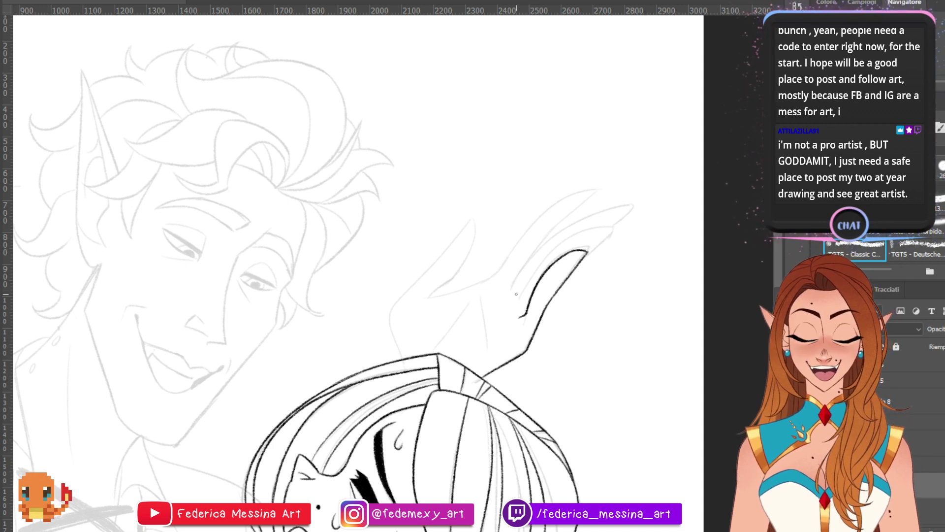
- Ink the outline of the raised hand's ring finger and trim the excess at its tip
drag(516, 294, 579, 228)
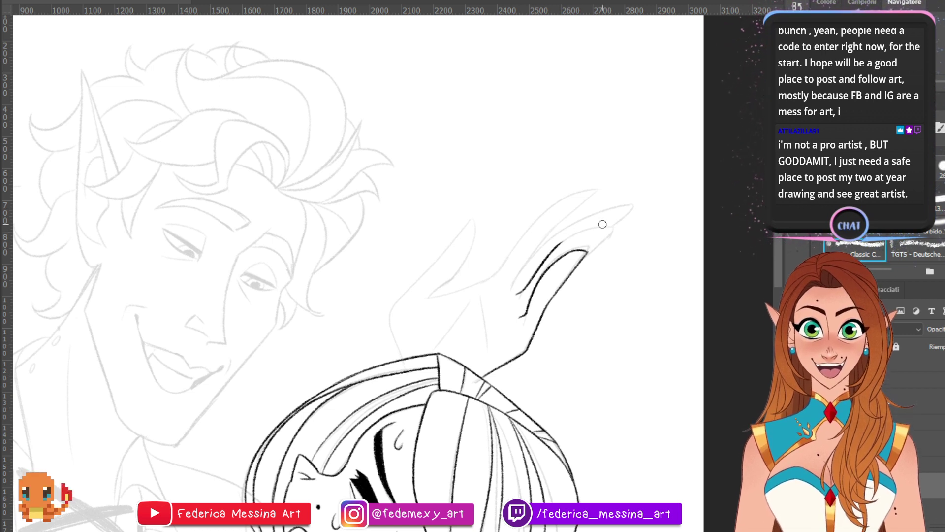
drag(575, 233, 625, 223)
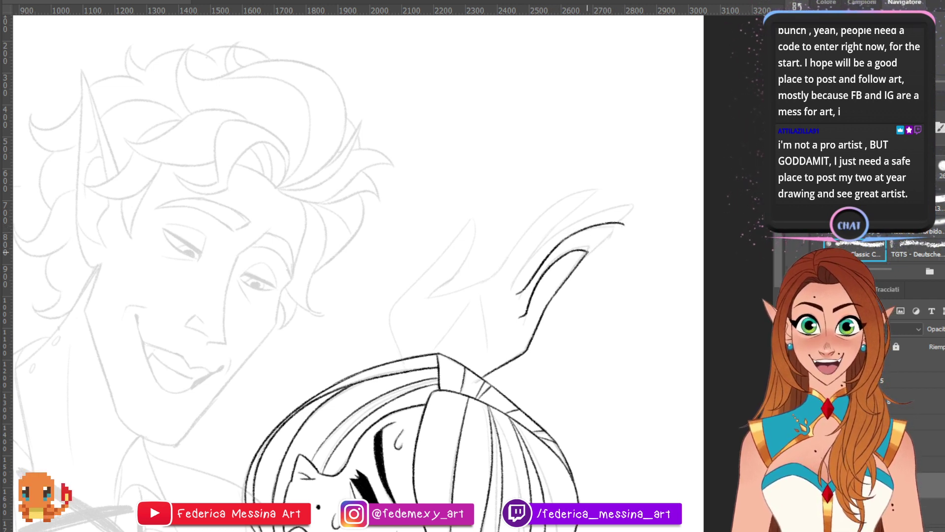
drag(586, 252, 616, 231)
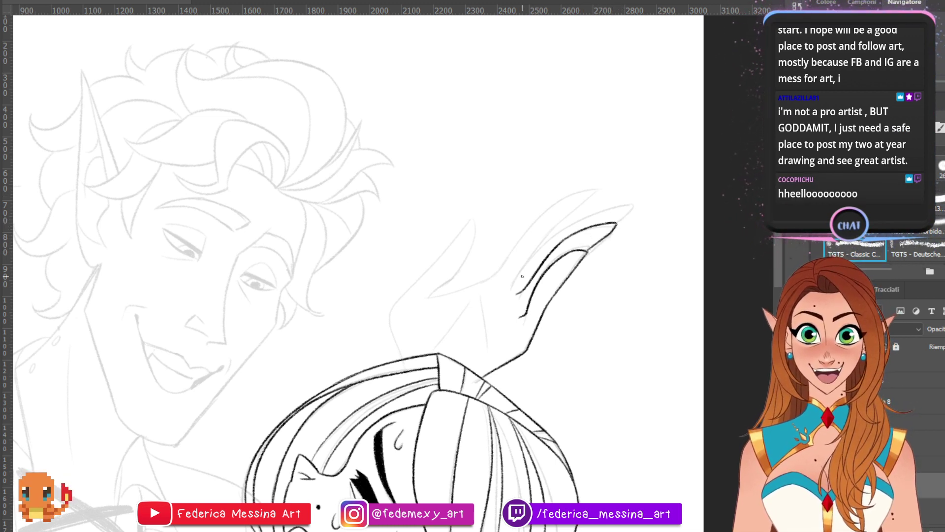
- Ink the upper contour and rounded tip of the raised hand's middle finger, joining it to the ring finger
mouse_move(510, 281)
mouse_down()
mouse_move(560, 231)
mouse_move(606, 213)
mouse_up()
key(ctrl+z)
mouse_move(533, 259)
mouse_down()
mouse_move(558, 234)
mouse_move(629, 206)
mouse_up()
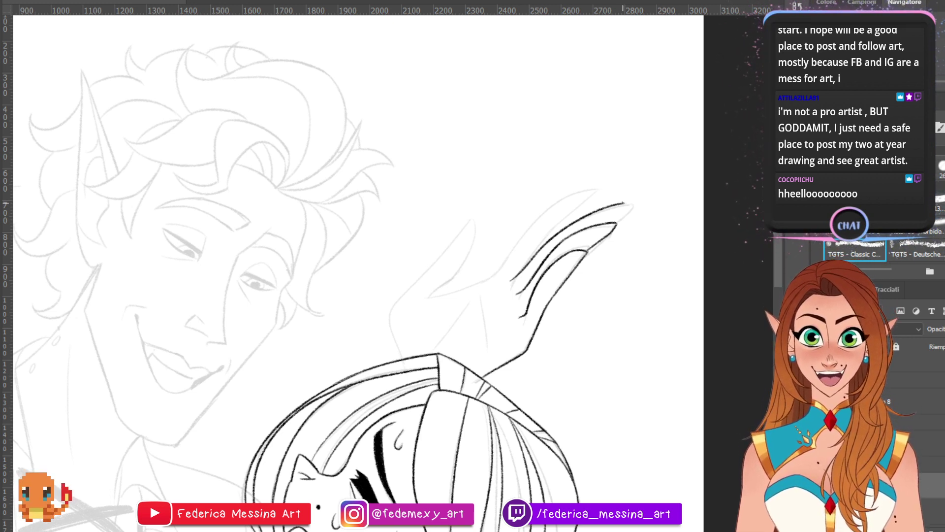
drag(623, 202, 616, 223)
key(ctrl+z)
key(ctrl+z)
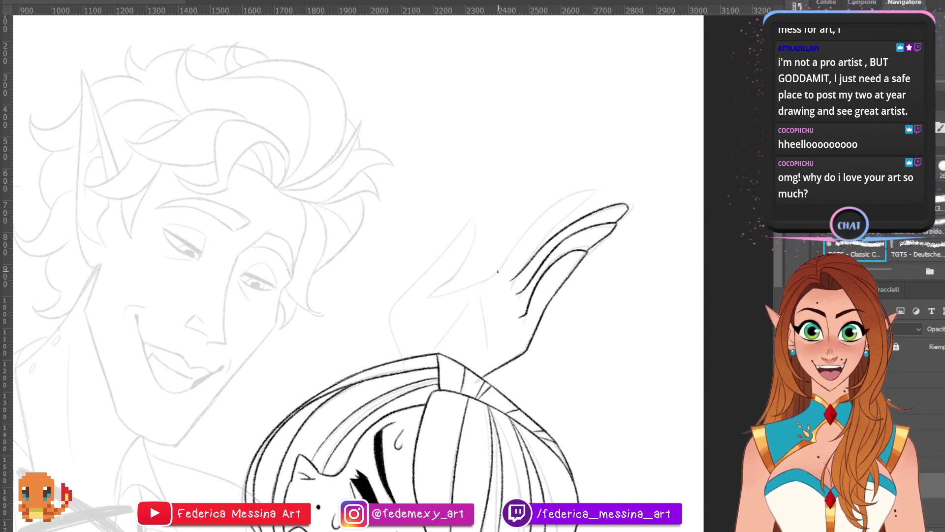
- Ink both sides of the raised hand's index finger, from the palm to the tip and back down
mouse_move(491, 276)
mouse_down()
mouse_move(550, 210)
mouse_move(541, 212)
mouse_move(594, 186)
mouse_up()
key(ctrl+z)
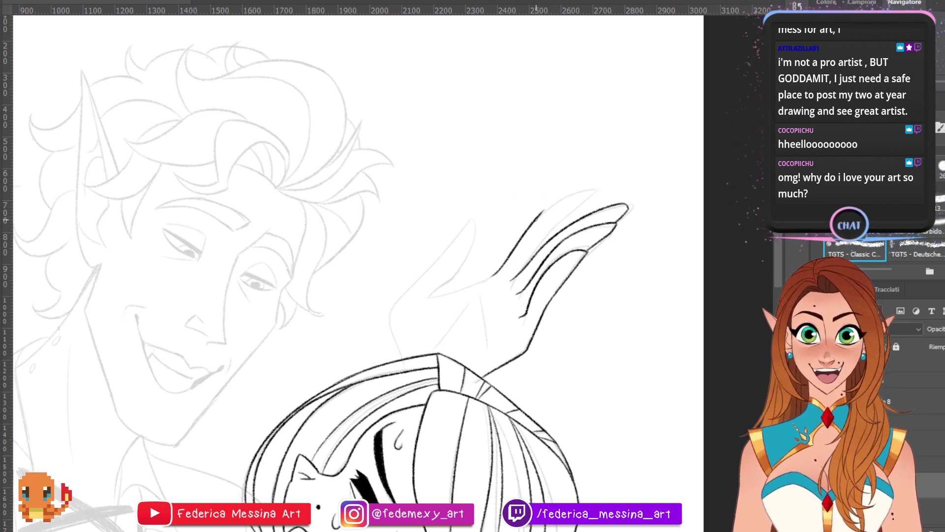
mouse_move(537, 220)
mouse_down()
mouse_move(597, 189)
mouse_move(548, 239)
mouse_up()
key(e)
key(b)
key(ctrl+z)
drag(588, 198, 522, 271)
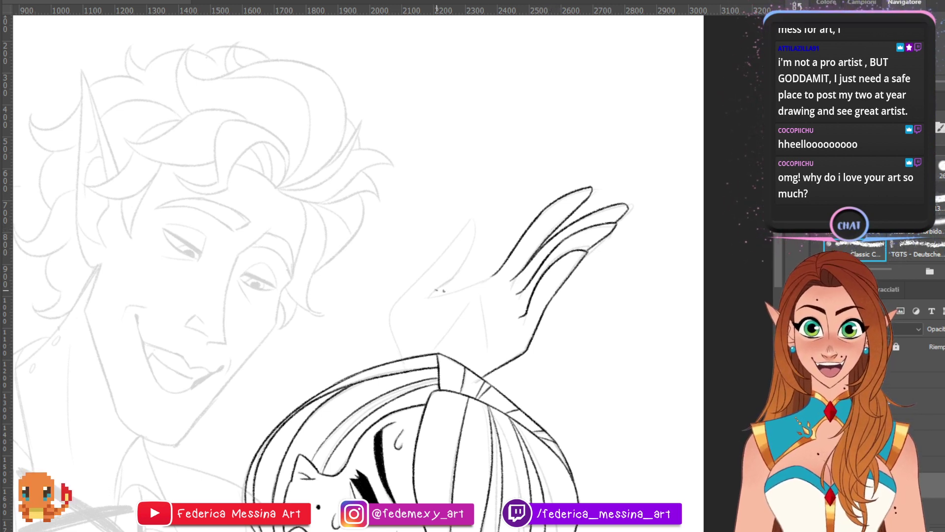
- Ink the raised hand's thumb, its web to the index finger, and the outer edge down to the wrist
drag(434, 290, 496, 273)
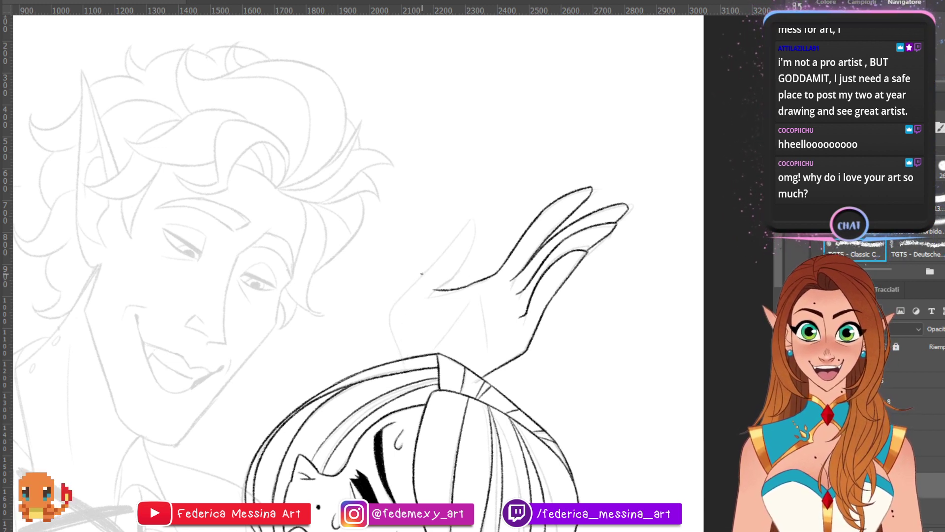
mouse_move(426, 265)
mouse_down()
mouse_move(398, 320)
mouse_move(408, 350)
mouse_up()
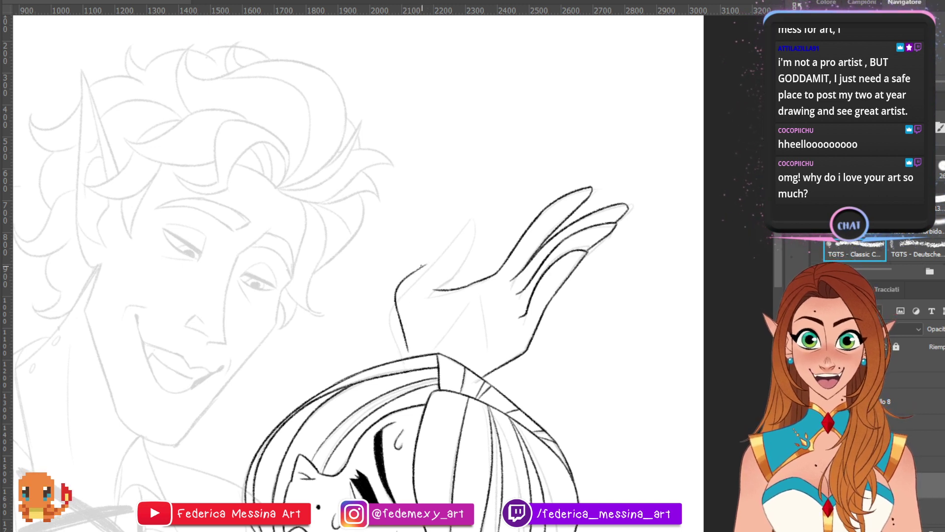
drag(422, 266, 472, 234)
key(ctrl+z)
mouse_move(423, 266)
mouse_down()
mouse_move(479, 207)
mouse_move(467, 261)
mouse_up()
key(ctrl+z)
drag(475, 213, 473, 253)
key(ctrl+z)
mouse_move(476, 212)
mouse_down()
mouse_move(470, 256)
mouse_move(439, 289)
mouse_up()
key(ctrl+z)
key(ctrl+z)
key(ctrl+z)
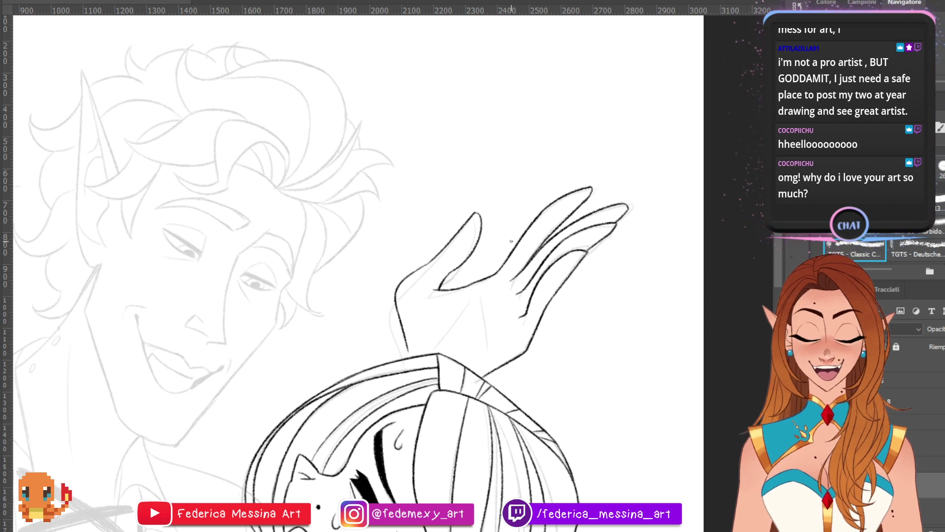
- Ink two thin crease lines on the raised hand's palm, one across the wrist and one down the palm
drag(436, 336, 485, 332)
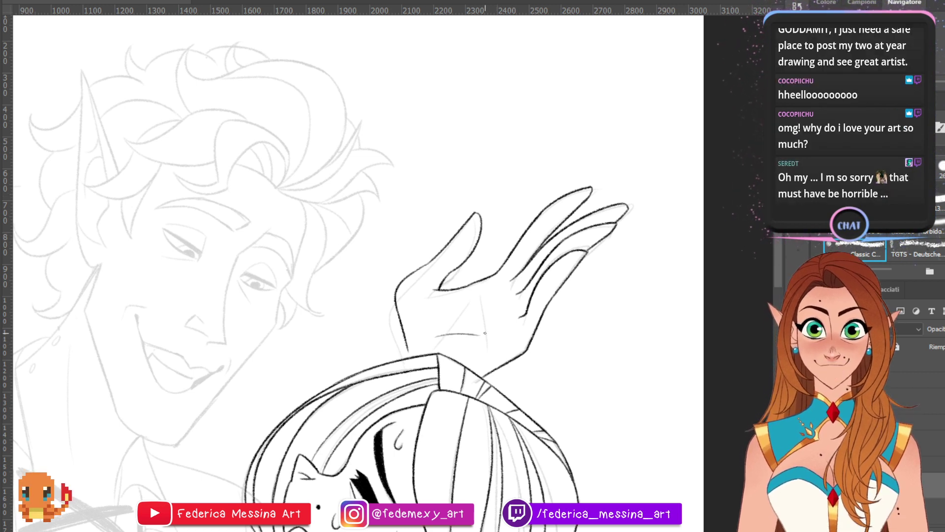
drag(482, 295, 494, 352)
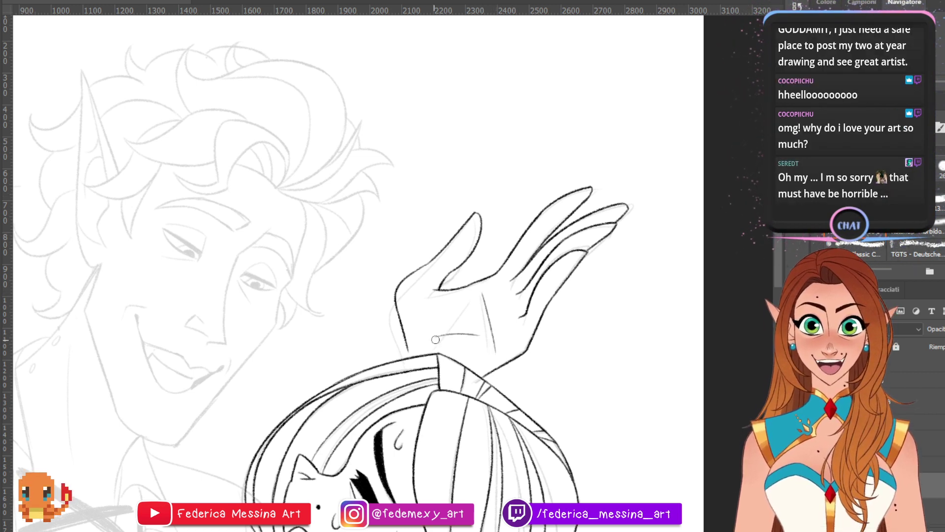
drag(436, 339, 485, 339)
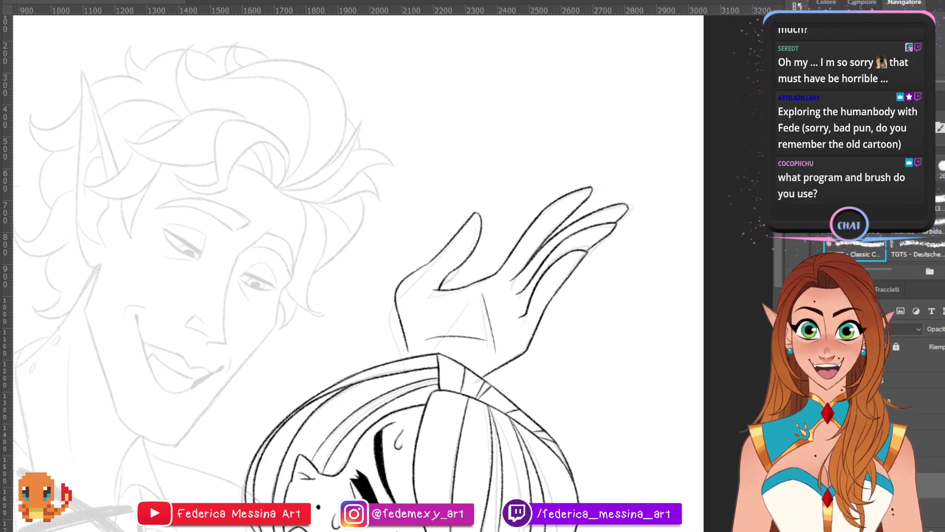
- Ink the far contour of the man's face from the hairline past the brow and eye socket to the cheekbone
drag(443, 345, 521, 201)
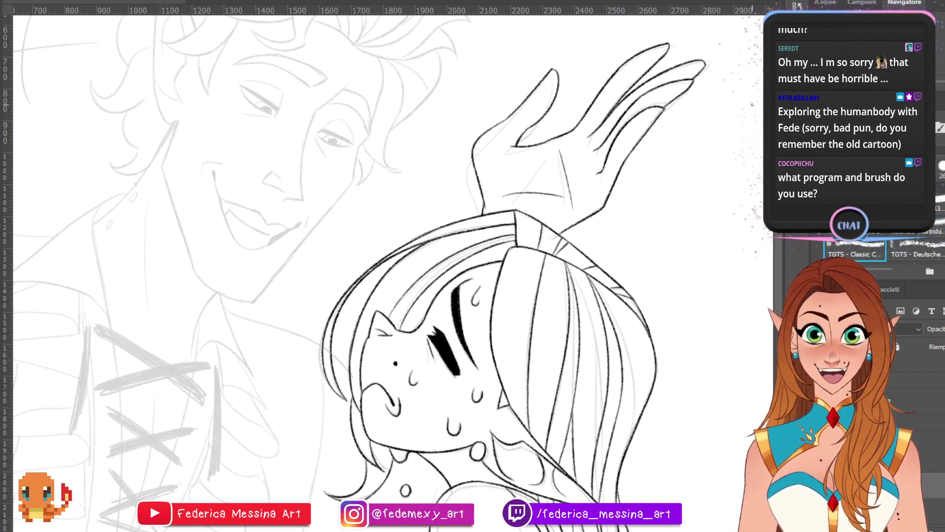
drag(508, 246, 500, 290)
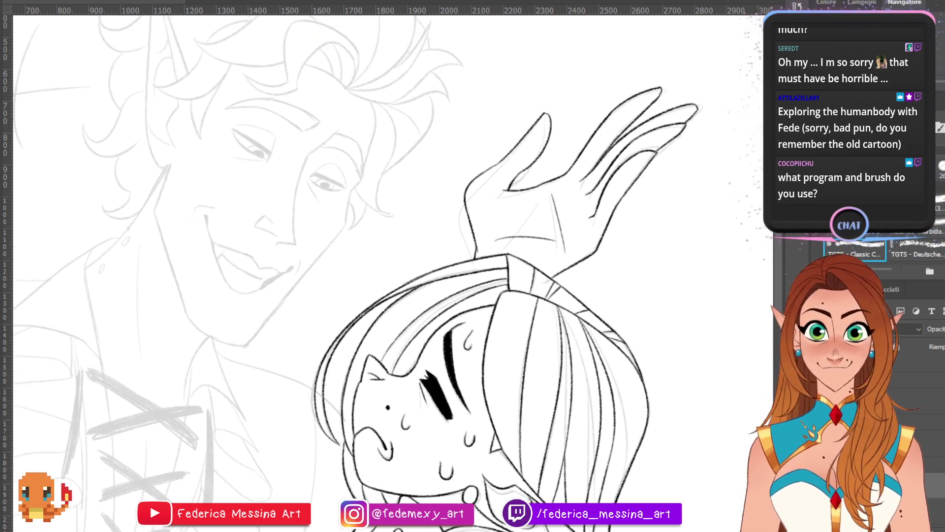
drag(500, 246, 533, 302)
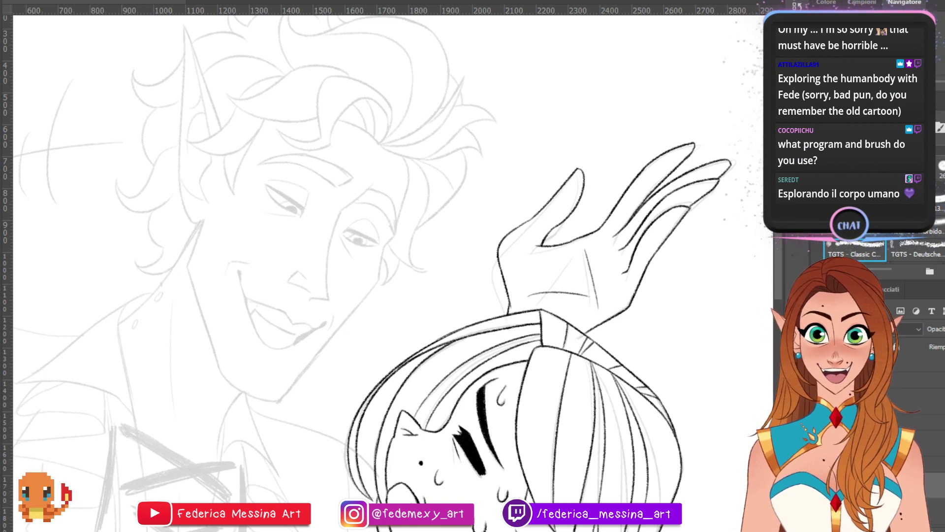
drag(501, 246, 567, 229)
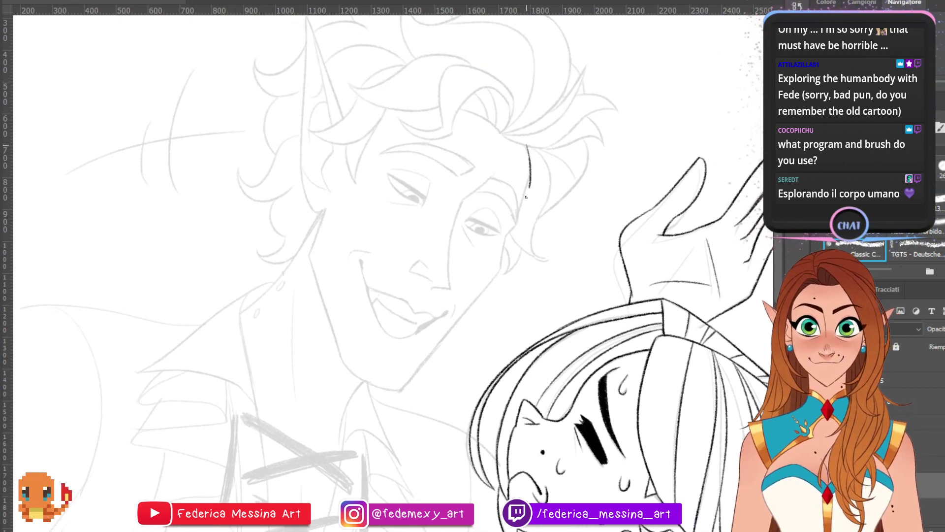
mouse_move(526, 144)
mouse_down()
mouse_move(529, 190)
mouse_move(518, 223)
mouse_up()
key(ctrl+z)
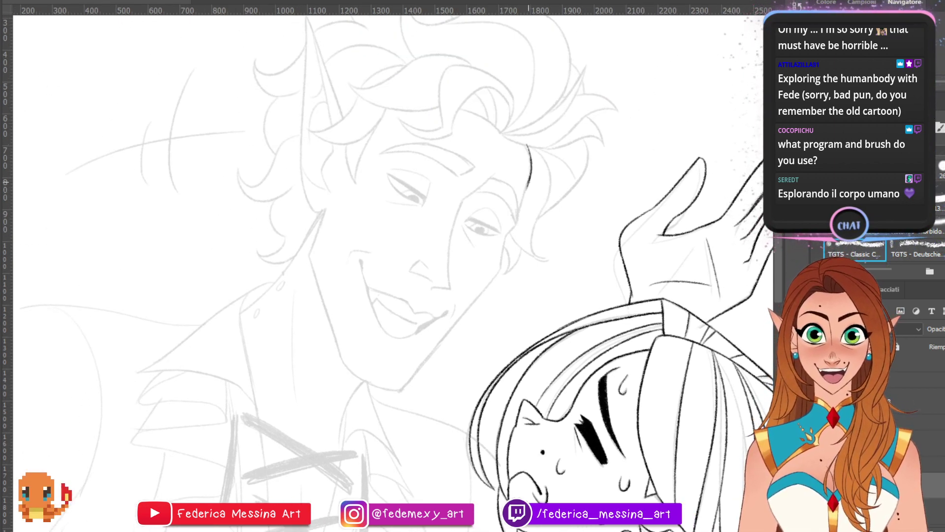
drag(529, 181, 500, 271)
key(ctrl+z)
key(ctrl+z)
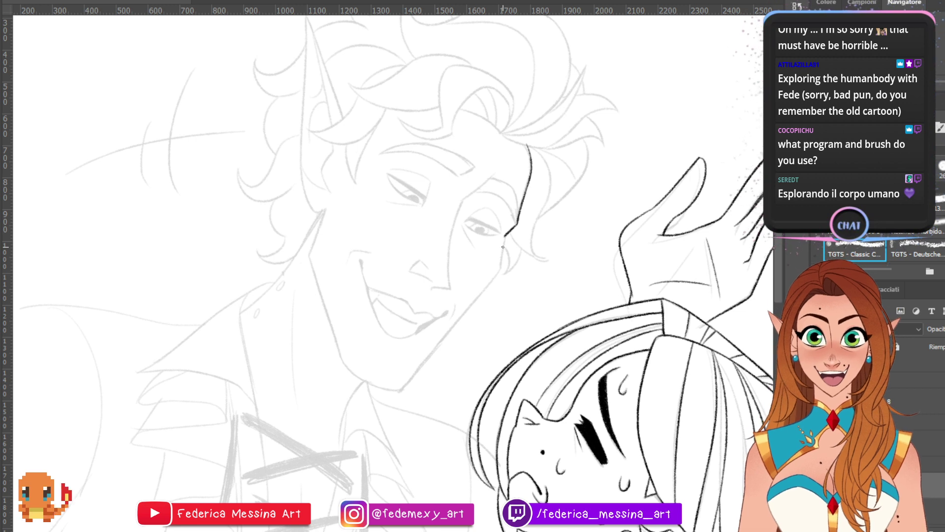
drag(505, 236, 499, 270)
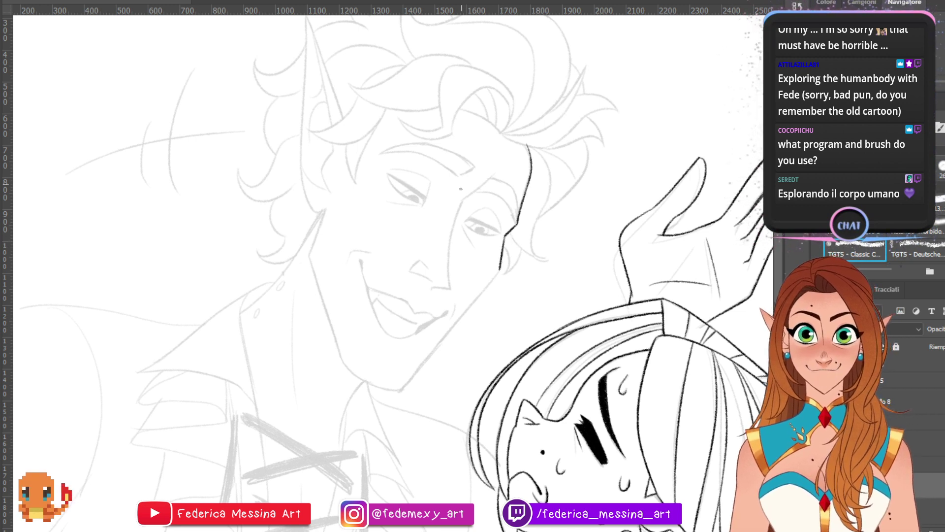
- Ink the bridge of the man's nose as one long curve from the brow down towards the tip
key(ctrl+z)
drag(461, 201, 449, 291)
key(ctrl+z)
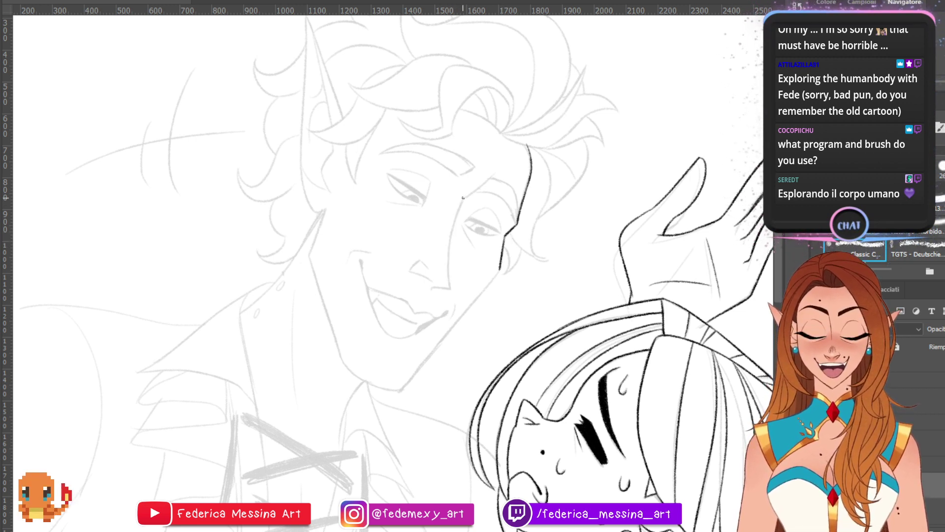
drag(464, 195, 449, 290)
key(ctrl+z)
drag(462, 200, 452, 278)
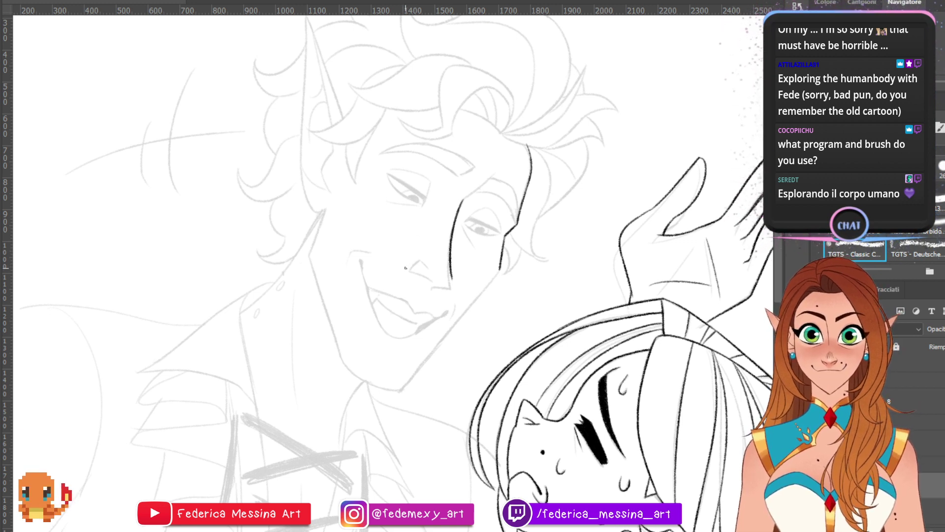
- Ink the man's angular nostril and the underside of his nose, cleaning up the nose tip
mouse_move(406, 268)
mouse_down()
mouse_move(421, 255)
mouse_move(431, 281)
mouse_move(454, 290)
mouse_move(434, 287)
mouse_move(453, 291)
mouse_move(450, 256)
mouse_up()
key(ctrl+z)
key(ctrl+z)
key(ctrl+z)
key(ctrl+z)
key(ctrl+z)
key(ctrl+z)
key(ctrl+z)
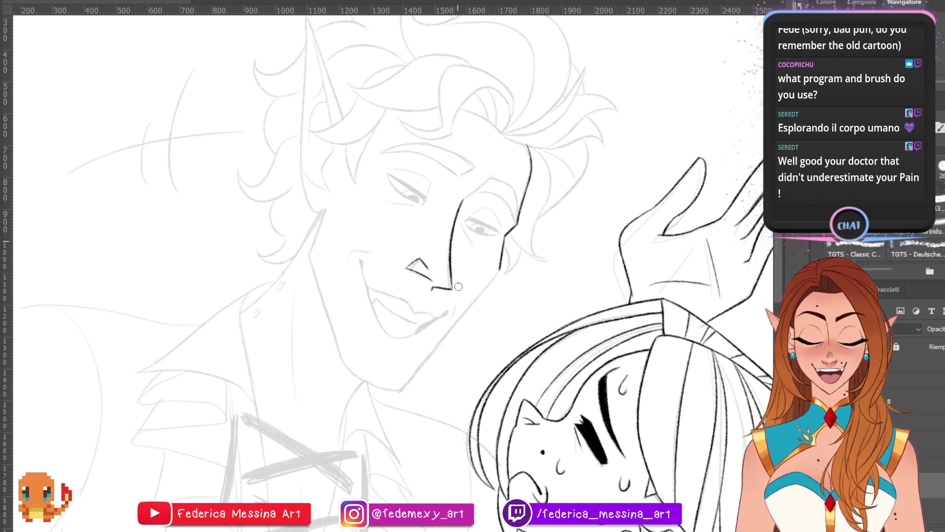
- Ink the man's far eyebrow, its upper and lower edges running from the nose bridge to the face contour
key(b)
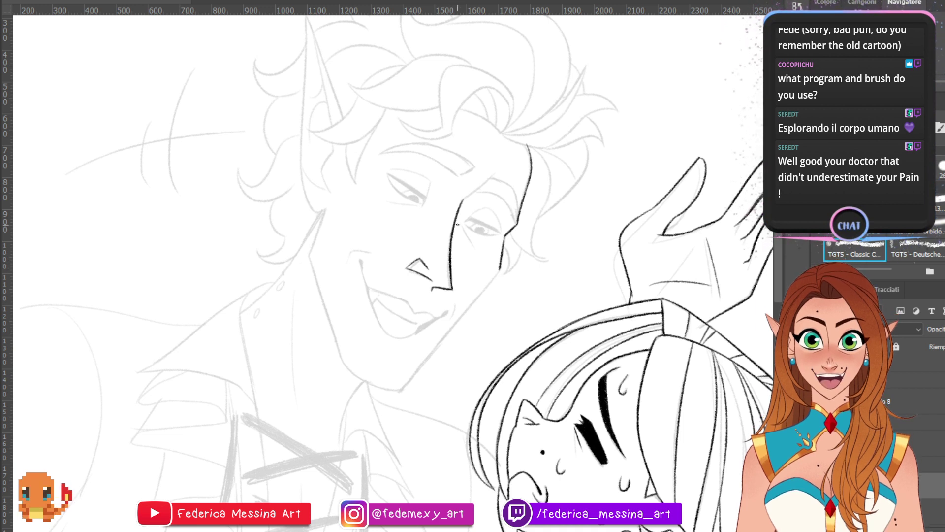
drag(461, 199, 494, 176)
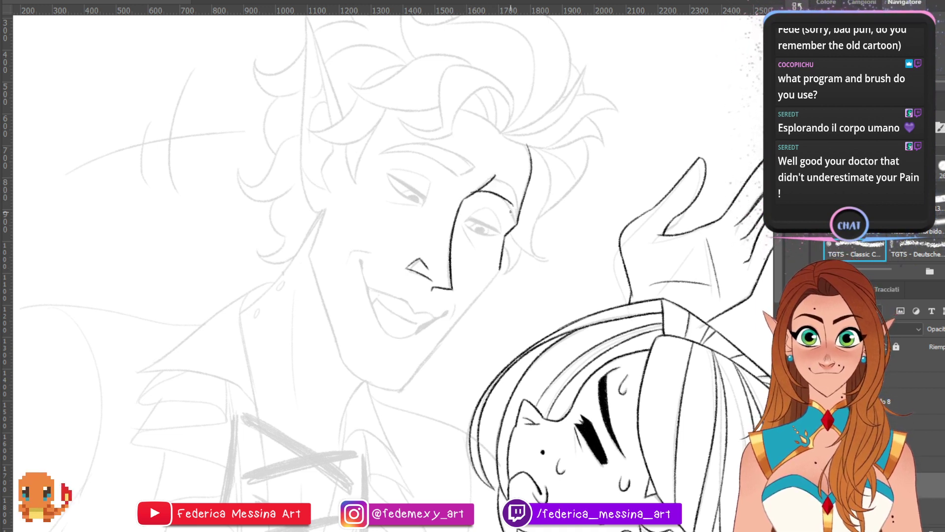
drag(467, 196, 509, 203)
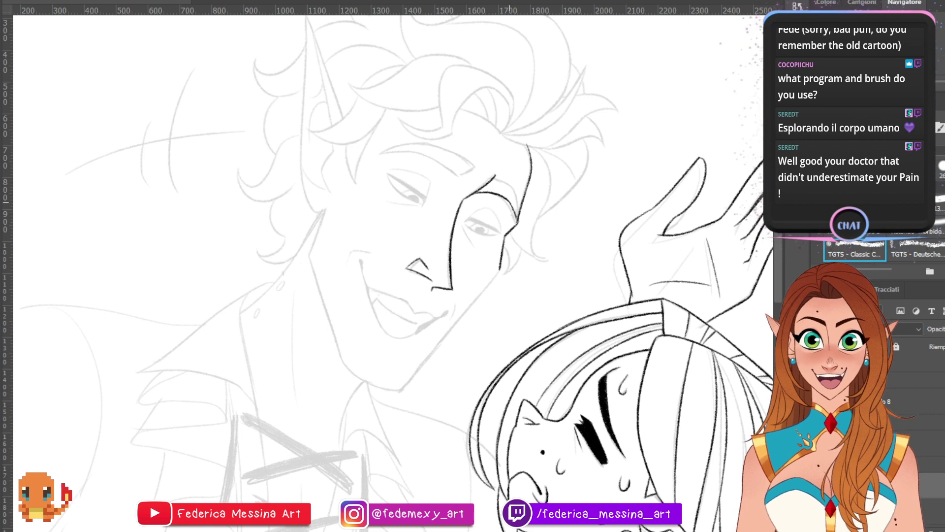
drag(515, 215, 517, 222)
mouse_move(493, 177)
mouse_down()
mouse_move(519, 193)
mouse_move(515, 186)
mouse_move(518, 215)
mouse_up()
key(ctrl+z)
key(ctrl+z)
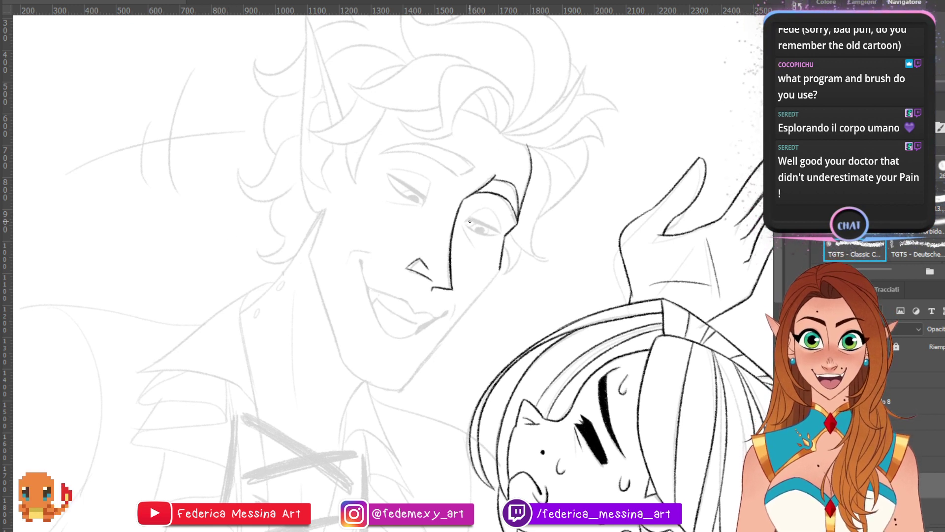
- Ink the man's far eye with its heavy upper lid, dark iris, lower line and eyelid crease
mouse_move(464, 222)
mouse_down()
mouse_move(475, 216)
mouse_move(501, 234)
mouse_move(484, 241)
mouse_move(500, 234)
mouse_up()
key(ctrl+z)
key(ctrl+z)
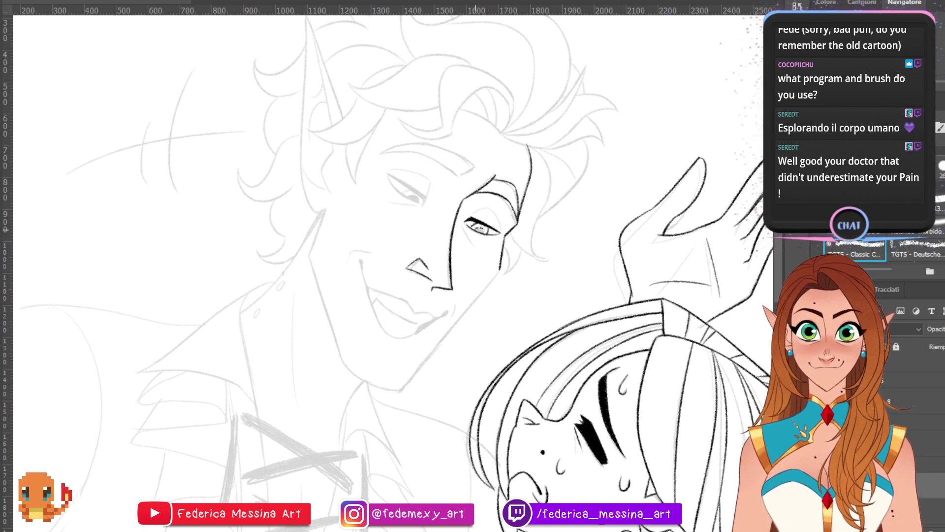
drag(476, 228, 482, 230)
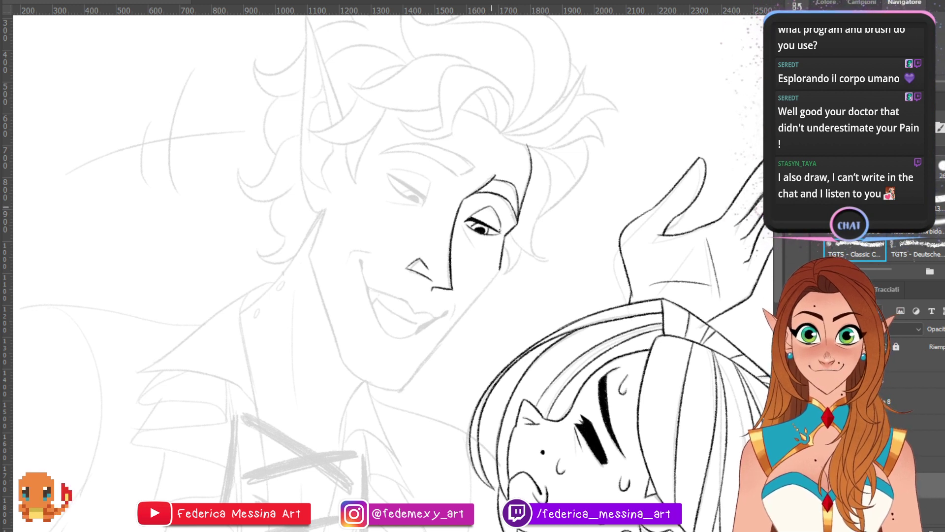
drag(489, 206, 501, 228)
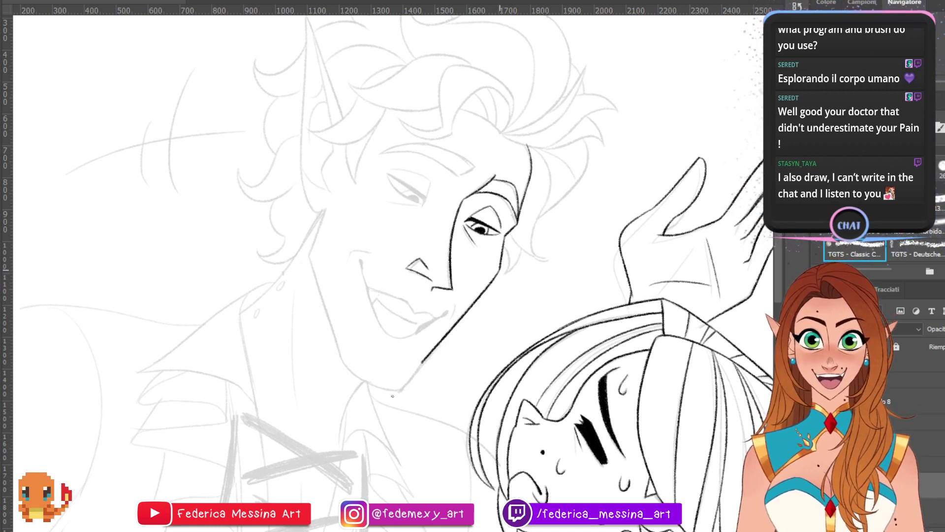
- Ink the man's jawline from the far cheekbone to the chin and from the near ear down around the chin
drag(499, 269, 397, 387)
key(ctrl+z)
drag(499, 268, 397, 395)
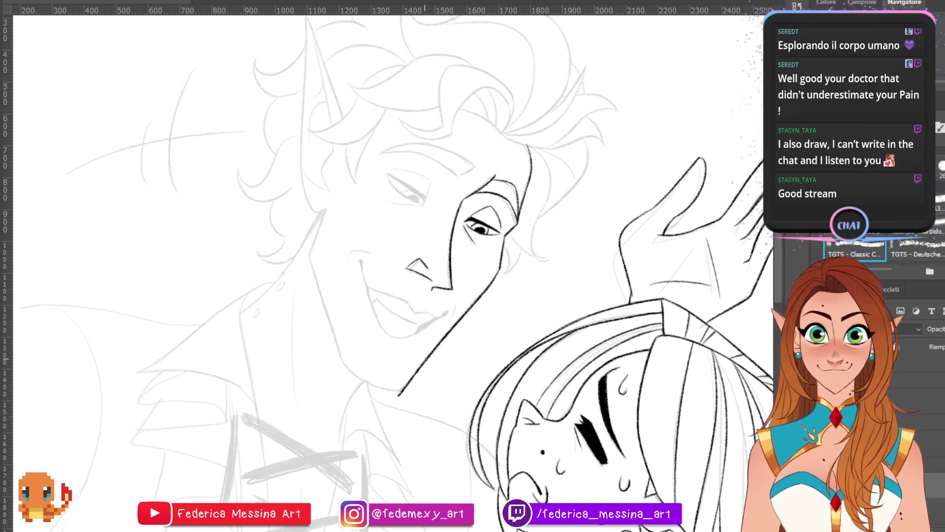
drag(325, 212, 308, 256)
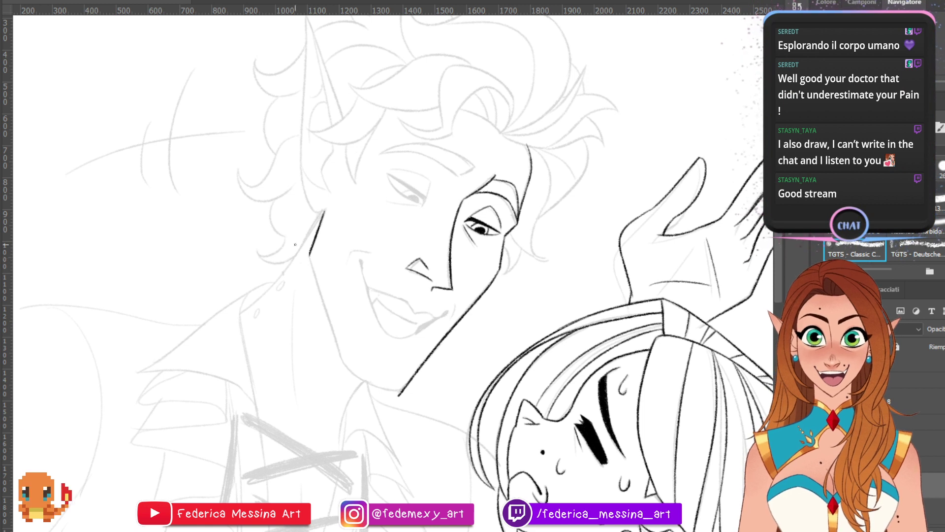
drag(310, 254, 326, 317)
key(ctrl+z)
mouse_move(310, 255)
mouse_down()
mouse_move(348, 368)
mouse_move(361, 382)
mouse_move(409, 390)
mouse_up()
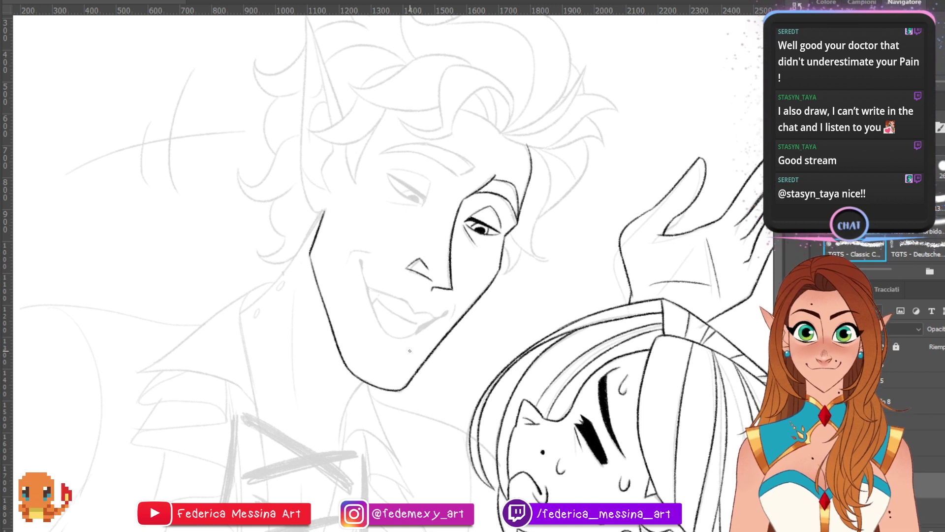
- Ink the upper line of the man's smile from its rounded near corner along the lip to the far corner
click(362, 262)
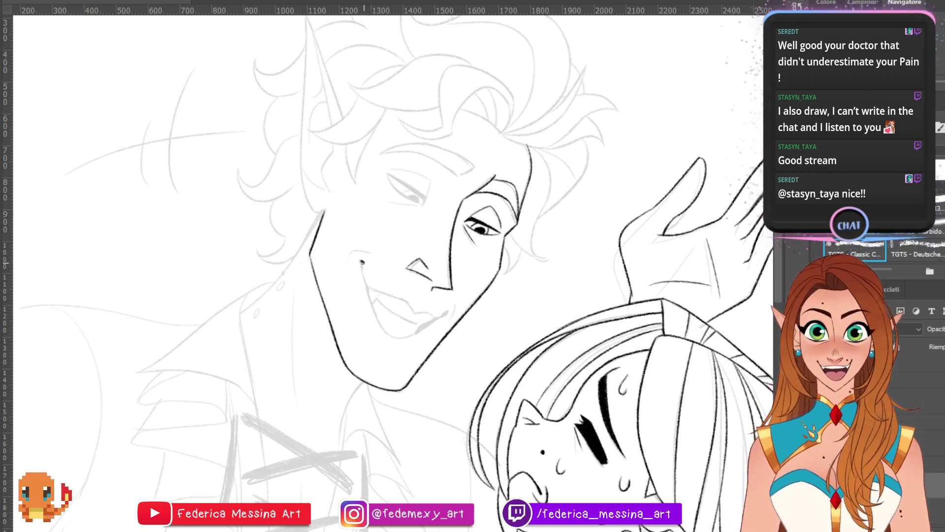
mouse_move(362, 263)
mouse_down()
mouse_move(366, 288)
mouse_move(422, 310)
mouse_up()
key(ctrl+z)
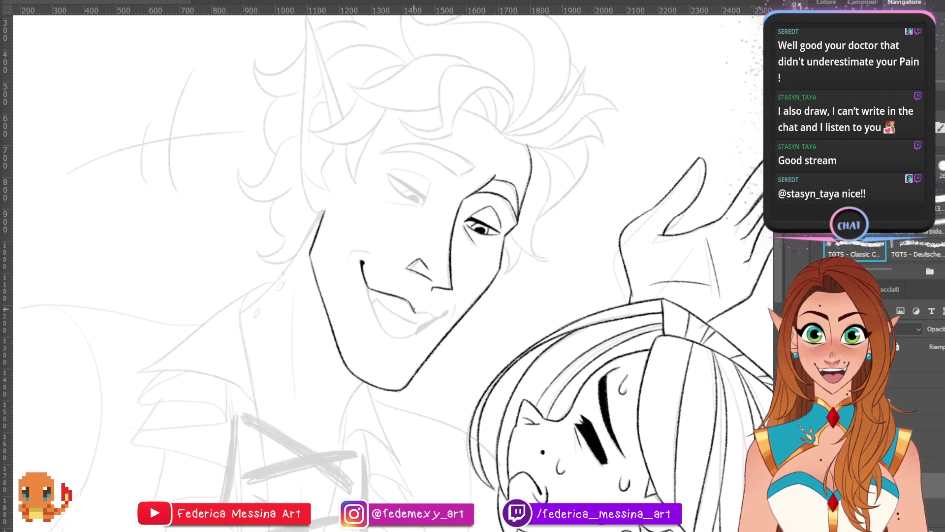
mouse_move(416, 313)
mouse_down()
mouse_move(442, 324)
mouse_move(433, 309)
mouse_move(424, 311)
mouse_move(445, 325)
mouse_move(435, 314)
mouse_move(447, 310)
mouse_up()
key(ctrl+z)
key(ctrl+z)
key(ctrl+z)
key(ctrl+z)
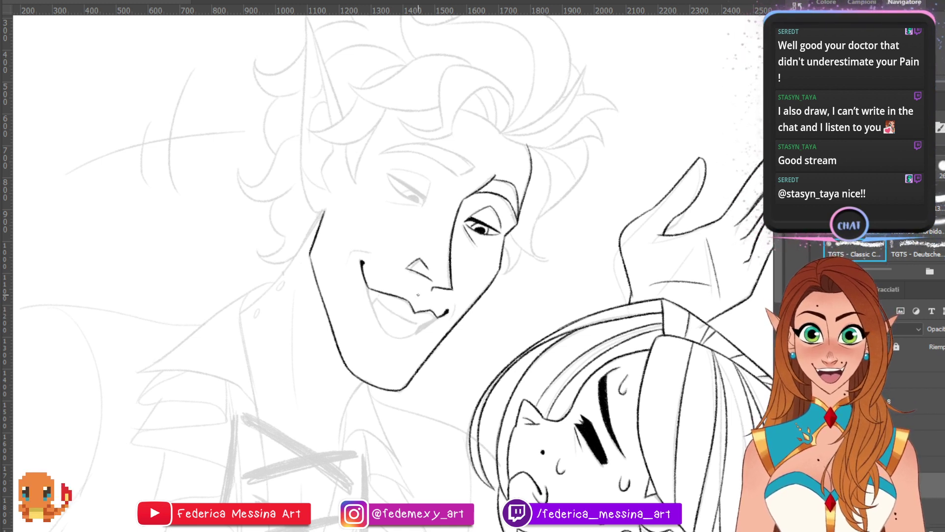
- Ink the lower curve and solid black far corner of the man's open smile, and save the drawing
drag(364, 277, 387, 330)
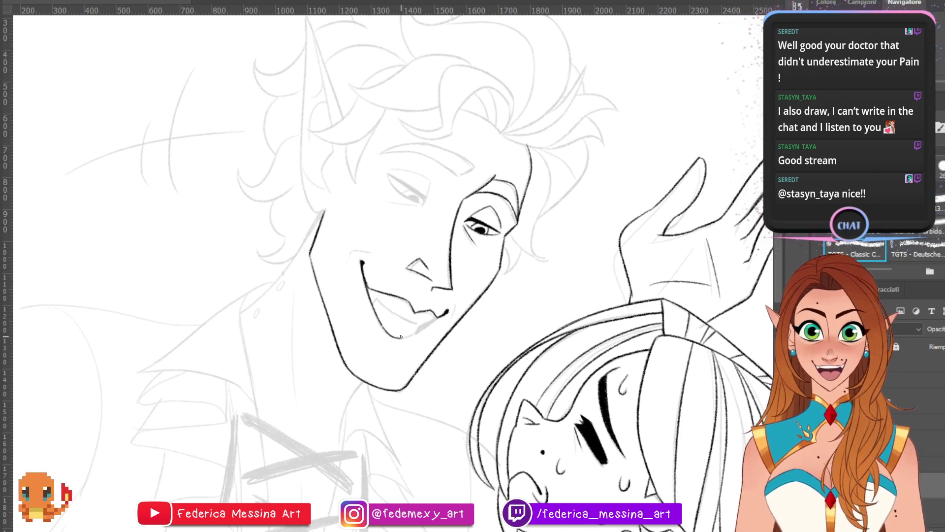
mouse_move(400, 337)
mouse_down()
mouse_move(439, 317)
mouse_move(420, 328)
mouse_move(432, 321)
mouse_up()
key(ctrl+z)
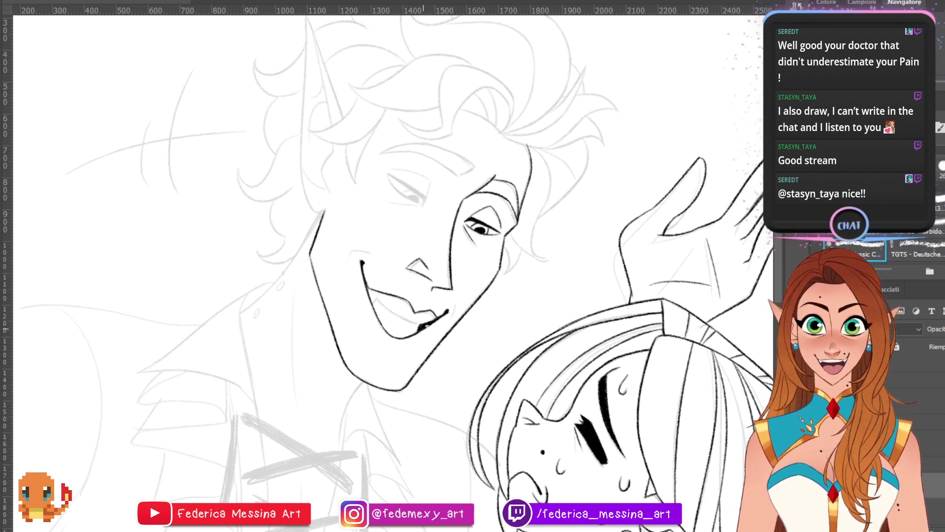
key(ctrl+s)
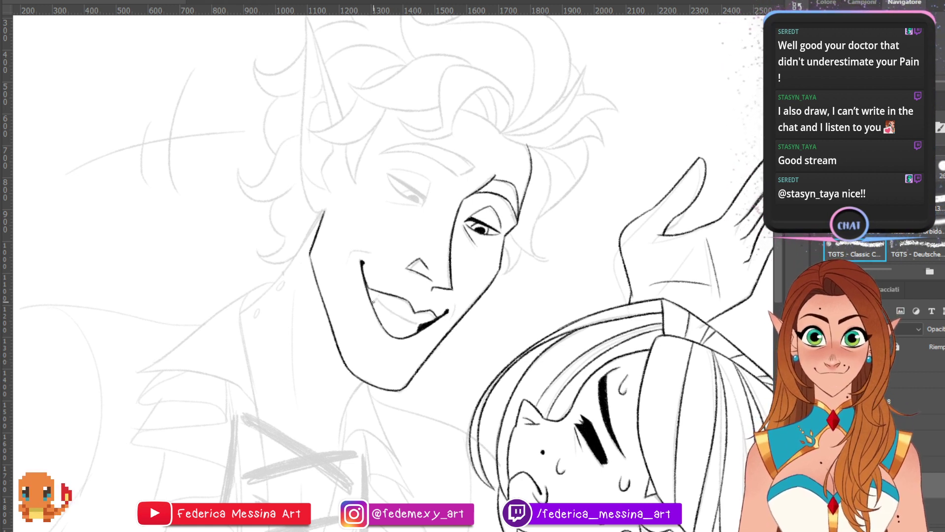
- Ink the small pointed fang inside the near side of the man's smile
mouse_move(374, 301)
mouse_down()
mouse_move(381, 294)
mouse_move(383, 305)
mouse_move(416, 324)
mouse_move(397, 320)
mouse_move(418, 324)
mouse_up()
key(ctrl+z)
key(ctrl+z)
key(ctrl+z)
key(ctrl+z)
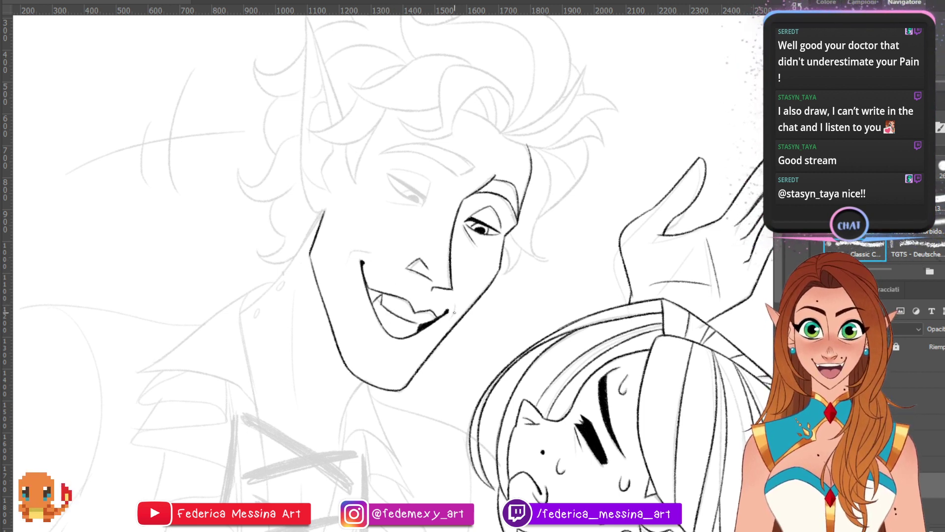
- Ink the short cheek crease above the near corner of the man's smile and a small mark at the far corner
mouse_move(349, 257)
mouse_down()
mouse_move(390, 265)
mouse_move(348, 259)
mouse_move(371, 251)
mouse_up()
key(ctrl+z)
key(ctrl+z)
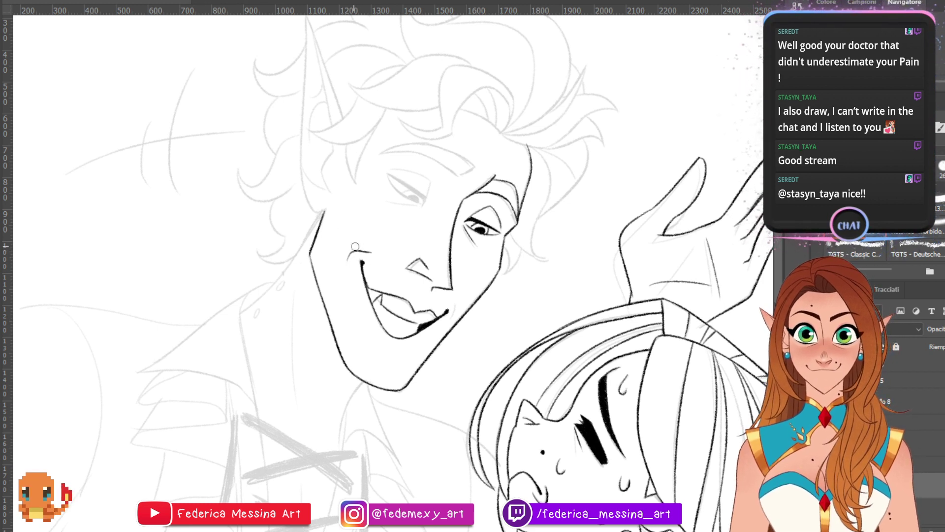
drag(453, 312, 456, 304)
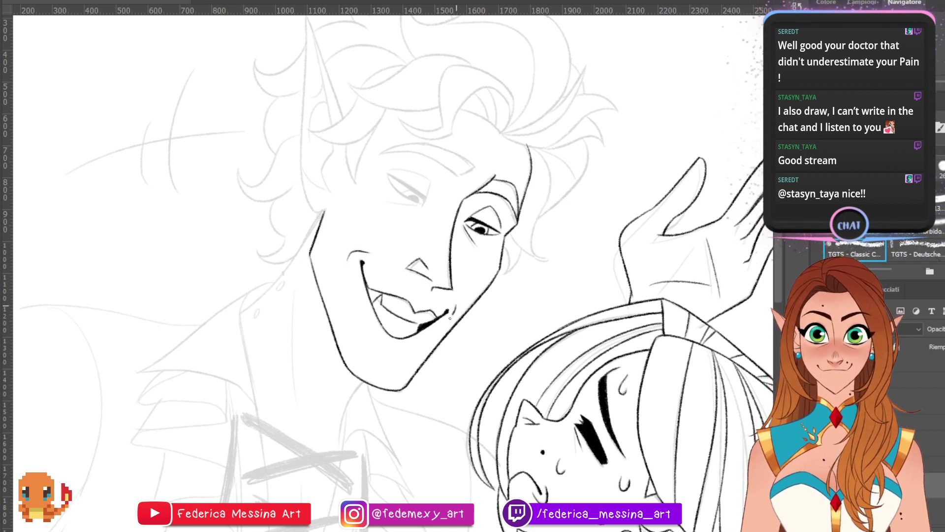
- Ink the man's near eye with its thick upper lid, dark half-lidded iris, short lower lid line and eyelid crease
drag(388, 174, 423, 198)
key(ctrl+z)
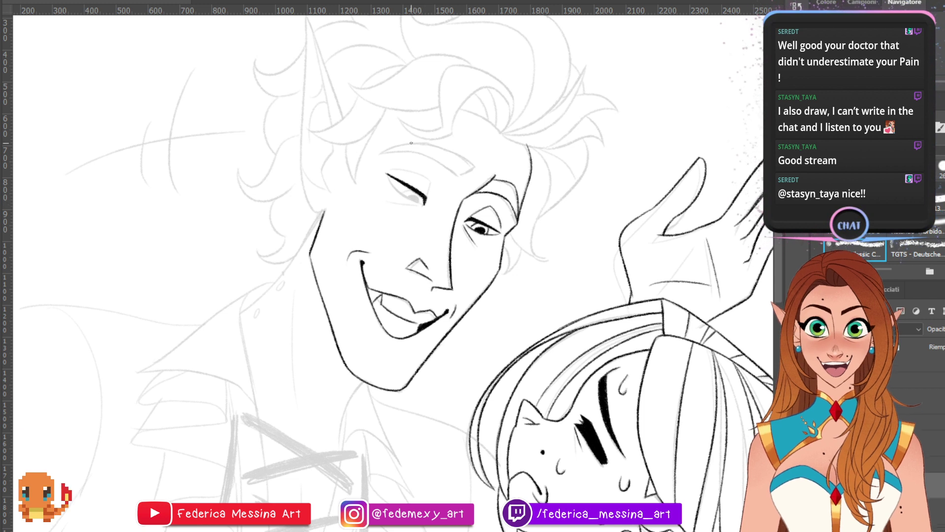
drag(391, 183, 397, 189)
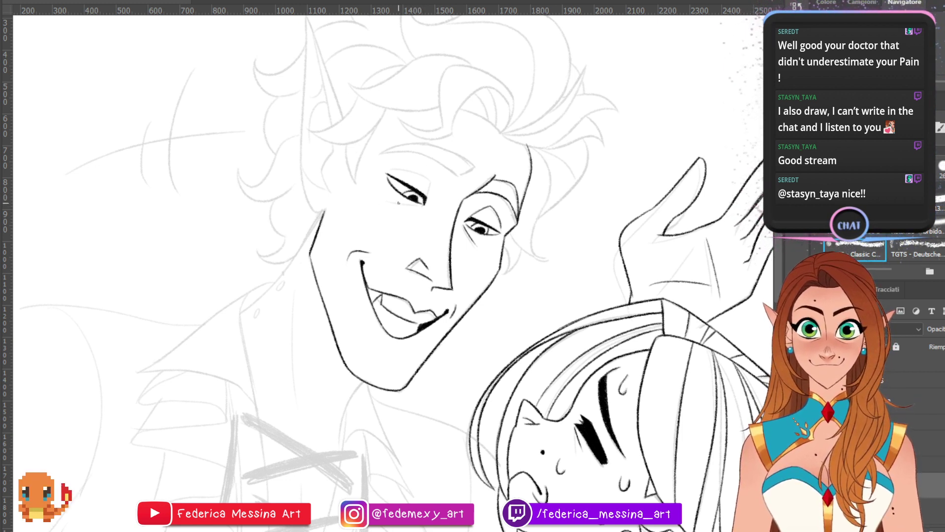
drag(399, 204, 425, 206)
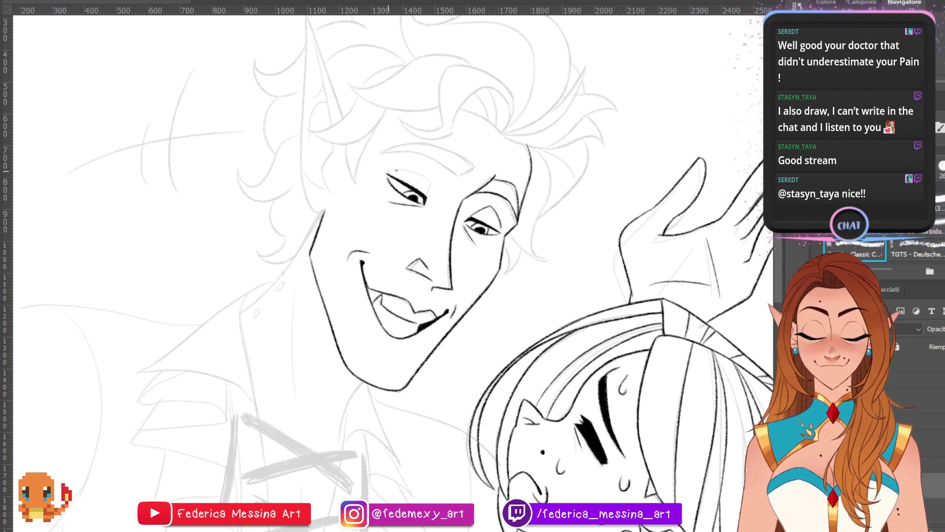
mouse_move(388, 172)
mouse_down()
mouse_move(432, 183)
mouse_move(425, 130)
mouse_move(427, 195)
mouse_up()
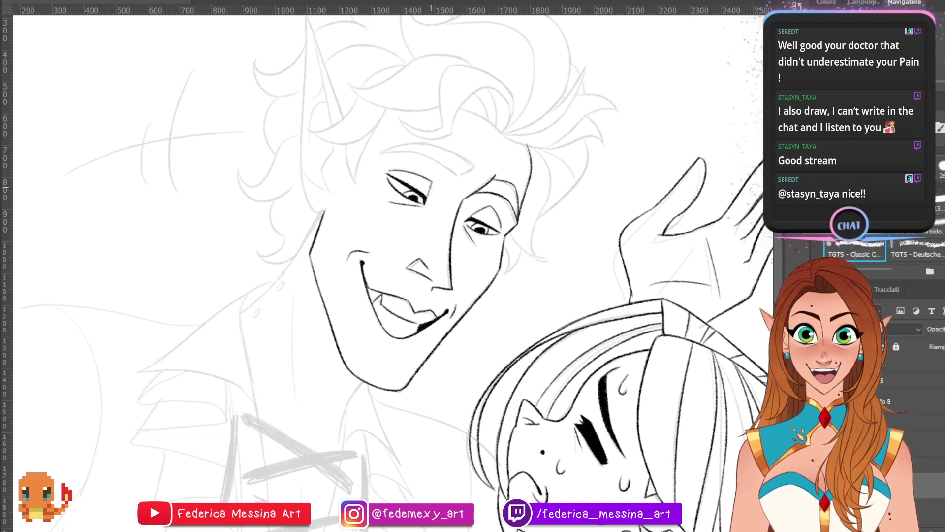
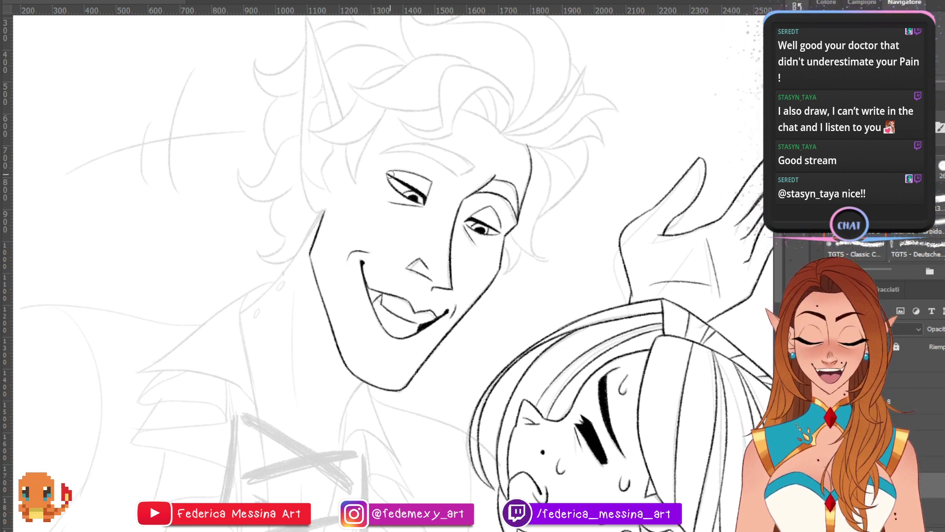
- Ink the arched lower edge of the man's near eyebrow in one clean stroke, redoing it until it follows the sketch
drag(378, 151, 447, 172)
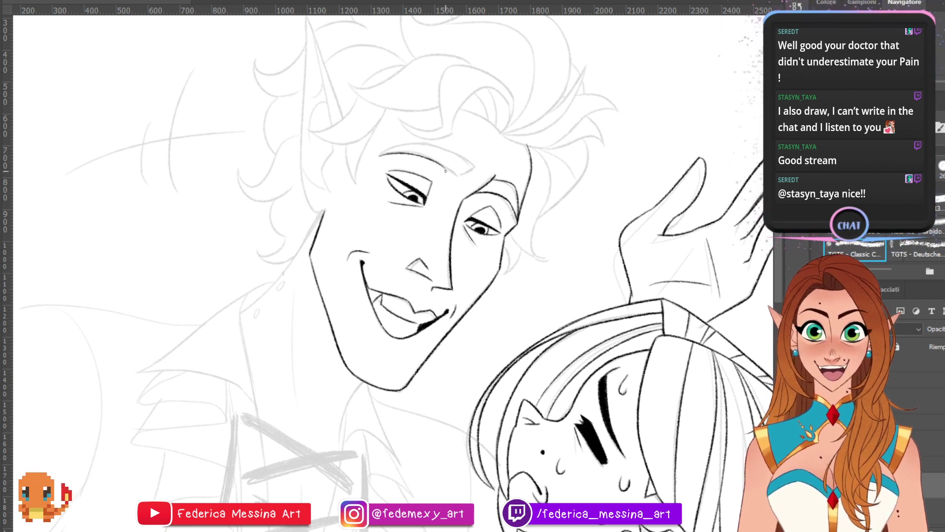
key(ctrl+z)
key(ctrl+z)
drag(377, 150, 450, 171)
key(ctrl+z)
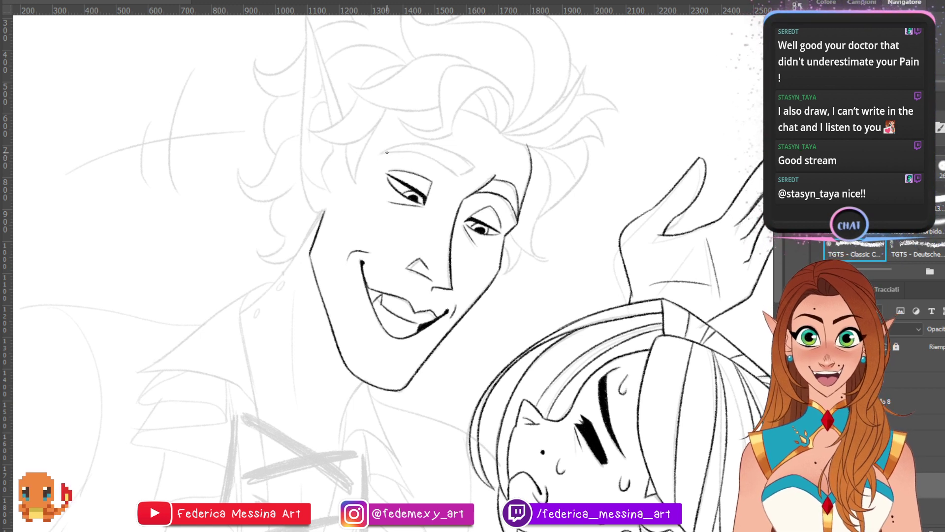
drag(380, 151, 445, 165)
key(ctrl+z)
mouse_move(381, 150)
mouse_down()
mouse_move(449, 166)
mouse_move(456, 172)
mouse_up()
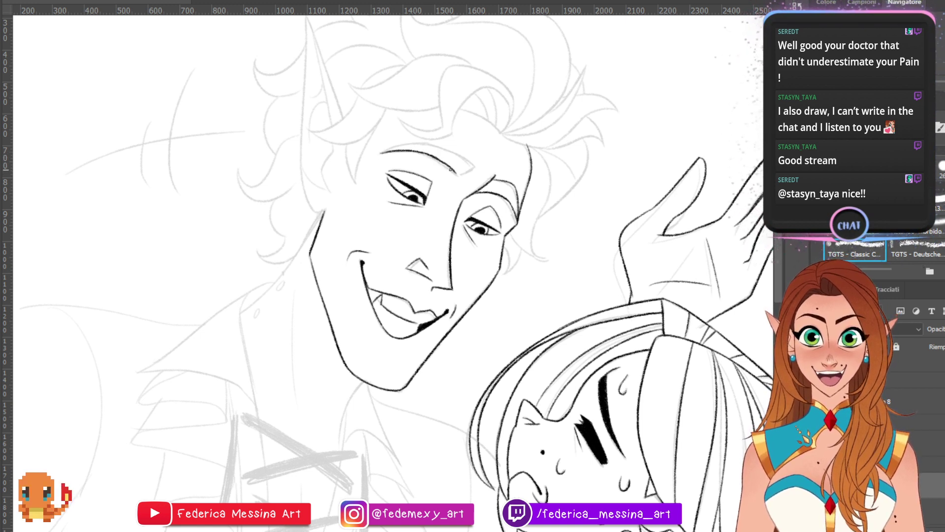
key(ctrl+z)
key(ctrl+z)
key(ctrl+z)
drag(384, 152, 449, 164)
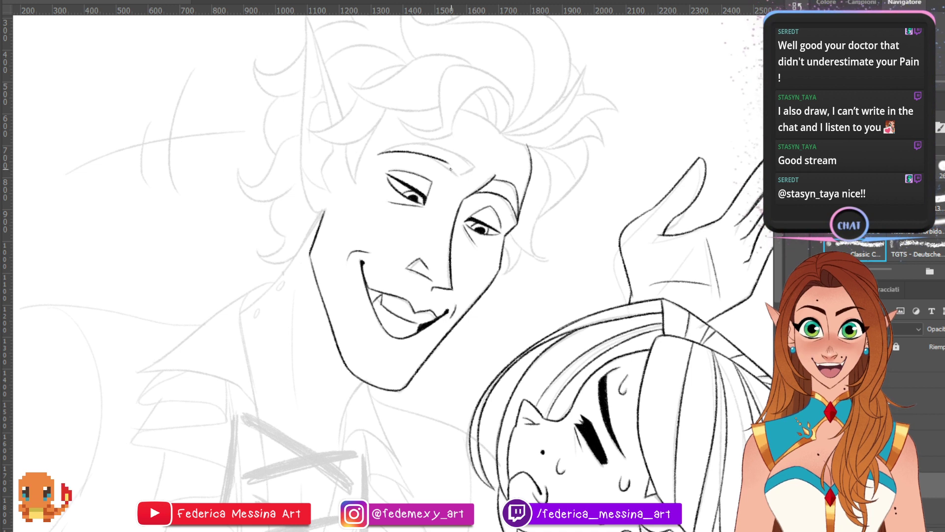
key(ctrl+z)
drag(377, 151, 453, 172)
key(ctrl+z)
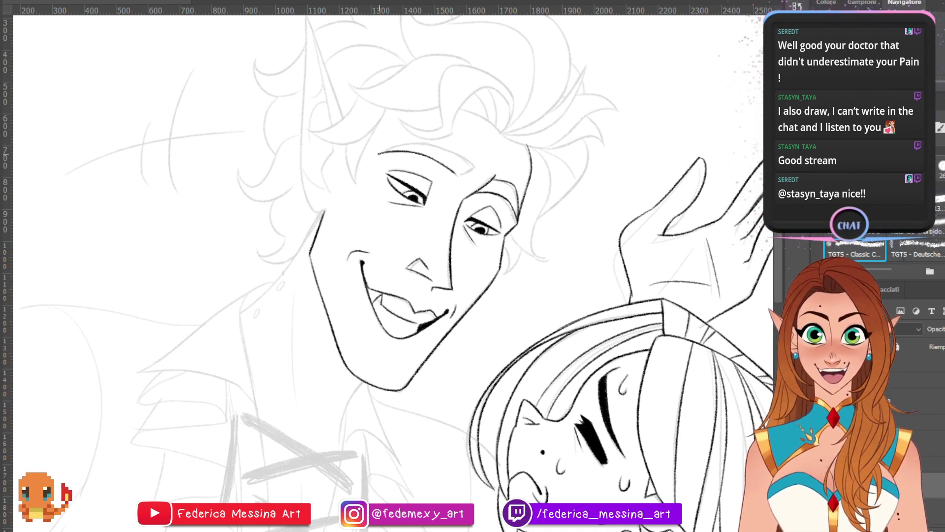
- Ink the upper edge of the man's near eyebrow, close its blunt inner end, and save the drawing
mouse_move(378, 153)
mouse_down()
mouse_move(422, 140)
mouse_move(393, 145)
mouse_move(422, 140)
mouse_move(470, 163)
mouse_up()
key(ctrl+z)
key(ctrl+z)
key(ctrl+z)
key(ctrl+z)
key(ctrl+z)
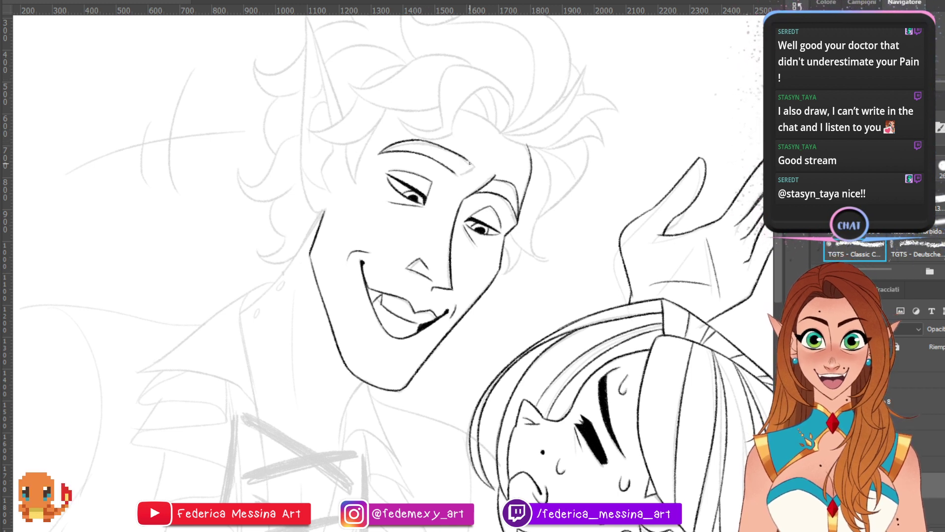
key(ctrl+z)
key(ctrl+z)
mouse_move(422, 140)
mouse_down()
mouse_move(469, 163)
mouse_move(458, 176)
mouse_move(475, 165)
mouse_up()
key(ctrl+s)
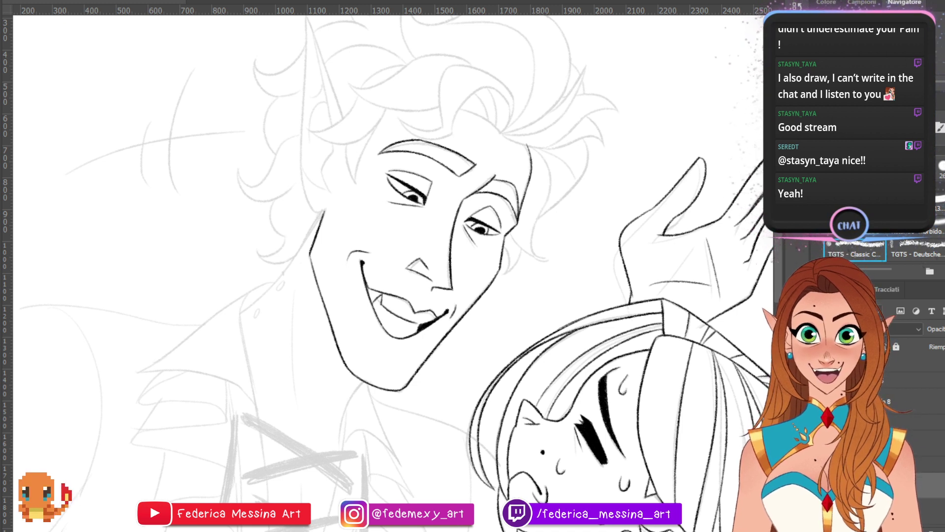
- Ink the pointed tip of the forelock curving over the man's near eyebrow and clean up its end
mouse_move(387, 147)
mouse_down()
mouse_move(441, 136)
mouse_move(449, 122)
mouse_move(448, 134)
mouse_move(425, 132)
mouse_move(450, 133)
mouse_up()
key(ctrl+z)
key(ctrl+z)
key(ctrl+z)
key(ctrl+z)
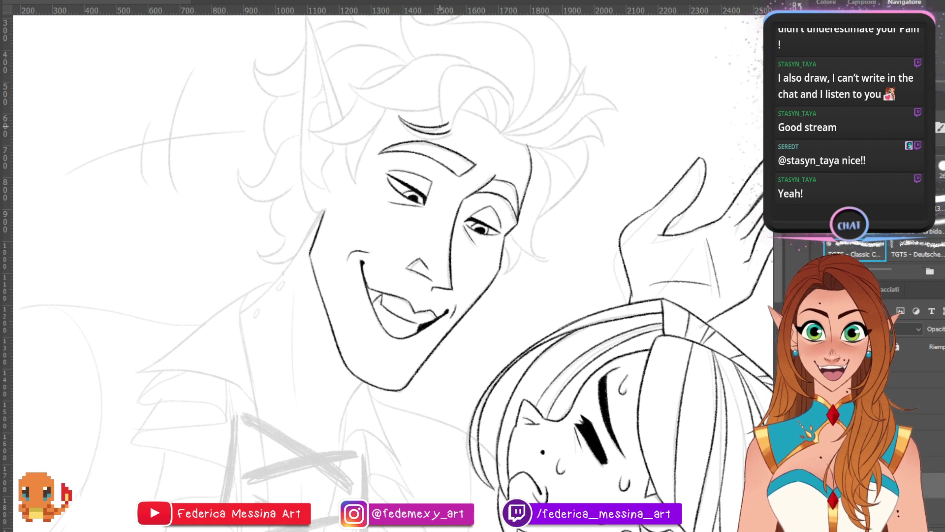
key(ctrl+z)
drag(398, 114, 453, 135)
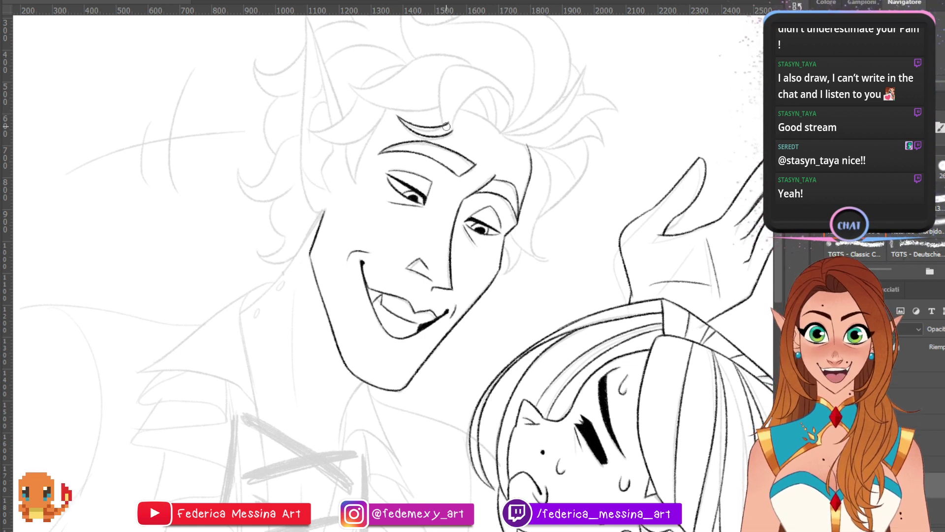
key(b)
key(e)
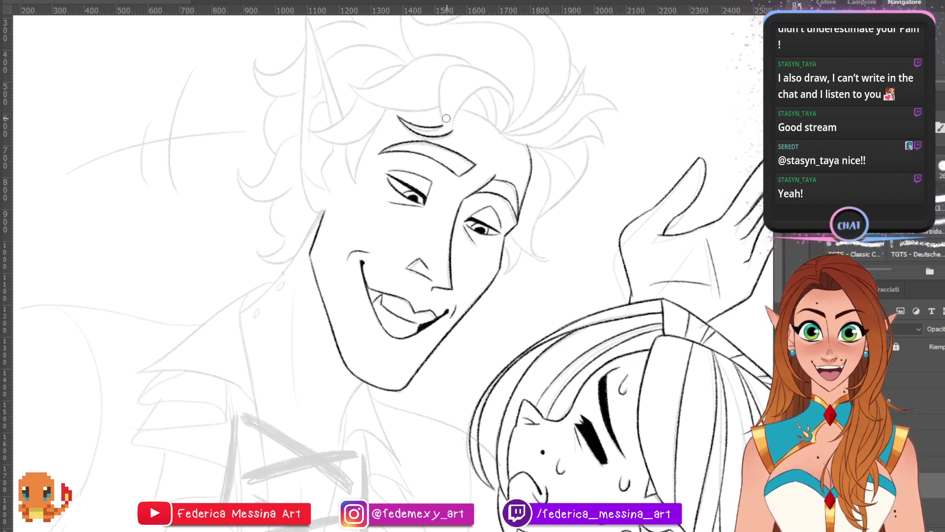
key(b)
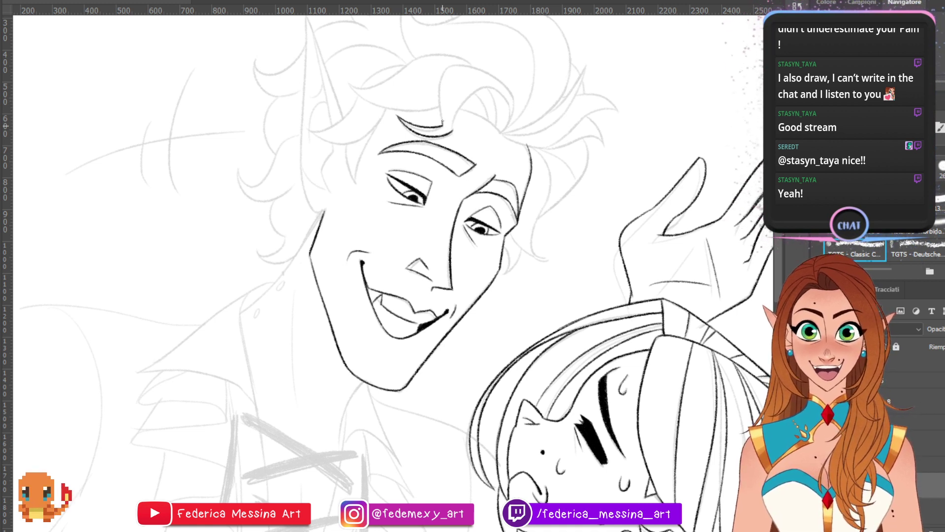
- Ink the S-shaped near side of the man's forelock, the inner edge of its curl and the hairline arc beneath it
drag(442, 121, 426, 63)
mouse_move(453, 130)
mouse_down()
mouse_move(470, 92)
mouse_move(494, 80)
mouse_up()
key(ctrl+z)
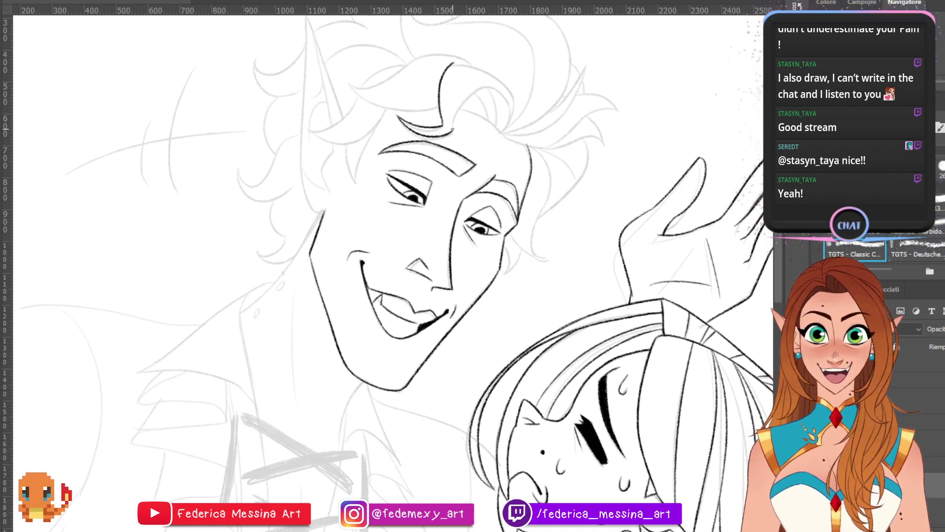
mouse_move(452, 133)
mouse_down()
mouse_move(495, 89)
mouse_move(500, 134)
mouse_up()
key(ctrl+z)
key(ctrl+z)
drag(460, 109, 500, 132)
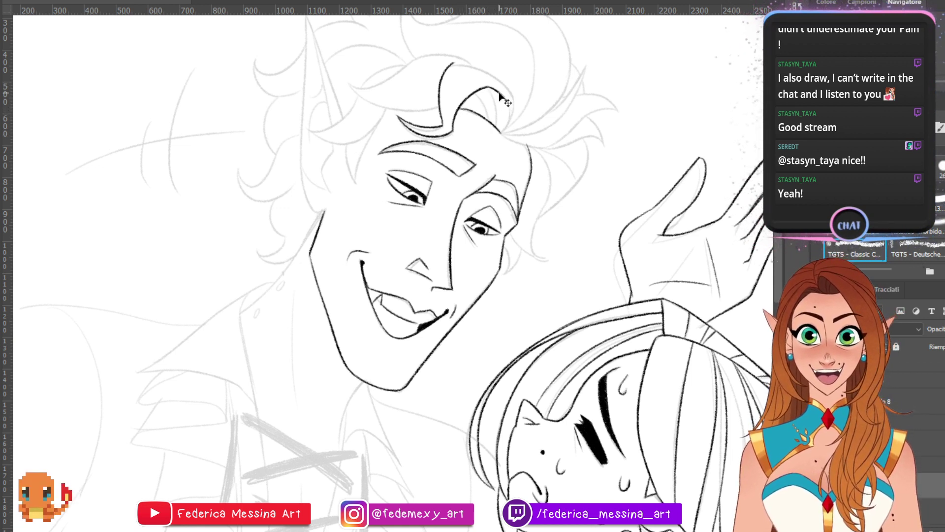
- Ink the short curved strands inside the curl of the man's forelock
key(ctrl+z)
mouse_move(487, 87)
mouse_down()
mouse_move(513, 110)
mouse_move(501, 132)
mouse_move(507, 101)
mouse_move(487, 118)
mouse_move(494, 125)
mouse_up()
key(ctrl+z)
key(ctrl+z)
- Ink the outer edge of the forelock's curl down to the forehead and the strand rising from its base
key(e)
drag(452, 63, 506, 93)
key(b)
key(ctrl+z)
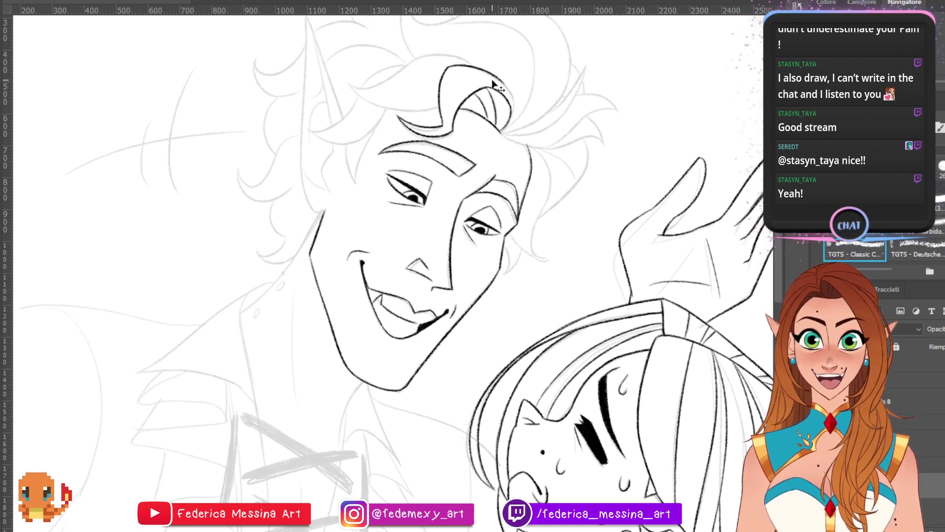
key(ctrl+z)
mouse_move(449, 63)
mouse_down()
mouse_move(499, 80)
mouse_move(511, 107)
mouse_move(494, 75)
mouse_move(512, 98)
mouse_move(511, 62)
mouse_move(509, 126)
mouse_move(513, 98)
mouse_up()
key(ctrl+z)
key(ctrl+z)
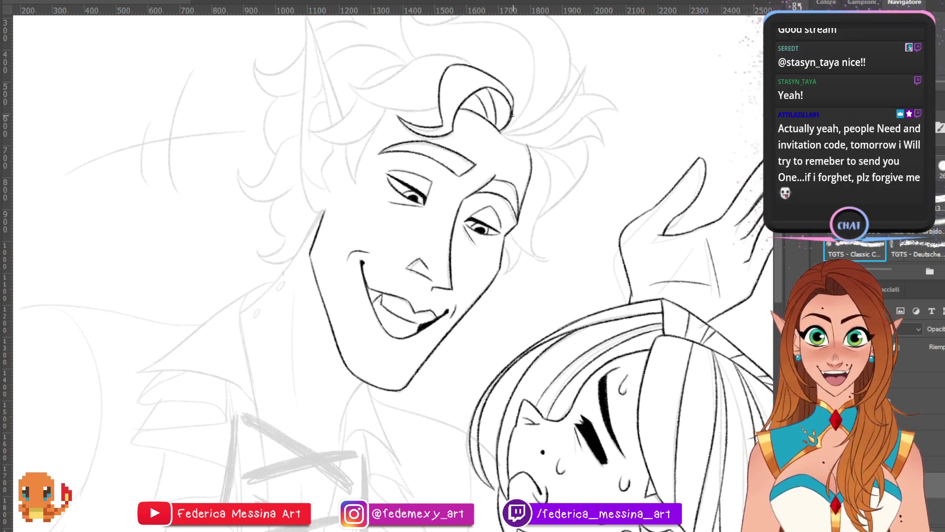
key(ctrl+z)
drag(500, 131, 533, 72)
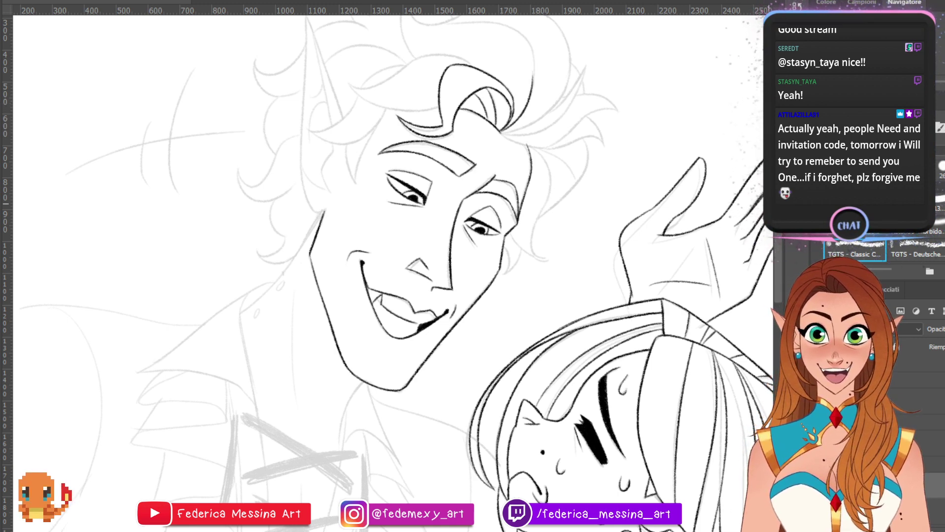
- Ink the curved, pointed tip of the large quiff at the crown of the man's hair, with its small inner hook
scroll(659, 130, up, 5)
drag(420, 103, 411, 171)
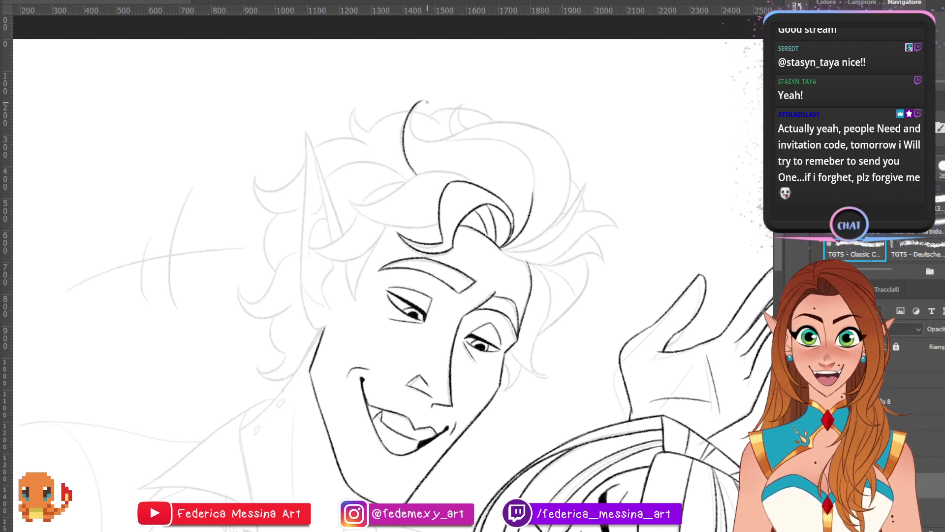
key(ctrl+z)
mouse_move(420, 103)
mouse_down()
mouse_move(411, 172)
mouse_move(421, 103)
mouse_move(416, 137)
mouse_move(427, 140)
mouse_up()
key(ctrl+z)
key(ctrl+z)
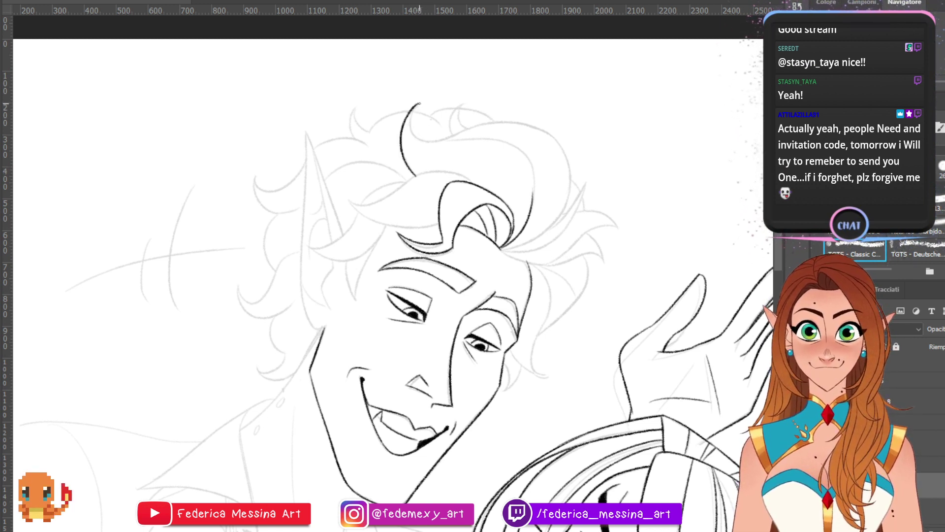
key(ctrl+z)
drag(419, 103, 426, 138)
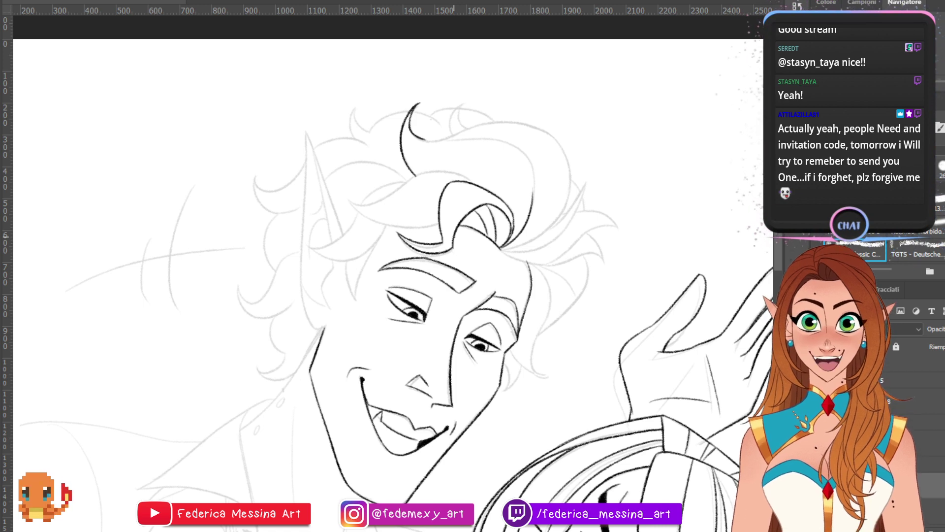
- Ink the long upper outline of the man's quiff, sweeping from its pointed tip toward the far side of the head
scroll(393, 275, down, 6)
scroll(392, 275, up, 7)
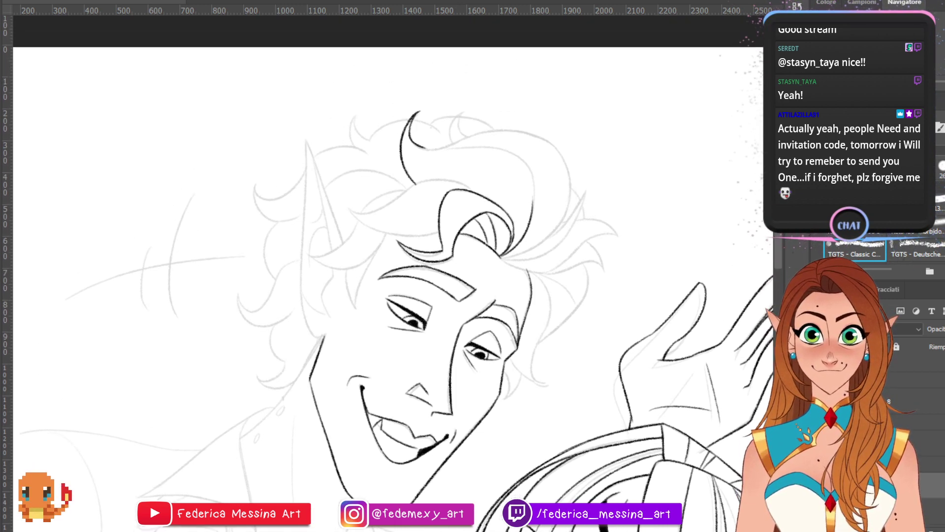
scroll(393, 275, up, 1)
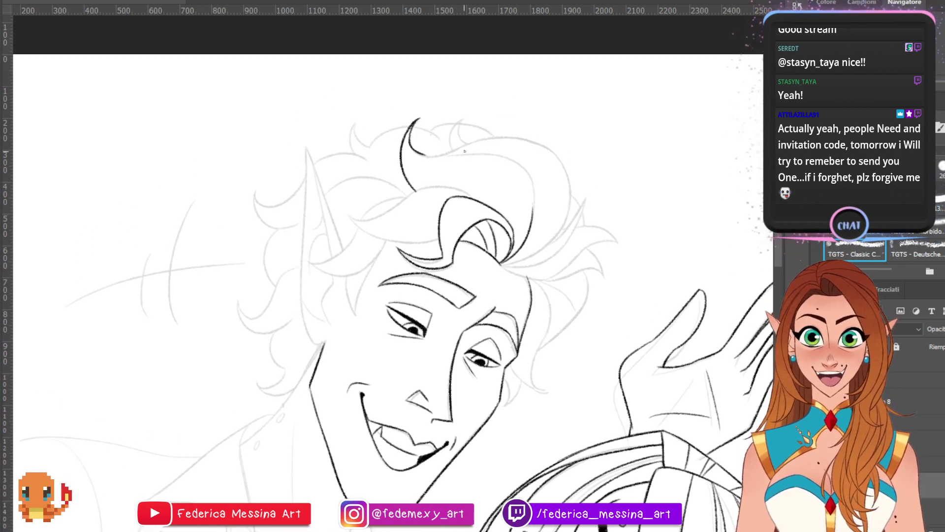
mouse_move(422, 155)
mouse_down()
mouse_move(444, 154)
mouse_move(434, 156)
mouse_move(481, 133)
mouse_up()
key(ctrl+z)
key(ctrl+z)
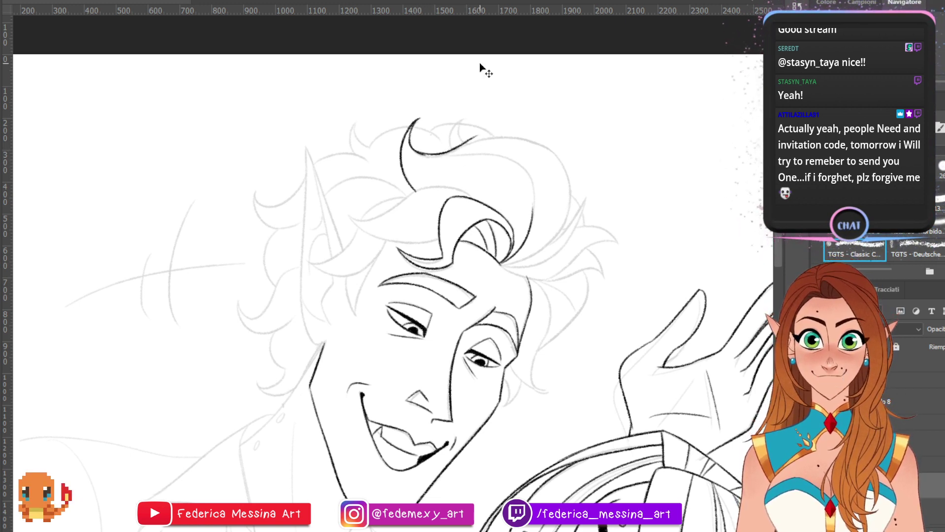
key(ctrl+z)
key(ctrl+z)
mouse_move(419, 157)
mouse_down()
mouse_move(461, 144)
mouse_move(541, 158)
mouse_up()
key(ctrl+z)
mouse_move(452, 149)
mouse_down()
mouse_move(544, 150)
mouse_move(566, 168)
mouse_up()
key(ctrl+z)
drag(531, 140, 563, 166)
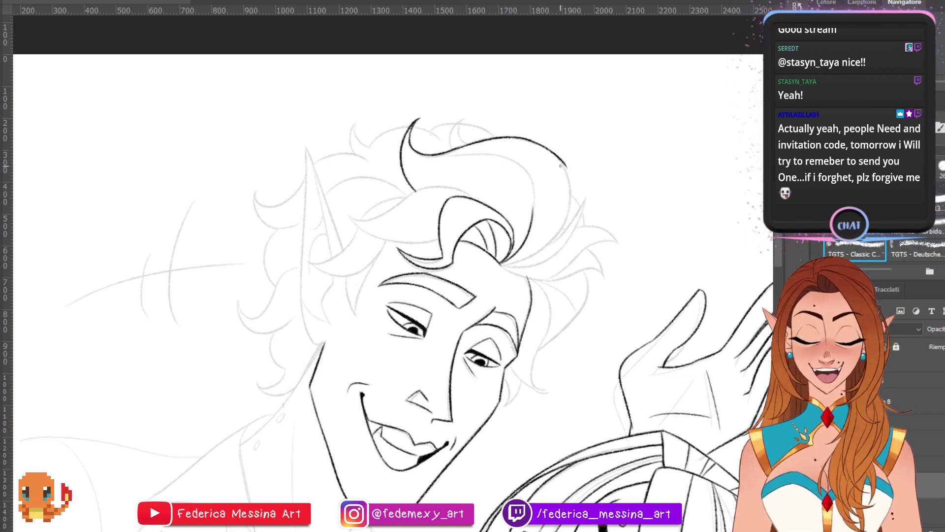
- Ink the lower inner contour of the quiff, curving from below its tip down to the strand beside the forelock
drag(432, 157, 522, 159)
key(ctrl+z)
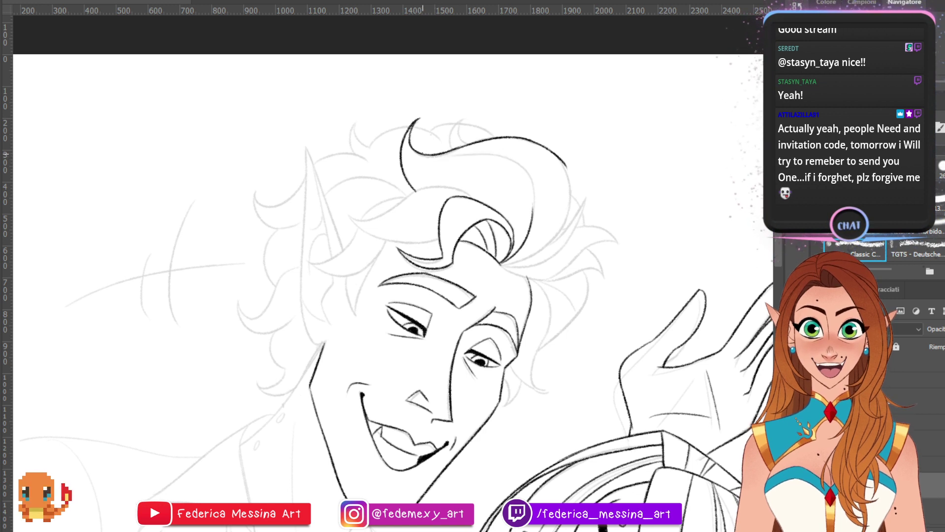
mouse_move(421, 156)
mouse_down()
mouse_move(476, 152)
mouse_move(521, 169)
mouse_up()
key(ctrl+z)
drag(466, 153, 521, 167)
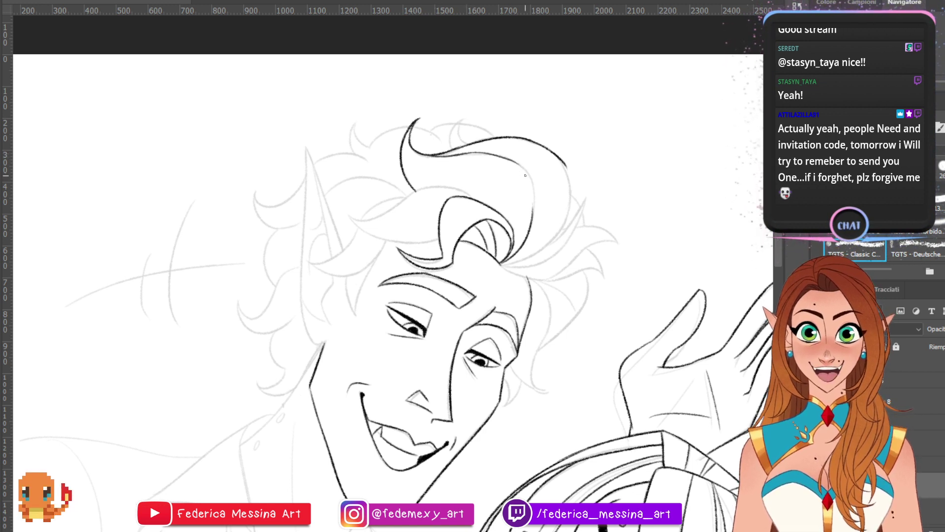
key(ctrl+z)
mouse_move(466, 153)
mouse_down()
mouse_move(515, 161)
mouse_move(531, 196)
mouse_move(538, 175)
mouse_move(534, 185)
mouse_move(528, 178)
mouse_move(532, 202)
mouse_up()
drag(564, 164, 570, 204)
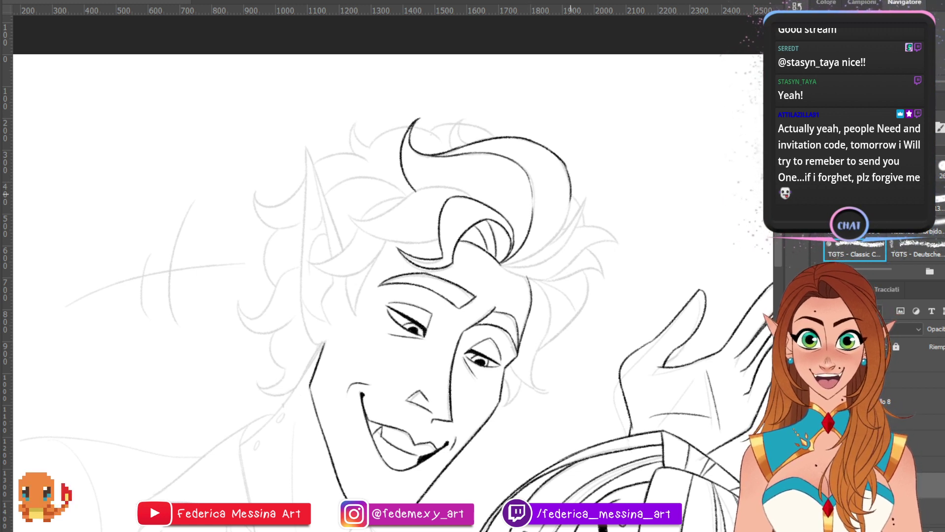
key(ctrl+z)
drag(565, 164, 570, 208)
key(ctrl+z)
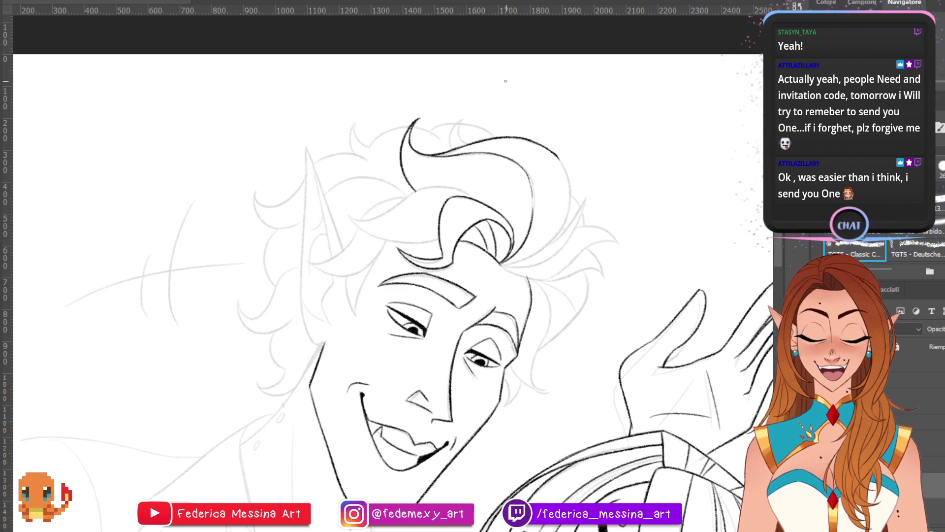
- Handwrite CHROMAGRAPH in capital letters in the blank area above the man's hair and underline it
mouse_move(500, 84)
mouse_down()
mouse_move(486, 99)
mouse_move(515, 101)
mouse_move(493, 113)
mouse_move(515, 118)
mouse_up()
key(ctrl+z)
mouse_move(528, 90)
mouse_down()
mouse_move(526, 113)
mouse_move(531, 102)
mouse_move(538, 116)
mouse_move(554, 114)
mouse_move(570, 95)
mouse_move(585, 114)
mouse_up()
mouse_move(582, 96)
mouse_down()
mouse_move(595, 93)
mouse_move(605, 114)
mouse_up()
mouse_move(606, 114)
mouse_down()
mouse_move(622, 113)
mouse_move(622, 102)
mouse_move(645, 108)
mouse_up()
drag(634, 104, 654, 109)
drag(652, 89, 665, 112)
drag(668, 112, 689, 112)
mouse_move(671, 103)
mouse_down()
mouse_move(699, 105)
mouse_move(695, 98)
mouse_up()
drag(718, 84, 717, 98)
click(719, 104)
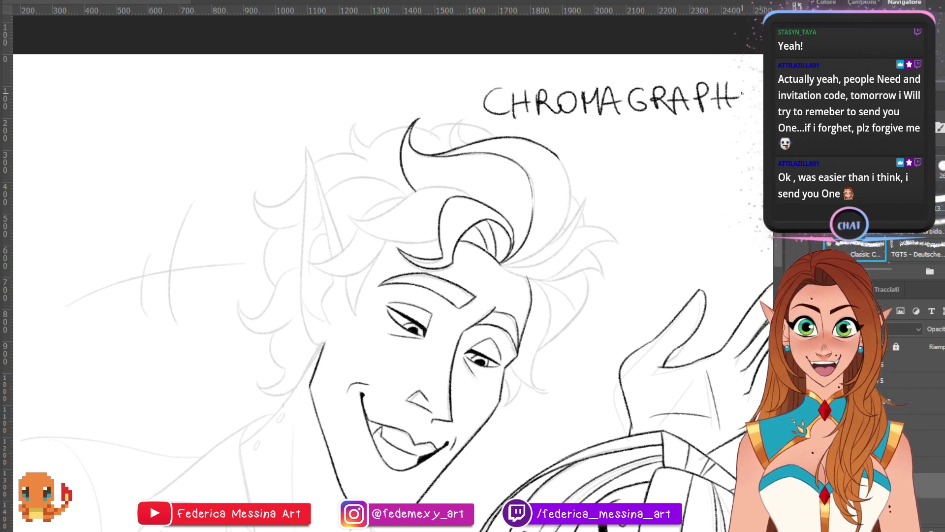
drag(495, 125, 729, 112)
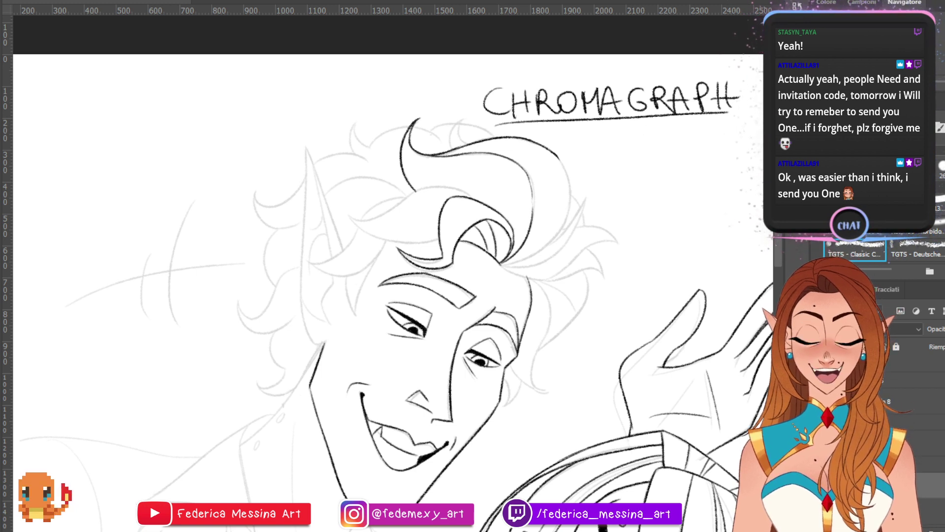
scroll(392, 290, right, 3)
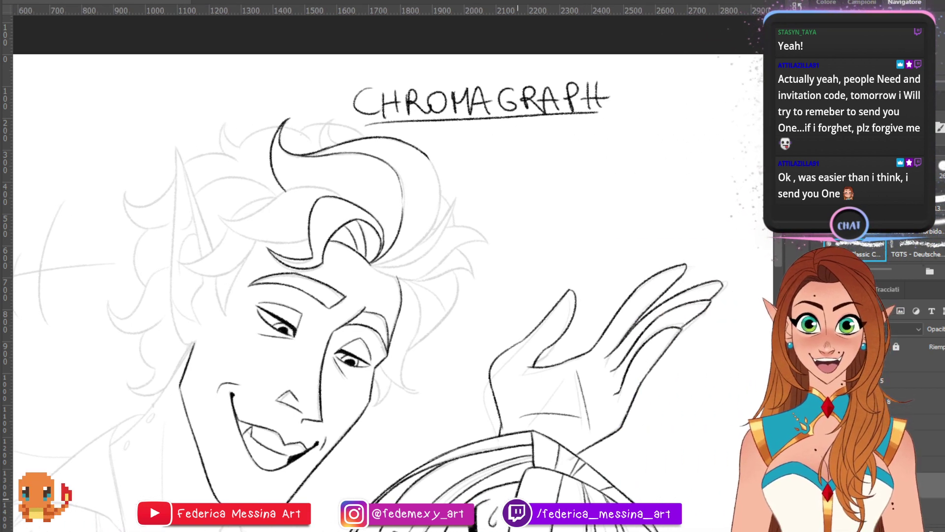
- Erase the handwritten CHROMAGRAPH and its lines from the blank area above the man's hair
mouse_move(344, 79)
mouse_down()
mouse_move(402, 75)
mouse_move(655, 77)
mouse_up()
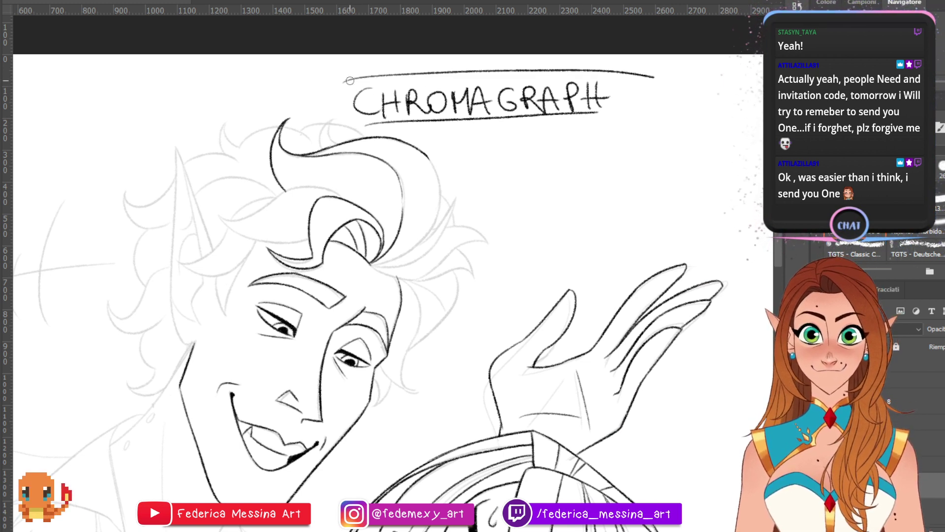
mouse_move(350, 80)
mouse_down()
mouse_move(356, 103)
mouse_move(378, 104)
mouse_up()
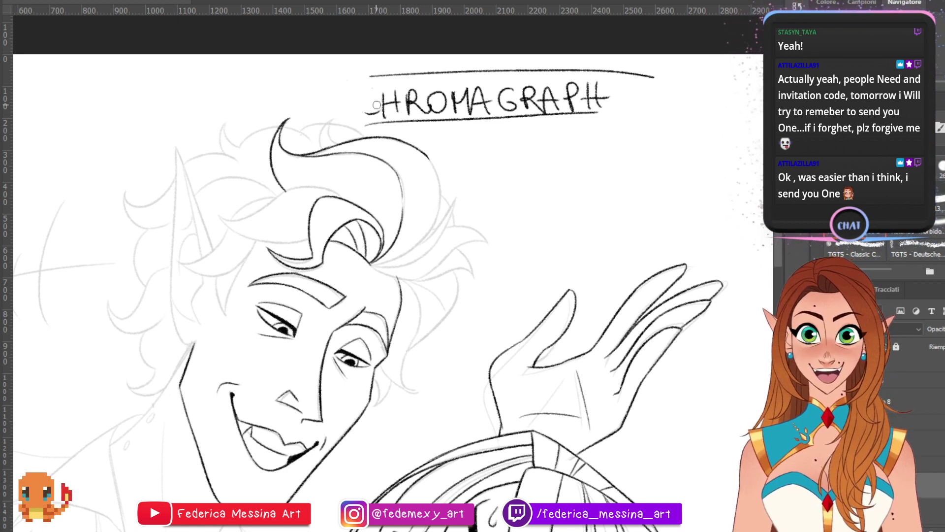
mouse_move(375, 85)
mouse_down()
mouse_move(405, 116)
mouse_move(368, 95)
mouse_move(492, 83)
mouse_move(429, 115)
mouse_move(592, 104)
mouse_move(605, 82)
mouse_move(590, 77)
mouse_move(631, 92)
mouse_move(551, 149)
mouse_up()
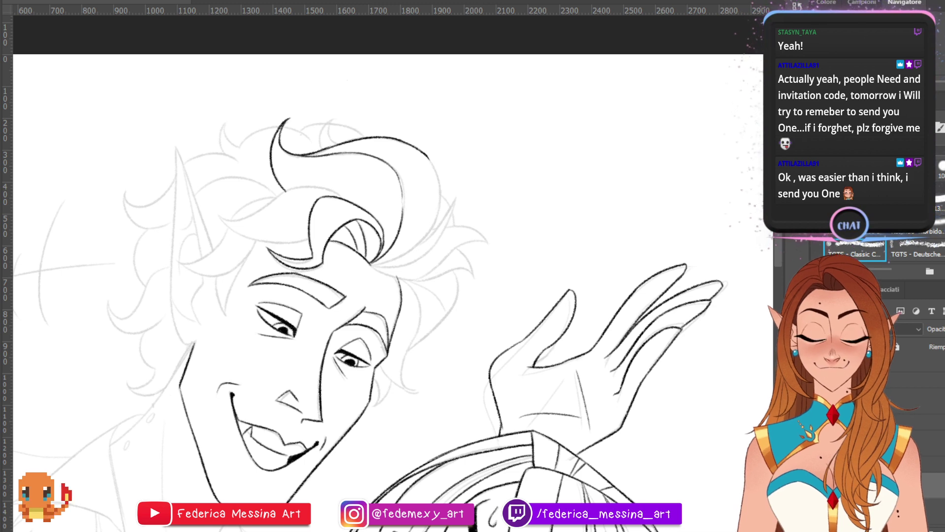
- Ink the outer edge of the man's quiff, curving from its far side down to the hairline above the forehead
drag(374, 305, 561, 250)
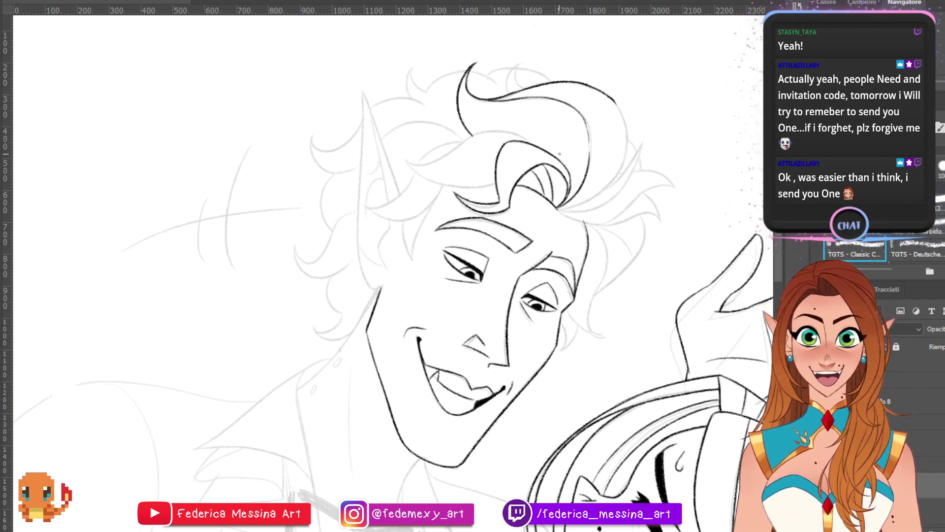
drag(612, 100, 627, 151)
key(ctrl+z)
drag(561, 208, 604, 189)
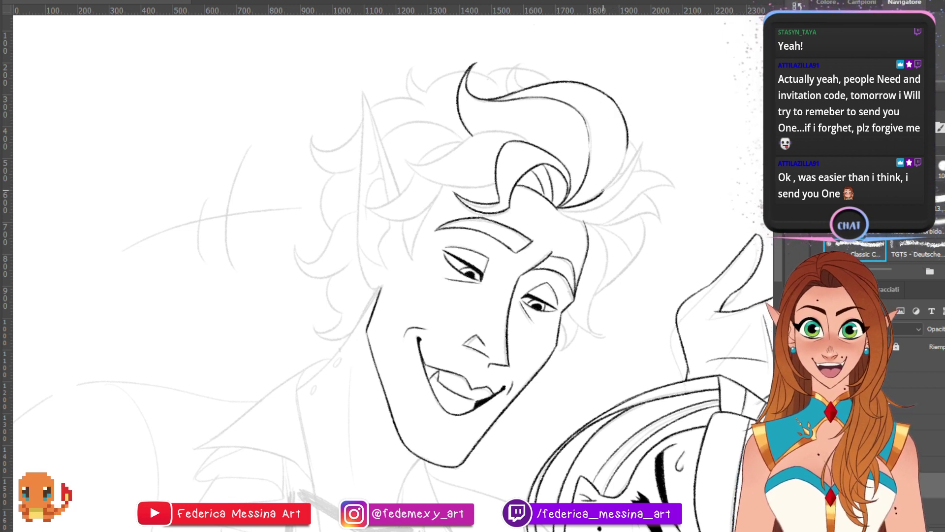
- Test several brushes with scribbles in the blank area beside the man's hair, and undo them
mouse_move(655, 73)
mouse_down()
mouse_move(686, 130)
mouse_move(707, 112)
mouse_up()
key(ctrl+z)
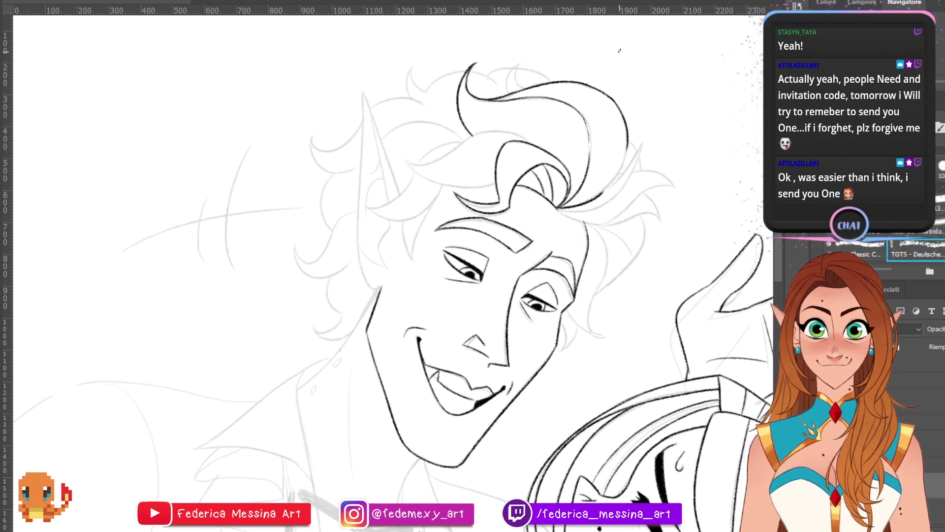
mouse_move(619, 51)
mouse_down()
mouse_move(644, 47)
mouse_move(662, 111)
mouse_up()
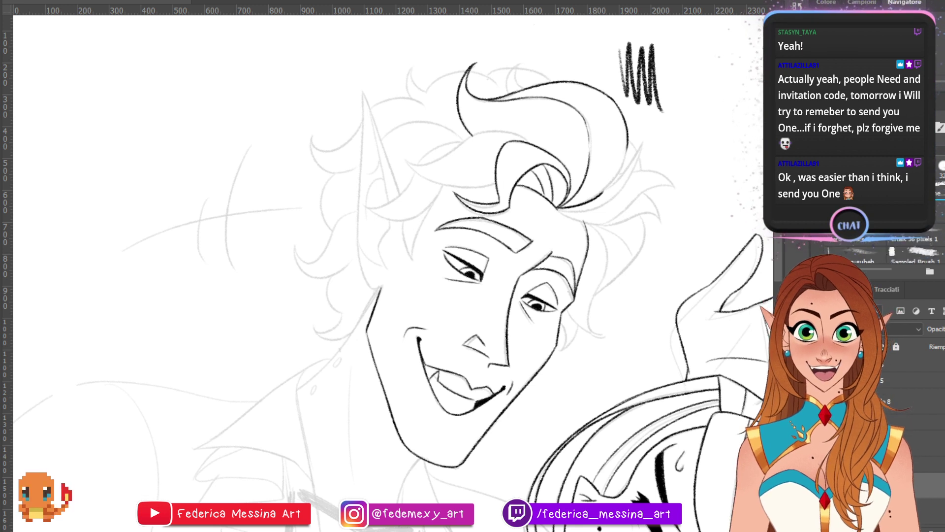
mouse_move(667, 54)
mouse_down()
mouse_move(674, 98)
mouse_move(707, 49)
mouse_move(697, 55)
mouse_up()
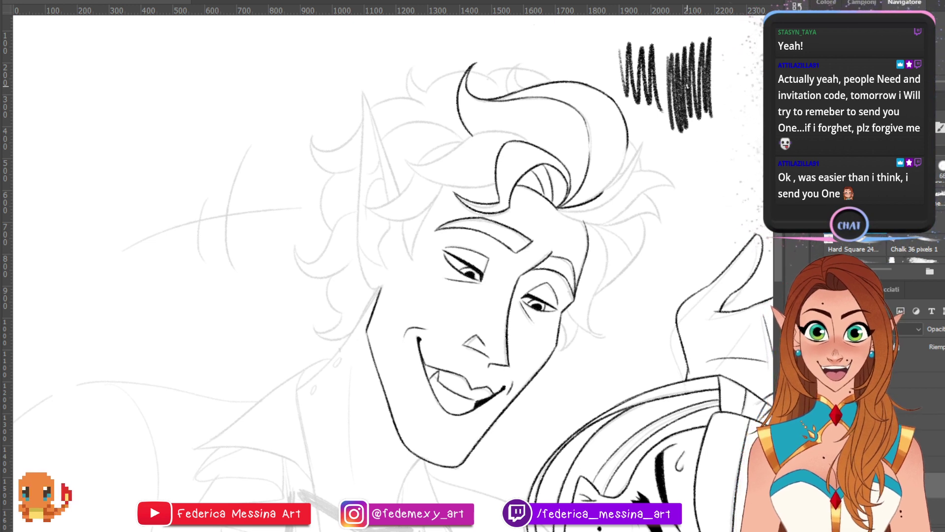
mouse_move(690, 138)
mouse_down()
mouse_move(694, 163)
mouse_move(724, 177)
mouse_up()
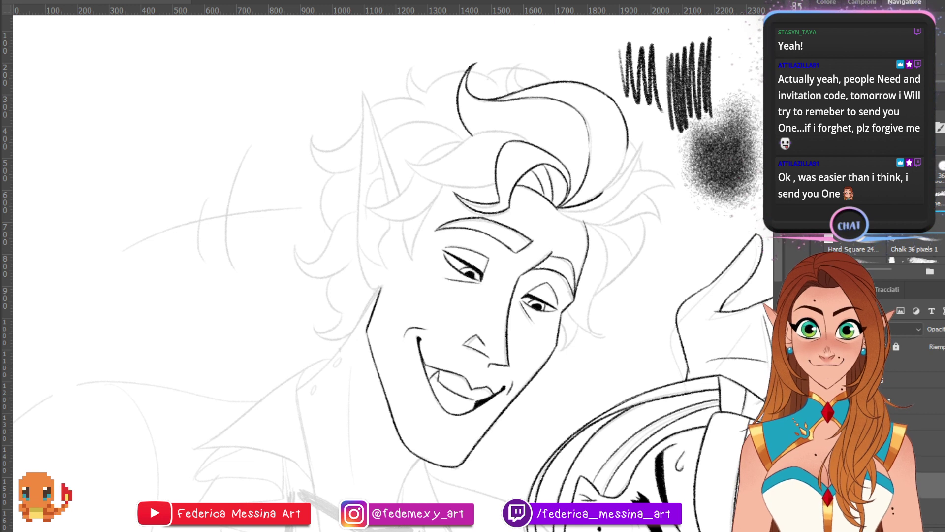
key(ctrl+z)
key(ctrl+z)
key(ctrl+z)
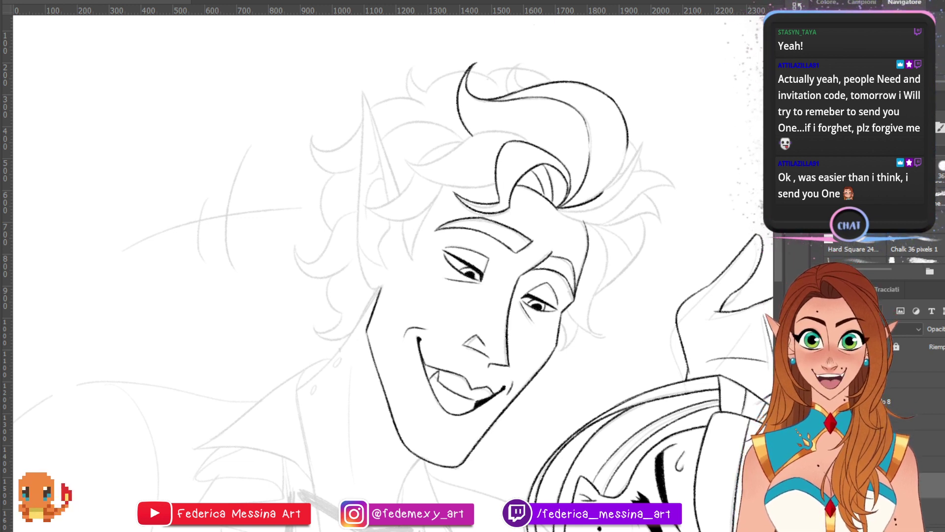
- Ink the slim pointed strand behind the quiff's outer edge, sweeping from the hairline up to its tip
drag(627, 145, 612, 183)
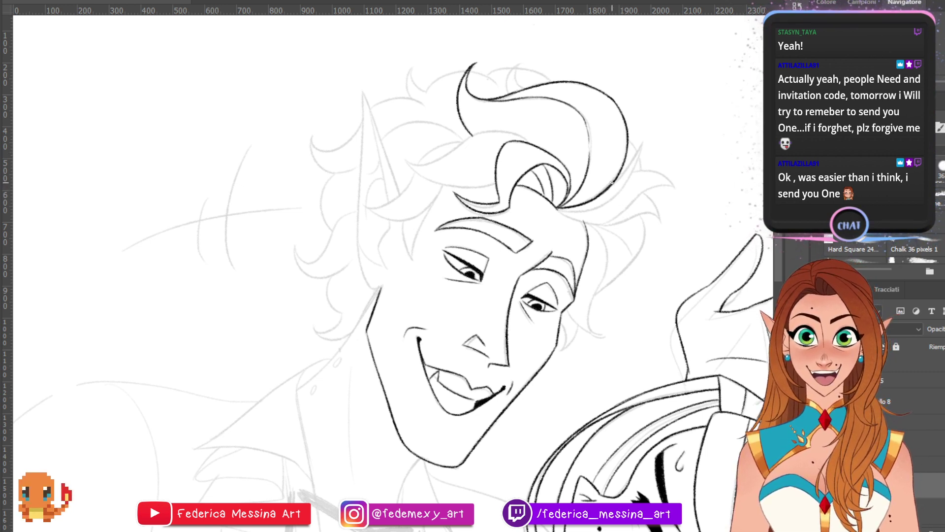
mouse_move(612, 183)
mouse_down()
mouse_move(644, 140)
mouse_move(610, 200)
mouse_up()
drag(556, 213, 611, 199)
key(ctrl+z)
key(ctrl+z)
mouse_move(556, 209)
mouse_down()
mouse_move(609, 199)
mouse_move(602, 206)
mouse_move(621, 191)
mouse_up()
key(ctrl+z)
key(ctrl+z)
key(e)
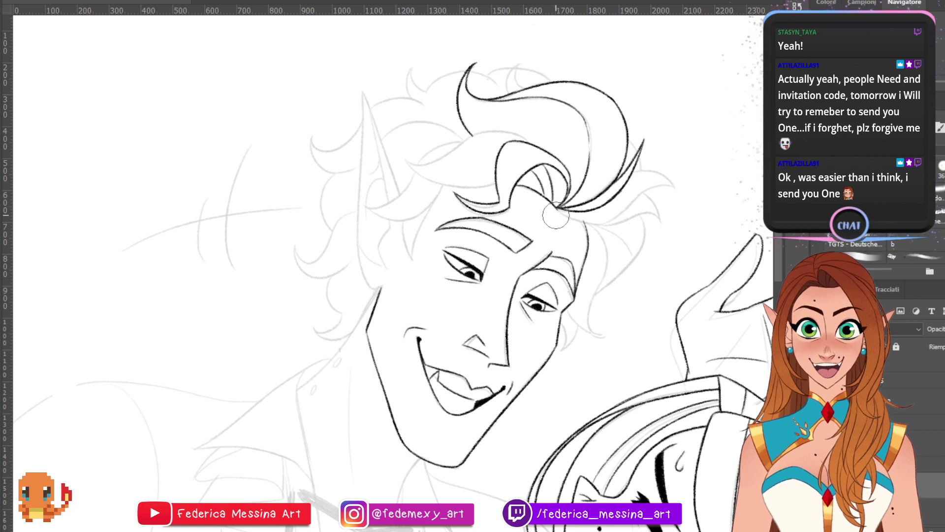
- Ink the lower curve of the outward-flicked strand from the hairline to its pointed tip, and save the file
key(b)
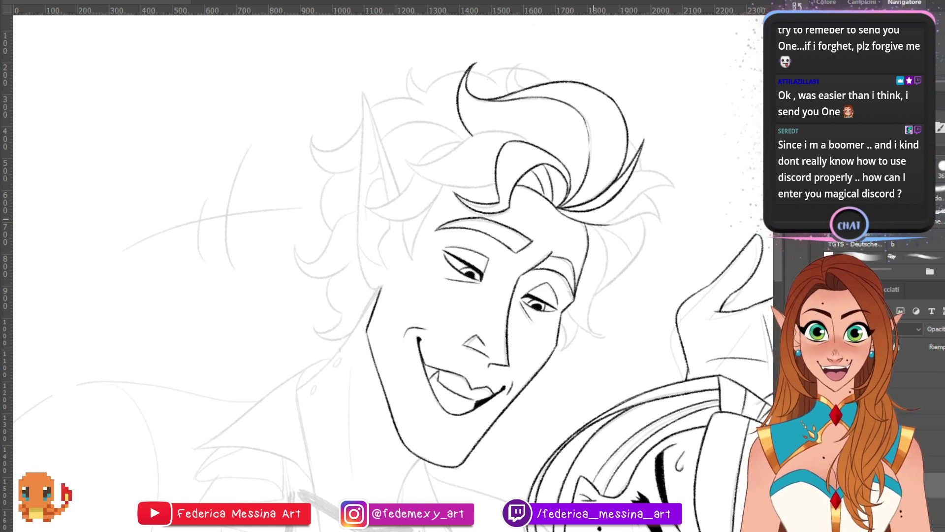
key(ctrl+z)
mouse_move(556, 208)
mouse_down()
mouse_move(610, 211)
mouse_move(603, 222)
mouse_move(614, 215)
mouse_up()
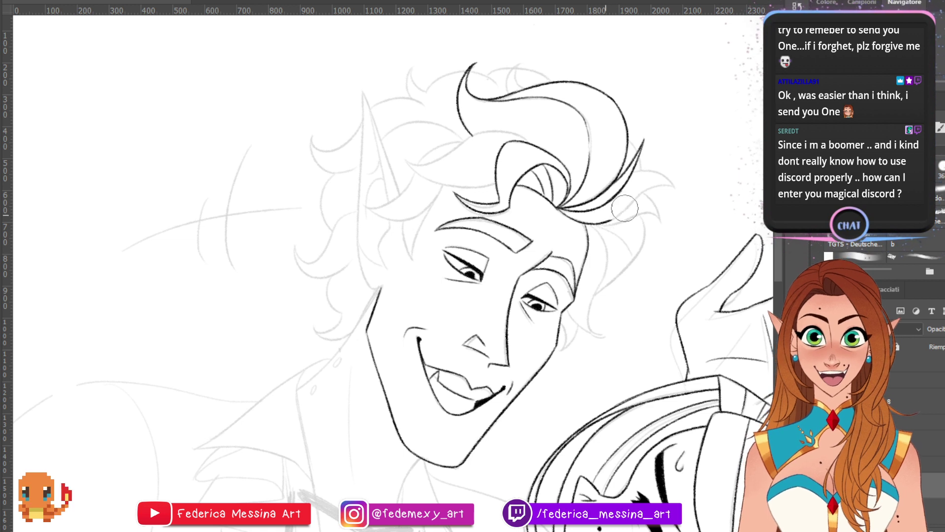
mouse_move(607, 220)
mouse_down()
mouse_move(633, 200)
mouse_move(611, 220)
mouse_move(648, 188)
mouse_move(666, 188)
mouse_move(628, 207)
mouse_move(679, 188)
mouse_up()
key(ctrl+z)
key(ctrl+z)
key(ctrl+s)
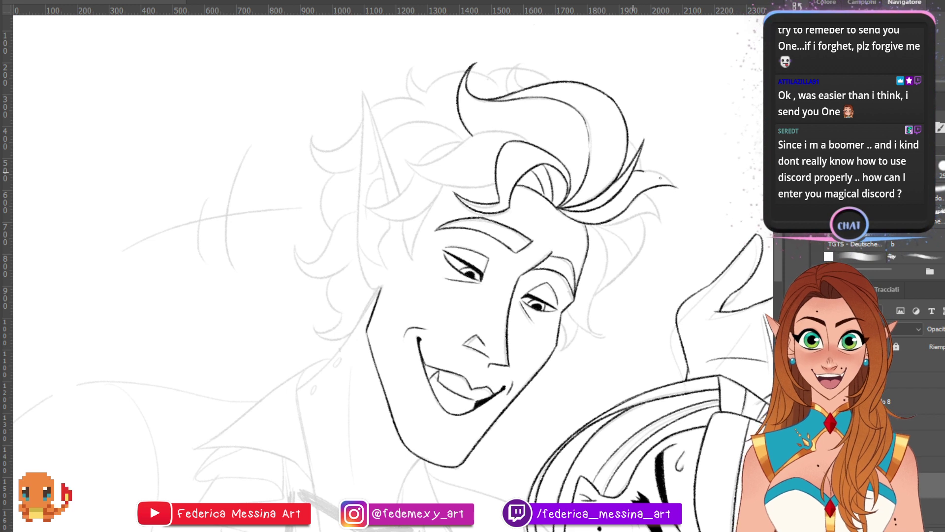
- Ink the upper edge of the outward-flicked strand and the curled strands below it beside the man's far temple
drag(635, 171, 675, 187)
key(ctrl+z)
key(ctrl+z)
key(ctrl+z)
key(ctrl+z)
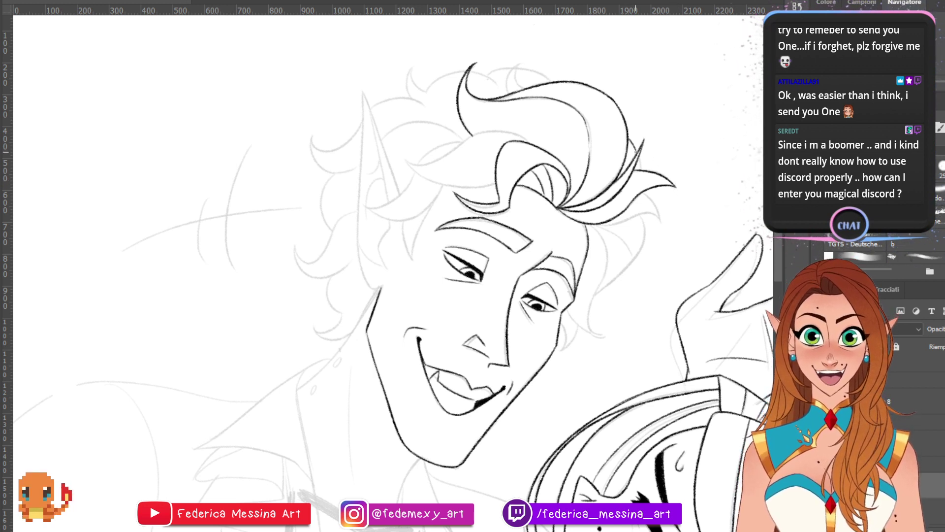
drag(628, 140, 641, 169)
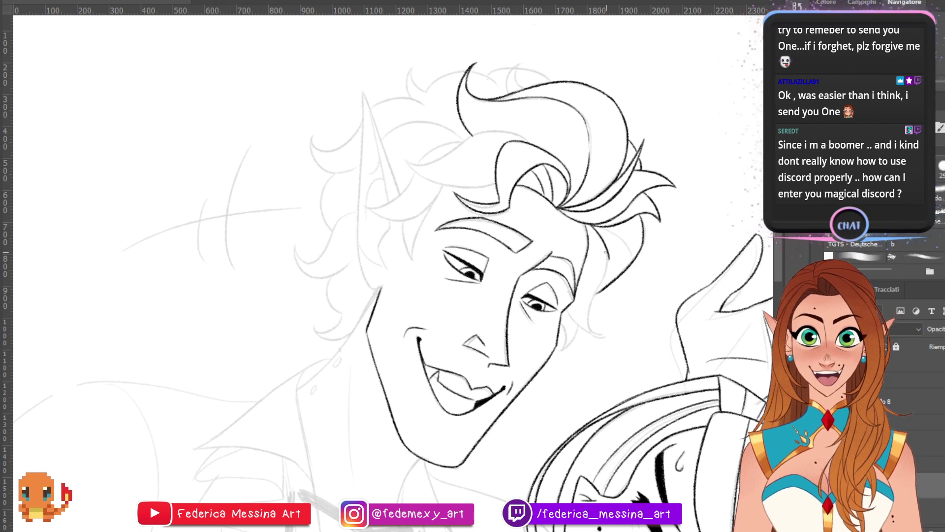
- Ink the lowest curls on the far side of the man's face, ending in pointed tips beside the cheek
key(ctrl+z)
mouse_move(592, 226)
mouse_down()
mouse_move(588, 315)
mouse_move(600, 321)
mouse_move(596, 312)
mouse_move(571, 316)
mouse_move(598, 333)
mouse_move(585, 304)
mouse_move(562, 324)
mouse_move(570, 344)
mouse_move(562, 349)
mouse_move(578, 324)
mouse_up()
key(ctrl+z)
key(ctrl+z)
key(ctrl+z)
key(ctrl+z)
key(ctrl+z)
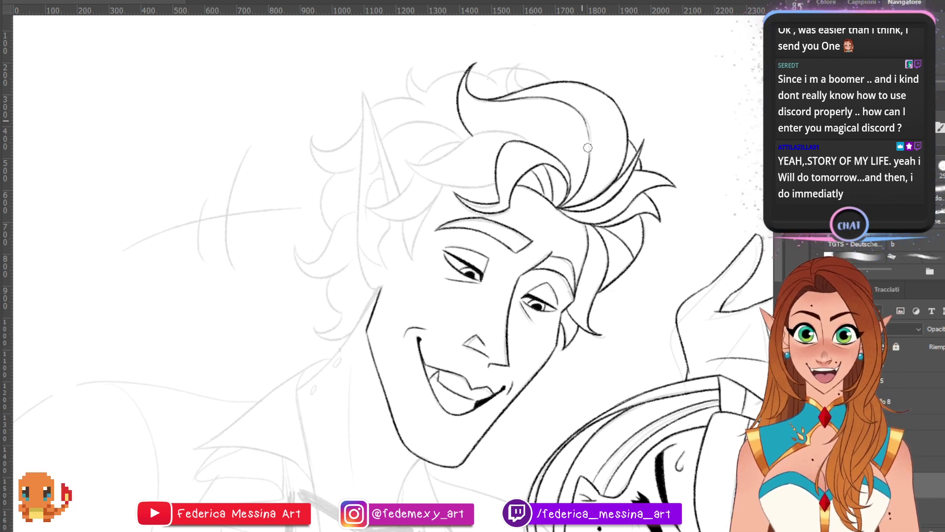
- Clean up the broken part of the quiff's inner contour and ink the small pointed tufts behind its upper outline
drag(585, 122, 589, 145)
key(ctrl+z)
mouse_move(504, 85)
mouse_down()
mouse_move(522, 63)
mouse_move(526, 90)
mouse_move(524, 62)
mouse_up()
key(ctrl+z)
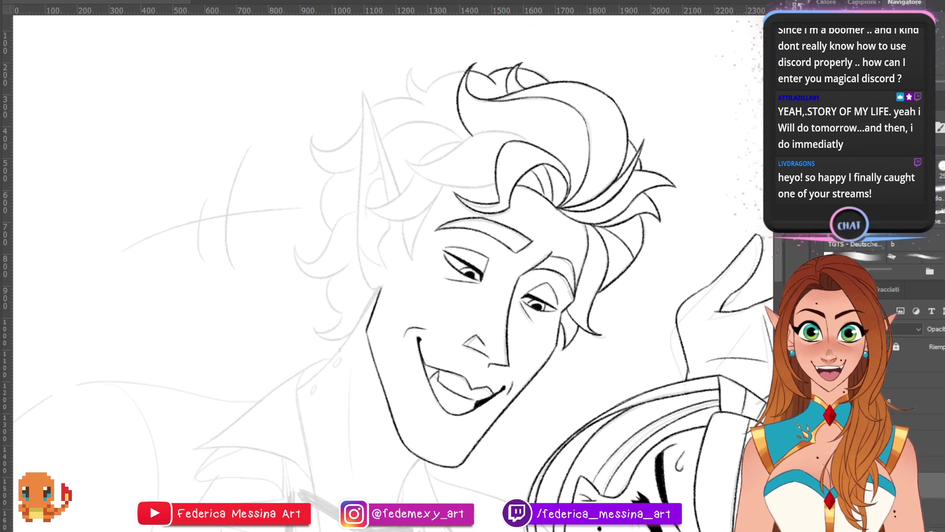
- Ink the crown outline from the quiff's tip back to the ear, including the pointed tuft in between
drag(428, 89, 468, 71)
key(ctrl+z)
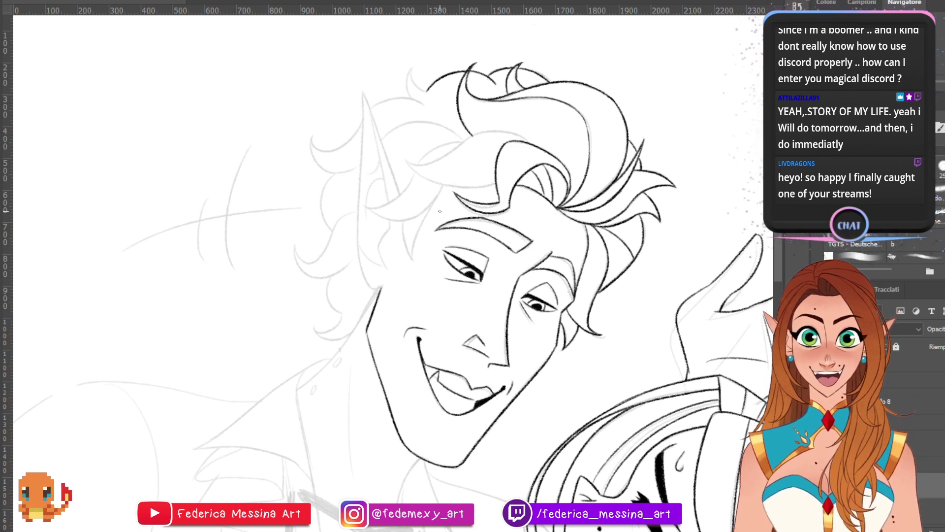
drag(413, 67, 427, 91)
key(ctrl+z)
key(ctrl+z)
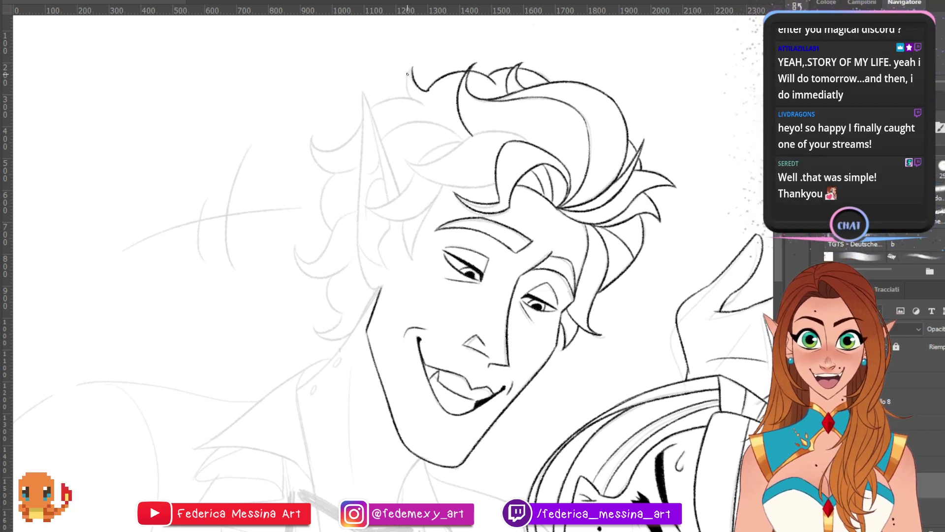
drag(413, 68, 410, 97)
key(ctrl+z)
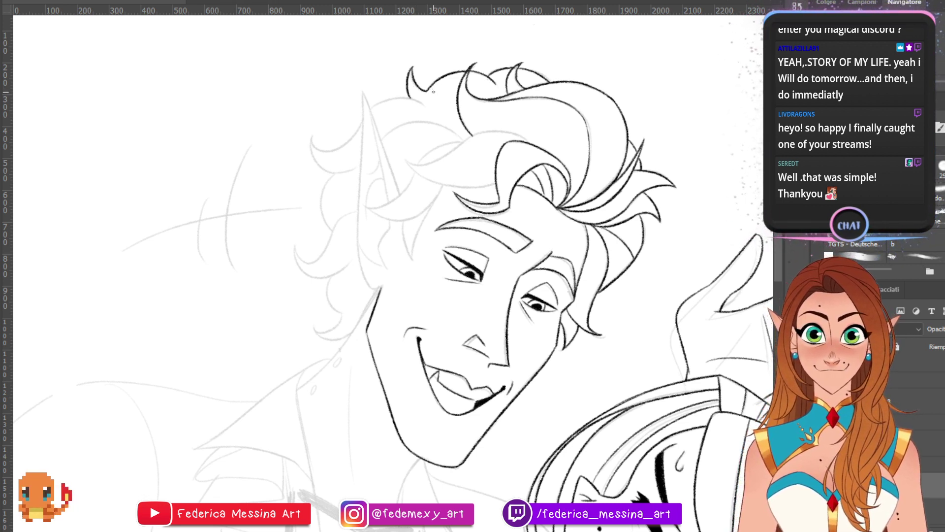
mouse_move(373, 110)
mouse_down()
mouse_move(391, 100)
mouse_move(427, 105)
mouse_move(408, 97)
mouse_move(427, 108)
mouse_up()
key(ctrl+z)
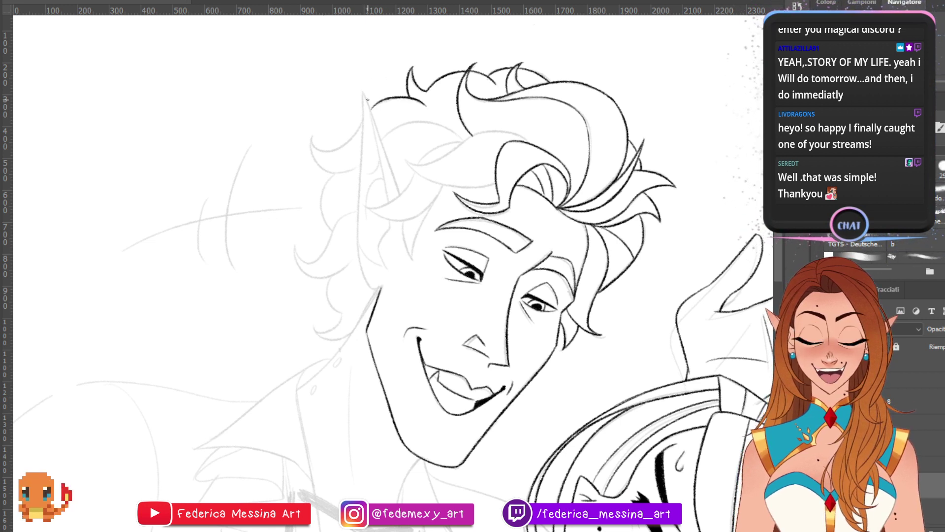
- Ink the outline of the man's long pointed ear from its tip down both sides to the jaw
drag(361, 85, 401, 201)
key(ctrl+z)
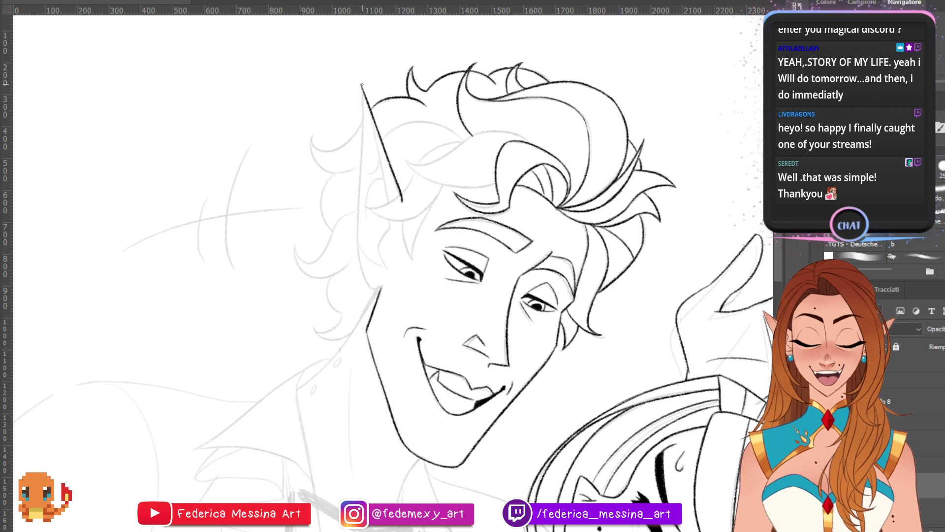
key(ctrl+z)
drag(361, 84, 352, 230)
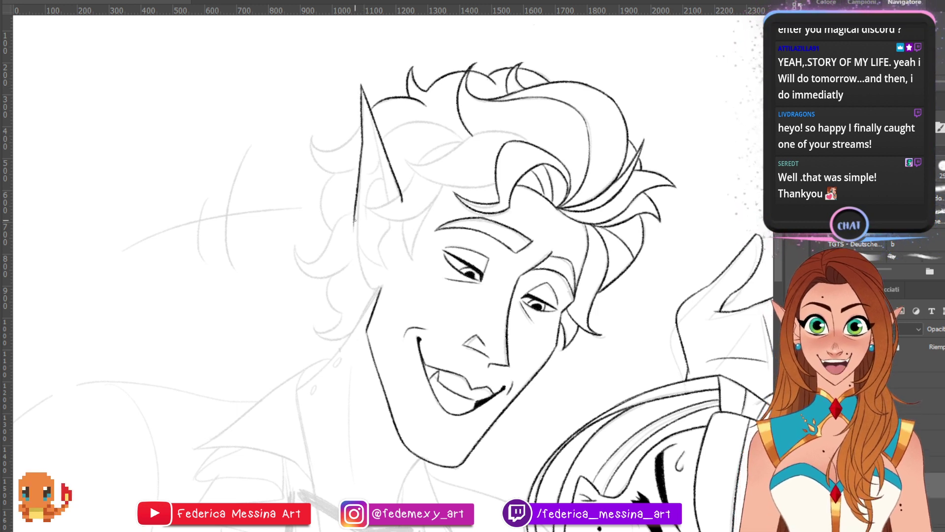
key(ctrl+z)
key(ctrl+z)
mouse_move(361, 83)
mouse_down()
mouse_move(361, 269)
mouse_move(357, 253)
mouse_move(374, 284)
mouse_up()
key(ctrl+z)
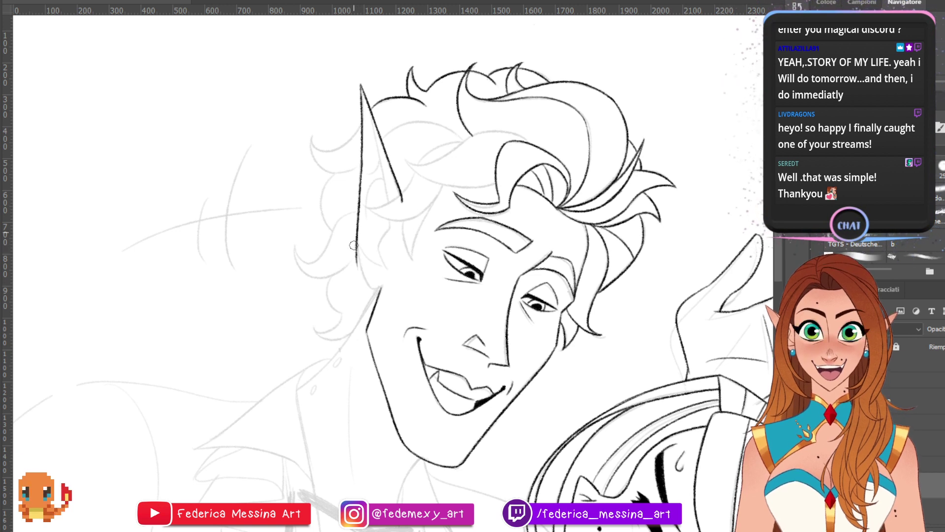
key(ctrl+z)
mouse_move(357, 240)
mouse_down()
mouse_move(367, 284)
mouse_move(380, 288)
mouse_up()
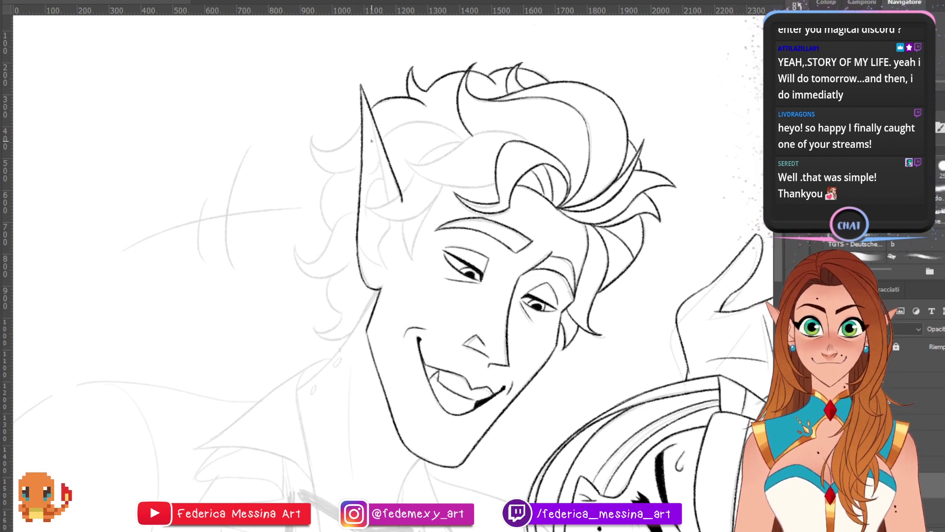
- Ink the inner fold line of the man's pointed ear, running down from near its tip
mouse_move(372, 122)
mouse_down()
mouse_move(392, 207)
mouse_move(414, 178)
mouse_up()
key(ctrl+z)
key(ctrl+z)
key(ctrl+z)
key(ctrl+z)
- Ink the upper curve of the small hair lock that crosses the base of the man's ear
mouse_move(366, 205)
mouse_down()
mouse_move(406, 189)
mouse_move(415, 175)
mouse_up()
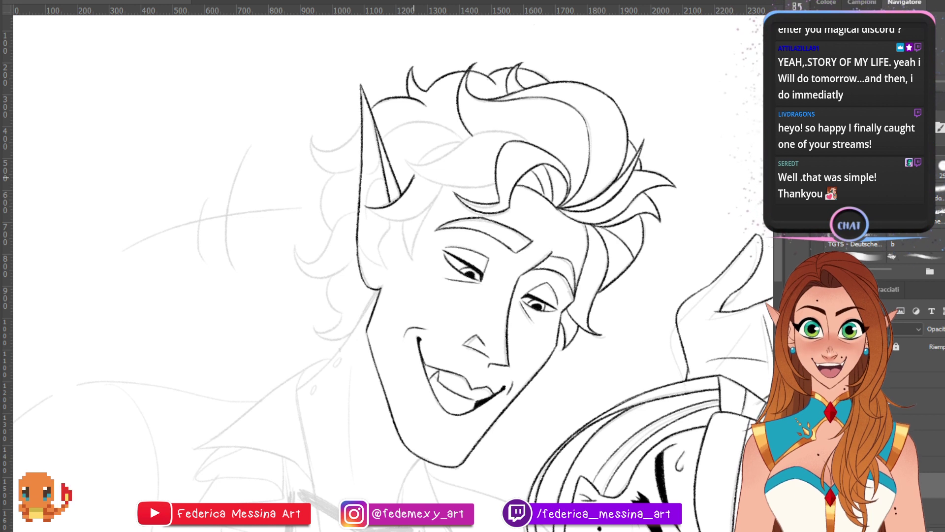
key(ctrl+z)
key(ctrl+z)
drag(366, 205, 412, 183)
key(ctrl+z)
drag(368, 206, 415, 173)
key(ctrl+z)
key(ctrl+z)
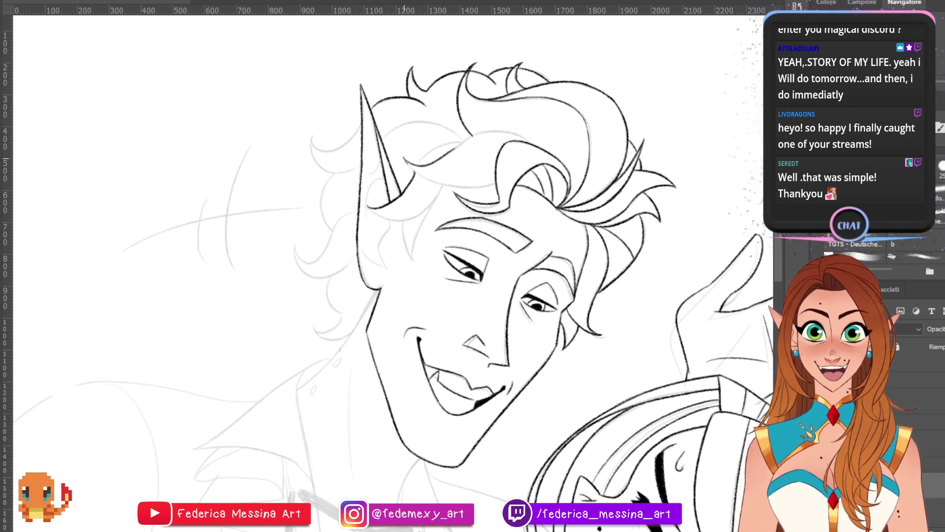
- Ink the lower contour of the side-swept lock, from its pointed tip near the ear to the forelock
key(ctrl+z)
mouse_move(406, 161)
mouse_down()
mouse_move(443, 187)
mouse_move(477, 188)
mouse_up()
key(ctrl+z)
key(ctrl+z)
drag(405, 161, 463, 185)
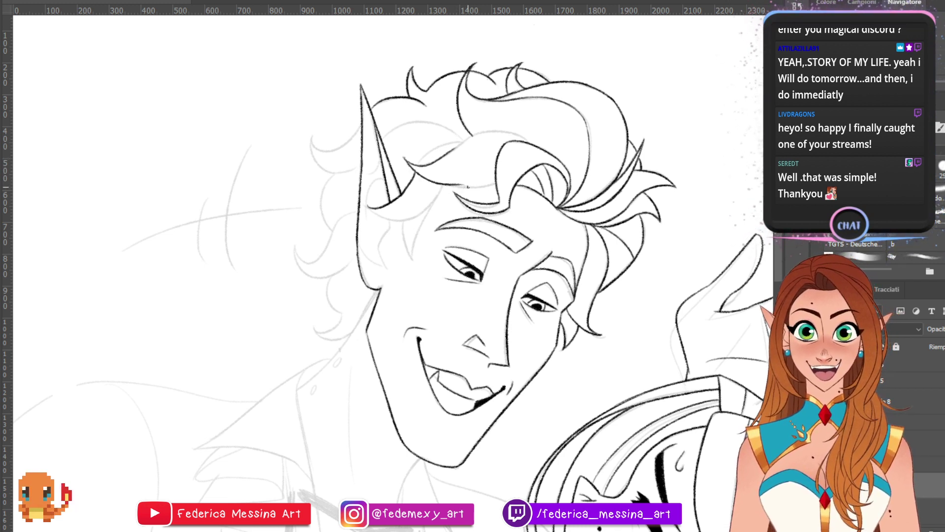
key(ctrl+z)
drag(406, 162, 459, 186)
key(ctrl+z)
key(ctrl+z)
drag(404, 160, 468, 187)
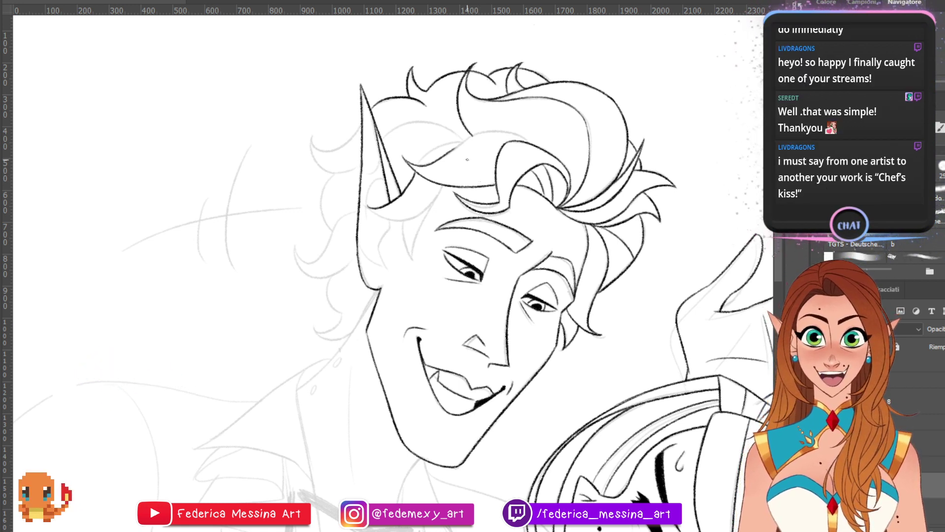
- Ink the upper contour and inner line of the side-swept lock, plus the rounded lock behind it toward the ear
mouse_move(454, 148)
mouse_down()
mouse_move(500, 129)
mouse_move(528, 142)
mouse_up()
key(ctrl+z)
key(ctrl+z)
key(ctrl+z)
key(ctrl+z)
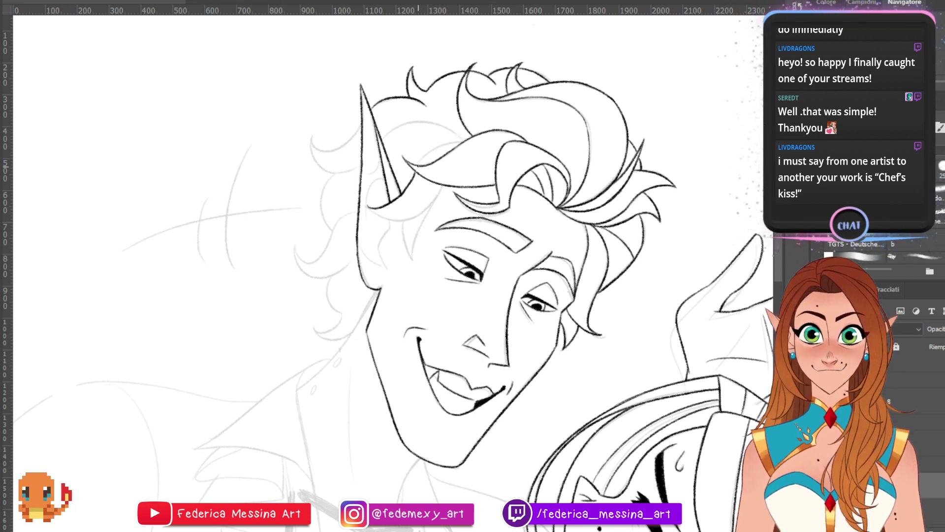
drag(418, 168, 465, 140)
drag(380, 142, 454, 129)
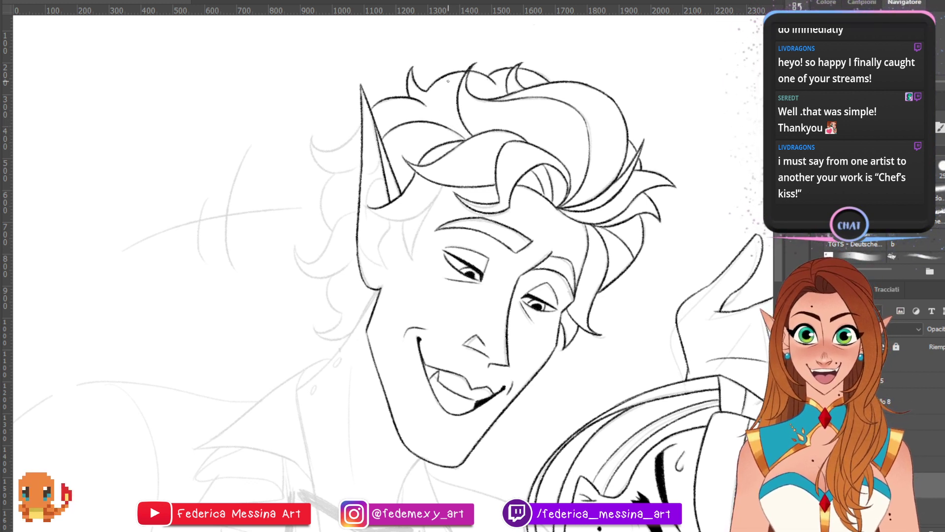
- Ink the curled, pointed tuft of hair sticking out behind the upper part of the man's ear
drag(313, 135, 359, 134)
key(ctrl+z)
key(ctrl+z)
key(ctrl+z)
key(ctrl+z)
mouse_move(340, 147)
mouse_down()
mouse_move(361, 126)
mouse_move(323, 166)
mouse_move(341, 174)
mouse_move(315, 133)
mouse_up()
key(ctrl+z)
drag(335, 173, 345, 172)
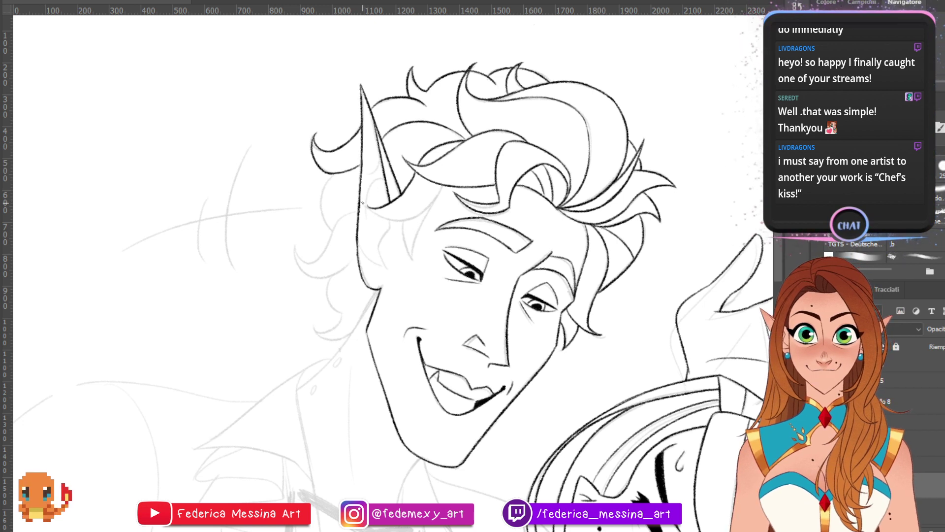
- Ink the lower curve of the lock in front of the ear, sweeping from its tip up to the temple
mouse_move(365, 200)
mouse_down()
mouse_move(387, 178)
mouse_move(372, 209)
mouse_move(419, 219)
mouse_move(436, 197)
mouse_up()
key(ctrl+z)
mouse_move(368, 207)
mouse_down()
mouse_move(445, 196)
mouse_move(437, 204)
mouse_up()
key(e)
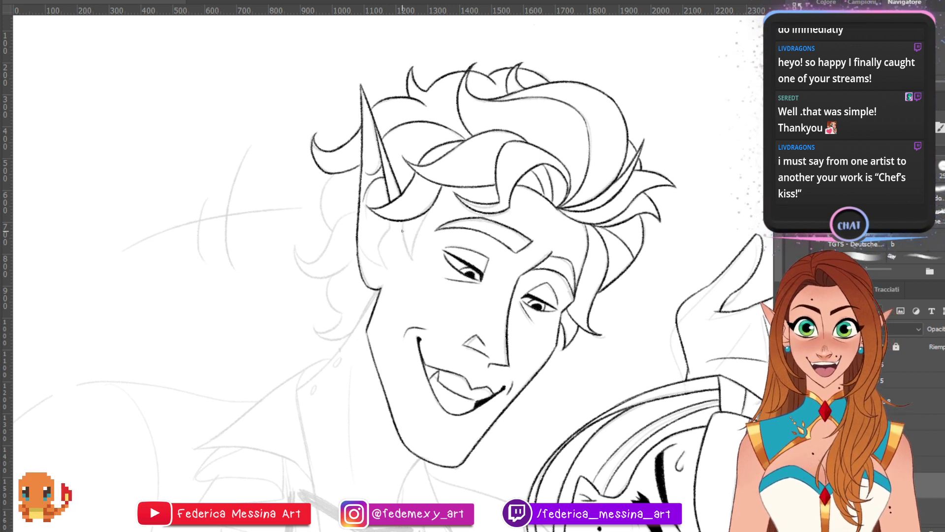
- Ink the pointed sideburn lock between the man's ear and his brow with two converging curved strokes
drag(403, 221, 416, 267)
key(ctrl+z)
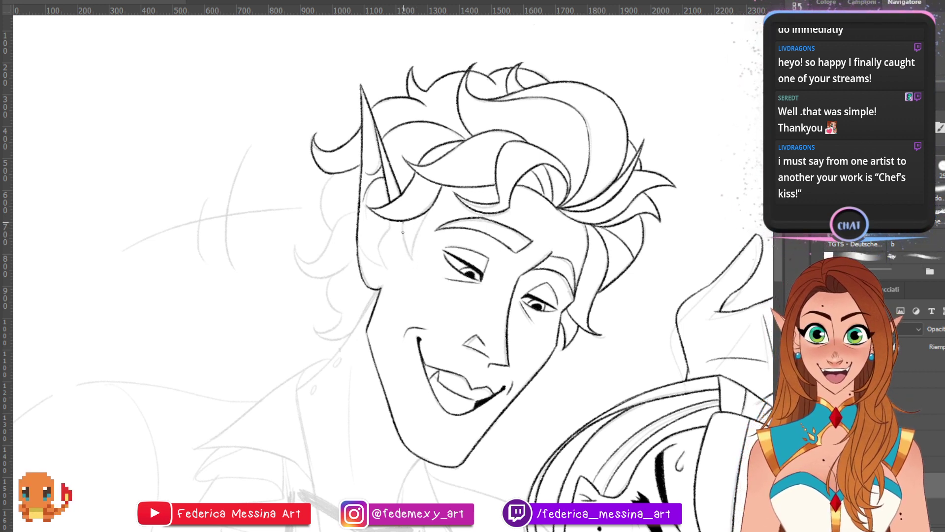
mouse_move(403, 223)
mouse_down()
mouse_move(416, 263)
mouse_move(431, 210)
mouse_up()
key(ctrl+z)
drag(414, 260, 428, 211)
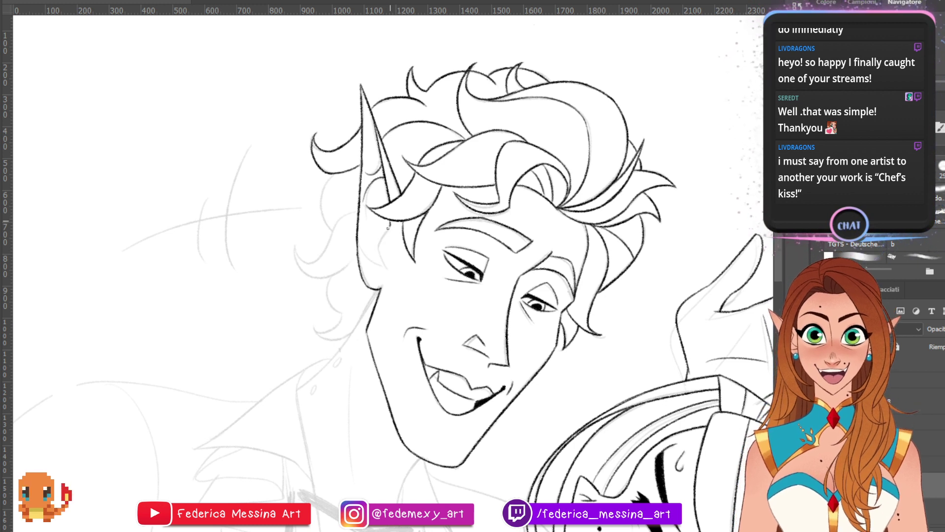
- Ink the inner contours of the man's ear, with the small fold near the cheek and the curve down to the lobe
drag(380, 245, 387, 266)
drag(359, 234, 386, 273)
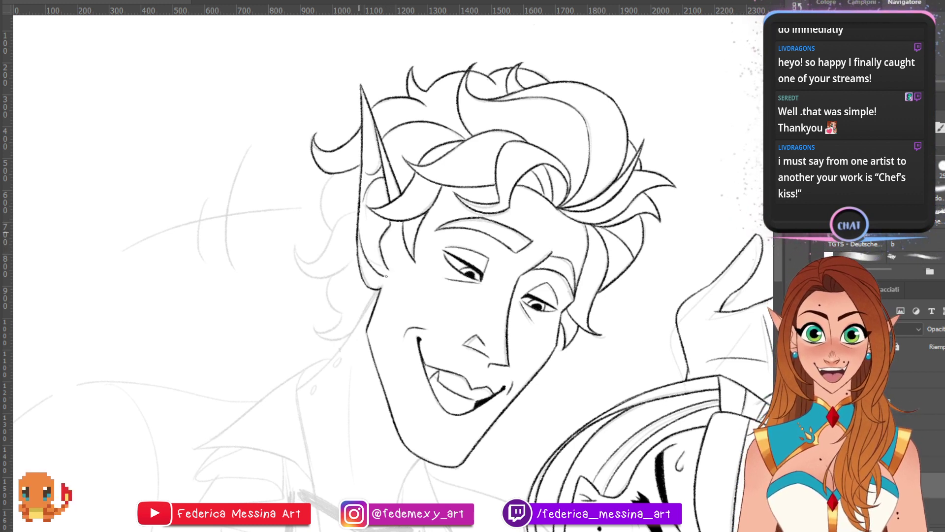
key(ctrl+z)
drag(357, 235, 384, 272)
drag(358, 232, 362, 273)
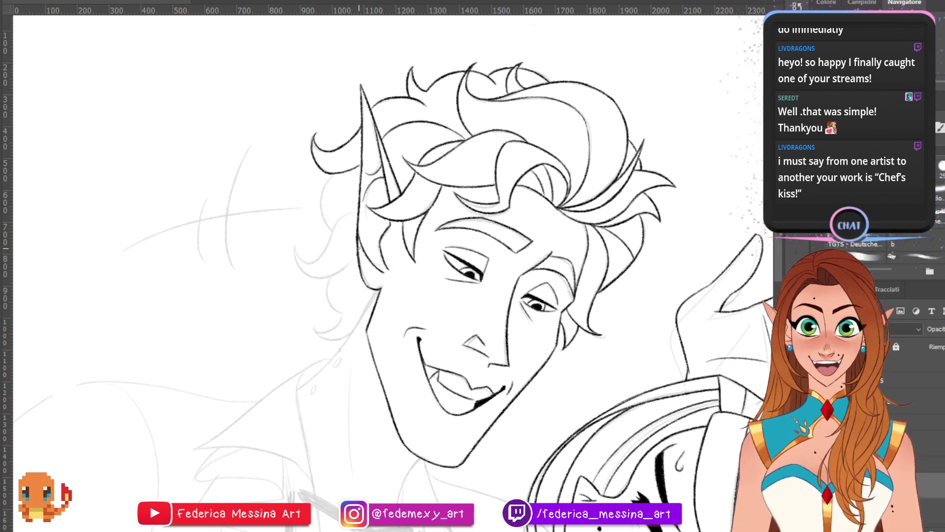
key(ctrl+z)
drag(358, 241, 368, 286)
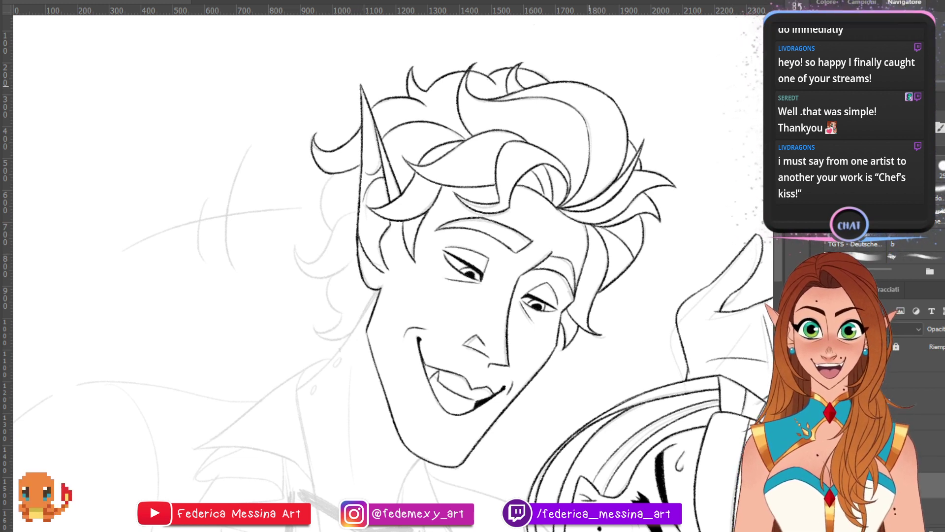
- Ink the rounded lock behind the man's ear and the upper contour of the curl beneath it
scroll(393, 273, down, 4)
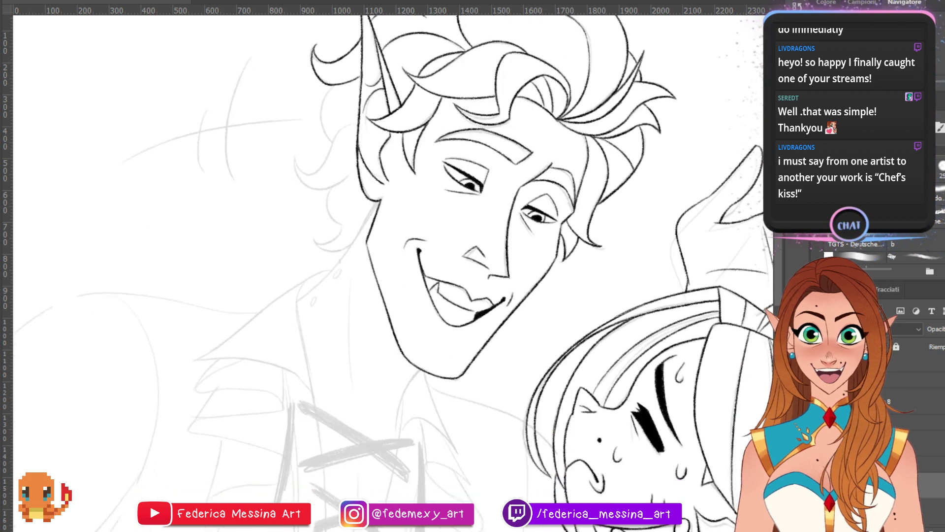
scroll(393, 274, up, 3)
drag(329, 150, 329, 205)
key(ctrl+z)
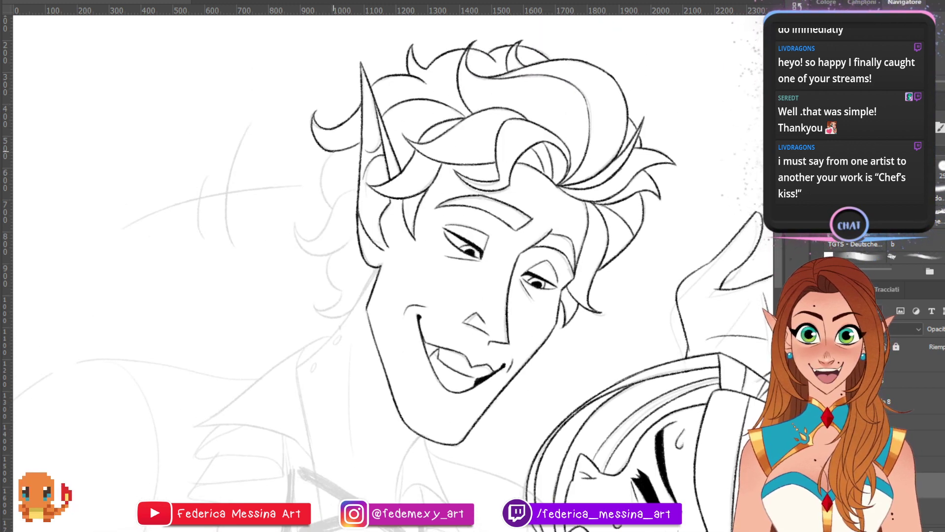
mouse_move(329, 150)
mouse_down()
mouse_move(320, 235)
mouse_move(341, 196)
mouse_up()
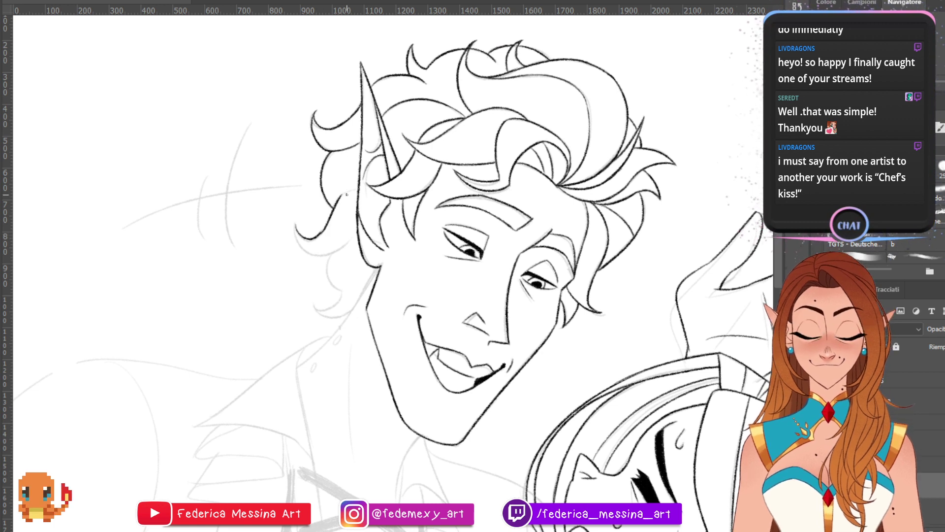
key(ctrl+z)
drag(318, 234, 360, 187)
key(ctrl+z)
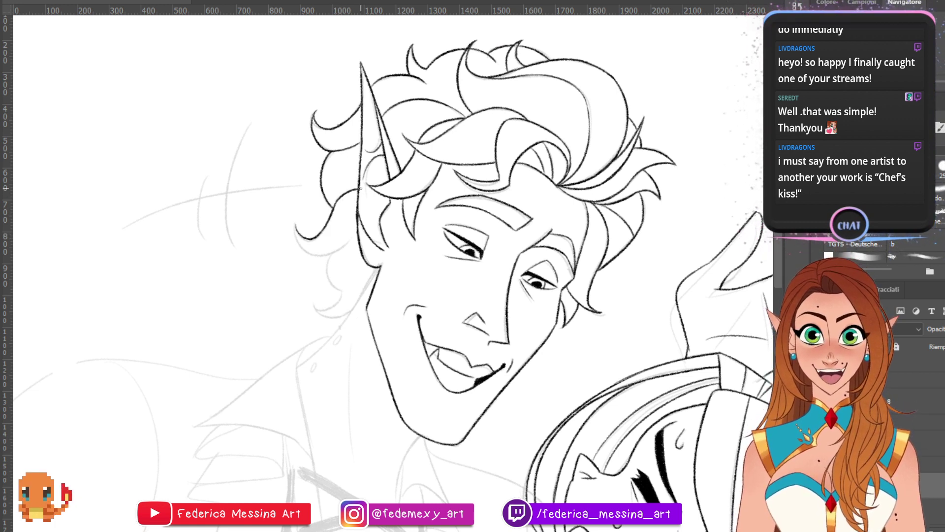
- Ink the underside of the curl behind the earlobe and the smaller flicked curl at the nape
mouse_move(294, 226)
mouse_down()
mouse_move(330, 241)
mouse_move(346, 235)
mouse_move(346, 293)
mouse_up()
key(ctrl+z)
key(ctrl+z)
drag(327, 252, 349, 318)
key(ctrl+z)
- Ink the back contour of the man's neck, curving from behind the jaw down to the shoulder
drag(375, 269, 297, 370)
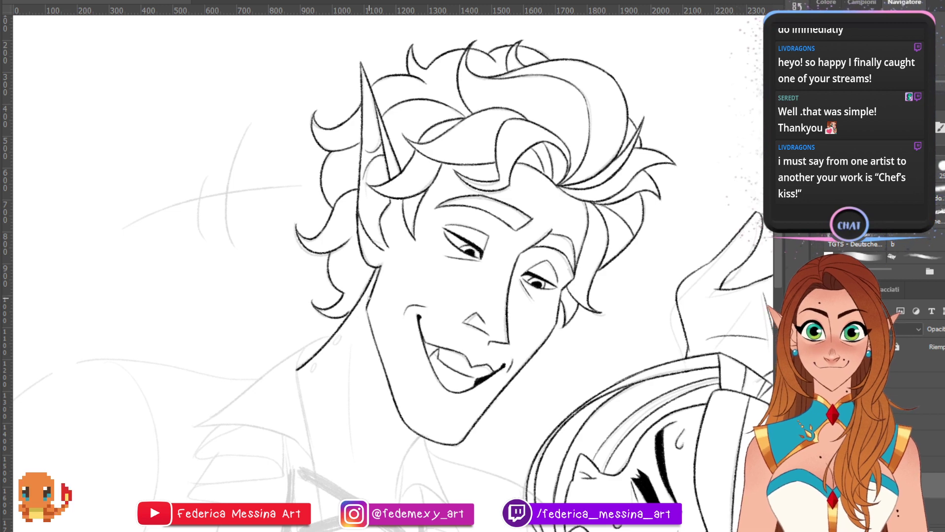
key(ctrl+z)
mouse_move(376, 268)
mouse_down()
mouse_move(293, 373)
mouse_move(373, 288)
mouse_move(283, 372)
mouse_up()
key(ctrl+z)
key(ctrl+z)
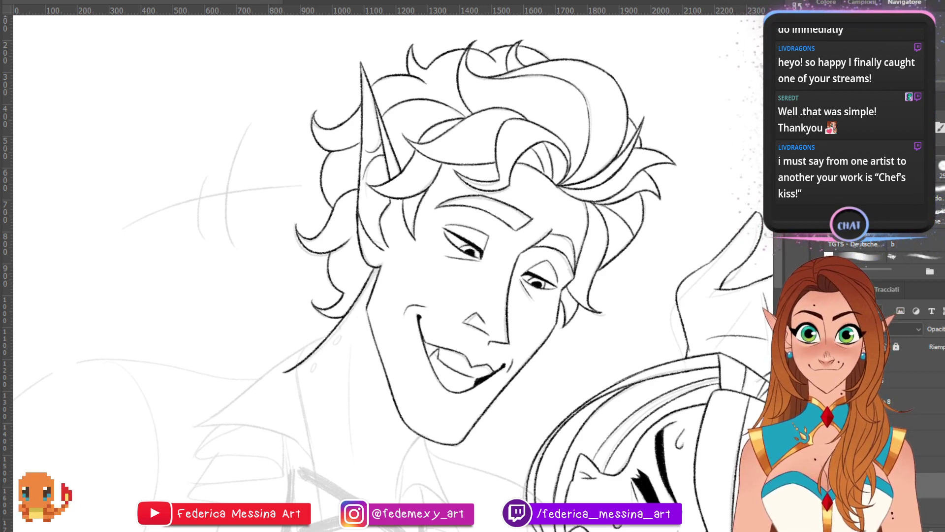
- Ink the front throat line below the man's chin and the long muscle line down the middle of his neck
scroll(393, 273, down, 4)
scroll(393, 273, up, 6)
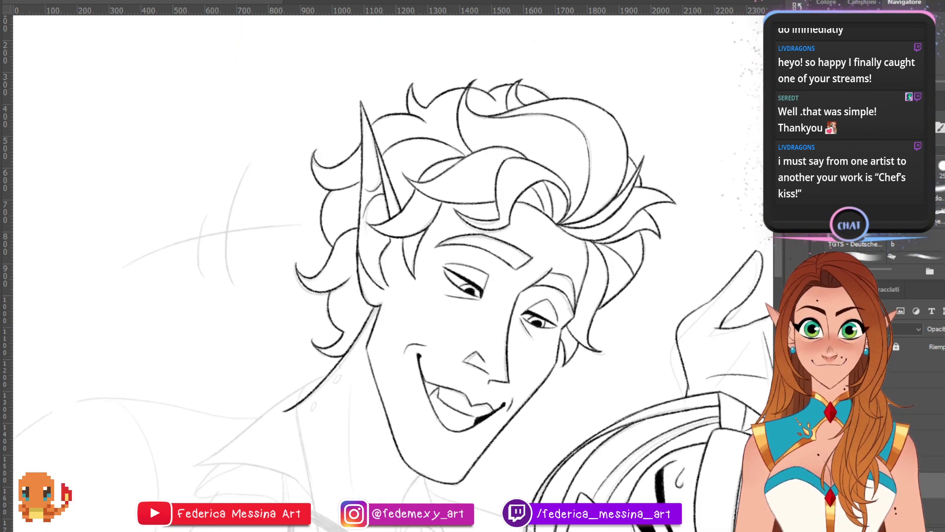
scroll(414, 189, down, 10)
drag(419, 178, 397, 233)
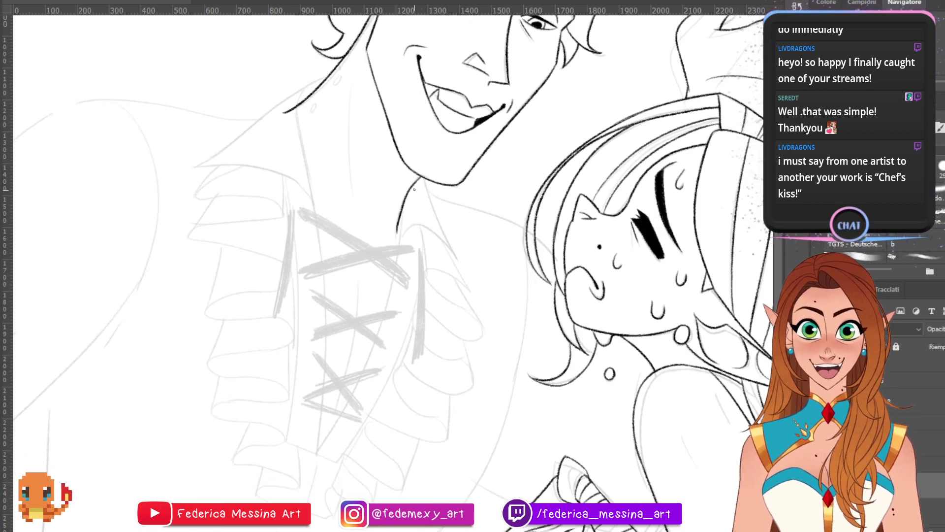
drag(350, 86, 358, 223)
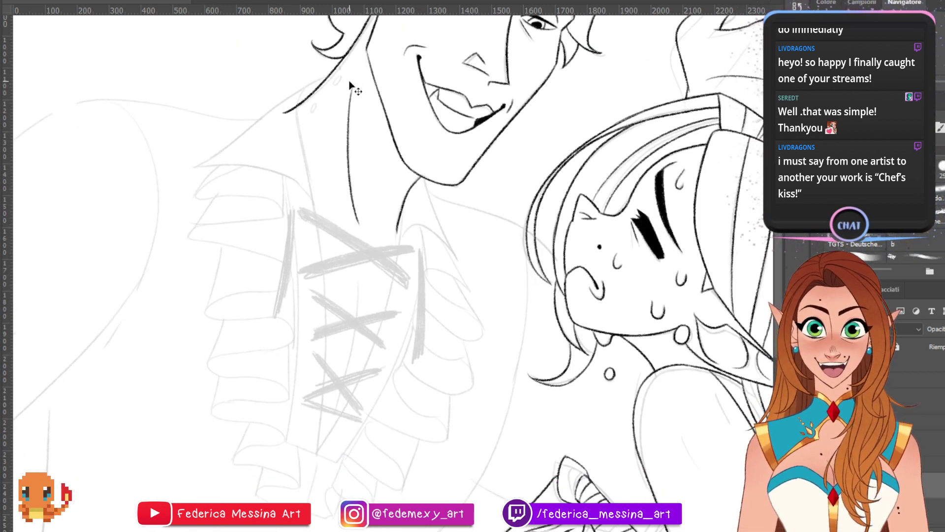
key(ctrl+z)
drag(350, 92, 360, 227)
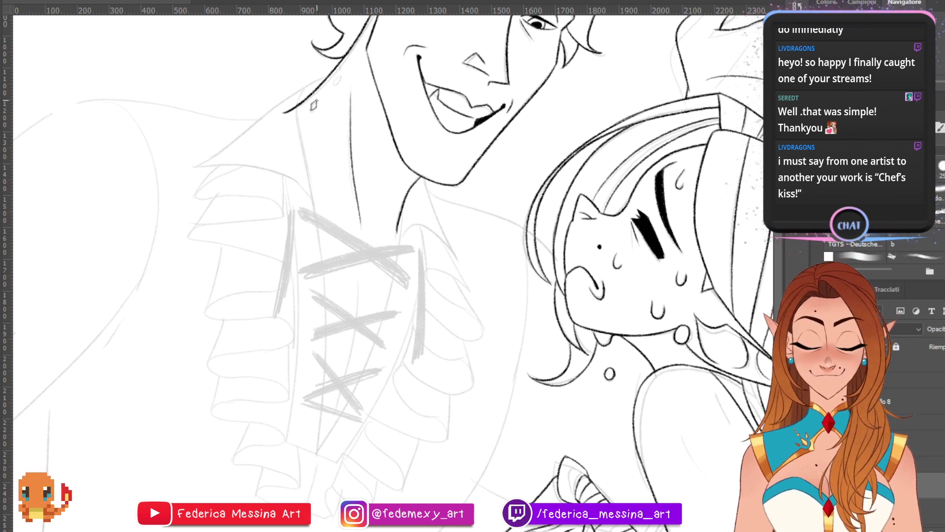
- Ink the small diamond marks on the man's neck and erase the overshooting end of the neck line at the collar
drag(338, 76, 337, 85)
key(e)
mouse_move(285, 116)
mouse_down()
mouse_move(291, 98)
mouse_move(322, 343)
mouse_up()
key(b)
key(ctrl+z)
key(ctrl+z)
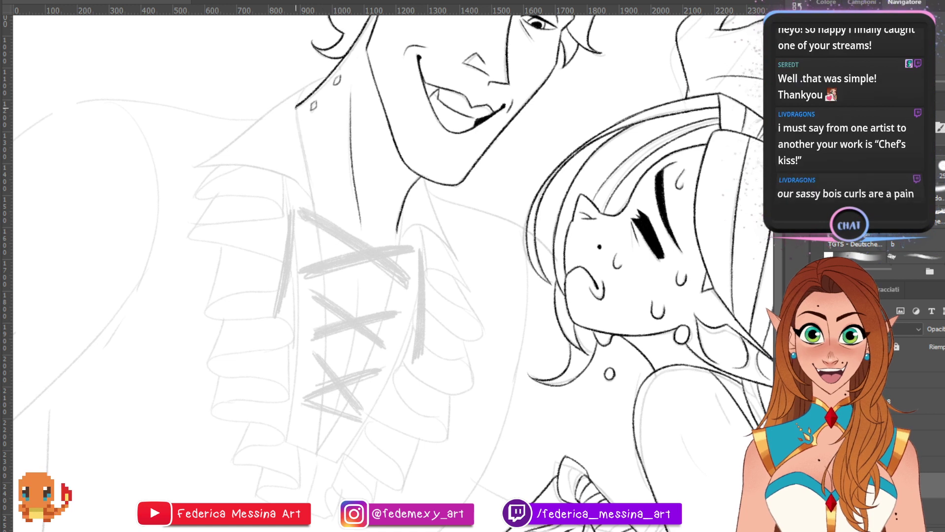
- Ink the edge of the shirt opening below the back of the neck, running down to the tip of the V
drag(297, 97, 325, 394)
key(e)
mouse_move(330, 328)
mouse_down()
mouse_move(312, 486)
mouse_move(324, 398)
mouse_move(318, 470)
mouse_move(308, 480)
mouse_up()
key(b)
key(ctrl+z)
key(ctrl+z)
- Ink the opposite edge of the shirt opening, curving from the throat line down to the tip of the V
mouse_move(404, 207)
mouse_down()
mouse_move(365, 365)
mouse_move(330, 419)
mouse_move(382, 332)
mouse_move(329, 444)
mouse_up()
key(ctrl+z)
key(ctrl+z)
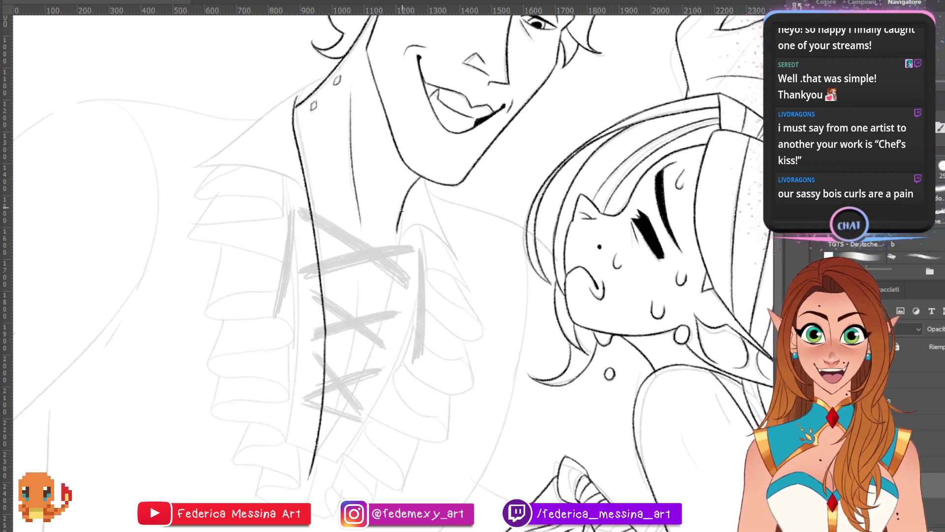
drag(402, 210, 305, 484)
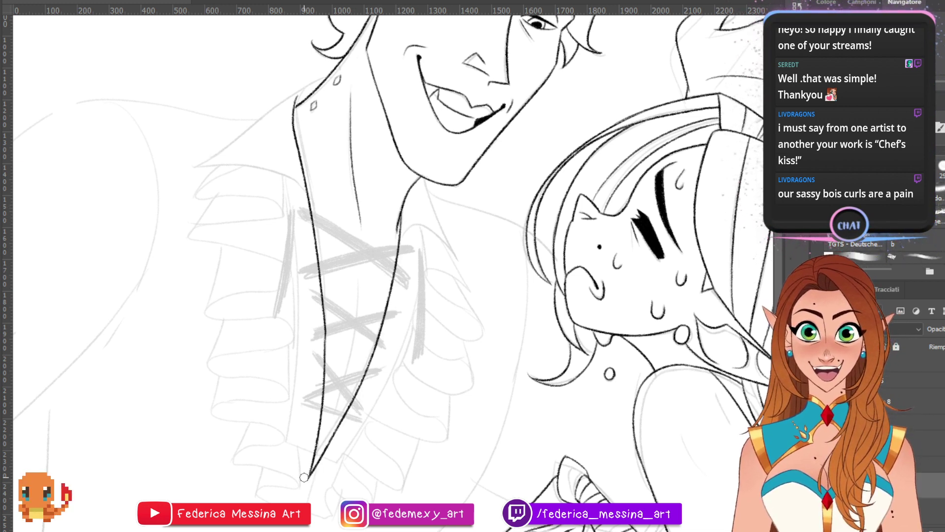
- Ink the large pointed collar flap over the shoulder, with its curved lower edge and slanted upper edge reaching the neck
mouse_move(293, 179)
mouse_down()
mouse_move(197, 167)
mouse_move(298, 184)
mouse_up()
key(ctrl+z)
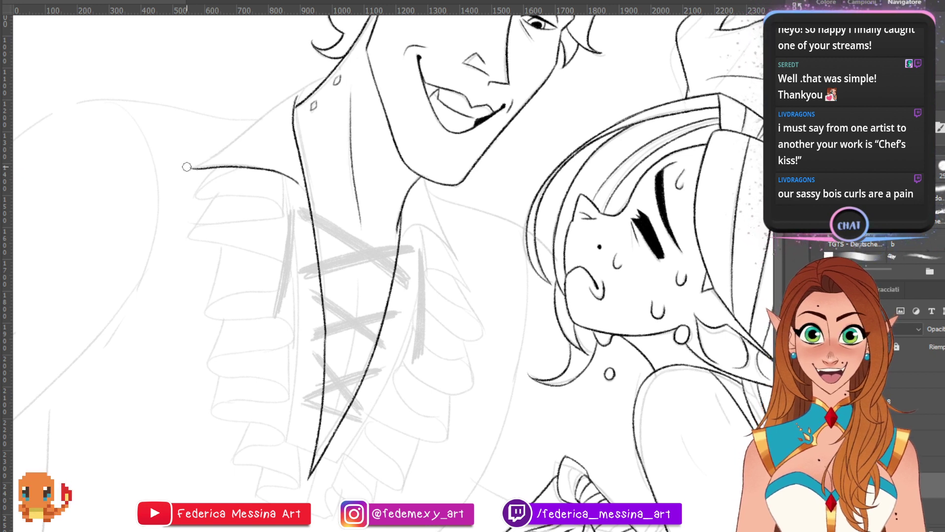
drag(192, 168, 250, 130)
key(ctrl+z)
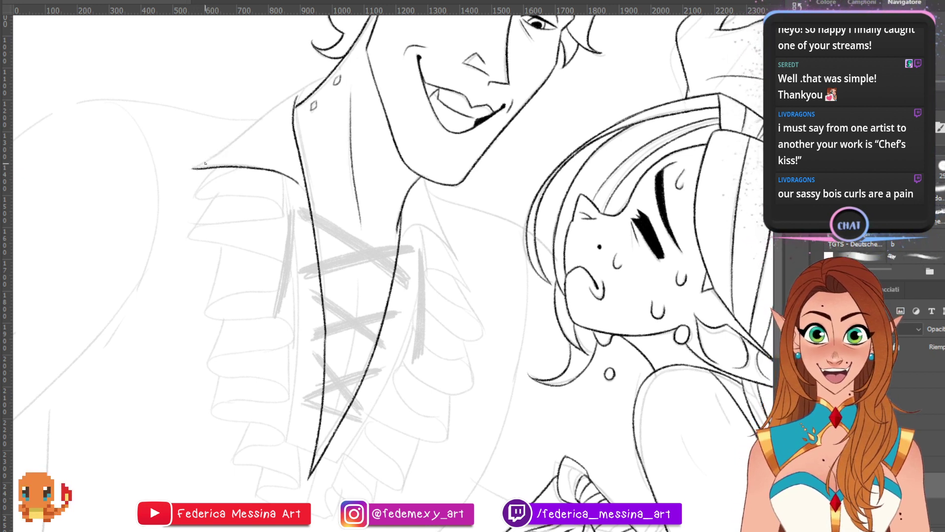
drag(193, 169, 299, 91)
key(ctrl+z)
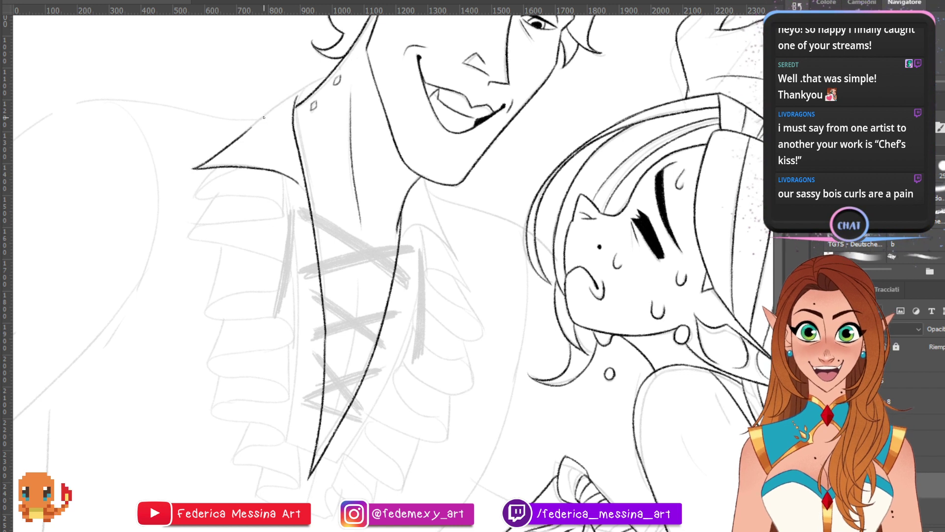
drag(247, 131, 303, 88)
key(ctrl+z)
mouse_move(246, 132)
mouse_down()
mouse_move(321, 83)
mouse_move(334, 98)
mouse_move(305, 87)
mouse_move(320, 81)
mouse_up()
key(ctrl+z)
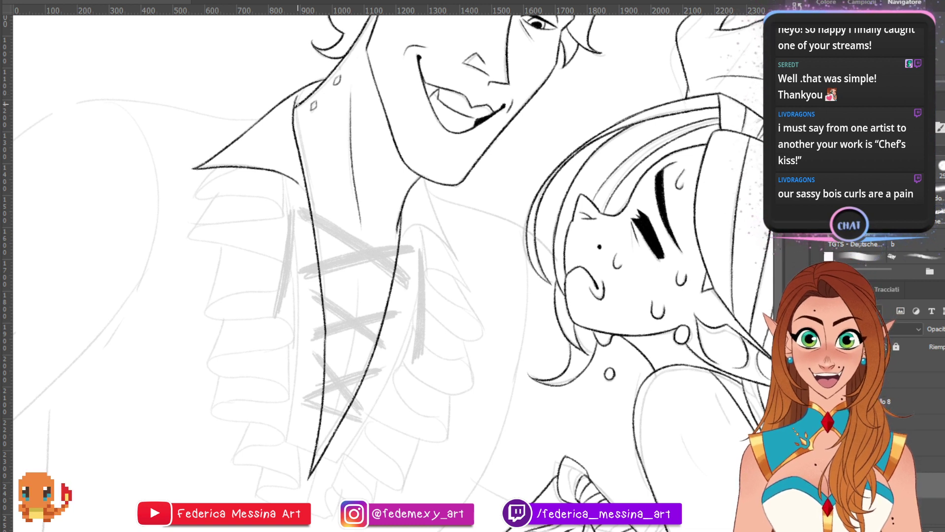
drag(298, 185, 302, 186)
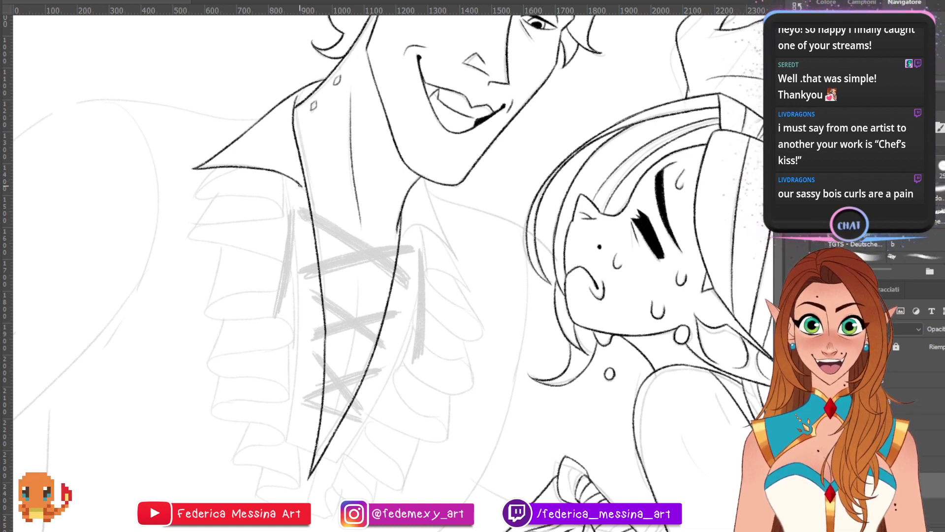
- Ink the small pointed collar flap below the chin, with an arched lower edge and a slanted outer edge
mouse_move(404, 235)
mouse_down()
mouse_move(430, 228)
mouse_move(420, 227)
mouse_move(459, 260)
mouse_up()
key(ctrl+z)
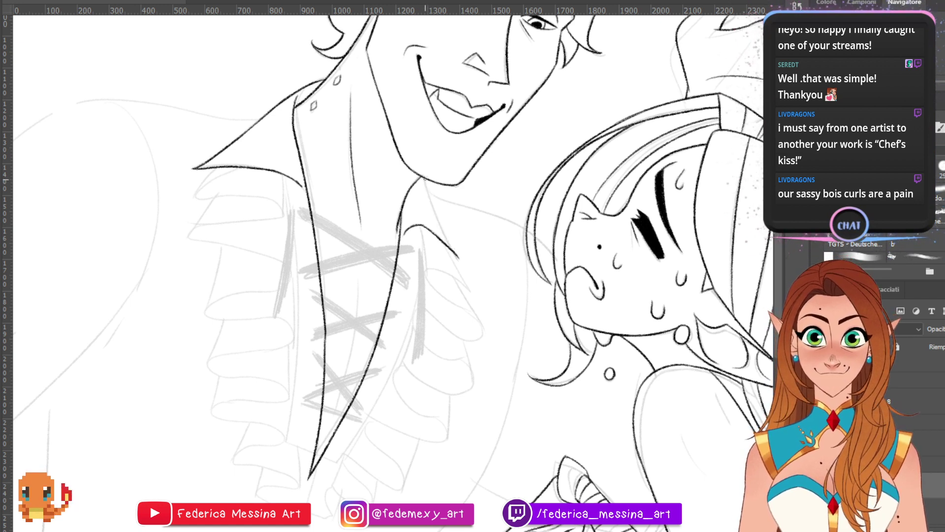
drag(424, 178, 457, 257)
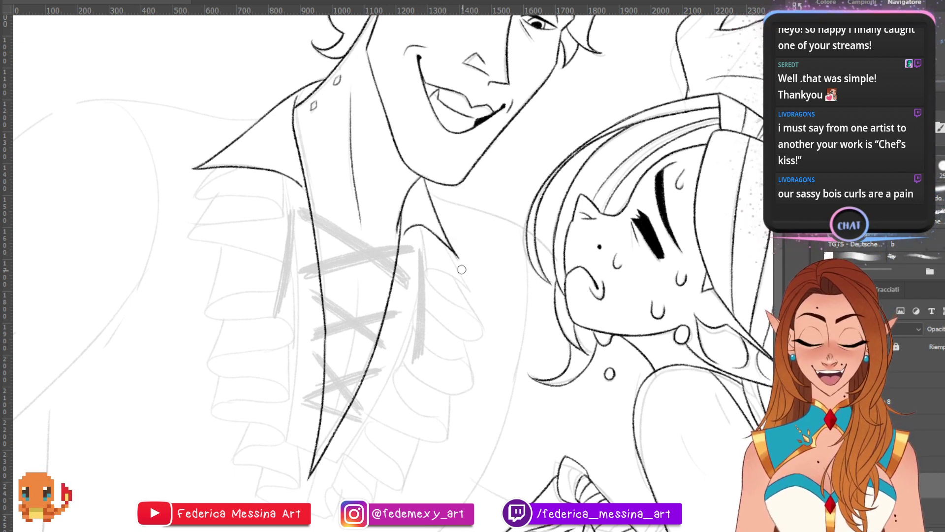
- Try to ink the long seam between the shirt opening and the ruffles under the large collar flap
scroll(461, 269, down, 5)
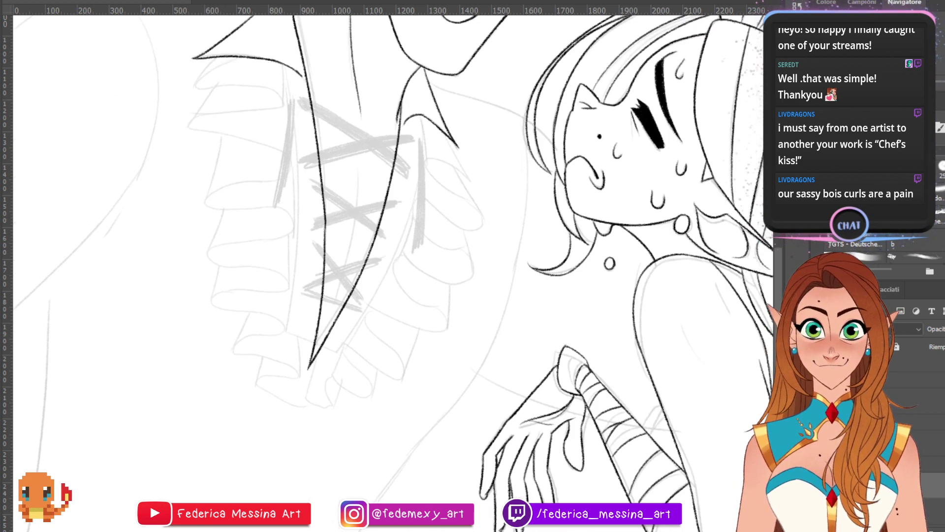
scroll(461, 269, up, 3)
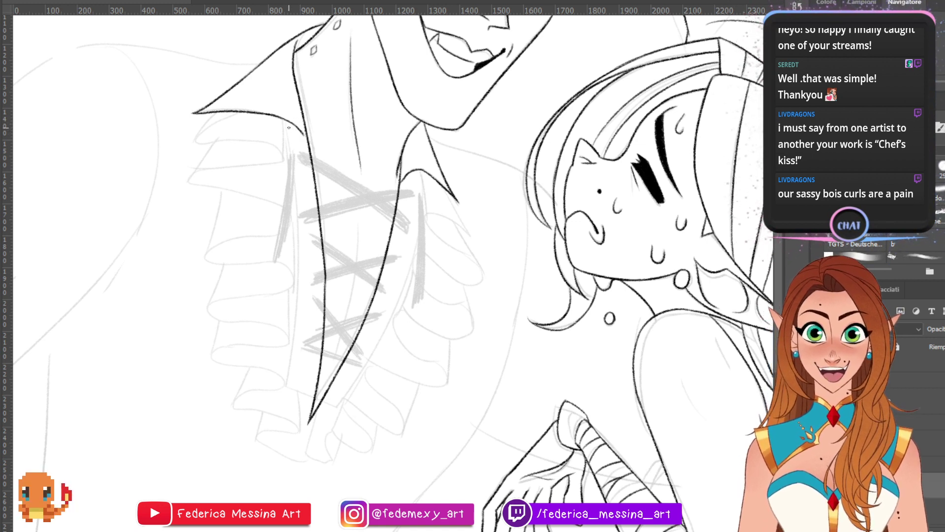
drag(284, 121, 297, 232)
key(ctrl+z)
drag(284, 122, 290, 356)
key(ctrl+z)
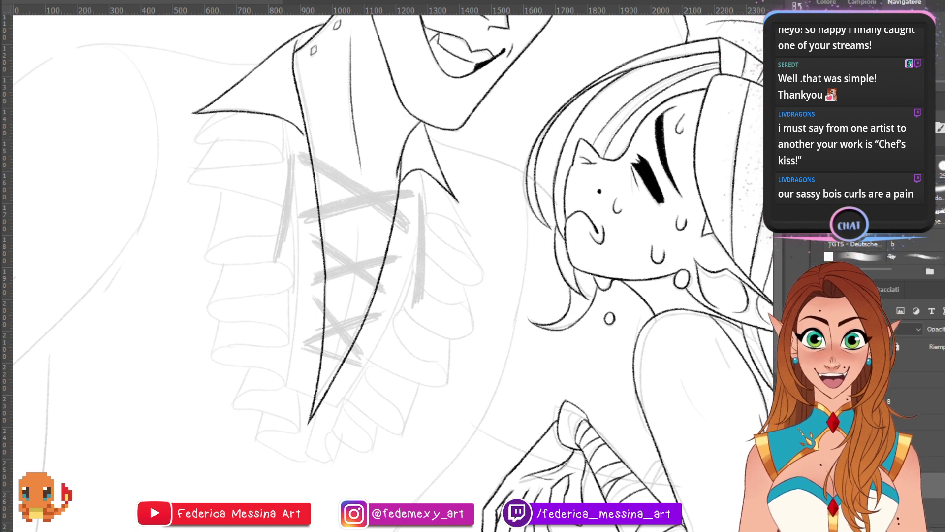
scroll(393, 274, down, 5)
scroll(393, 274, up, 8)
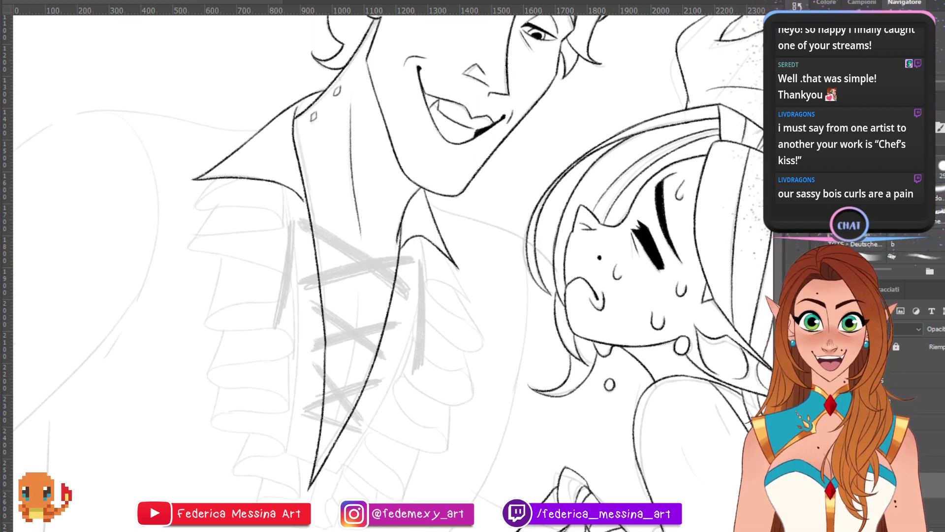
scroll(373, 273, down, 1)
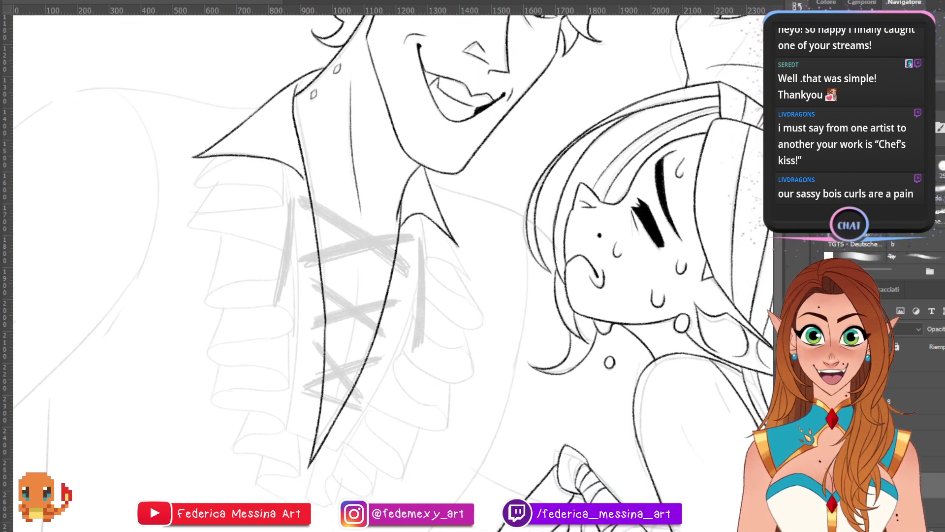
- Ink the first thick diagonal lace of the top crossing, sloping down across the shirt opening
mouse_move(305, 200)
mouse_down()
mouse_move(389, 261)
mouse_move(327, 214)
mouse_move(382, 247)
mouse_up()
key(ctrl+z)
key(ctrl+z)
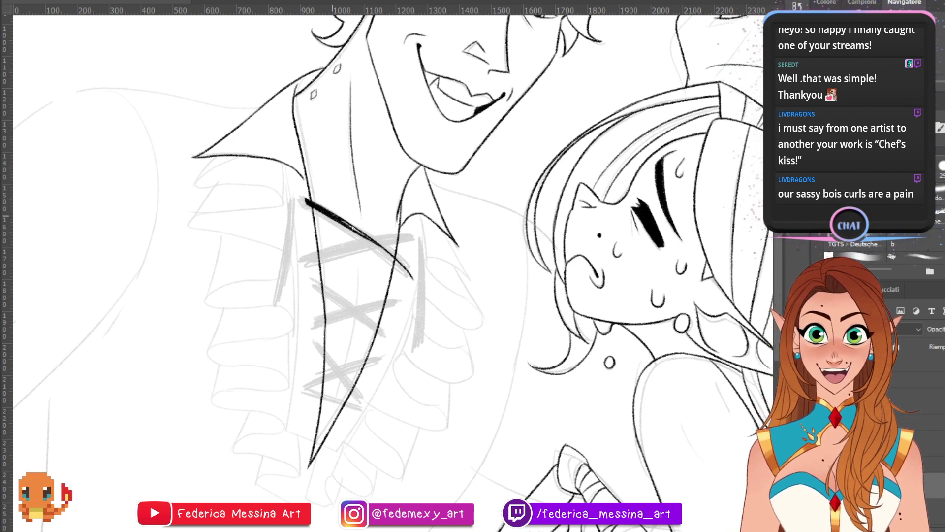
drag(336, 216, 400, 269)
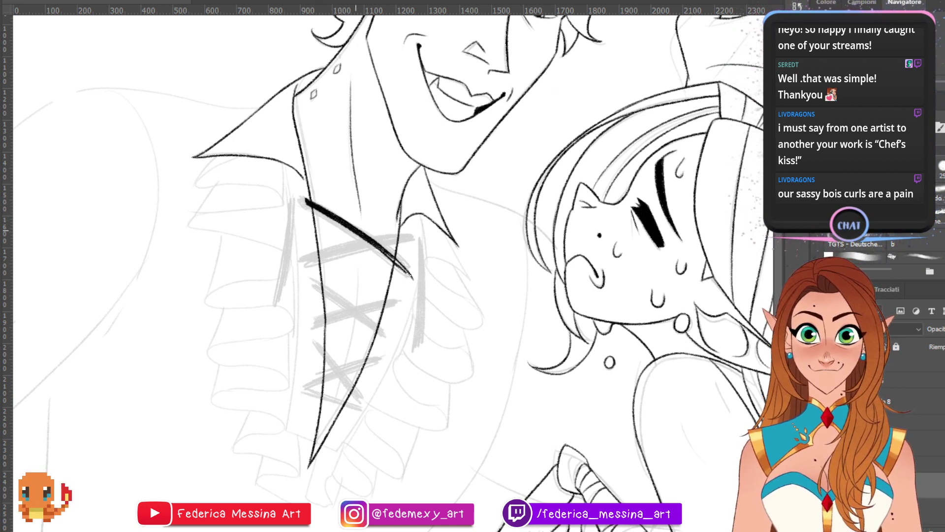
drag(366, 240, 412, 287)
key(e)
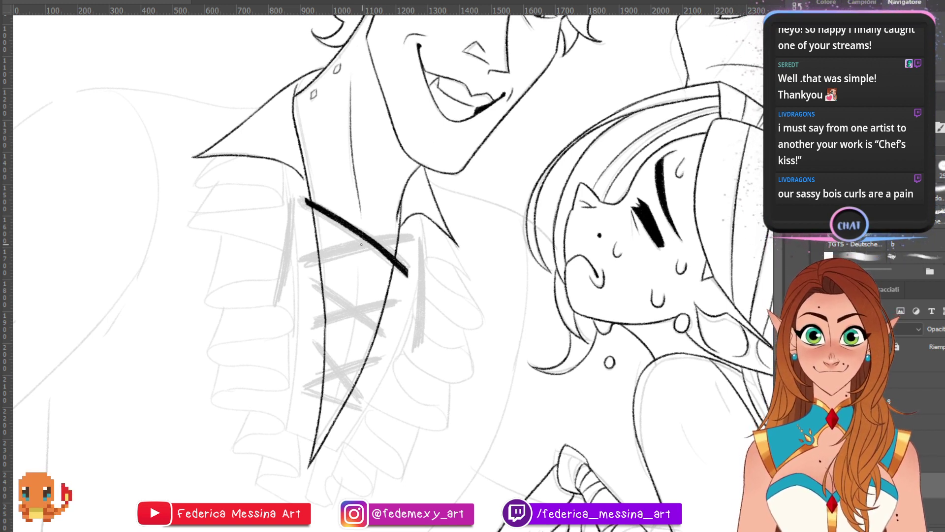
key(ctrl+z)
- Ink the second thick lace of the top crossing, rising across the first one to complete the X
drag(324, 249, 416, 234)
key(ctrl+z)
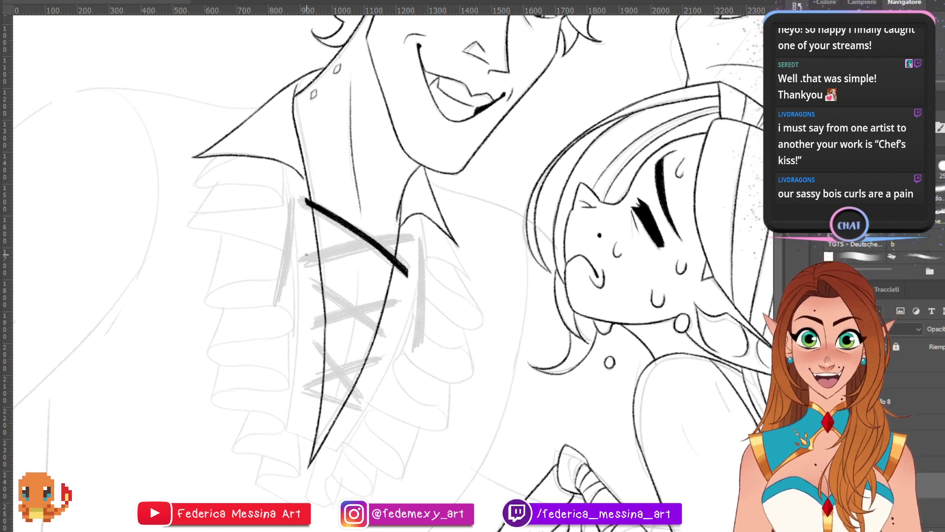
drag(306, 254, 417, 233)
drag(306, 255, 413, 235)
mouse_move(375, 240)
mouse_down()
mouse_move(418, 234)
mouse_move(394, 238)
mouse_up()
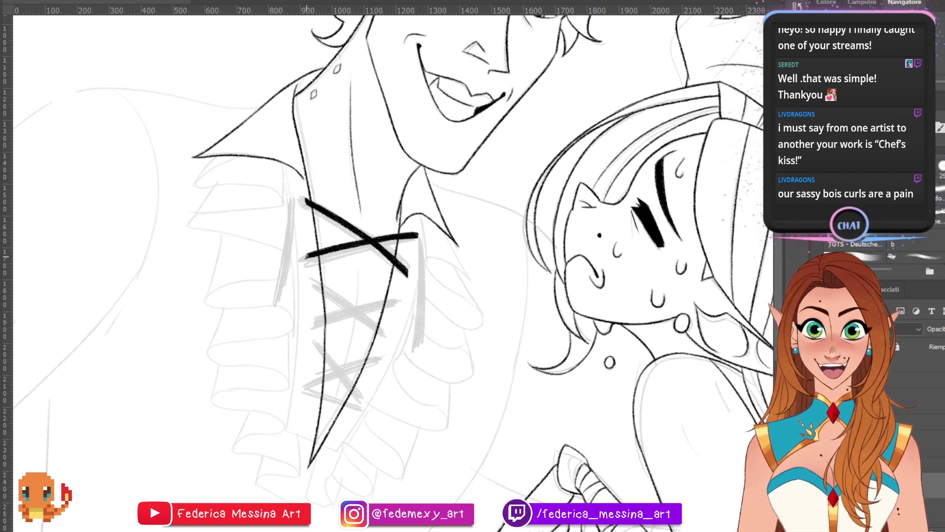
- Ink the first thick lace of the second crossing, sloping diagonally down across the shirt opening
drag(316, 281, 393, 332)
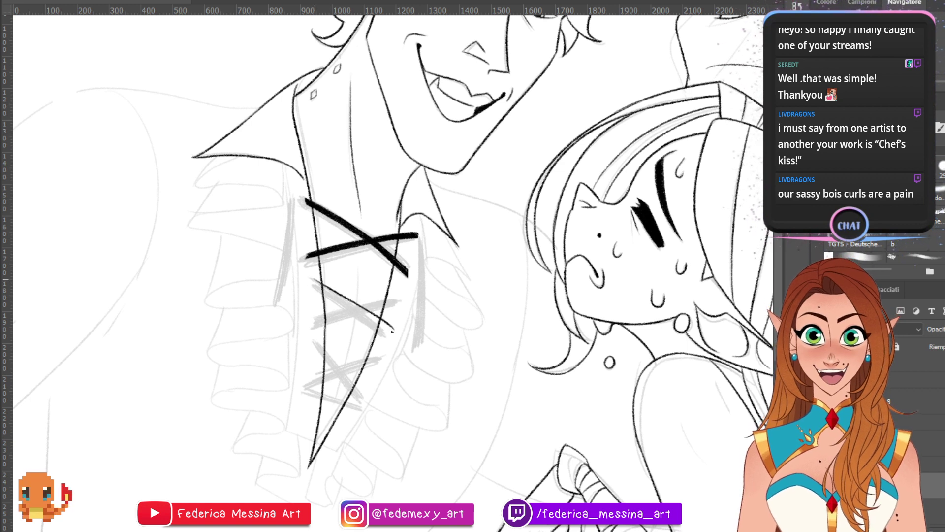
key(ctrl+z)
mouse_move(316, 281)
mouse_down()
mouse_move(392, 332)
mouse_move(337, 299)
mouse_up()
key(ctrl+z)
key(ctrl+z)
key(ctrl+z)
drag(316, 281, 385, 336)
drag(334, 294, 377, 328)
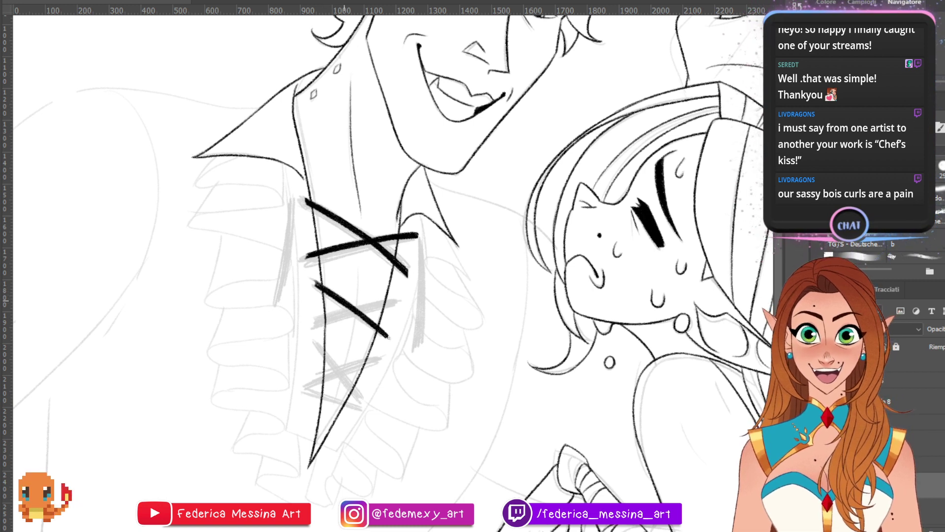
- Erase the rough ends of the inked laces to tidy their tips
key(e)
drag(312, 282, 317, 279)
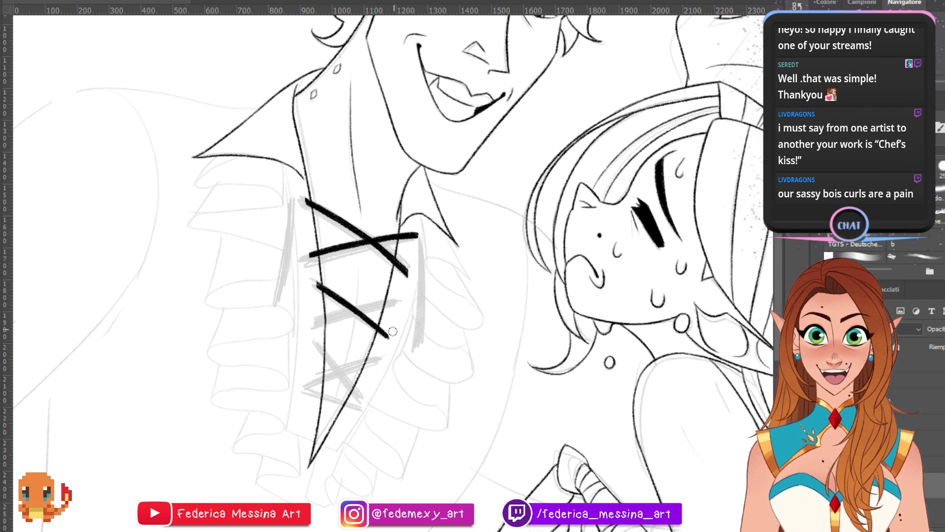
drag(392, 332, 387, 338)
- Ink the second thick lace of the middle crossing, rising gently across the first one to complete the X
key(b)
mouse_move(315, 317)
mouse_down()
mouse_move(403, 298)
mouse_move(391, 300)
mouse_up()
key(ctrl+z)
key(ctrl+z)
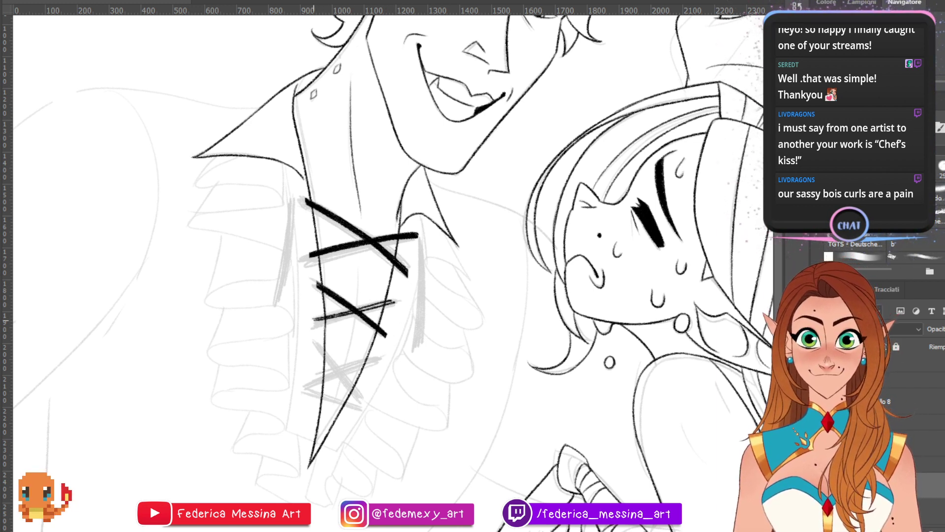
drag(314, 320, 394, 301)
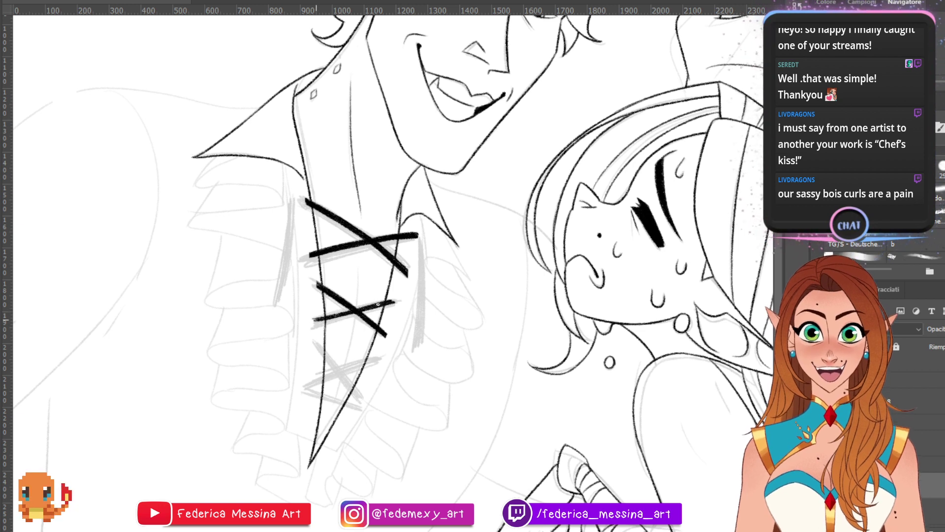
drag(319, 321, 396, 301)
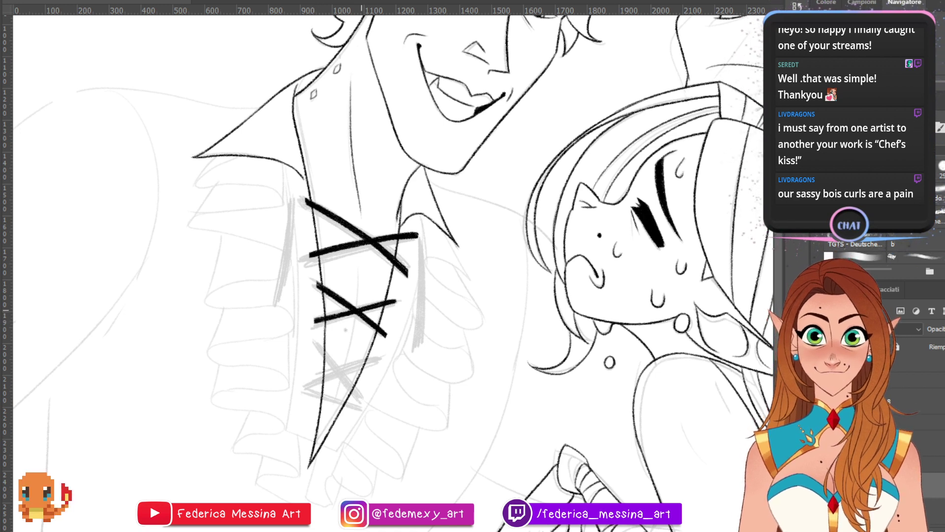
- Ink the third X of thick laces and a short single lace below it, near the point of the shirt opening
drag(316, 343, 361, 404)
key(ctrl+z)
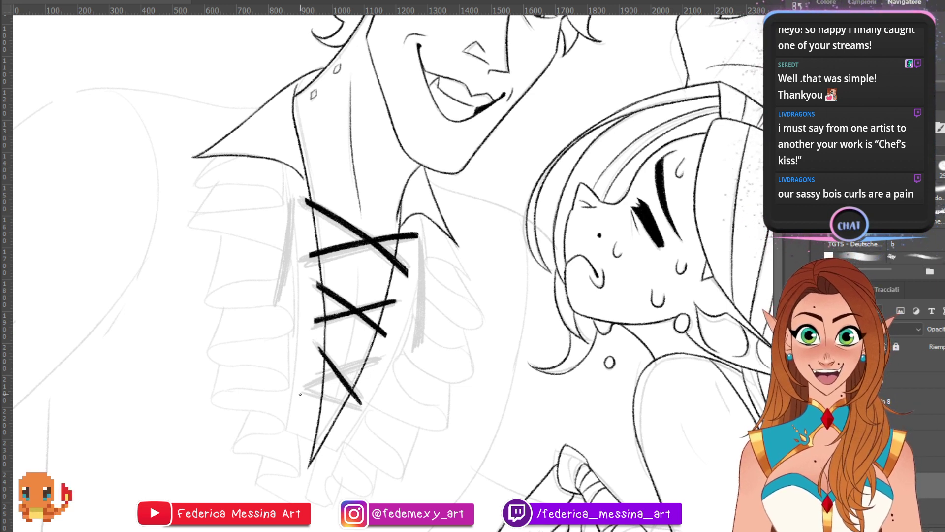
drag(300, 394, 381, 364)
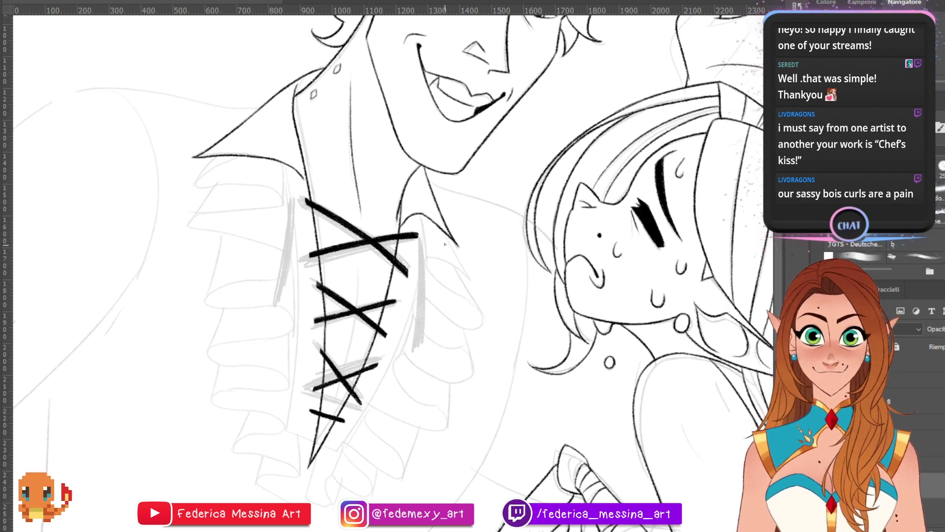
- Ink the man's shoulder line, sloping from the small collar flap down to the woman's hair
drag(394, 123, 327, 421)
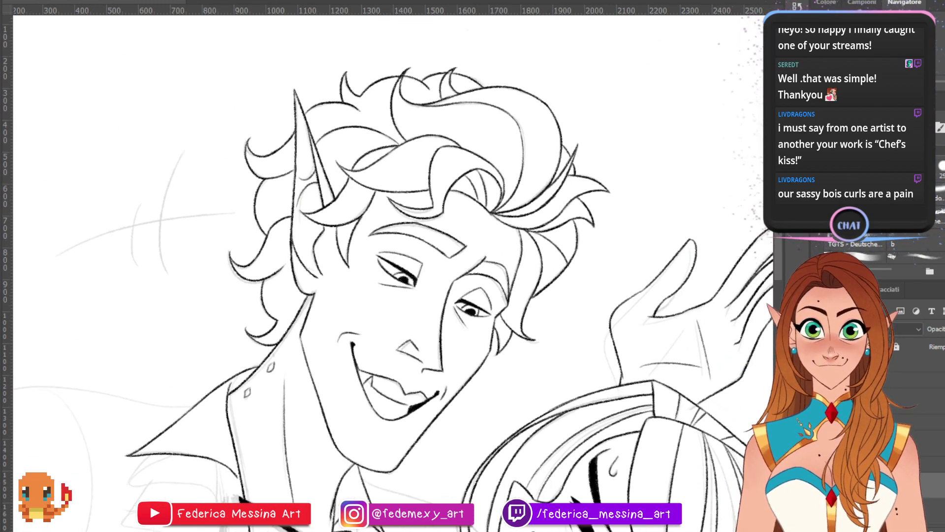
scroll(419, 284, down, 5)
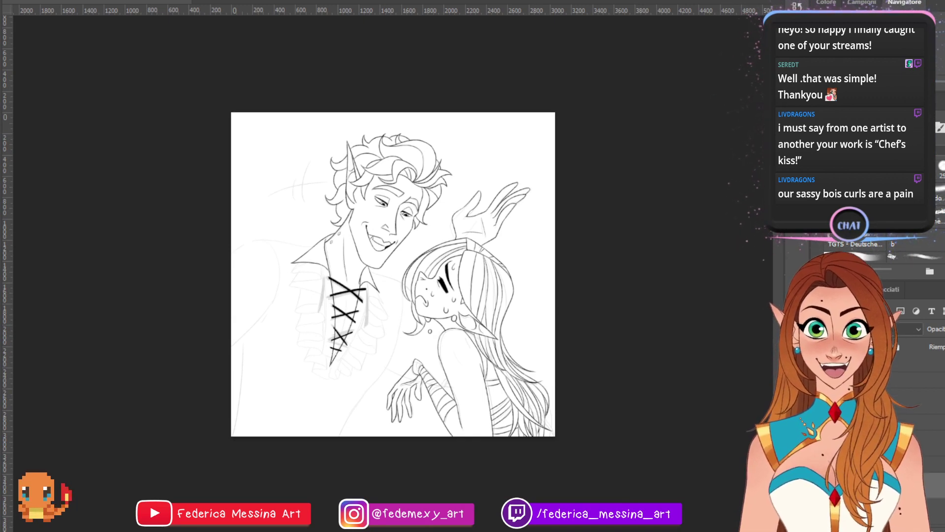
scroll(384, 332, up, 8)
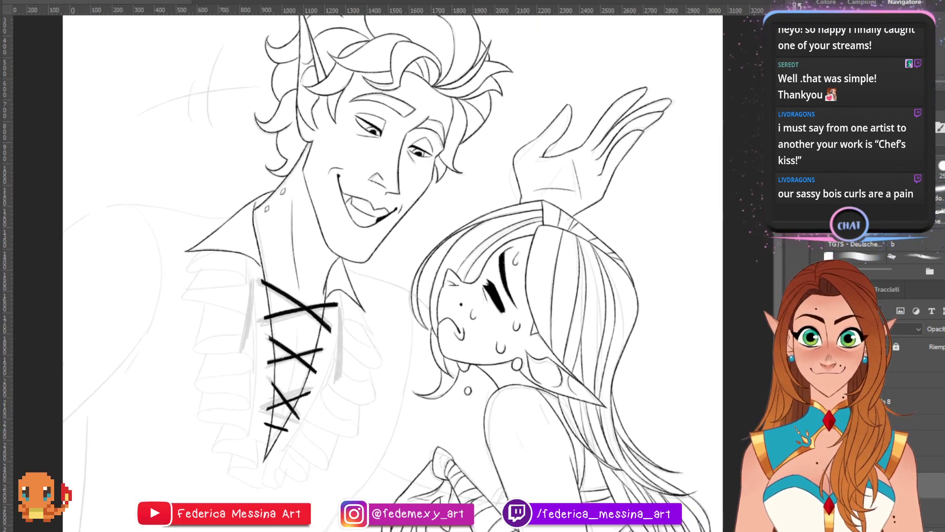
mouse_move(374, 295)
mouse_down()
mouse_move(409, 188)
mouse_move(458, 190)
mouse_move(458, 462)
mouse_move(456, 183)
mouse_move(418, 184)
mouse_move(456, 188)
mouse_up()
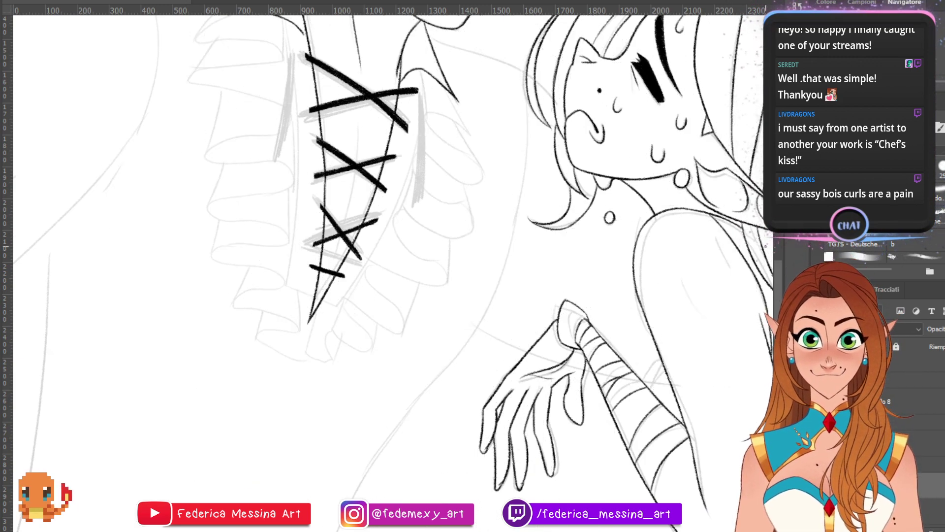
mouse_move(394, 197)
mouse_down()
mouse_move(364, 351)
mouse_move(337, 197)
mouse_move(383, 197)
mouse_up()
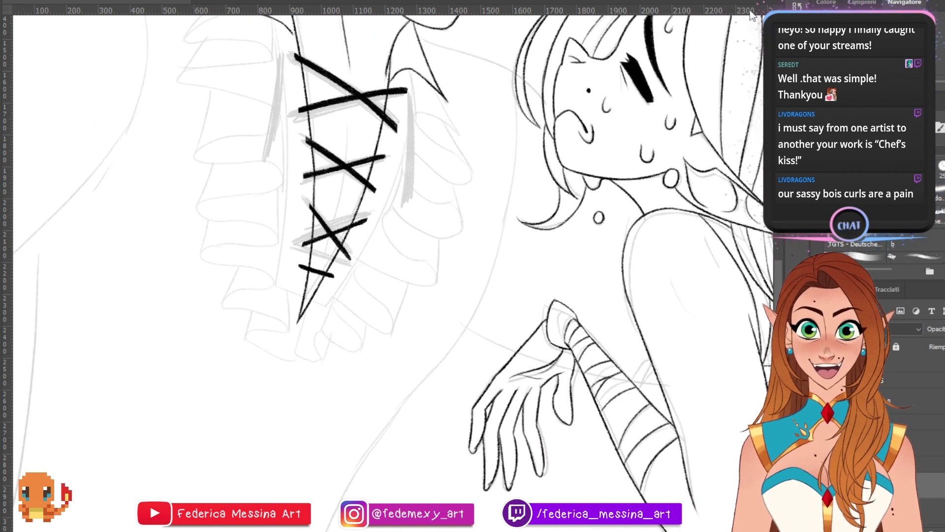
key(ctrl+z)
drag(420, 40, 496, 61)
key(ctrl+z)
drag(419, 39, 485, 61)
key(ctrl+z)
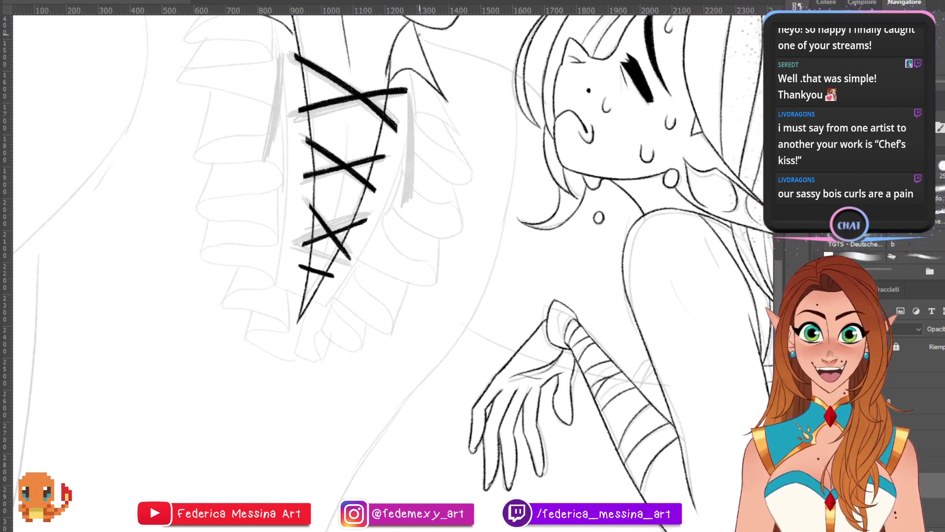
drag(418, 36, 483, 57)
key(ctrl+z)
drag(419, 39, 510, 67)
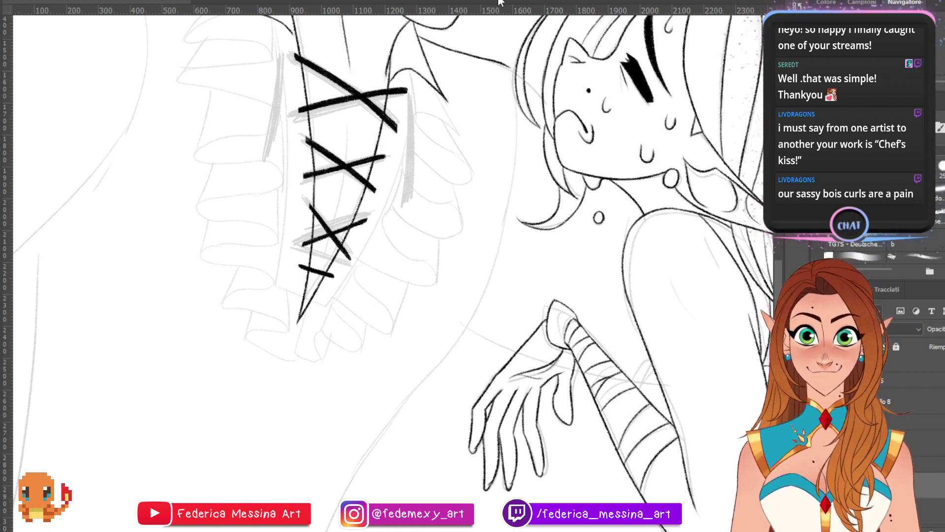
key(ctrl+z)
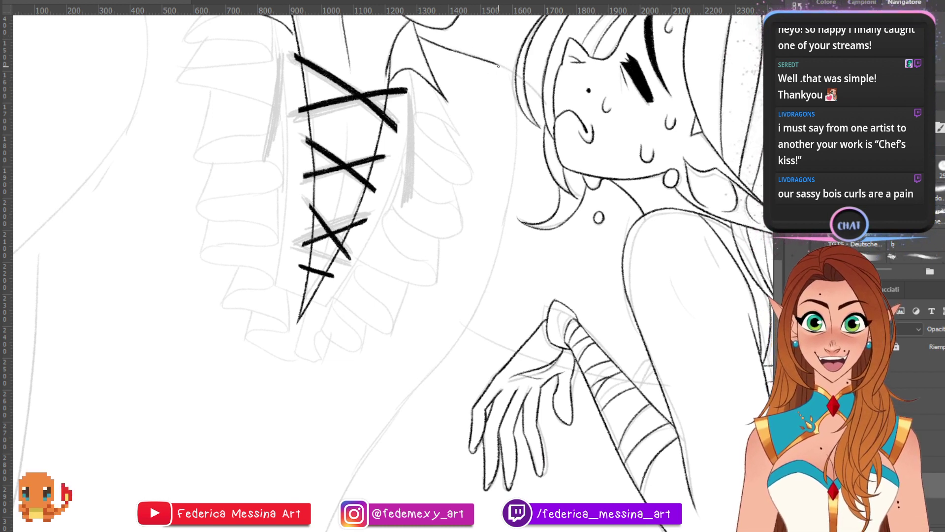
drag(472, 56, 514, 74)
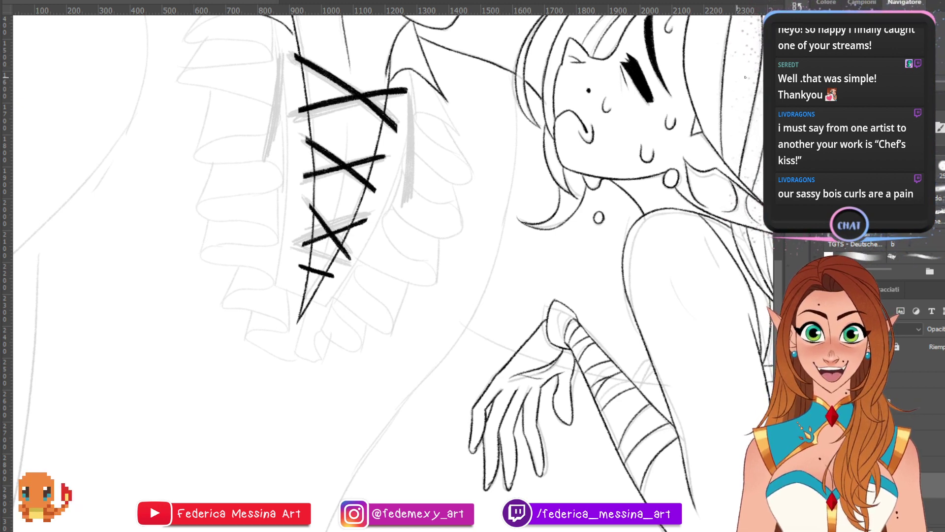
- Ink the man's torso side as a long curve from the shoulder line down to the canvas's lower edge
drag(590, 30, 513, 164)
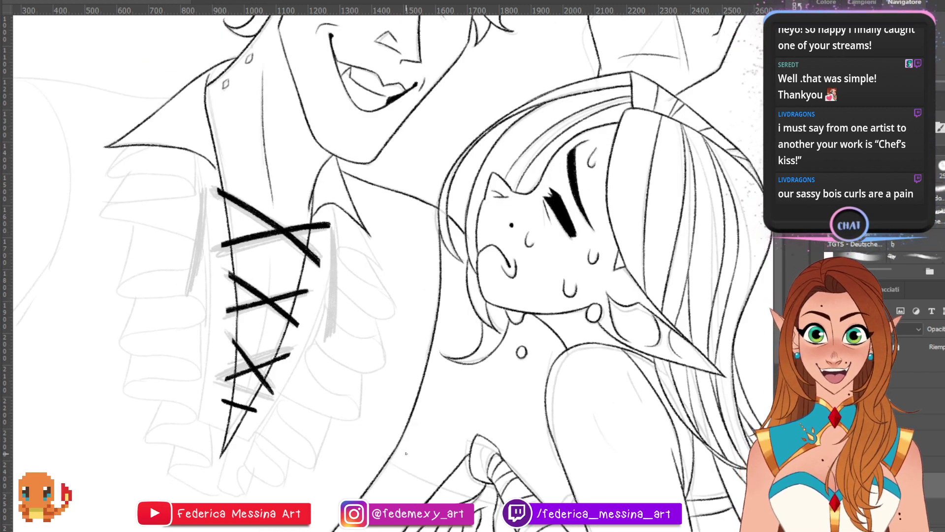
scroll(305, 379, down, 5)
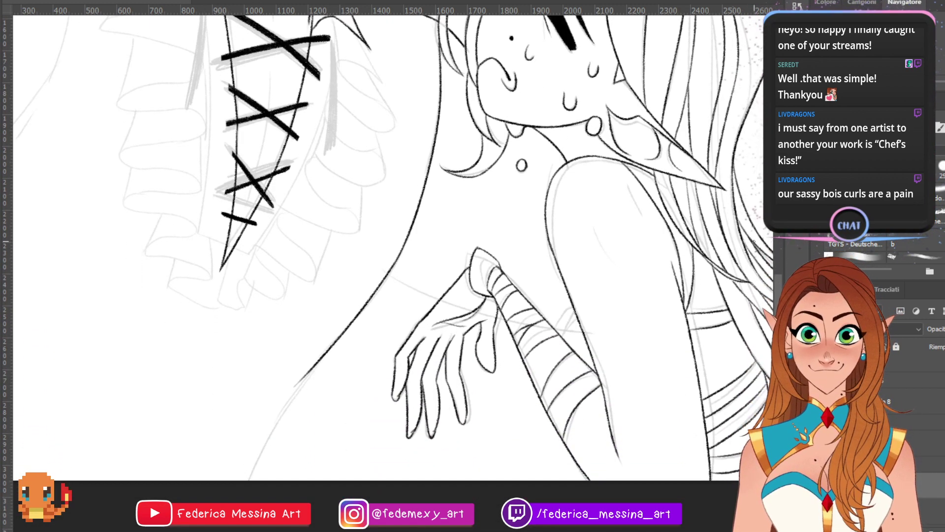
key(ctrl+z)
mouse_move(308, 375)
mouse_down()
mouse_move(246, 480)
mouse_move(281, 406)
mouse_move(246, 480)
mouse_up()
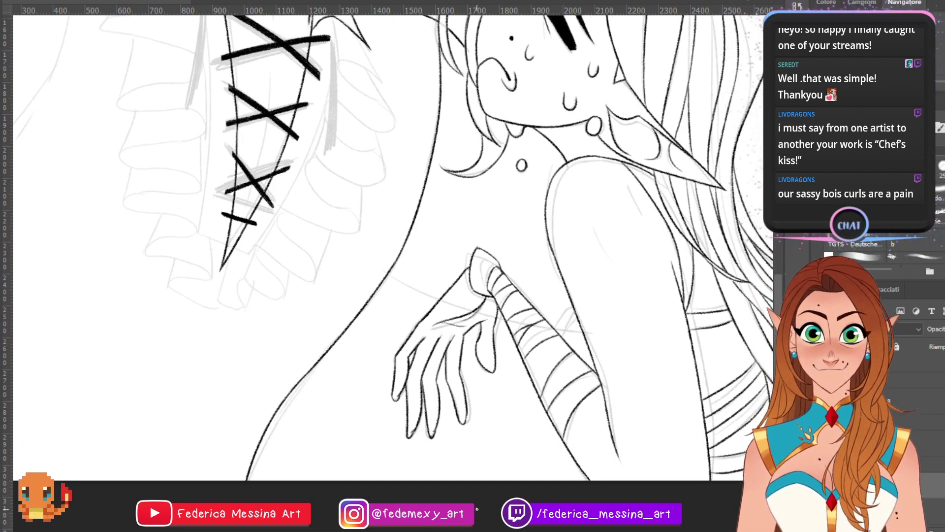
- Ink the upper fold lines and lower edge of the shape running from the man's side to behind the woman's wrist
scroll(274, 422, right, 2)
scroll(320, 252, right, 5)
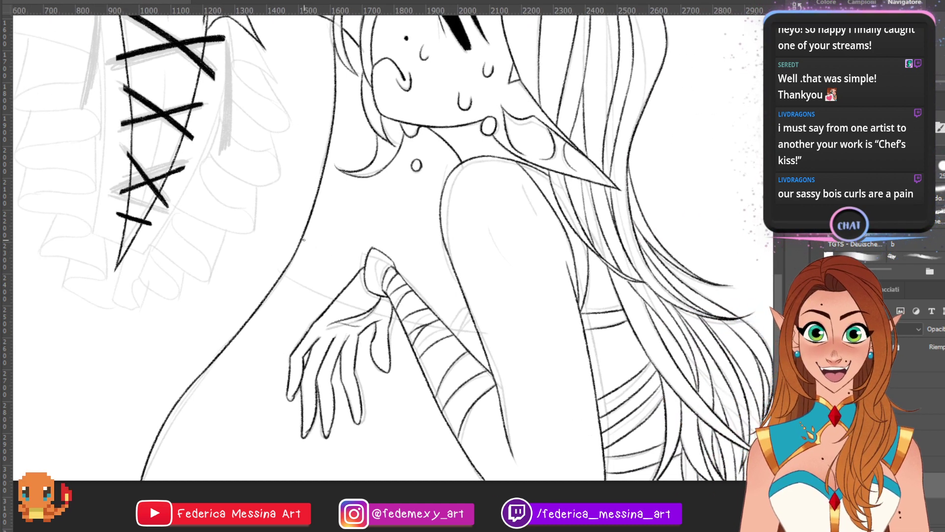
key(ctrl+z)
drag(302, 239, 353, 262)
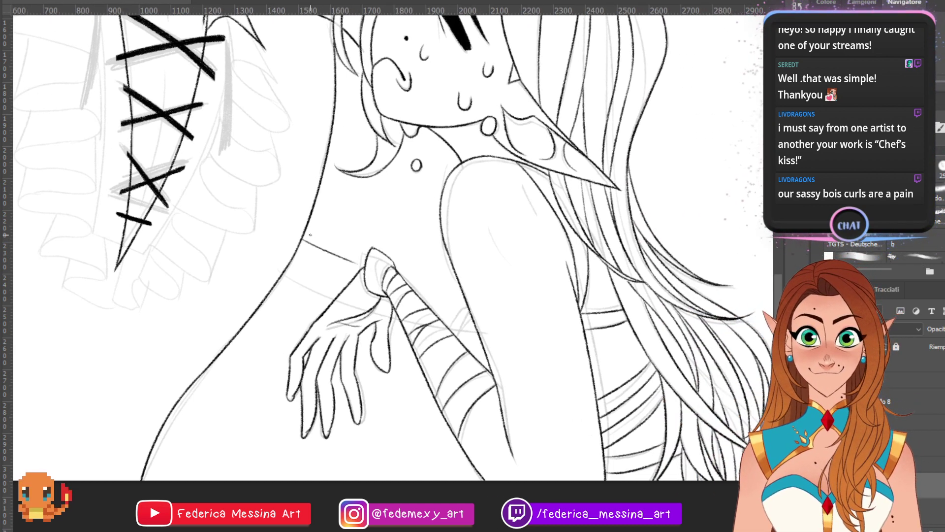
drag(306, 234, 360, 249)
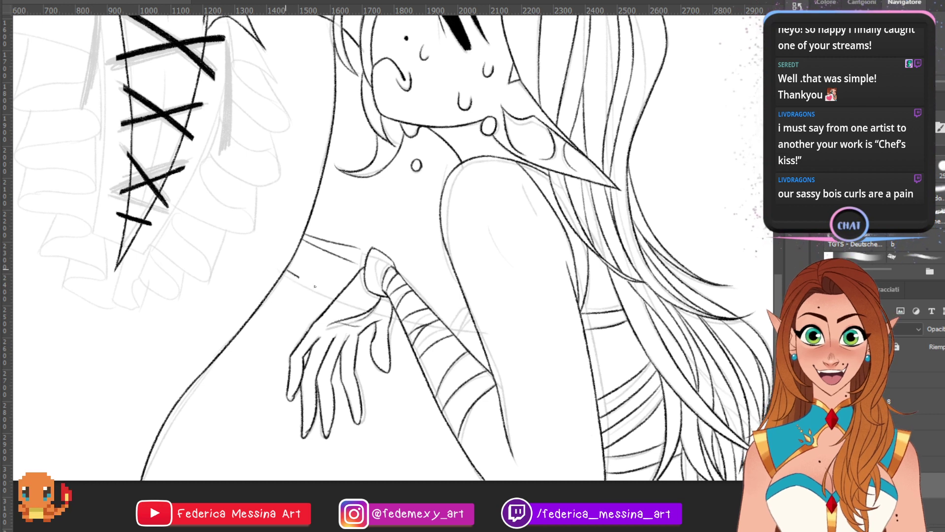
drag(290, 271, 395, 318)
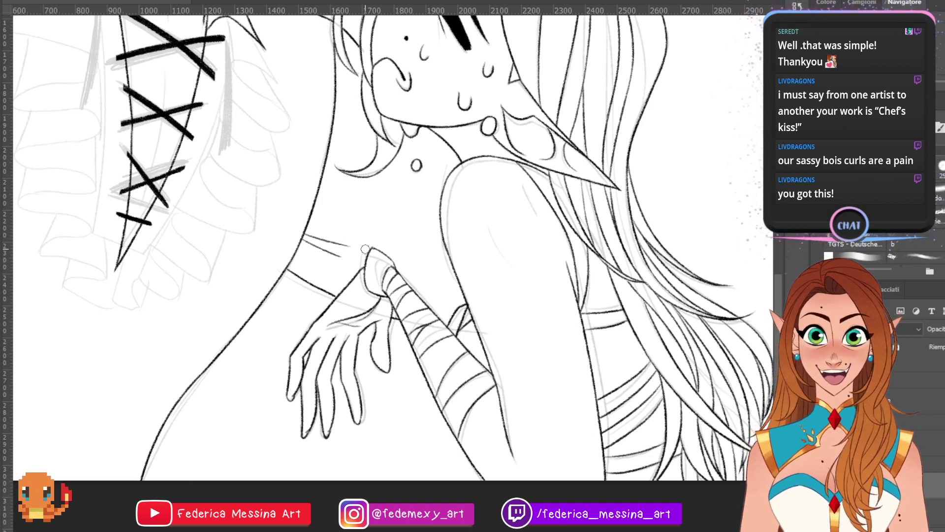
- Ink the long curved line in the empty area beside the man's pointed ear, crossed by two short arcs
mouse_move(443, 147)
mouse_down()
mouse_move(475, 192)
mouse_move(428, 413)
mouse_move(421, 365)
mouse_move(433, 457)
mouse_up()
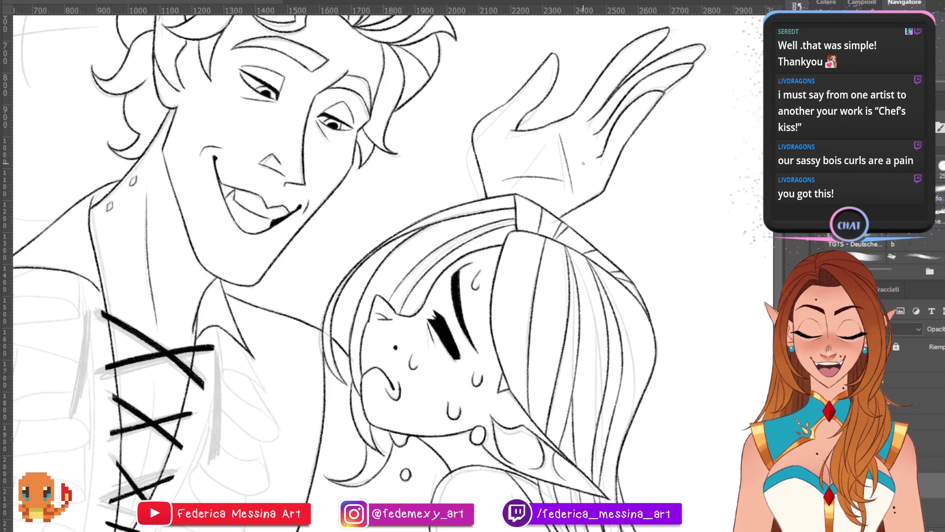
mouse_move(295, 172)
mouse_down()
mouse_move(352, 261)
mouse_move(499, 372)
mouse_up()
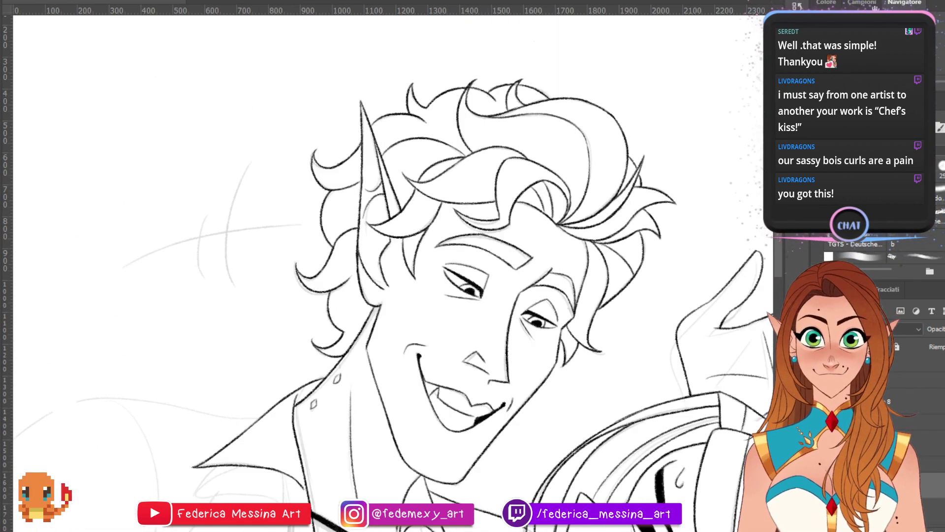
drag(81, 286, 299, 224)
drag(249, 165, 230, 285)
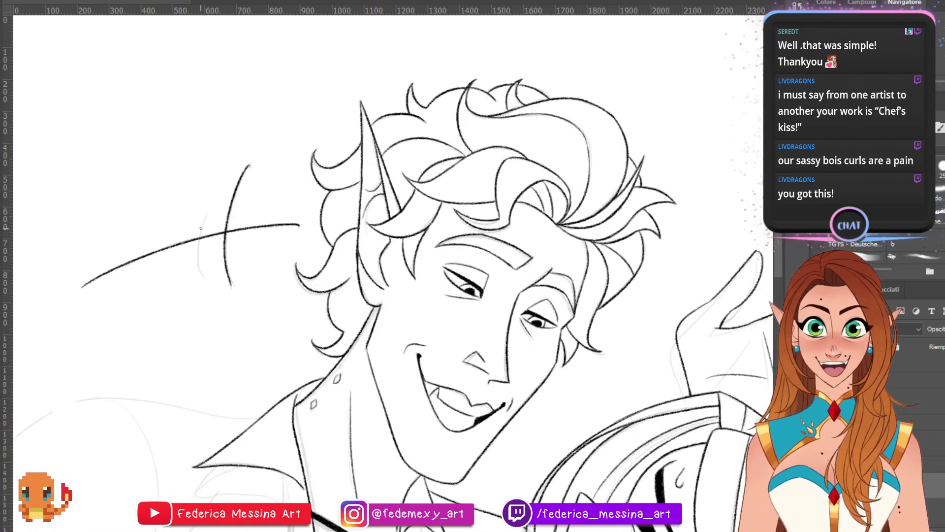
key(ctrl+z)
key(ctrl+z)
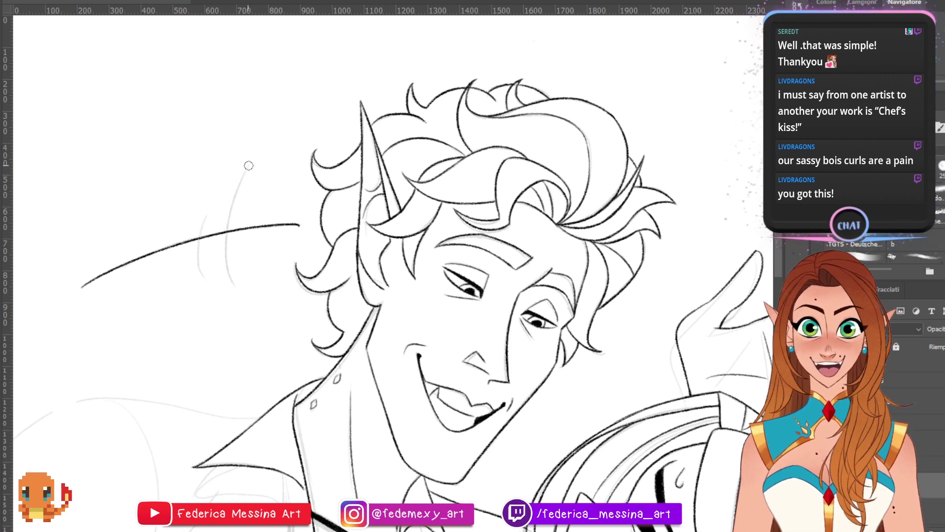
drag(232, 204, 241, 285)
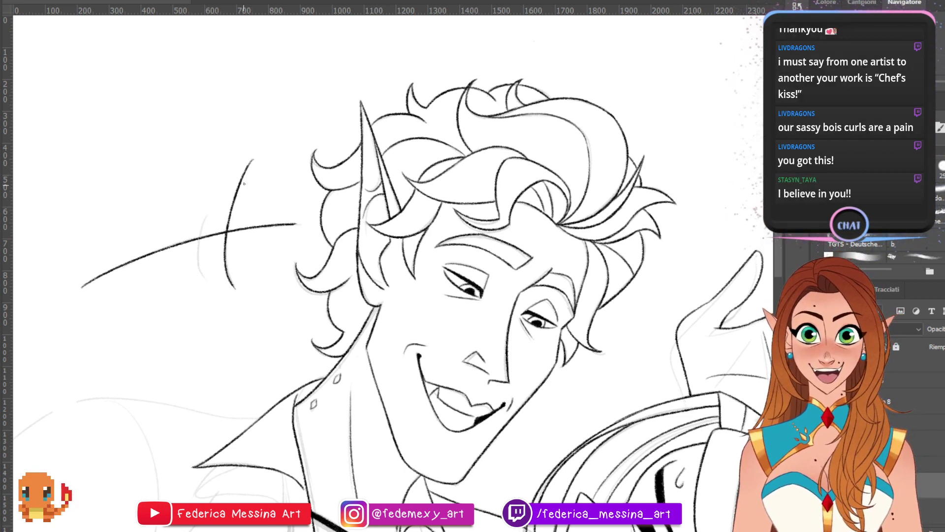
drag(209, 197, 208, 284)
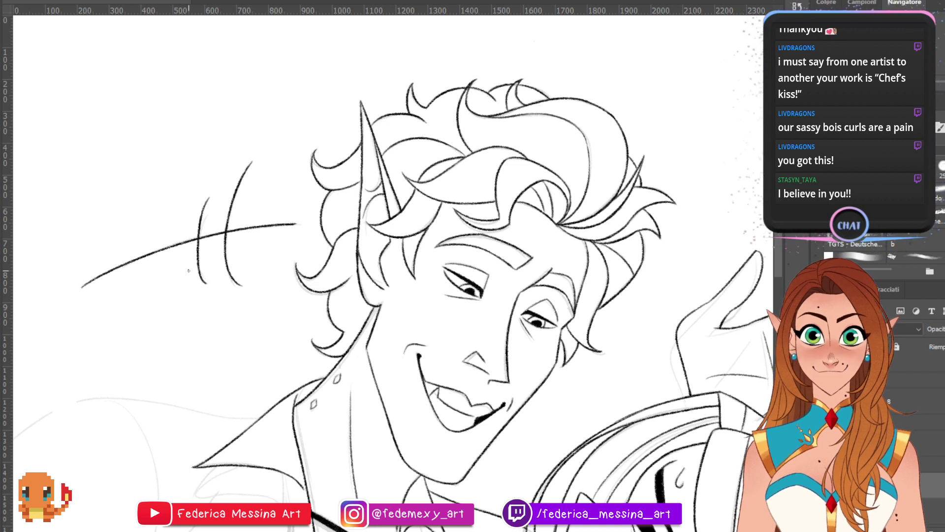
key(ctrl+z)
drag(209, 204, 205, 279)
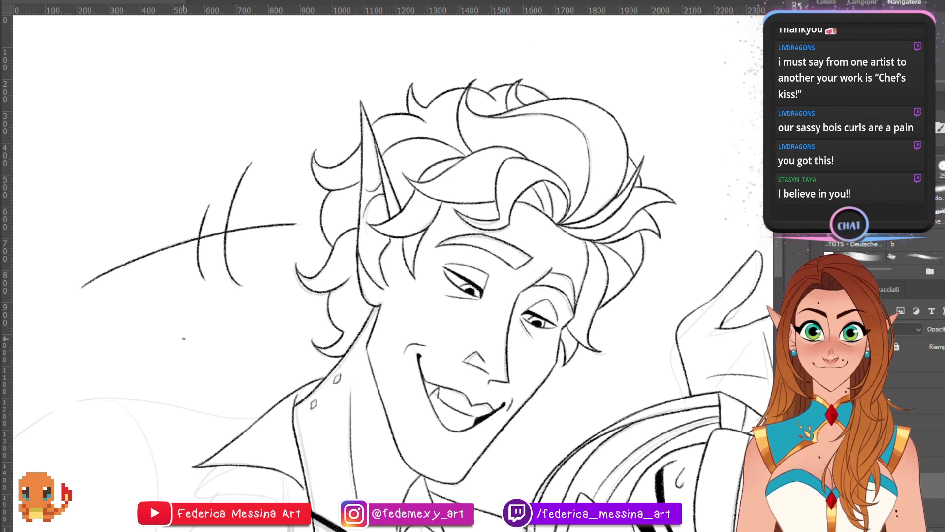
scroll(183, 339, down, 10)
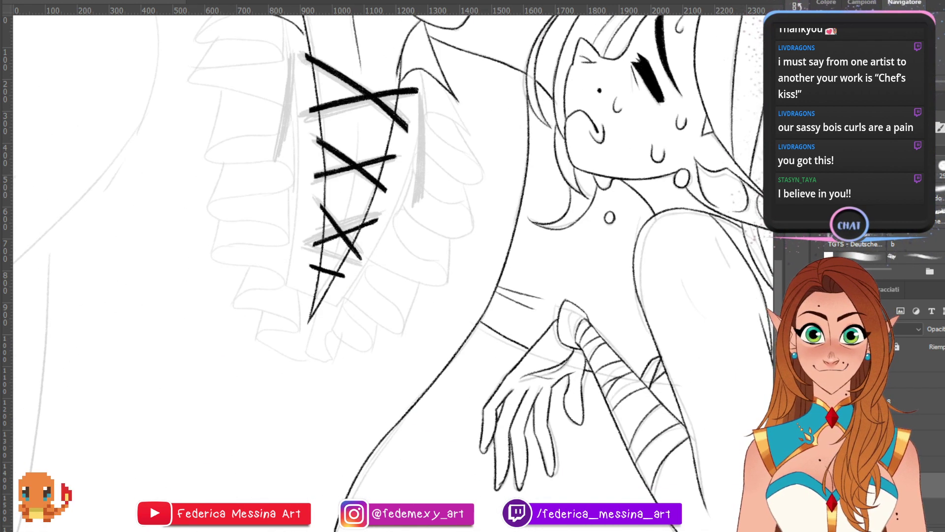
scroll(391, 274, right, 5)
scroll(392, 273, left, 5)
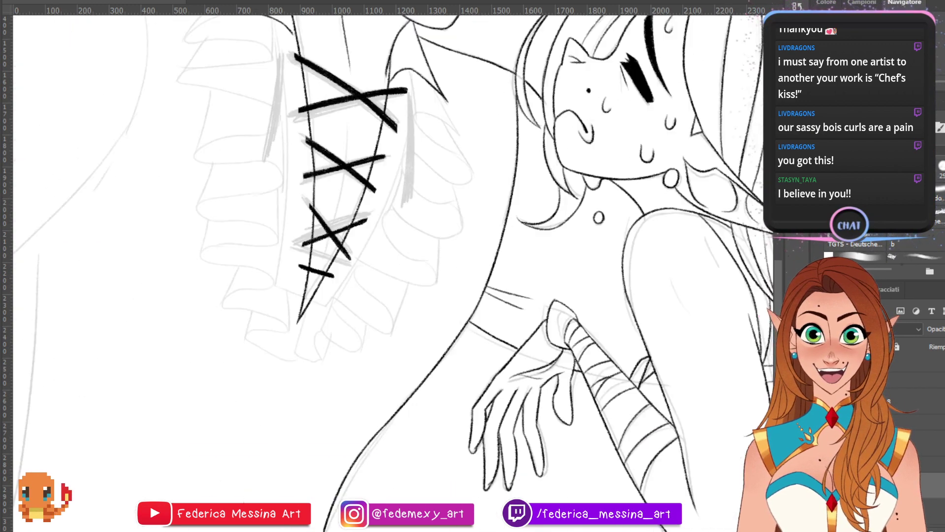
scroll(289, 204, up, 5)
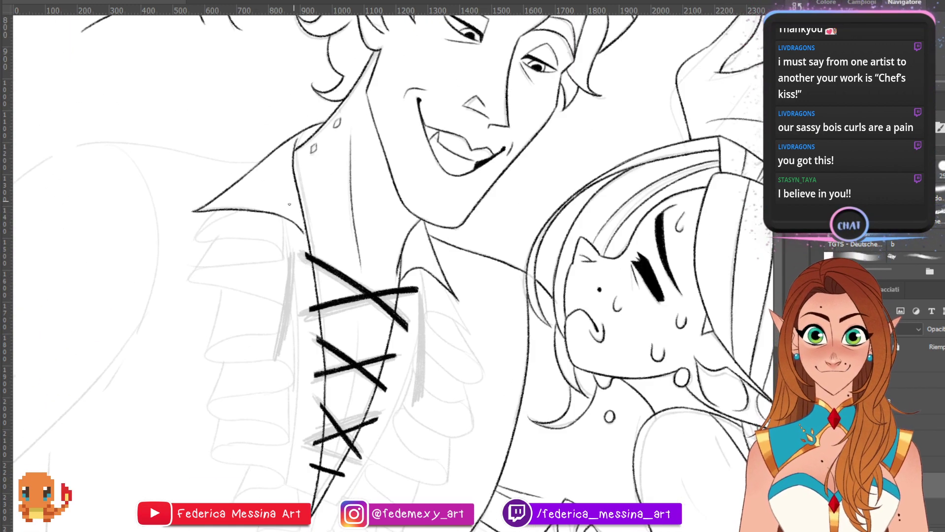
scroll(256, 68, down, 6)
scroll(257, 69, up, 1)
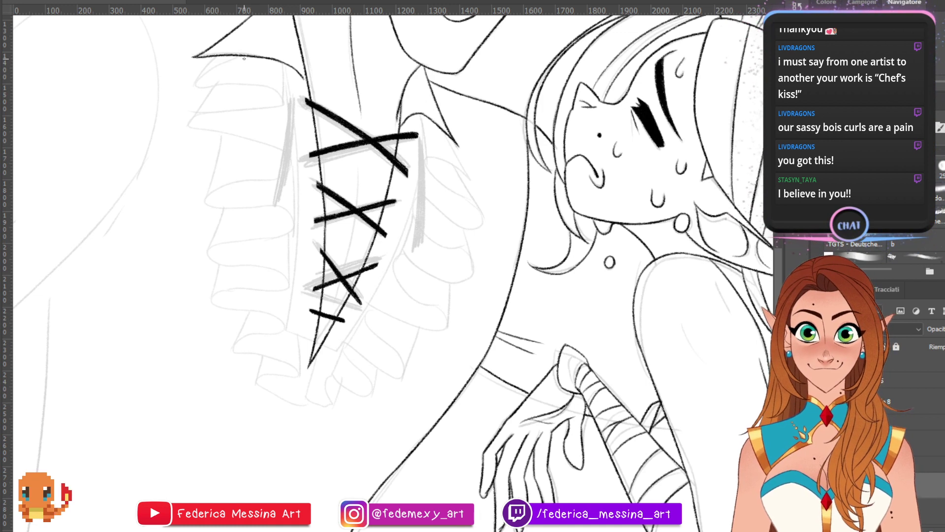
mouse_move(244, 59)
mouse_down()
mouse_move(216, 205)
mouse_move(298, 401)
mouse_move(275, 455)
mouse_move(176, 119)
mouse_move(202, 207)
mouse_move(231, 414)
mouse_move(375, 315)
mouse_move(482, 138)
mouse_up()
key(ctrl+z)
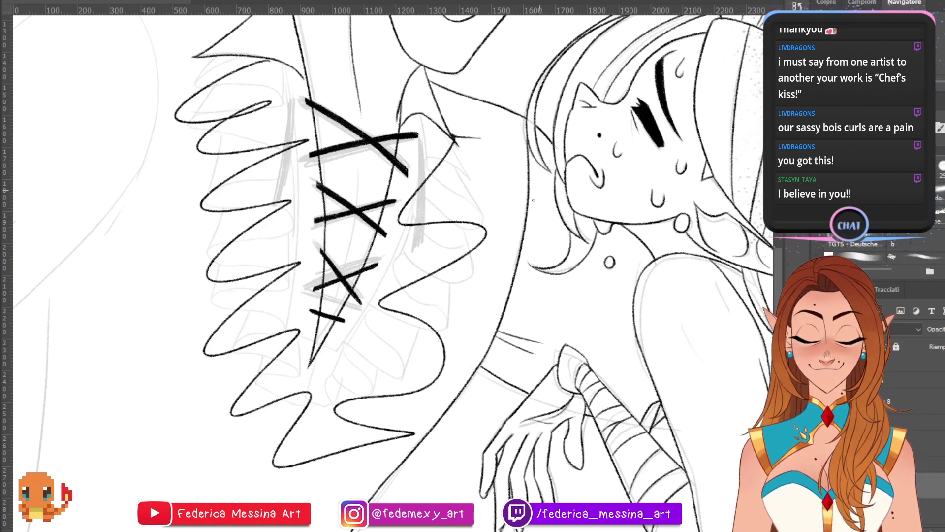
key(ctrl+z)
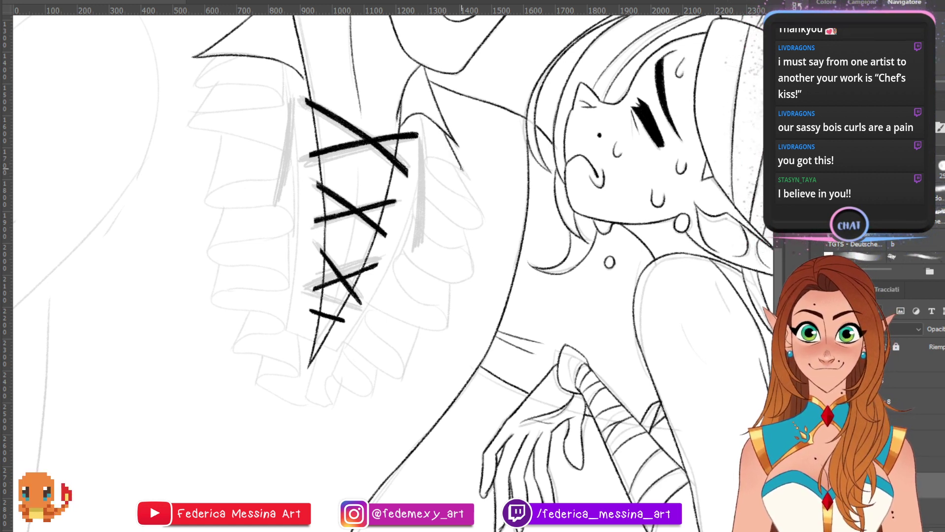
- Ink the ruffle's wavy edge on the woman's side of the shirt lacing, from below the small collar flap down past the lacing's lower point
mouse_move(463, 170)
mouse_down()
mouse_move(475, 217)
mouse_move(448, 162)
mouse_move(478, 212)
mouse_move(408, 207)
mouse_up()
key(ctrl+z)
key(ctrl+z)
mouse_move(479, 217)
mouse_down()
mouse_move(411, 208)
mouse_move(482, 273)
mouse_move(402, 266)
mouse_up()
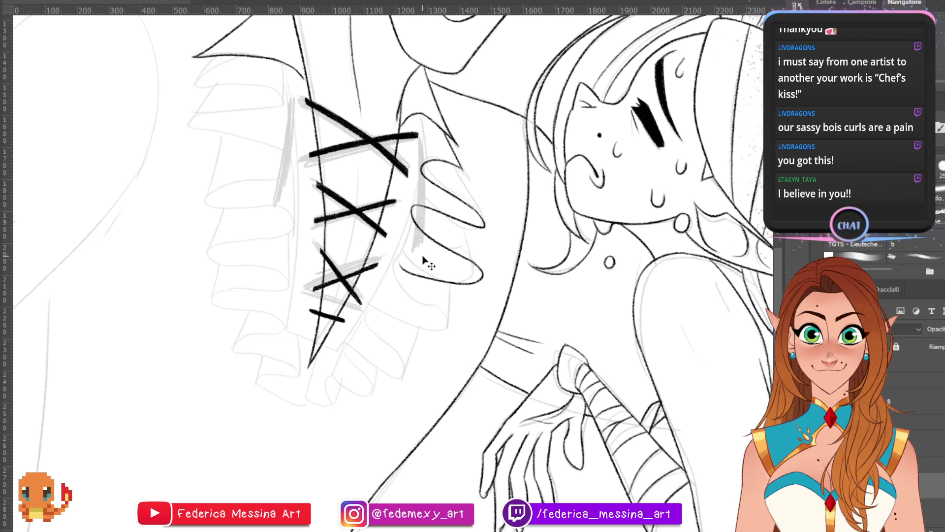
key(ctrl+z)
drag(473, 261, 405, 249)
key(ctrl+z)
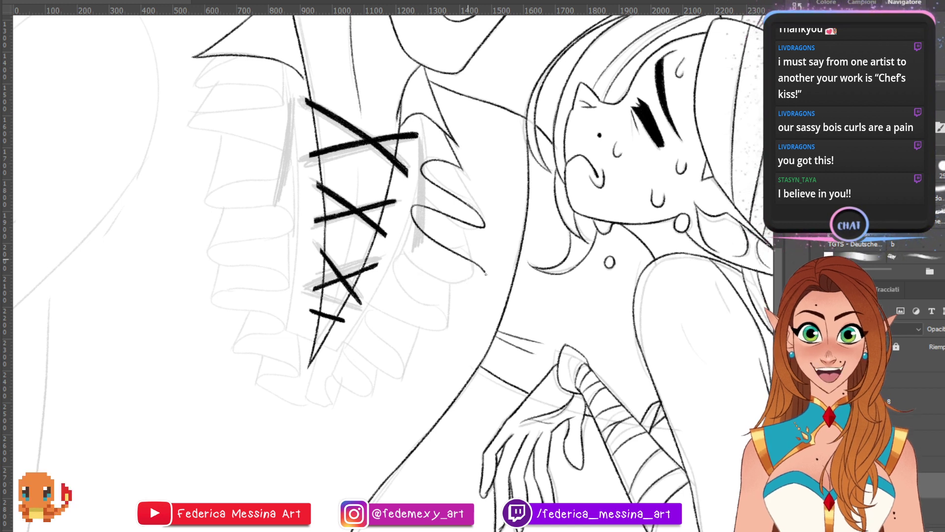
key(ctrl+z)
drag(469, 261, 401, 261)
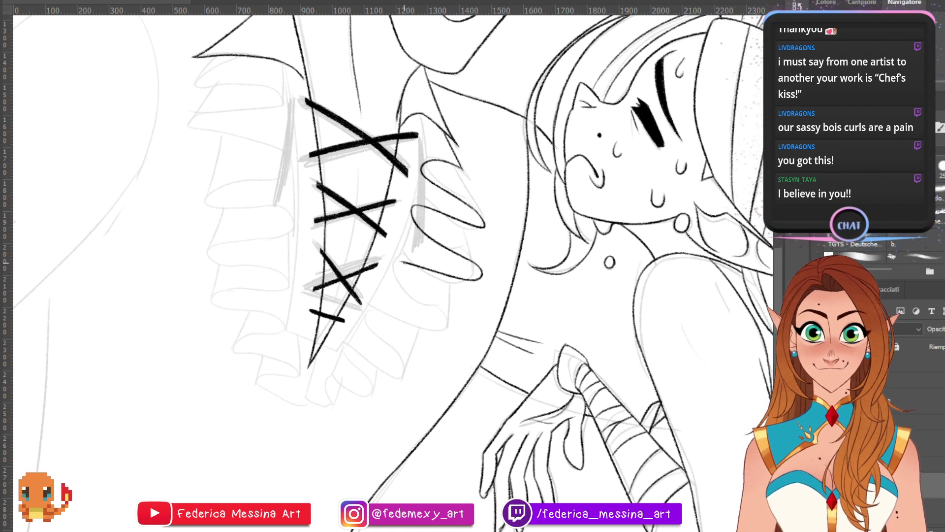
drag(454, 324, 378, 323)
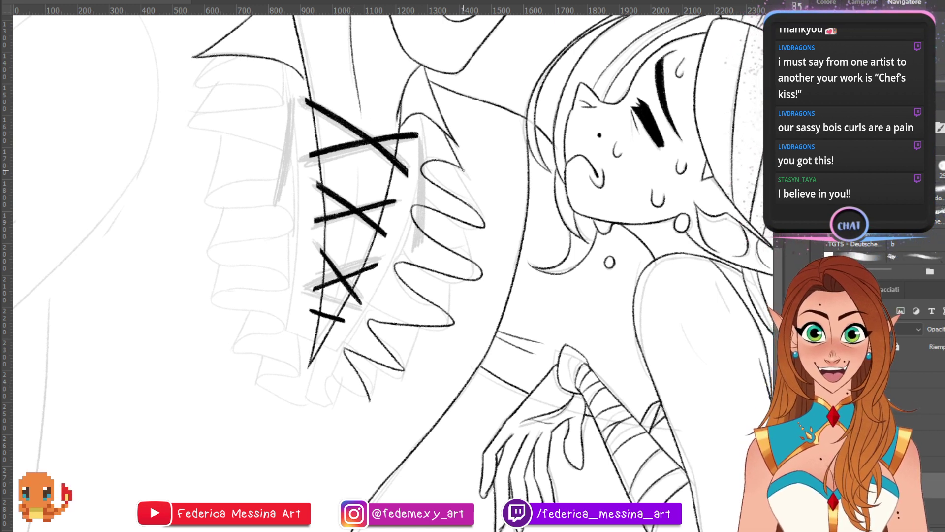
- Ink the zigzag edge of the shirt ruffle left of the lacing, ending in a point below the neckline
mouse_move(193, 122)
mouse_down()
mouse_move(264, 121)
mouse_move(203, 164)
mouse_move(286, 174)
mouse_up()
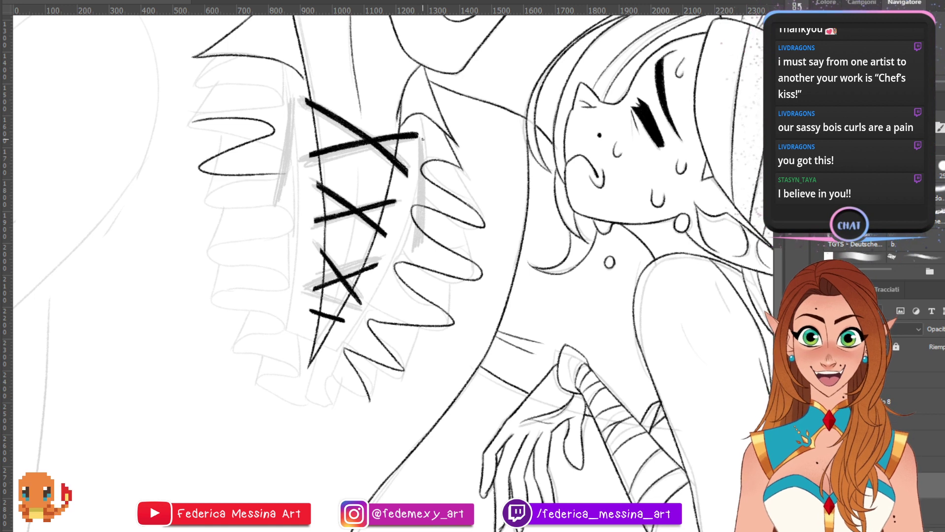
key(ctrl+z)
mouse_move(202, 113)
mouse_down()
mouse_move(240, 108)
mouse_move(227, 139)
mouse_move(247, 167)
mouse_move(187, 156)
mouse_move(287, 188)
mouse_move(269, 203)
mouse_up()
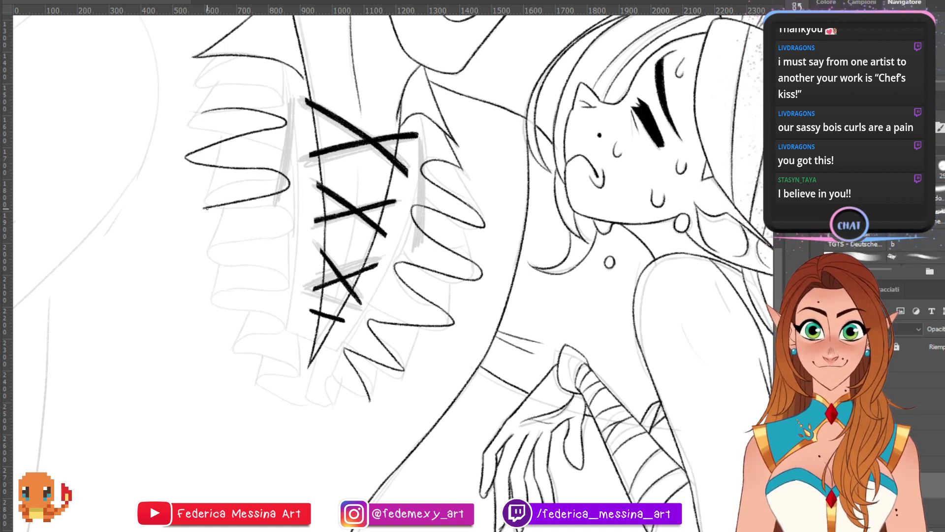
mouse_move(207, 209)
mouse_down()
mouse_move(291, 233)
mouse_move(219, 280)
mouse_up()
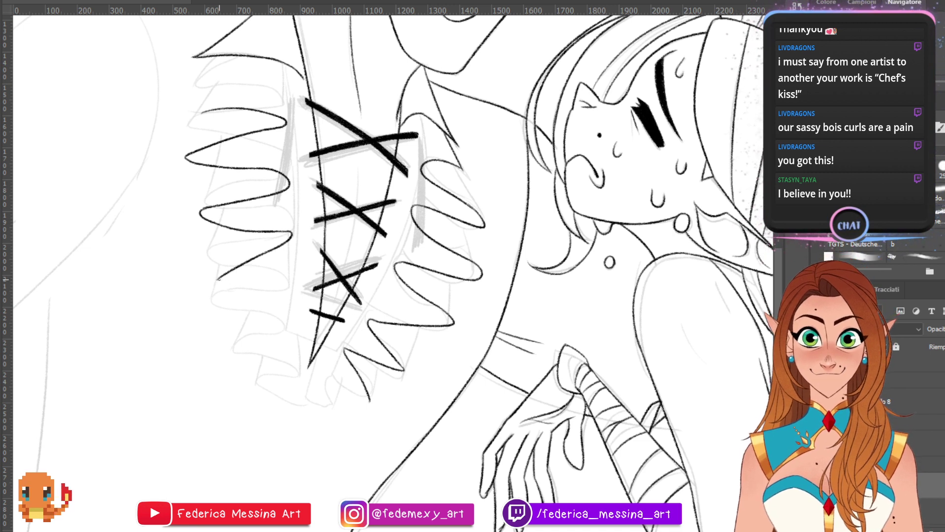
mouse_move(284, 302)
mouse_down()
mouse_move(223, 329)
mouse_move(291, 347)
mouse_up()
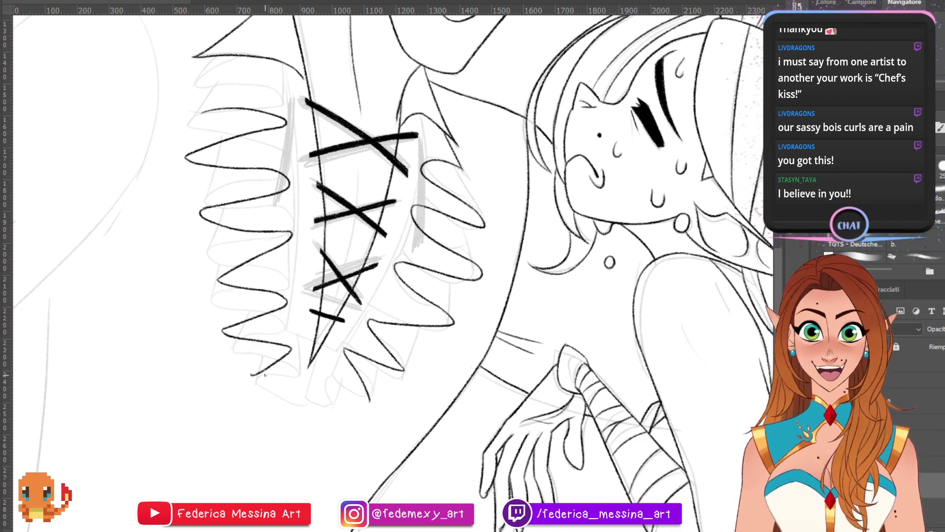
drag(253, 377, 303, 408)
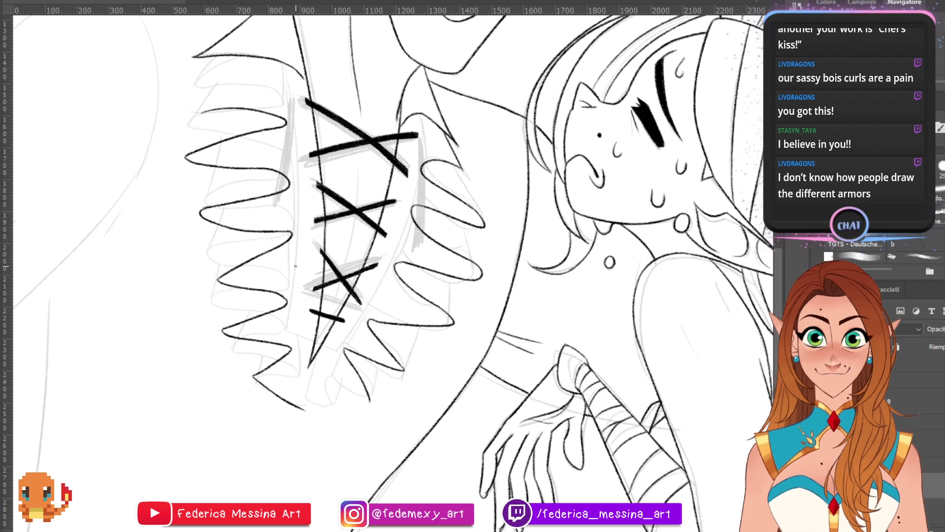
drag(307, 368, 306, 410)
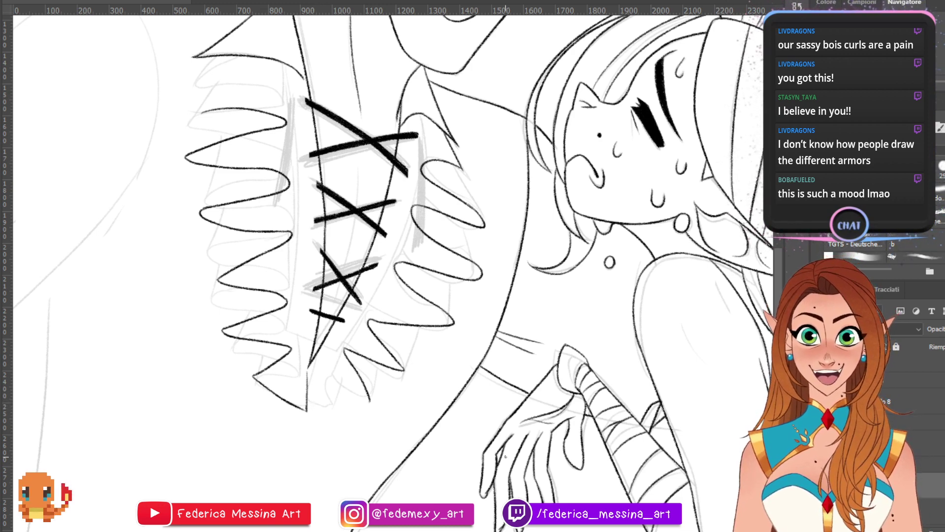
- Ink the top pleat of the left ruffle, connecting its outer and inner edges to the collar
scroll(335, 449, left, 3)
drag(462, 449, 480, 448)
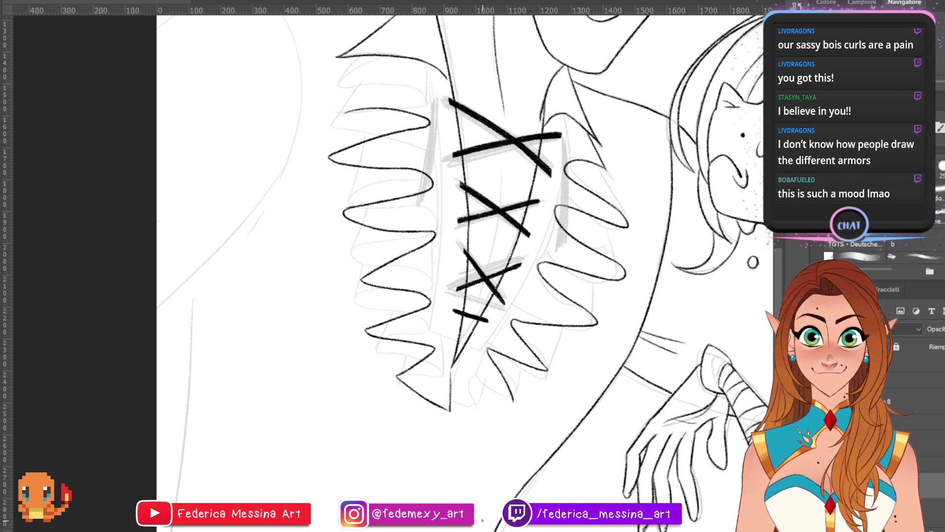
scroll(343, 257, up, 5)
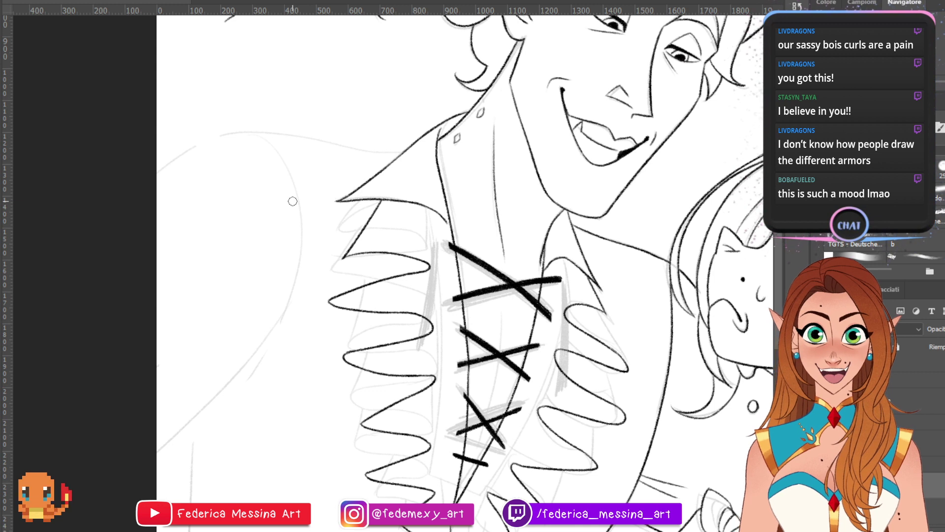
mouse_move(427, 230)
mouse_down()
mouse_move(429, 252)
mouse_move(426, 208)
mouse_up()
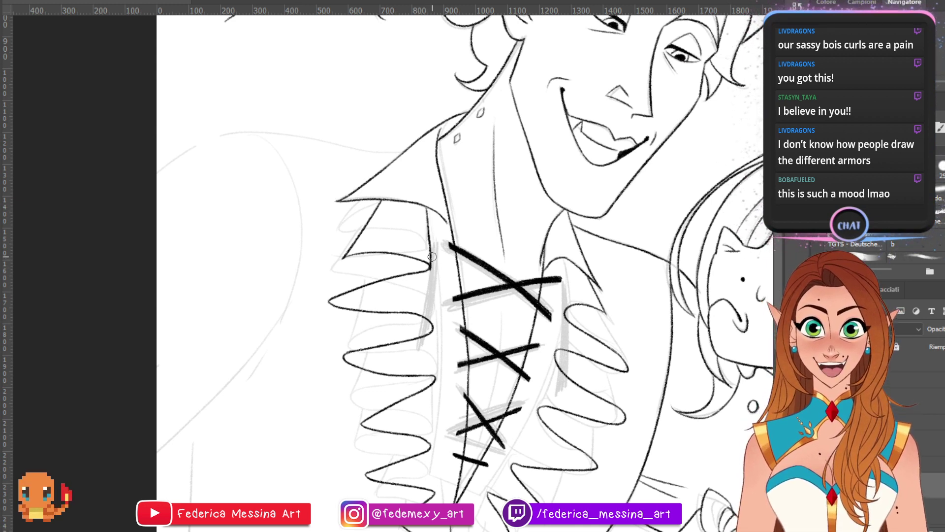
- Try inking the outer and inner fold lines between the waves of the left ruffle, from top to bottom
drag(329, 300, 360, 257)
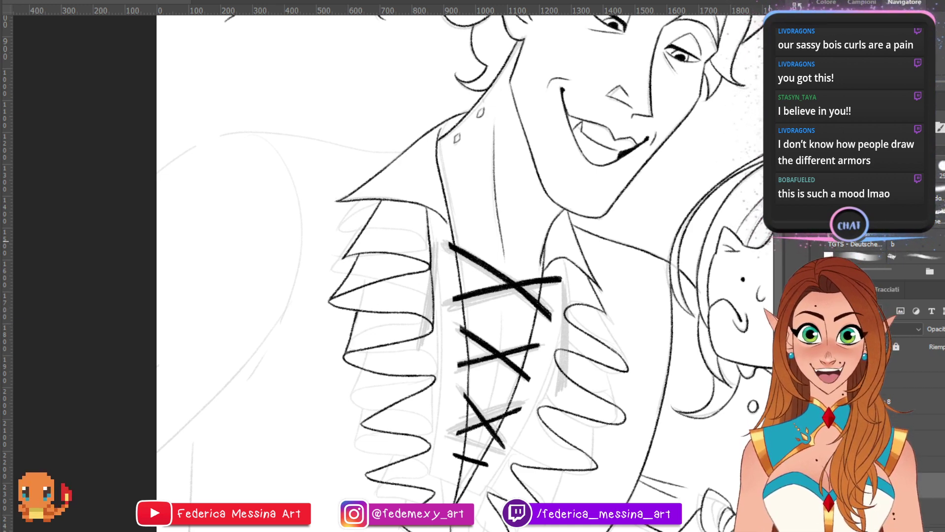
scroll(430, 182, down, 3)
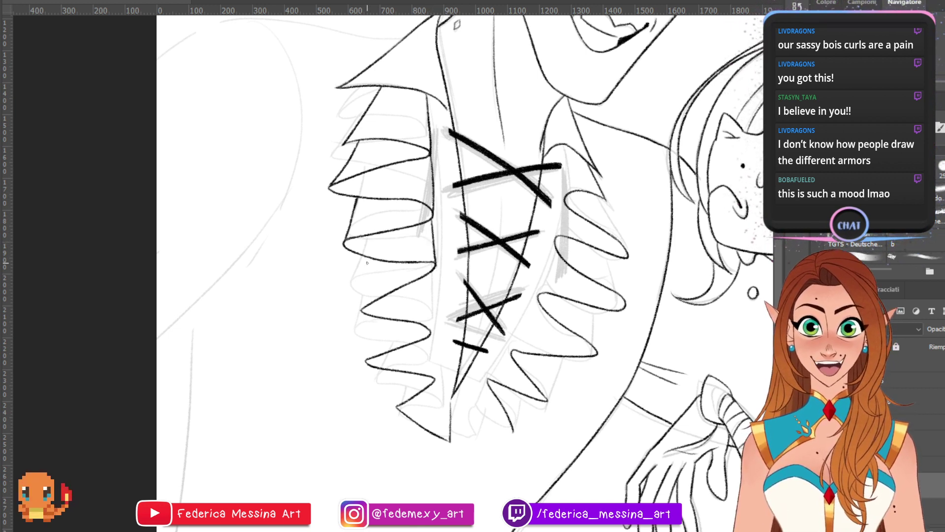
key(ctrl+z)
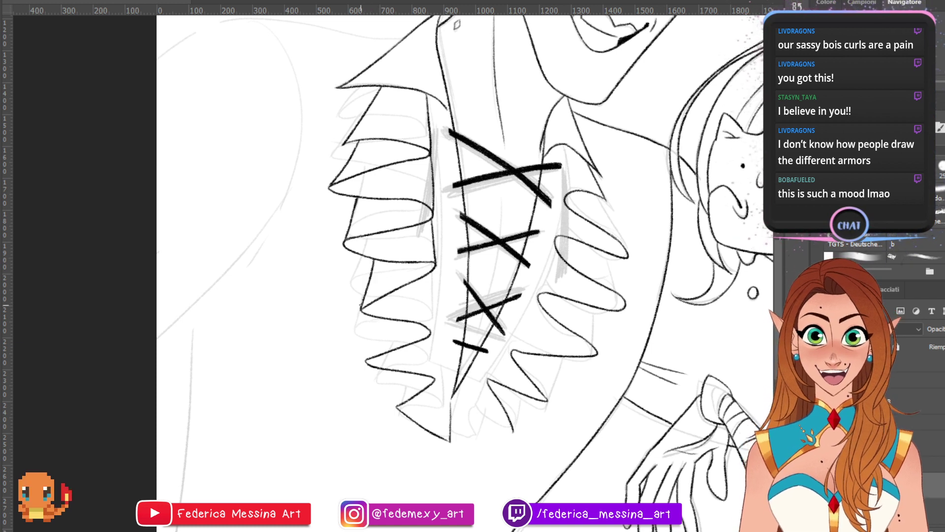
mouse_move(432, 272)
mouse_down()
mouse_move(431, 336)
mouse_move(432, 277)
mouse_move(366, 355)
mouse_up()
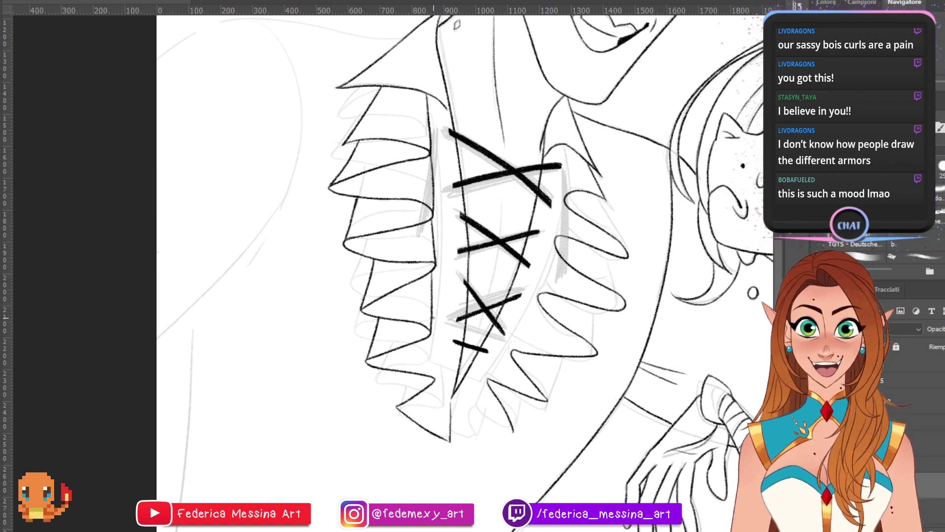
drag(433, 312, 435, 382)
key(ctrl+z)
mouse_move(432, 307)
mouse_down()
mouse_move(435, 380)
mouse_move(397, 406)
mouse_up()
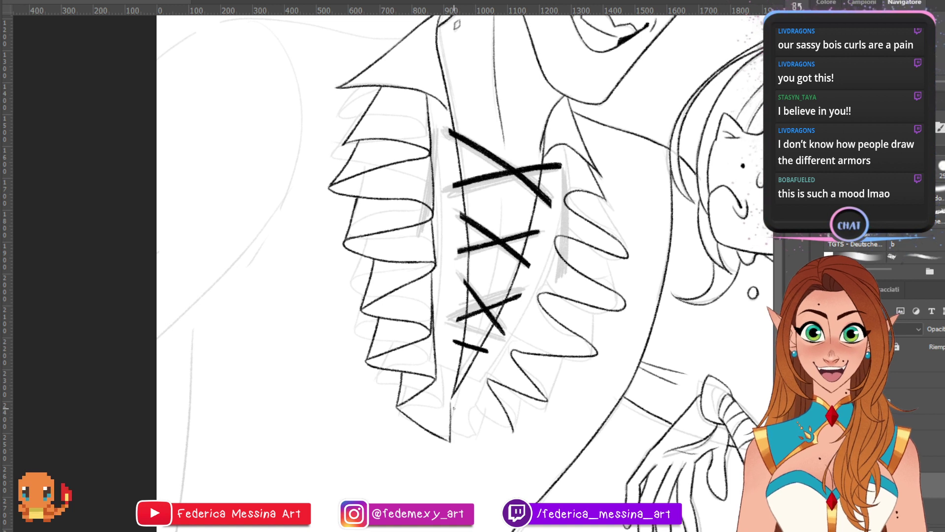
- Try a curled bottom edge joining both ruffles and a long inner seam beside the left ruffle
mouse_move(428, 449)
mouse_down()
mouse_move(481, 450)
mouse_move(467, 434)
mouse_move(479, 451)
mouse_up()
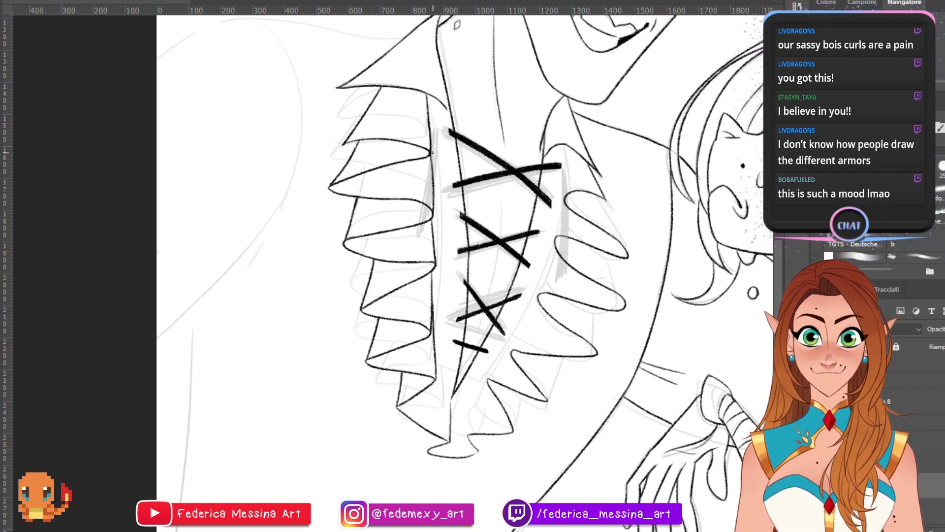
drag(427, 105, 440, 401)
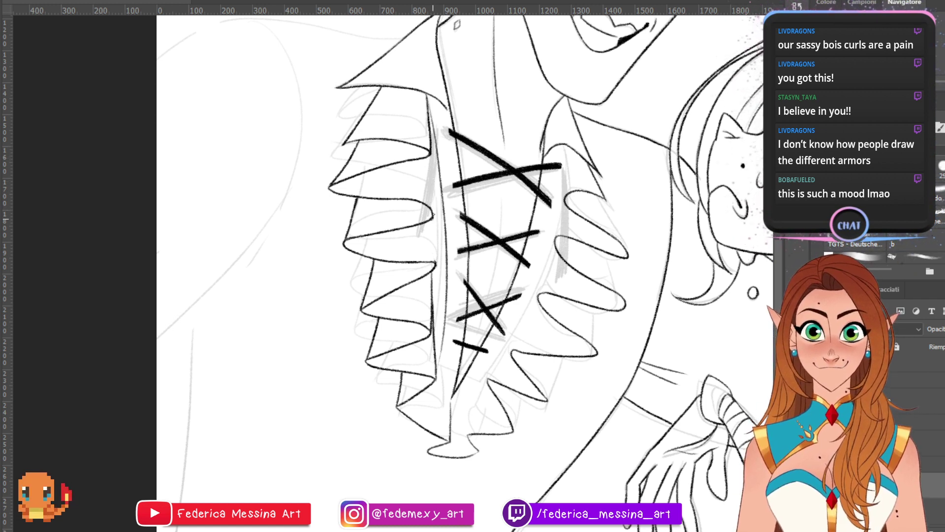
drag(434, 215, 438, 149)
drag(437, 266, 441, 193)
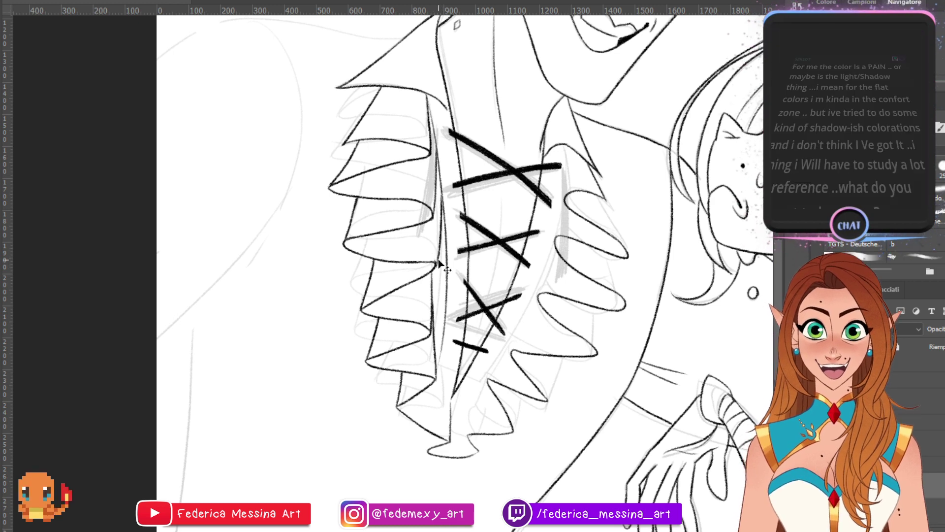
key(ctrl+z)
drag(436, 266, 440, 190)
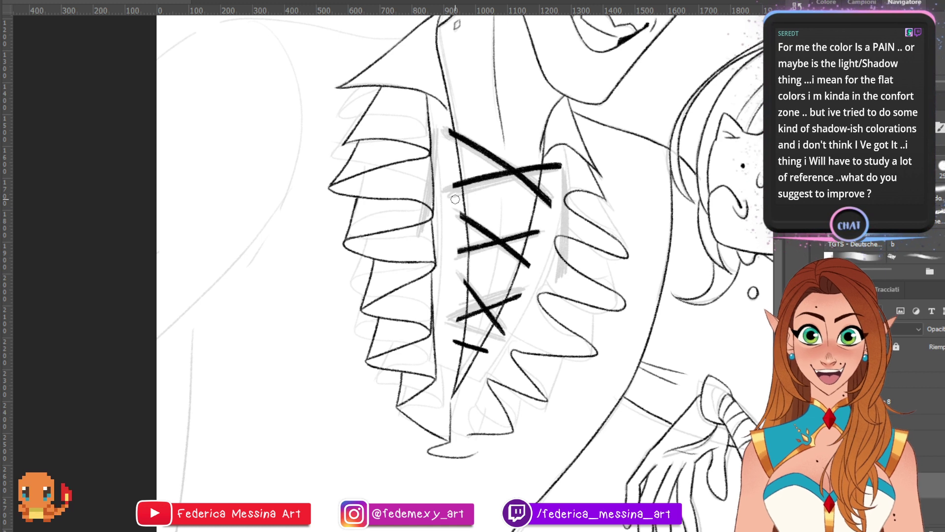
- Undo the bottom curl, inner seam and fold lines of the left ruffle, keeping only its top pleat
key(ctrl+z)
key(ctrl+z)
key(ctrl+z)
key(ctrl+z)
key(ctrl+z)
key(ctrl+z)
key(ctrl+z)
key(ctrl+z)
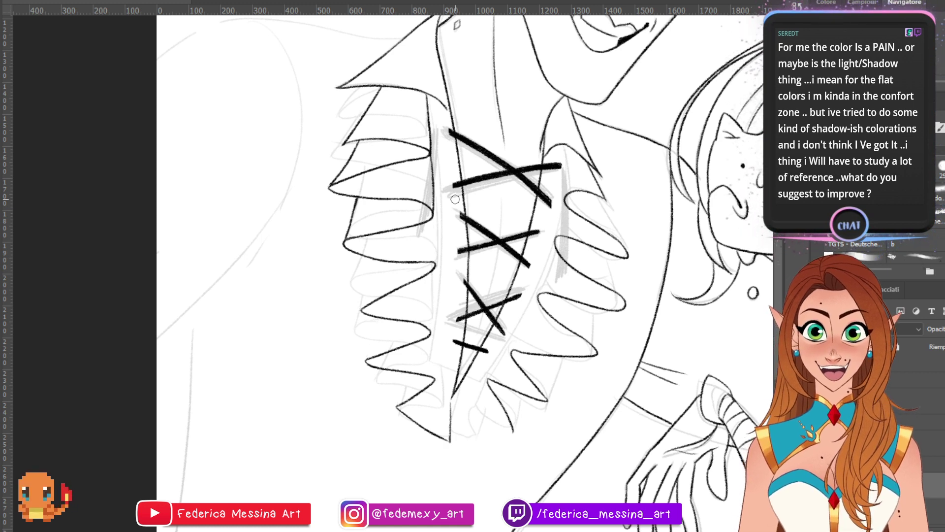
key(ctrl+z)
key(ctrl+z)
key(ctrl+z)
key(ctrl+z)
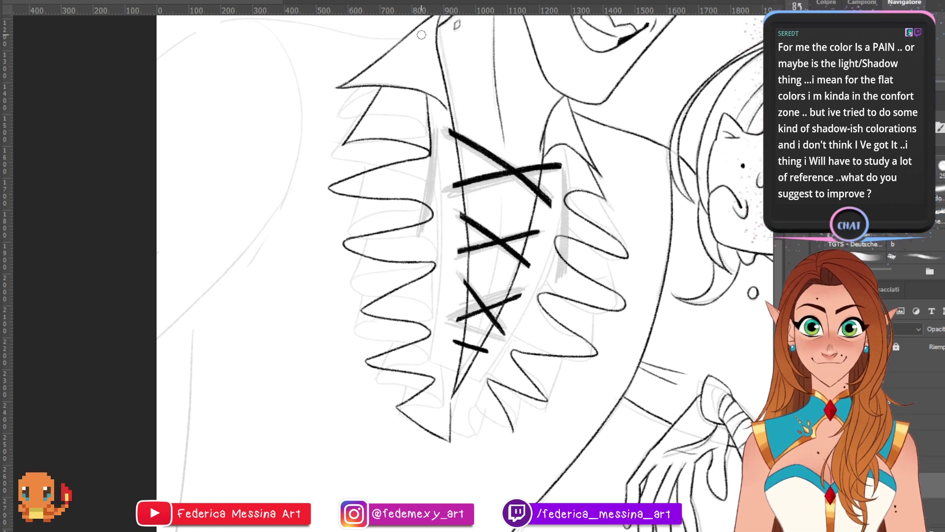
- Ink a long inner seam from the collar down the left ruffle and add fold lines between its waves
drag(428, 97, 438, 388)
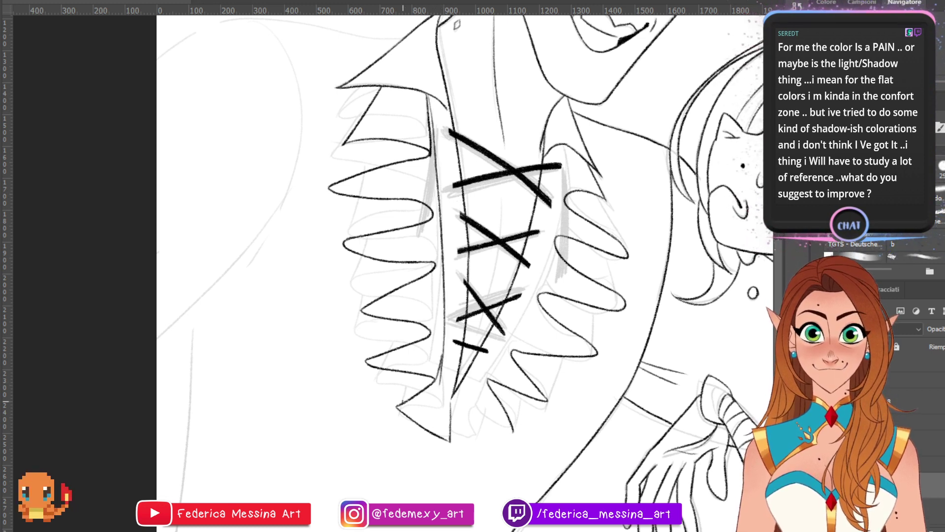
drag(397, 405, 414, 375)
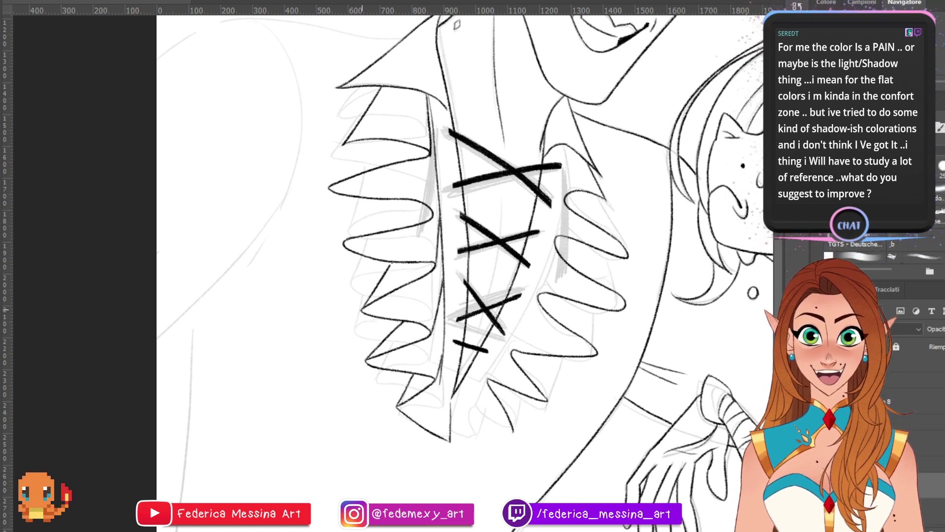
mouse_move(379, 202)
mouse_down()
mouse_move(344, 241)
mouse_move(435, 157)
mouse_up()
key(ctrl+z)
drag(331, 187, 380, 140)
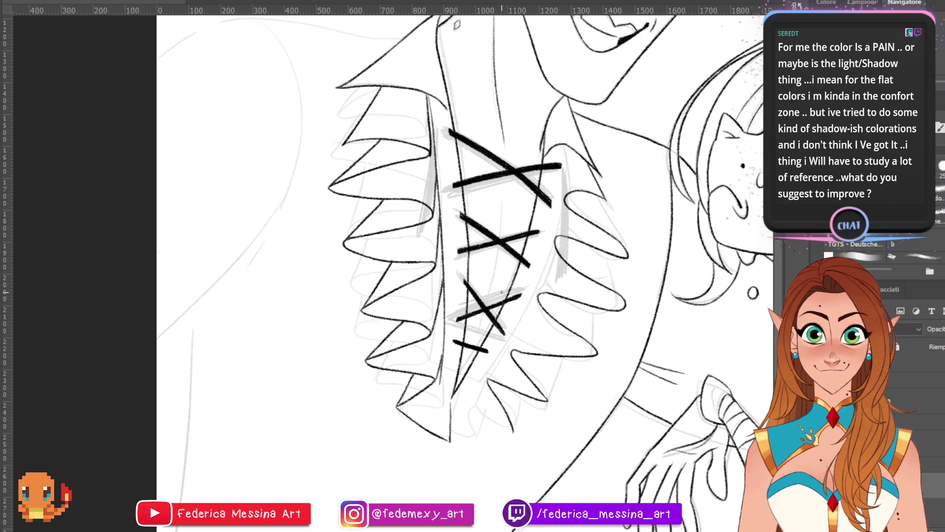
- Ink the inner seam and inner fold lines of the ruffle right of the lacing, down to the neckline's point
drag(492, 246, 348, 172)
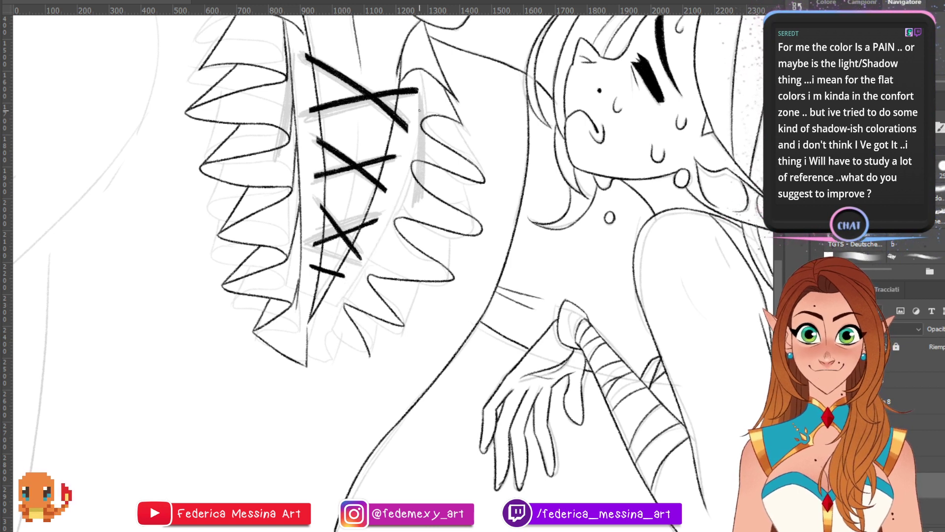
mouse_move(420, 77)
mouse_down()
mouse_move(349, 274)
mouse_move(411, 142)
mouse_move(361, 275)
mouse_move(320, 327)
mouse_up()
key(ctrl+z)
mouse_move(368, 263)
mouse_down()
mouse_move(378, 244)
mouse_move(309, 340)
mouse_up()
key(ctrl+z)
key(ctrl+z)
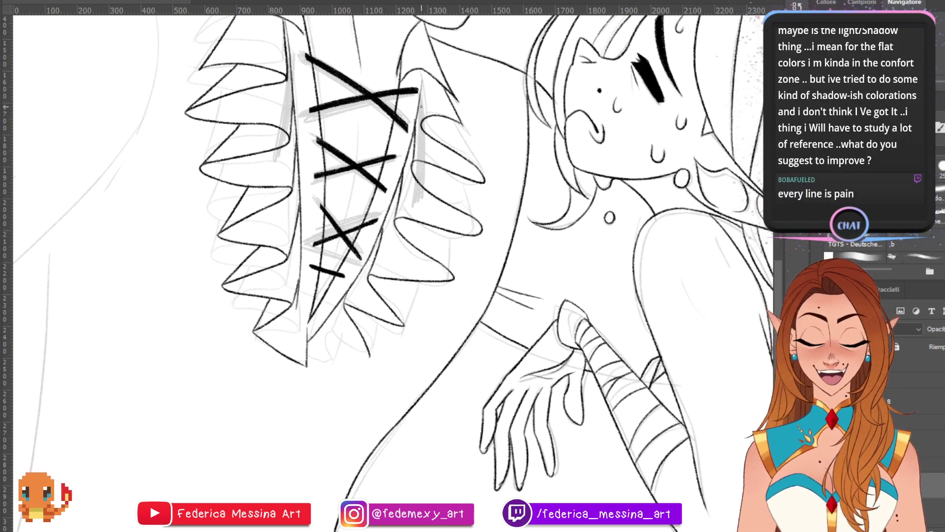
mouse_move(415, 136)
mouse_down()
mouse_move(436, 92)
mouse_move(423, 73)
mouse_up()
key(ctrl+z)
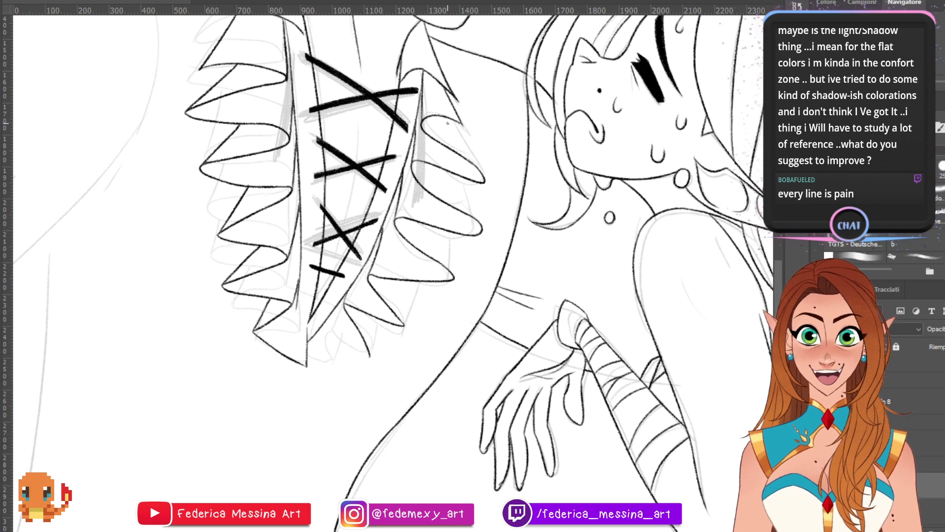
- Ink the outer fold lines linking the upper waves of the right ruffle, redoing strokes until they fit
drag(449, 119, 477, 165)
key(ctrl+z)
drag(450, 118, 479, 169)
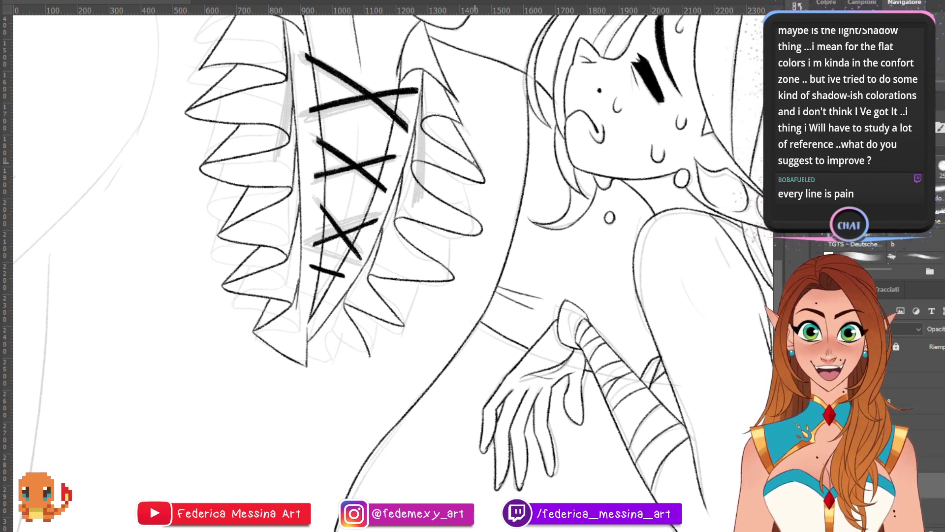
key(ctrl+z)
key(ctrl+z)
mouse_move(449, 119)
mouse_down()
mouse_move(485, 179)
mouse_move(480, 173)
mouse_move(482, 224)
mouse_move(494, 238)
mouse_up()
key(ctrl+z)
mouse_move(463, 180)
mouse_down()
mouse_move(482, 229)
mouse_move(455, 277)
mouse_up()
key(ctrl+z)
key(ctrl+z)
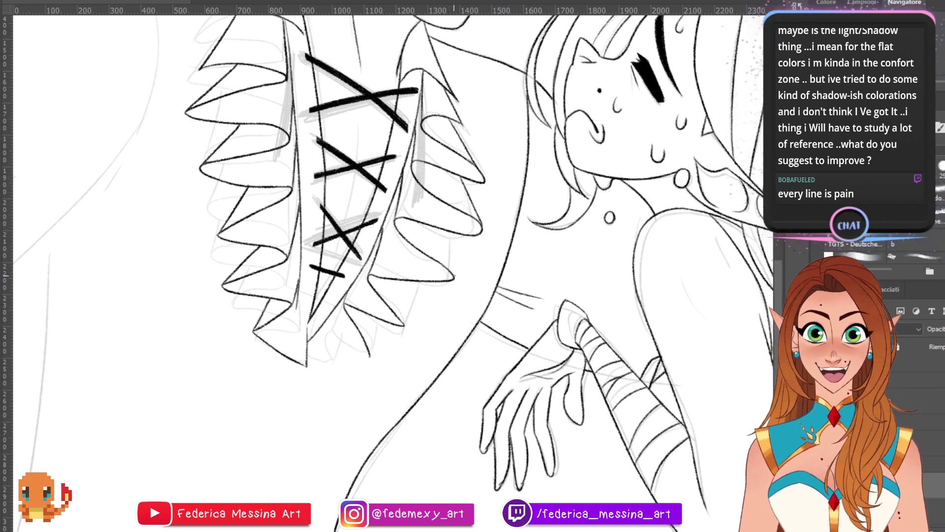
- Ink the short outer fold lines connecting the lower waves of the right ruffle
drag(449, 233, 454, 276)
key(ctrl+z)
drag(406, 325, 414, 281)
key(ctrl+z)
drag(404, 325, 411, 281)
key(ctrl+z)
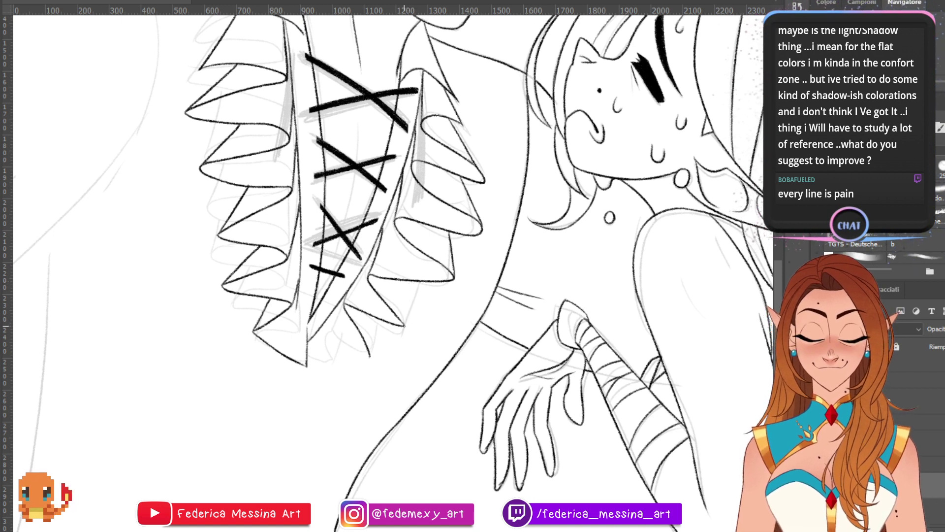
drag(405, 325, 410, 281)
drag(373, 355, 380, 322)
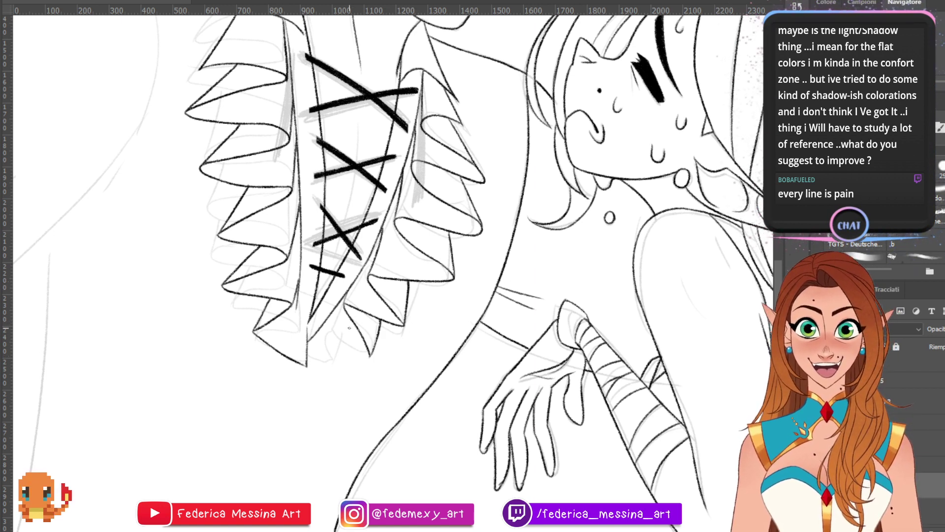
- Ink the small bottom pleats that join the right ruffle to the left ruffle's tip below the lacing
mouse_move(369, 355)
mouse_down()
mouse_move(322, 338)
mouse_move(331, 369)
mouse_move(327, 345)
mouse_move(341, 358)
mouse_move(334, 376)
mouse_move(344, 358)
mouse_move(327, 315)
mouse_move(333, 308)
mouse_up()
key(ctrl+z)
key(ctrl+z)
key(ctrl+z)
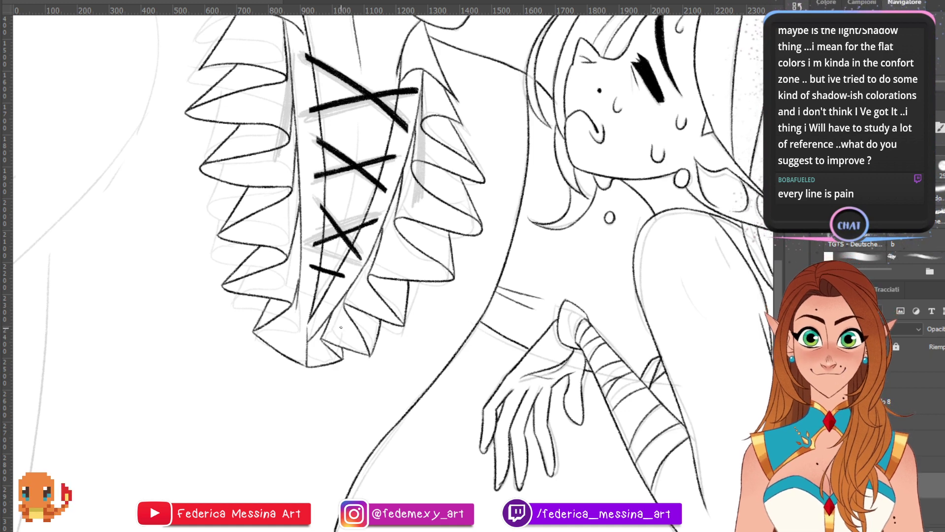
scroll(383, 270, up, 5)
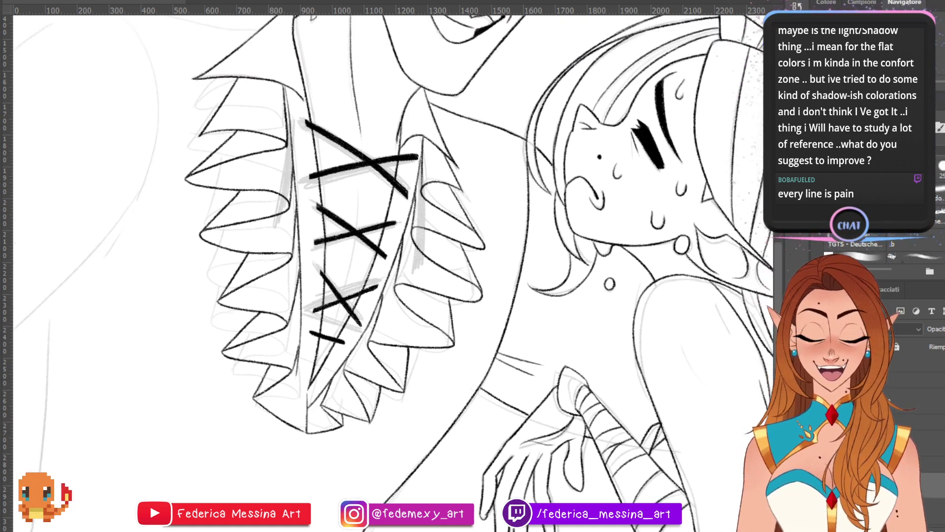
scroll(384, 270, up, 3)
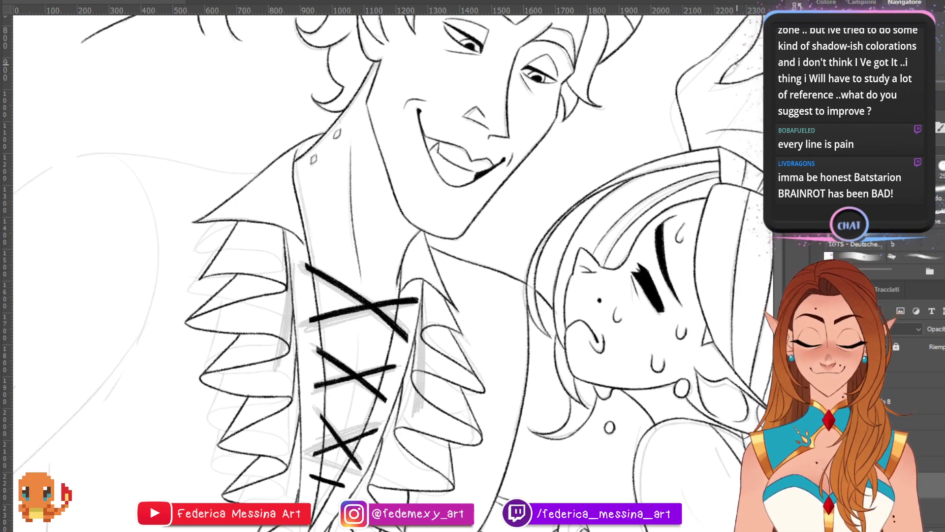
scroll(393, 273, up, 5)
scroll(393, 273, down, 3)
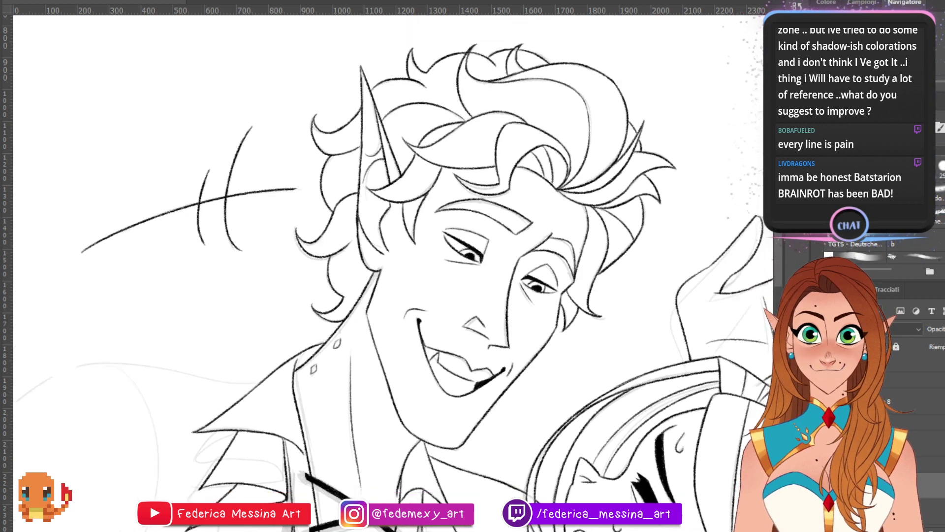
scroll(361, 244, up, 7)
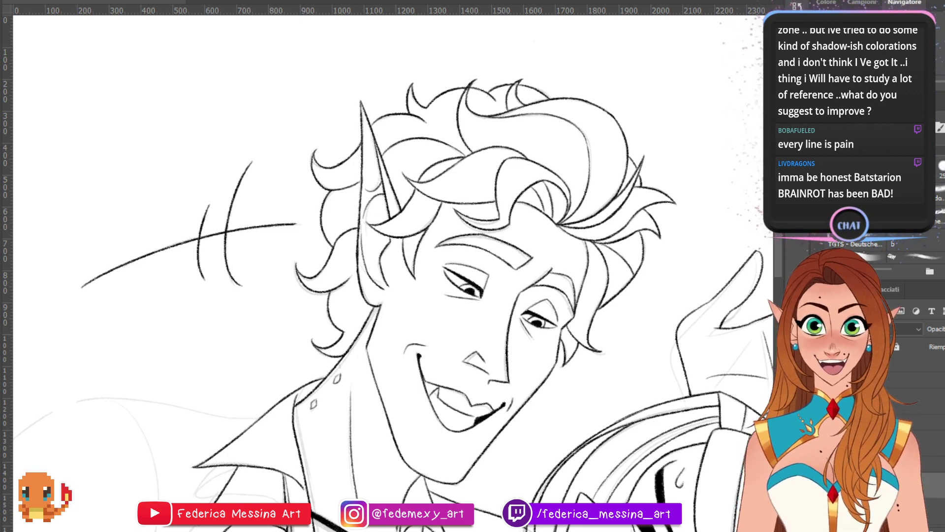
- Ink the top contour of the elf's outer shoulder from its peak down to the canvas's left edge
drag(393, 369, 538, 236)
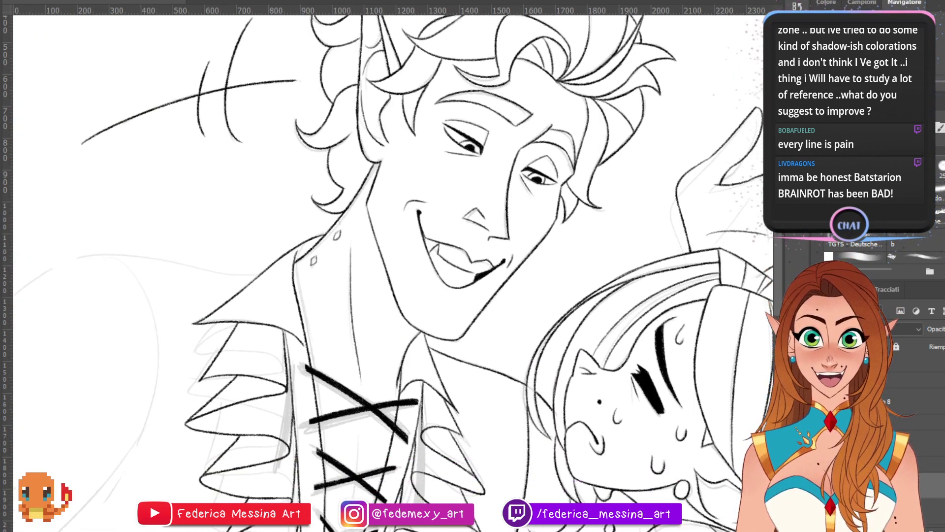
scroll(374, 271, down, 2)
scroll(374, 271, left, 4)
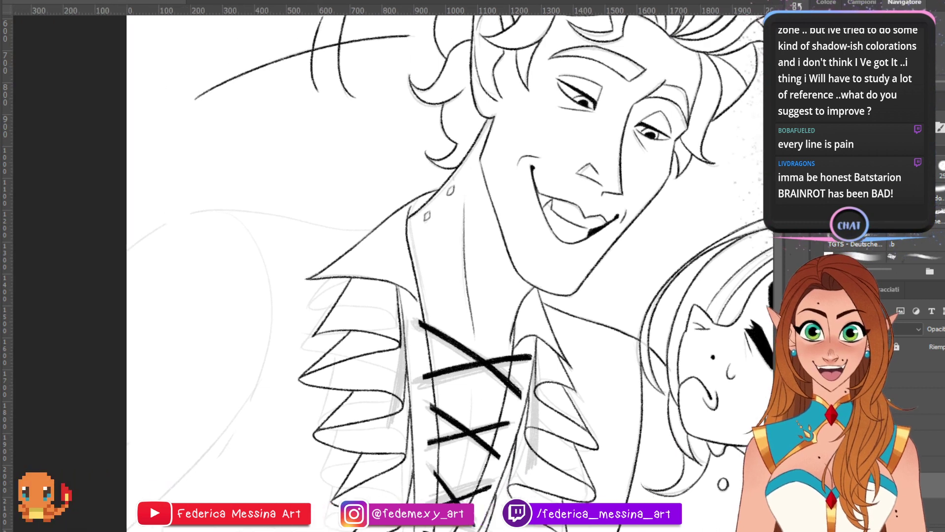
scroll(608, 115, down, 3)
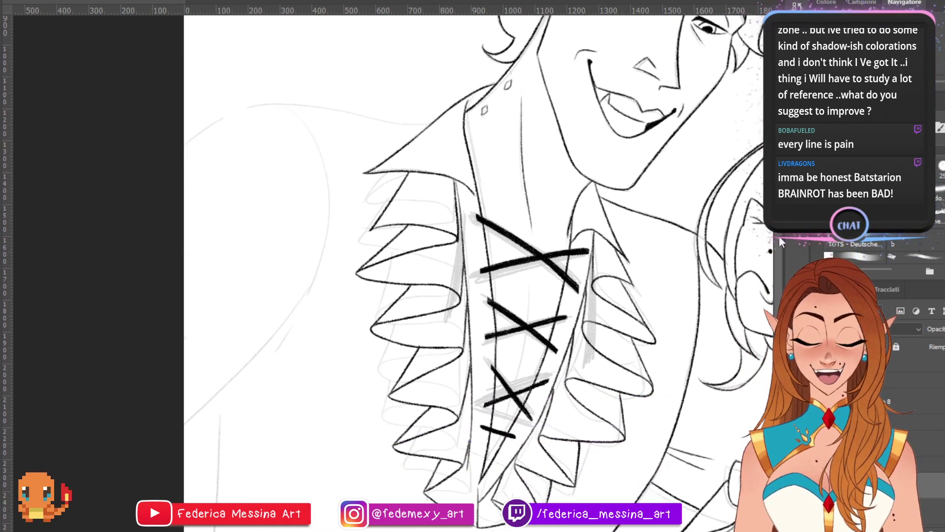
drag(282, 90, 184, 129)
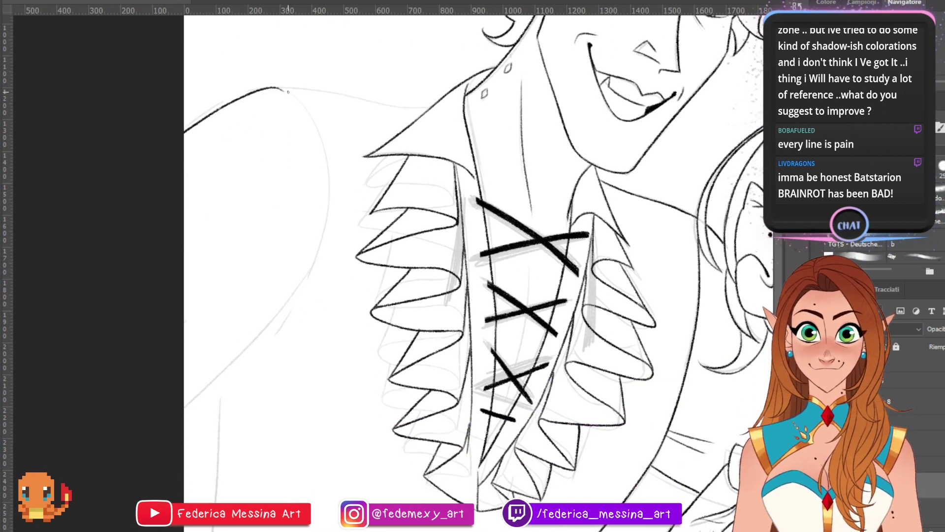
key(ctrl+z)
drag(289, 90, 185, 130)
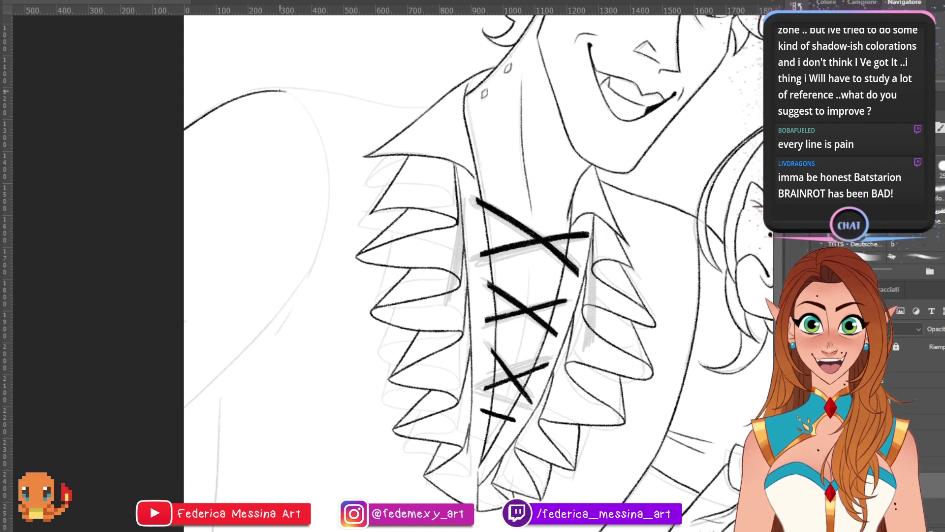
- Ink the curved sleeve seam from the shoulder's peak down the armpit to the canvas's left edge, redoing strokes until they fit
drag(284, 90, 320, 140)
key(ctrl+z)
mouse_move(286, 90)
mouse_down()
mouse_move(320, 135)
mouse_move(315, 127)
mouse_up()
key(ctrl+z)
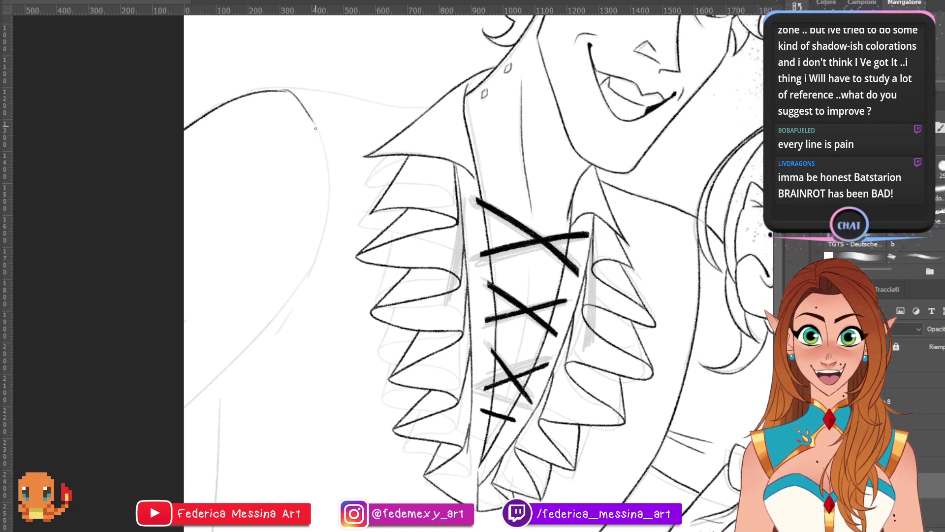
key(ctrl+z)
key(ctrl+z)
mouse_move(280, 91)
mouse_down()
mouse_move(323, 145)
mouse_move(319, 237)
mouse_move(322, 226)
mouse_move(201, 389)
mouse_up()
key(ctrl+z)
mouse_move(325, 219)
mouse_down()
mouse_move(284, 315)
mouse_move(185, 407)
mouse_up()
key(ctrl+z)
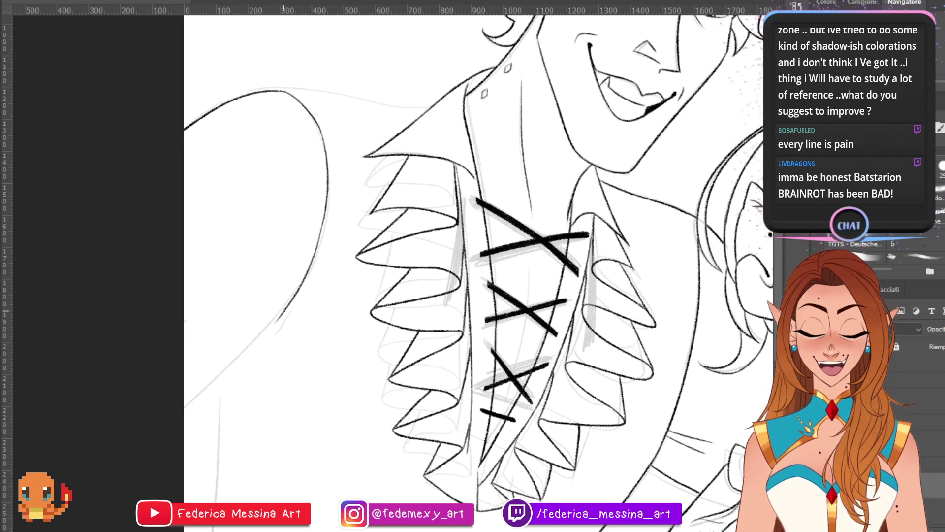
drag(283, 311, 185, 405)
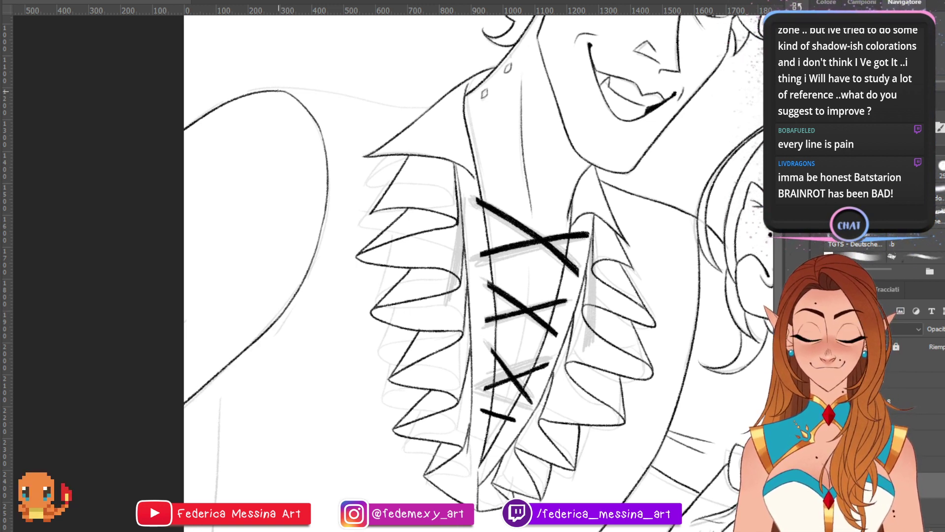
- Ink the shoulder line from the shoulder's peak across to the pointed collar
drag(278, 91, 359, 103)
drag(335, 99, 418, 107)
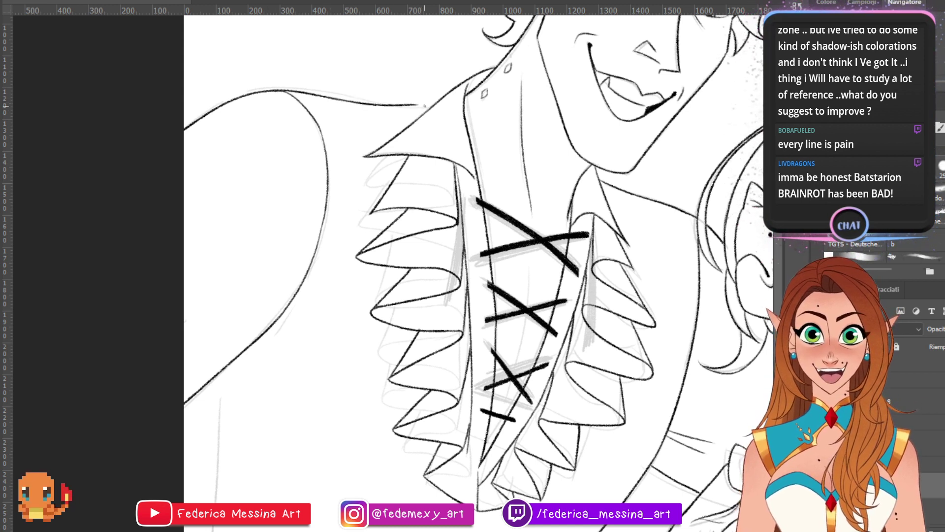
key(ctrl+z)
drag(335, 99, 419, 106)
key(ctrl+z)
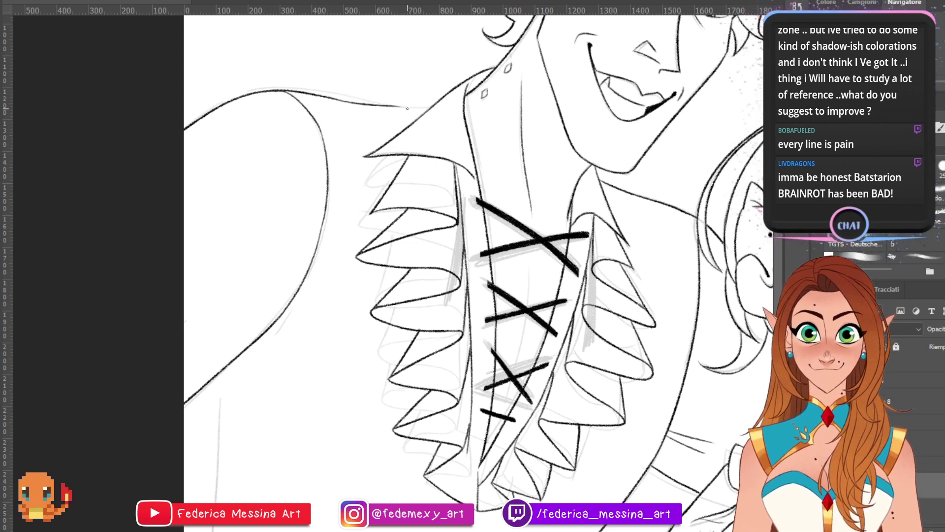
drag(339, 100, 433, 105)
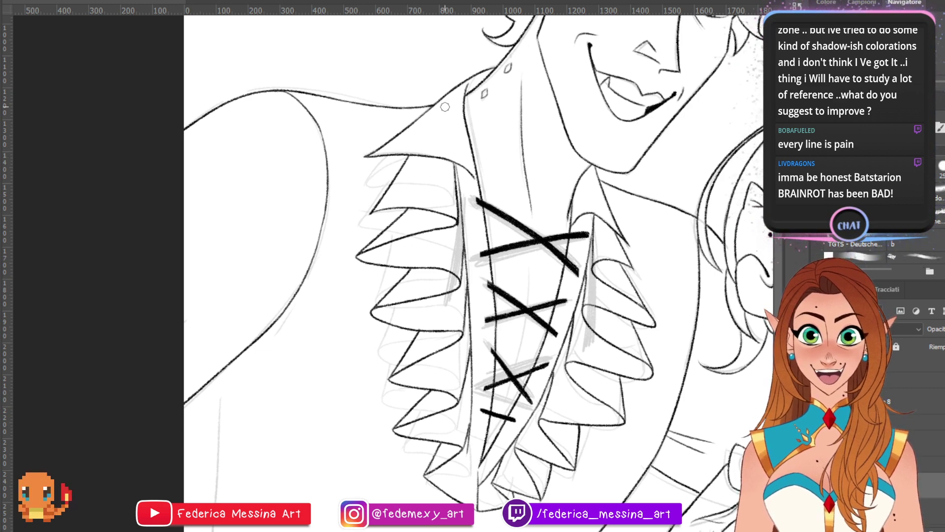
- Ink the side contour of the torso from the underarm line down to the canvas's left edge
drag(445, 107, 274, 0)
scroll(389, 271, down, 2)
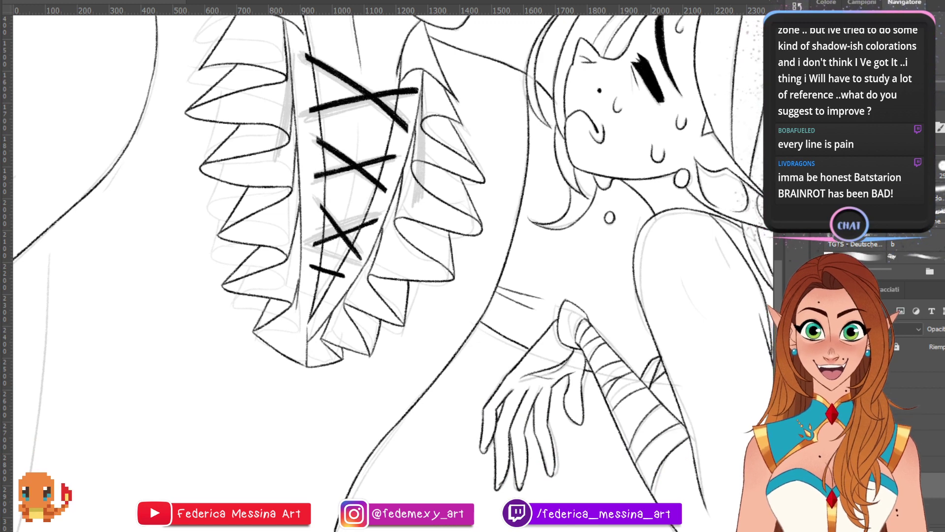
scroll(389, 270, up, 4)
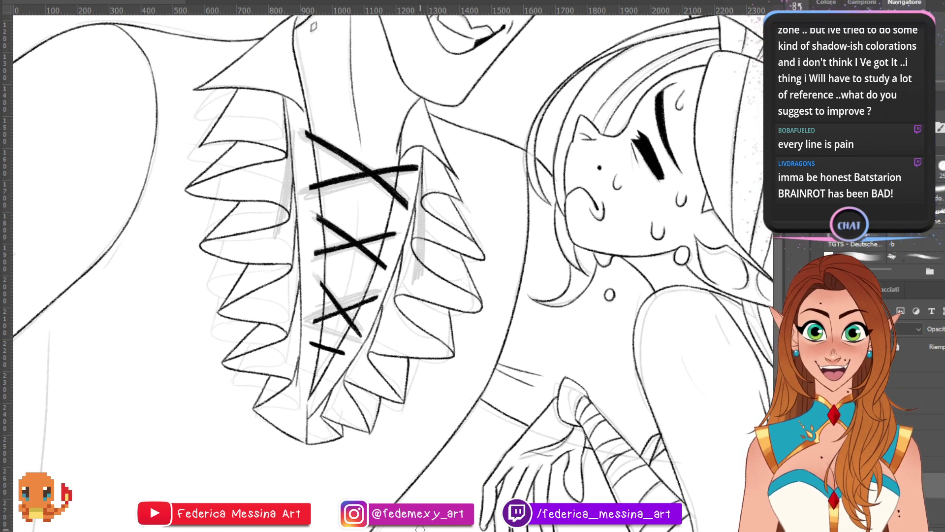
scroll(389, 271, left, 6)
drag(781, 250, 778, 298)
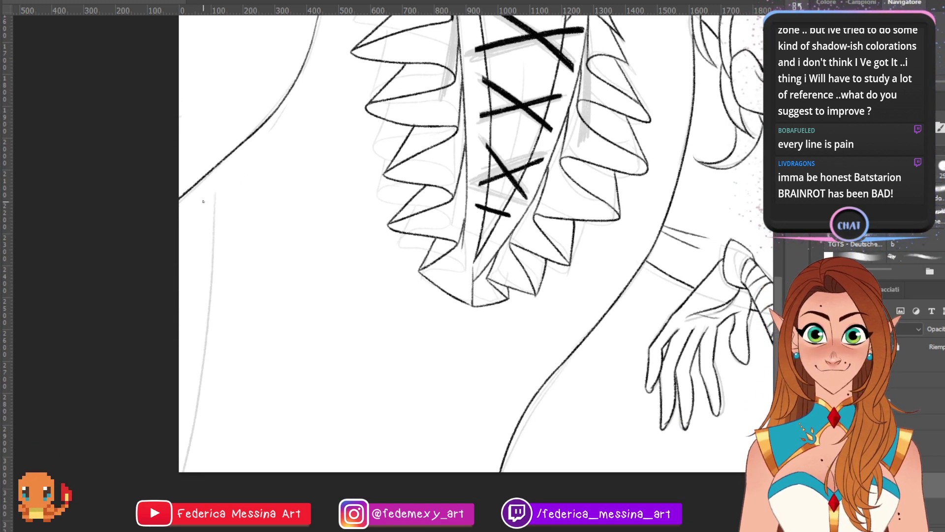
mouse_move(213, 171)
mouse_down()
mouse_move(212, 263)
mouse_move(181, 471)
mouse_up()
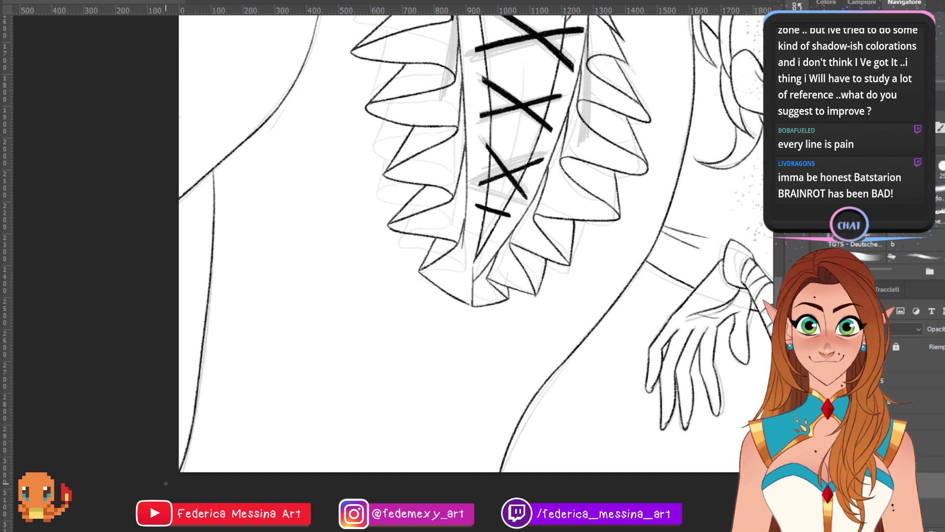
key(ctrl+z)
drag(214, 171, 179, 436)
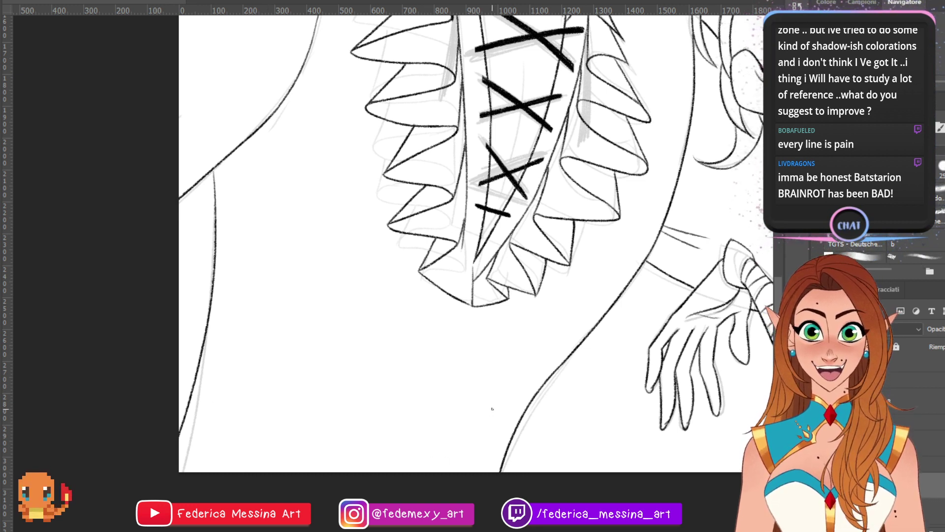
- Ink the short waist lines of the shirt at both sides of the torso along the canvas's bottom edge
mouse_move(511, 397)
mouse_down()
mouse_move(373, 470)
mouse_move(437, 424)
mouse_up()
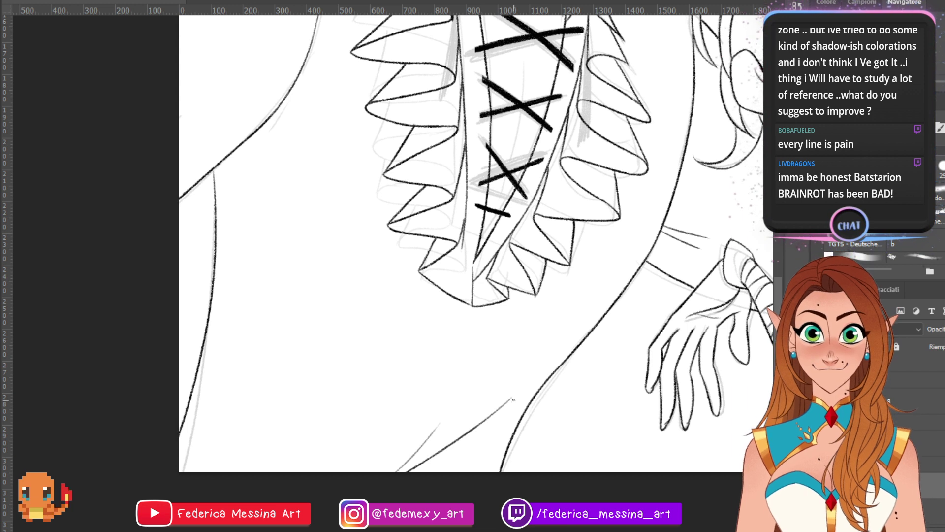
key(ctrl+z)
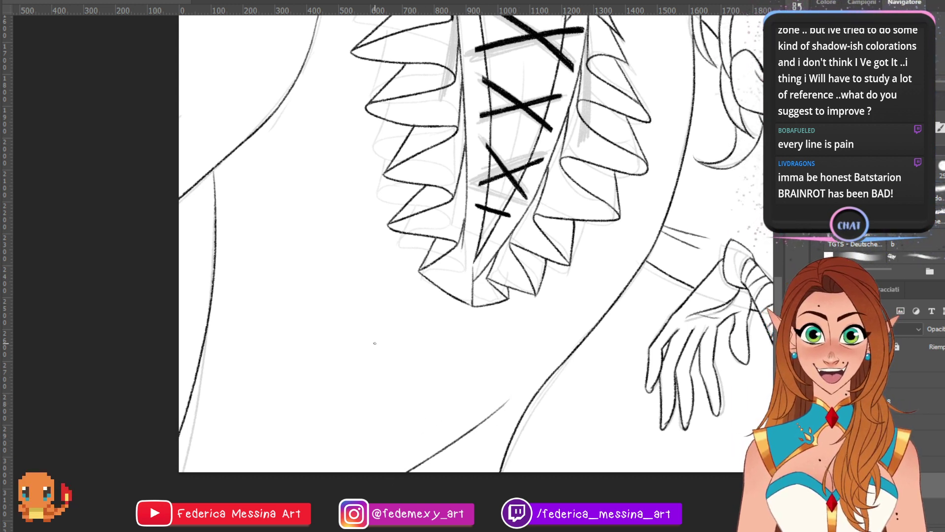
drag(188, 459, 243, 498)
key(ctrl+z)
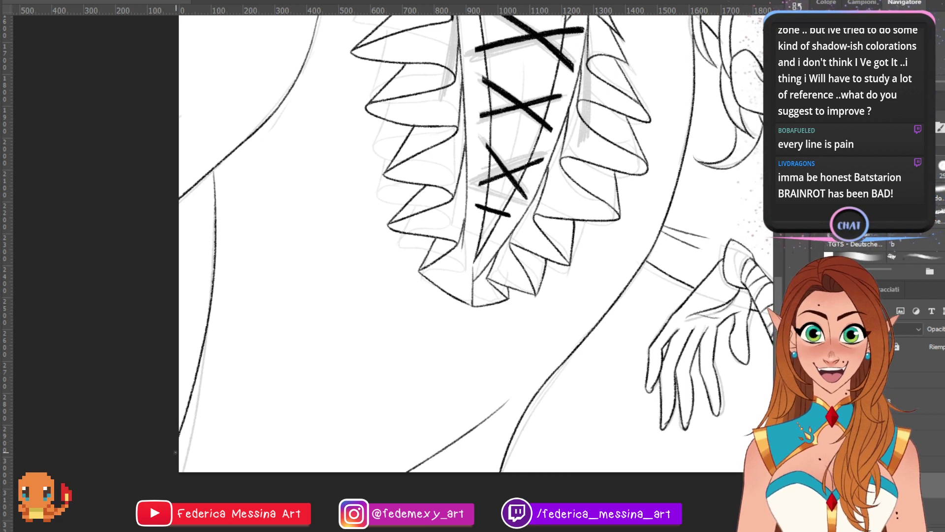
key(ctrl+z)
drag(180, 456, 209, 471)
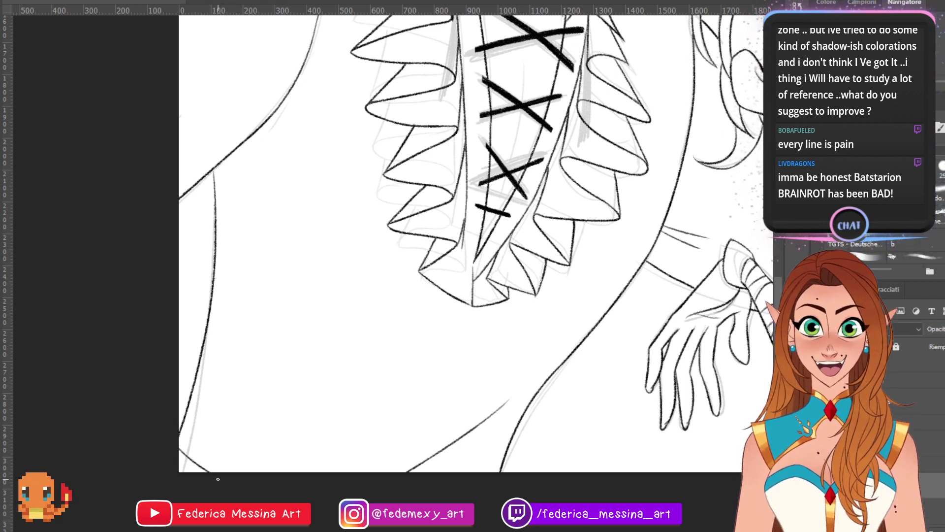
- Ink the thin chest lines visible between the crossed laces, redoing strokes until they fit
mouse_move(542, 123)
mouse_down()
mouse_move(361, 421)
mouse_move(376, 256)
mouse_up()
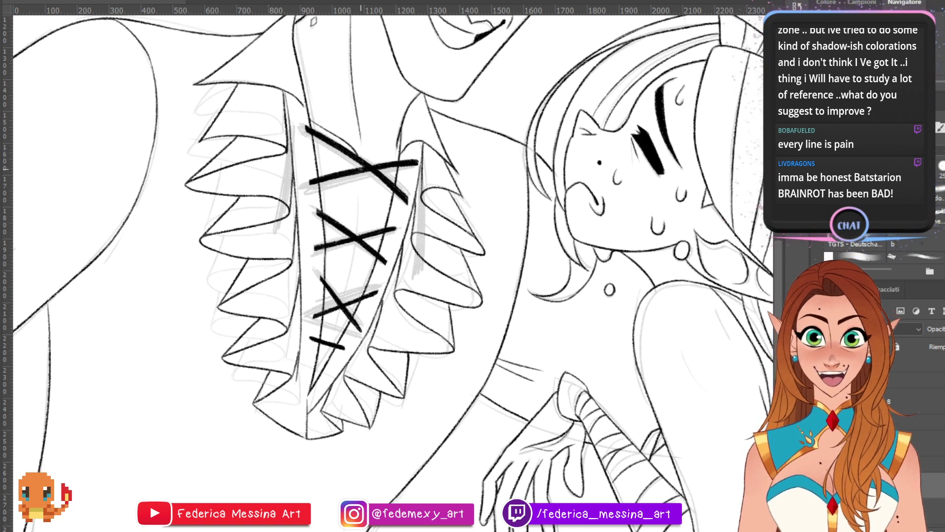
mouse_move(364, 178)
mouse_down()
mouse_move(333, 336)
mouse_move(362, 225)
mouse_move(327, 340)
mouse_up()
key(ctrl+z)
key(ctrl+z)
key(ctrl+z)
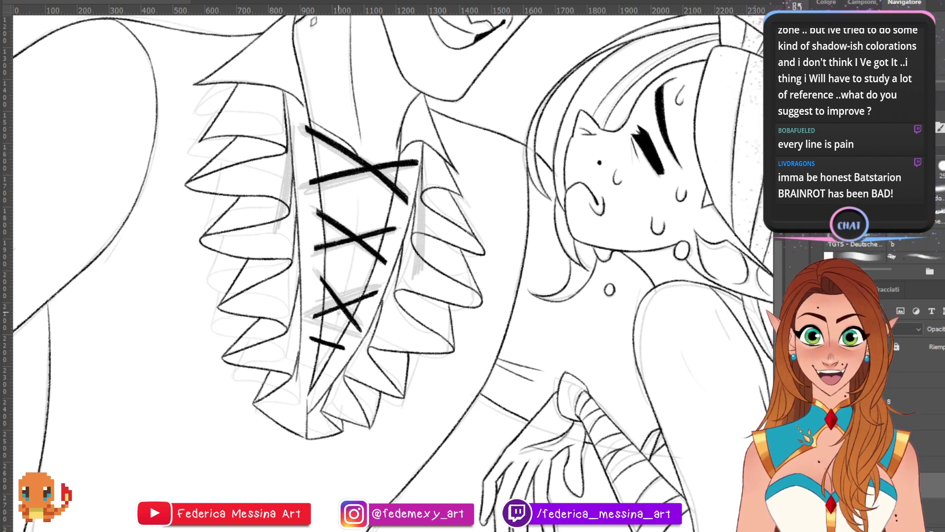
mouse_move(369, 174)
mouse_down()
mouse_move(347, 301)
mouse_move(364, 203)
mouse_move(344, 303)
mouse_move(326, 339)
mouse_move(329, 319)
mouse_up()
key(ctrl+z)
key(ctrl+z)
key(ctrl+z)
key(ctrl+z)
drag(361, 182, 345, 304)
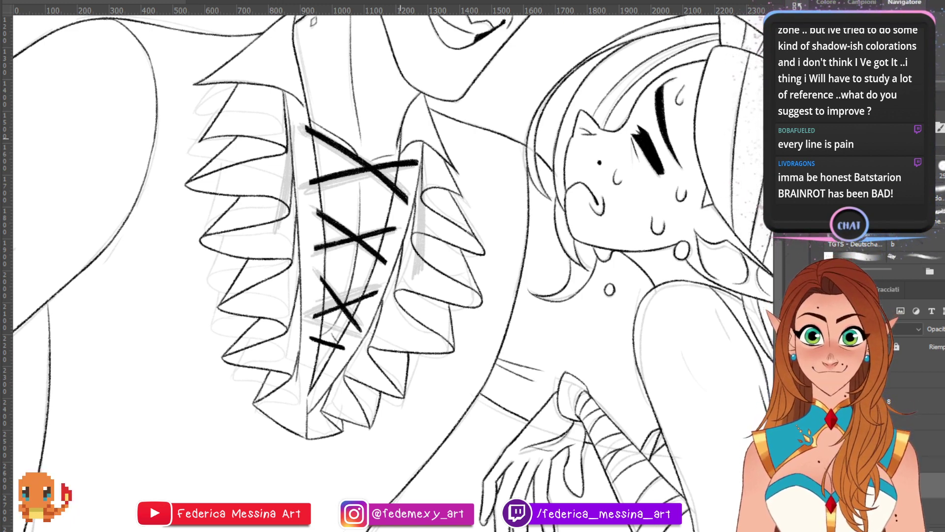
- Examine the line art of both characters up close and across the whole canvas
drag(400, 137, 367, 336)
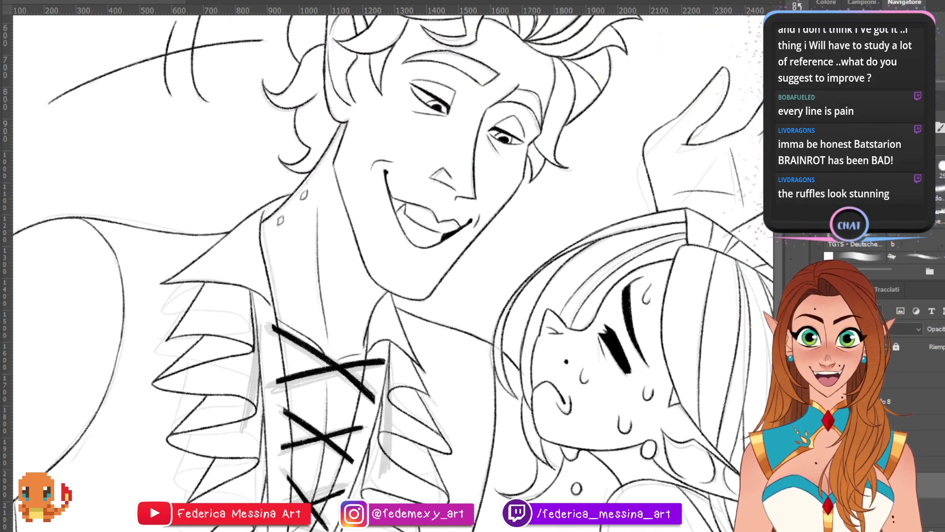
drag(393, 266, 305, 289)
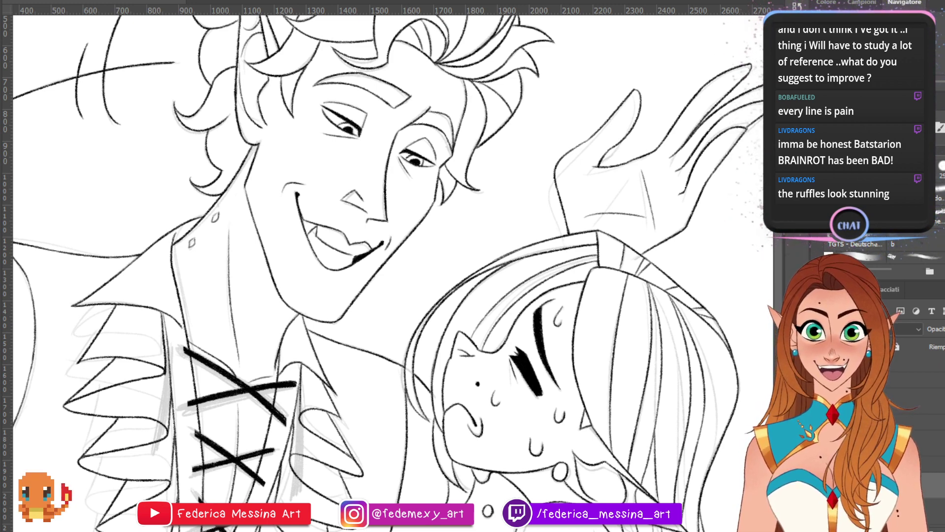
scroll(372, 273, right, 3)
scroll(372, 273, up, 4)
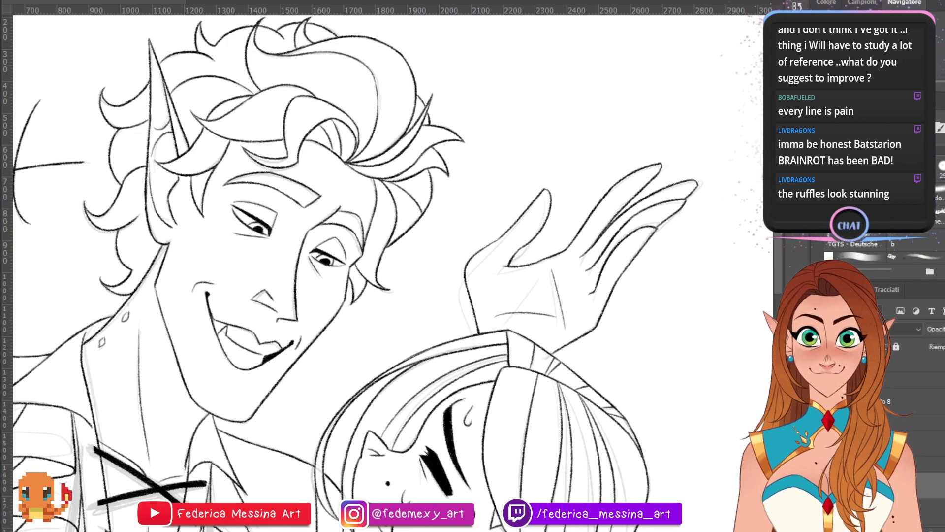
scroll(372, 274, down, 15)
scroll(372, 273, left, 3)
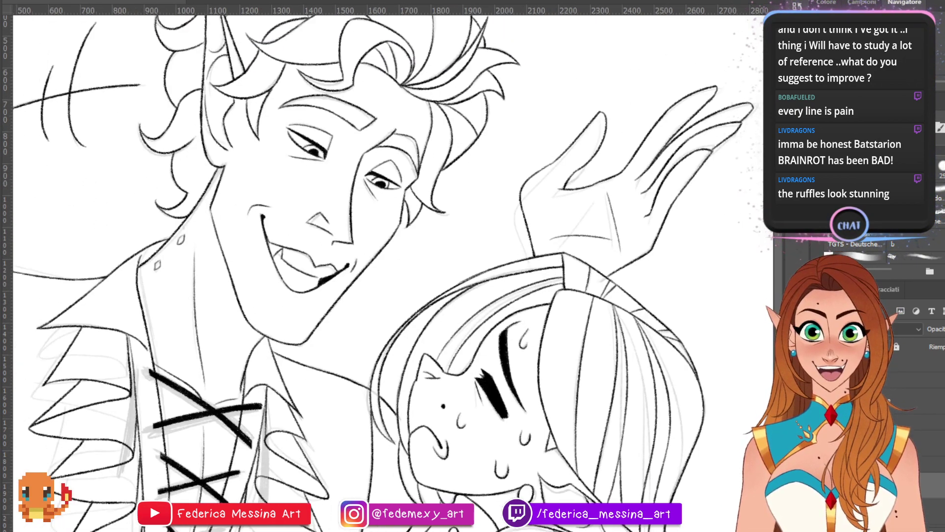
scroll(372, 274, right, 3)
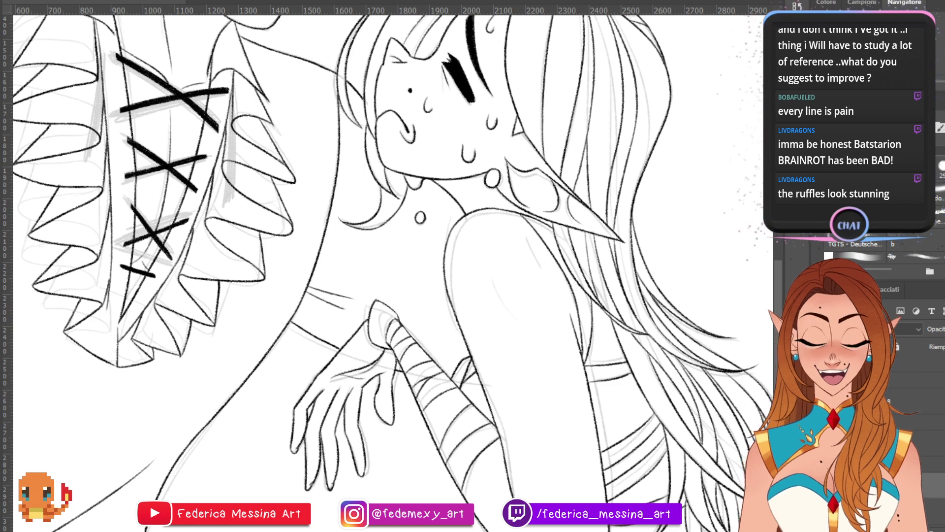
scroll(372, 273, down, 10)
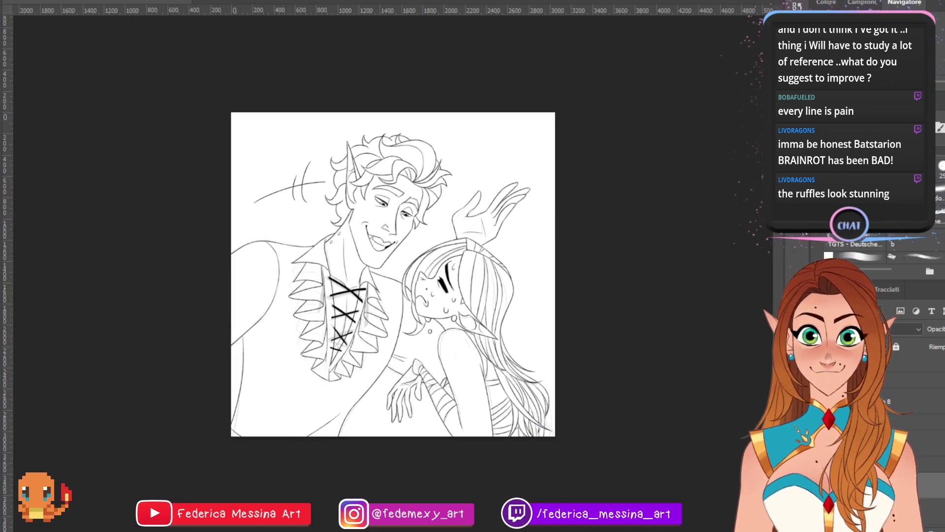
- Switch the canvas to the rough sketch of the hugging pose and lower that sketch's opacity to a faint guide
key(ctrl+comma)
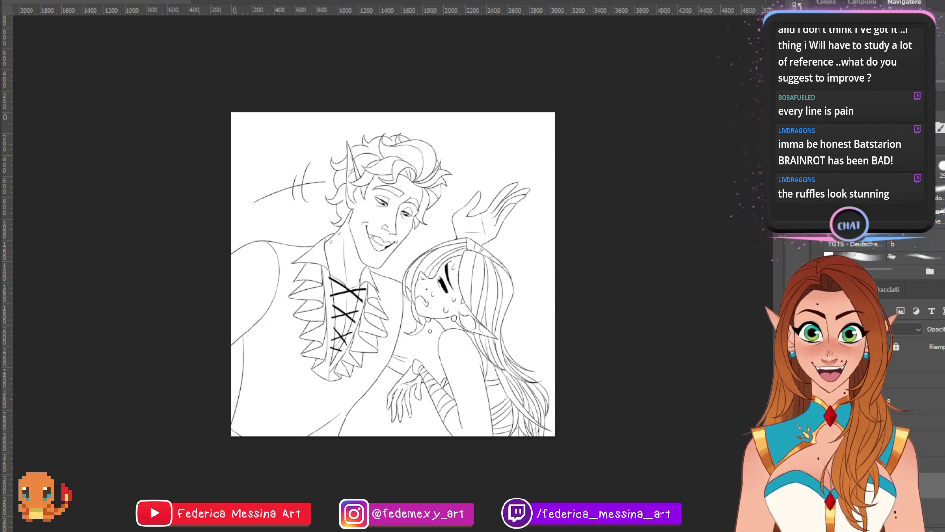
key(ctrl+comma)
key(ctrl+comma)
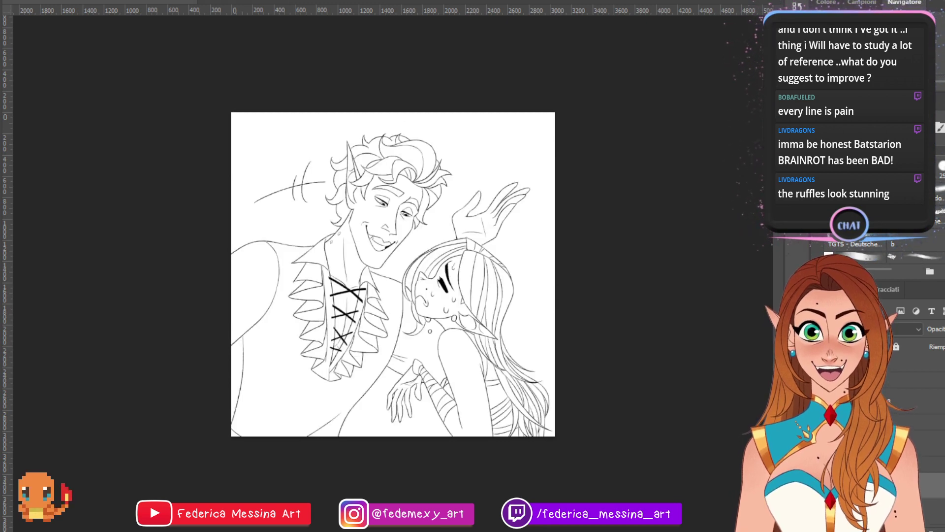
key(ctrl+comma)
key(ctrl+comma)
key(ctrl+comma)
key(ctrl+comma)
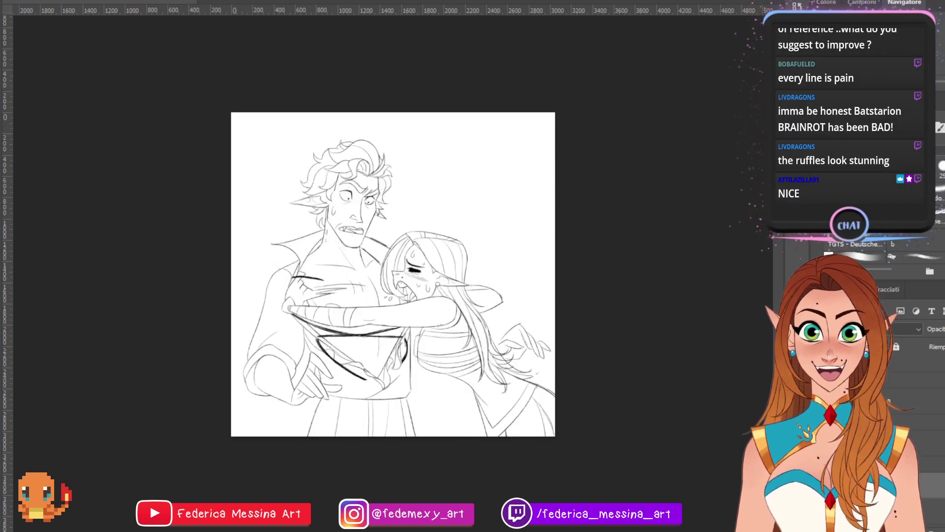
drag(935, 342, 929, 343)
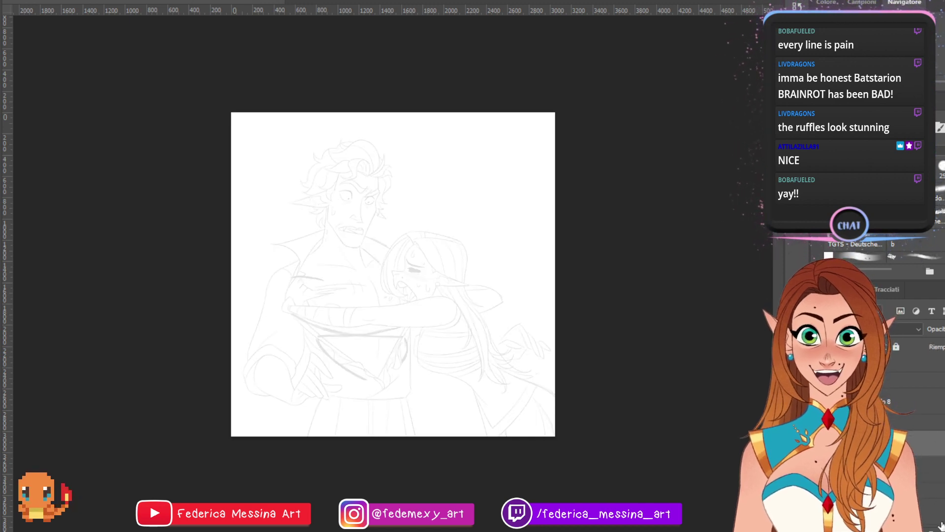
- Ink the hugging girl's tightly closed eye as a solid black slanted shape over the sketch
key(ctrl+plus)
key(ctrl+plus)
key(ctrl+plus)
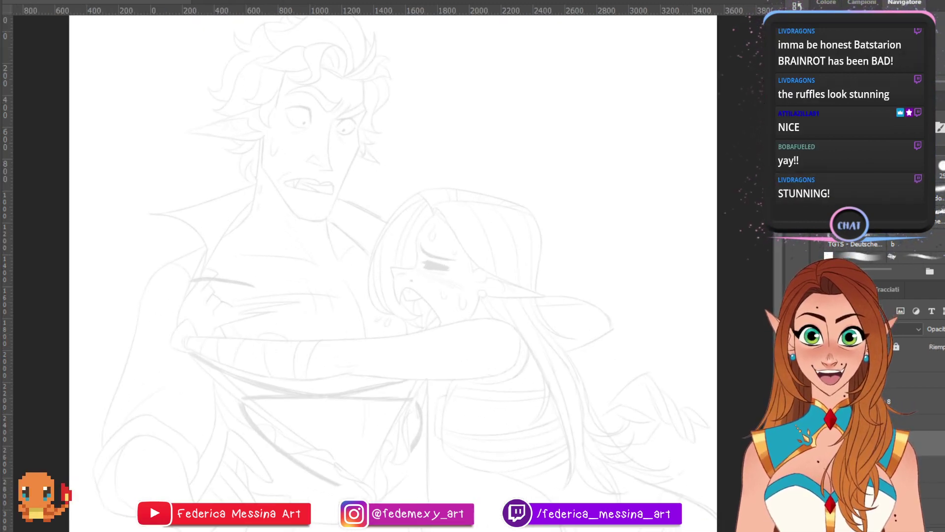
drag(320, 116, 235, 176)
key(ctrl+plus)
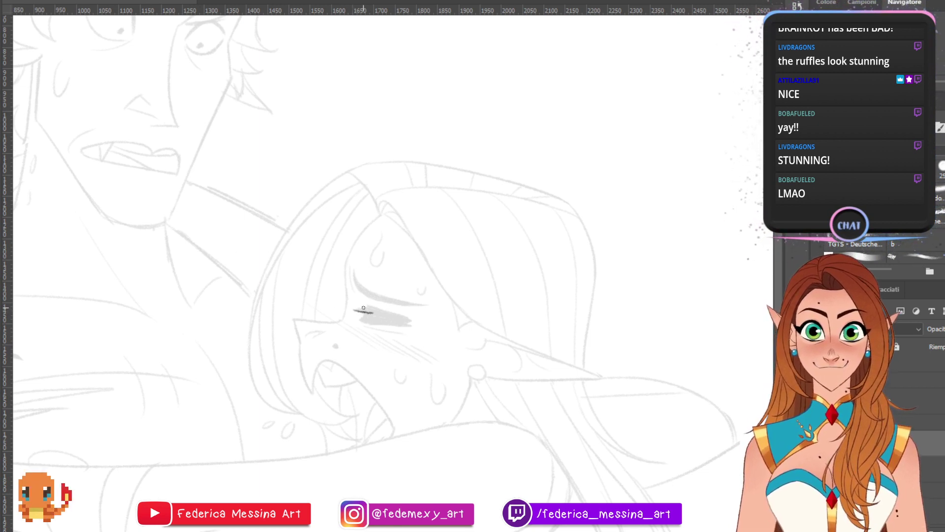
mouse_move(359, 309)
mouse_down()
mouse_move(404, 318)
mouse_move(380, 310)
mouse_move(367, 320)
mouse_move(394, 322)
mouse_move(368, 317)
mouse_move(394, 319)
mouse_move(383, 319)
mouse_up()
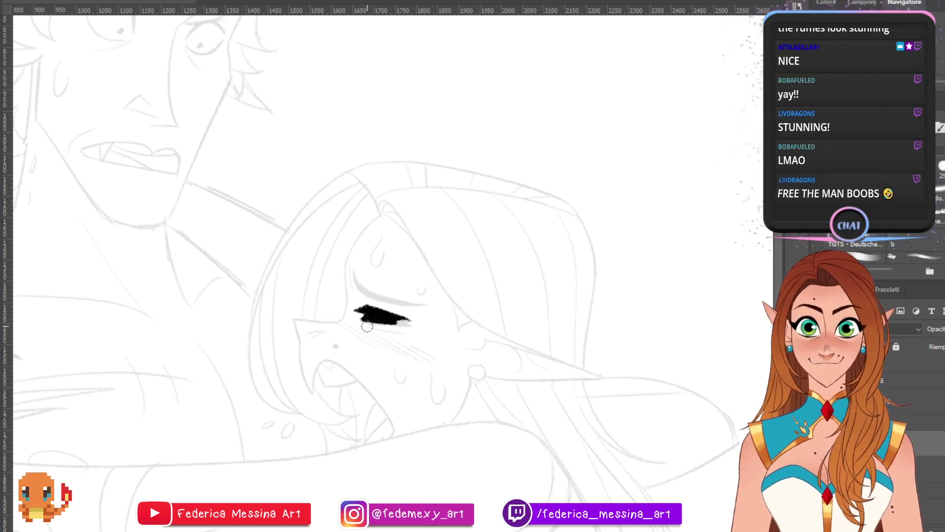
drag(370, 323, 407, 320)
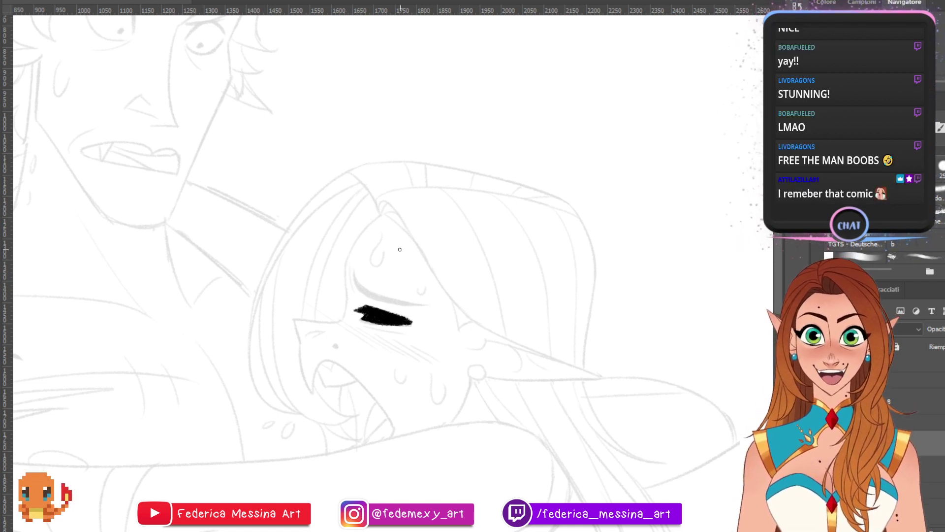
- Ink the girl's thick curved eyebrow above the closed eye, tapering toward the temple
mouse_move(360, 291)
mouse_down()
mouse_move(355, 267)
mouse_move(374, 296)
mouse_move(357, 285)
mouse_move(404, 303)
mouse_move(370, 296)
mouse_move(423, 303)
mouse_move(387, 298)
mouse_move(418, 303)
mouse_move(356, 280)
mouse_up()
key(ctrl+z)
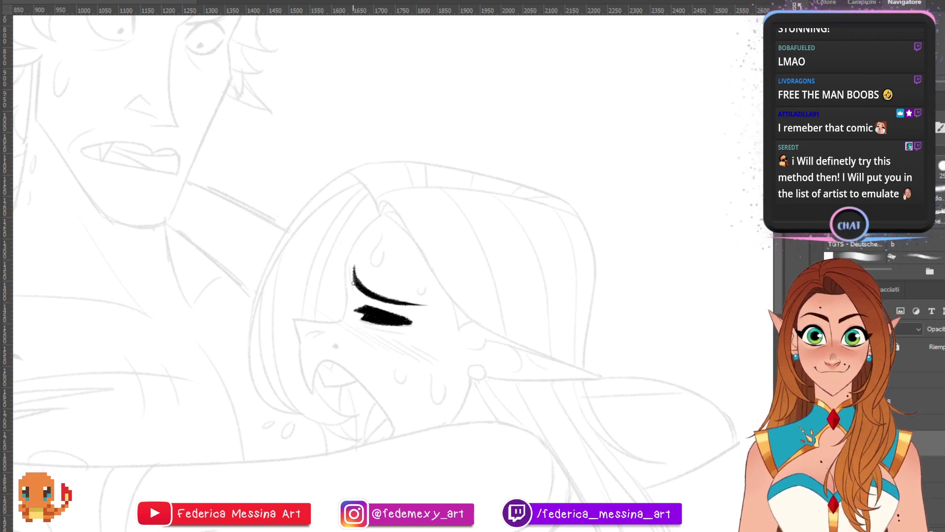
drag(350, 264, 353, 286)
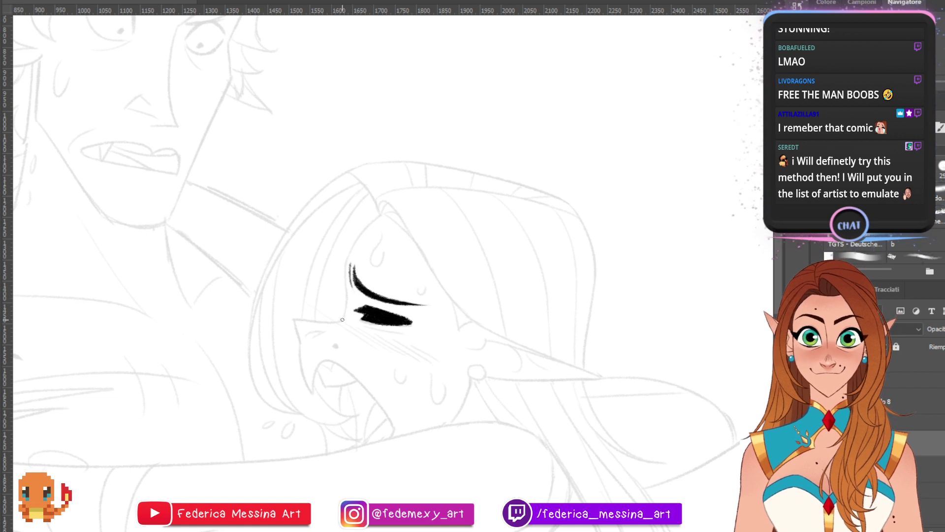
- Ink the girl's forehead contour from the bridge of the nose up to the hair parting
drag(345, 266, 338, 321)
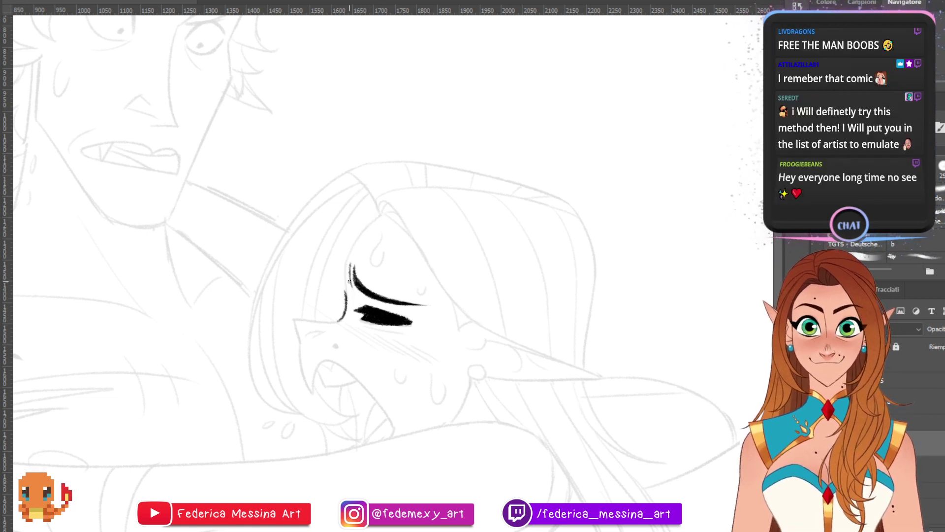
mouse_move(346, 277)
mouse_down()
mouse_move(401, 203)
mouse_move(388, 211)
mouse_move(382, 199)
mouse_move(417, 243)
mouse_up()
key(e)
key(b)
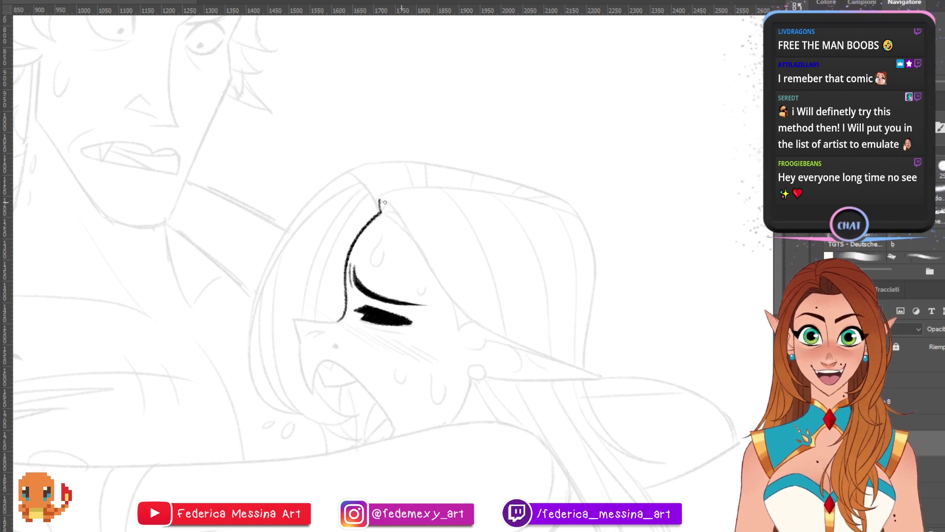
- Ink the hairline from the parting down across the temple to the ear, redoing strokes until they fit
key(ctrl+z)
drag(381, 200, 421, 254)
key(ctrl+z)
key(ctrl+z)
key(ctrl+z)
key(ctrl+z)
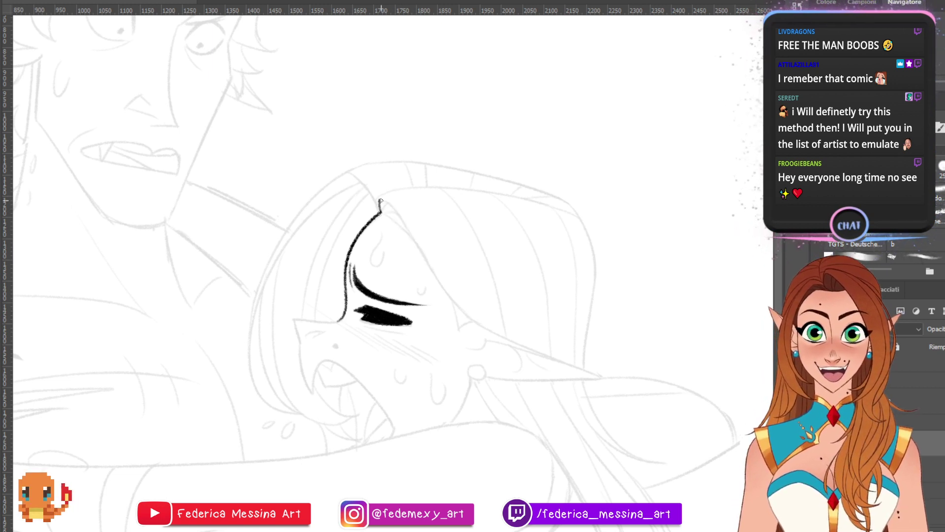
drag(381, 199, 458, 311)
key(ctrl+z)
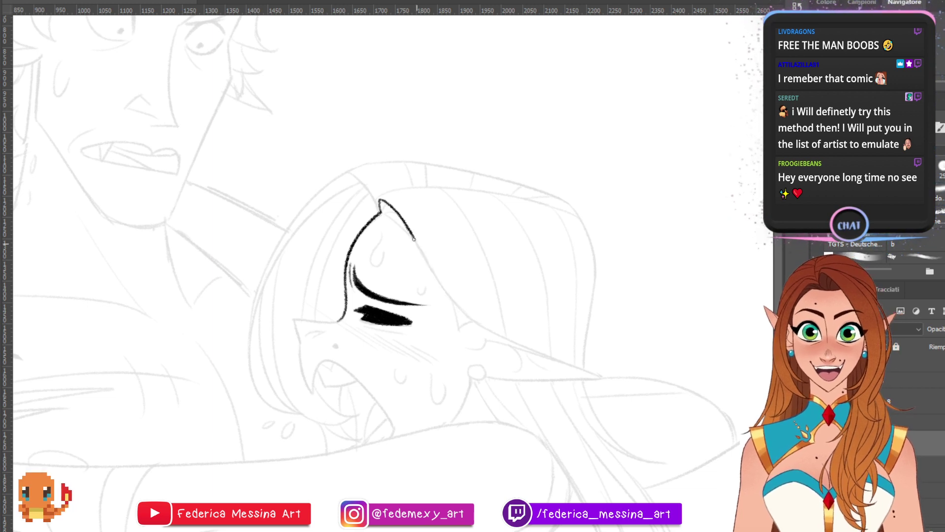
drag(411, 232, 484, 327)
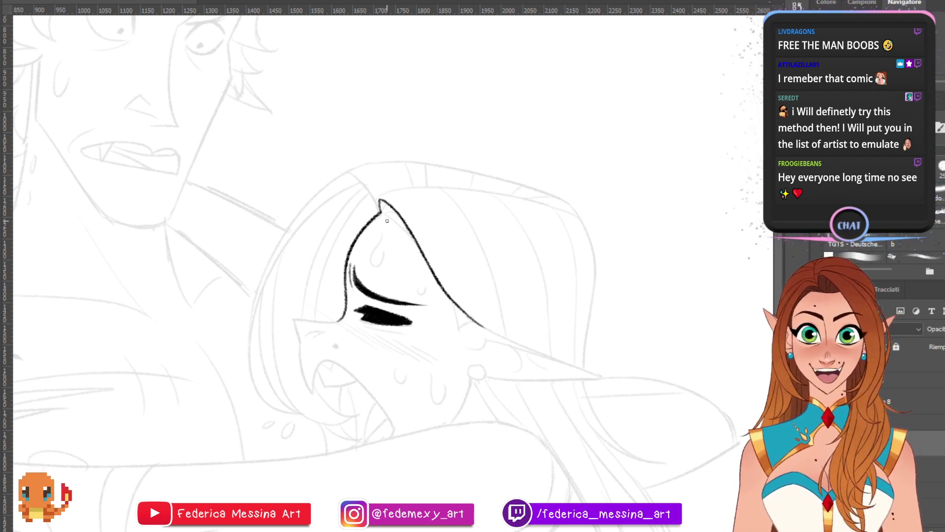
- Ink the small folded lock of hair just below the parting on the forehead
drag(381, 213, 413, 238)
key(ctrl+z)
key(ctrl+z)
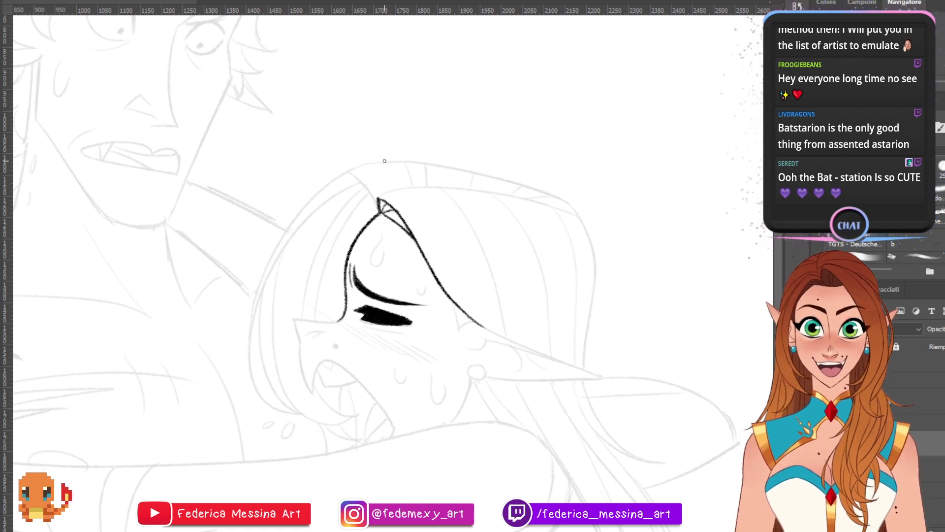
- Ink the long upper edge of the side hair from the parting to the back of the head, redoing it until it fits
drag(377, 200, 595, 215)
key(ctrl+z)
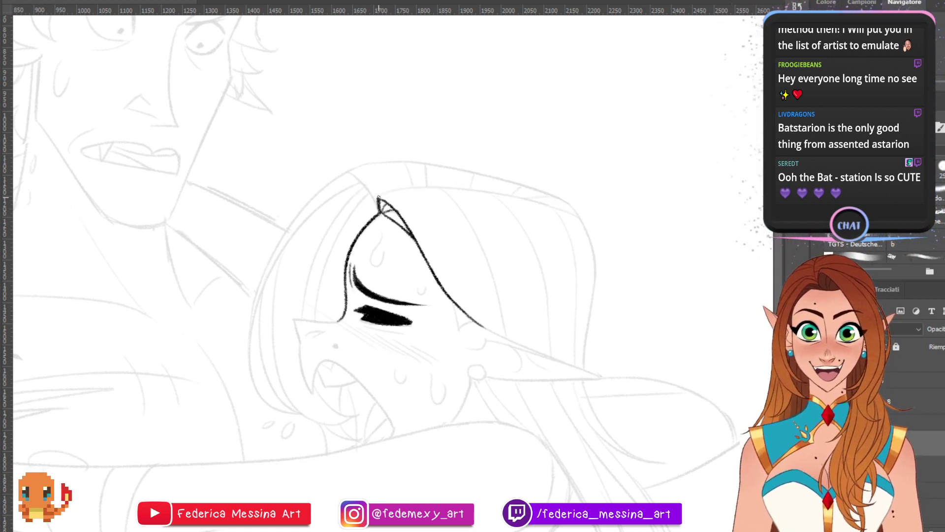
key(ctrl+shift+z)
key(ctrl+z)
drag(378, 200, 612, 226)
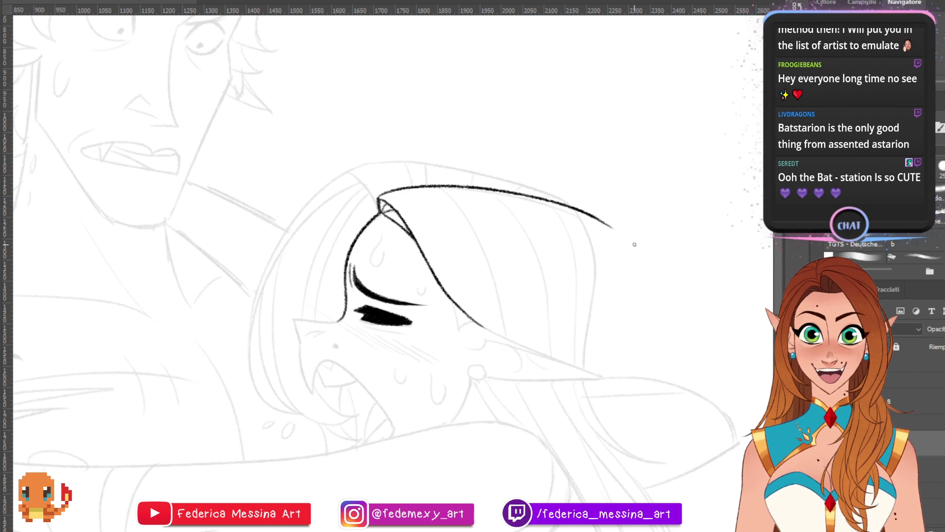
key(ctrl+z)
drag(377, 199, 608, 246)
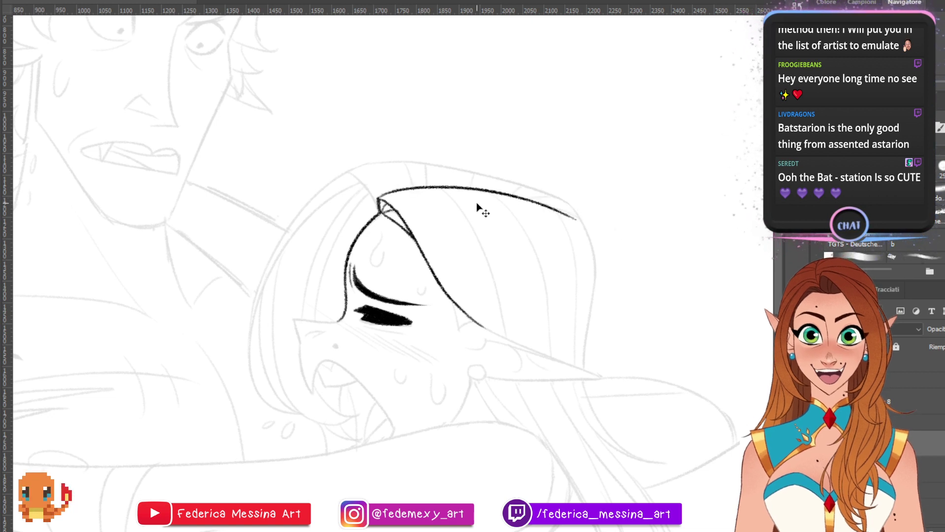
key(ctrl+z)
drag(378, 199, 606, 245)
key(ctrl+z)
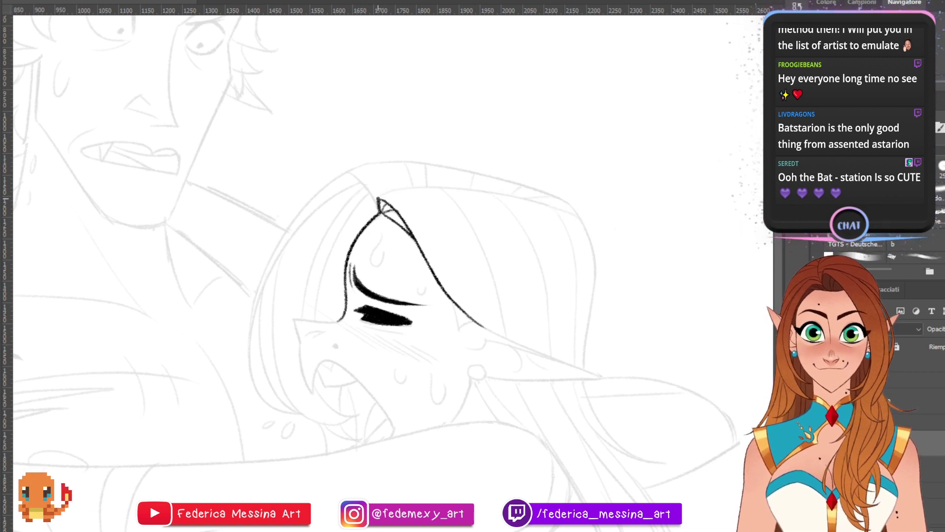
drag(378, 199, 605, 230)
key(ctrl+z)
drag(377, 199, 652, 265)
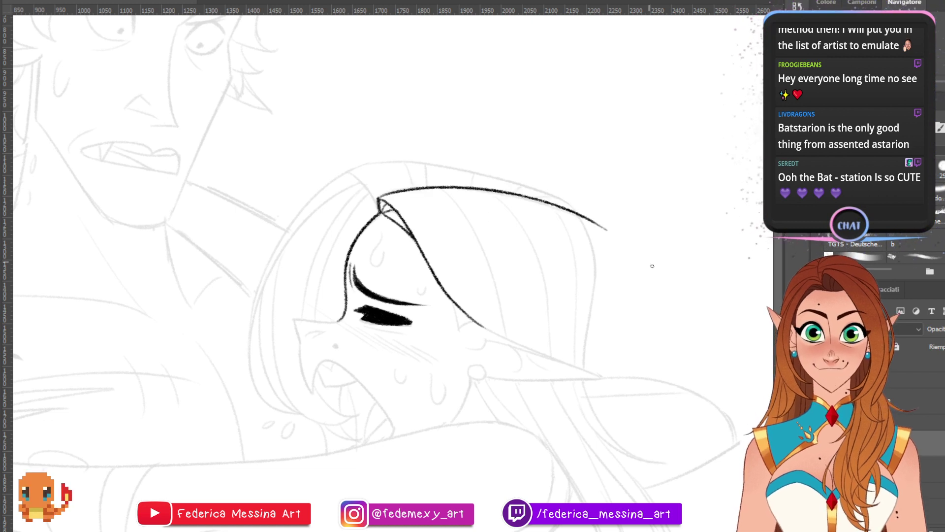
- Erase the overshooting end of the upper hair edge and ink the back outline of the hair down to the ear tip
drag(581, 216, 610, 235)
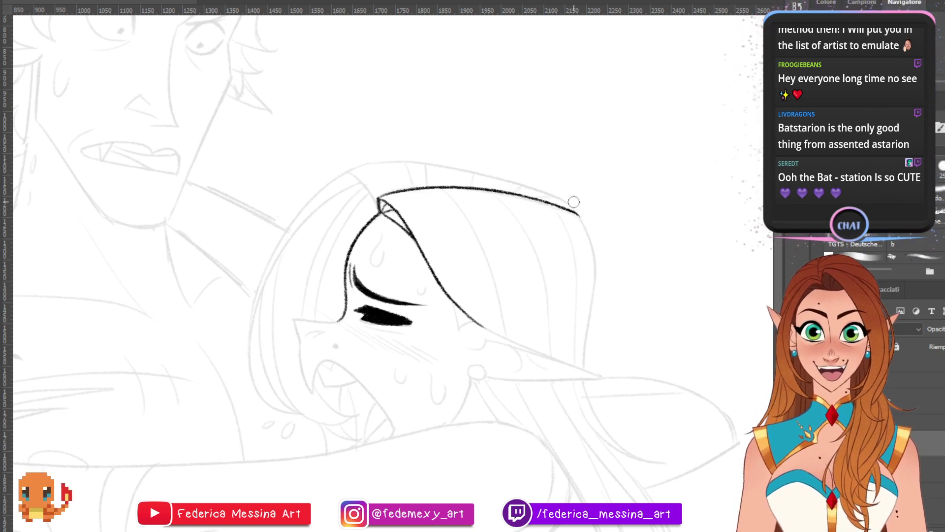
key(ctrl+z)
drag(570, 204, 598, 275)
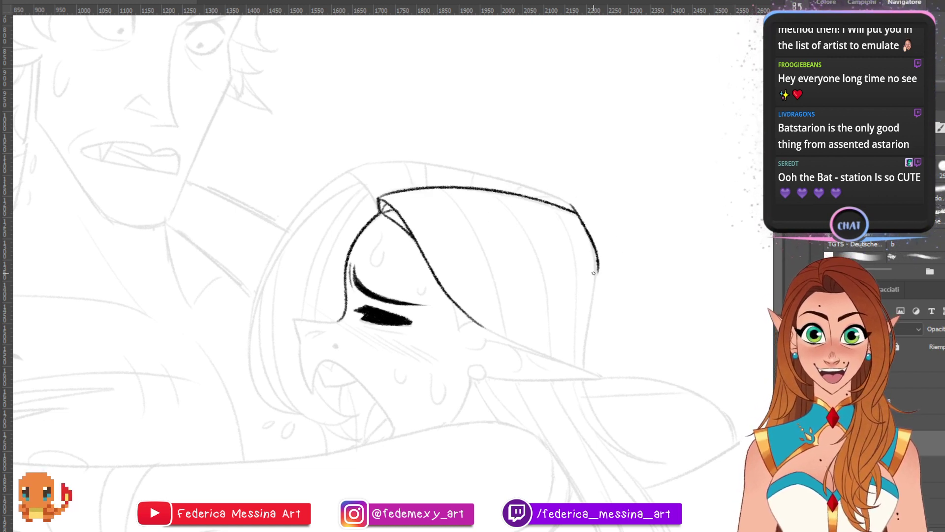
key(ctrl+z)
mouse_move(570, 204)
mouse_down()
mouse_move(593, 291)
mouse_move(582, 359)
mouse_up()
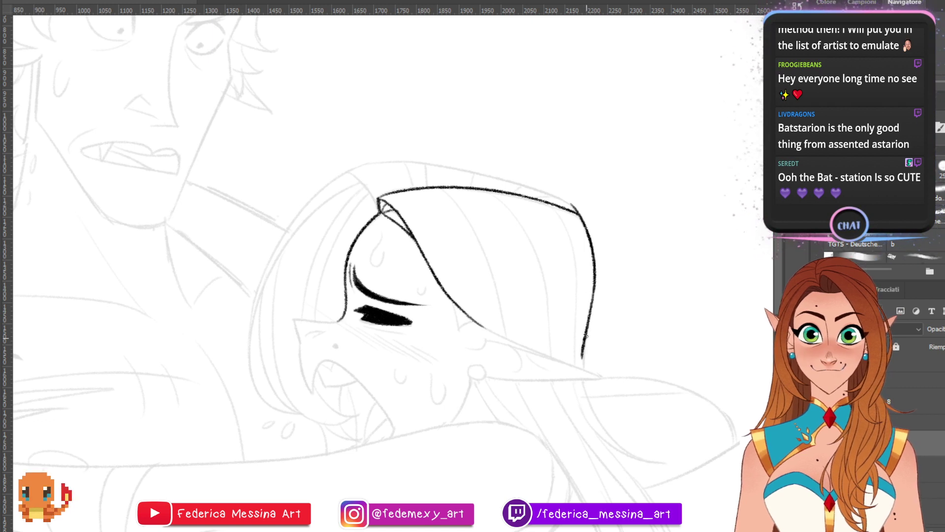
key(ctrl+z)
drag(594, 289, 585, 366)
key(ctrl+z)
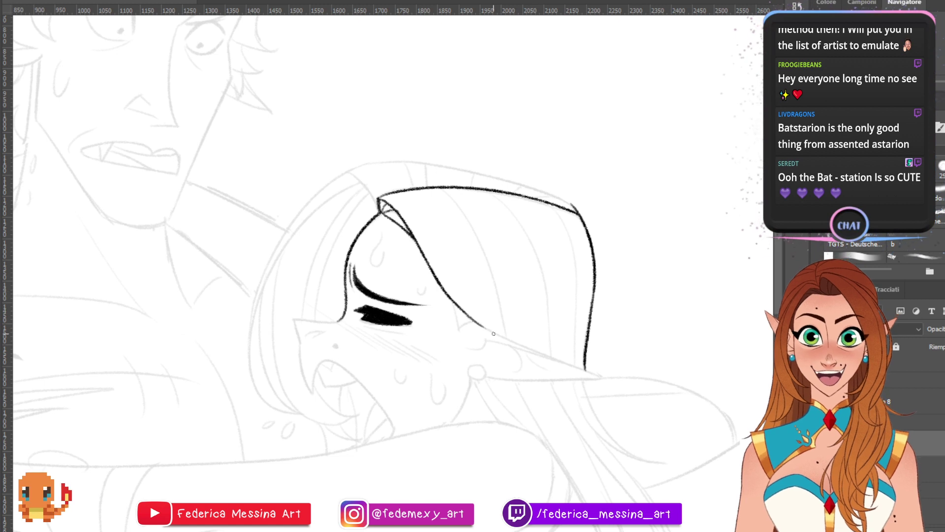
- Ink a thin curved strand line inside the side hair, from its upper edge down toward the ear
drag(481, 325, 584, 386)
key(ctrl+z)
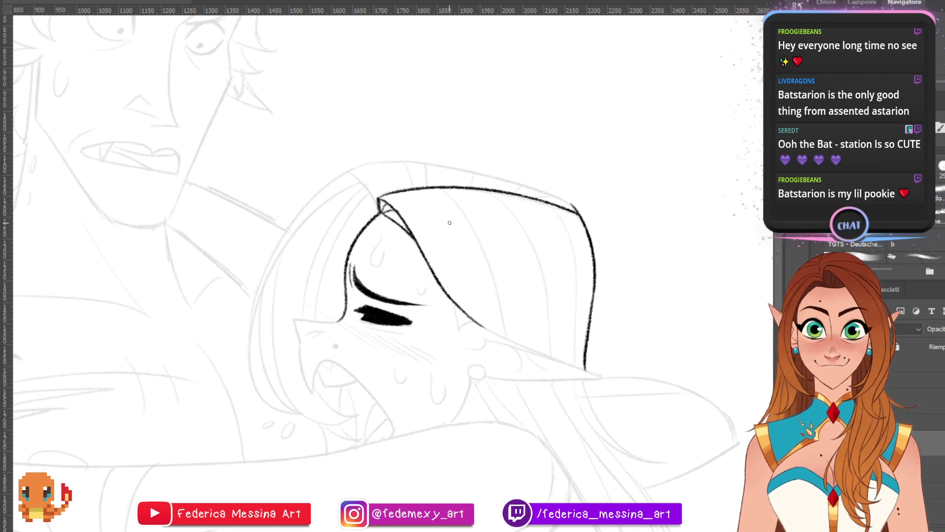
drag(441, 189, 497, 304)
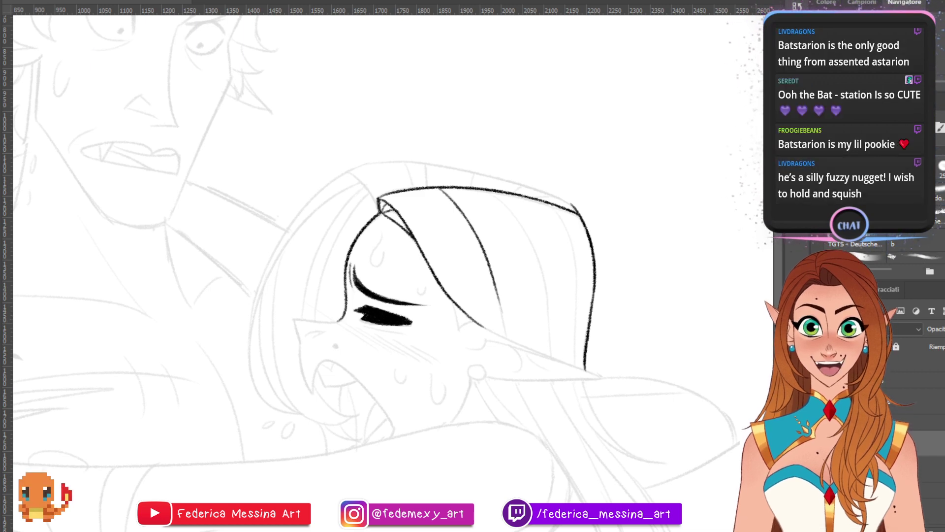
- Ink the short parting line from the top of the head down to the forehead, redoing it until it fits
scroll(375, 271, down, 4)
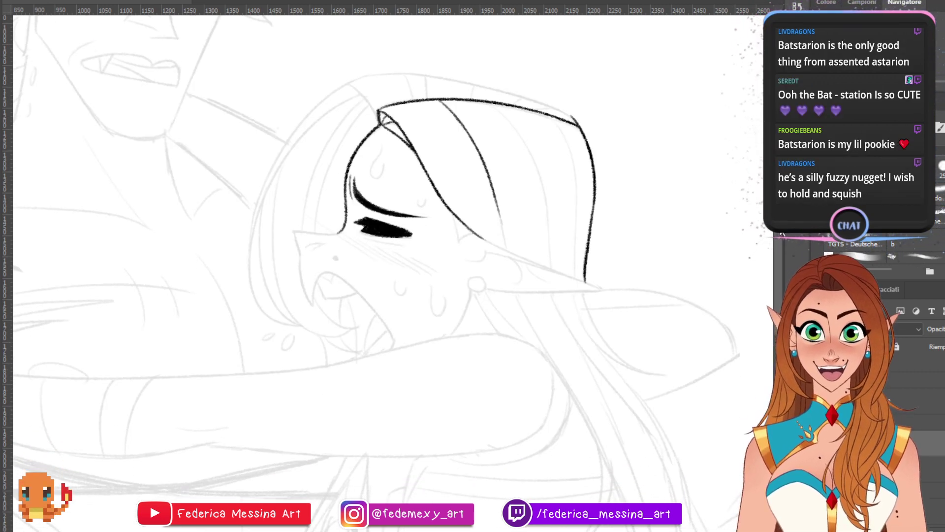
scroll(757, 260, up, 2)
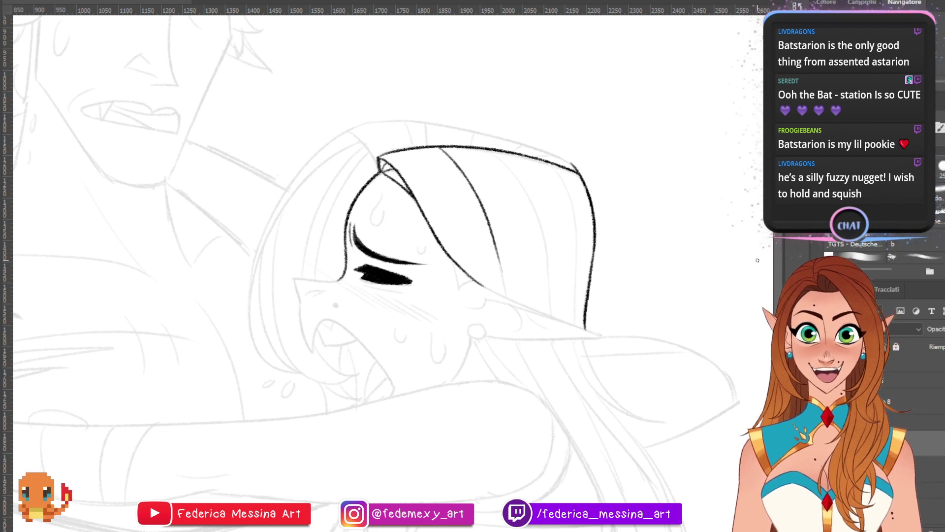
mouse_move(378, 170)
mouse_down()
mouse_move(351, 131)
mouse_move(378, 172)
mouse_up()
key(ctrl+z)
key(ctrl+z)
drag(349, 132, 377, 167)
key(ctrl+z)
key(ctrl+z)
key(ctrl+z)
drag(350, 132, 378, 172)
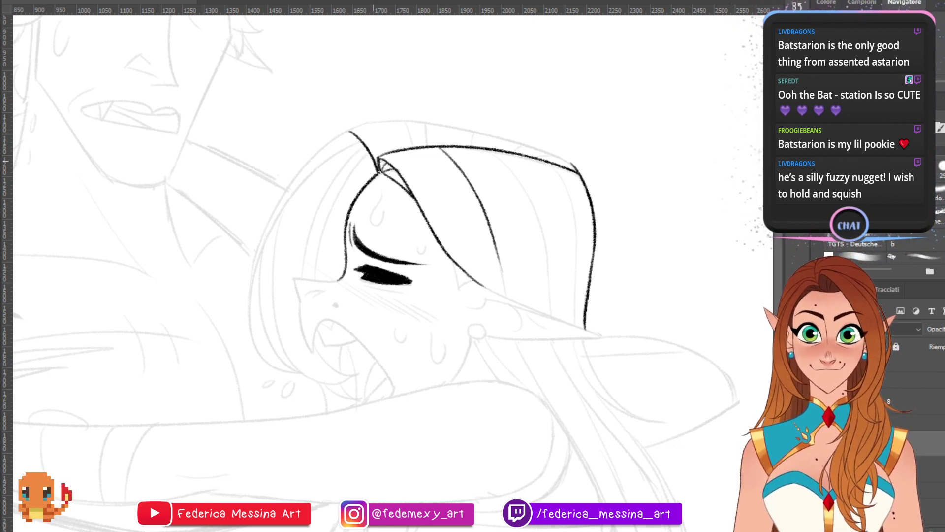
- Ink the outer contour of the front hair from its lower tip beside the mouth up to the crown, redoing strokes
mouse_move(298, 372)
mouse_down()
mouse_move(257, 348)
mouse_move(270, 238)
mouse_up()
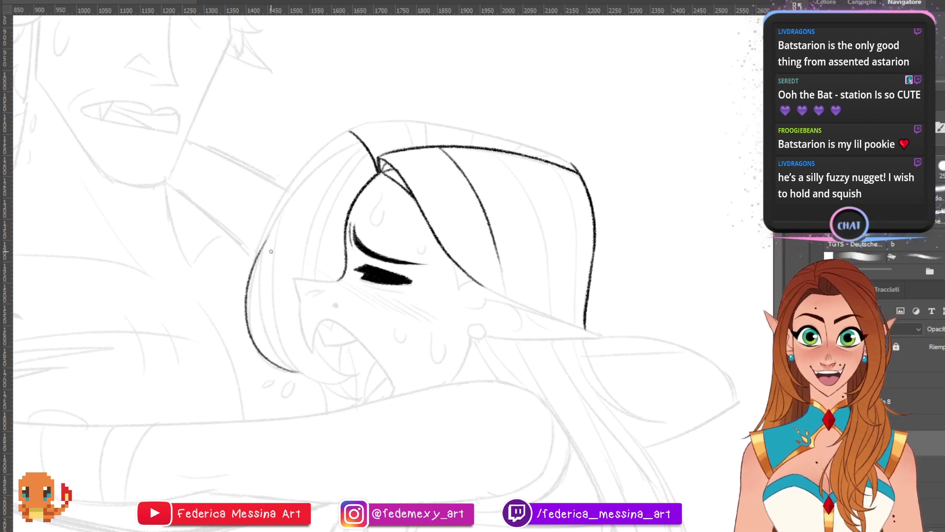
key(ctrl+z)
drag(251, 329, 308, 373)
key(ctrl+z)
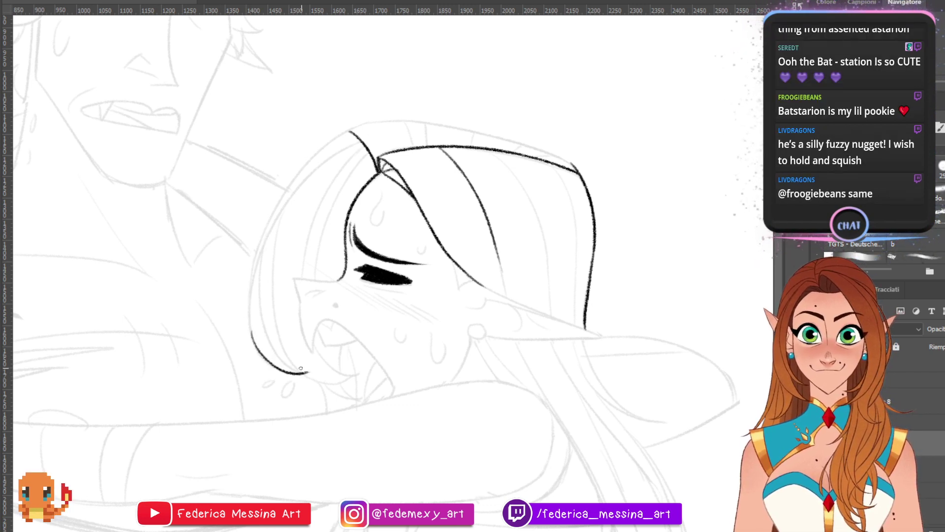
drag(254, 340, 282, 216)
key(ctrl+z)
drag(250, 340, 286, 197)
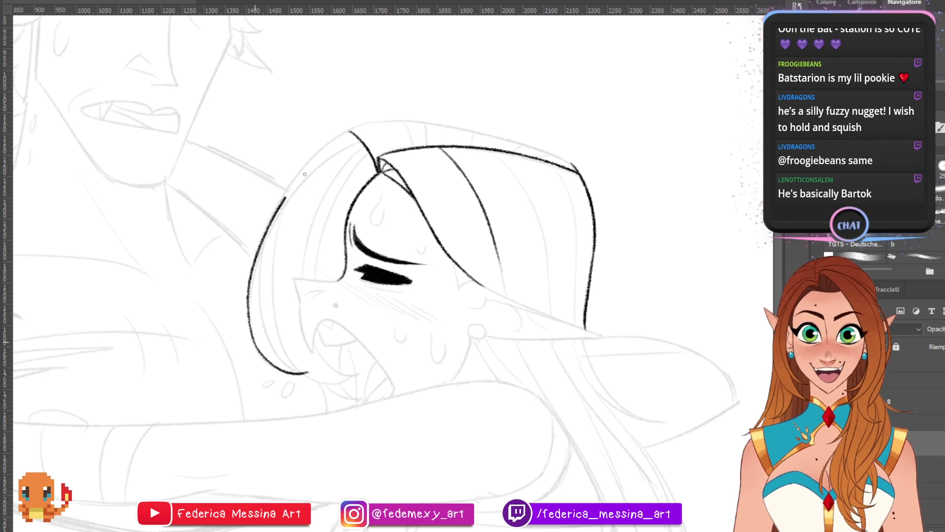
key(ctrl+z)
drag(249, 345, 316, 147)
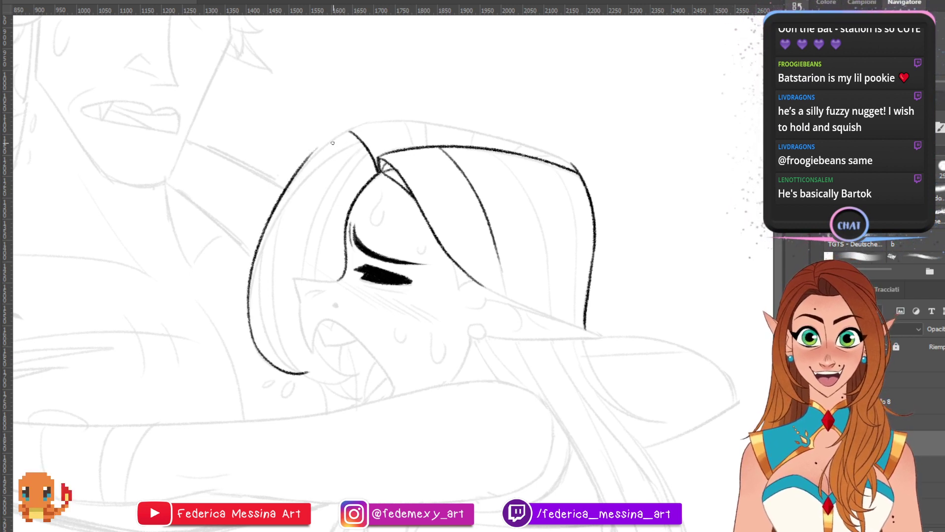
key(ctrl+z)
drag(275, 205, 383, 113)
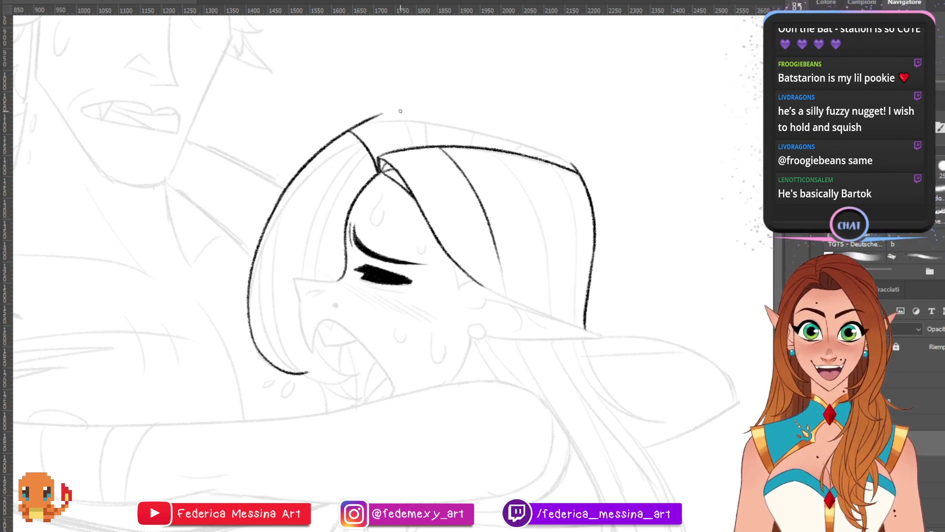
- Erase the overshooting end at the crown and ink the top contour of the hair back toward the rear corner, redoing strokes
drag(330, 132, 394, 110)
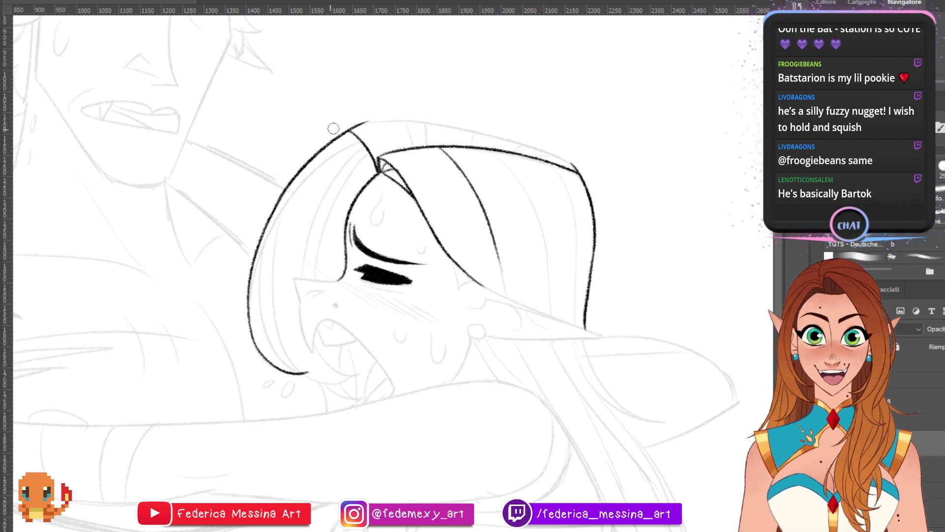
key(b)
mouse_move(333, 128)
mouse_down()
mouse_move(434, 123)
mouse_move(536, 151)
mouse_up()
key(ctrl+z)
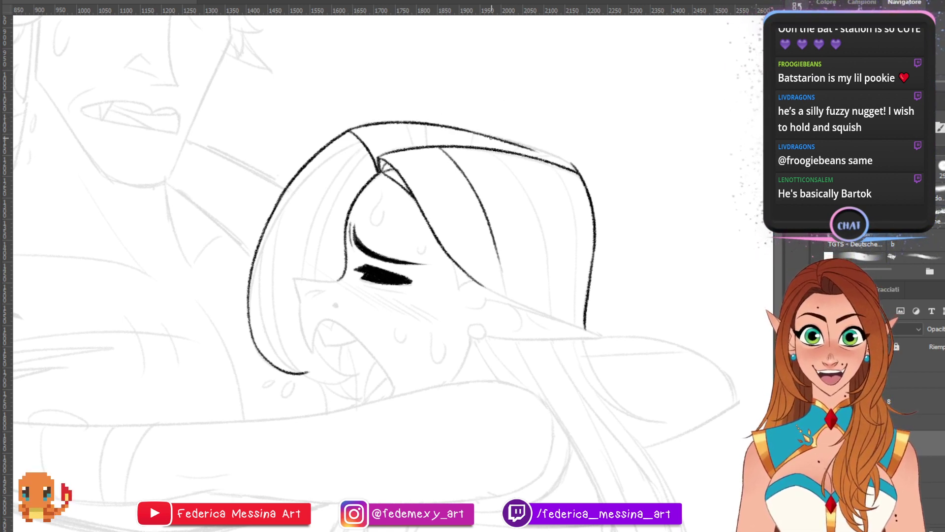
key(ctrl+z)
mouse_move(465, 130)
mouse_down()
mouse_move(561, 157)
mouse_move(577, 170)
mouse_up()
key(ctrl+z)
key(ctrl+z)
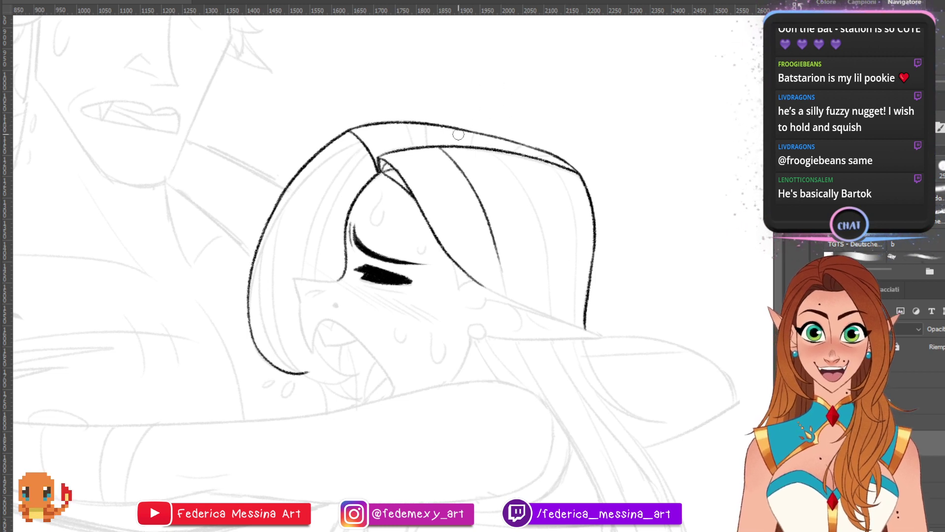
- Rework the rear part of the top contour and ink short strand lines across the narrow band beneath it
drag(458, 134, 546, 154)
key(ctrl+z)
key(ctrl+z)
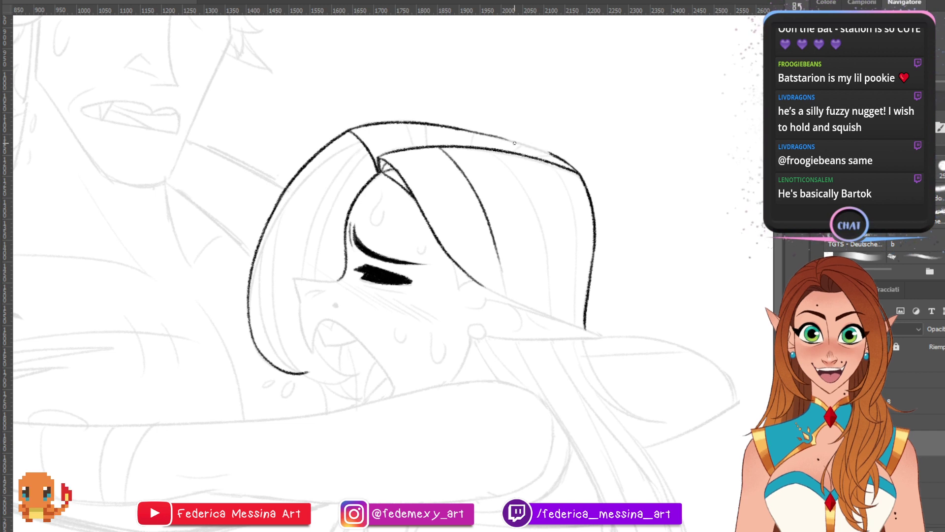
drag(496, 136, 560, 161)
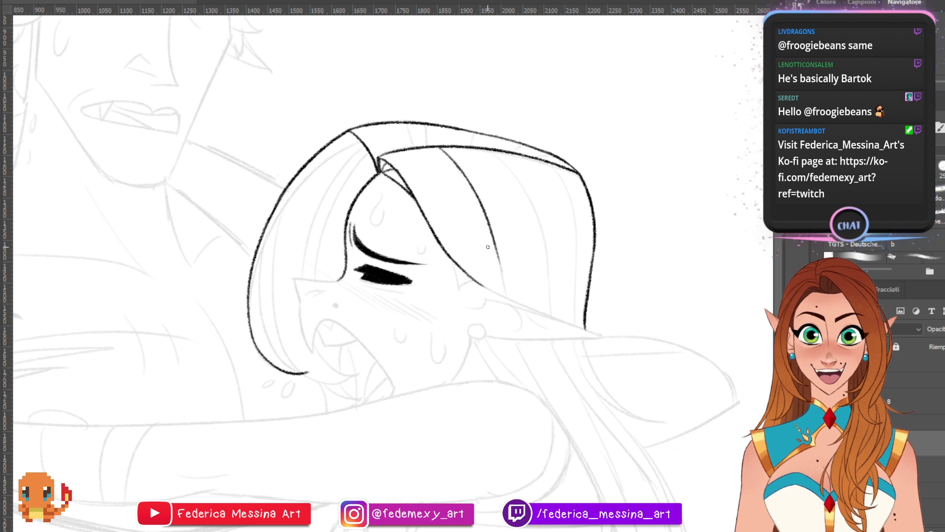
mouse_move(409, 142)
mouse_down()
mouse_move(407, 127)
mouse_move(424, 125)
mouse_up()
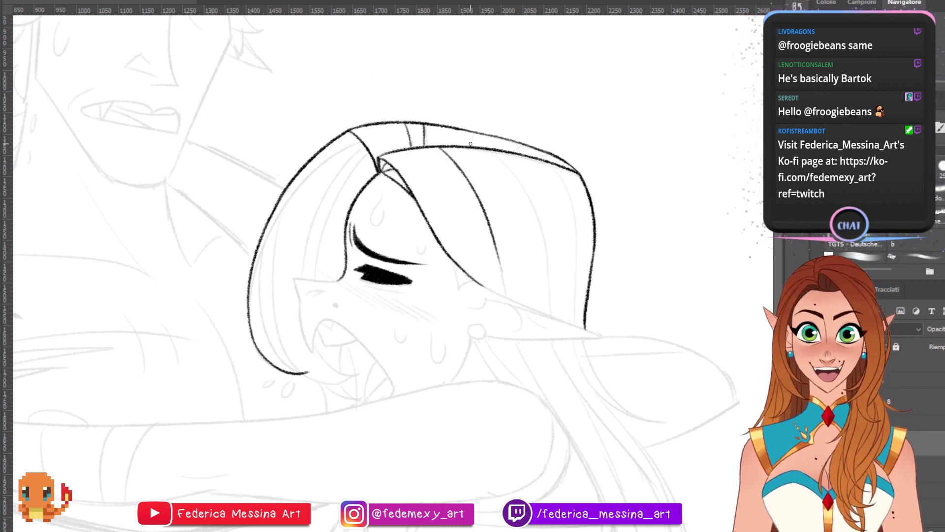
mouse_move(470, 145)
mouse_down()
mouse_move(473, 132)
mouse_move(547, 151)
mouse_up()
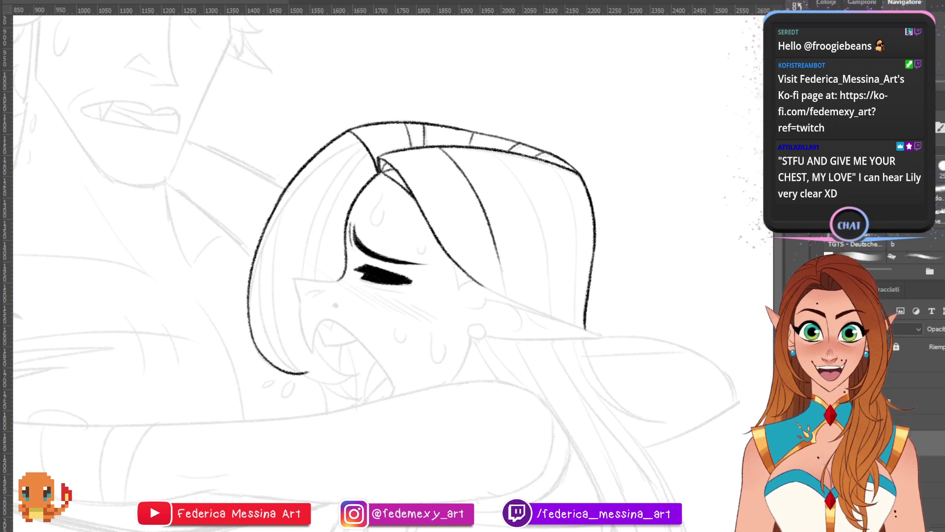
- Ink a second curved strand line in the side hair and extend the first one down to the ear's upper edge
scroll(693, 268, down, 4)
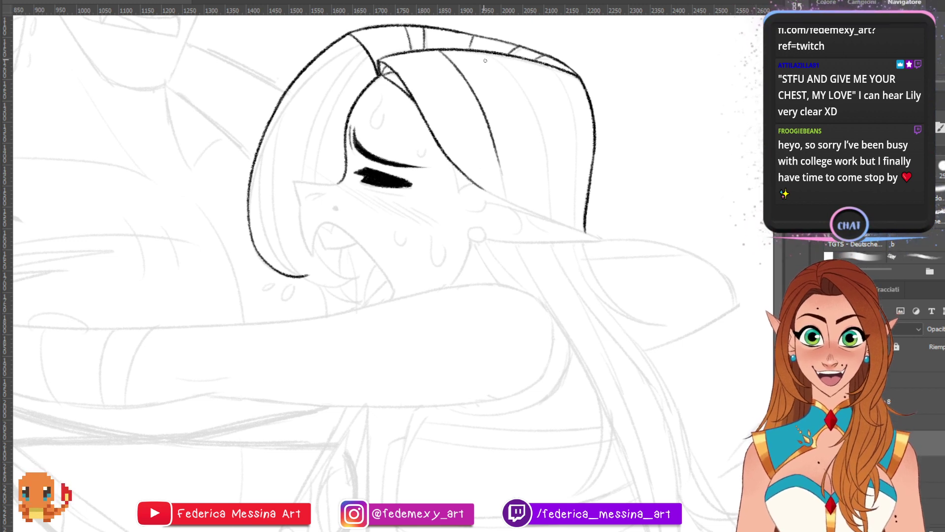
key(ctrl+z)
mouse_move(489, 55)
mouse_down()
mouse_move(547, 205)
mouse_move(527, 99)
mouse_move(553, 220)
mouse_up()
key(ctrl+z)
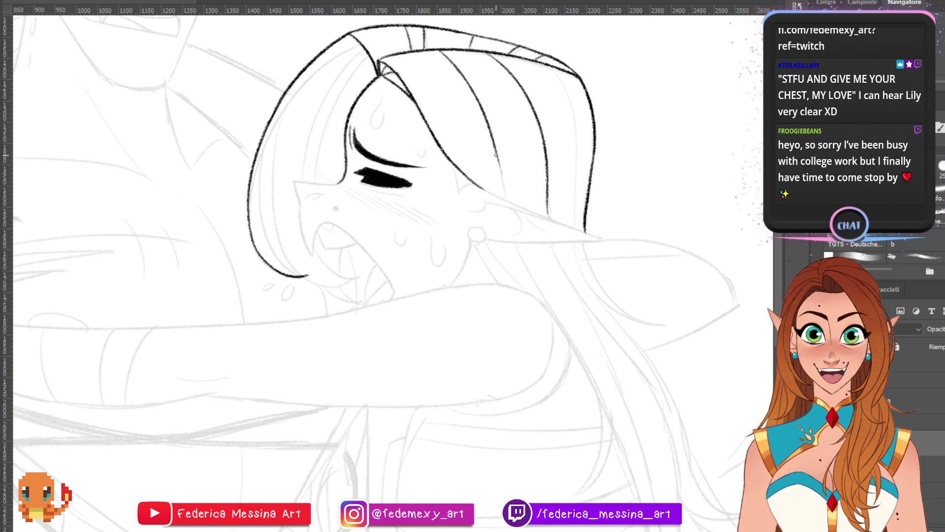
drag(496, 154, 509, 198)
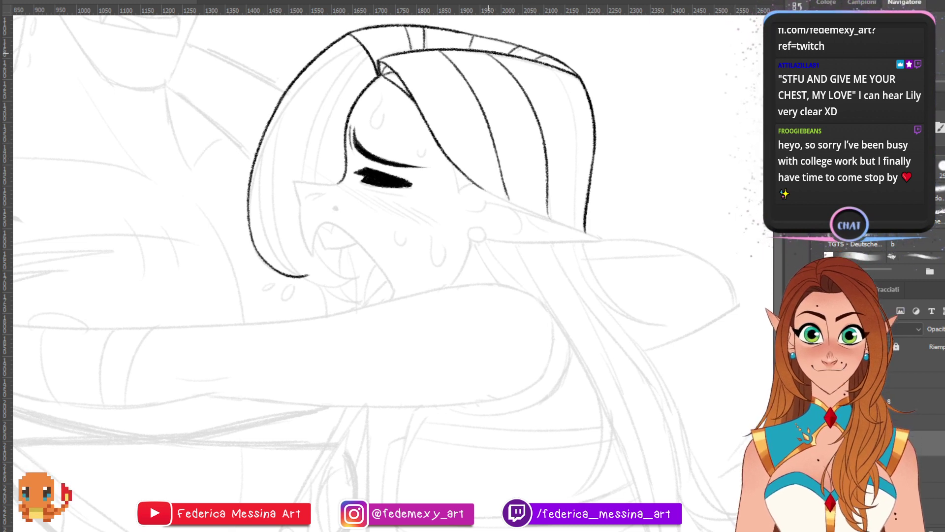
- Ink a third strand line in the side hair from its upper edge down to the ear, redoing it until it fits
drag(512, 65, 565, 177)
key(ctrl+z)
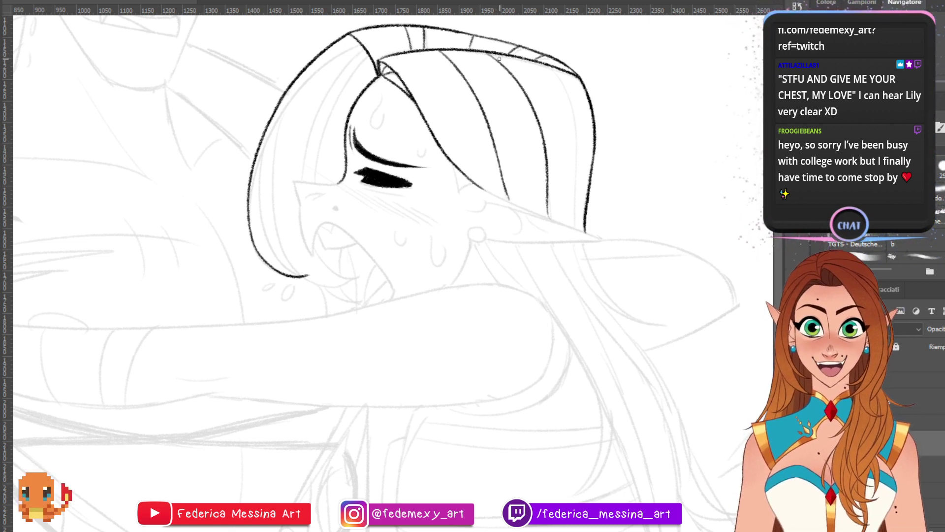
mouse_move(496, 54)
mouse_down()
mouse_move(570, 173)
mouse_move(563, 136)
mouse_move(567, 224)
mouse_up()
key(ctrl+z)
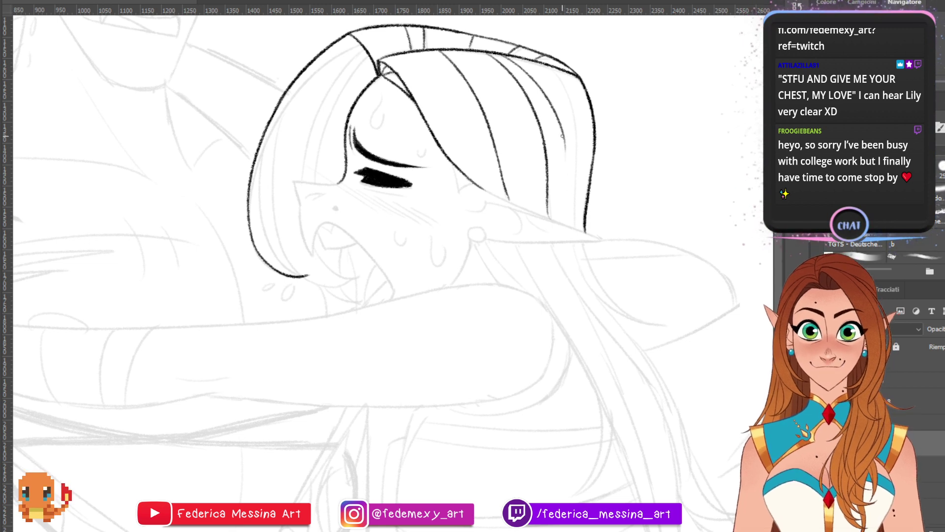
drag(564, 148, 570, 231)
key(ctrl+z)
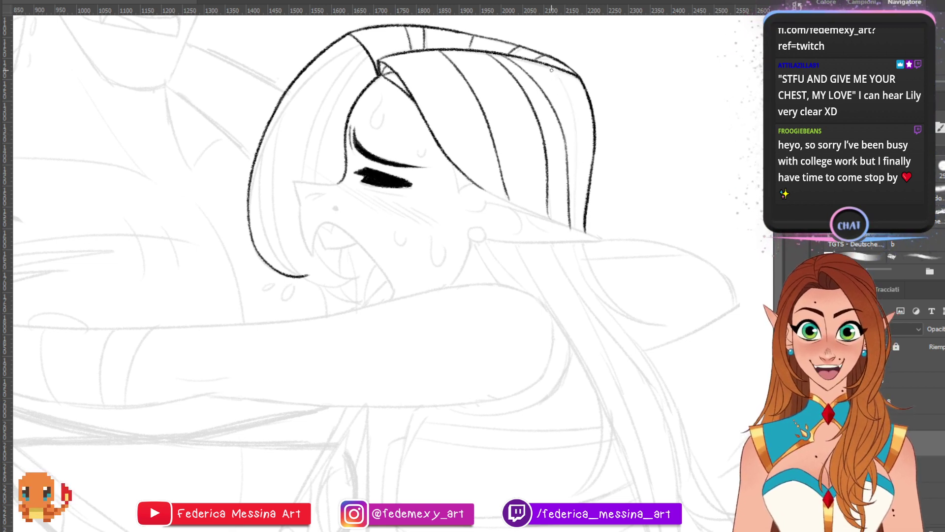
- Ink a thin strand line just inside the back outline of the hair down to the ear, redoing the stroke until it fits
mouse_move(545, 66)
mouse_down()
mouse_move(583, 151)
mouse_move(578, 236)
mouse_up()
key(ctrl+z)
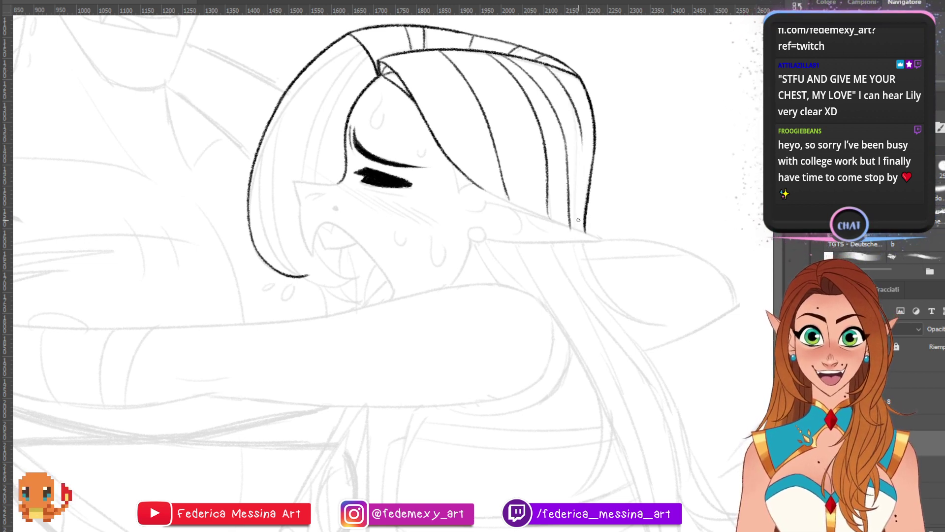
drag(581, 136, 579, 223)
key(ctrl+z)
key(ctrl+z)
drag(582, 142, 578, 228)
key(e)
key(ctrl+z)
key(b)
mouse_move(578, 106)
mouse_down()
mouse_move(583, 166)
mouse_move(578, 221)
mouse_up()
key(ctrl+z)
drag(573, 105, 578, 230)
key(ctrl+z)
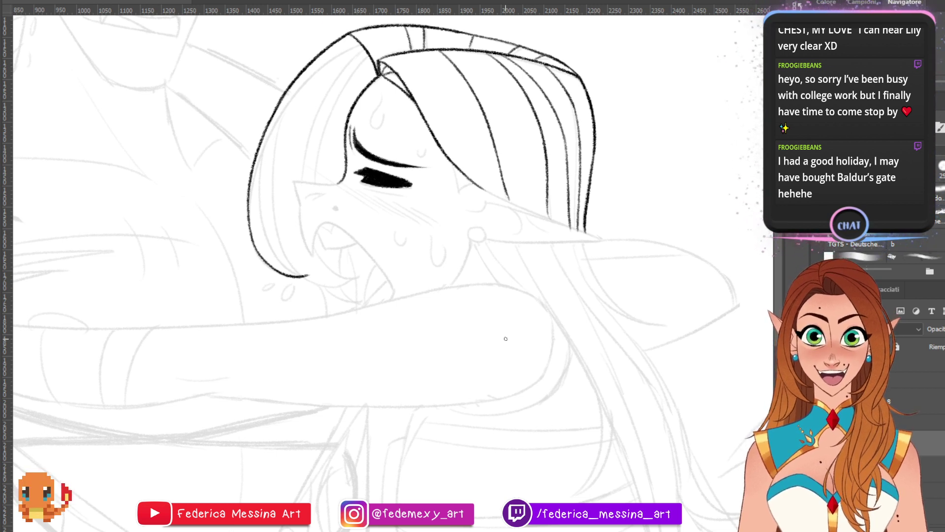
- Ink the upper edge of the pointed ear from the side hair to the tip, redoing strokes
drag(478, 186, 553, 224)
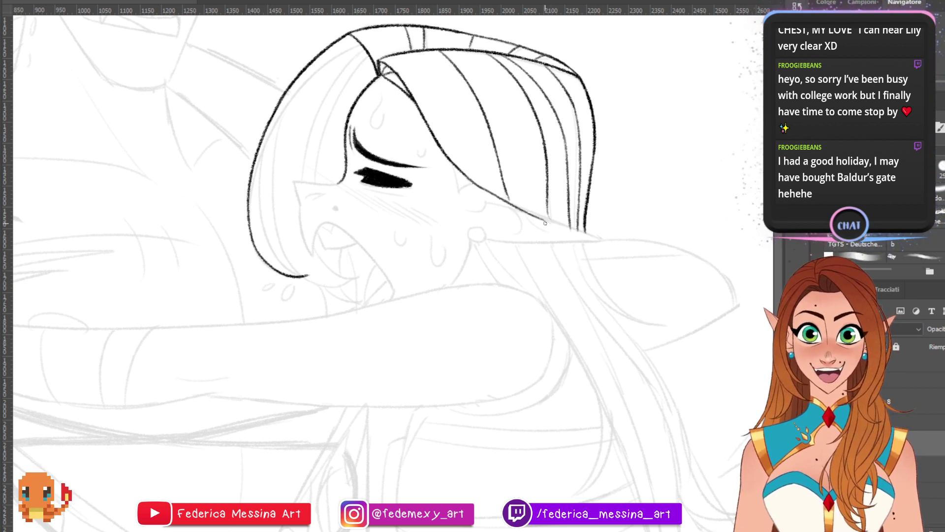
key(ctrl+z)
drag(482, 189, 566, 230)
key(ctrl+z)
drag(478, 187, 606, 241)
key(ctrl+z)
drag(551, 219, 606, 241)
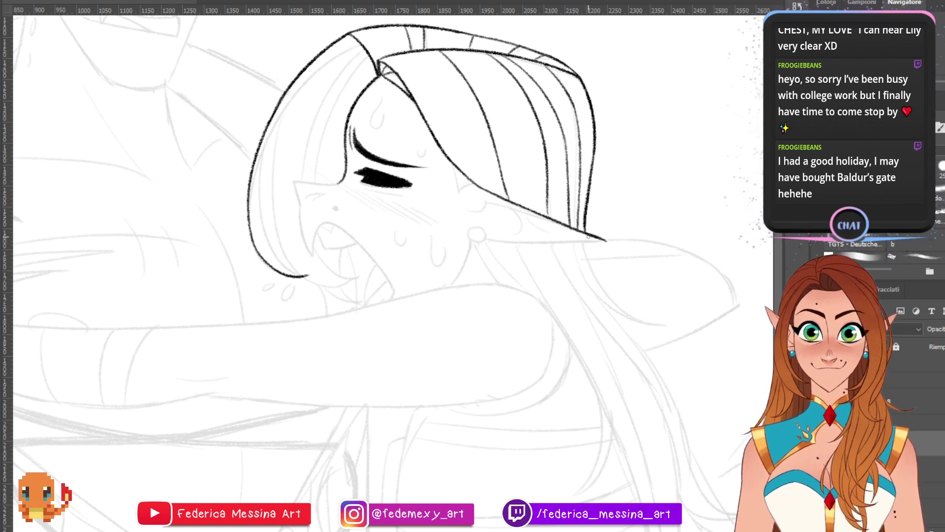
- Ink the small pointed hair tuft in front of the ear and the inner fold beneath the ear's upper edge
mouse_move(454, 165)
mouse_down()
mouse_move(461, 195)
mouse_move(476, 185)
mouse_up()
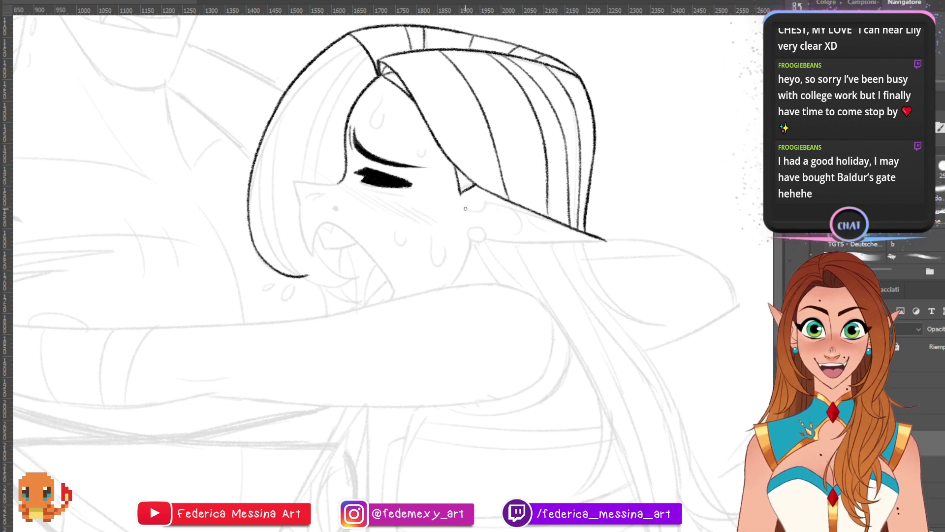
drag(465, 208, 564, 227)
key(ctrl+z)
key(ctrl+z)
key(ctrl+z)
drag(496, 208, 566, 225)
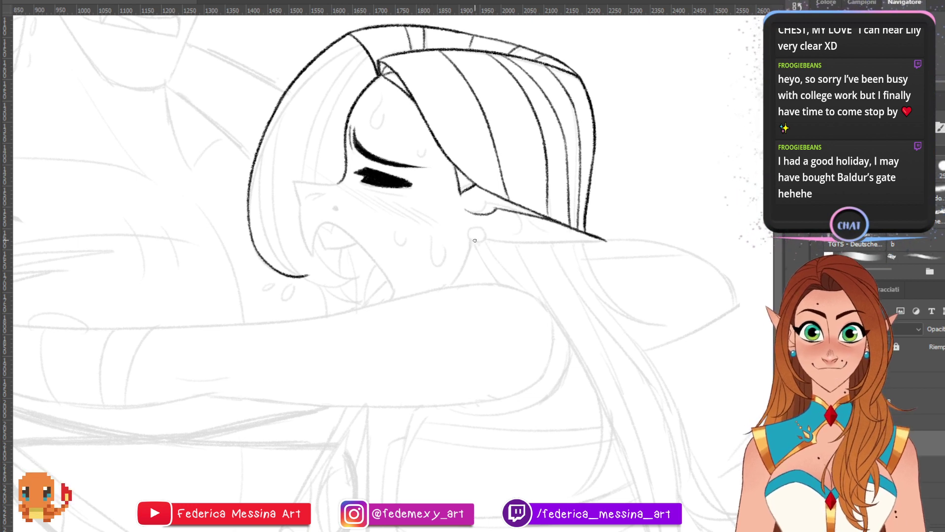
- Ink the small round earring at the ear's lobe, redoing it until it fits
drag(470, 234, 487, 238)
key(ctrl+z)
key(ctrl+z)
key(ctrl+z)
key(ctrl+z)
- Ink the lower edge of the ear from the earring to the pointed tip, redoing the stroke until it fits
drag(469, 237, 592, 242)
key(ctrl+z)
key(ctrl+z)
key(ctrl+z)
key(ctrl+z)
key(ctrl+z)
key(ctrl+z)
key(ctrl+z)
drag(490, 239, 616, 243)
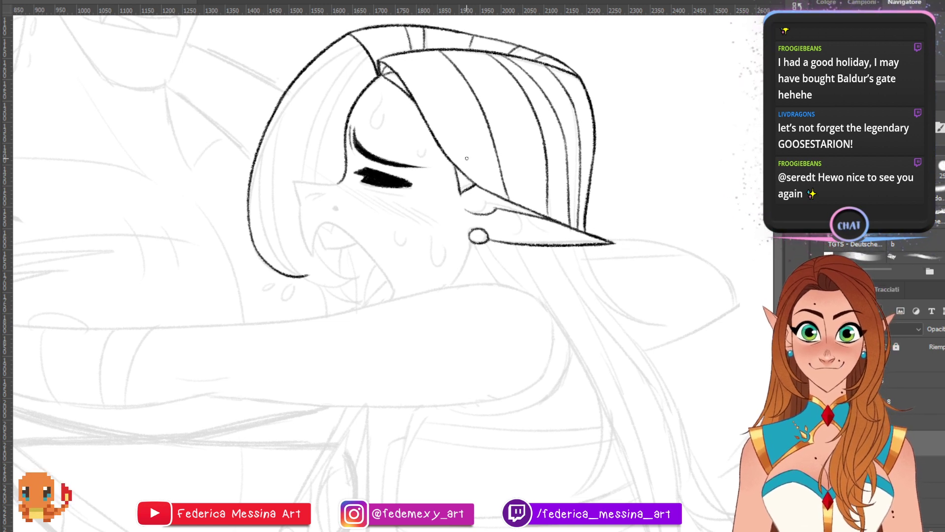
- Ink the curved inner detail lines of the ear between its front fold and lower edge
key(ctrl+z)
mouse_move(512, 237)
mouse_down()
mouse_move(517, 214)
mouse_move(558, 235)
mouse_up()
key(ctrl+z)
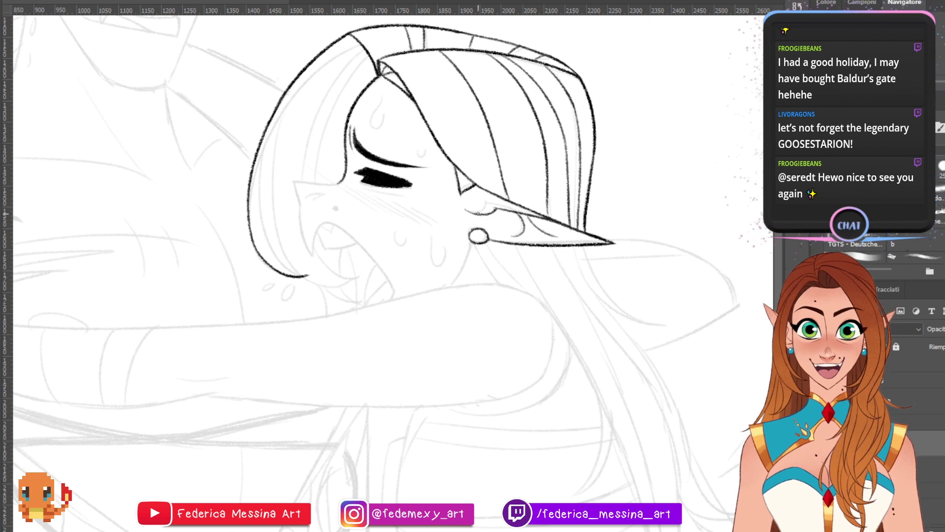
drag(476, 214, 509, 239)
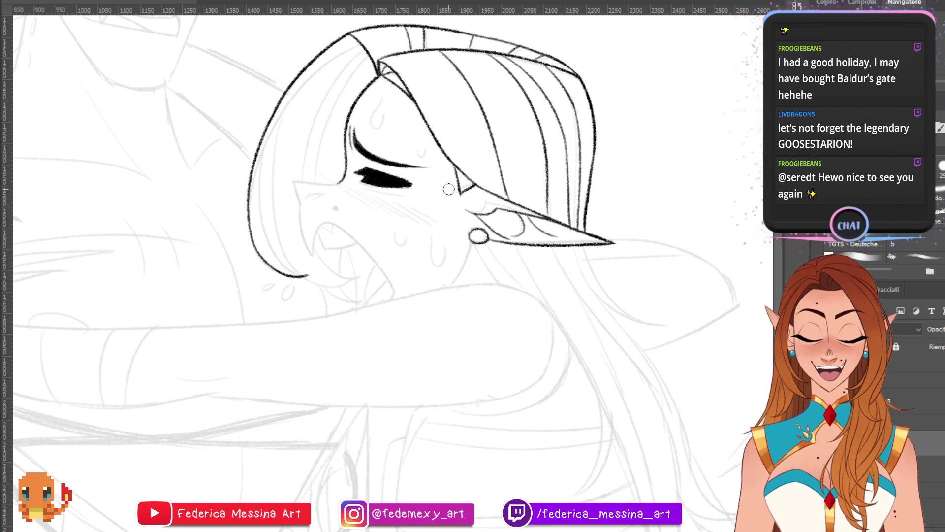
- Ink the small and the large drop on the cheek
key(b)
mouse_move(396, 229)
mouse_down()
mouse_move(398, 241)
mouse_move(445, 251)
mouse_up()
key(ctrl+z)
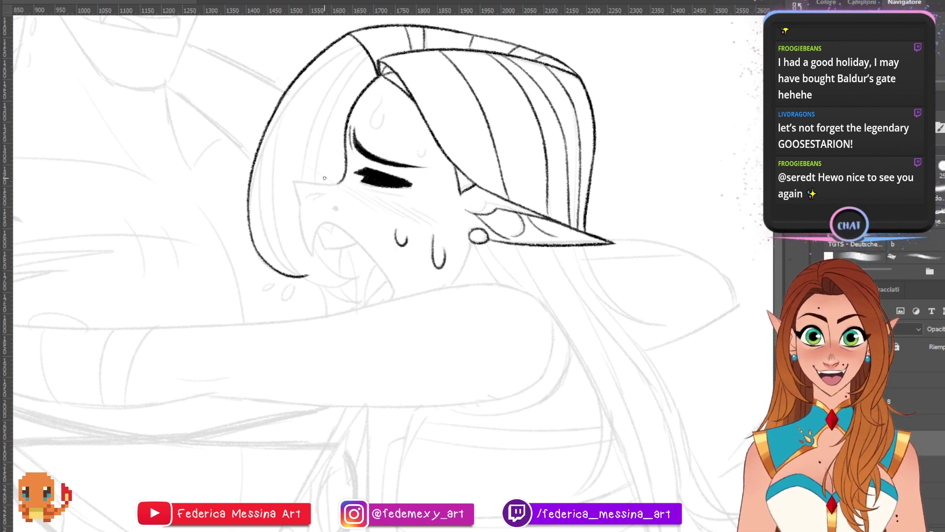
drag(307, 164, 380, 210)
key(ctrl+z)
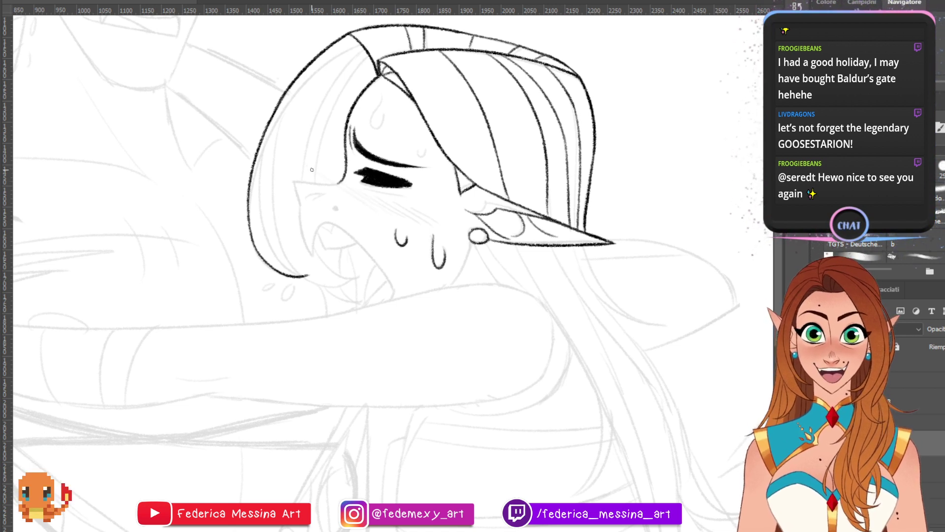
drag(311, 168, 366, 209)
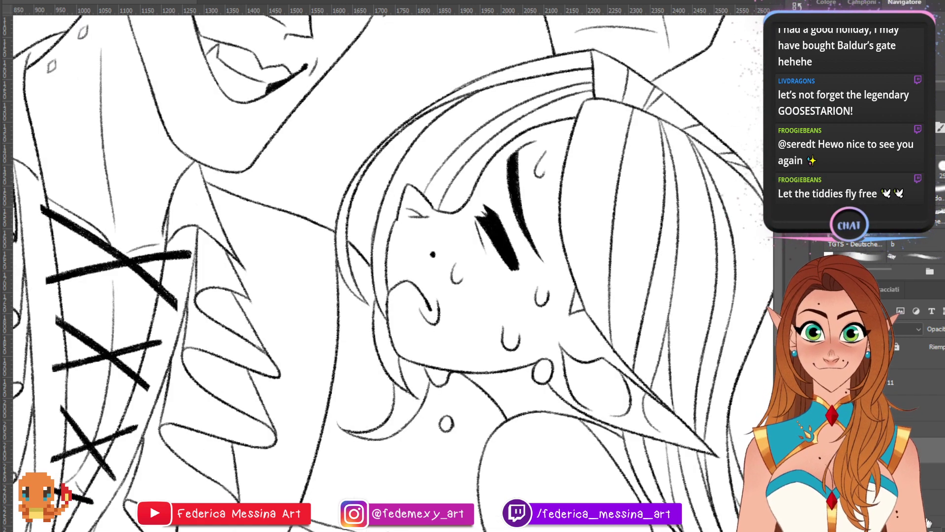
mouse_move(448, 224)
mouse_down()
mouse_move(502, 308)
mouse_move(507, 279)
mouse_move(523, 314)
mouse_up()
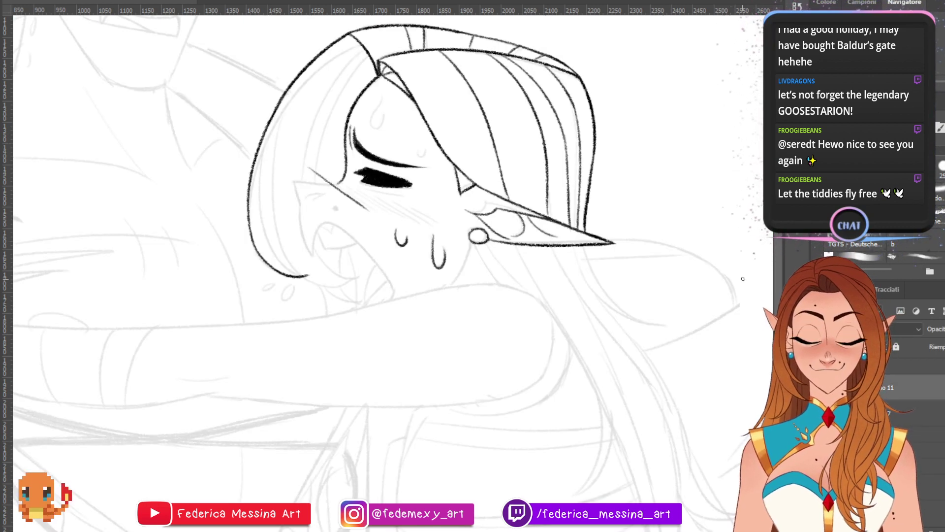
key(ctrl+z)
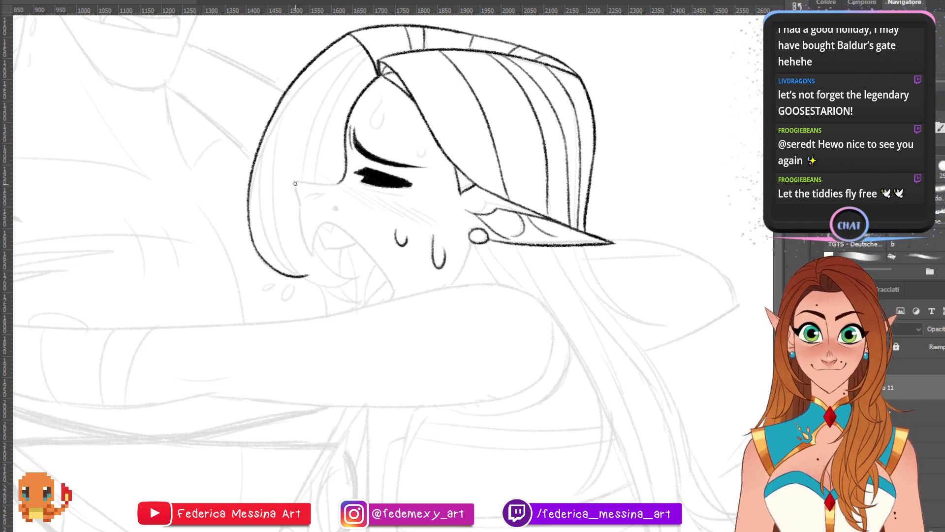
- Ink the pointed nose with its nostril and the profile down to the tip of the upper lip, redoing strokes
drag(294, 181, 299, 204)
key(ctrl+z)
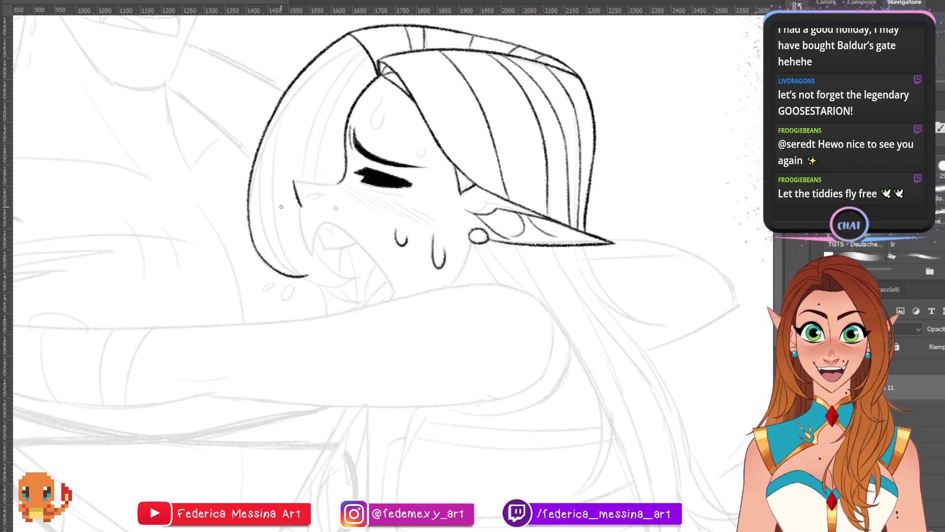
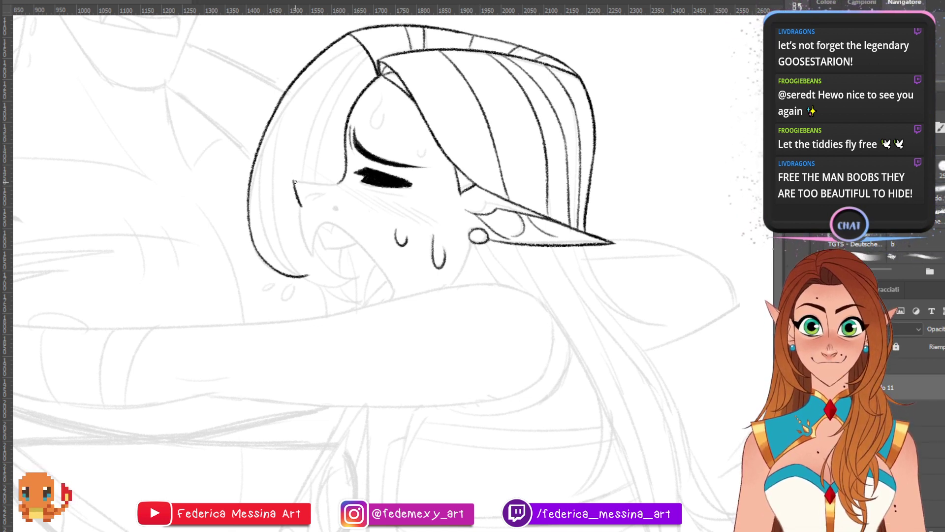
mouse_move(295, 181)
mouse_down()
mouse_move(336, 182)
mouse_move(312, 196)
mouse_move(332, 206)
mouse_move(323, 196)
mouse_move(311, 255)
mouse_move(328, 223)
mouse_up()
key(ctrl+z)
key(ctrl+z)
key(ctrl+z)
key(ctrl+z)
key(ctrl+z)
key(ctrl+z)
key(ctrl+z)
key(ctrl+z)
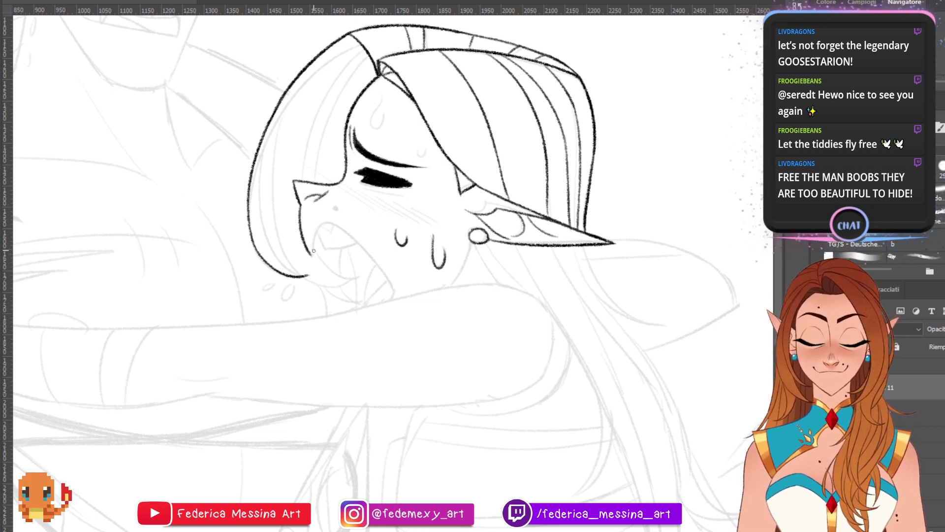
- Ink the upper edge of the open mouth from the lip tip over and down to the arm
mouse_move(310, 256)
mouse_down()
mouse_move(333, 226)
mouse_move(396, 288)
mouse_up()
key(ctrl+z)
key(ctrl+z)
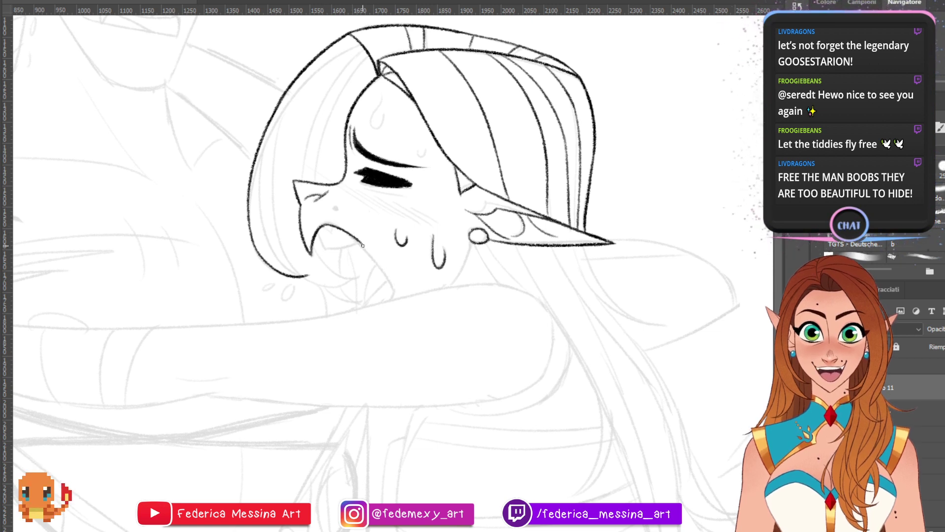
mouse_move(353, 235)
mouse_down()
mouse_move(396, 290)
mouse_move(393, 299)
mouse_up()
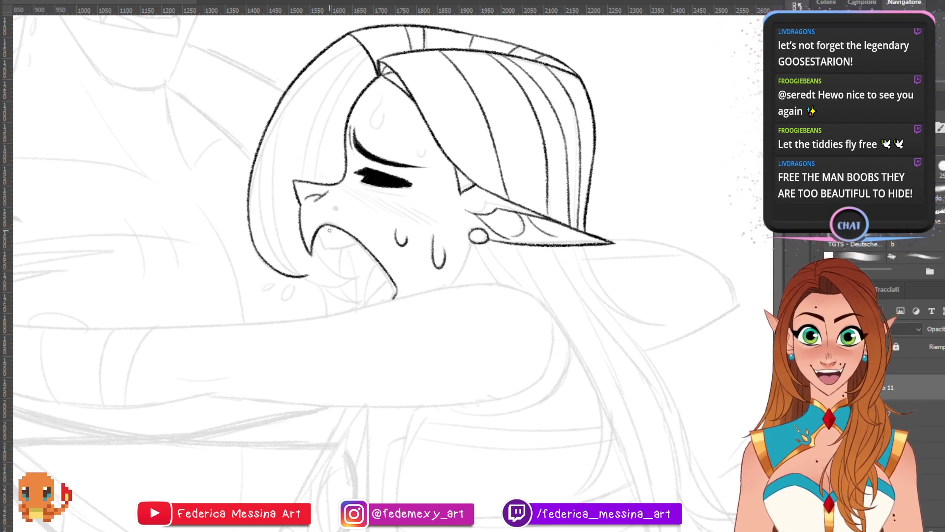
- Ink the upper teeth with the fang inside the open mouth and add the beauty mark dot beside the nose
mouse_move(320, 230)
mouse_down()
mouse_move(326, 246)
mouse_move(356, 243)
mouse_move(332, 235)
mouse_move(335, 228)
mouse_up()
key(e)
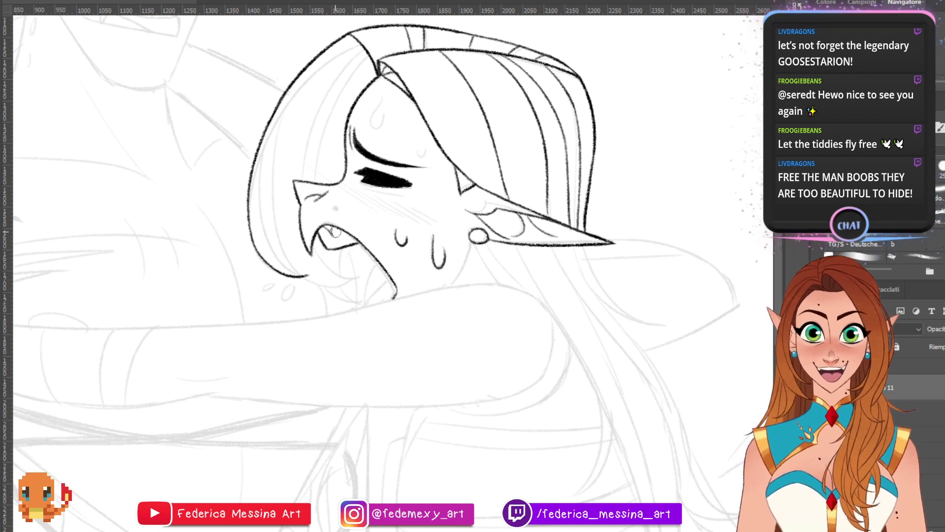
click(337, 207)
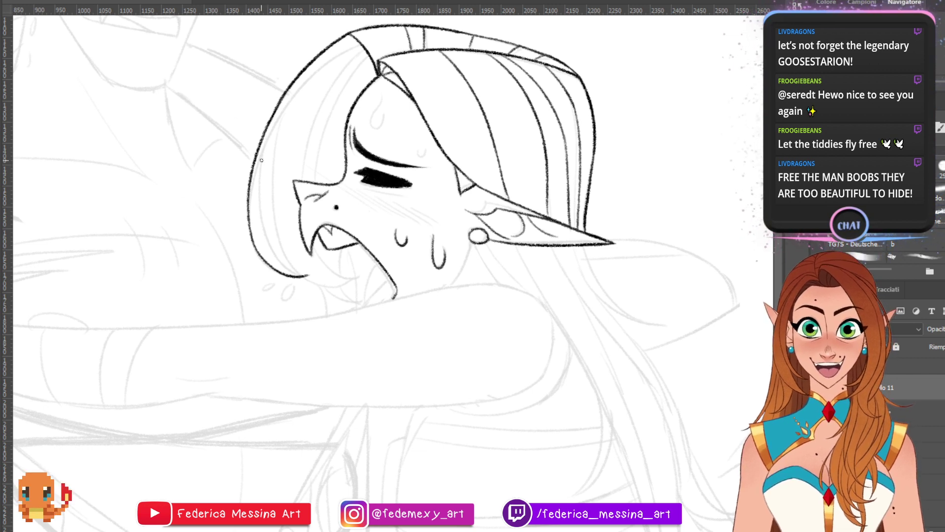
- Ink the inner strand lines of the front hair lock, from the crown down to its tip, redoing strokes
drag(256, 154, 265, 225)
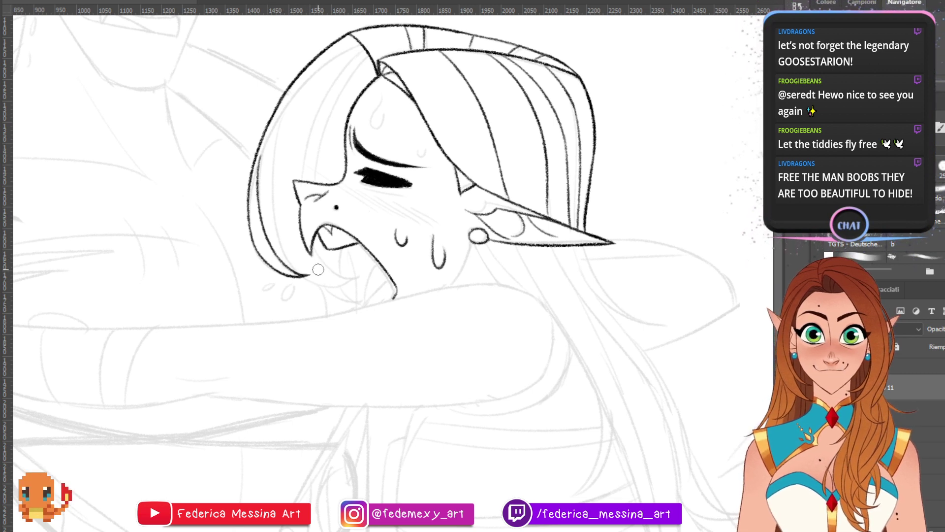
drag(258, 167, 319, 67)
key(ctrl+z)
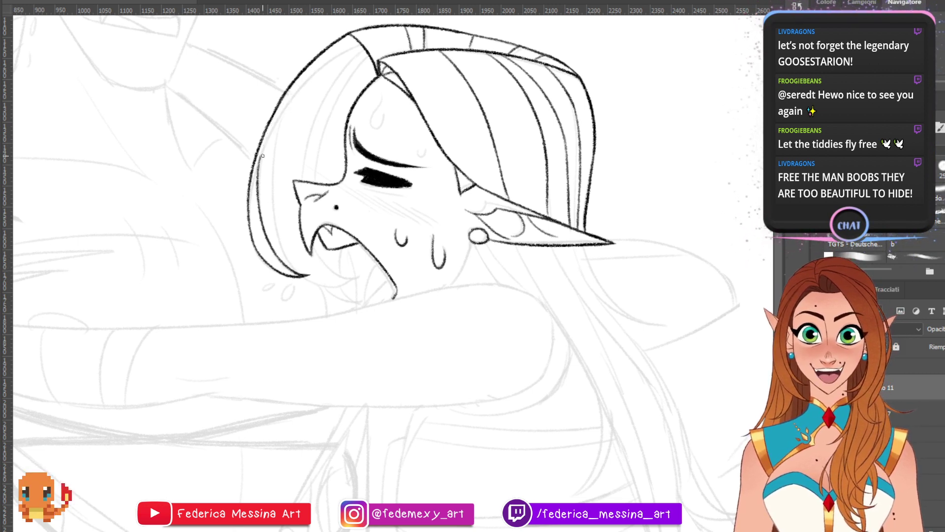
mouse_move(258, 165)
mouse_down()
mouse_move(288, 97)
mouse_move(329, 55)
mouse_move(360, 43)
mouse_up()
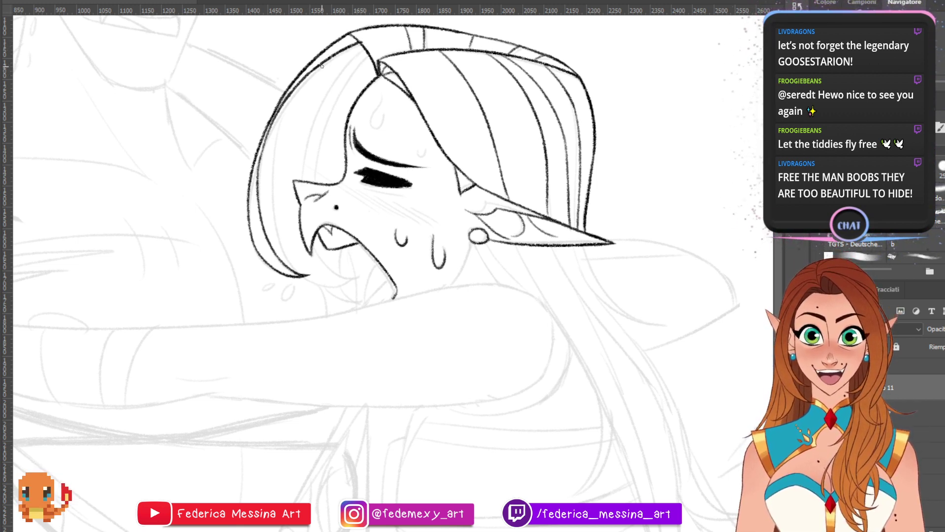
drag(290, 99, 285, 264)
key(ctrl+z)
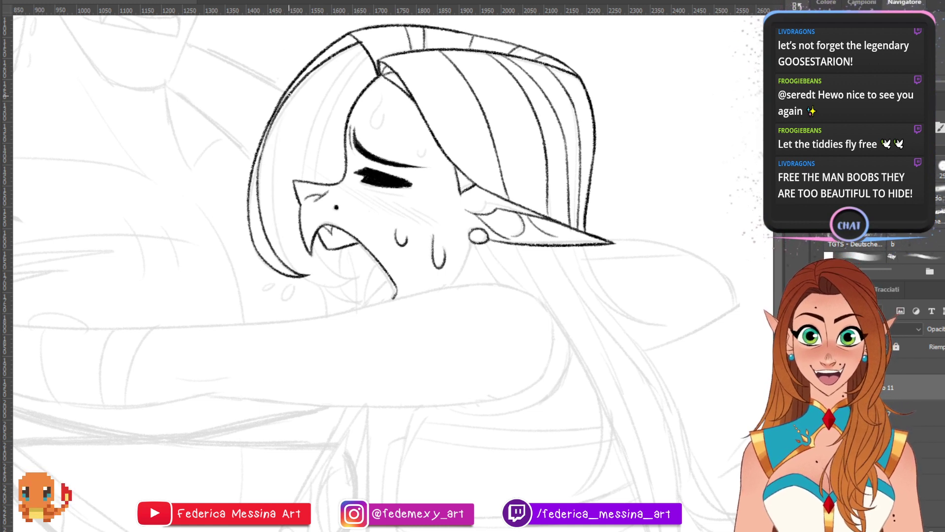
mouse_move(290, 94)
mouse_down()
mouse_move(276, 222)
mouse_move(298, 273)
mouse_move(345, 288)
mouse_up()
- Ink the lower edge of the curled hair tip beneath the open mouth
drag(301, 278, 357, 278)
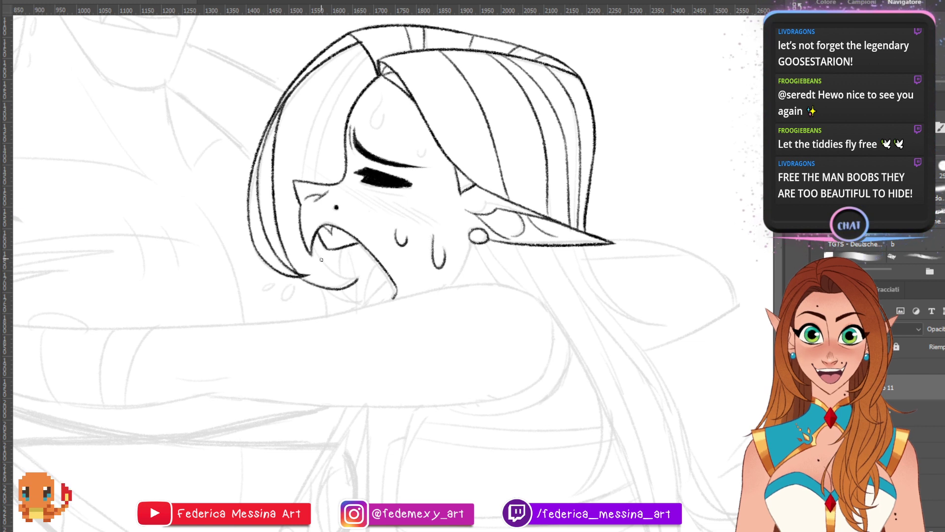
key(ctrl+z)
drag(300, 278, 359, 274)
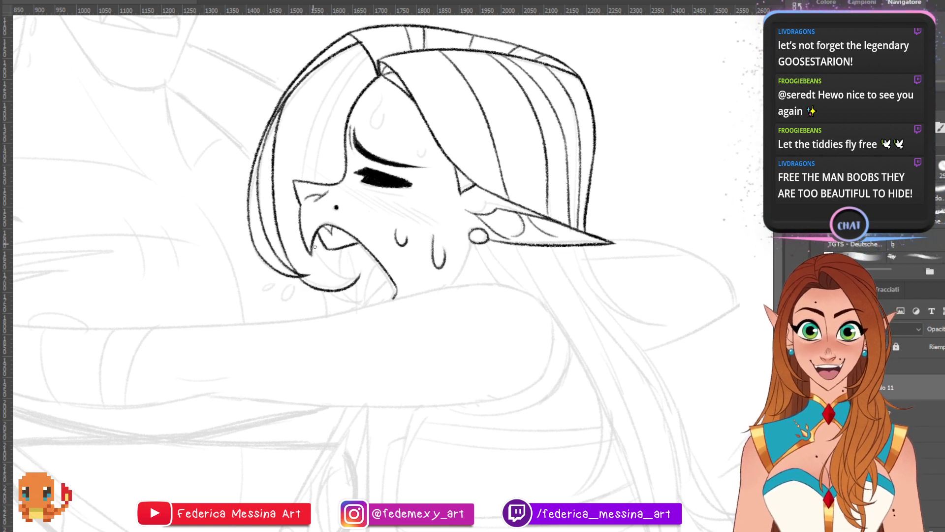
key(ctrl+z)
- Ink the upper edge of the hair curl from the lip down to the curl's point, redoing the stroke until it fits
mouse_move(314, 245)
mouse_down()
mouse_move(360, 277)
mouse_move(352, 282)
mouse_move(361, 277)
mouse_up()
key(ctrl+z)
key(ctrl+z)
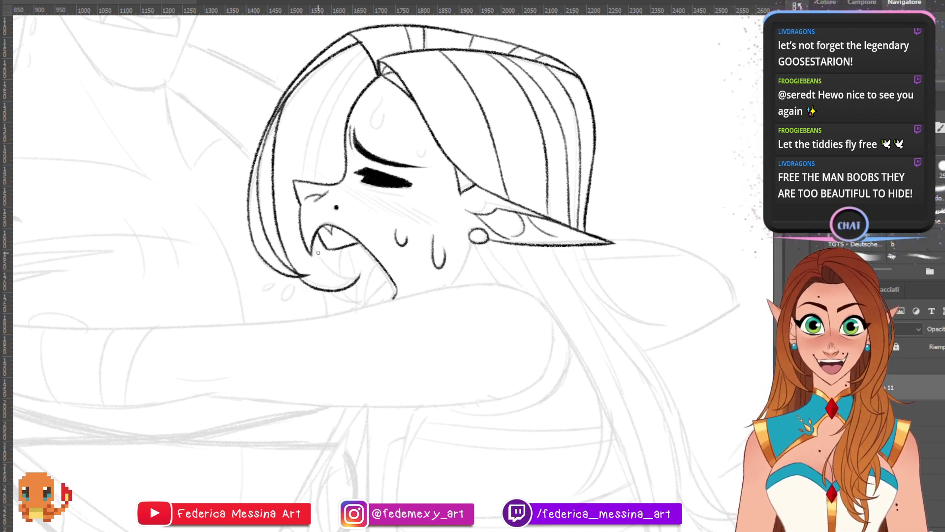
drag(314, 243, 361, 277)
key(ctrl+z)
drag(314, 244, 359, 277)
key(ctrl+z)
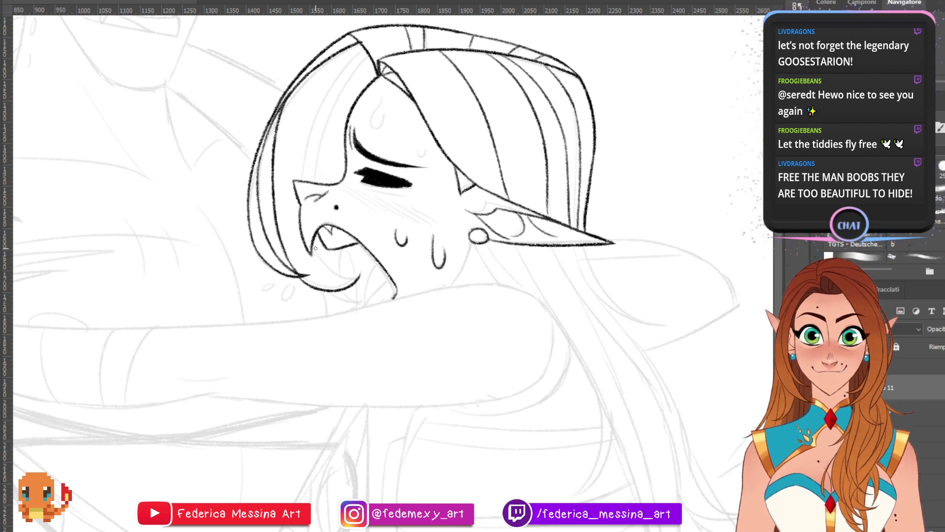
mouse_move(314, 245)
mouse_down()
mouse_move(335, 278)
mouse_move(358, 278)
mouse_up()
key(e)
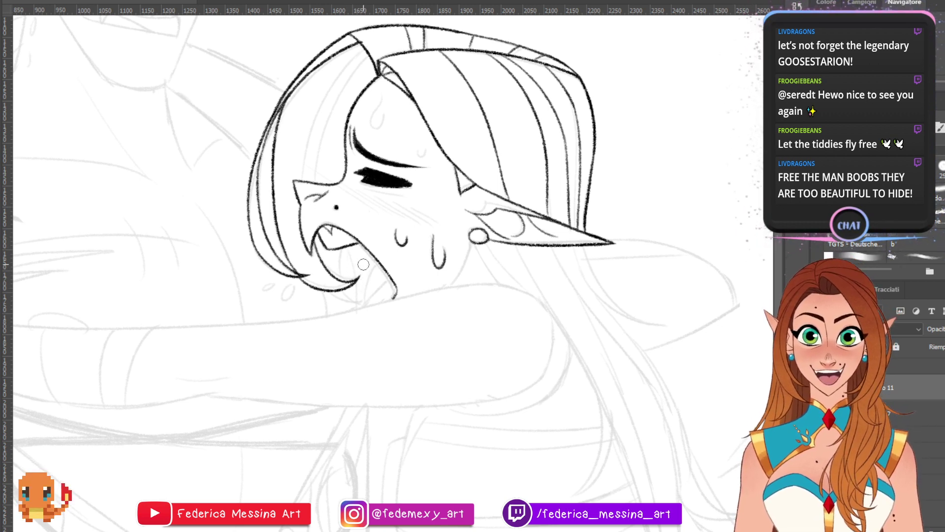
- Ink two curved strand lines in the front hair, from above the nose up to the parting
key(b)
drag(304, 181, 360, 47)
key(ctrl+z)
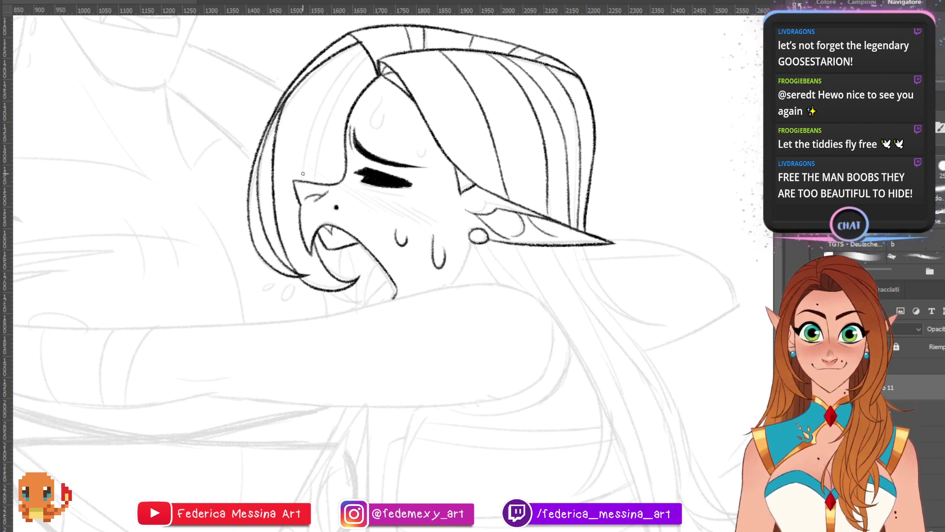
drag(303, 181, 364, 49)
key(e)
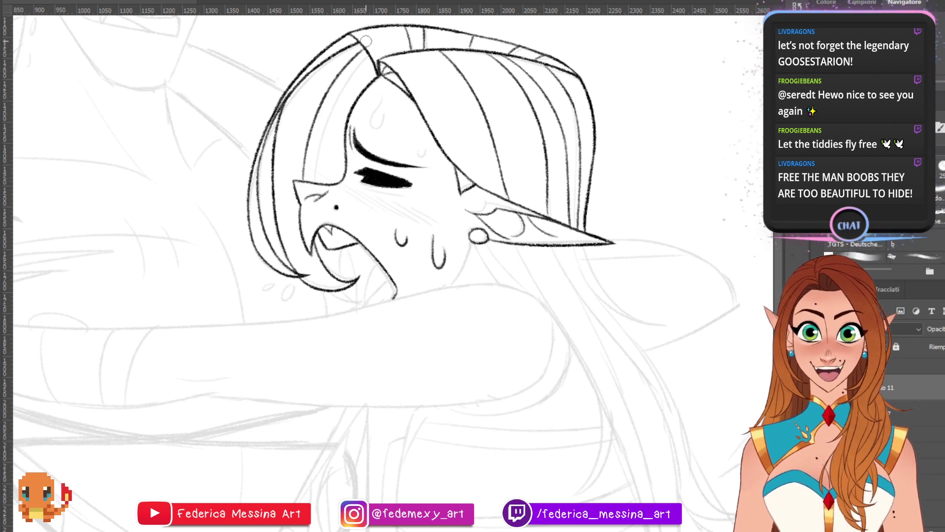
key(b)
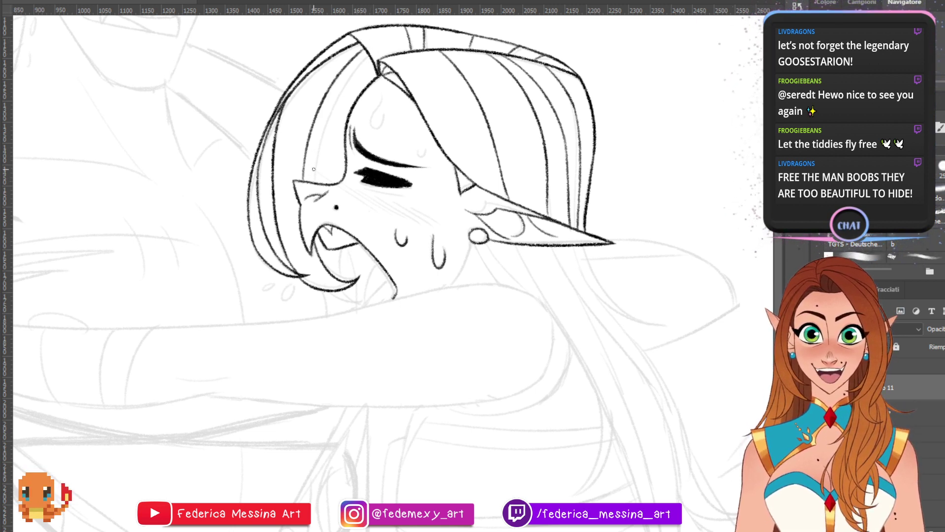
mouse_move(310, 183)
mouse_down()
mouse_move(338, 93)
mouse_move(378, 57)
mouse_up()
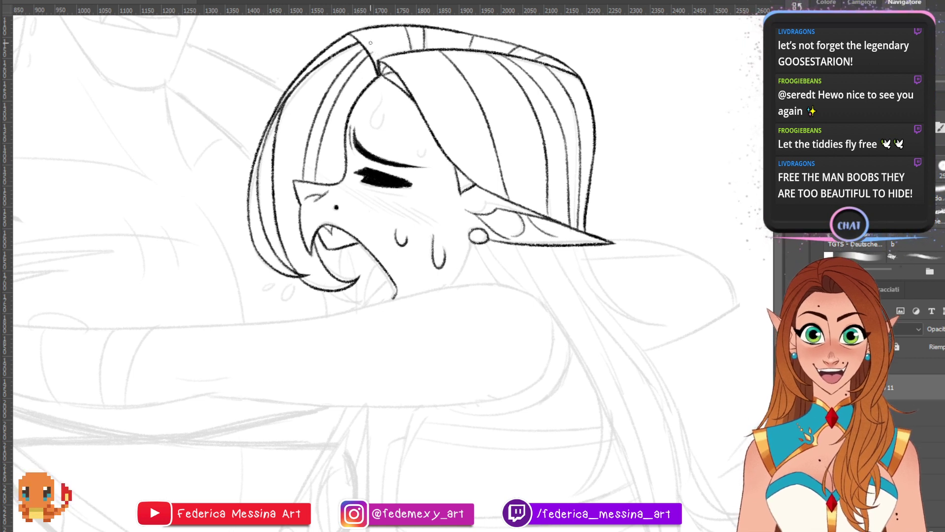
- Ink the two sweat drops on the forehead, above and beside the eyebrow
key(b)
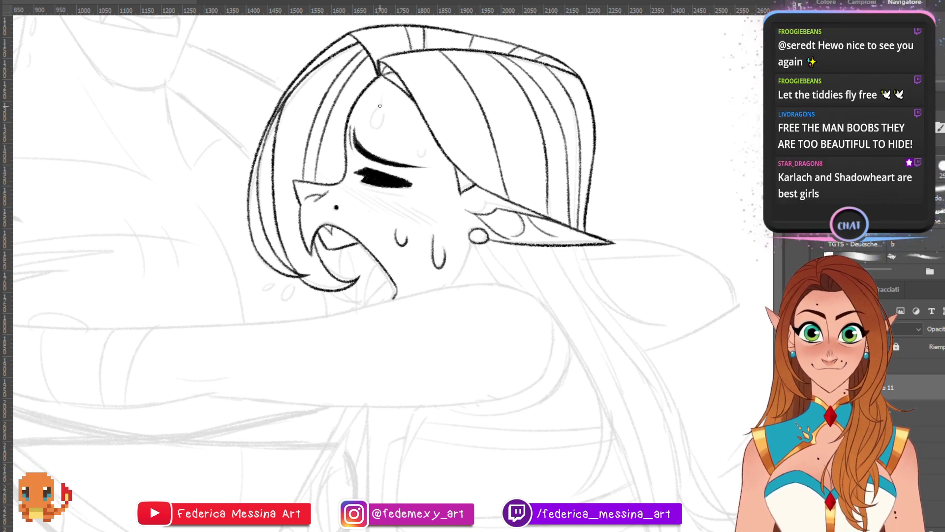
drag(381, 98, 384, 117)
key(ctrl+z)
drag(422, 141, 427, 148)
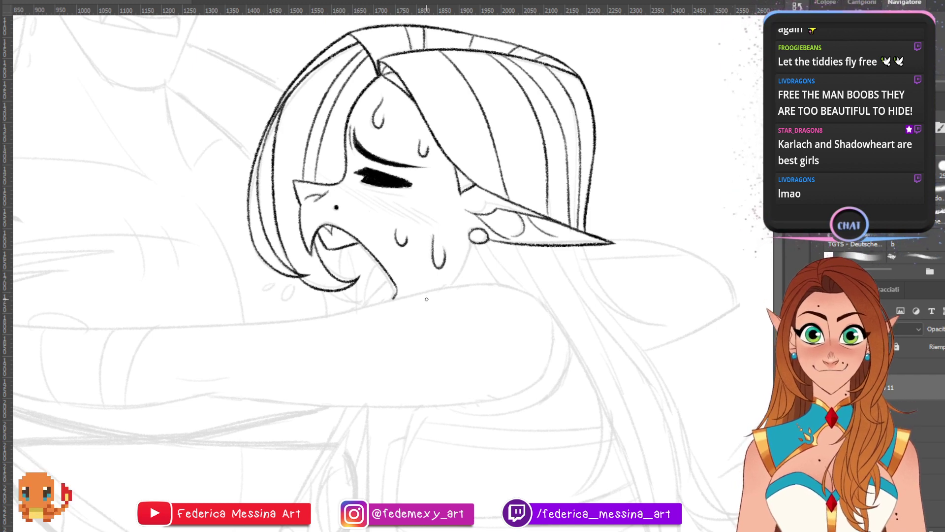
- Ink the short flicked hair lock behind the pointed ear with two curves meeting at its tip
mouse_move(779, 241)
mouse_down()
mouse_move(781, 257)
mouse_move(780, 247)
mouse_up()
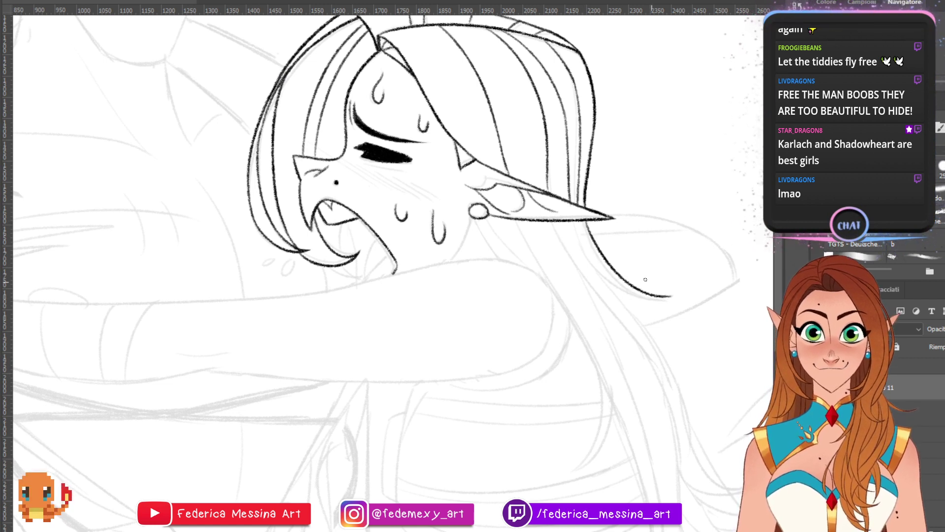
drag(587, 223, 671, 296)
drag(586, 250, 677, 295)
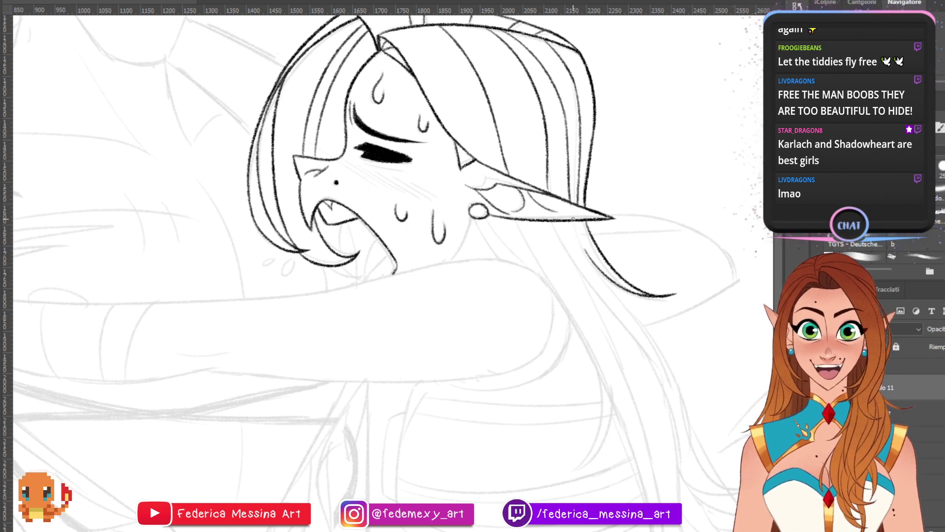
- Ink the outer contour of the long hair falling from behind the ear down the back, redoing the lower part
drag(575, 222, 682, 398)
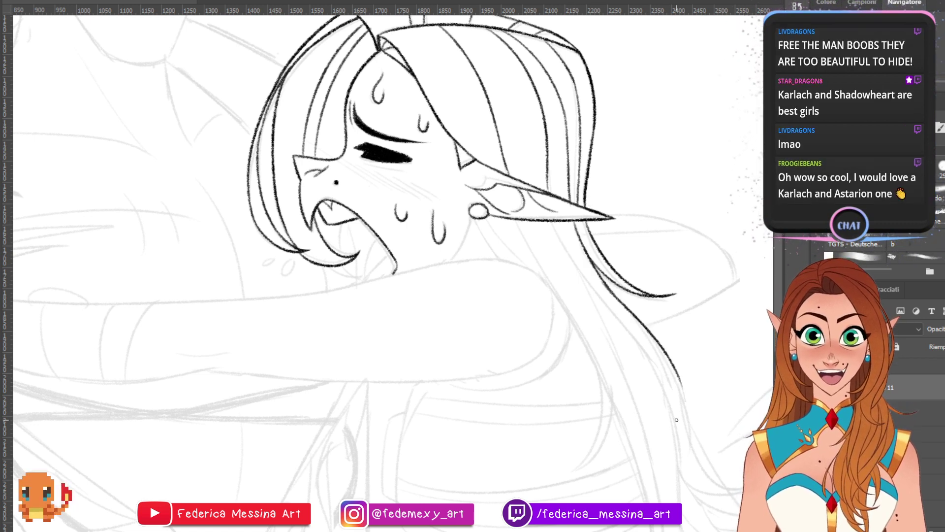
key(ctrl+z)
drag(609, 287, 693, 451)
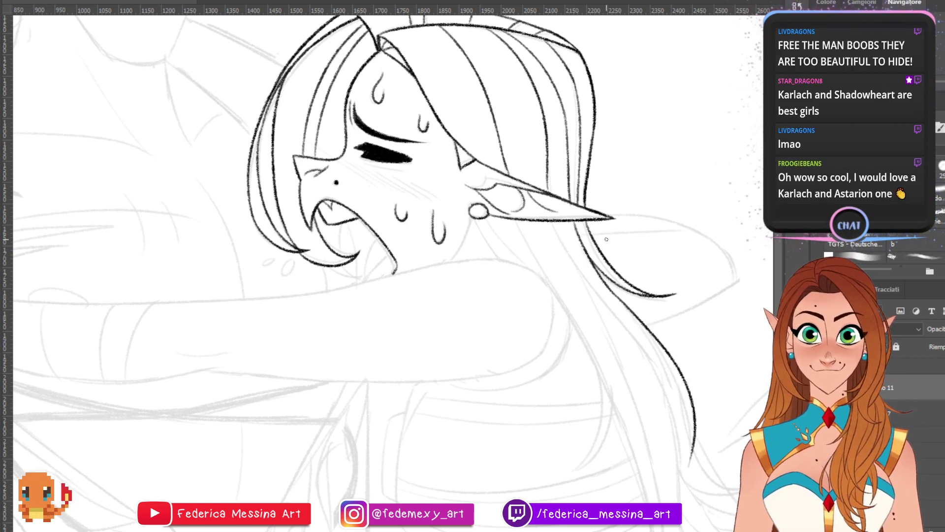
key(ctrl+z)
drag(609, 289, 685, 445)
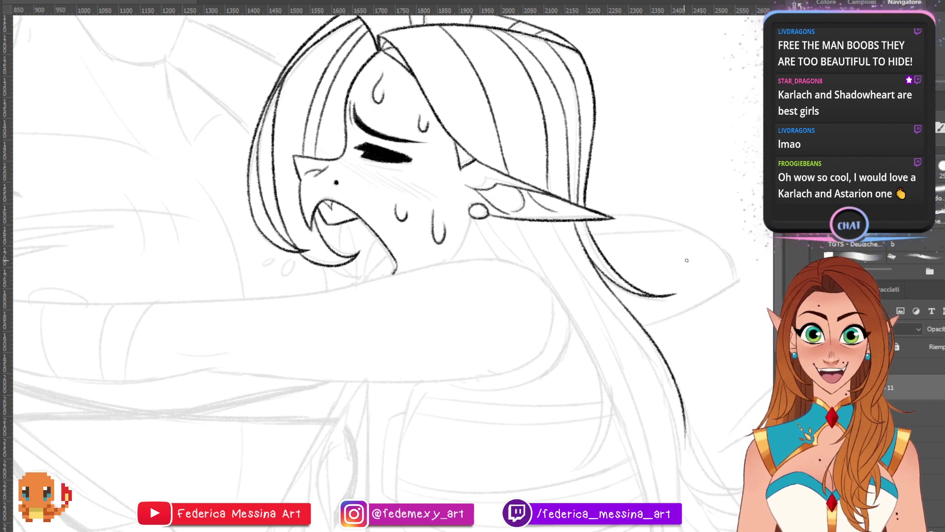
- Examine the whole canvas with the hugging sketch and the other embrace sketch at full strength, and return to the faded sketch with line art
drag(345, 148, 551, 162)
scroll(405, 262, down, 6)
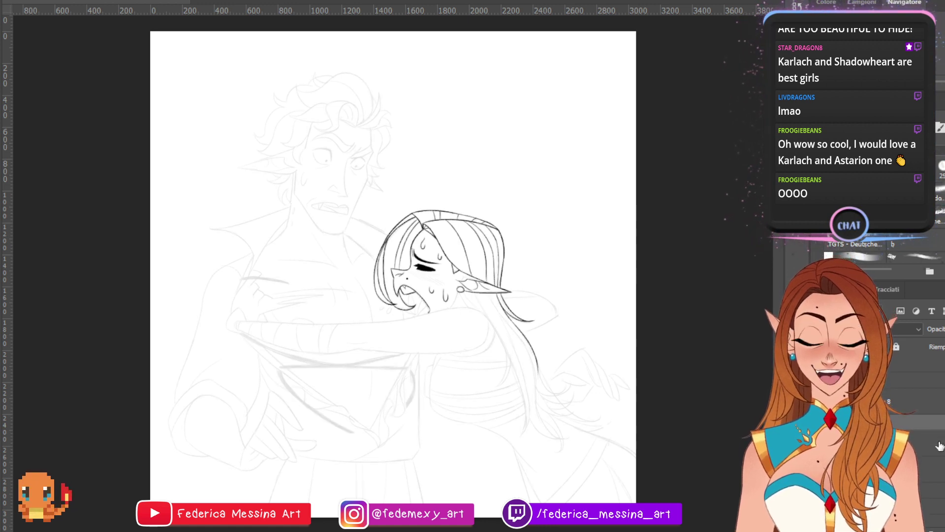
key(0)
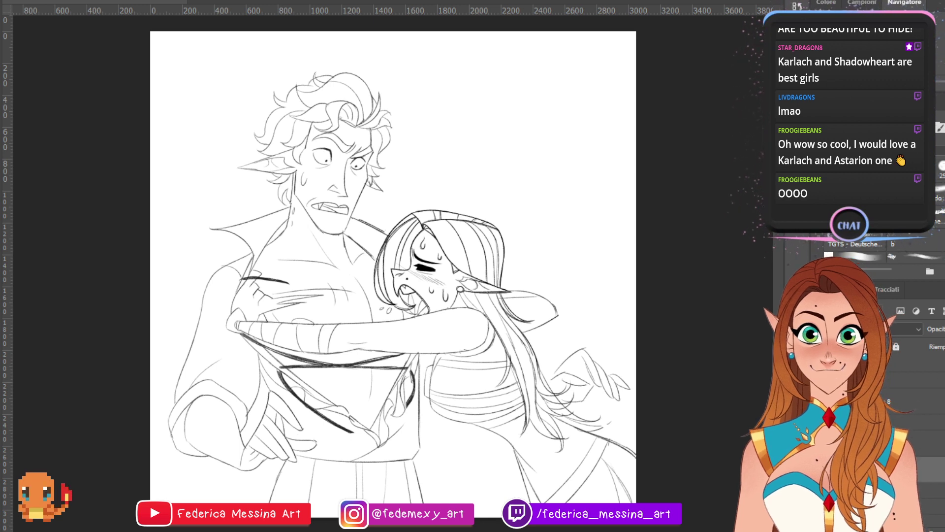
drag(931, 347, 925, 348)
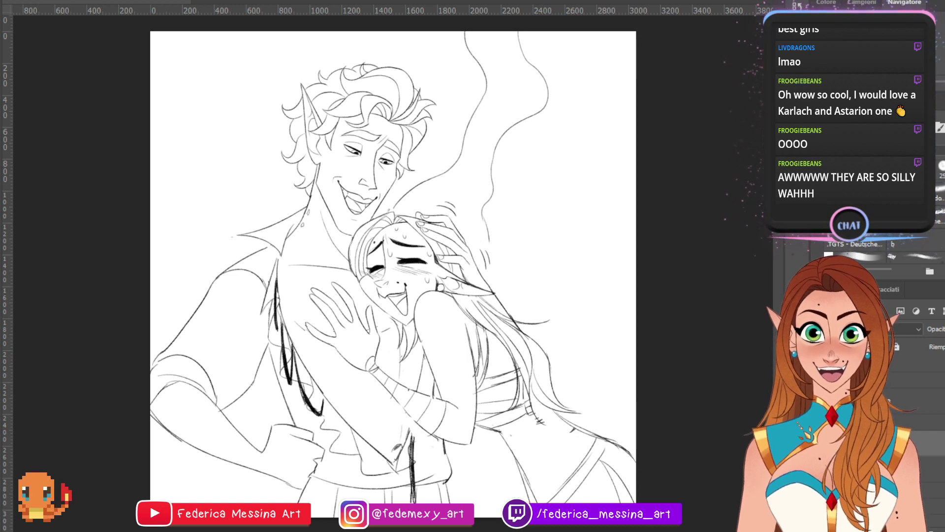
key(ctrl+comma)
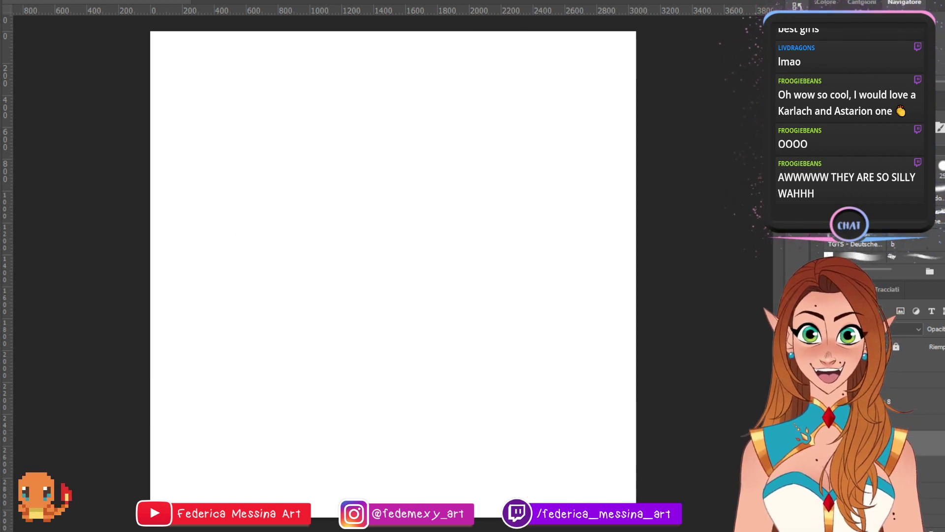
key(ctrl+comma)
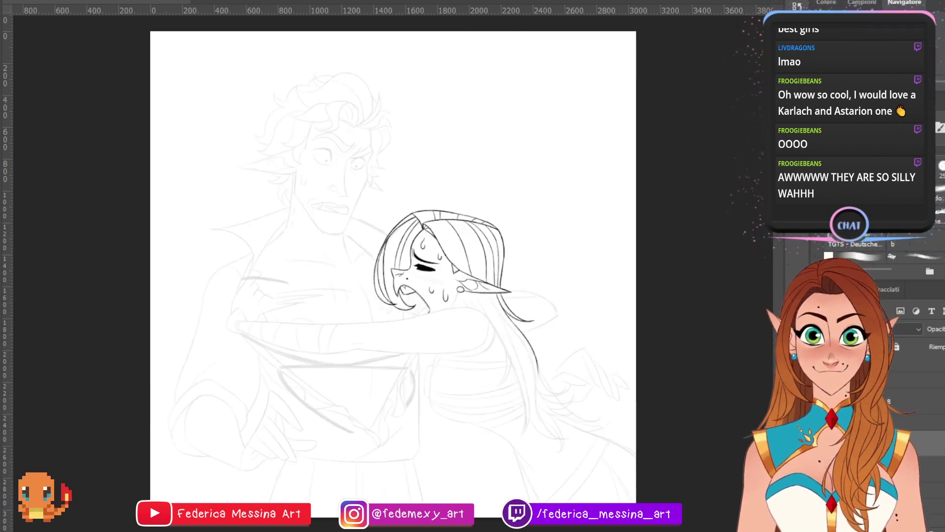
- Ink the inner edge of the long hair lock from beside the upper arm down to its pointed end at the back
key(ctrl+plus)
key(ctrl+plus)
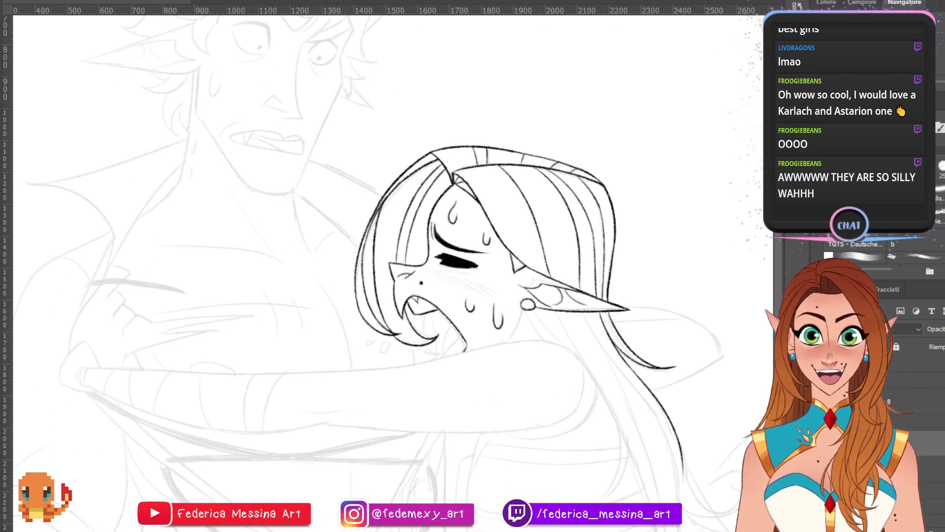
mouse_move(393, 274)
mouse_down()
mouse_move(327, 195)
mouse_move(283, 42)
mouse_move(265, 75)
mouse_up()
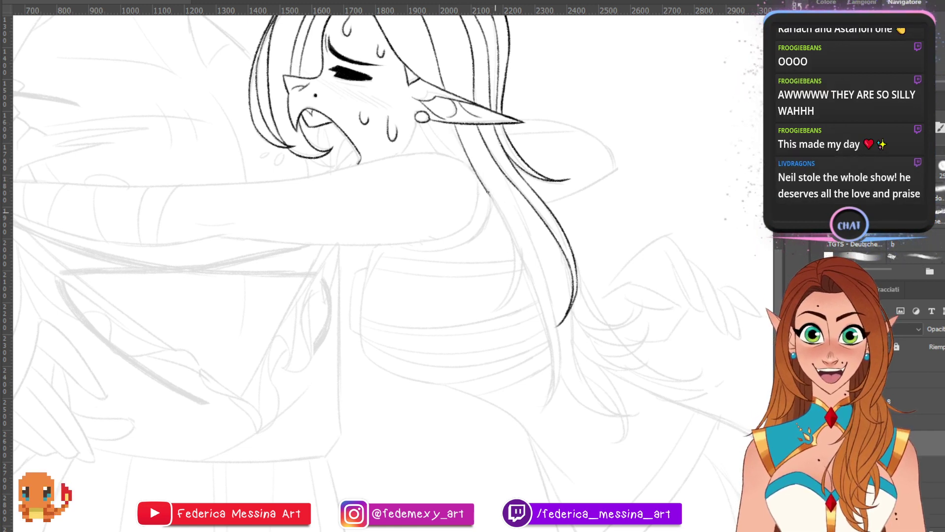
mouse_move(486, 187)
mouse_down()
mouse_move(522, 239)
mouse_move(551, 298)
mouse_up()
key(ctrl+z)
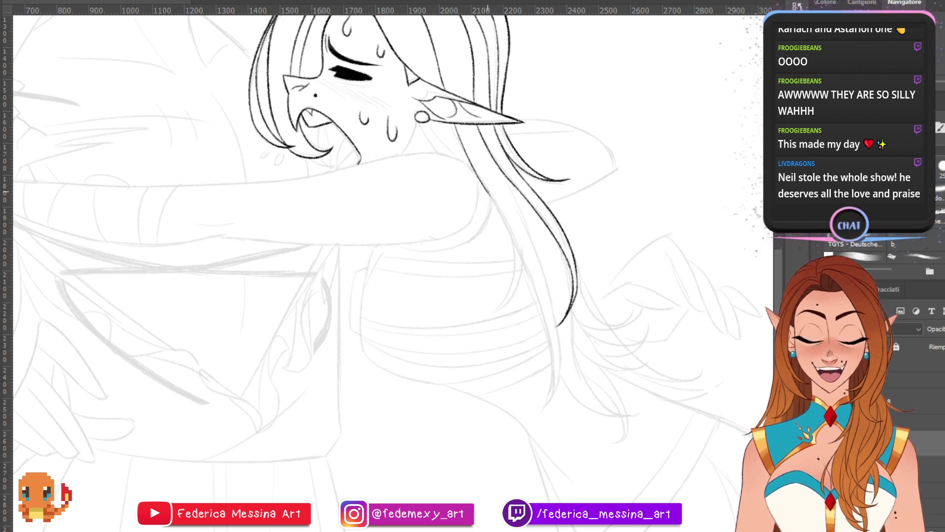
drag(486, 188, 544, 287)
key(ctrl+z)
mouse_move(486, 187)
mouse_down()
mouse_move(540, 274)
mouse_move(541, 347)
mouse_up()
key(ctrl+z)
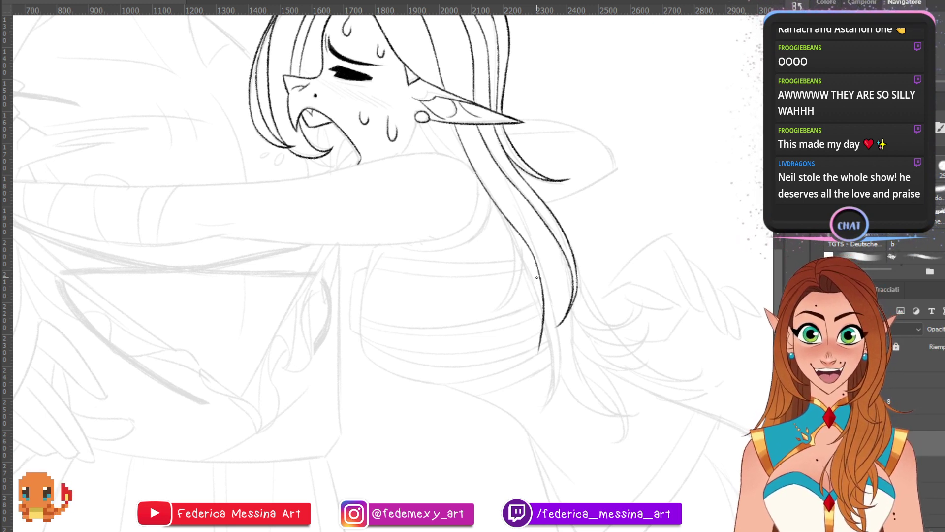
- Ink the short jaw line from below the earring down to the arm, redoing the stroke
scroll(778, 271, up, 5)
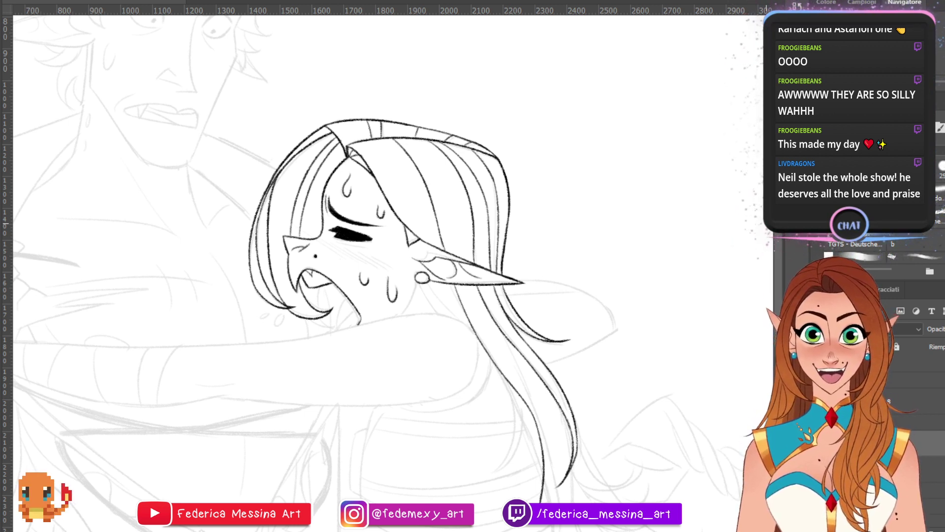
scroll(375, 266, down, 3)
scroll(780, 255, down, 1)
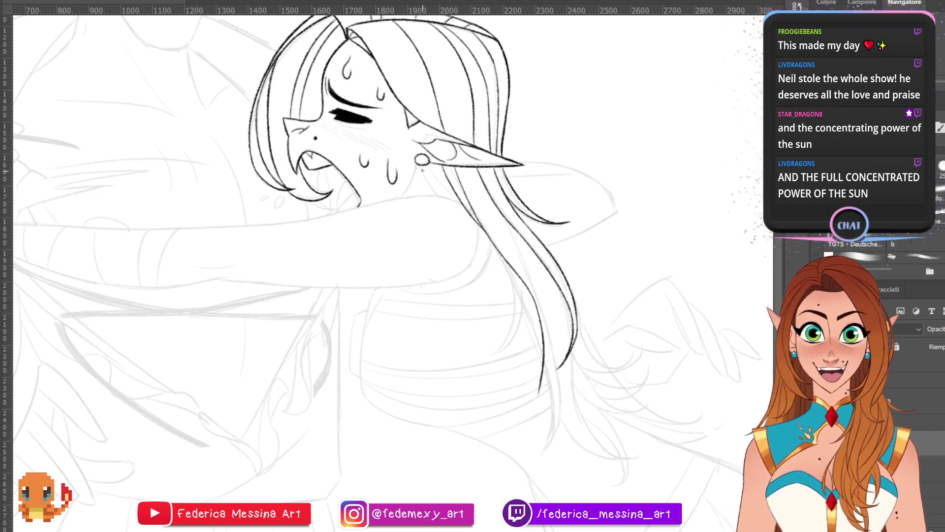
drag(416, 165, 400, 199)
key(ctrl+z)
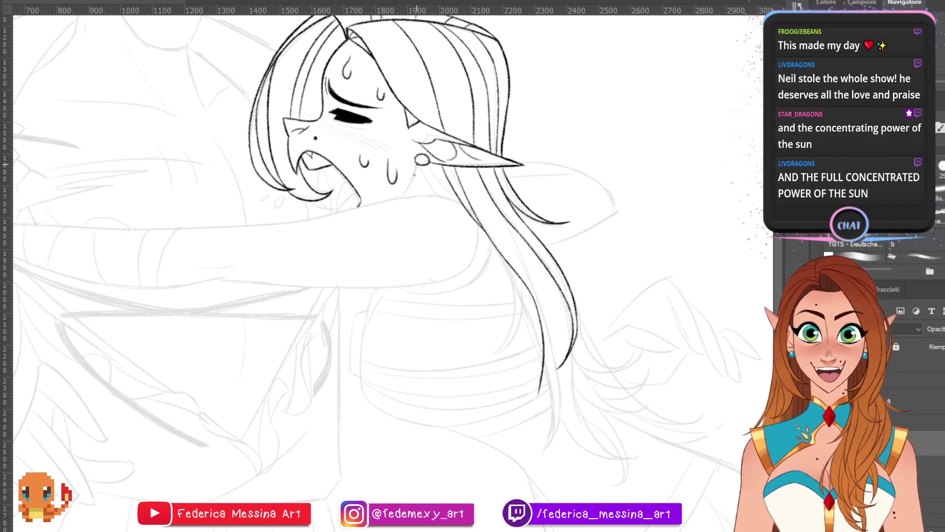
drag(416, 166, 401, 199)
key(ctrl+z)
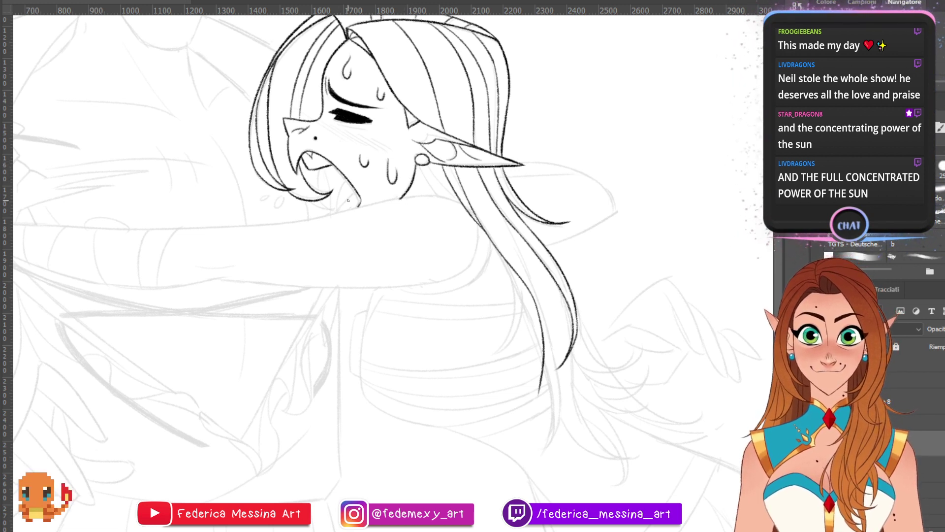
- Ink the short lines inside the lower mouth and beneath the hair curl, down to the arm
drag(348, 198, 337, 210)
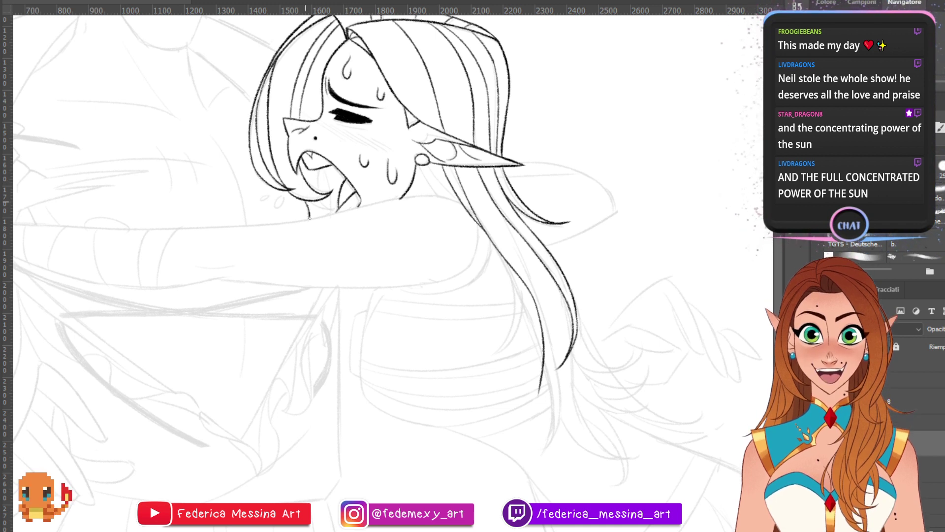
drag(305, 201, 308, 218)
drag(319, 169, 320, 217)
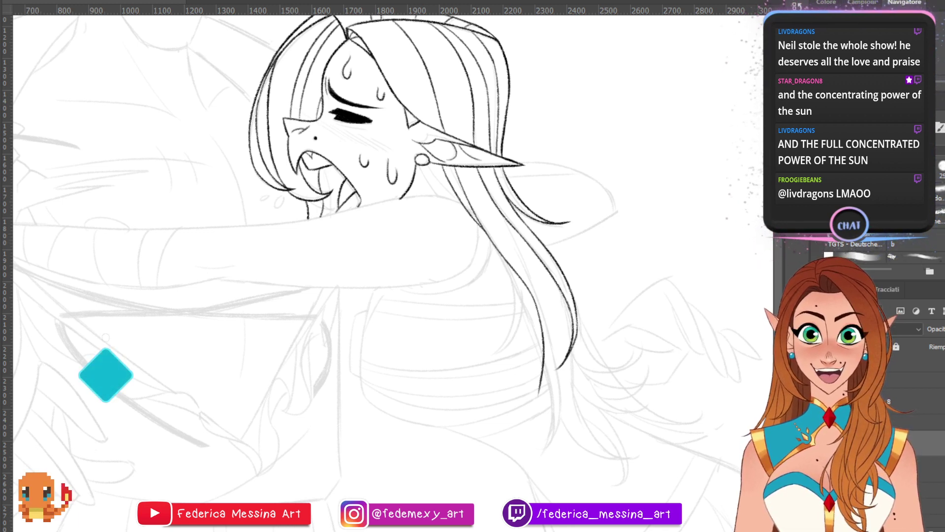
- Ink the short hair strands behind the earring, running down to the shoulder
scroll(429, 242, down, 1)
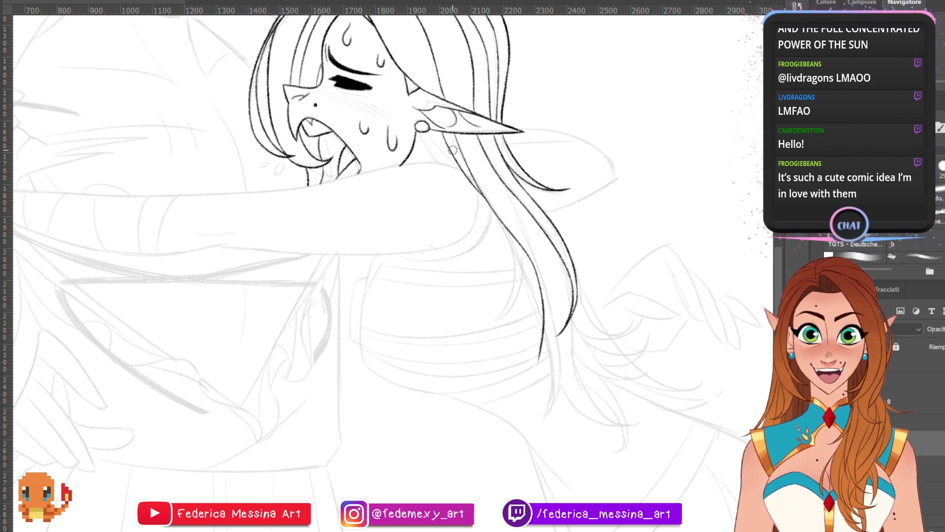
drag(443, 135, 475, 187)
key(e)
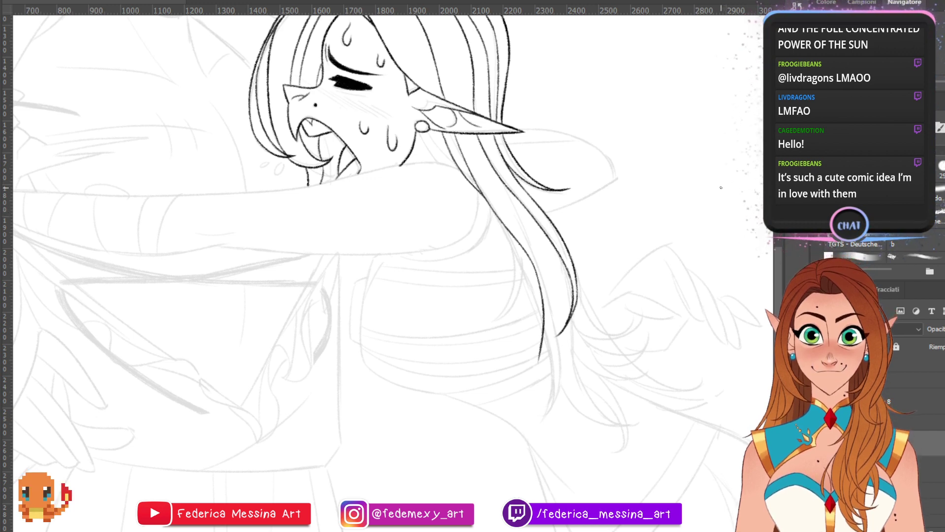
- Ink the upper edge of the girl's outstretched arm from the forearm below her mouth up to the shoulder under the hair
drag(394, 247, 471, 279)
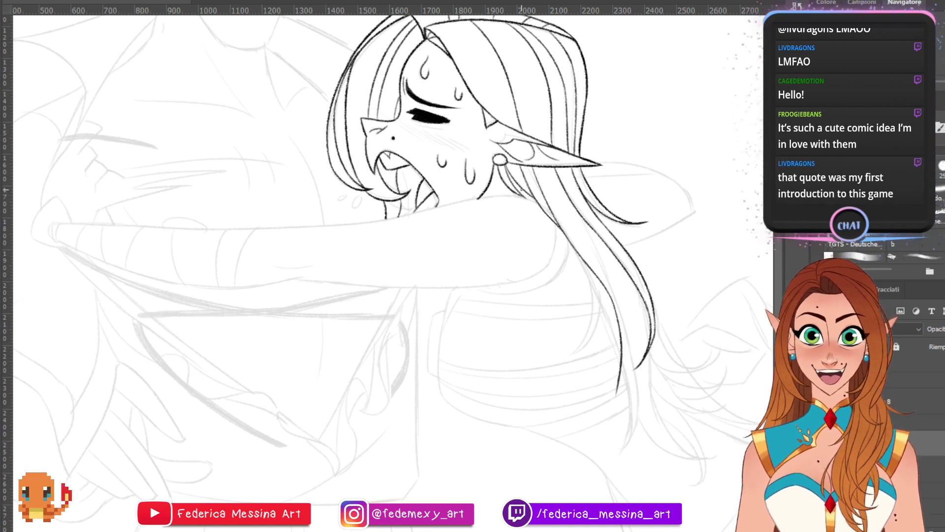
drag(492, 197, 581, 307)
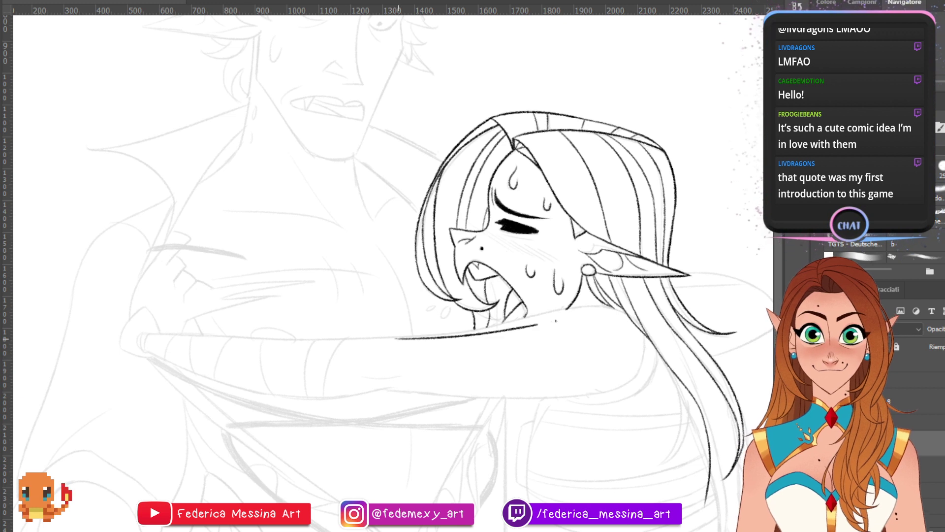
drag(392, 339, 566, 307)
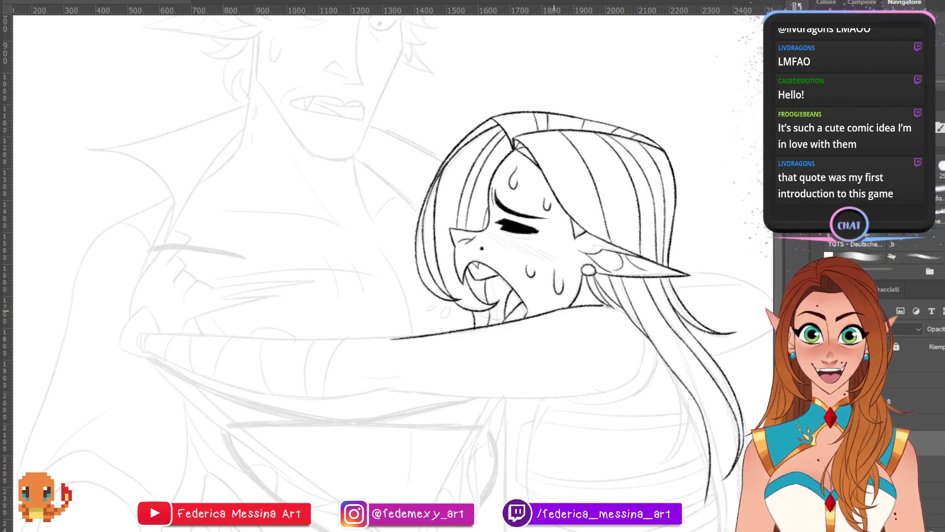
drag(553, 309, 604, 304)
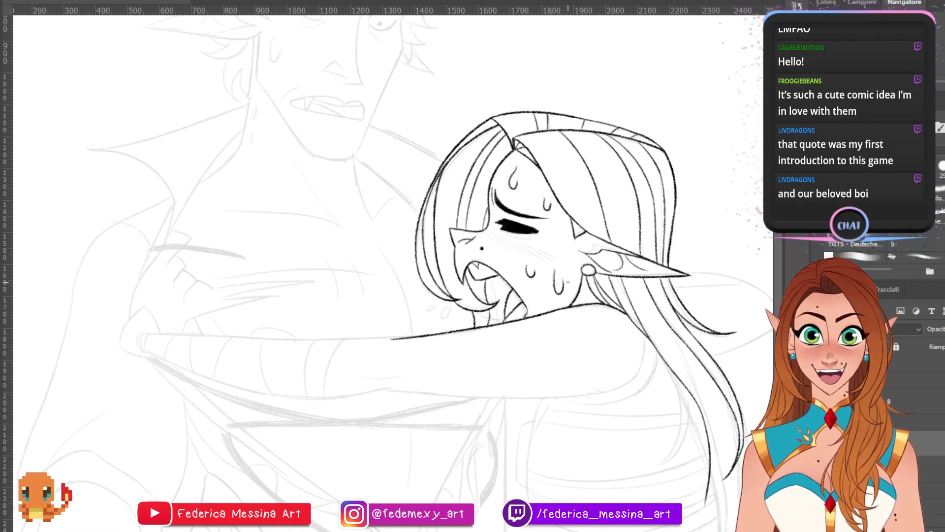
drag(566, 305, 612, 315)
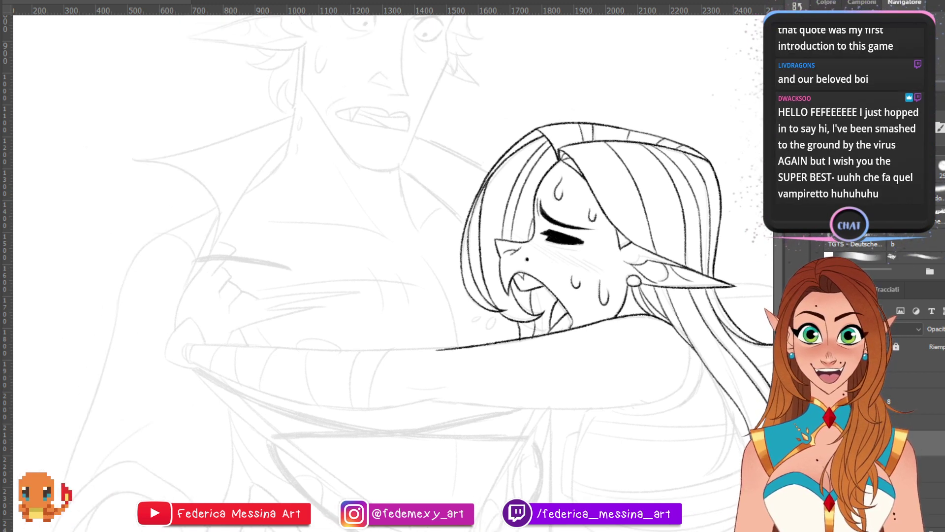
- Ink the lower edge of the outstretched arm from mid-forearm back to the armpit, redoing strokes until the line is clean
mouse_move(408, 403)
mouse_down()
mouse_move(606, 415)
mouse_move(670, 392)
mouse_up()
key(ctrl+z)
mouse_move(561, 409)
mouse_down()
mouse_move(678, 397)
mouse_move(693, 369)
mouse_move(681, 391)
mouse_up()
key(ctrl+z)
key(ctrl+z)
key(ctrl+z)
- Ink the curve from the back of the shoulder down and around beneath the upper arm
mouse_move(689, 347)
mouse_down()
mouse_move(702, 380)
mouse_move(695, 369)
mouse_move(674, 424)
mouse_up()
key(ctrl+z)
key(ctrl+z)
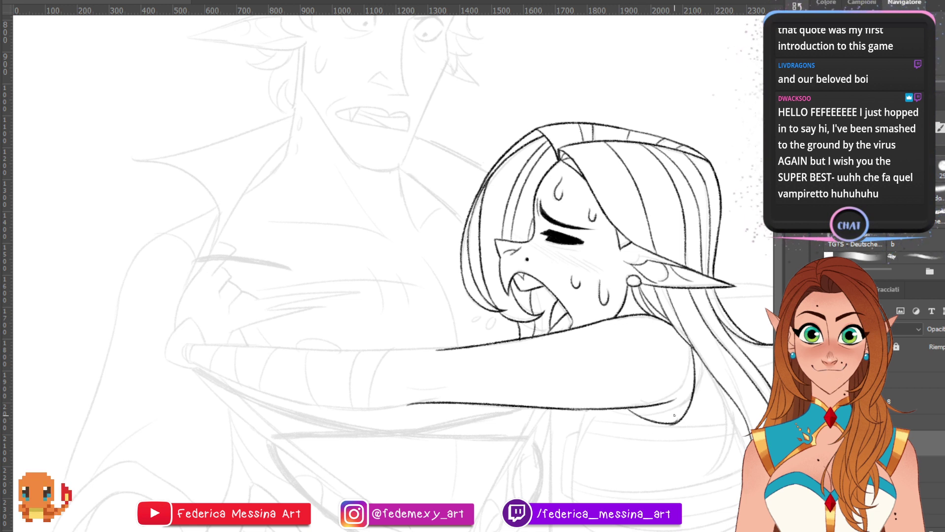
drag(611, 410, 669, 427)
key(ctrl+z)
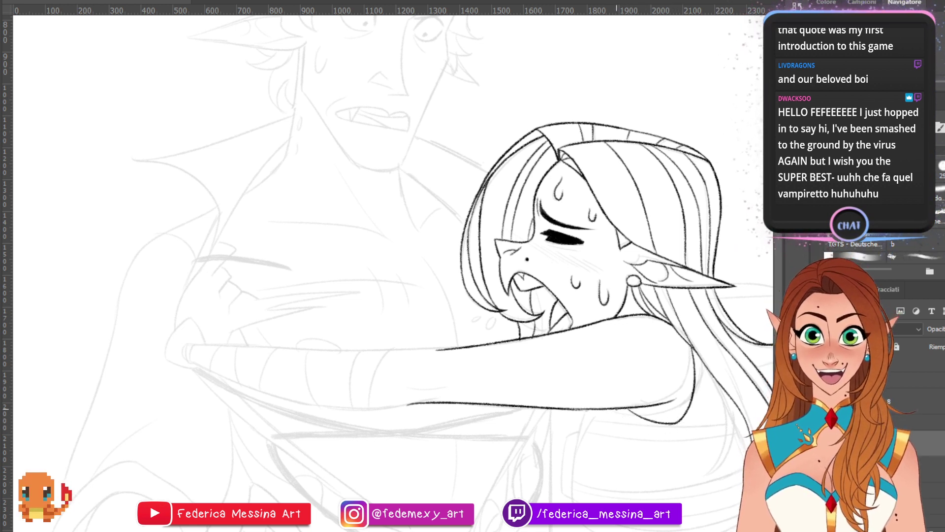
- Ink a second, outer curve parallel to the one beneath the upper arm, ending at the hair behind the shoulder
key(ctrl+z)
mouse_move(618, 411)
mouse_down()
mouse_move(681, 426)
mouse_move(710, 362)
mouse_up()
key(ctrl+z)
drag(685, 423, 709, 370)
key(ctrl+z)
key(ctrl+z)
key(ctrl+z)
drag(683, 424, 708, 373)
key(ctrl+z)
key(ctrl+z)
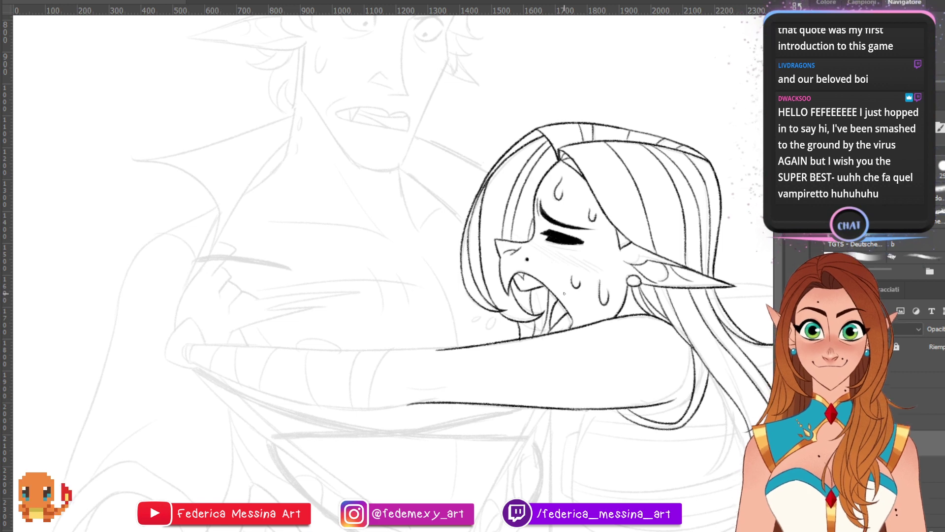
- Ink the pointed hair lock falling down the back just behind the shoulder, with both edges meeting at its tip
mouse_move(541, 345)
mouse_down()
mouse_move(539, 197)
mouse_move(376, 173)
mouse_move(329, 140)
mouse_up()
scroll(374, 265, right, 2)
drag(514, 176, 488, 275)
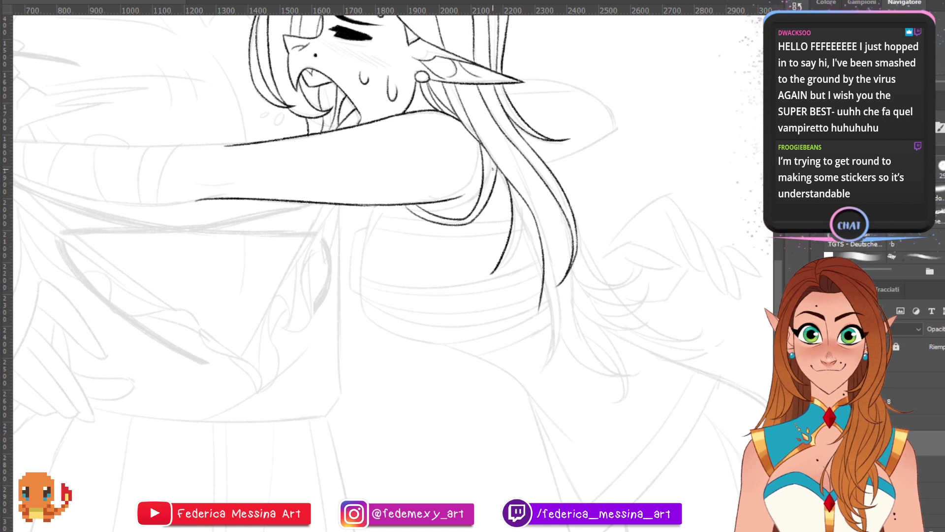
drag(499, 271, 523, 220)
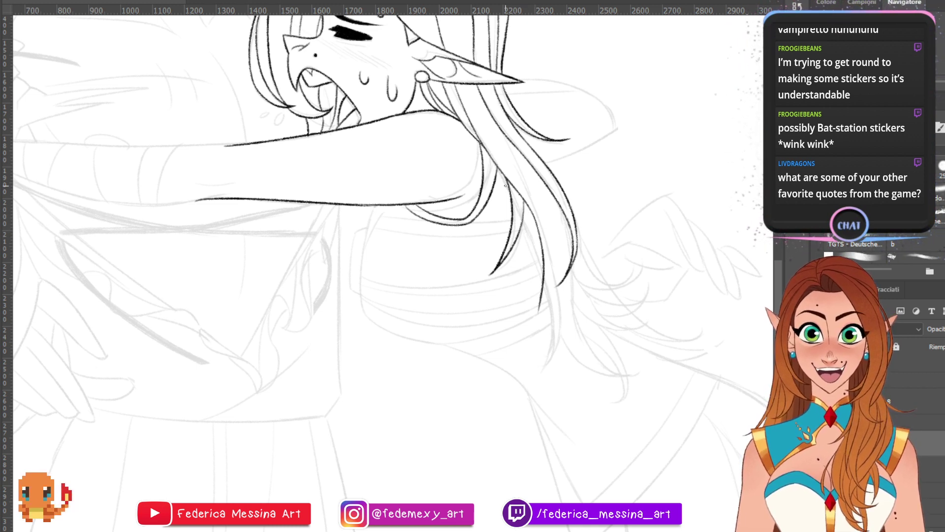
drag(498, 170, 512, 206)
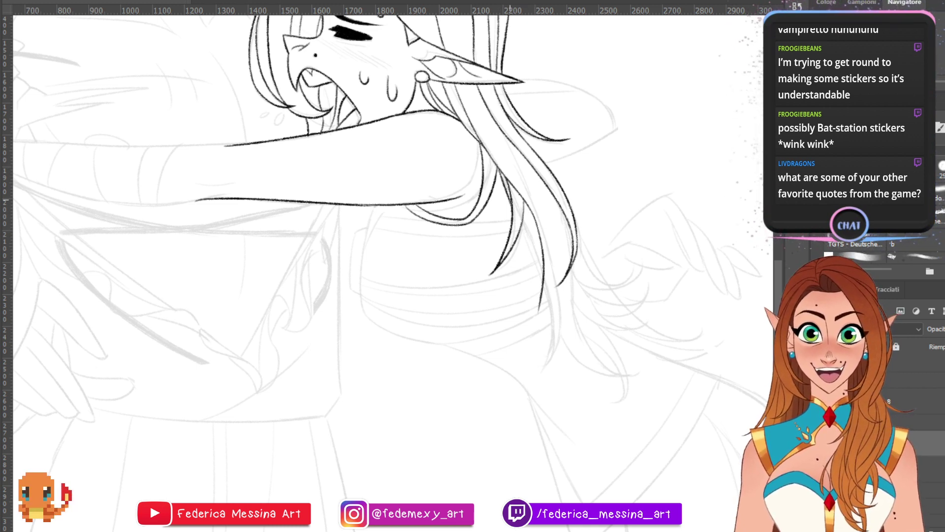
key(ctrl+z)
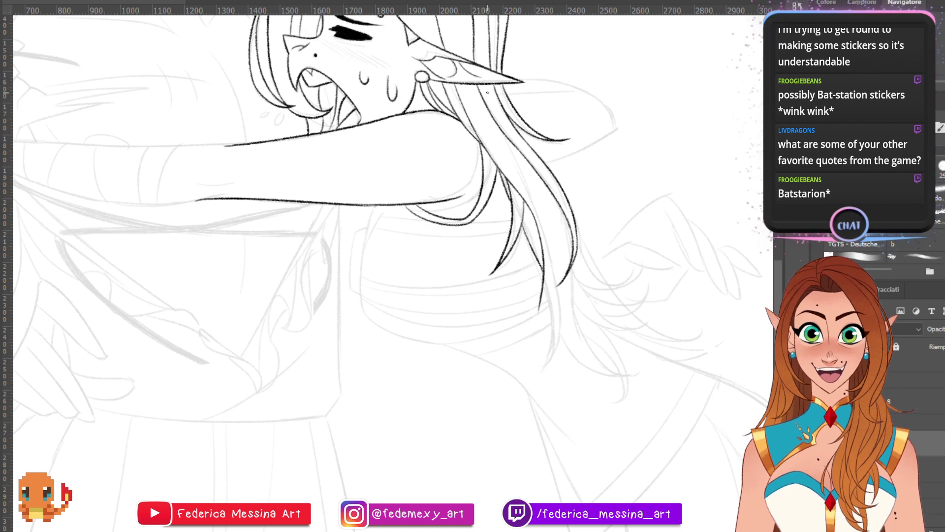
- Ink a long strand line from beneath the pointed ear down through the middle of the long hair lock
drag(487, 92, 554, 224)
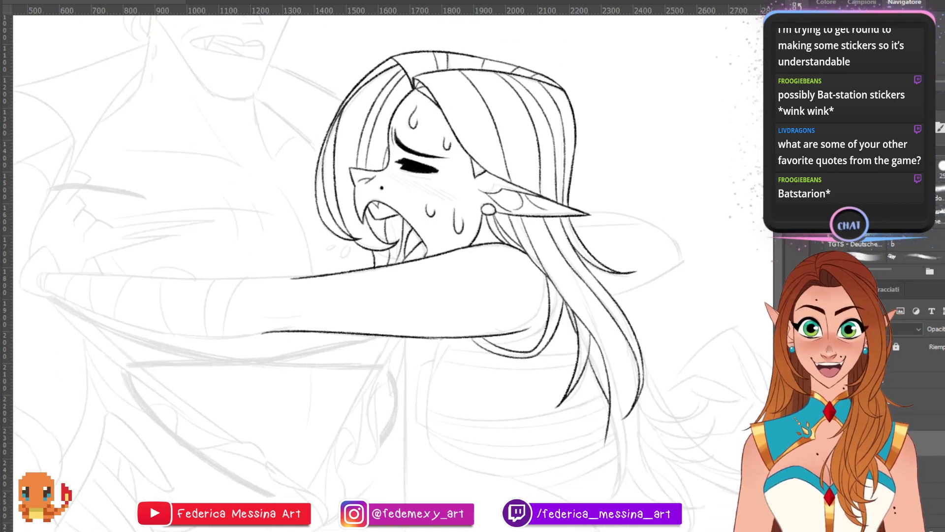
drag(443, 148, 498, 368)
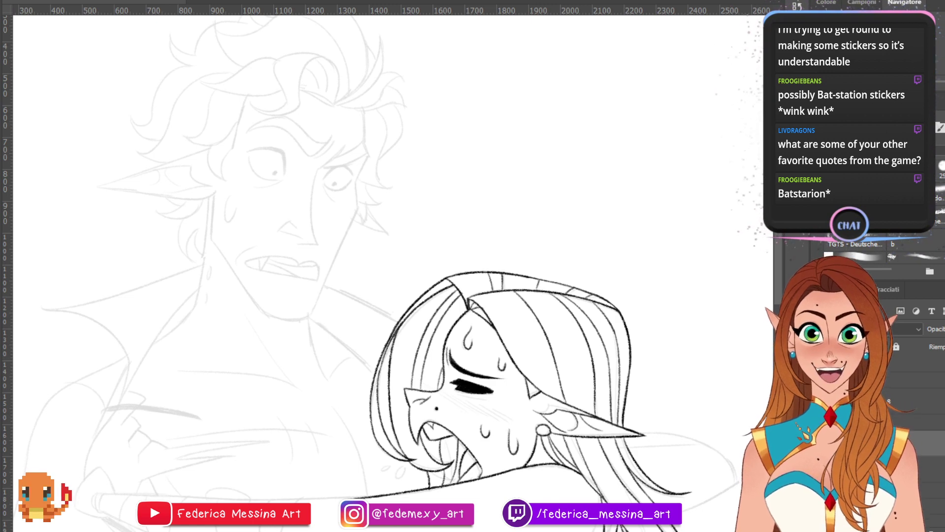
drag(623, 344, 580, 179)
mouse_move(541, 310)
mouse_down()
mouse_move(505, 273)
mouse_move(464, 123)
mouse_up()
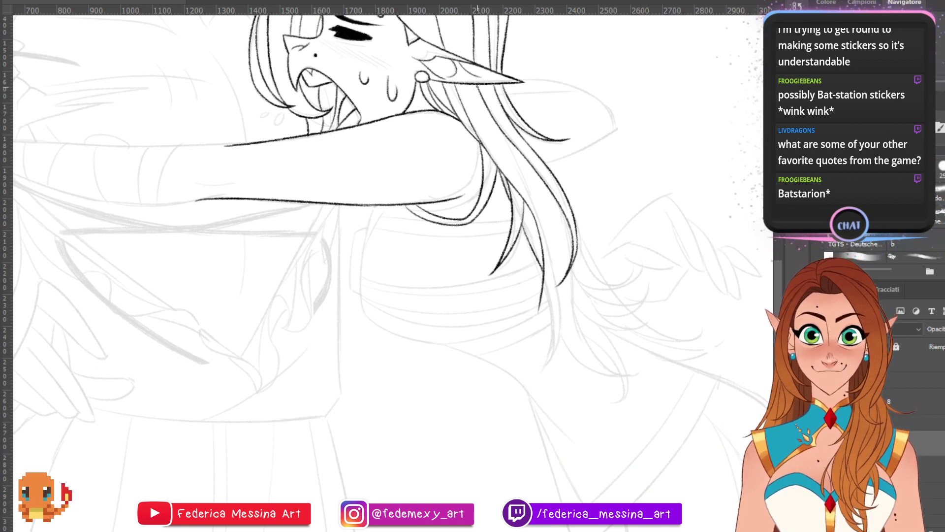
drag(476, 86, 560, 233)
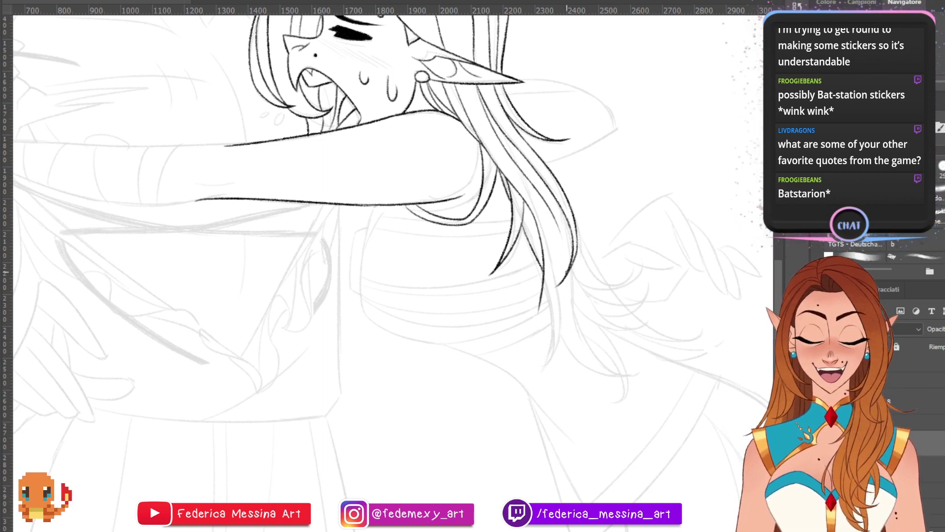
key(ctrl+z)
mouse_move(475, 86)
mouse_down()
mouse_move(541, 204)
mouse_move(560, 268)
mouse_up()
key(ctrl+z)
- Ink the inner strands in the lower part of the long hair lock, tapering them into narrow points
mouse_move(528, 184)
mouse_down()
mouse_move(562, 269)
mouse_move(549, 325)
mouse_up()
key(ctrl+z)
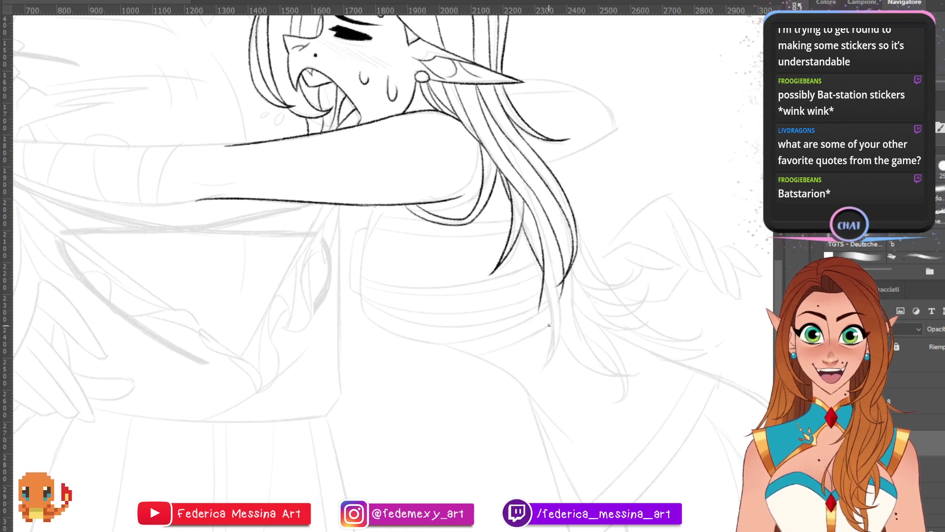
key(ctrl+z)
mouse_move(532, 188)
mouse_down()
mouse_move(564, 266)
mouse_move(561, 319)
mouse_up()
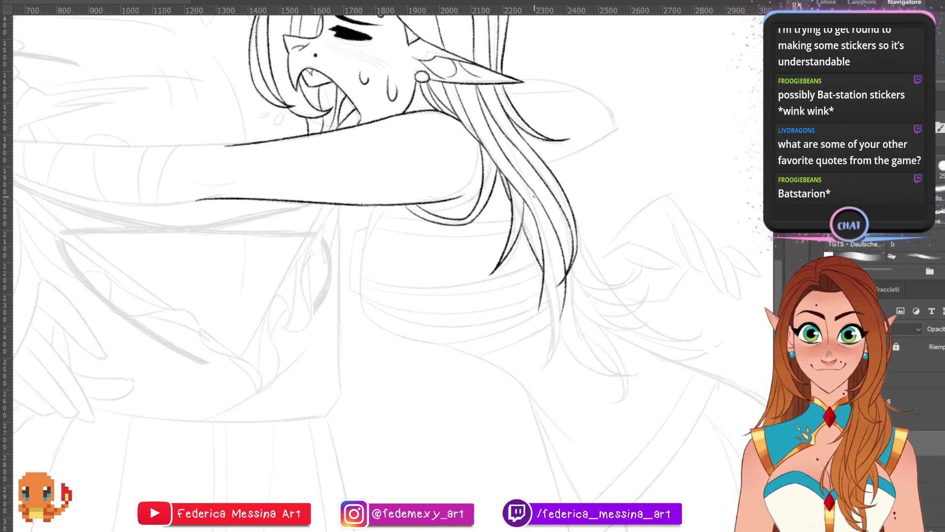
drag(534, 193, 536, 304)
key(ctrl+z)
mouse_move(533, 192)
mouse_down()
mouse_move(527, 331)
mouse_move(548, 304)
mouse_move(552, 346)
mouse_up()
key(e)
key(b)
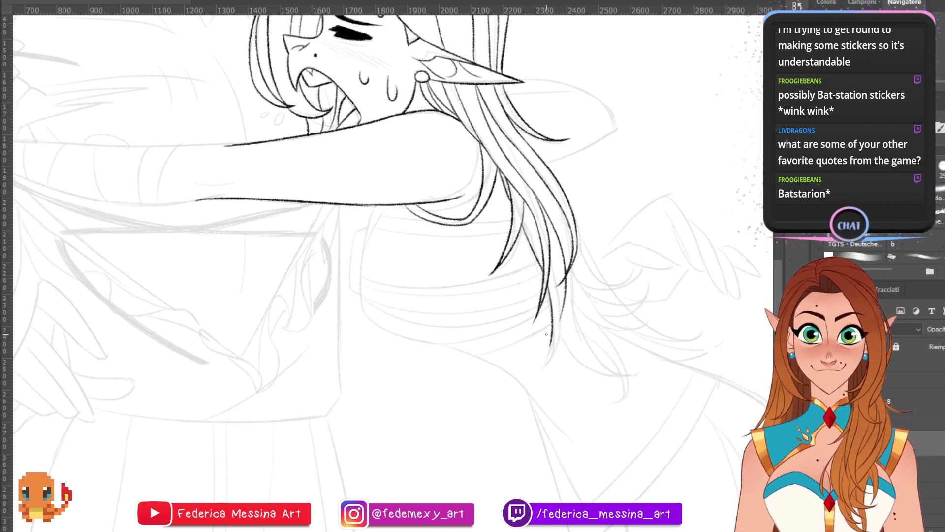
- Ink the longest downward hair tip below the lock with two edges meeting in a point, redoing strokes
key(ctrl+z)
drag(548, 285, 552, 325)
key(ctrl+z)
key(ctrl+z)
drag(551, 285, 536, 366)
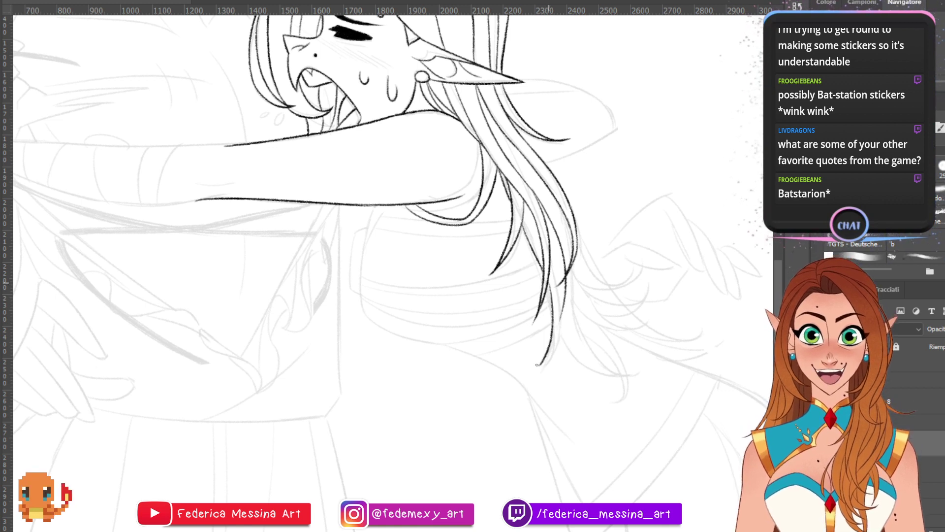
key(ctrl+z)
drag(551, 285, 535, 371)
mouse_move(550, 264)
mouse_down()
mouse_move(556, 345)
mouse_move(538, 371)
mouse_up()
key(ctrl+z)
key(ctrl+z)
key(ctrl+z)
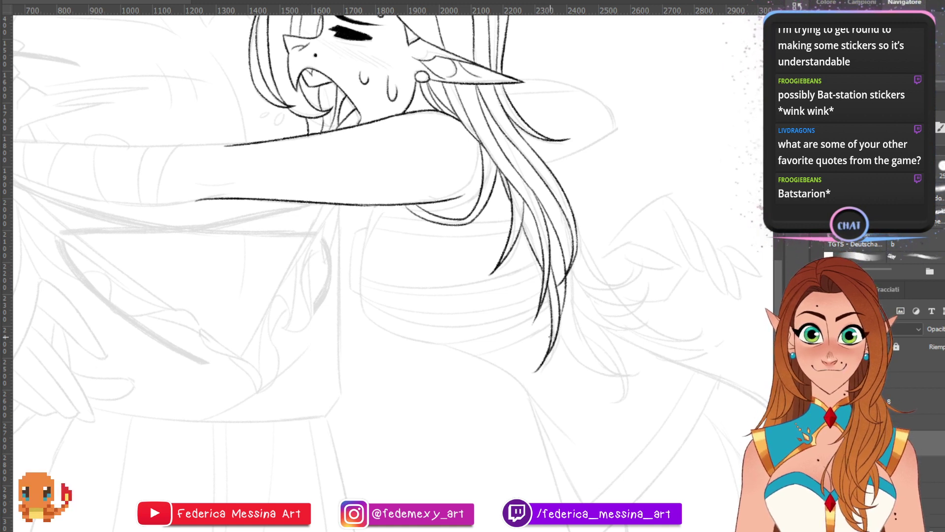
- Ink both edges of the uppermost hair tip that flicks outward behind the girl's back
drag(579, 245, 644, 271)
key(ctrl+z)
drag(579, 241, 645, 271)
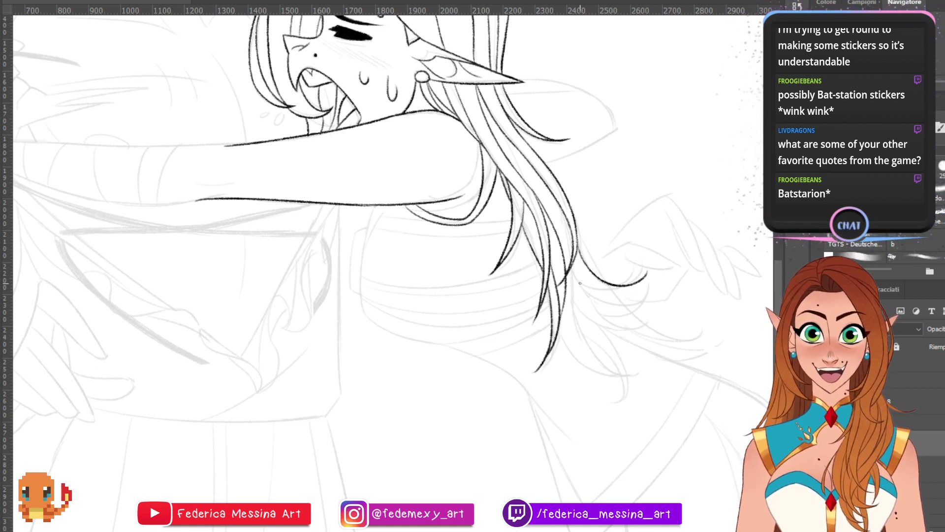
mouse_move(575, 278)
mouse_down()
mouse_move(654, 267)
mouse_move(648, 272)
mouse_up()
key(ctrl+z)
key(ctrl+z)
key(ctrl+z)
mouse_move(574, 275)
mouse_down()
mouse_move(638, 270)
mouse_move(580, 280)
mouse_move(618, 290)
mouse_move(627, 273)
mouse_move(574, 272)
mouse_move(639, 281)
mouse_up()
key(ctrl+z)
key(ctrl+z)
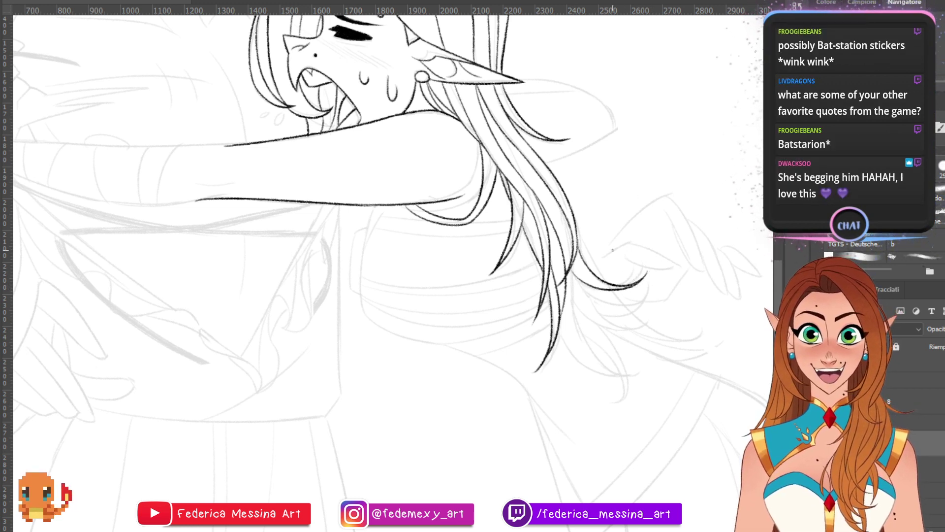
key(ctrl+z)
- Ink both edges of the lowest hair tip, curving down and flicking outward behind the back
mouse_move(573, 270)
mouse_down()
mouse_move(577, 312)
mouse_move(615, 363)
mouse_up()
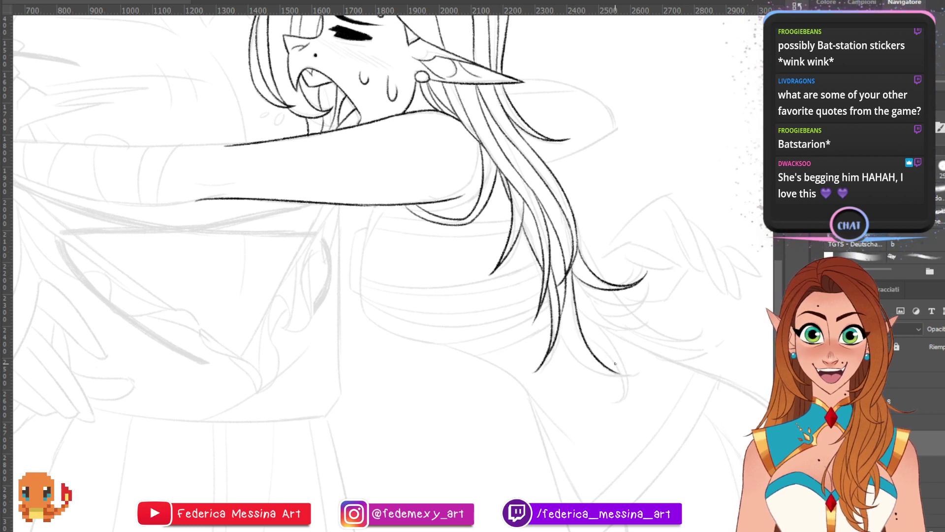
drag(560, 327, 579, 354)
key(ctrl+z)
drag(565, 304, 607, 374)
key(ctrl+z)
key(ctrl+z)
drag(562, 312, 623, 372)
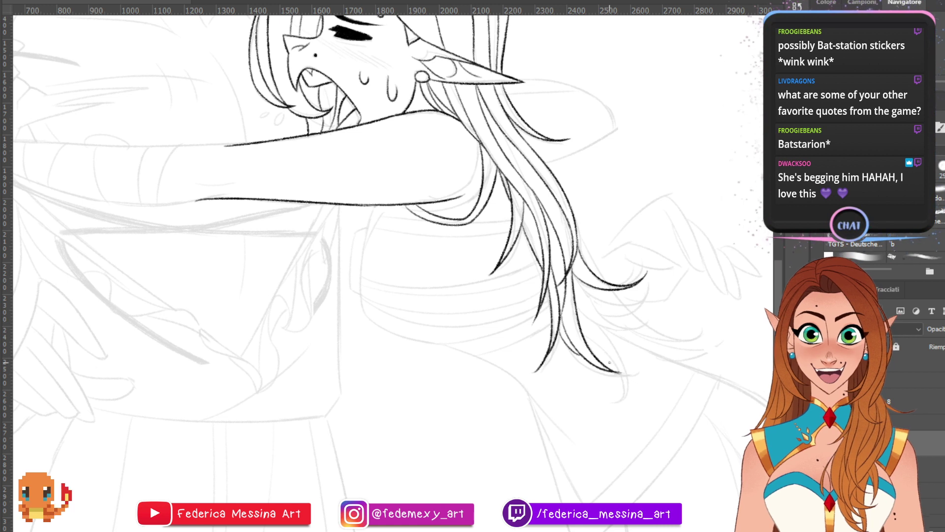
key(ctrl+z)
mouse_move(562, 309)
mouse_down()
mouse_move(603, 373)
mouse_move(639, 380)
mouse_move(641, 370)
mouse_up()
key(ctrl+z)
key(ctrl+z)
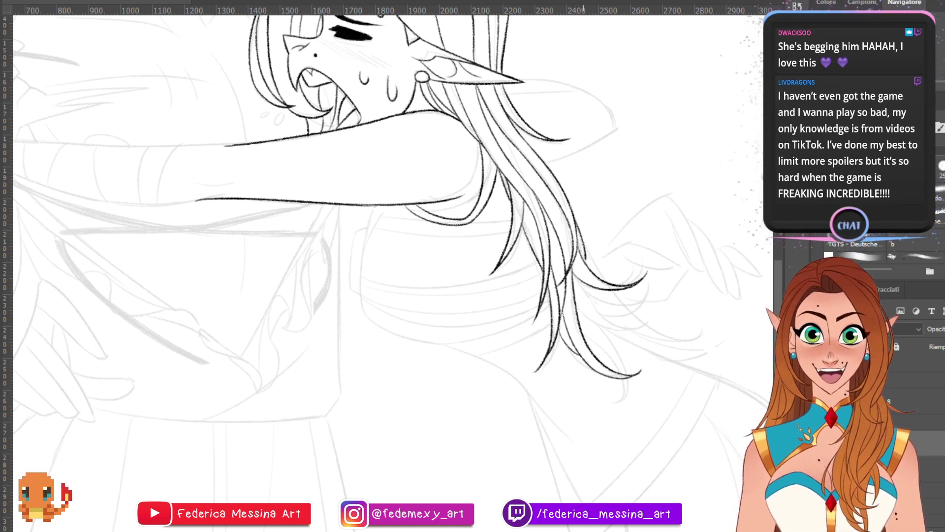
- Ink the middle hair tip flicking outward between the upper and lower ones
mouse_move(586, 286)
mouse_down()
mouse_move(616, 332)
mouse_move(637, 330)
mouse_up()
key(ctrl+z)
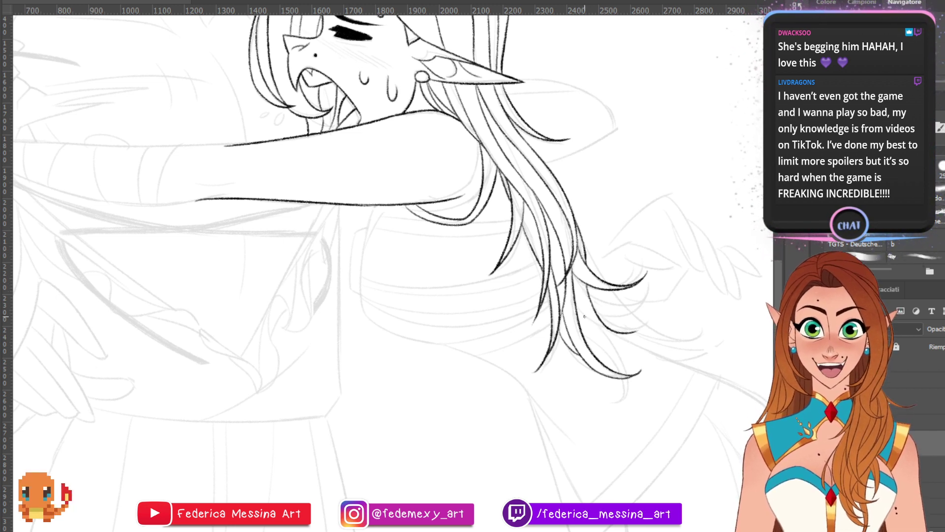
drag(581, 308, 639, 329)
key(ctrl+z)
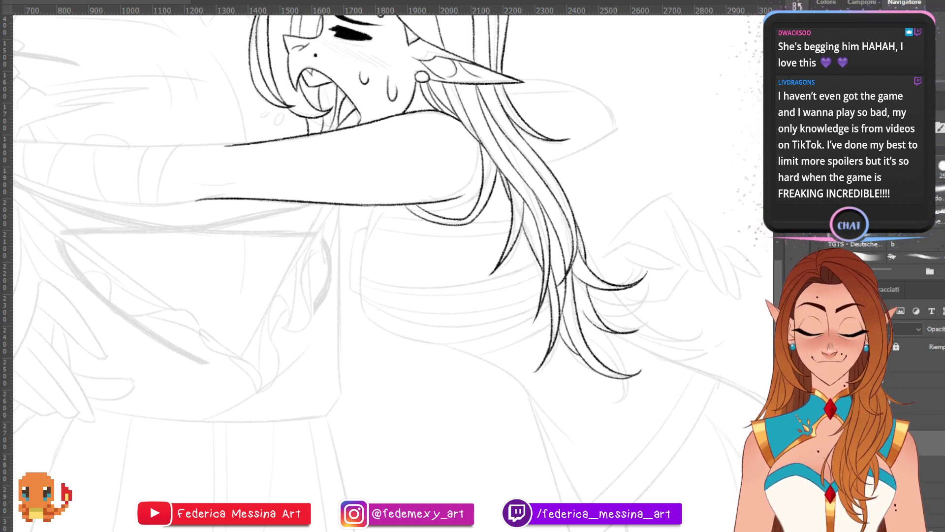
key(ctrl+z)
- Ink the strand joining the middle and lowest hair tips, and the small point hanging beneath the lowest tip
mouse_move(583, 290)
mouse_down()
mouse_move(588, 342)
mouse_move(616, 373)
mouse_up()
key(ctrl+z)
key(ctrl+z)
mouse_move(585, 335)
mouse_down()
mouse_move(615, 372)
mouse_move(601, 403)
mouse_up()
key(ctrl+z)
key(ctrl+z)
key(ctrl+z)
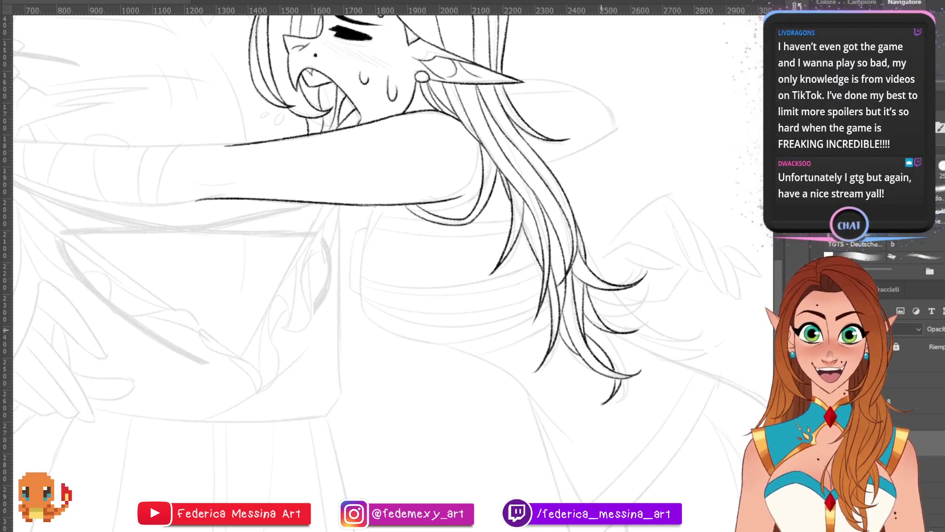
- Ink the outer edge of the small hanging hair point from the middle tip downward, and save the drawing
key(ctrl+z)
drag(601, 330, 621, 373)
key(ctrl+z)
drag(602, 329, 621, 373)
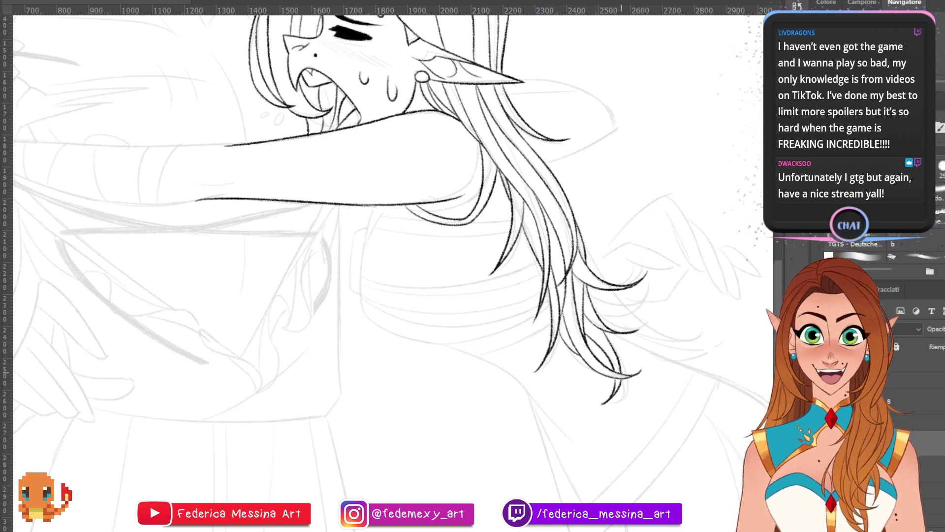
key(ctrl+z)
drag(604, 331, 619, 381)
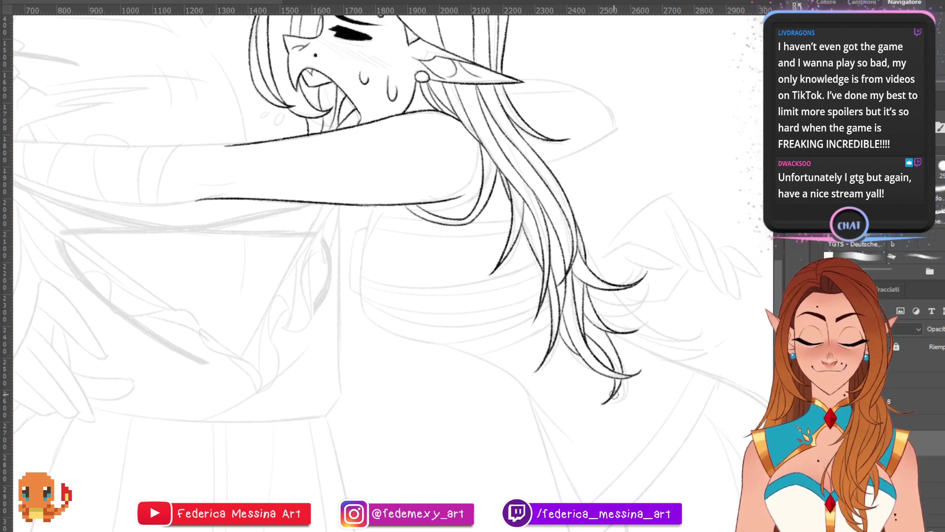
key(ctrl+s)
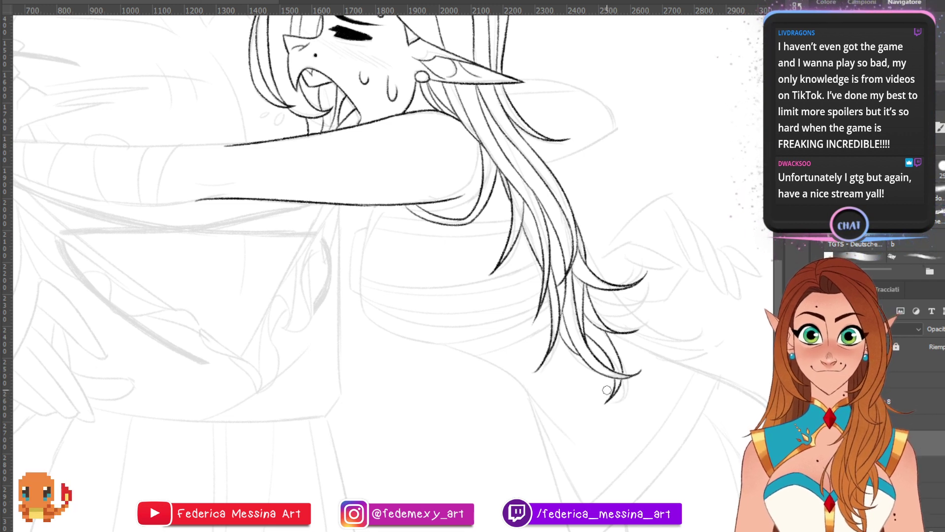
key(b)
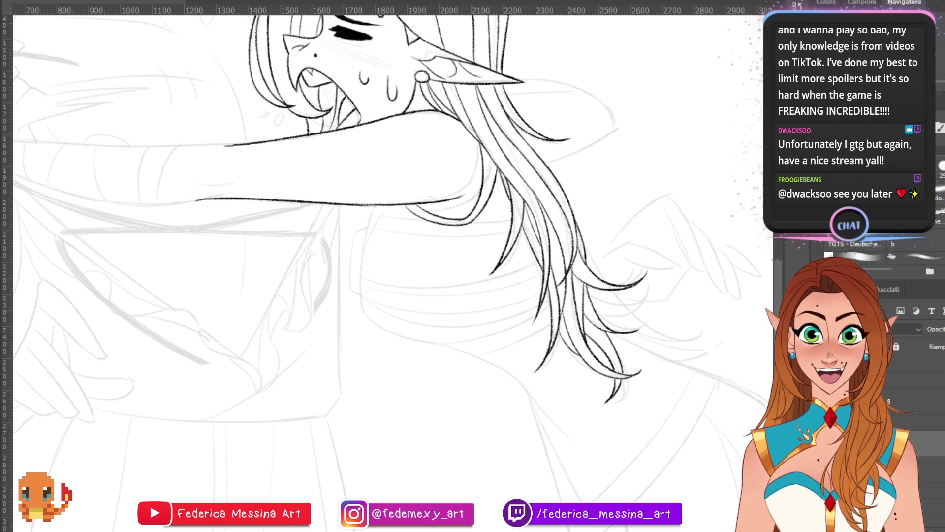
- Ink the front contour of the girl's chest, curving down from beneath the outstretched arm
drag(384, 256, 417, 267)
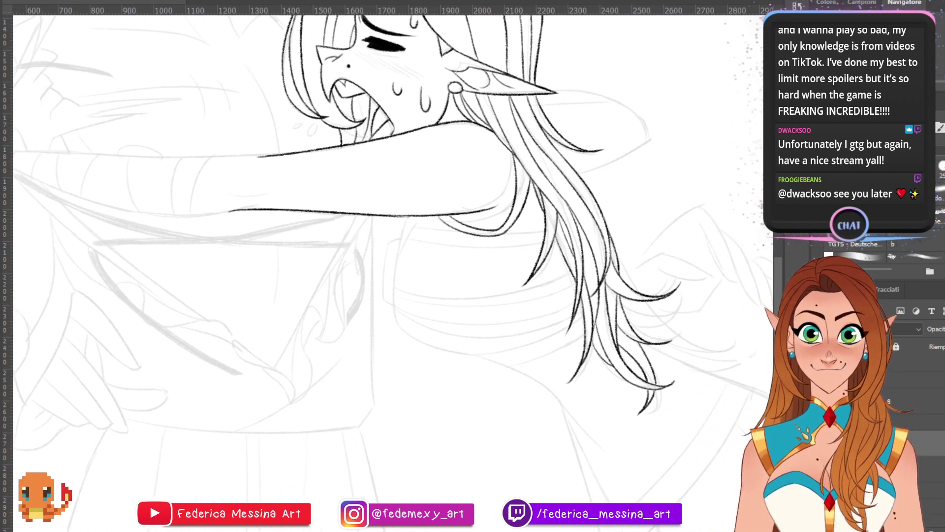
drag(431, 121, 475, 165)
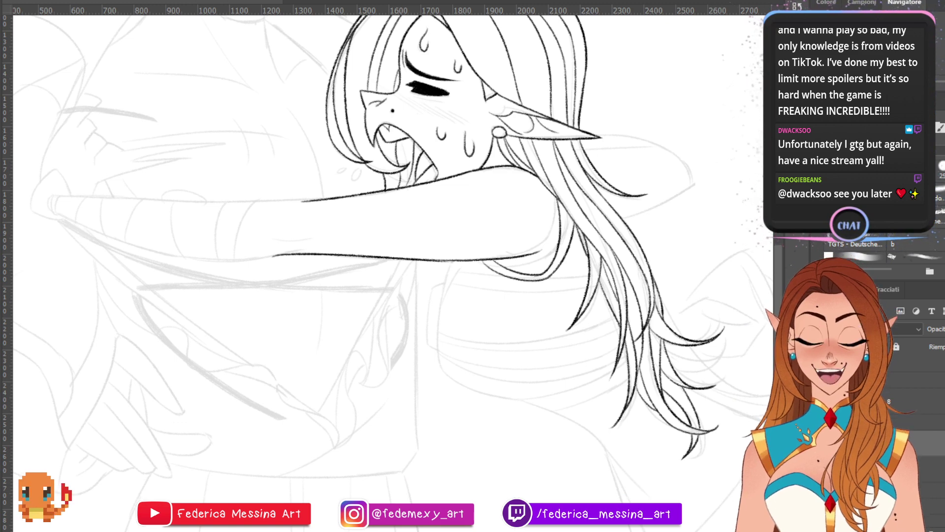
drag(717, 104, 639, 70)
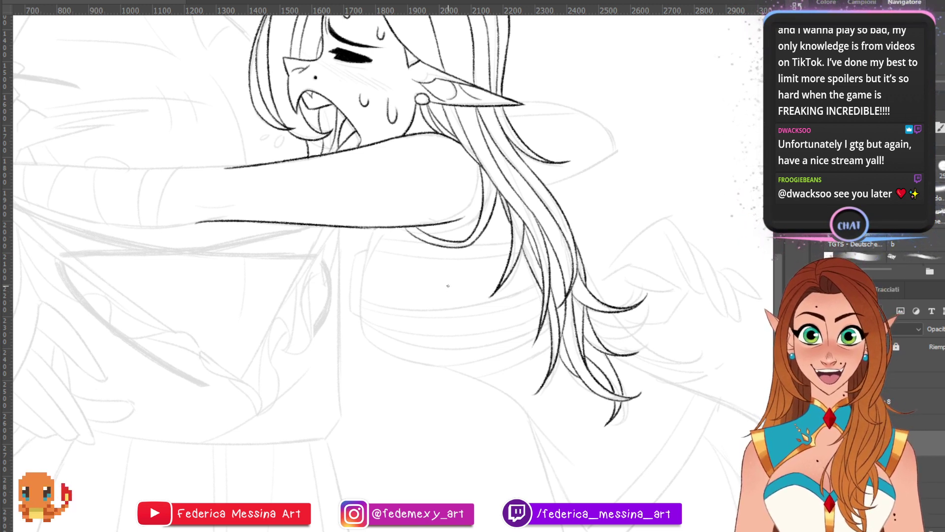
mouse_move(395, 122)
mouse_down()
mouse_move(516, 210)
mouse_move(494, 253)
mouse_move(461, 277)
mouse_up()
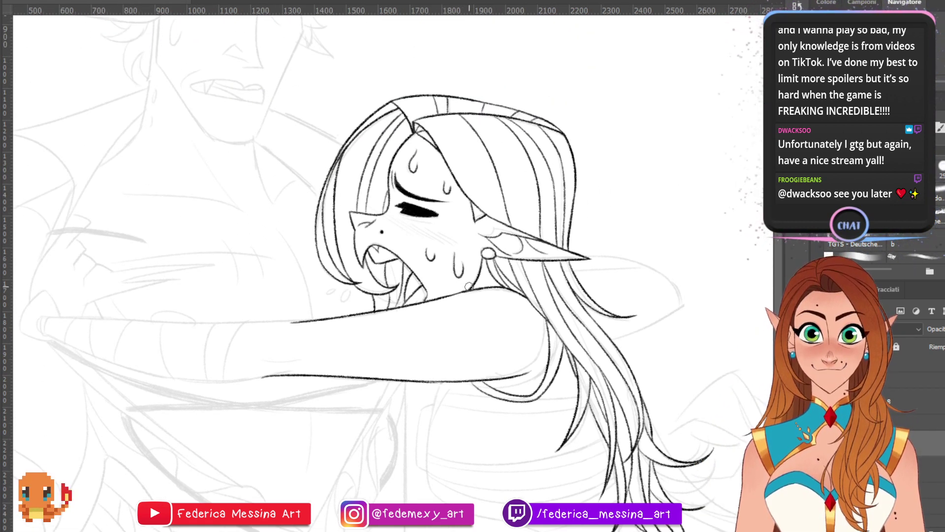
drag(433, 295, 411, 118)
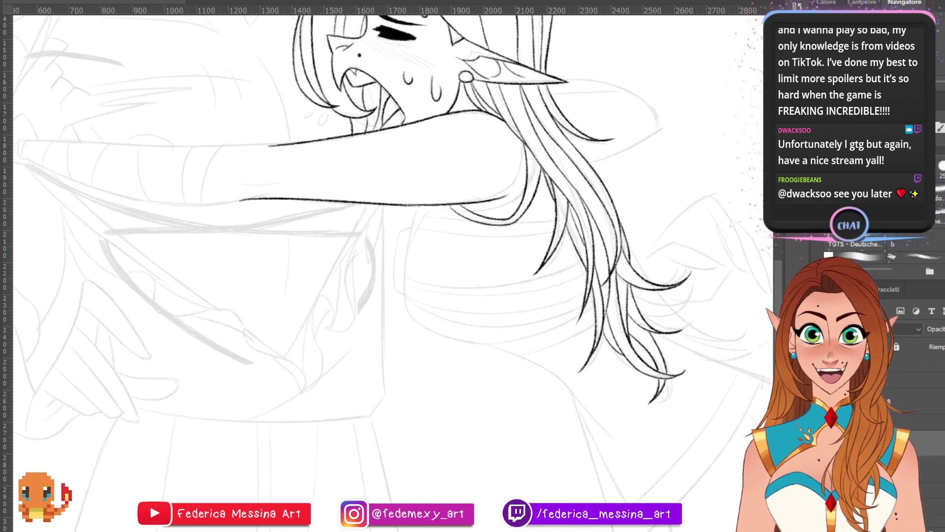
drag(394, 246, 350, 268)
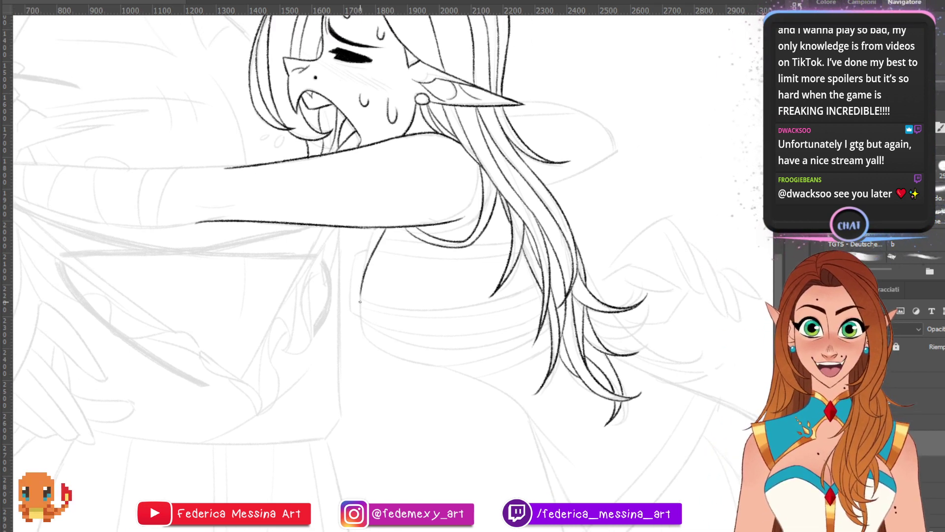
mouse_move(385, 228)
mouse_down()
mouse_move(359, 304)
mouse_move(366, 331)
mouse_move(422, 363)
mouse_up()
key(ctrl+z)
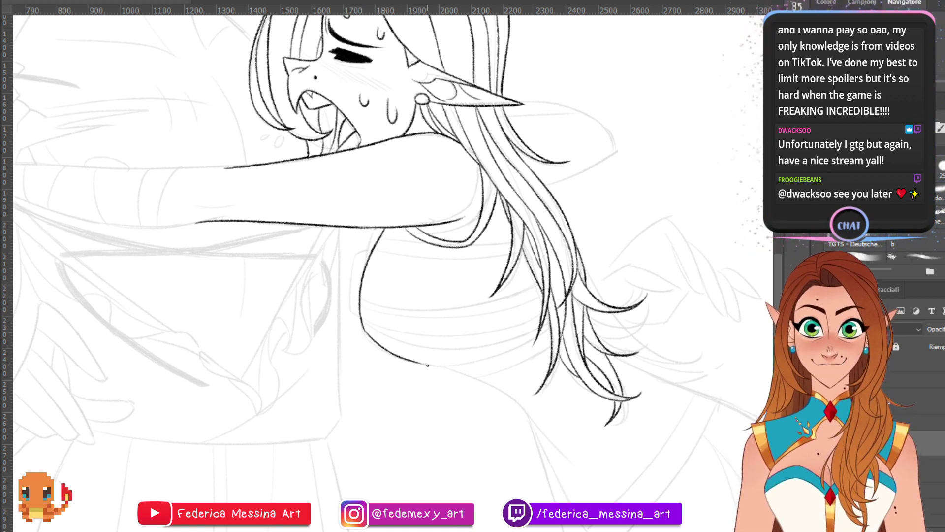
key(ctrl+z)
- Extend the chest contour around its underside and back along the belly toward the waist
drag(362, 327, 421, 360)
key(ctrl+z)
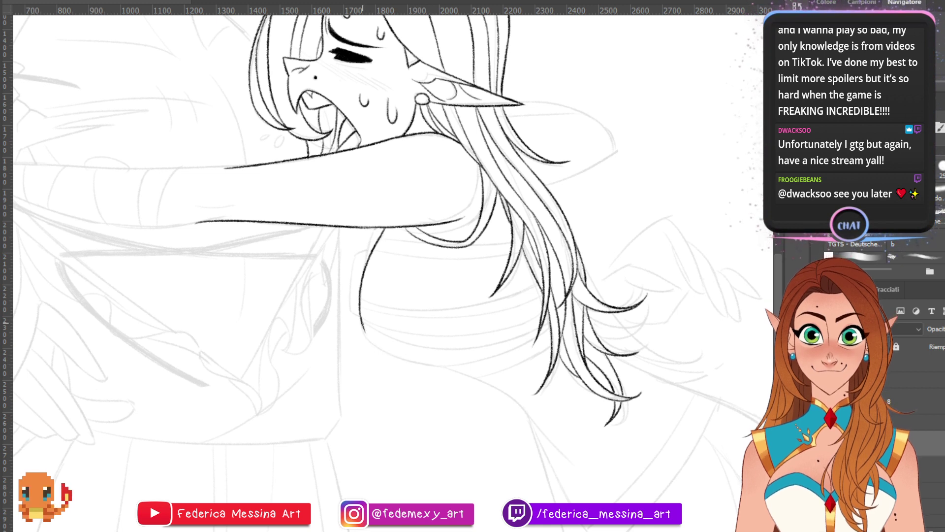
drag(363, 326, 415, 362)
key(ctrl+z)
mouse_move(363, 326)
mouse_down()
mouse_move(403, 356)
mouse_move(394, 355)
mouse_move(492, 392)
mouse_up()
key(ctrl+z)
drag(429, 367, 512, 400)
key(ctrl+z)
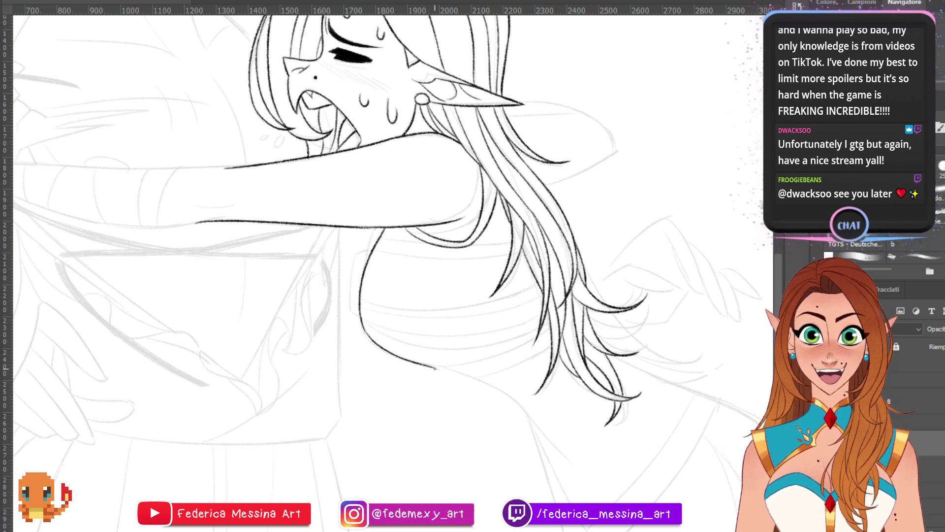
drag(435, 368, 521, 407)
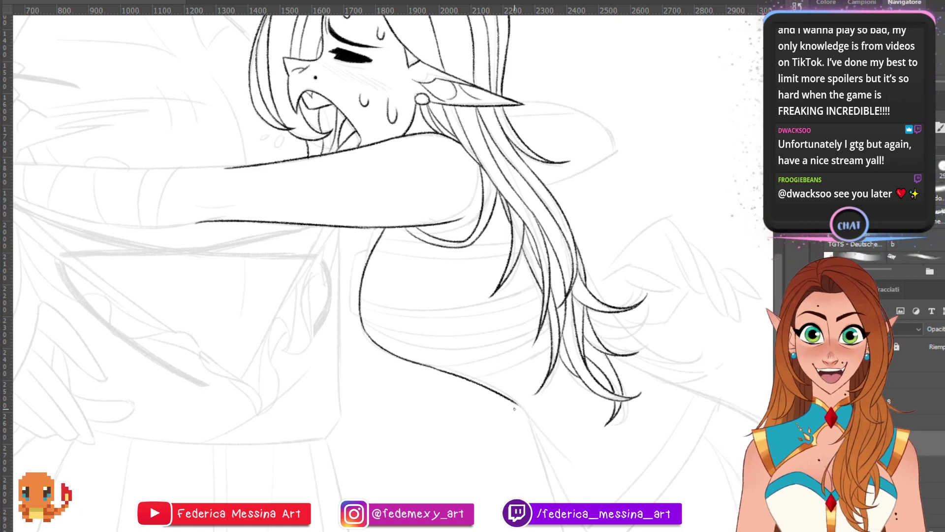
- Ink the upper curved line of the wrapped top, from the chest contour back to the hair
scroll(514, 409, up, 5)
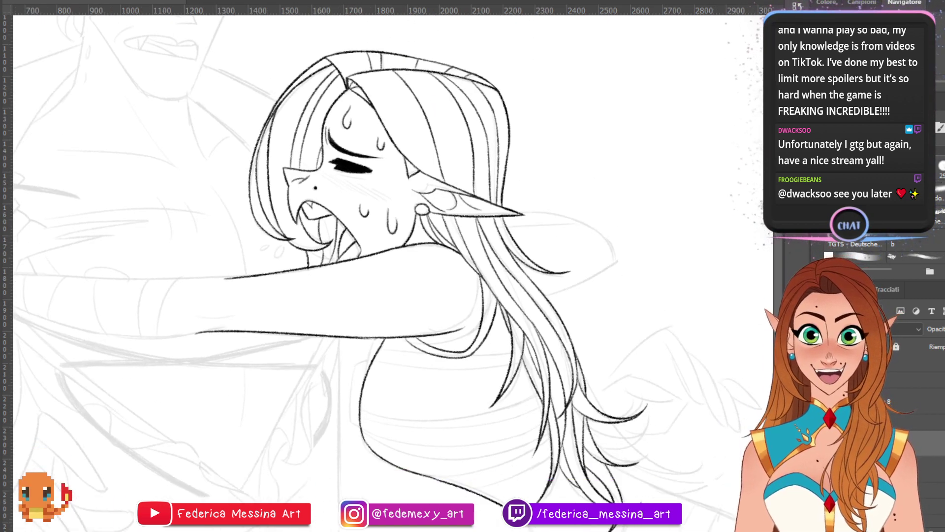
scroll(374, 266, up, 3)
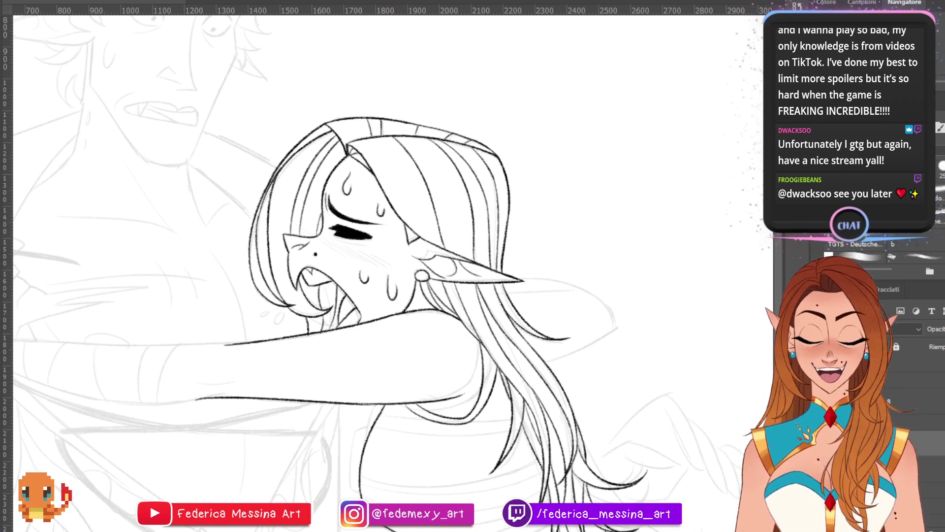
mouse_move(364, 374)
mouse_down()
mouse_move(397, 175)
mouse_move(419, 175)
mouse_up()
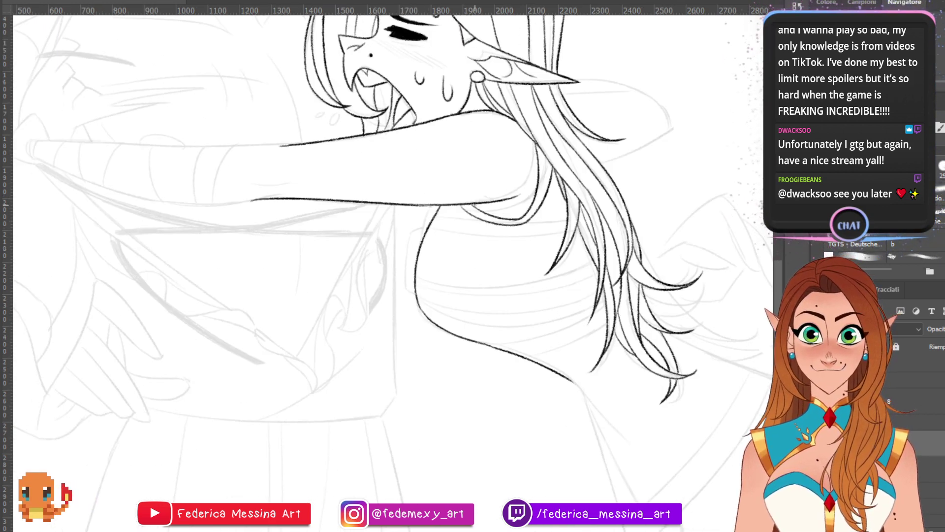
drag(438, 221, 569, 226)
key(ctrl+z)
key(ctrl+z)
key(ctrl+z)
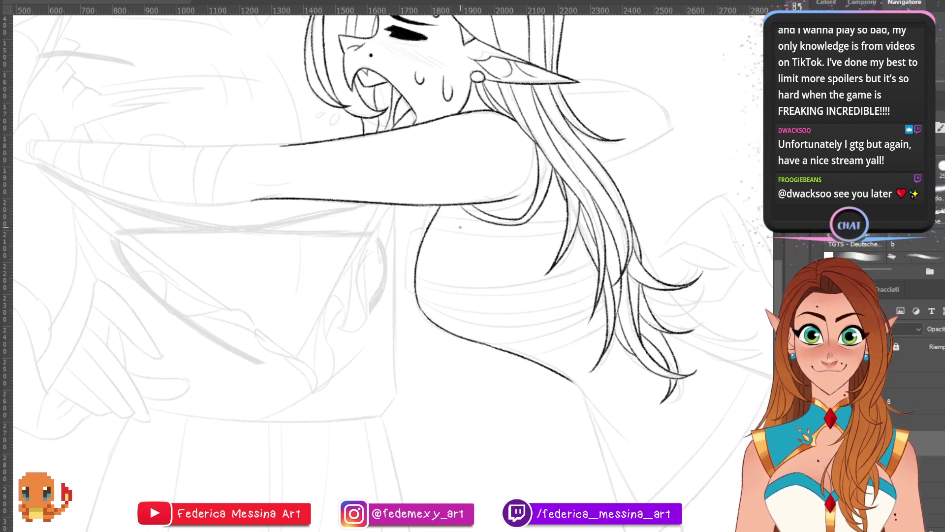
drag(435, 220, 562, 227)
key(ctrl+z)
drag(435, 215, 562, 230)
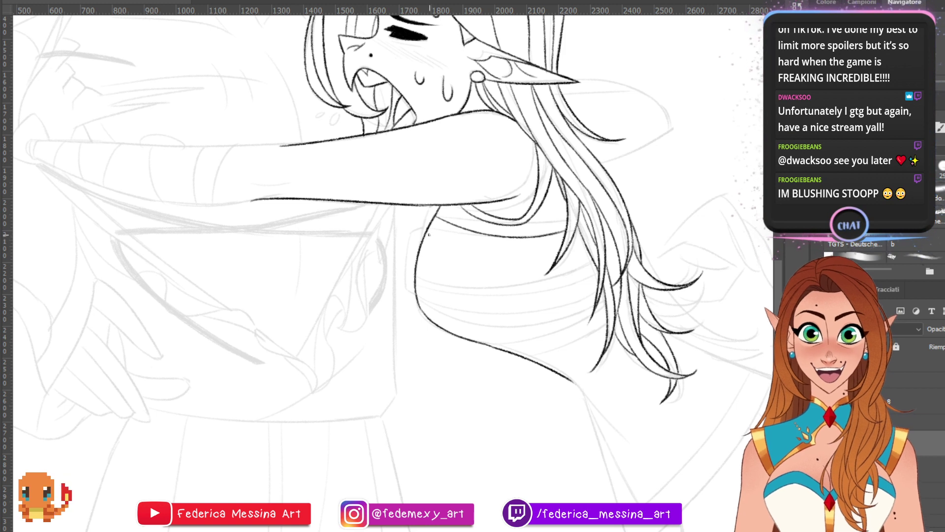
- Ink a second curved wrap line just below the upper one, ending at the hair strands
key(ctrl+z)
drag(429, 233, 555, 247)
key(ctrl+z)
drag(427, 231, 566, 231)
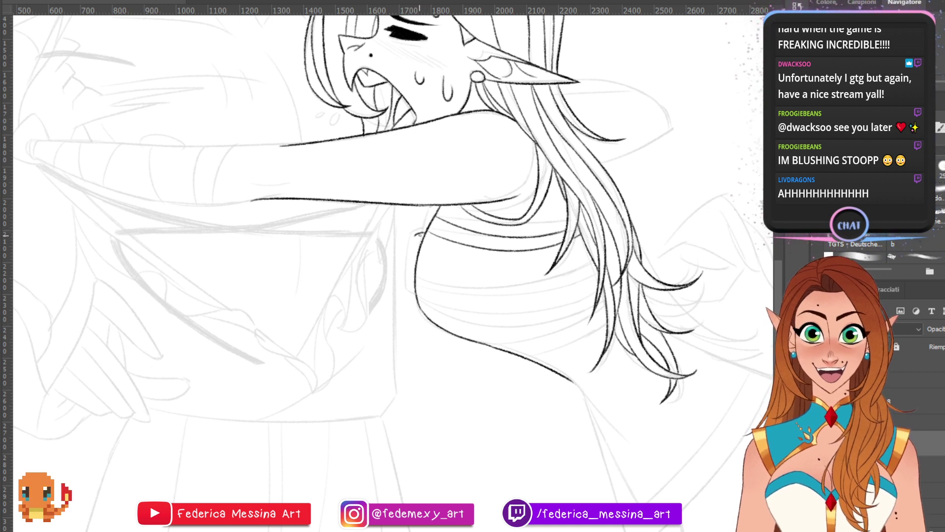
- Ink the small far-side chest outline protruding in front of the contour, plus the short line joining it to the arm's underside
mouse_move(425, 230)
mouse_down()
mouse_move(402, 282)
mouse_move(413, 238)
mouse_move(405, 275)
mouse_up()
key(ctrl+z)
key(ctrl+z)
drag(413, 238, 402, 275)
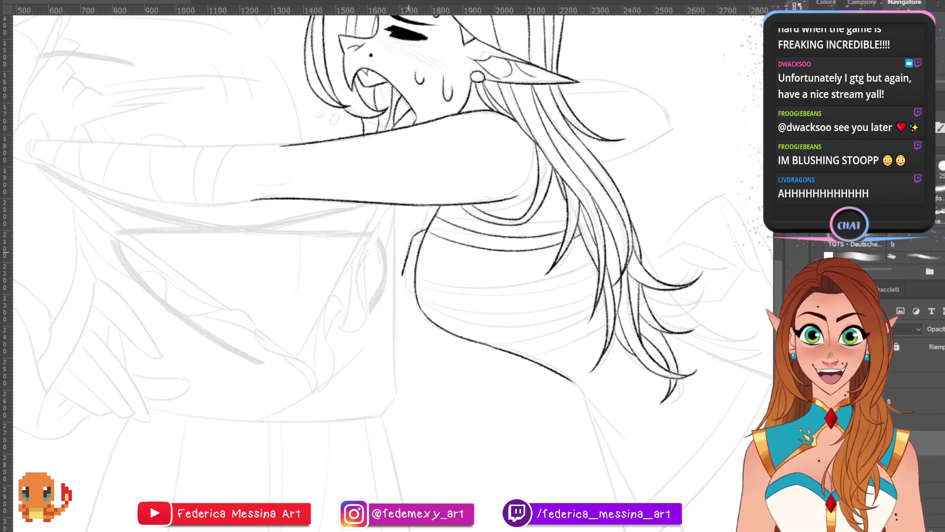
key(ctrl+z)
mouse_move(414, 237)
mouse_down()
mouse_move(406, 275)
mouse_move(422, 294)
mouse_move(414, 287)
mouse_up()
key(ctrl+z)
key(ctrl+z)
key(ctrl+z)
drag(422, 233, 433, 207)
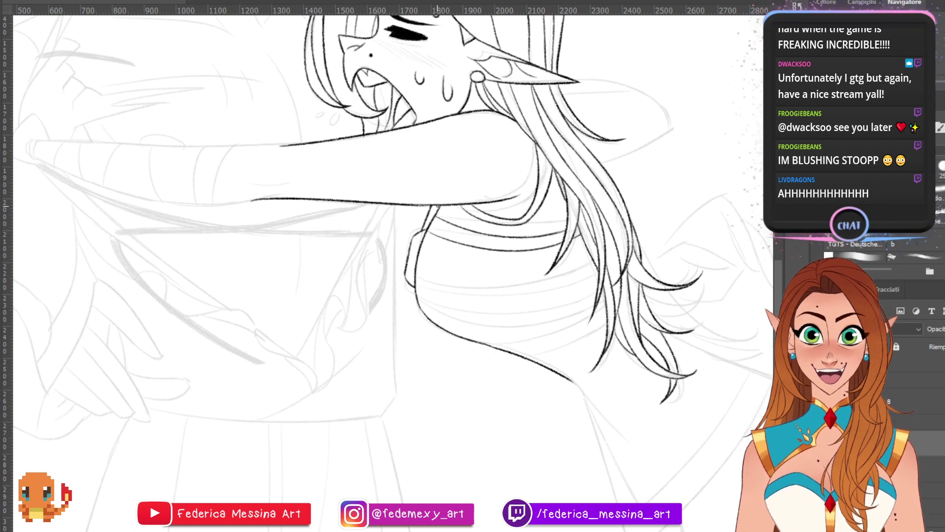
mouse_move(433, 207)
mouse_down()
mouse_move(377, 218)
mouse_move(420, 207)
mouse_up()
- Ink a long curved wrap line across the middle of the chest, from the front contour to the hair
scroll(373, 273, right, 2)
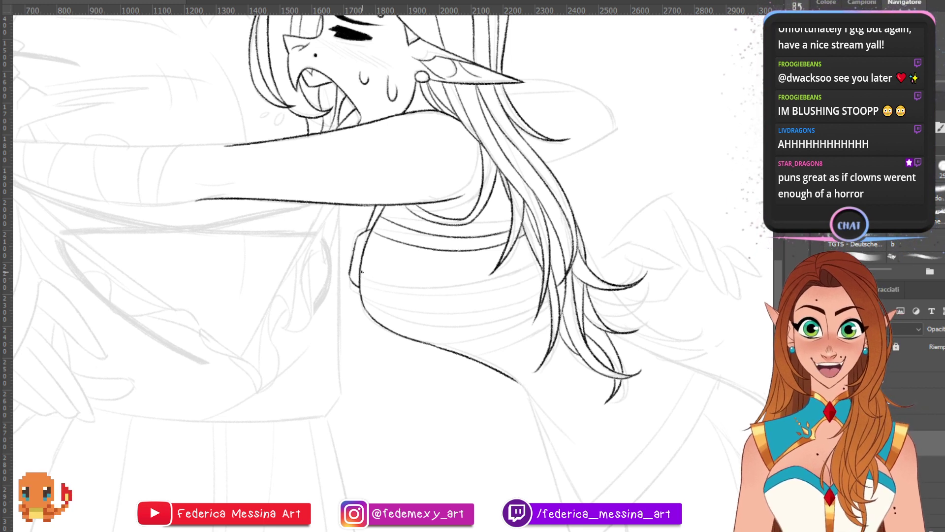
drag(362, 271, 526, 304)
key(ctrl+z)
mouse_move(361, 272)
mouse_down()
mouse_move(530, 273)
mouse_move(455, 287)
mouse_move(540, 267)
mouse_up()
key(ctrl+z)
drag(362, 281, 527, 287)
key(ctrl+z)
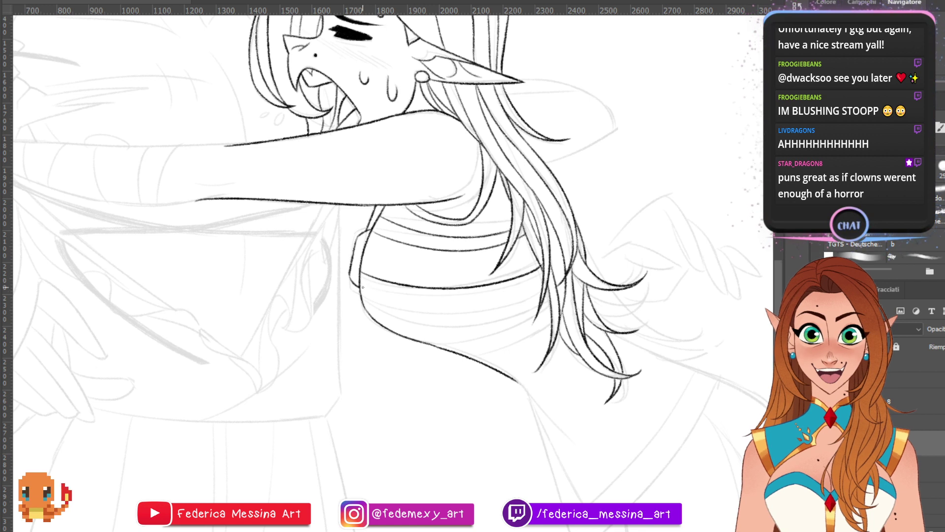
- Ink another wrap line closely following the underside of the mid-chest line
mouse_move(361, 283)
mouse_down()
mouse_move(477, 294)
mouse_move(533, 282)
mouse_up()
key(ctrl+z)
drag(361, 282, 541, 287)
key(ctrl+z)
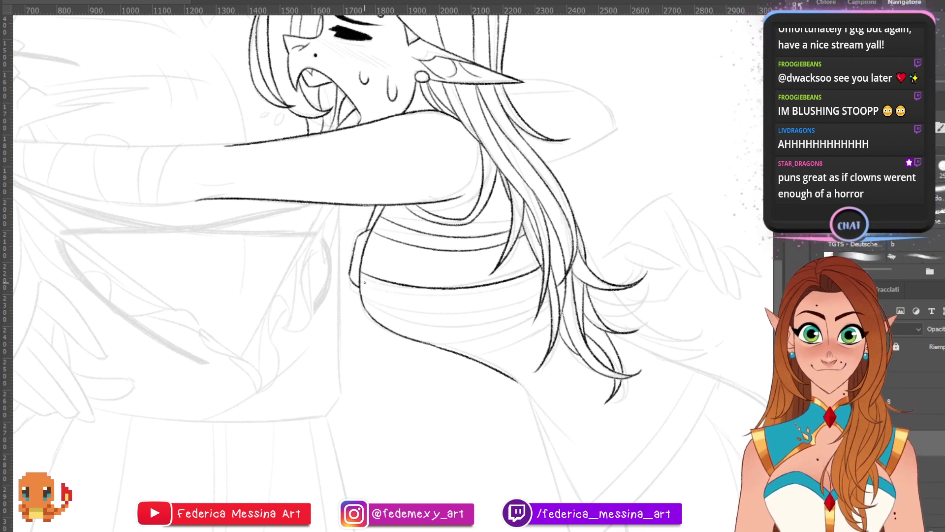
mouse_move(362, 282)
mouse_down()
mouse_move(410, 295)
mouse_move(553, 275)
mouse_up()
key(ctrl+z)
drag(367, 292, 539, 288)
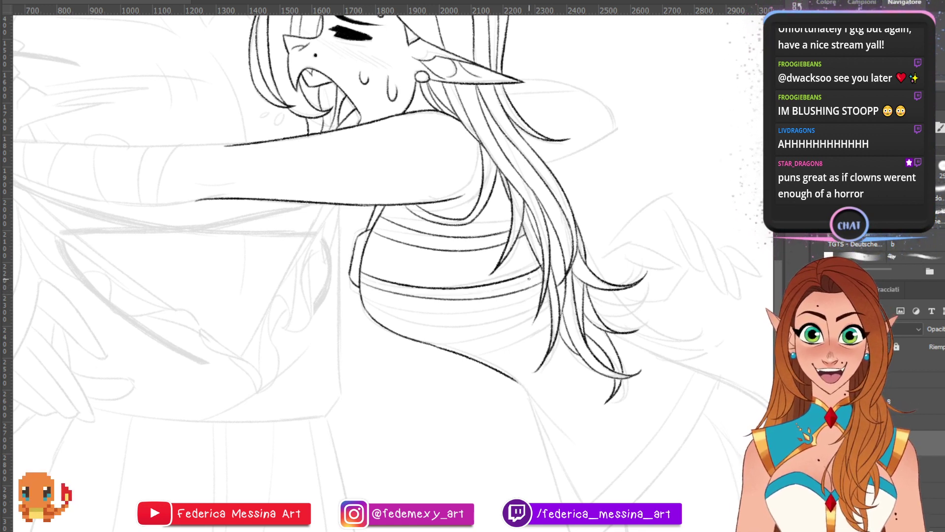
- Ink a third curved wrap line across the lower chest, beneath the paired mid-chest lines
mouse_move(362, 294)
mouse_down()
mouse_move(409, 310)
mouse_move(530, 318)
mouse_move(544, 293)
mouse_move(529, 317)
mouse_up()
key(ctrl+z)
key(ctrl+z)
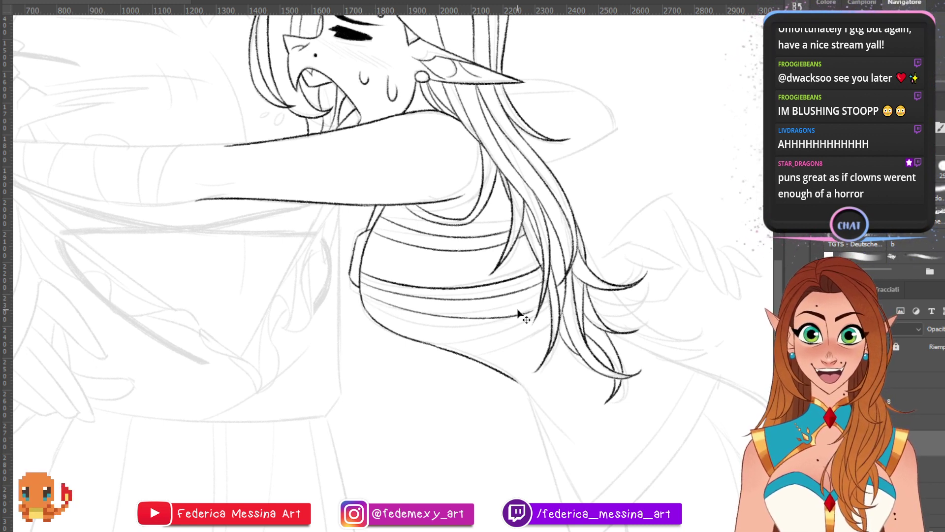
key(ctrl+z)
drag(363, 295, 521, 309)
key(ctrl+z)
drag(362, 294, 537, 315)
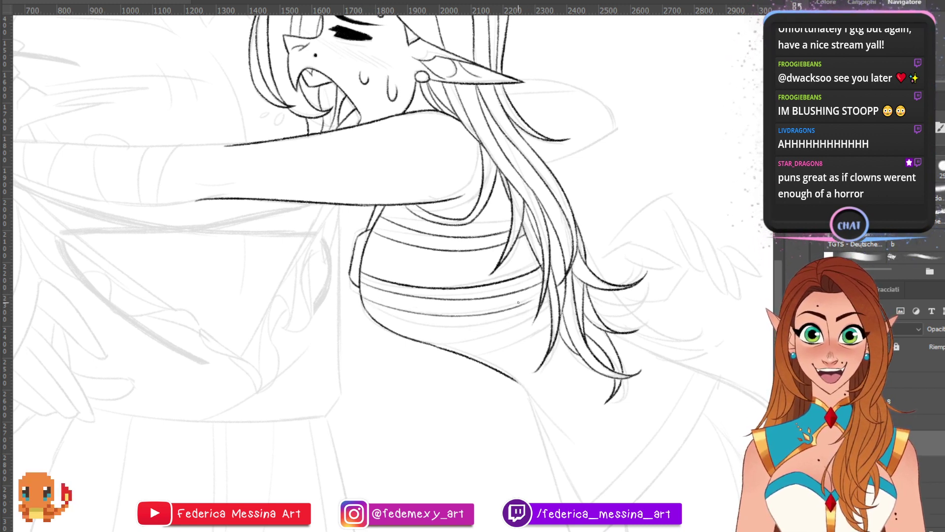
key(ctrl+z)
mouse_move(363, 296)
mouse_down()
mouse_move(414, 313)
mouse_move(532, 300)
mouse_up()
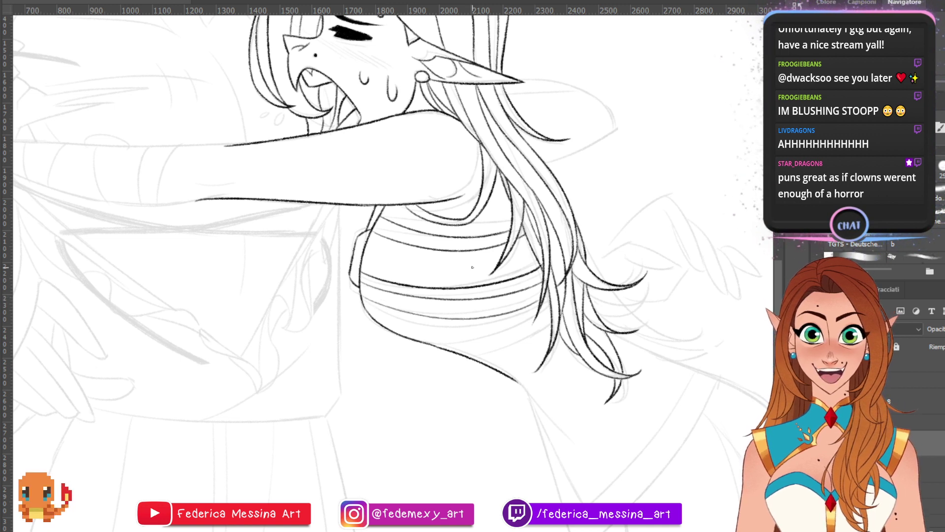
- Ink the lowest curved wrap line just above the chest's underside, reaching the hair strands
mouse_move(365, 305)
mouse_down()
mouse_move(518, 317)
mouse_move(392, 310)
mouse_move(370, 280)
mouse_move(529, 313)
mouse_move(526, 322)
mouse_move(544, 311)
mouse_up()
key(ctrl+z)
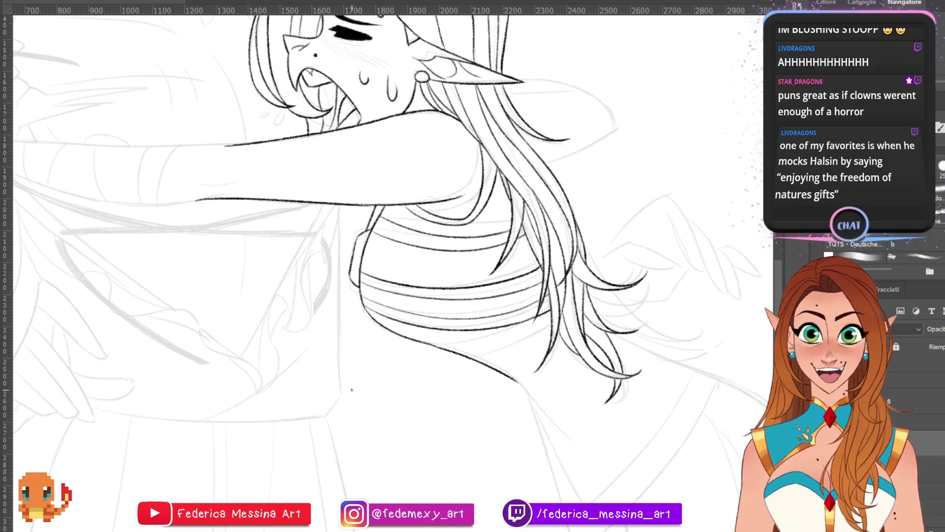
mouse_move(352, 390)
mouse_down()
mouse_move(374, 413)
mouse_move(352, 390)
mouse_up()
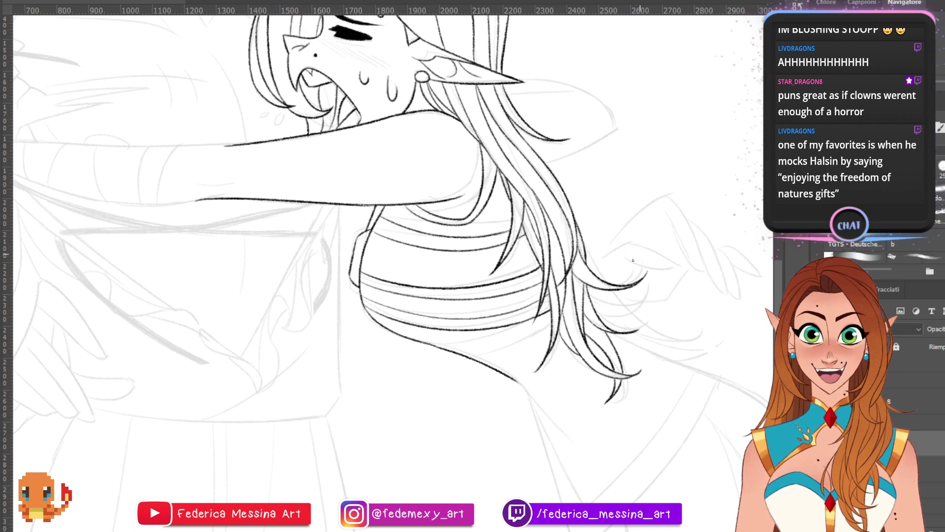
- Ink the waist line slanting down and back from the end of the belly contour
drag(516, 381, 561, 430)
key(ctrl+z)
drag(514, 379, 573, 437)
key(ctrl+z)
key(ctrl+z)
key(ctrl+z)
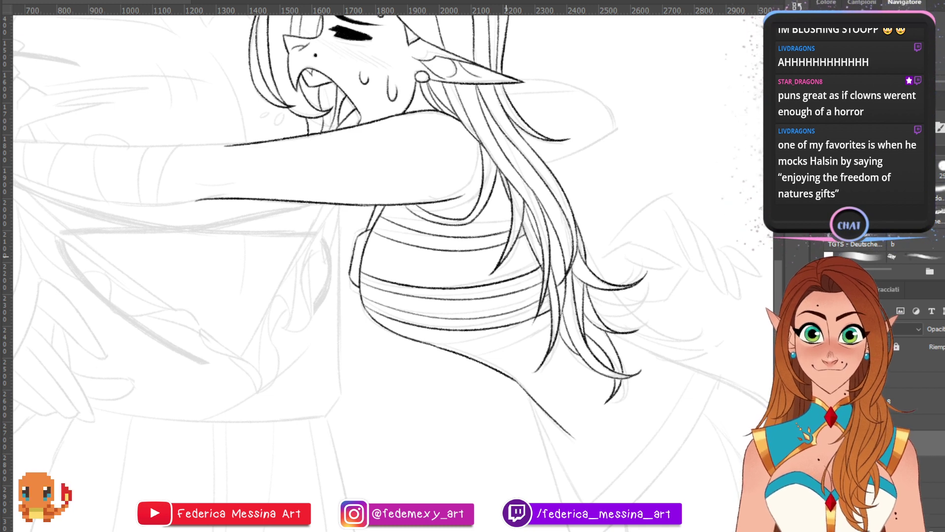
- Ink two curved wrap lines rising from the belly contour toward the hair behind the back
drag(471, 356, 550, 323)
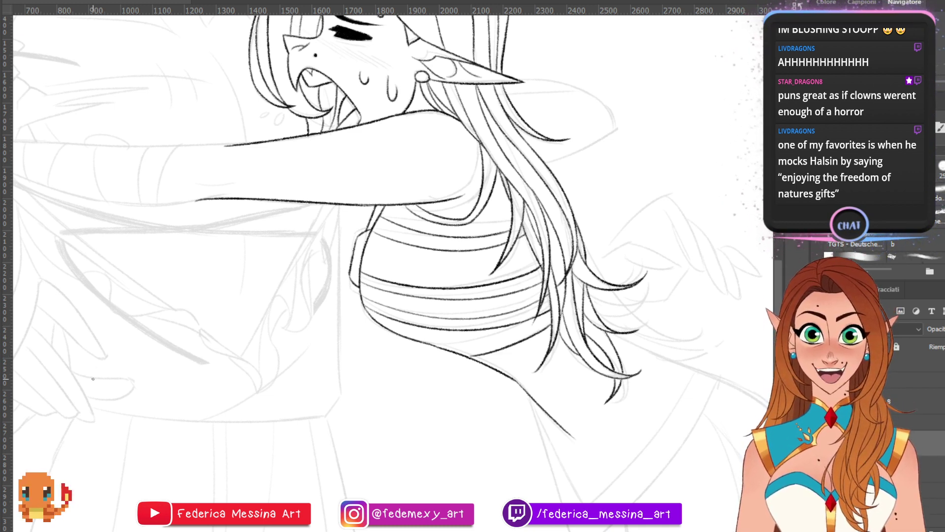
key(ctrl+z)
mouse_move(432, 346)
mouse_down()
mouse_move(525, 322)
mouse_move(516, 323)
mouse_up()
key(ctrl+z)
key(ctrl+z)
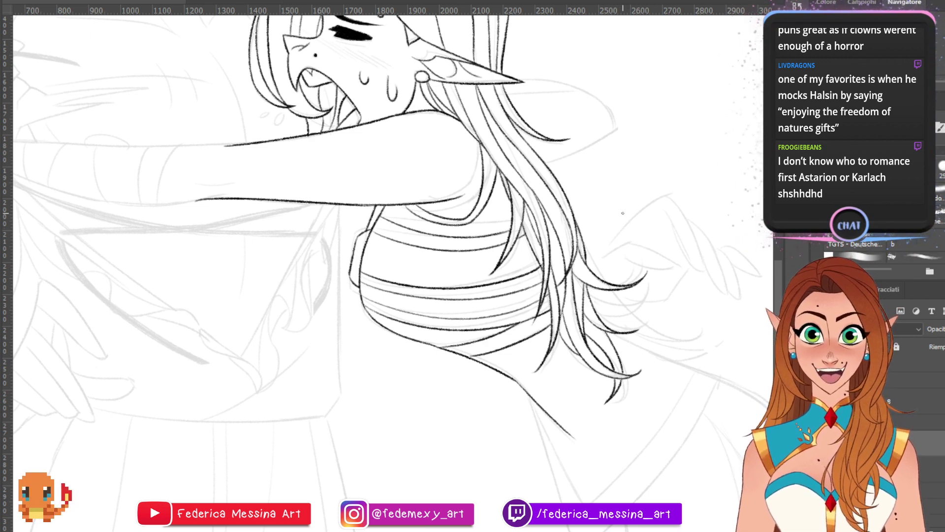
- Ink the long front line of the lower body from the waist down to the canvas's lower edge
scroll(650, 301, down, 5)
scroll(650, 301, up, 1)
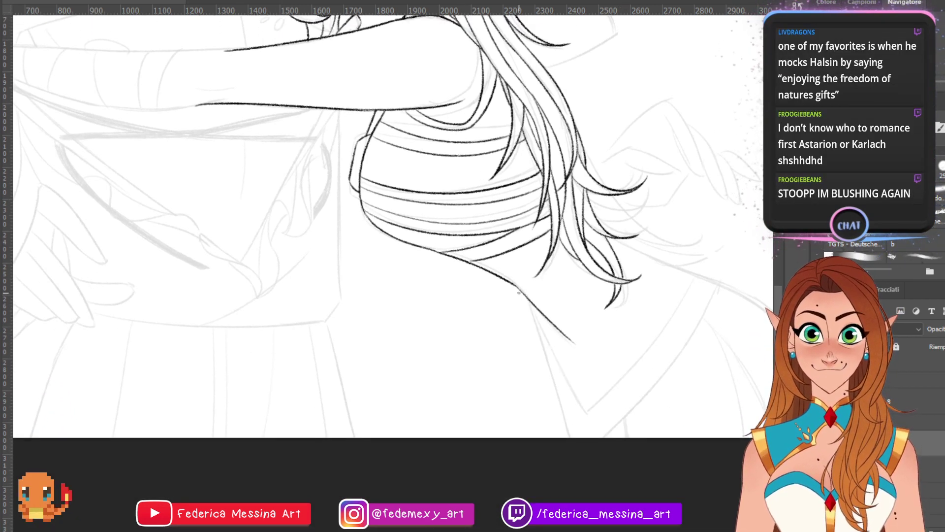
mouse_move(518, 292)
mouse_down()
mouse_move(569, 429)
mouse_move(534, 325)
mouse_move(562, 420)
mouse_up()
key(ctrl+z)
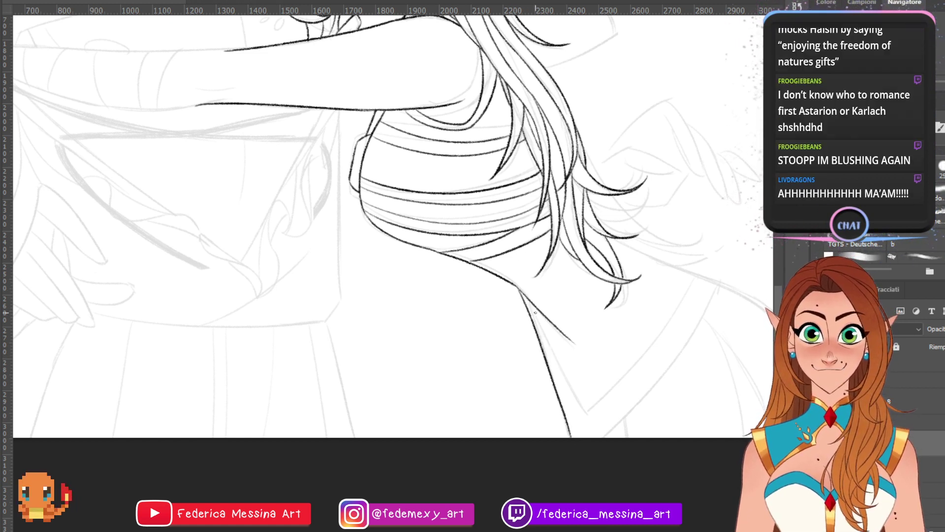
- Ink the front edge of the garment flap, slanting from the waist down to its pointed corner
drag(530, 304, 588, 415)
key(ctrl+z)
drag(528, 301, 587, 412)
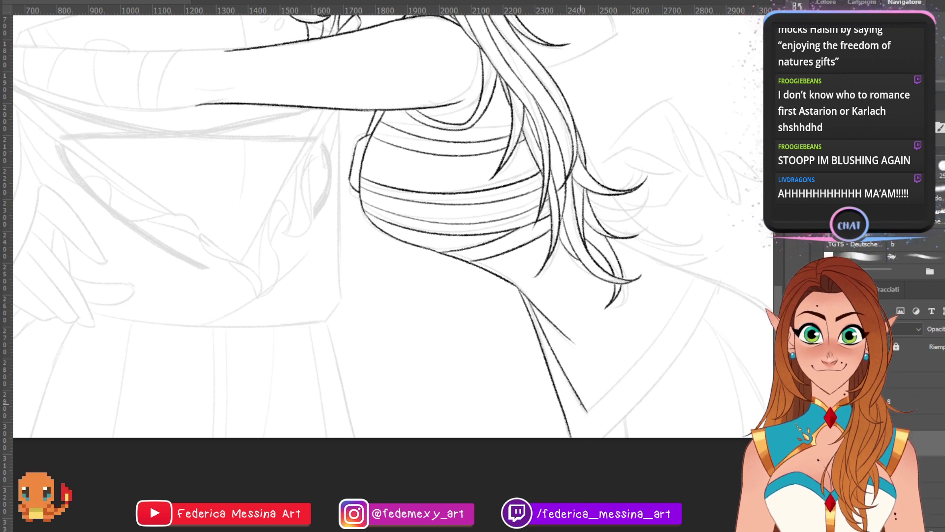
- Ink both parallel edges of the garment flap's border, one of them running up and back from the pointed corner
mouse_move(693, 275)
mouse_down()
mouse_move(594, 400)
mouse_move(661, 331)
mouse_move(690, 279)
mouse_up()
key(ctrl+z)
key(ctrl+z)
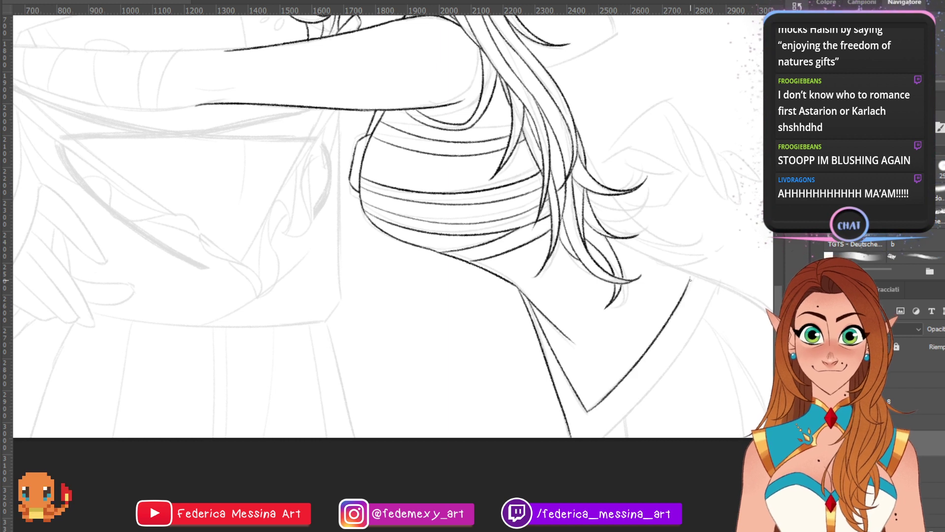
drag(700, 315, 581, 455)
key(ctrl+z)
drag(715, 284, 551, 460)
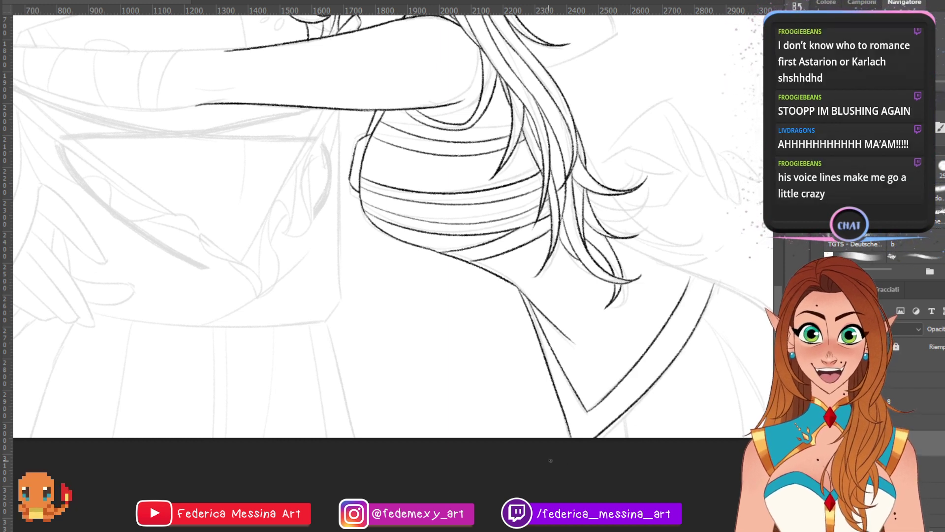
- Redraw the outer edge of the flap's border and ink the lower back contour from the hair tips to the canvas's side edge
key(ctrl+z)
drag(715, 283, 567, 457)
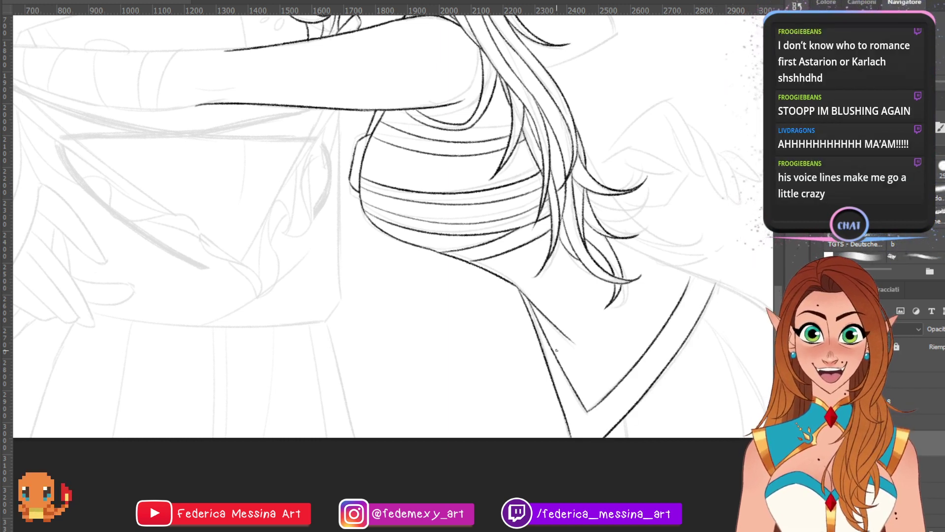
drag(549, 522, 606, 521)
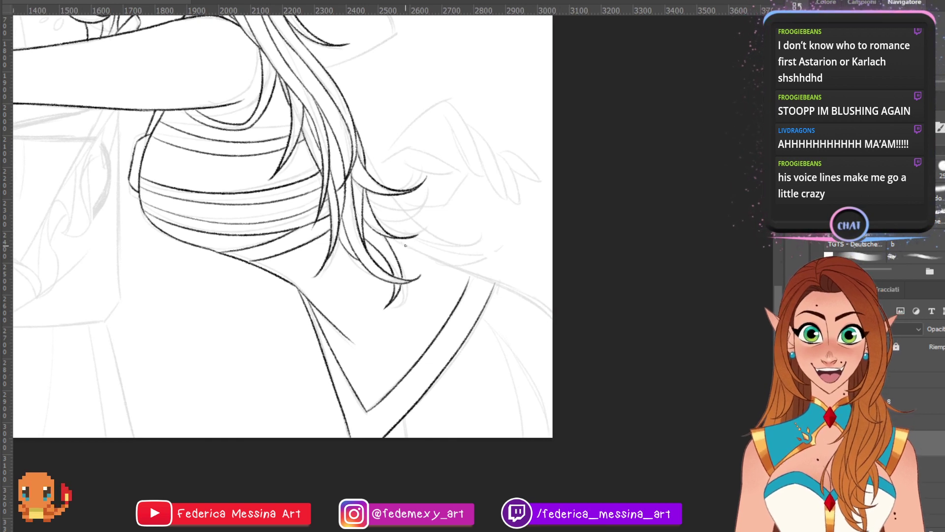
drag(406, 245, 553, 320)
key(ctrl+z)
drag(467, 273, 553, 322)
key(ctrl+z)
key(ctrl+z)
drag(468, 274, 552, 316)
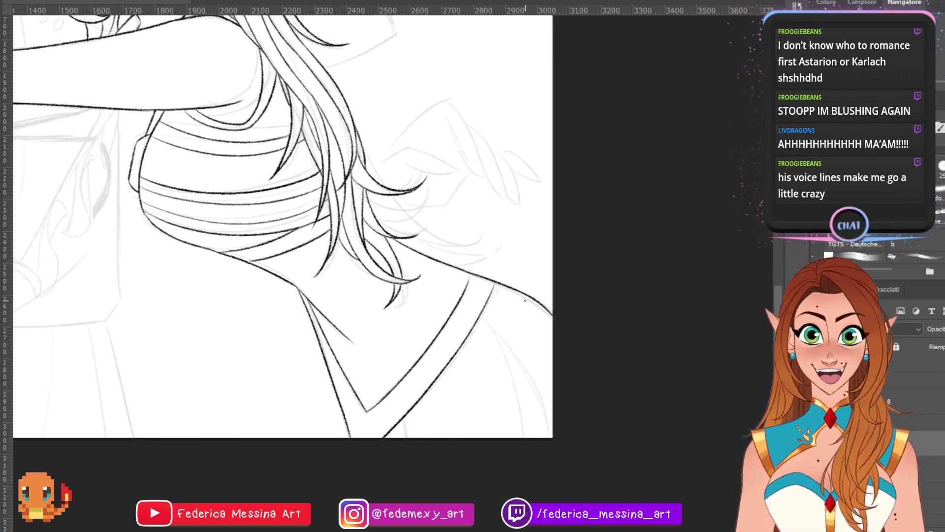
mouse_move(467, 287)
mouse_down()
mouse_move(471, 275)
mouse_move(494, 284)
mouse_up()
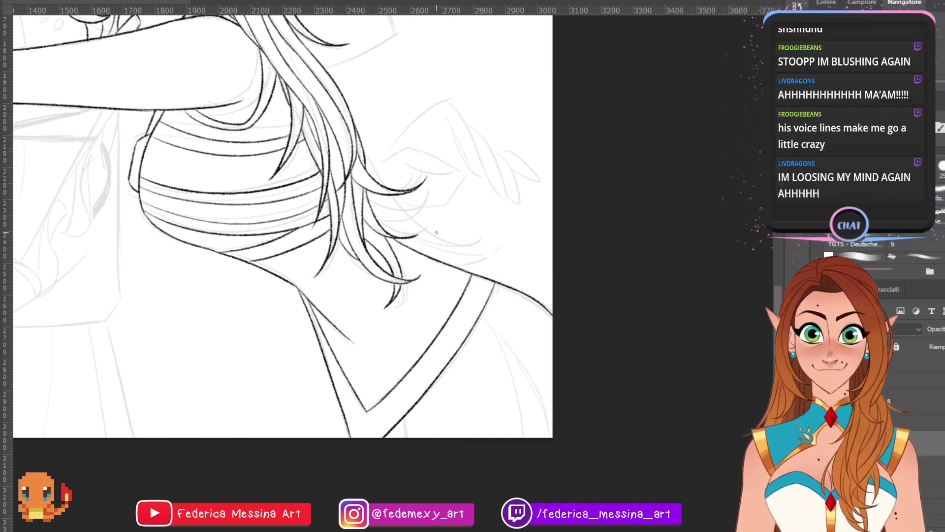
- Ink a tapered hair lock flicking outward behind the back, just below the existing pointed tip
drag(371, 200, 429, 197)
key(ctrl+z)
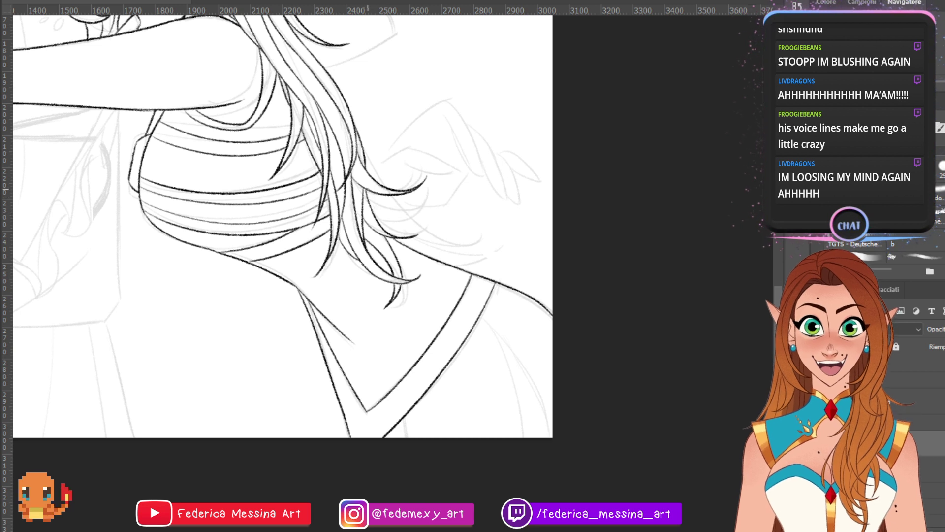
drag(367, 191, 434, 206)
drag(379, 221, 437, 201)
key(ctrl+z)
mouse_move(378, 221)
mouse_down()
mouse_move(434, 200)
mouse_move(426, 194)
mouse_move(435, 206)
mouse_move(426, 221)
mouse_move(438, 199)
mouse_up()
key(e)
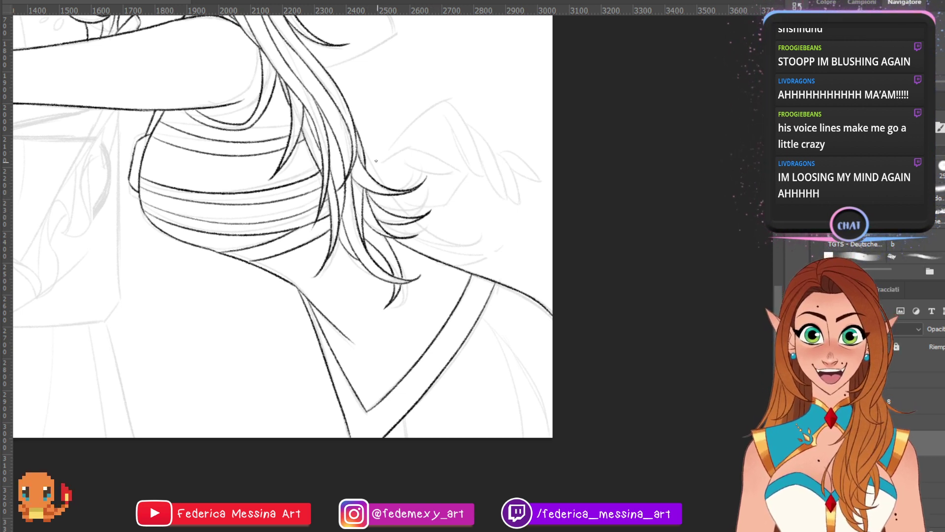
- Ink the hair's outer edge down the back and a lower pointed lock sweeping out over the back contour
drag(363, 150, 378, 186)
key(ctrl+z)
mouse_move(364, 152)
mouse_down()
mouse_move(382, 209)
mouse_move(444, 244)
mouse_up()
key(ctrl+z)
drag(388, 225, 460, 237)
key(ctrl+z)
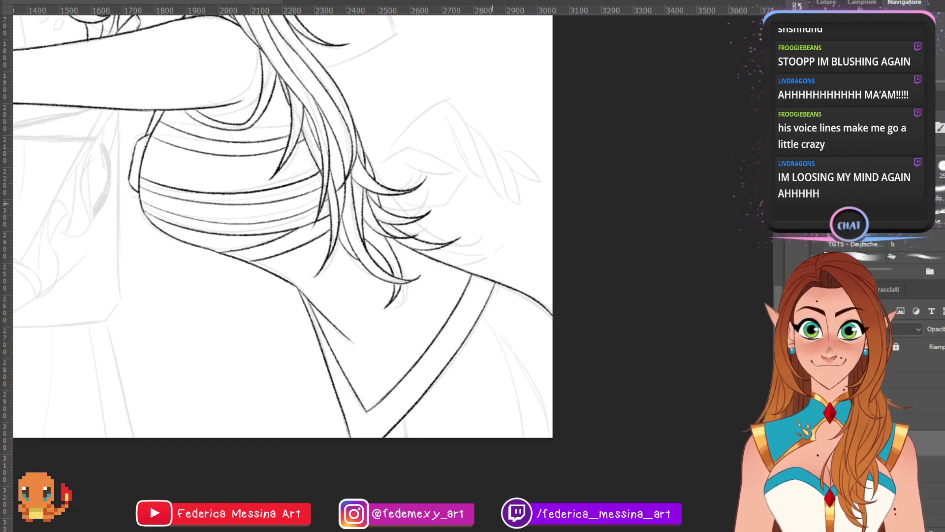
- Ink the forearm's upper contour as one long line from the wrist to the existing upper-arm line
drag(492, 203, 746, 413)
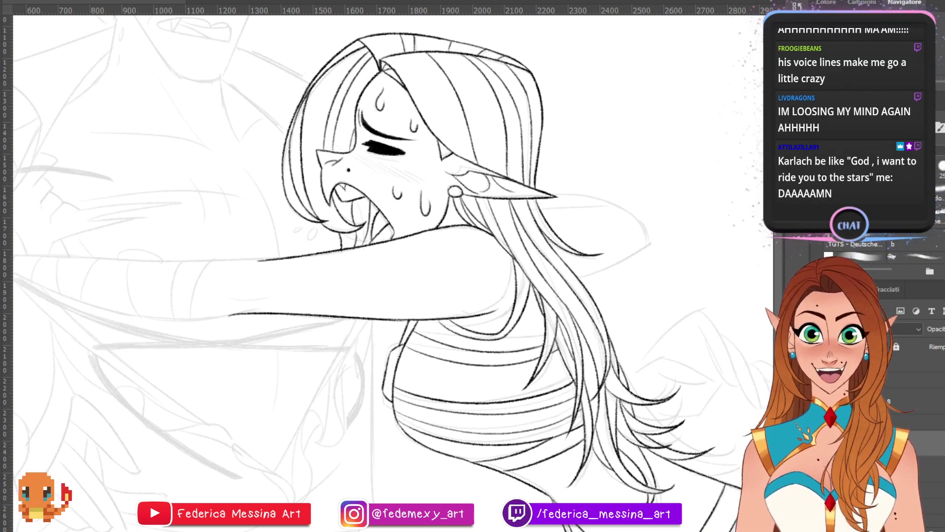
scroll(393, 273, up, 1)
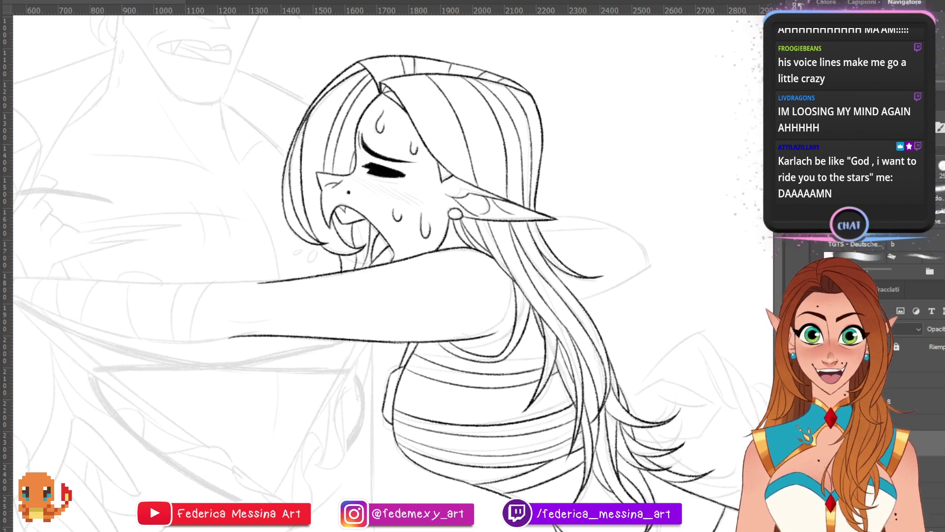
drag(345, 296, 523, 306)
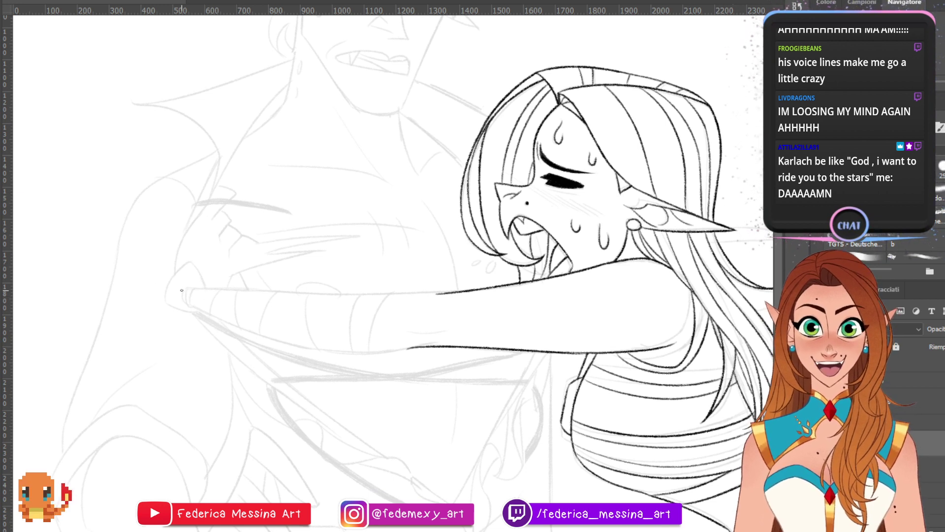
drag(182, 291, 362, 288)
key(ctrl+z)
key(ctrl+z)
drag(185, 290, 369, 286)
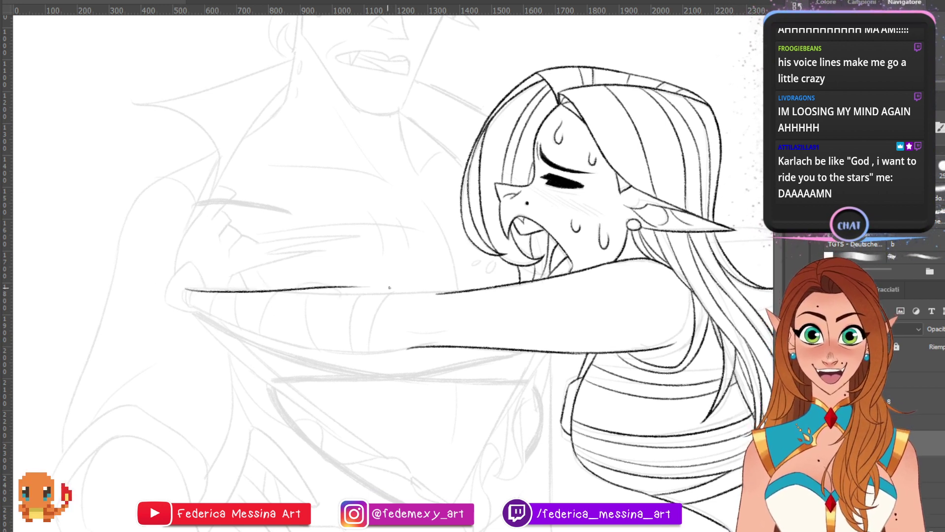
key(ctrl+z)
drag(188, 289, 456, 292)
key(ctrl+z)
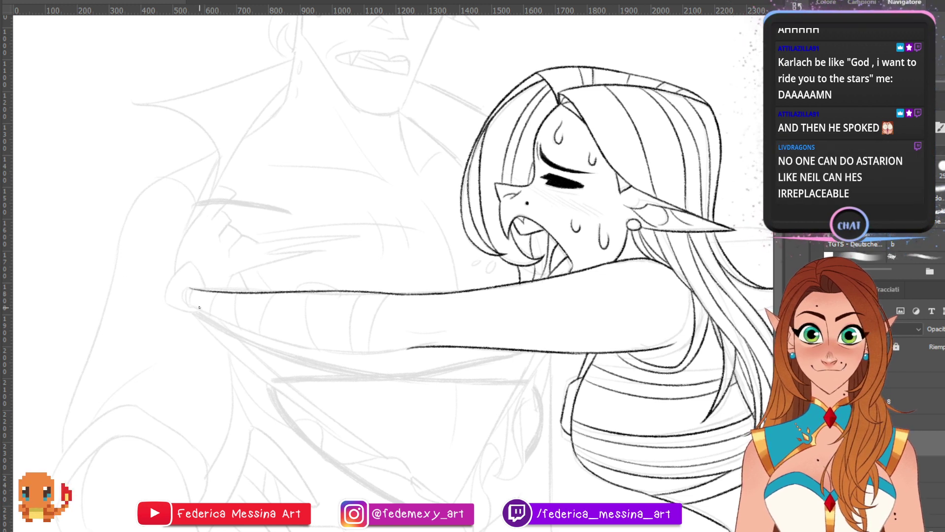
mouse_move(181, 300)
mouse_down()
mouse_move(293, 338)
mouse_move(263, 336)
mouse_move(386, 346)
mouse_up()
key(ctrl+z)
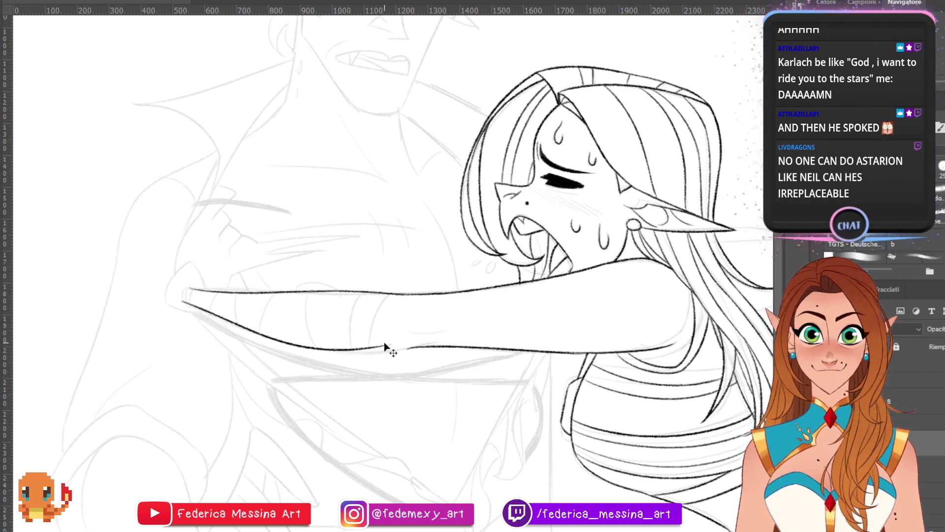
key(ctrl+z)
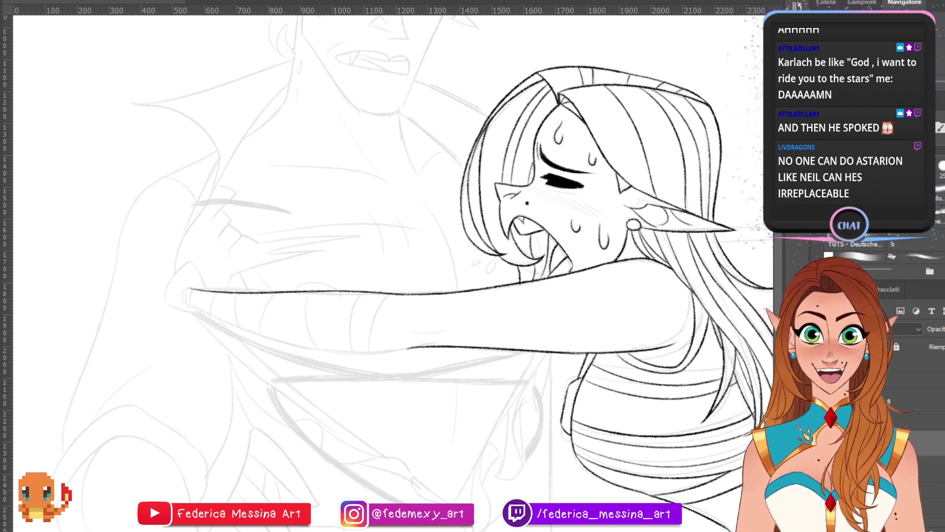
- Ink the small rounded band at the wrist and the forearm's curved lower contour leading back toward the elbow
mouse_move(191, 286)
mouse_down()
mouse_move(187, 306)
mouse_move(219, 328)
mouse_move(203, 314)
mouse_move(362, 355)
mouse_up()
key(ctrl+z)
key(ctrl+z)
key(ctrl+z)
key(ctrl+z)
key(ctrl+z)
key(ctrl+z)
key(ctrl+z)
key(ctrl+z)
mouse_move(214, 314)
mouse_down()
mouse_move(300, 347)
mouse_move(385, 347)
mouse_move(371, 355)
mouse_move(337, 350)
mouse_move(408, 348)
mouse_up()
key(ctrl+z)
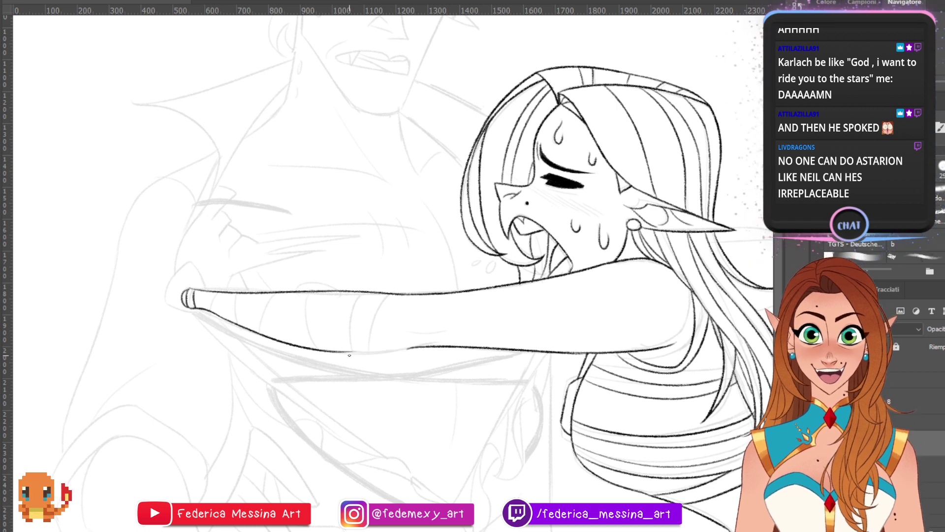
- Join the forearm's lower contour to the upper arm, and ink a short elbow crease and the wrap's curved end line
mouse_move(333, 351)
mouse_down()
mouse_move(434, 346)
mouse_move(400, 351)
mouse_move(458, 354)
mouse_move(392, 347)
mouse_move(426, 332)
mouse_up()
key(ctrl+z)
key(ctrl+z)
key(e)
key(b)
key(ctrl+z)
key(ctrl+z)
drag(374, 349, 388, 294)
drag(388, 296, 399, 309)
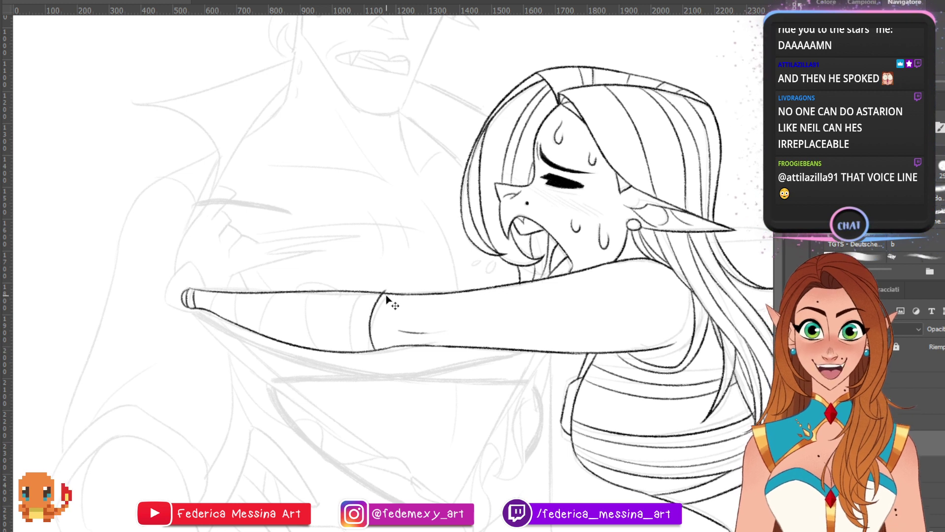
key(ctrl+z)
key(ctrl+z)
drag(373, 349, 388, 296)
- Ink the remaining curved wrap lines across the forearm, from the elbow end down to the wrist
mouse_move(352, 347)
mouse_down()
mouse_move(350, 317)
mouse_move(365, 294)
mouse_up()
key(ctrl+z)
key(ctrl+z)
drag(350, 351, 364, 293)
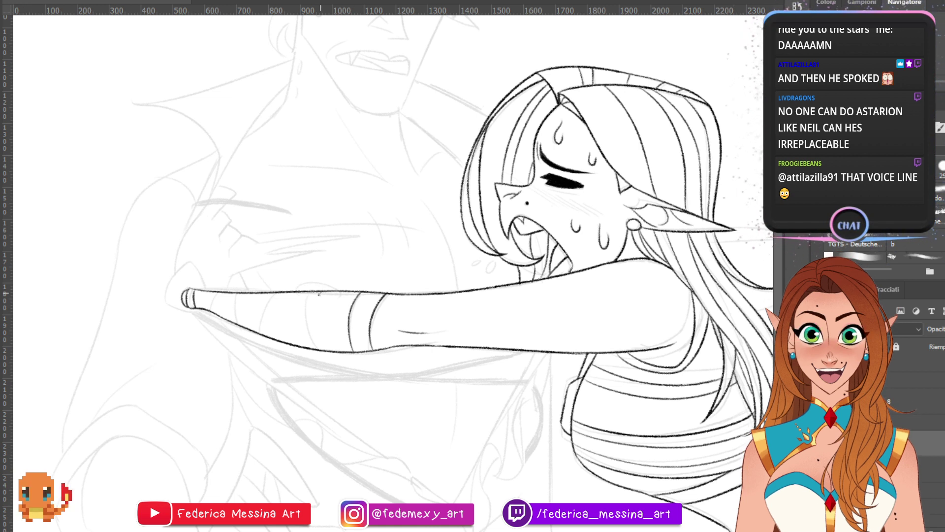
key(ctrl+z)
drag(309, 350, 318, 292)
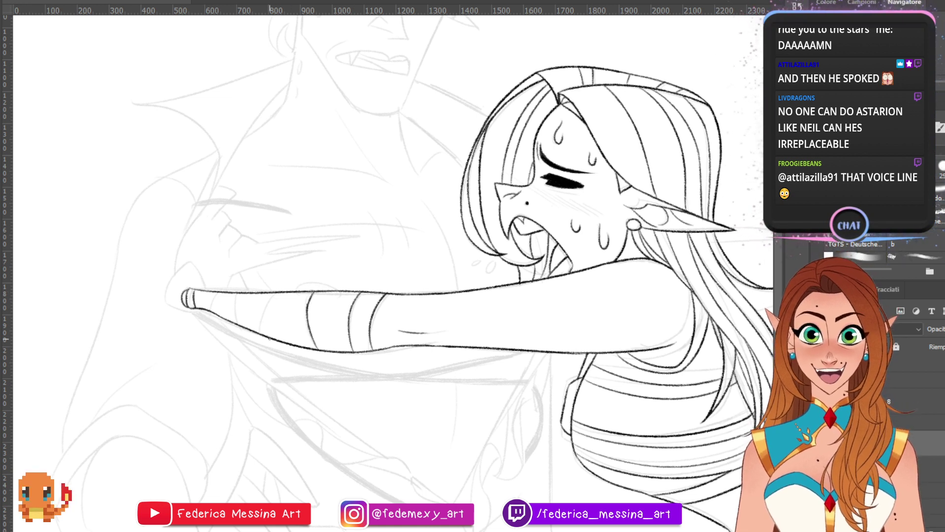
drag(276, 341, 285, 292)
key(ctrl+z)
mouse_move(276, 340)
mouse_down()
mouse_move(285, 292)
mouse_move(259, 333)
mouse_move(236, 312)
mouse_move(239, 295)
mouse_move(214, 292)
mouse_move(207, 308)
mouse_up()
key(ctrl+z)
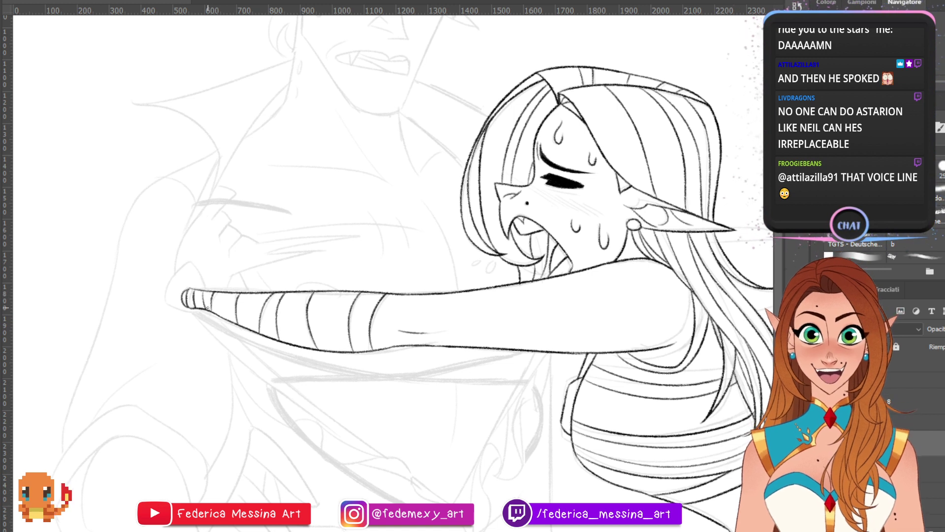
- Erase the rounded end of the wrist band, redraw the wrist's edge and ink the lower outline around it
key(e)
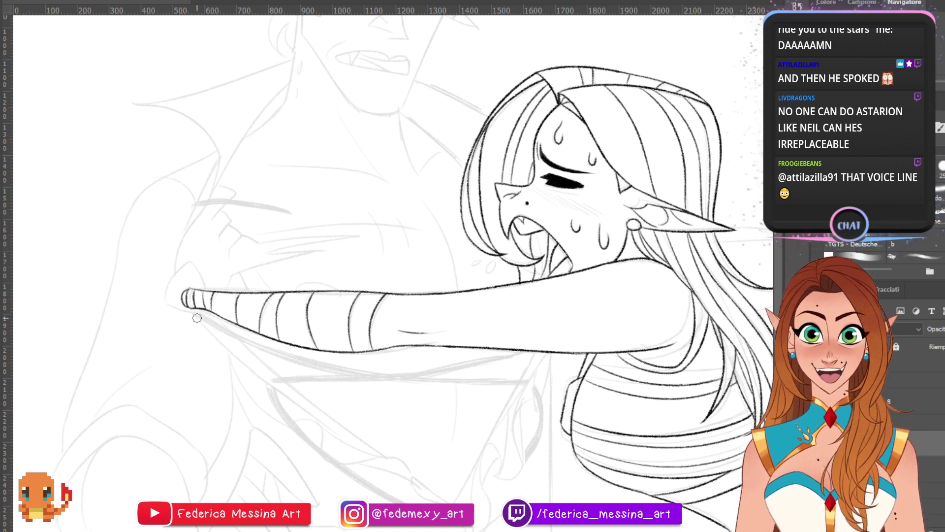
drag(186, 307, 186, 284)
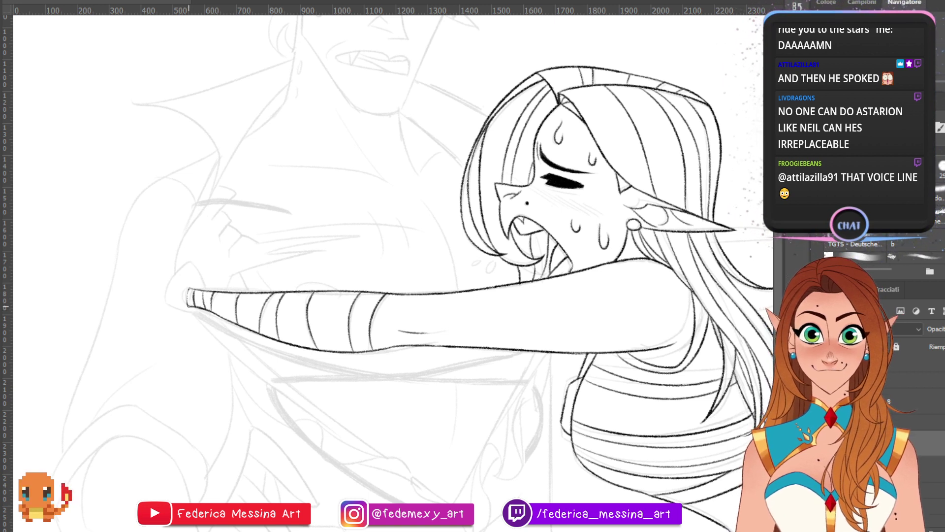
drag(189, 308, 191, 287)
key(ctrl+z)
key(ctrl+z)
key(ctrl+z)
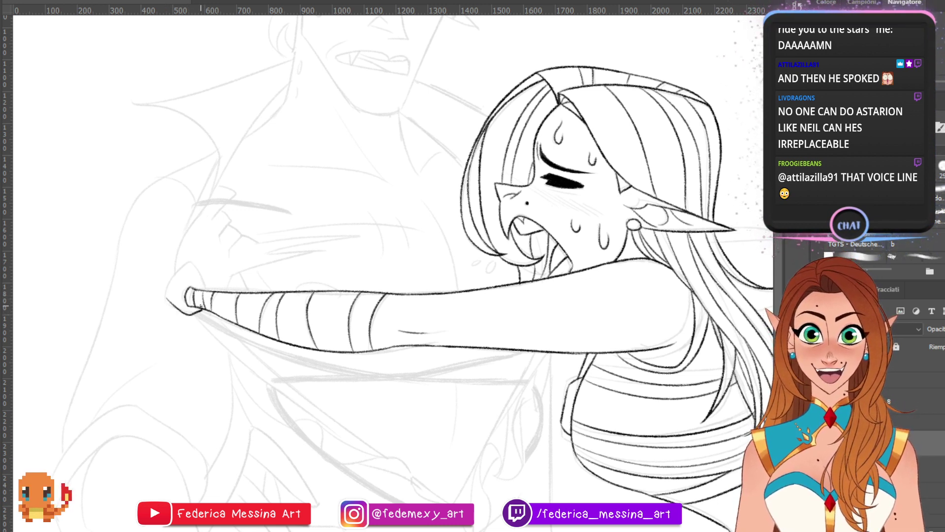
- Close the rounded outline around the wrist by inking its upper curve
mouse_move(201, 308)
mouse_down()
mouse_move(163, 288)
mouse_move(188, 265)
mouse_move(211, 288)
mouse_up()
key(e)
key(b)
key(ctrl+z)
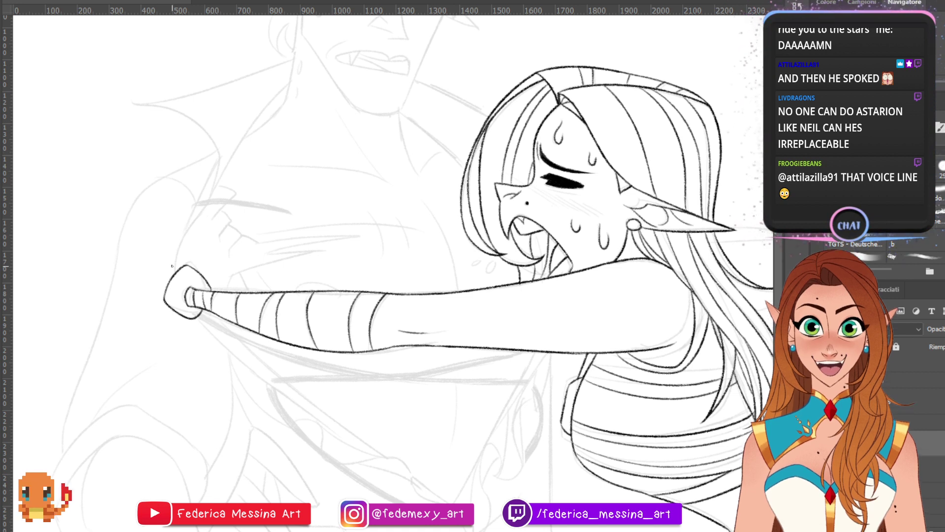
- Ink the back of the hand, the stepped curled fingers and the short lines joining the palm to the wrist
mouse_move(174, 274)
mouse_down()
mouse_move(223, 184)
mouse_move(232, 196)
mouse_move(211, 223)
mouse_move(241, 229)
mouse_move(231, 220)
mouse_move(220, 234)
mouse_move(240, 233)
mouse_move(226, 251)
mouse_move(258, 241)
mouse_up()
key(ctrl+z)
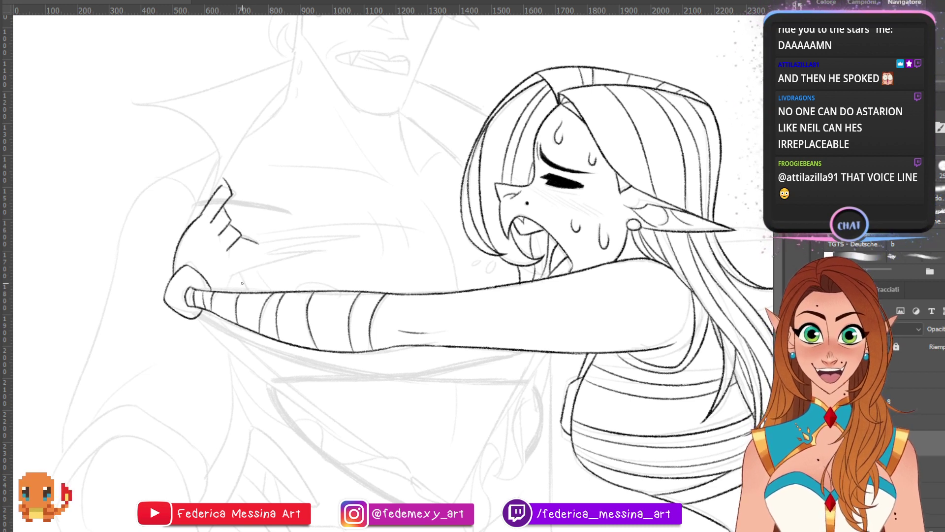
mouse_move(238, 272)
mouse_down()
mouse_move(238, 293)
mouse_move(218, 288)
mouse_up()
key(ctrl+z)
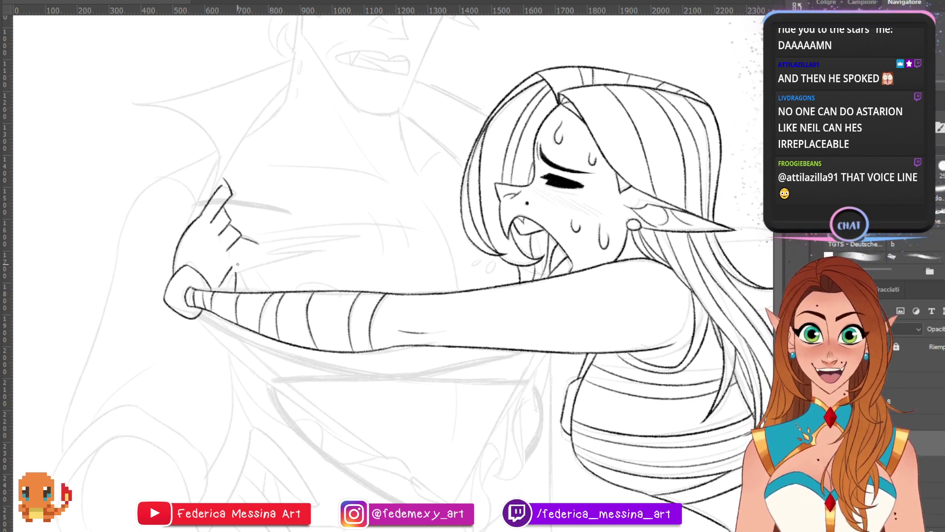
- Ink the lower fold line stretching from the palm across the chest, with its short pointed return line
mouse_move(253, 258)
mouse_down()
mouse_move(232, 270)
mouse_move(320, 250)
mouse_move(262, 254)
mouse_up()
key(ctrl+z)
key(ctrl+z)
mouse_move(320, 251)
mouse_down()
mouse_move(281, 250)
mouse_move(340, 241)
mouse_move(273, 250)
mouse_move(353, 236)
mouse_up()
key(ctrl+z)
key(ctrl+z)
key(ctrl+z)
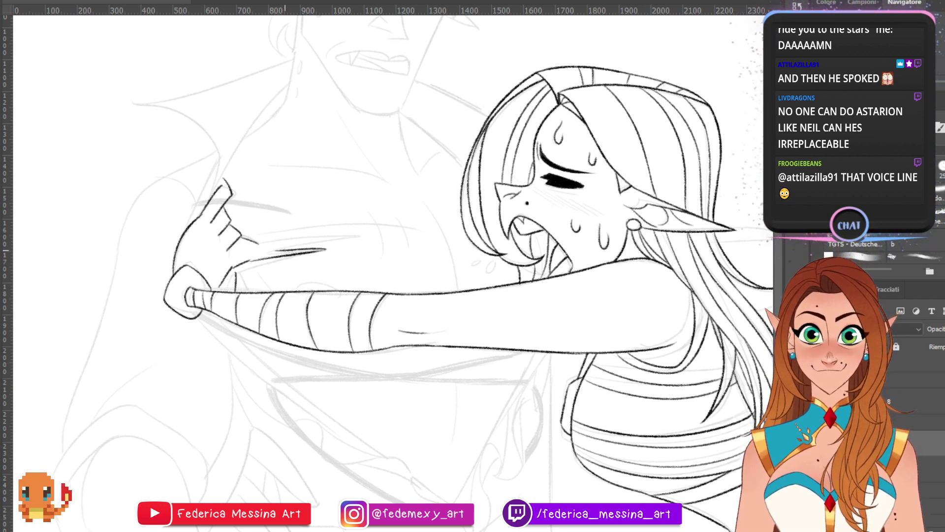
- Ink the long upper fold lines from the hand across the chest, tapering them to a fine point
drag(274, 250, 362, 234)
drag(259, 244, 358, 231)
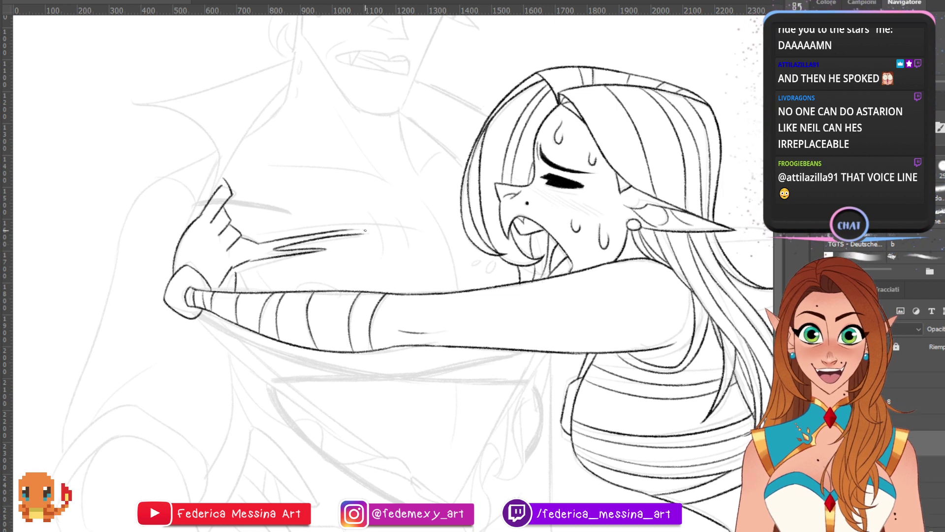
key(ctrl+z)
drag(257, 242, 364, 234)
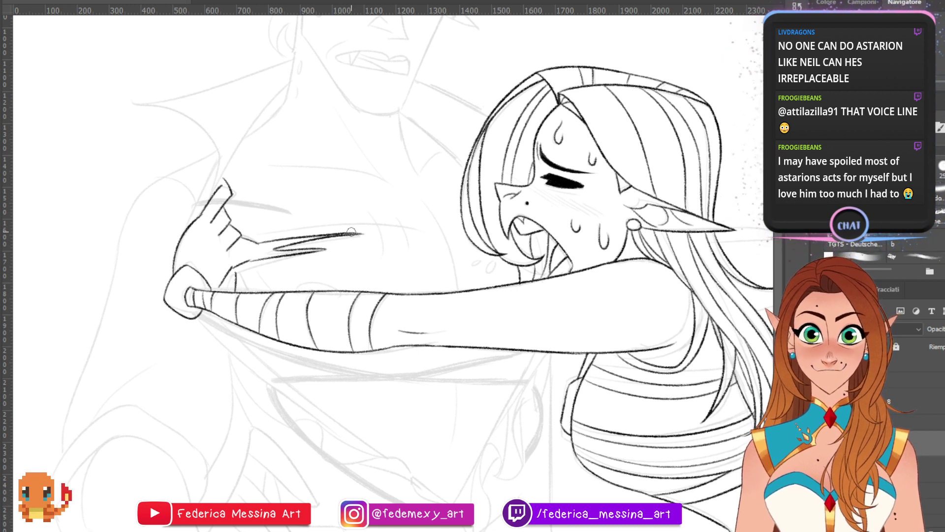
key(b)
drag(344, 235, 366, 233)
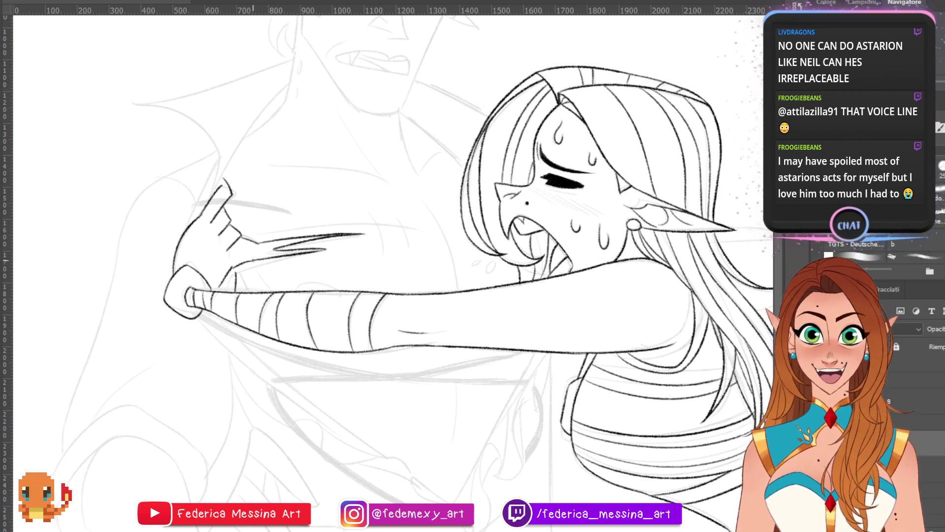
drag(327, 250, 318, 251)
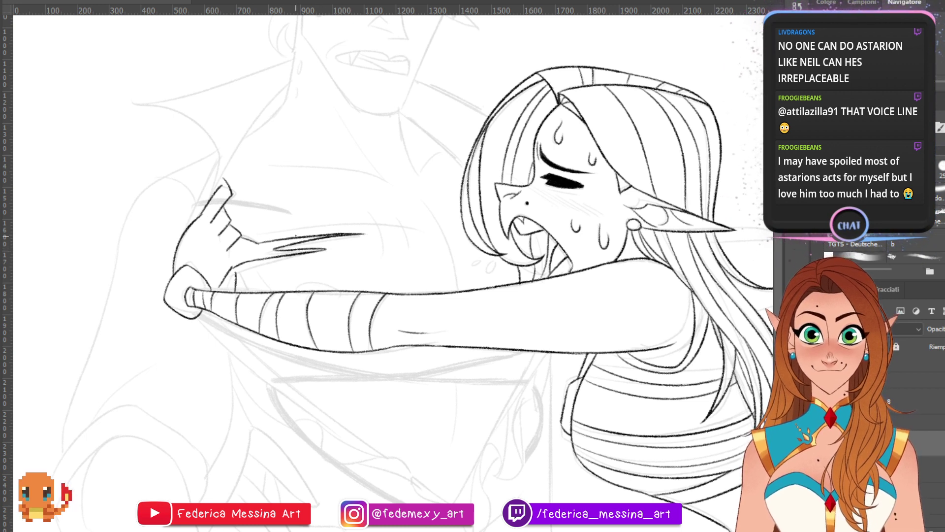
- Erase the tip of the uppermost finger, redraw it shorter and ink a small crease below the knuckles
key(e)
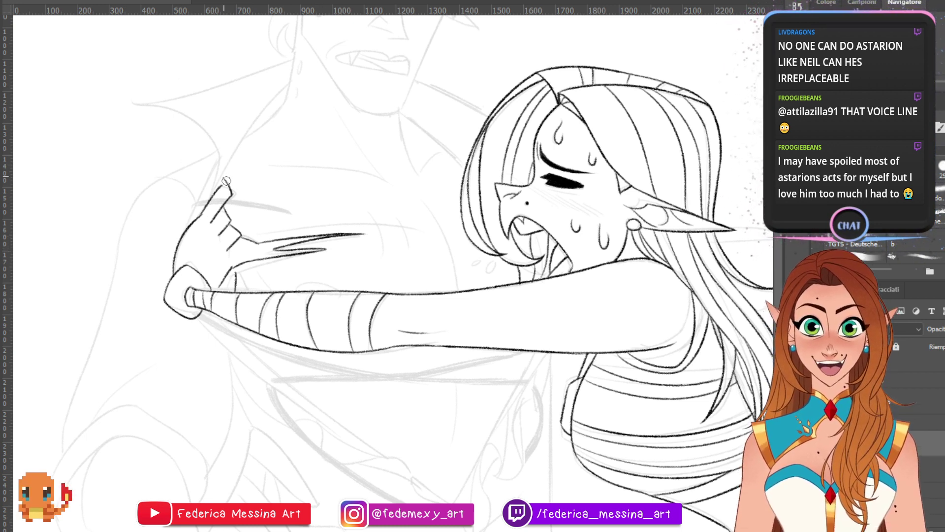
mouse_move(227, 181)
mouse_down()
mouse_move(230, 192)
mouse_move(219, 188)
mouse_up()
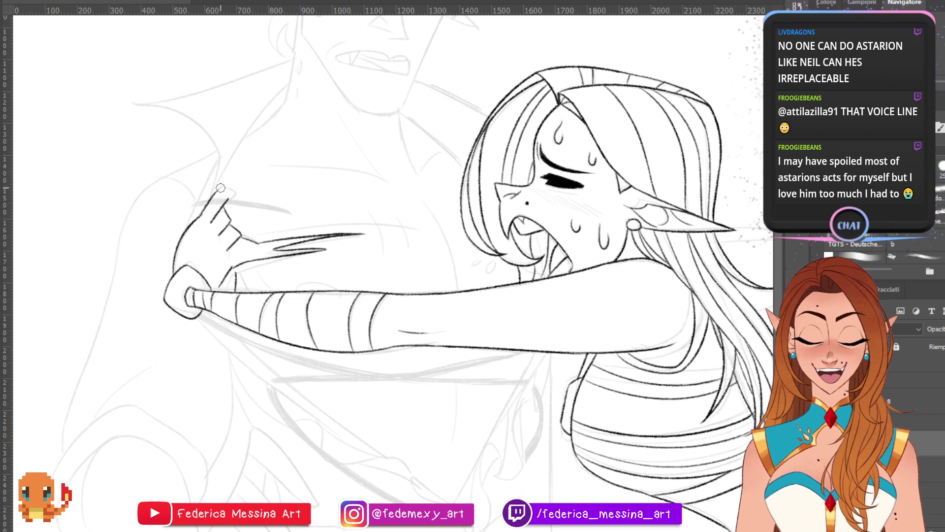
key(b)
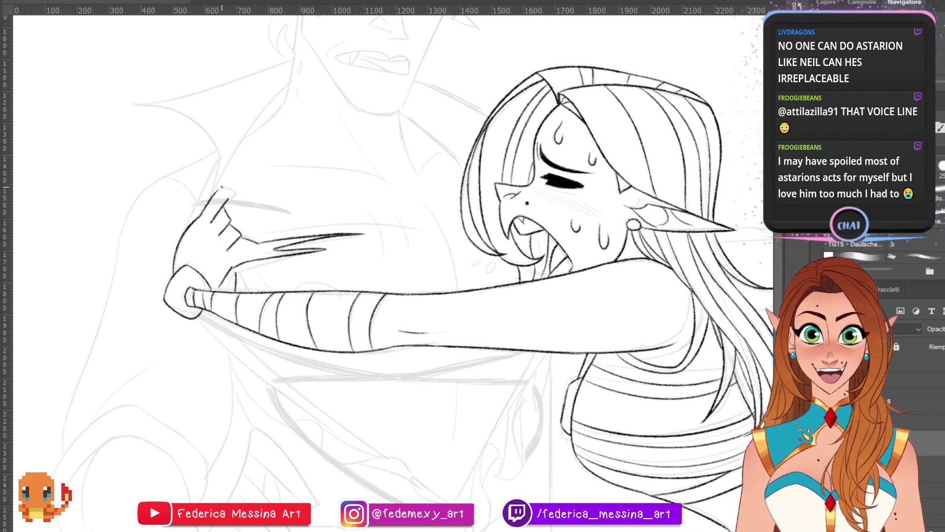
drag(220, 188, 229, 197)
key(ctrl+z)
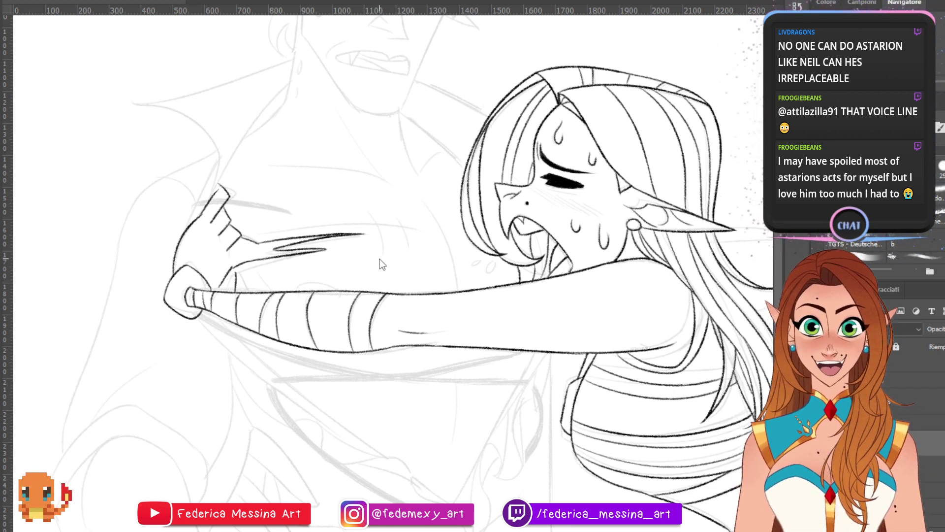
drag(227, 250, 244, 242)
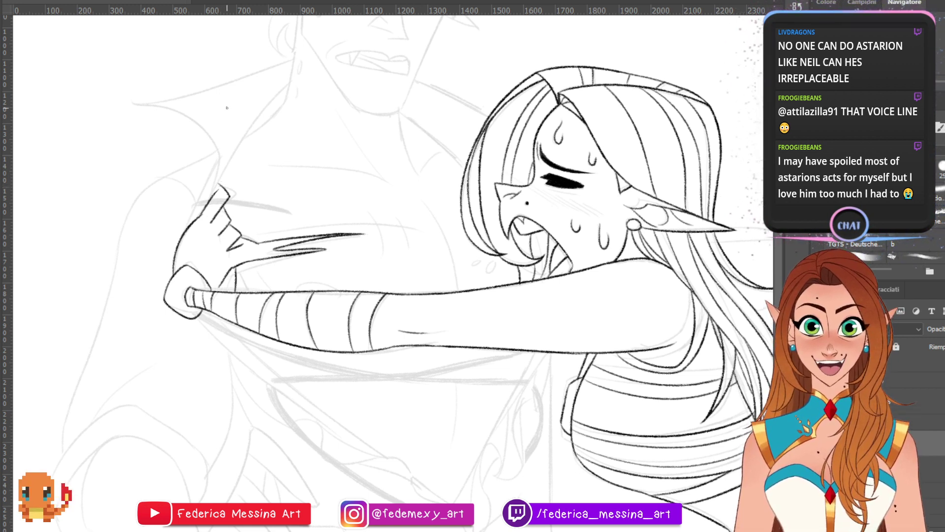
- Ink the male elf's shoulder line rising from the gripping hand to the base of the neck
drag(206, 202, 241, 142)
drag(265, 107, 290, 78)
key(ctrl+z)
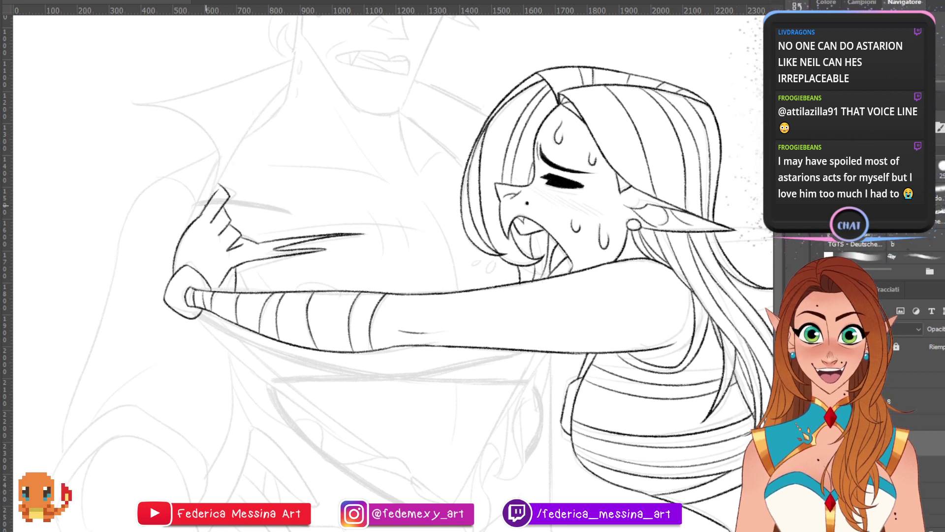
drag(206, 204, 282, 87)
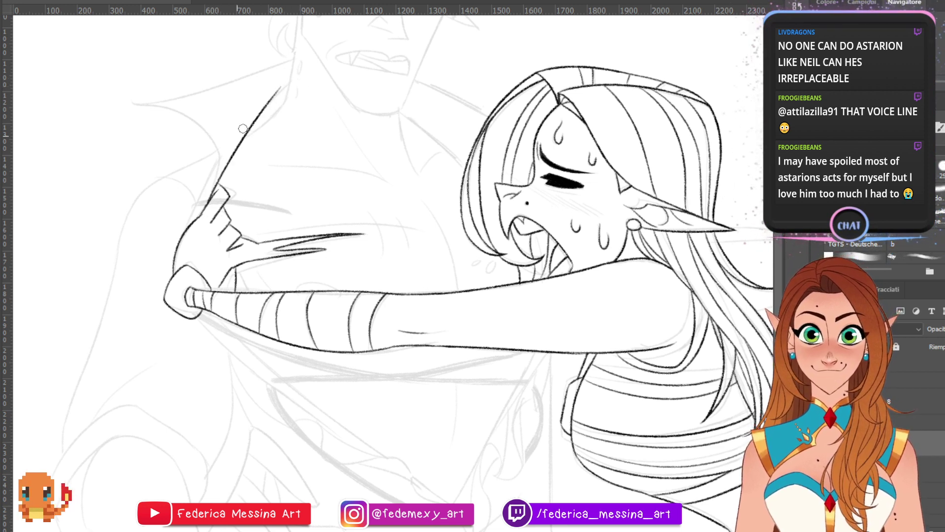
key(ctrl+z)
drag(249, 137, 288, 94)
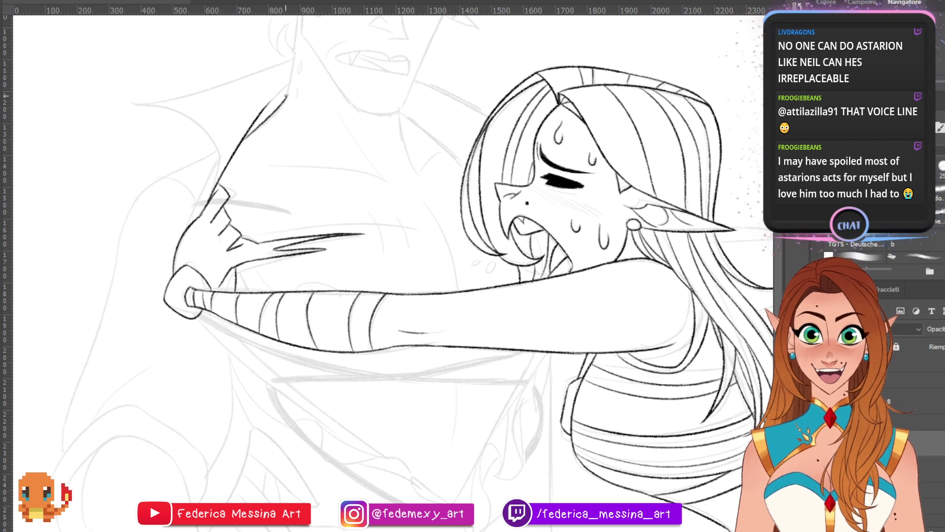
- Ink the male elf's neck side, angular jaw and chin, and the far cheek and forehead contour
scroll(384, 271, up, 6)
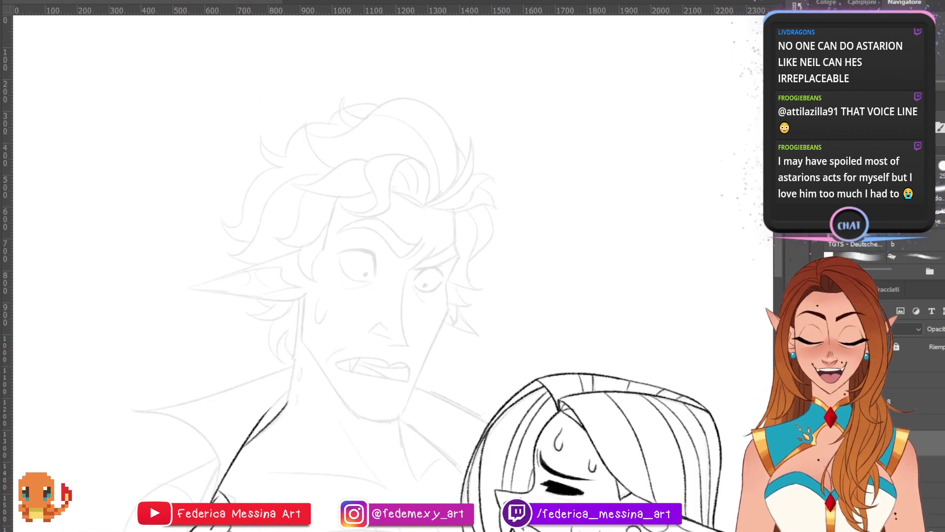
scroll(384, 271, down, 5)
scroll(384, 271, up, 3)
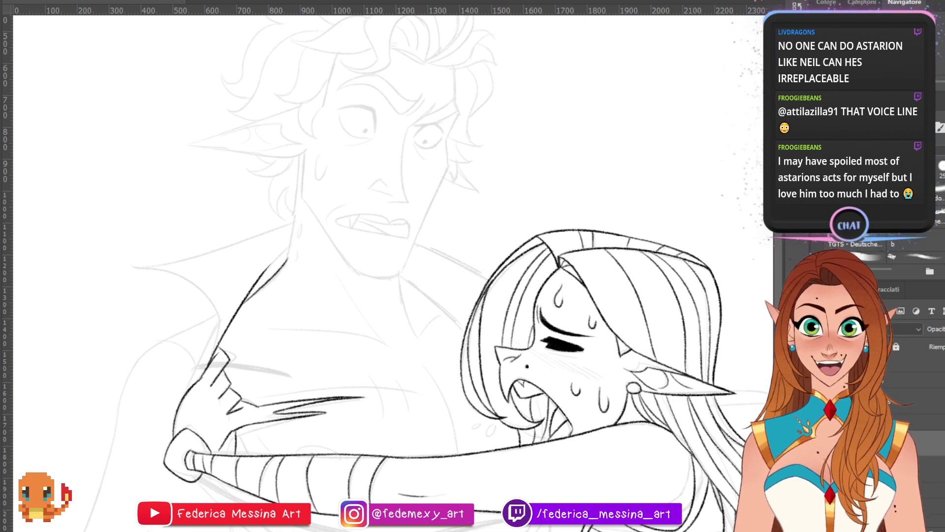
mouse_move(286, 259)
mouse_down()
mouse_move(299, 157)
mouse_move(303, 198)
mouse_move(352, 271)
mouse_up()
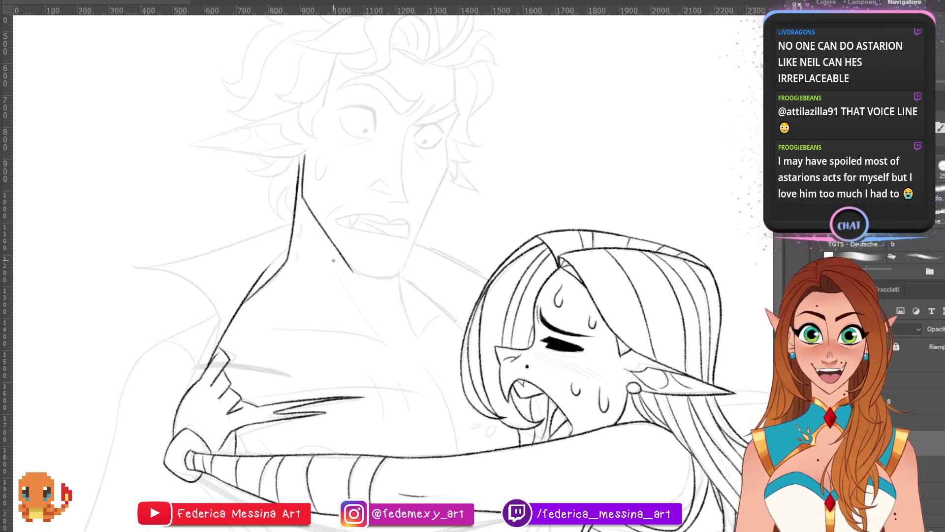
mouse_move(352, 270)
mouse_down()
mouse_move(405, 274)
mouse_move(358, 274)
mouse_move(394, 272)
mouse_move(375, 259)
mouse_move(404, 271)
mouse_move(449, 170)
mouse_move(447, 139)
mouse_move(461, 112)
mouse_up()
key(ctrl+z)
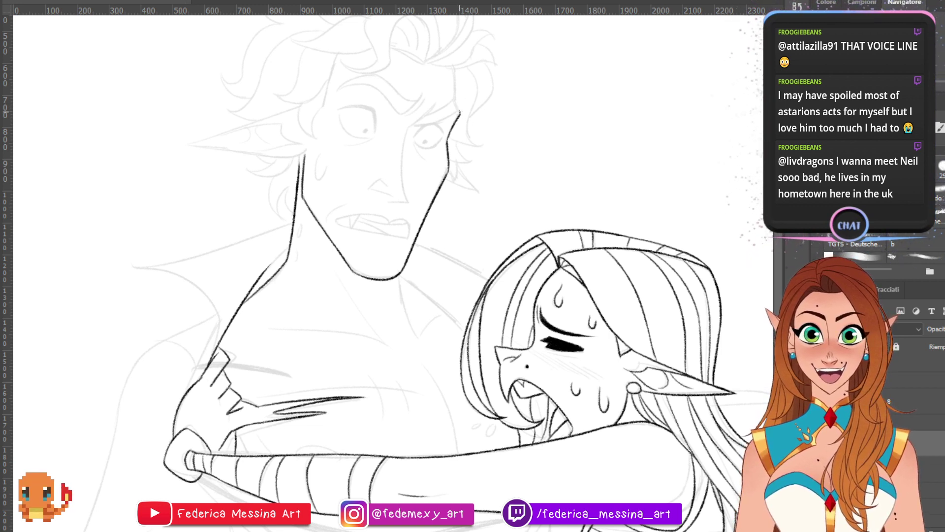
drag(461, 115, 453, 64)
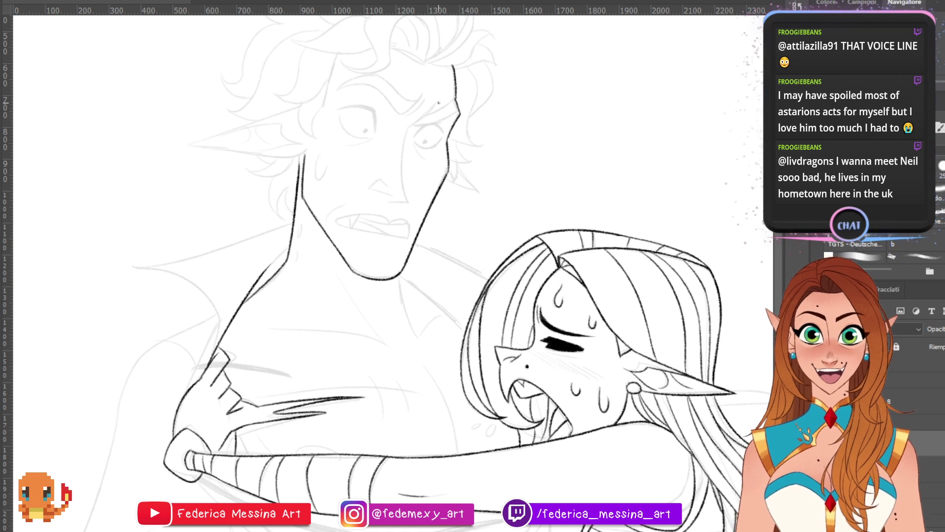
- Ink the male elf's far eyebrow slanting down from the face contour toward the nose bridge
mouse_move(413, 124)
mouse_down()
mouse_move(459, 112)
mouse_move(438, 96)
mouse_move(453, 99)
mouse_up()
key(ctrl+z)
key(ctrl+z)
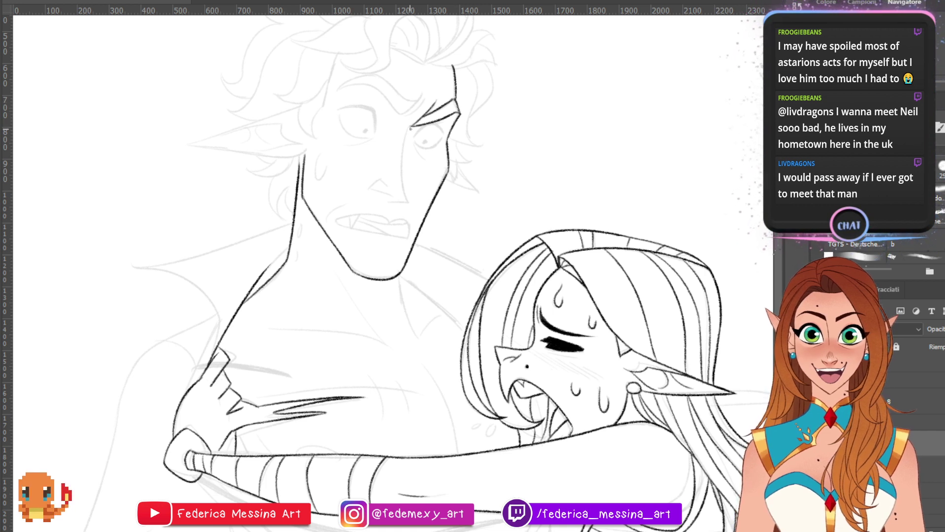
- Ink the long line of the nose bridge, the angular nostril and the short underside of the nose
mouse_move(410, 128)
mouse_down()
mouse_move(408, 202)
mouse_move(379, 179)
mouse_move(389, 187)
mouse_up()
key(ctrl+z)
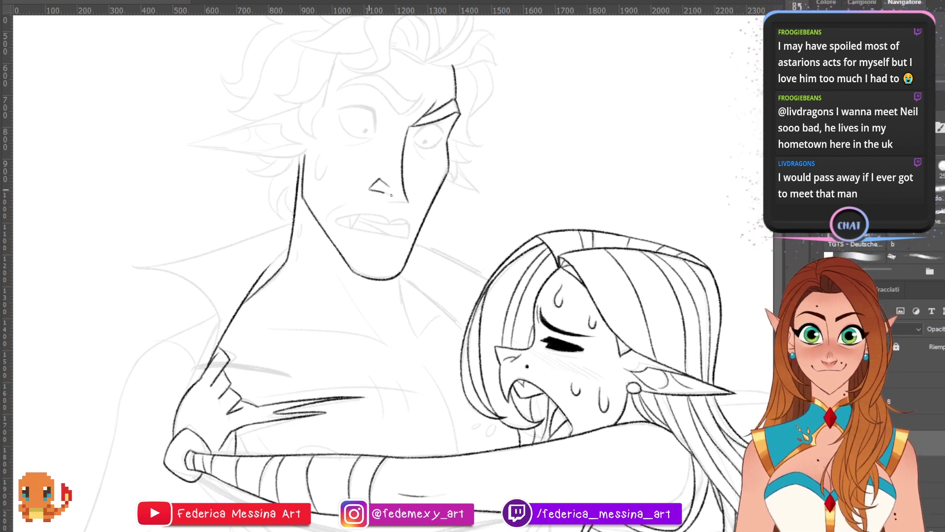
drag(371, 189, 409, 202)
key(ctrl+z)
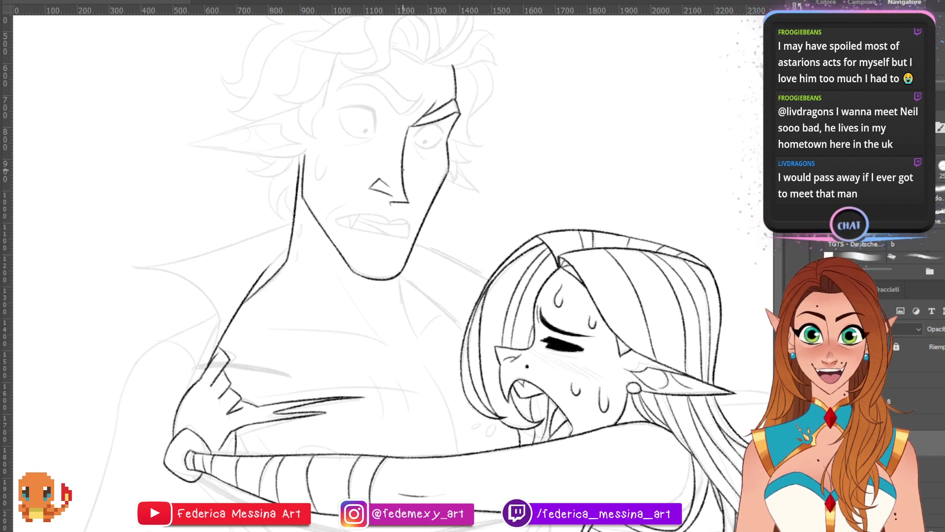
key(v)
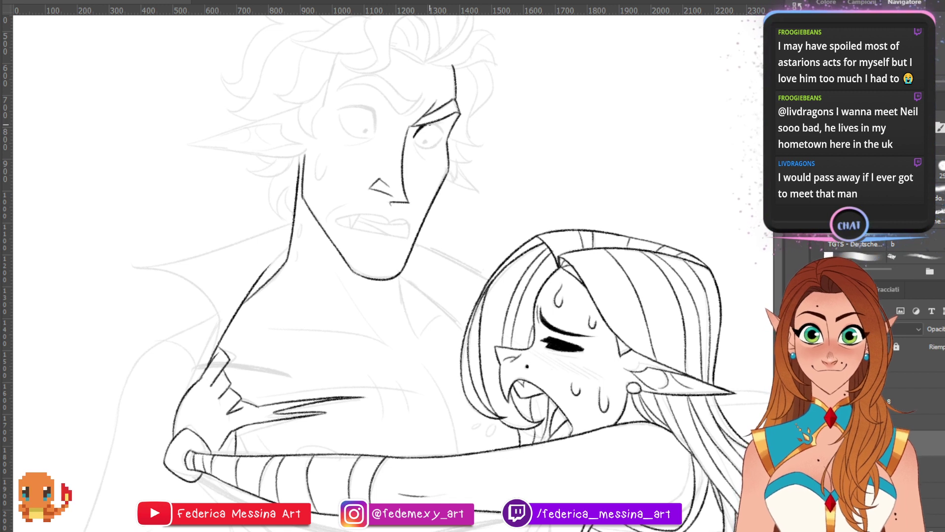
- Ink the male elf's far eye with its upper lid, round outline and tiny pupil
drag(422, 127, 444, 134)
key(ctrl+z)
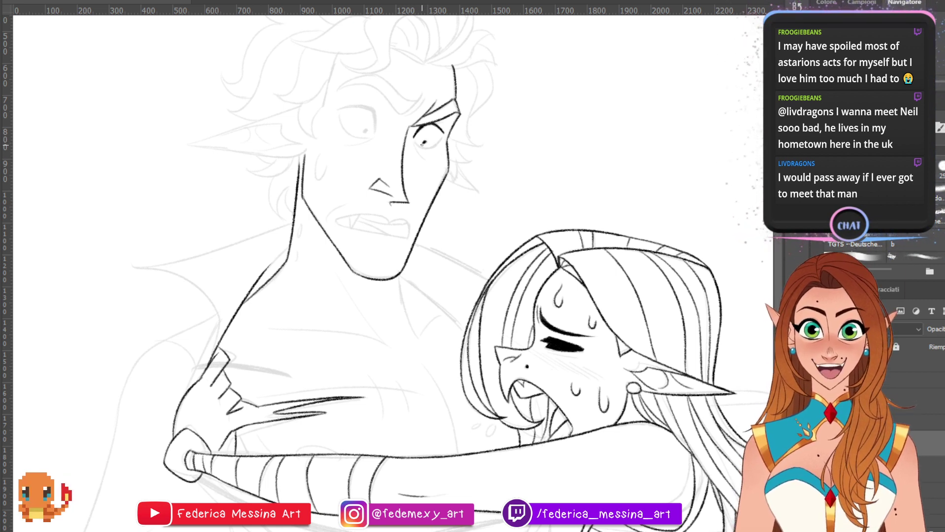
drag(415, 141, 443, 142)
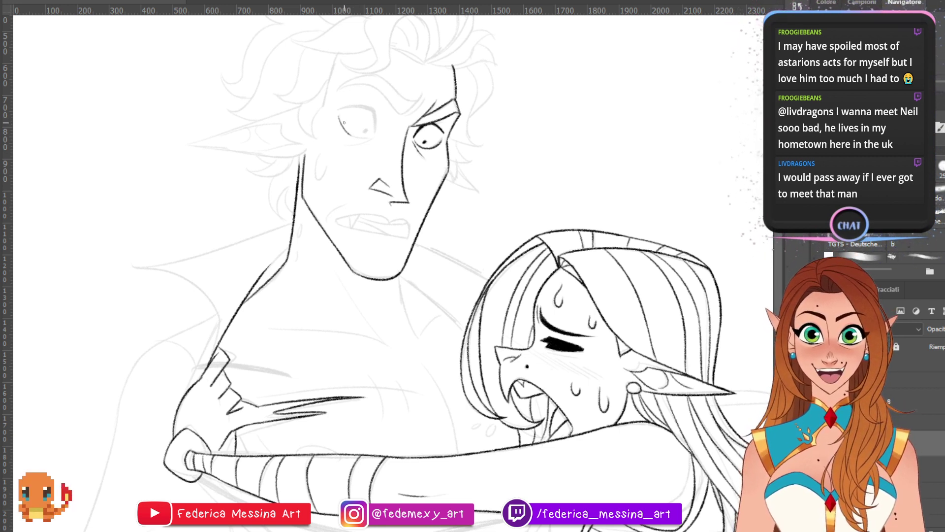
- Ink the male elf's near eye with a heavy upper lid, small pupil and crease beneath
drag(339, 117, 363, 139)
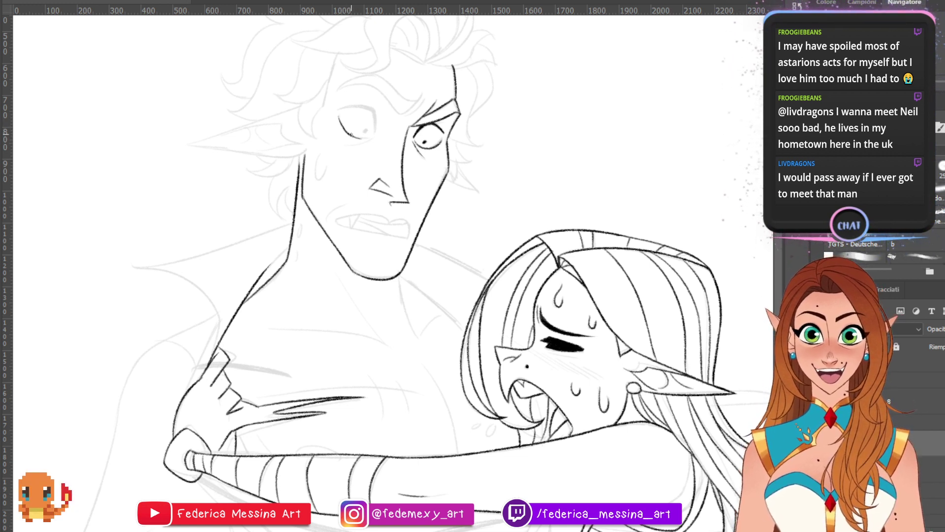
drag(350, 136, 363, 139)
key(ctrl+z)
key(ctrl+z)
mouse_move(339, 110)
mouse_down()
mouse_move(374, 110)
mouse_move(340, 108)
mouse_move(374, 111)
mouse_move(349, 105)
mouse_move(372, 109)
mouse_move(354, 105)
mouse_move(373, 112)
mouse_move(375, 131)
mouse_move(377, 113)
mouse_move(347, 143)
mouse_move(375, 139)
mouse_up()
key(ctrl+z)
key(ctrl+z)
key(ctrl+z)
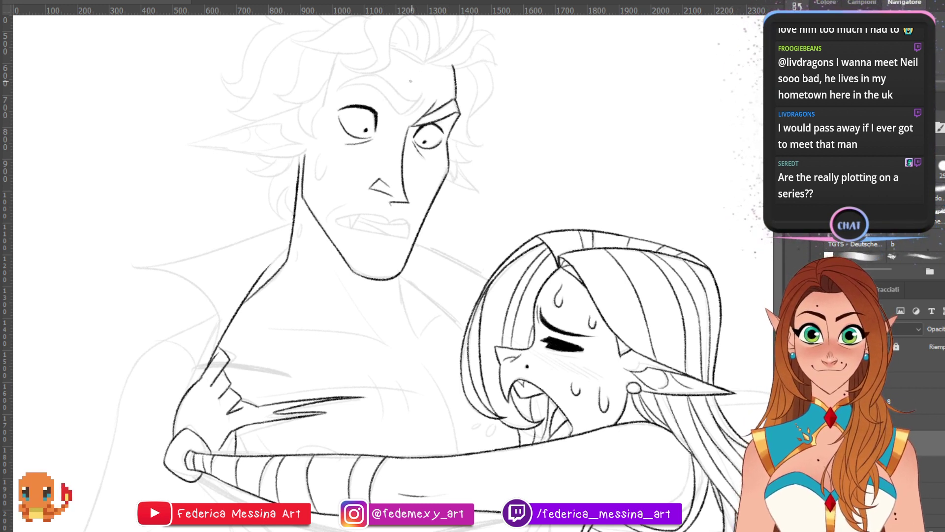
- Ink the near eyebrow as a thick arched shape bending sharply down toward the nose bridge
mouse_move(336, 92)
mouse_down()
mouse_move(374, 85)
mouse_move(400, 114)
mouse_up()
key(ctrl+z)
key(ctrl+z)
mouse_move(336, 90)
mouse_down()
mouse_move(382, 71)
mouse_move(376, 75)
mouse_move(391, 85)
mouse_move(372, 71)
mouse_move(421, 97)
mouse_up()
key(ctrl+z)
key(ctrl+z)
key(ctrl+z)
key(ctrl+z)
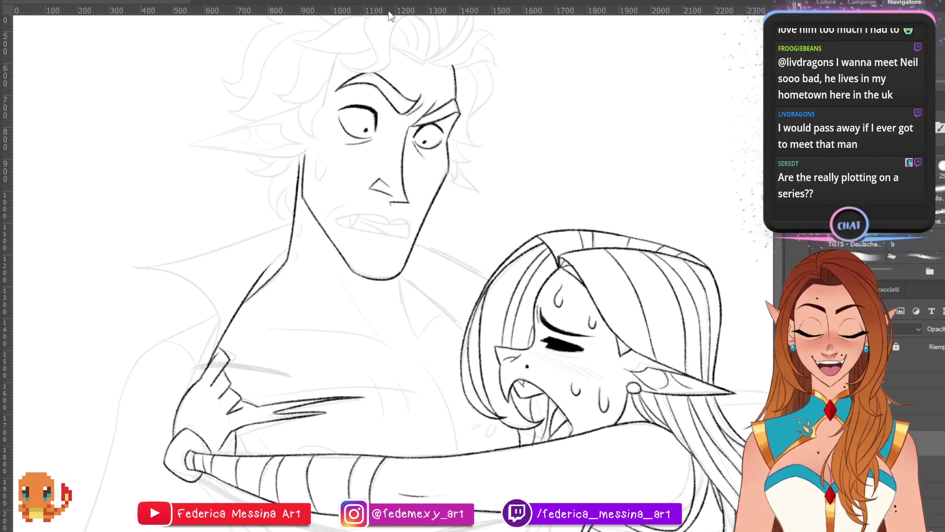
- Ink the low curled tip of the forelock on the forehead just above the near eyebrow
mouse_move(342, 67)
mouse_down()
mouse_move(389, 61)
mouse_move(342, 60)
mouse_move(383, 60)
mouse_move(350, 69)
mouse_move(393, 60)
mouse_up()
key(ctrl+z)
key(ctrl+z)
key(ctrl+z)
key(ctrl+z)
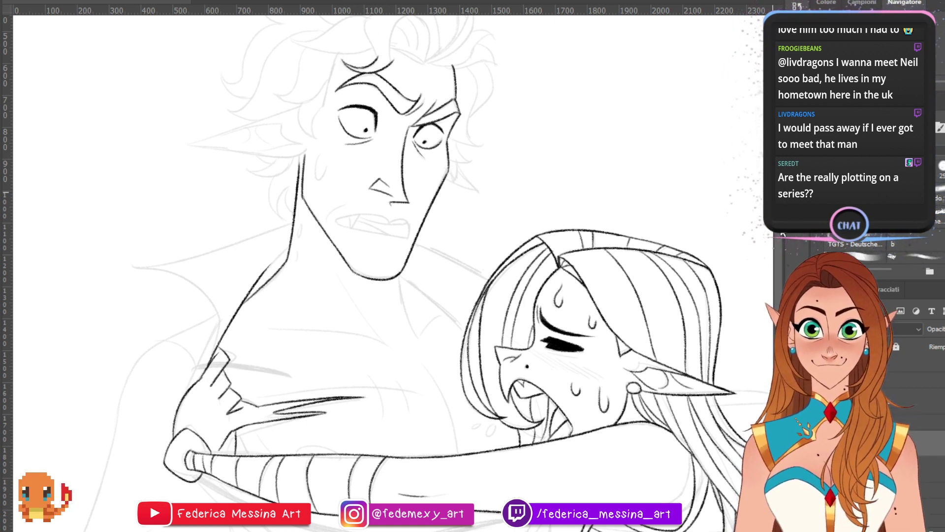
- Ink the looped forelock above the forehead, adding its inner strand lines and the outer curve around it
scroll(412, 51, up, 5)
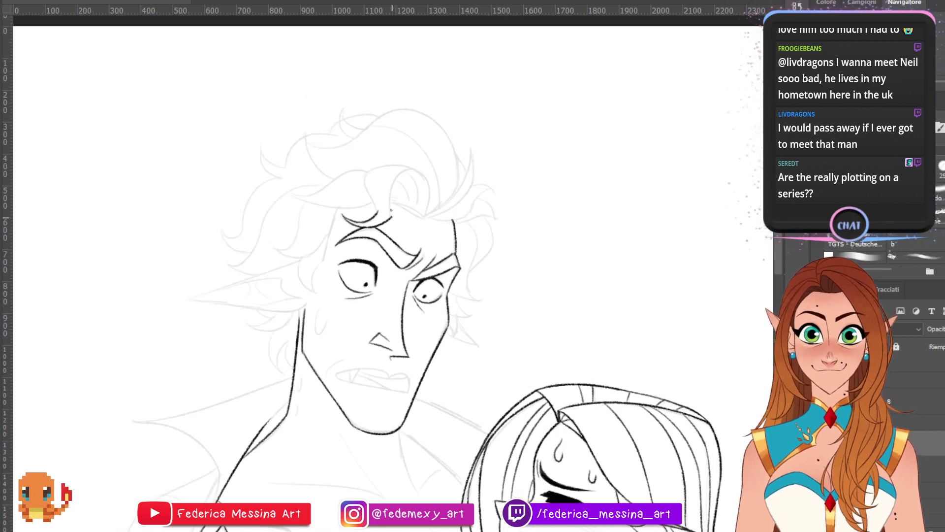
mouse_move(392, 217)
mouse_down()
mouse_move(408, 170)
mouse_move(433, 200)
mouse_move(418, 213)
mouse_up()
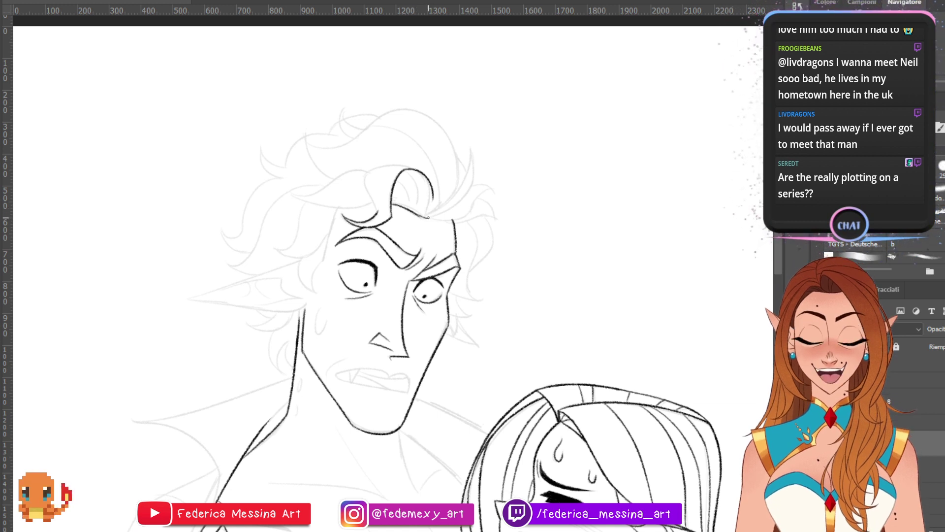
key(ctrl+z)
mouse_move(427, 177)
mouse_down()
mouse_move(425, 215)
mouse_move(431, 182)
mouse_move(434, 190)
mouse_move(422, 220)
mouse_up()
key(e)
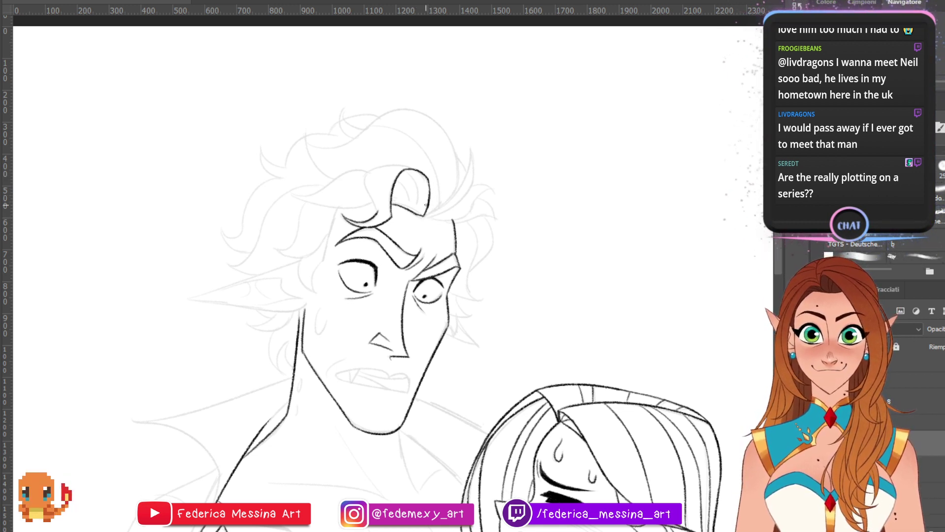
mouse_move(429, 191)
mouse_down()
mouse_move(427, 176)
mouse_move(434, 194)
mouse_move(409, 204)
mouse_up()
key(e)
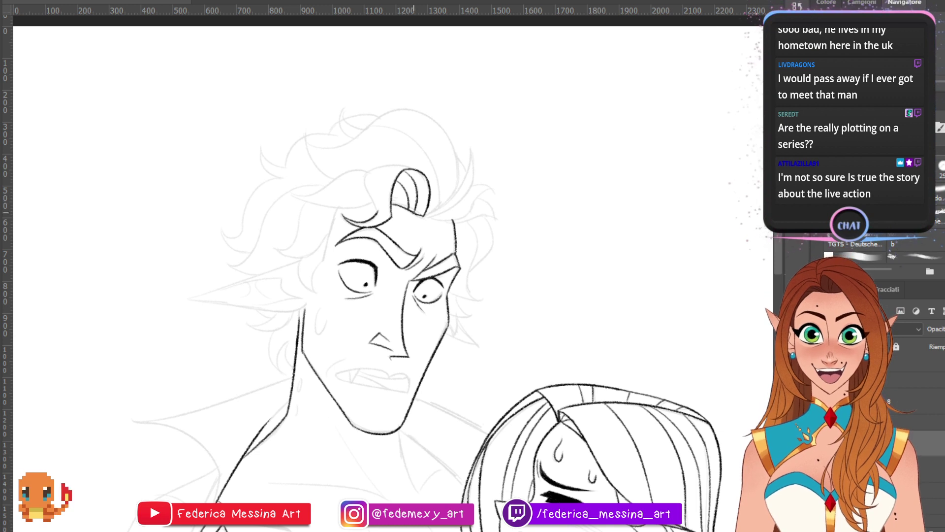
drag(378, 211, 365, 171)
mouse_move(366, 182)
mouse_down()
mouse_move(395, 166)
mouse_move(419, 167)
mouse_up()
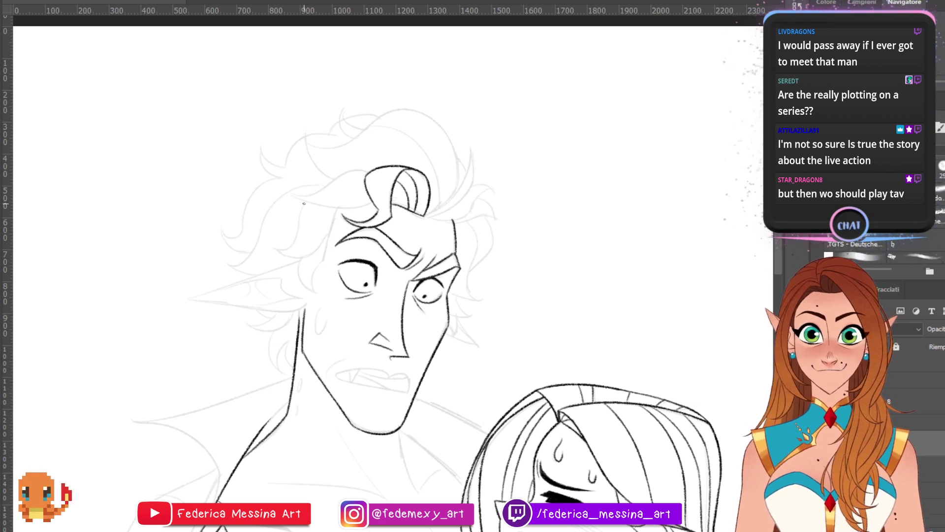
- Ink the pointed lock sweeping from the looped forelock out toward the temple, with its upper and lower edges
key(ctrl+z)
drag(292, 198, 372, 206)
key(ctrl+z)
drag(299, 203, 373, 207)
key(ctrl+z)
mouse_move(295, 203)
mouse_down()
mouse_move(322, 194)
mouse_move(293, 203)
mouse_move(341, 168)
mouse_move(339, 185)
mouse_move(374, 172)
mouse_move(330, 183)
mouse_move(373, 172)
mouse_up()
key(ctrl+z)
key(ctrl+z)
key(ctrl+z)
key(ctrl+z)
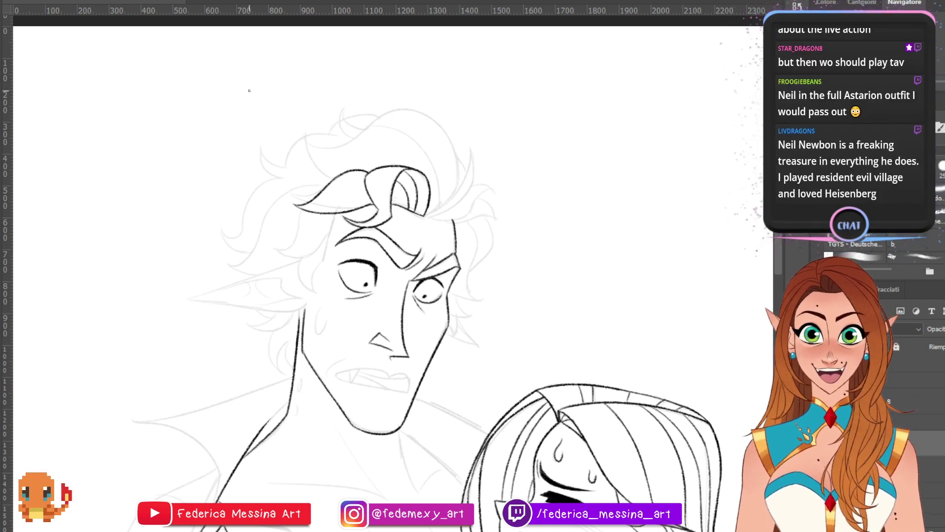
- Ink the upper contour of the large quiff from its curled tip over the crown to the far side
mouse_move(306, 126)
mouse_down()
mouse_move(314, 144)
mouse_move(406, 107)
mouse_up()
key(ctrl+z)
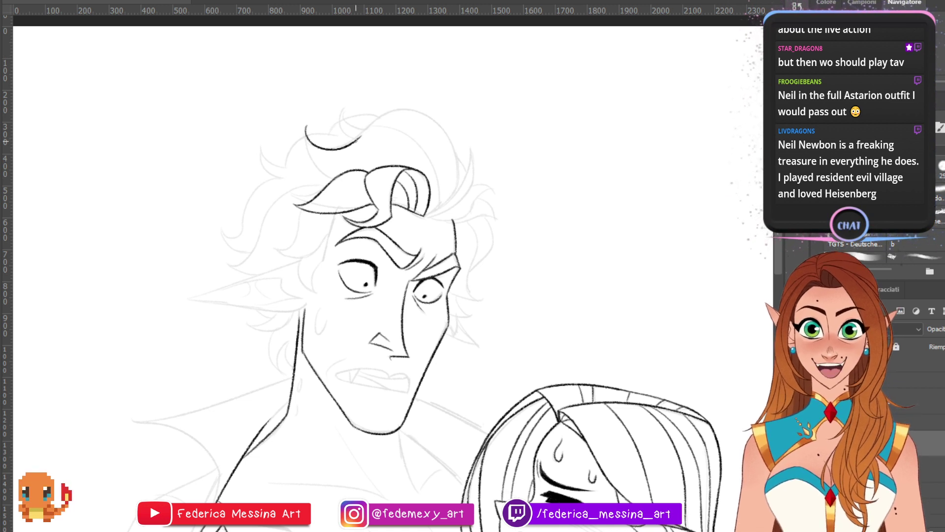
mouse_move(356, 140)
mouse_down()
mouse_move(419, 111)
mouse_move(459, 155)
mouse_up()
key(ctrl+z)
drag(416, 111, 461, 169)
key(ctrl+z)
key(ctrl+z)
drag(418, 110, 462, 171)
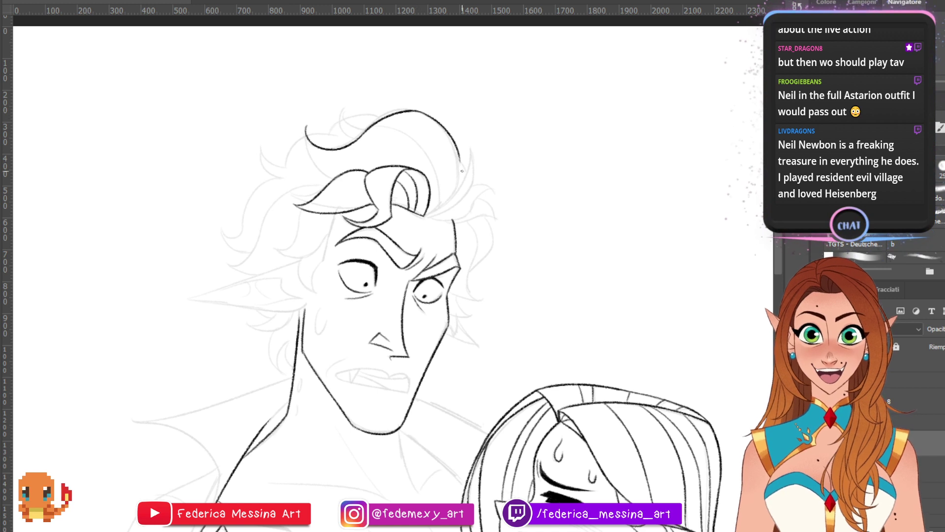
- Ink the quiff's far edge curving down to the hairline beside the looped forelock
drag(424, 217, 464, 161)
key(ctrl+z)
key(ctrl+z)
mouse_move(425, 216)
mouse_down()
mouse_move(460, 183)
mouse_move(442, 207)
mouse_move(454, 196)
mouse_move(461, 158)
mouse_up()
key(ctrl+z)
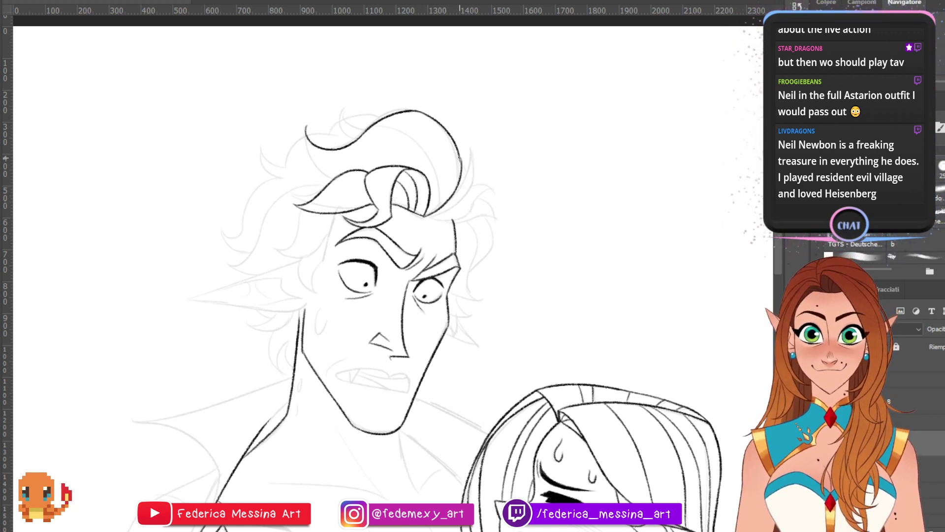
key(ctrl+z)
mouse_move(453, 194)
mouse_down()
mouse_move(460, 165)
mouse_move(463, 185)
mouse_move(461, 155)
mouse_up()
key(ctrl+z)
key(ctrl+z)
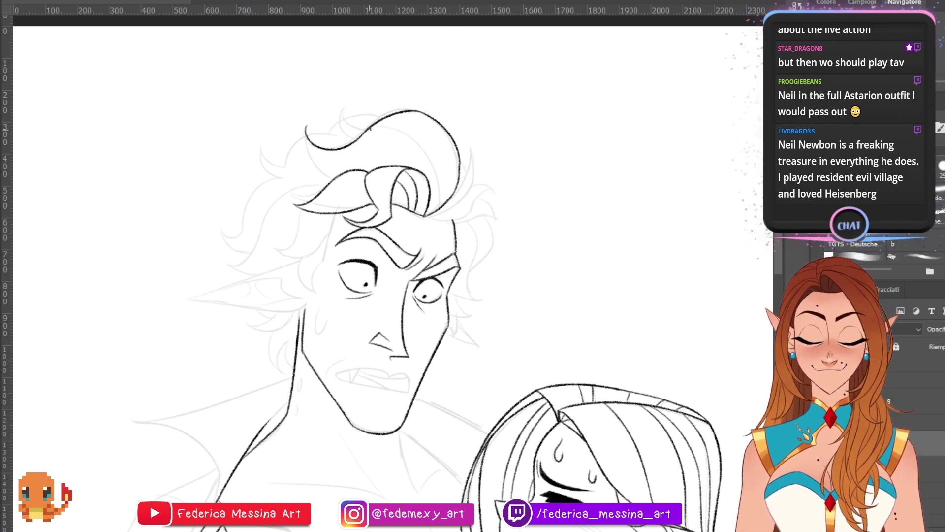
- Ink the inner strand line following the quiff's curve down to the hairline
mouse_move(364, 133)
mouse_down()
mouse_move(445, 188)
mouse_move(439, 178)
mouse_move(434, 190)
mouse_move(433, 175)
mouse_up()
key(ctrl+z)
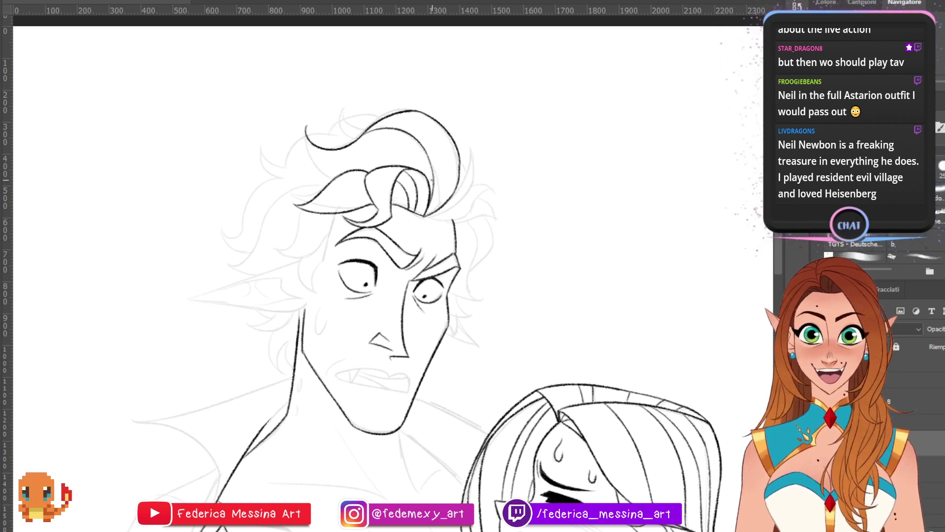
key(ctrl+z)
drag(424, 215, 433, 175)
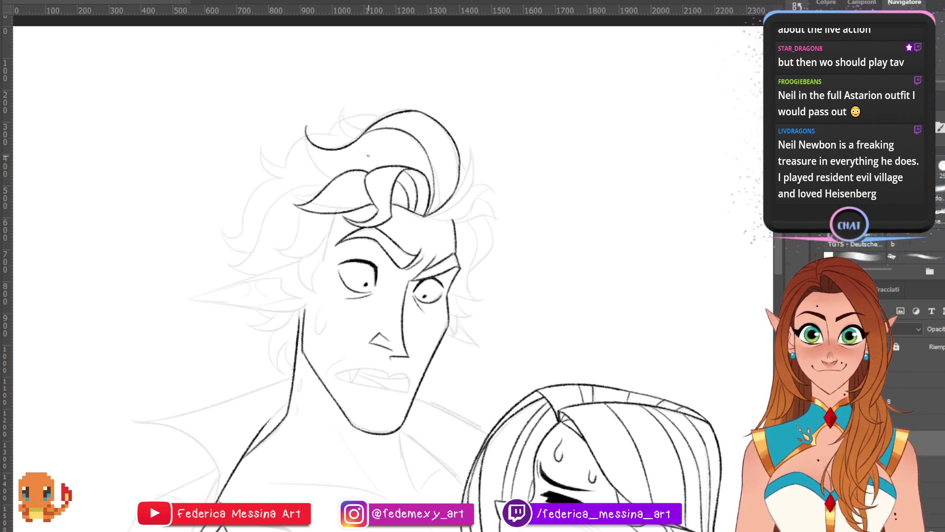
- Ink the lower edge of the quiff's curled tip, joining it to the swept lock below
drag(305, 128, 316, 162)
key(ctrl+z)
key(ctrl+z)
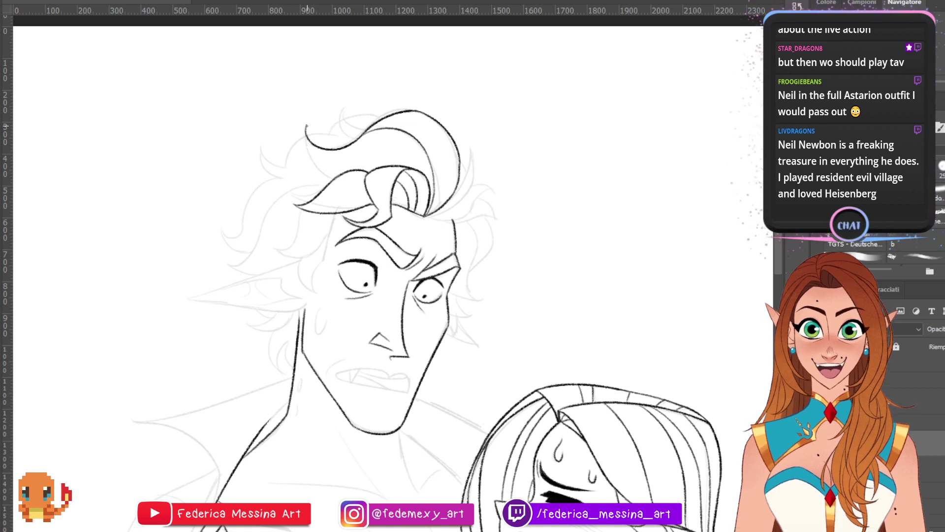
drag(306, 126, 324, 172)
key(ctrl+z)
mouse_move(305, 125)
mouse_down()
mouse_move(319, 168)
mouse_move(334, 178)
mouse_up()
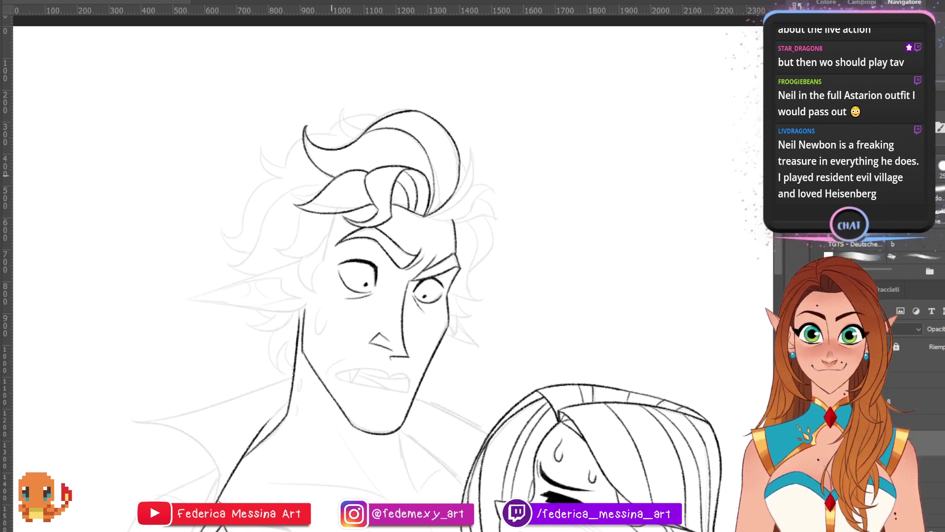
- Ink the small curled tuft sticking up behind the quiff at the crown
mouse_move(357, 141)
mouse_down()
mouse_move(346, 102)
mouse_move(369, 127)
mouse_up()
key(ctrl+z)
key(ctrl+z)
key(ctrl+z)
key(ctrl+z)
key(ctrl+z)
key(ctrl+z)
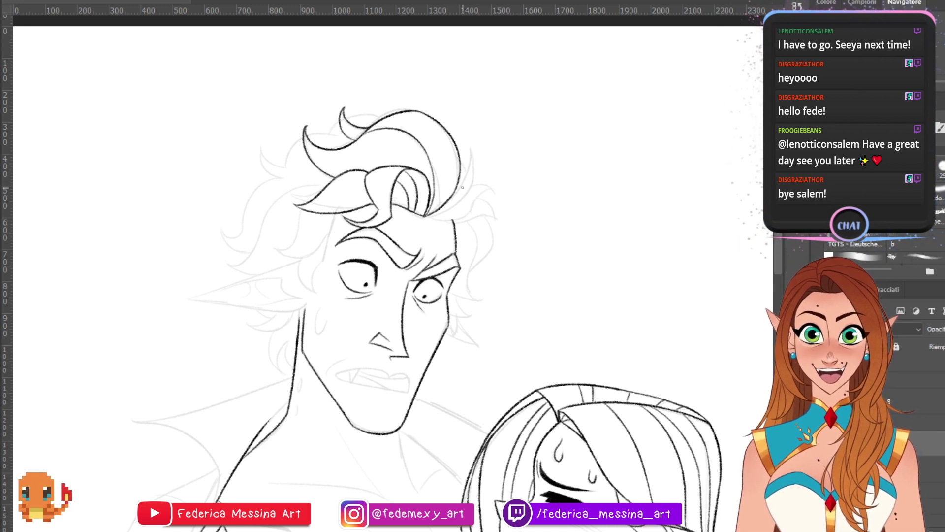
- Ink the thin pointed strand flicking up beside the quiff's far edge from the hairline
mouse_move(451, 199)
mouse_down()
mouse_move(471, 146)
mouse_move(473, 174)
mouse_up()
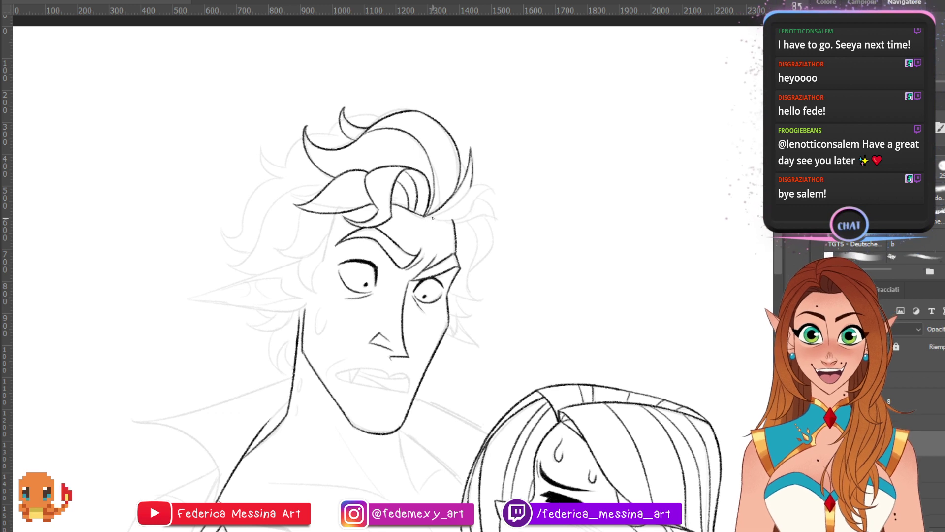
mouse_move(426, 217)
mouse_down()
mouse_move(457, 203)
mouse_move(474, 178)
mouse_move(466, 172)
mouse_up()
key(ctrl+z)
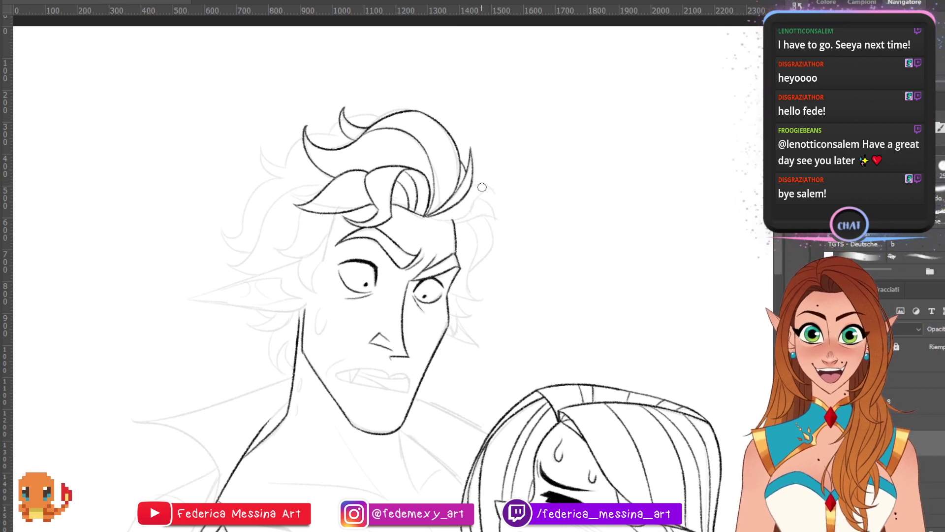
- Ink the upper and lower edges of the curled lock flicking outward from the hairline above the far temple
drag(471, 186, 494, 193)
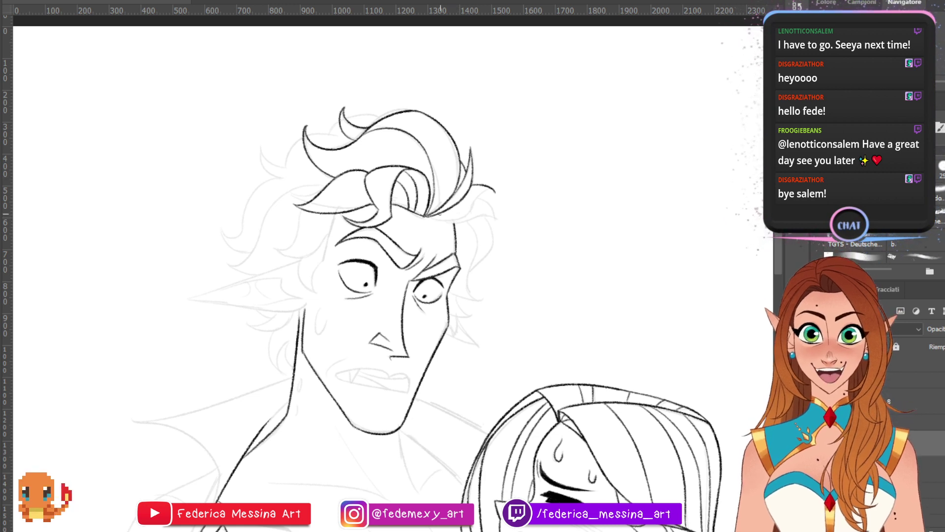
drag(432, 220, 469, 205)
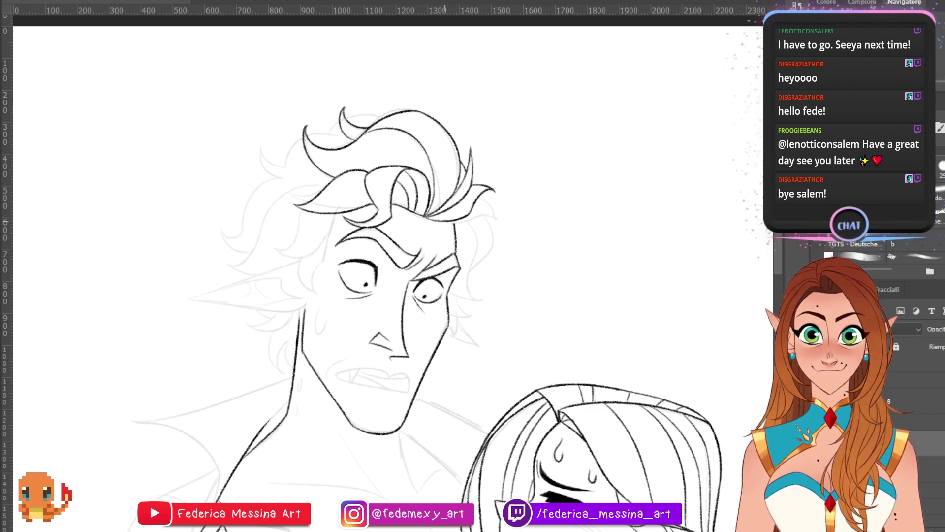
drag(445, 220, 494, 218)
key(ctrl+z)
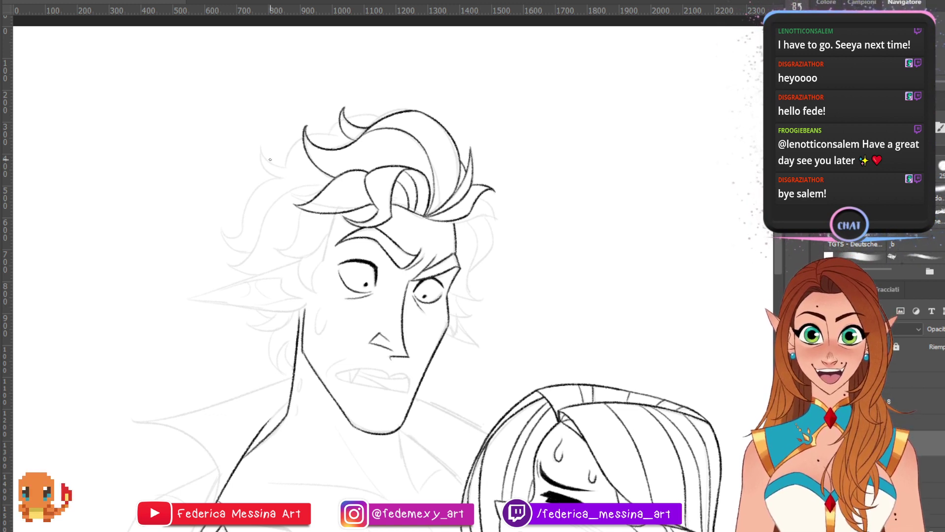
- Ink the curled tuft at the back of the crown and the rounded hair contours linking it to the quiff
mouse_move(261, 147)
mouse_down()
mouse_move(286, 165)
mouse_move(283, 176)
mouse_up()
key(ctrl+z)
key(ctrl+z)
key(ctrl+z)
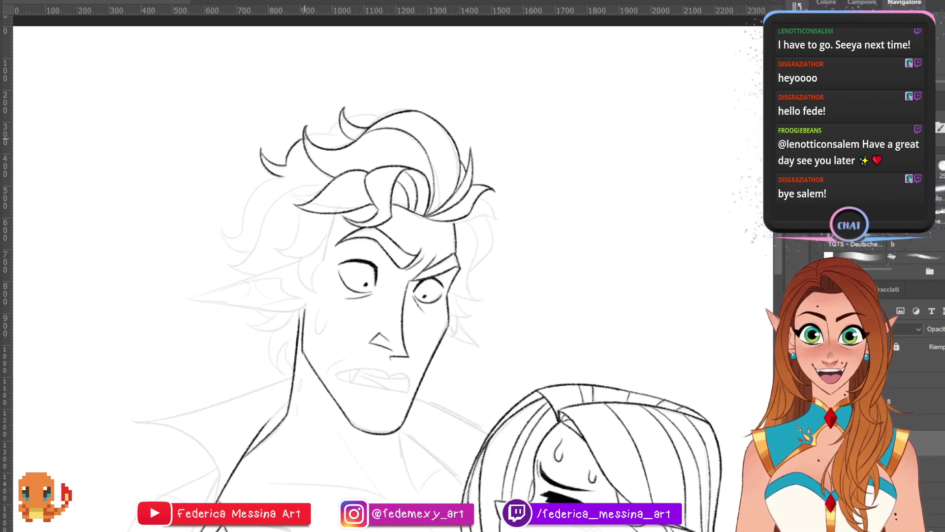
drag(310, 132, 347, 140)
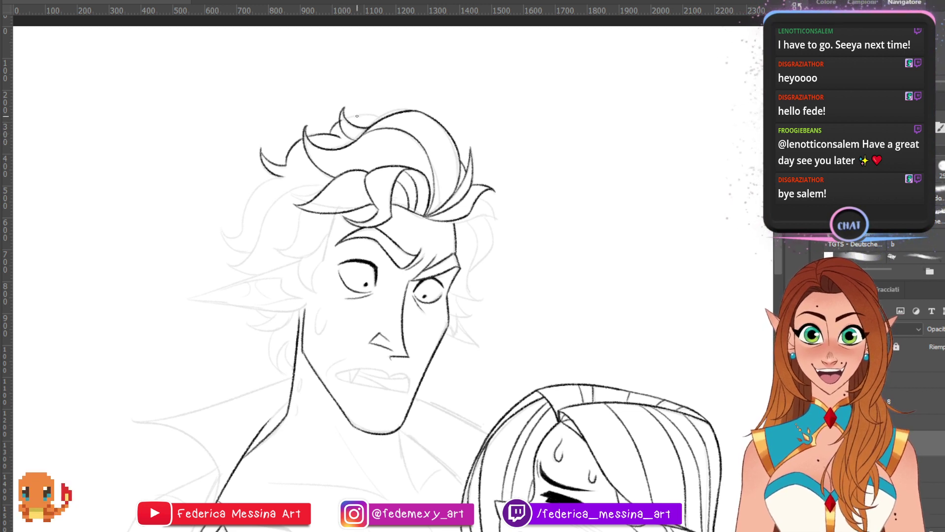
drag(385, 114, 348, 118)
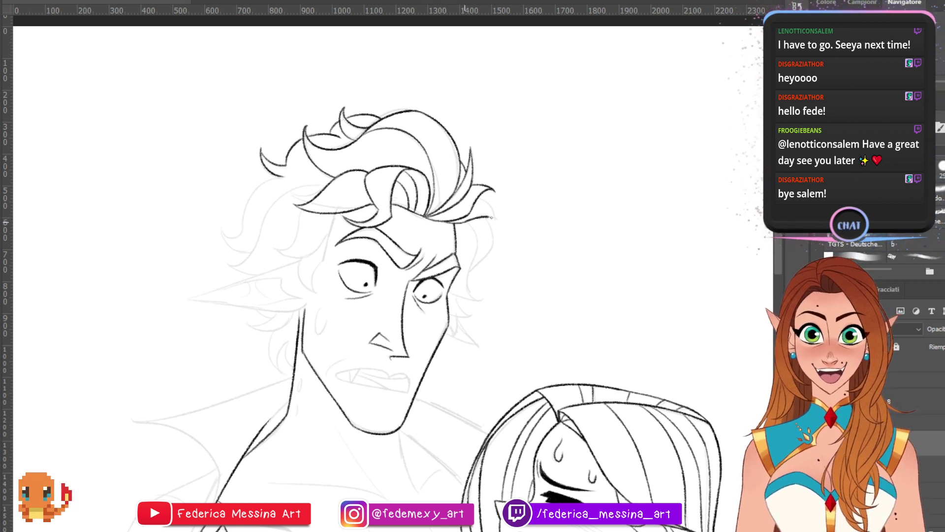
- Ink the short pointed tip tucked beneath the outward-flicking lock at the far temple
drag(468, 222, 494, 217)
key(ctrl+z)
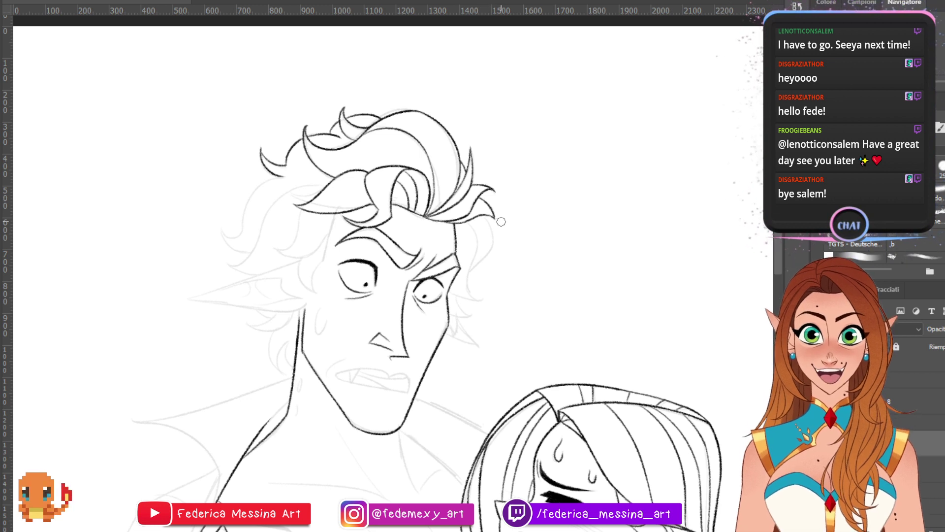
key(b)
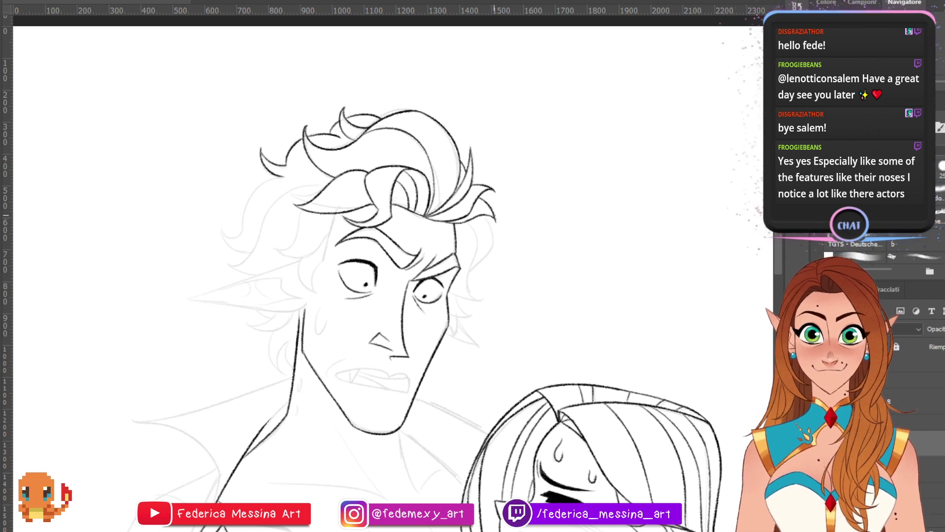
- Ink the outer edge of the far side lock, bulging past the temple and curving back in toward the eye
mouse_move(484, 217)
mouse_down()
mouse_move(492, 252)
mouse_move(468, 269)
mouse_up()
key(ctrl+z)
key(ctrl+z)
key(ctrl+z)
key(ctrl+z)
key(ctrl+z)
key(ctrl+z)
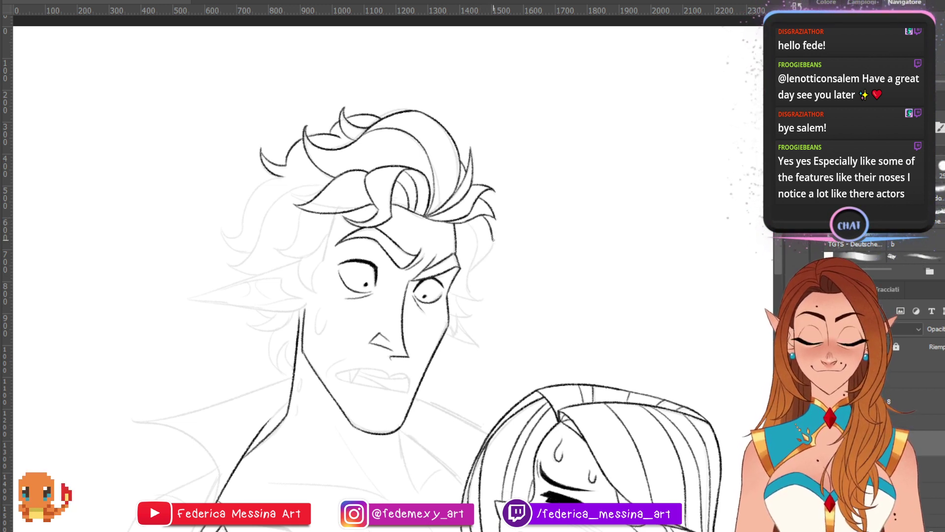
drag(491, 236, 469, 270)
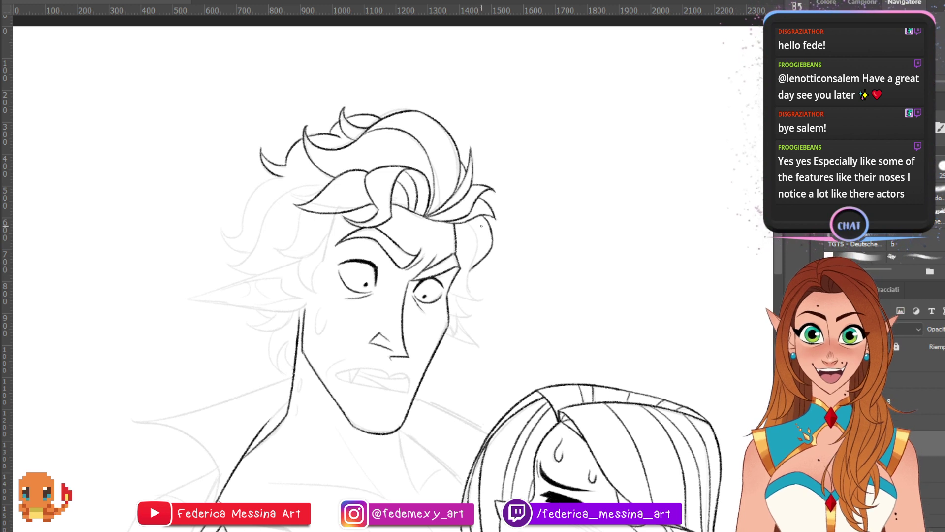
- Ink the far side lock's inner strands and the two small curled tips beside the far eye and cheek
mouse_move(468, 222)
mouse_down()
mouse_move(486, 247)
mouse_move(478, 243)
mouse_move(470, 270)
mouse_move(485, 298)
mouse_up()
key(ctrl+z)
key(ctrl+z)
drag(468, 268, 487, 294)
key(ctrl+z)
key(ctrl+z)
key(e)
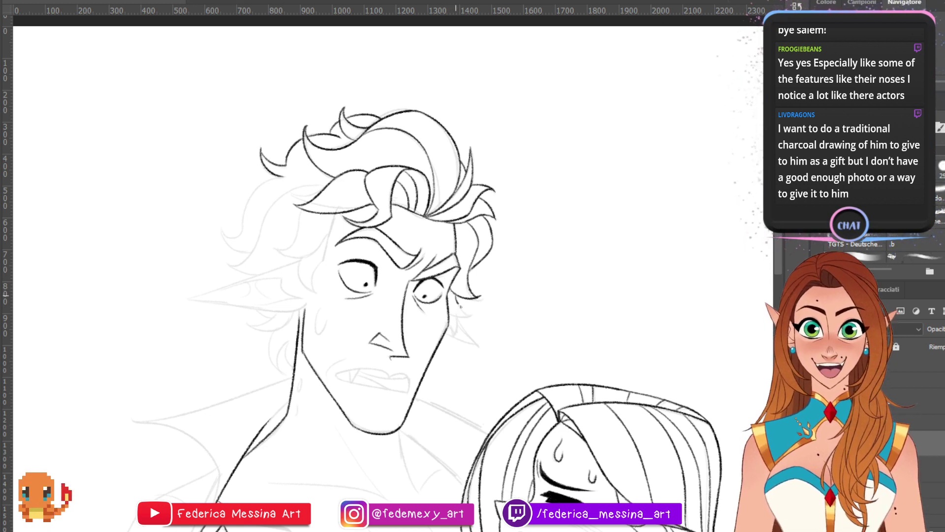
drag(449, 309, 470, 308)
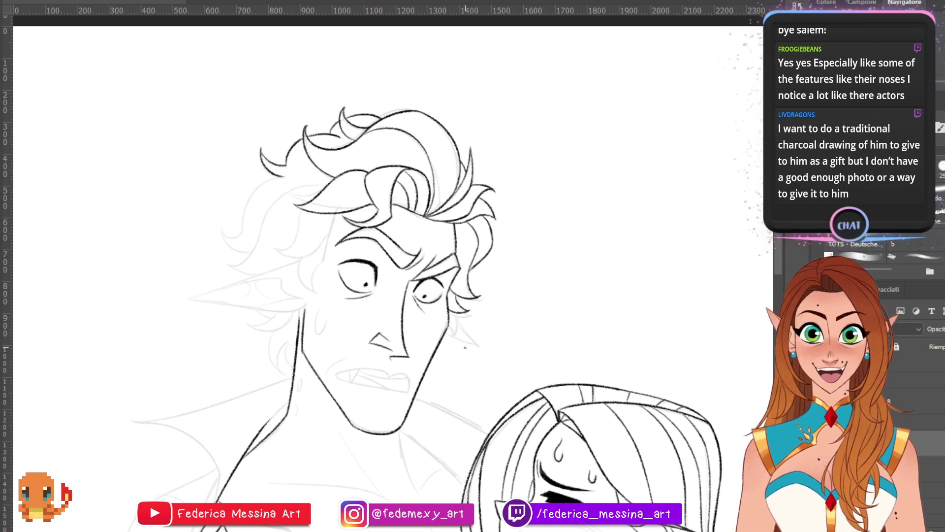
- Ink the far ear's lower and upper edges, meeting in a sharp point beside the cheek
drag(446, 335, 485, 348)
drag(455, 313, 479, 347)
key(ctrl+z)
key(ctrl+z)
drag(453, 314, 478, 346)
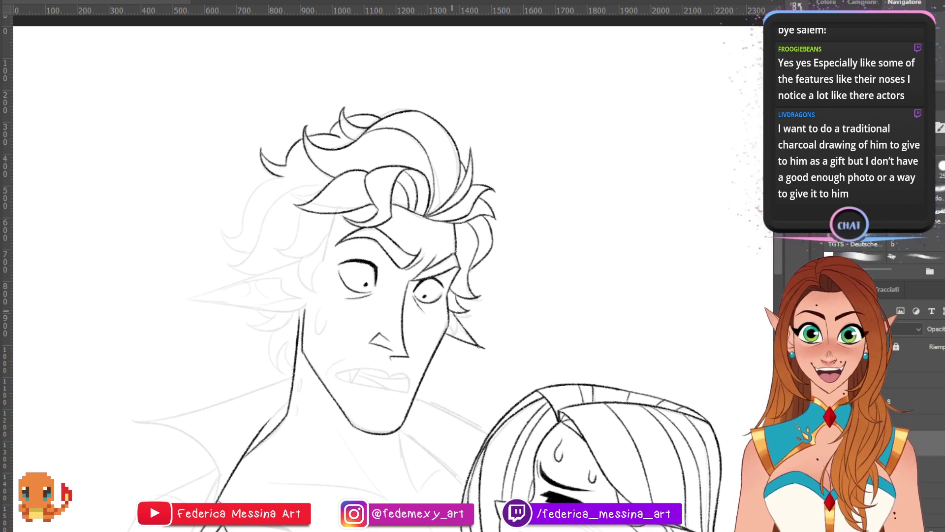
drag(449, 312, 489, 354)
key(e)
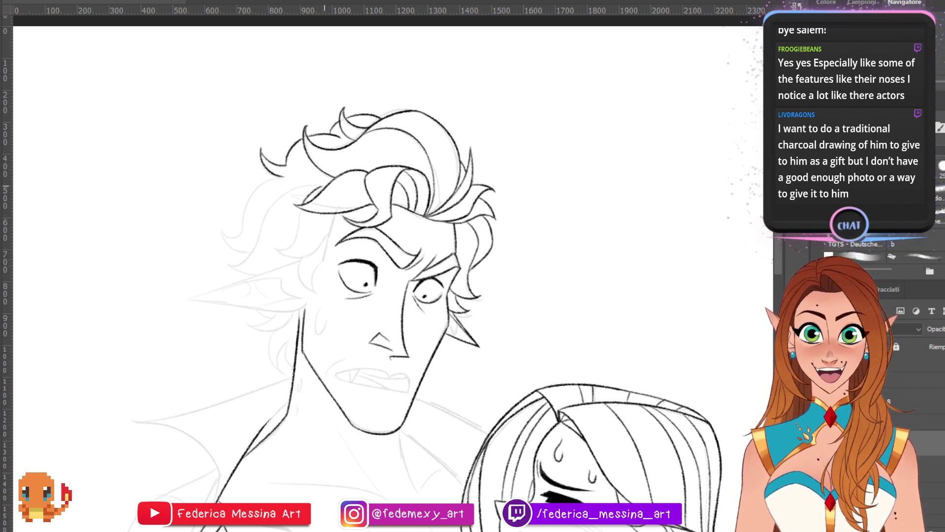
- Ink the curled lock hanging from the swept fringe beside the near temple
mouse_move(302, 204)
mouse_down()
mouse_move(328, 187)
mouse_move(267, 240)
mouse_move(324, 244)
mouse_move(291, 256)
mouse_move(314, 250)
mouse_move(333, 219)
mouse_move(324, 260)
mouse_up()
key(ctrl+z)
key(ctrl+z)
key(ctrl+z)
key(ctrl+z)
key(ctrl+z)
key(ctrl+z)
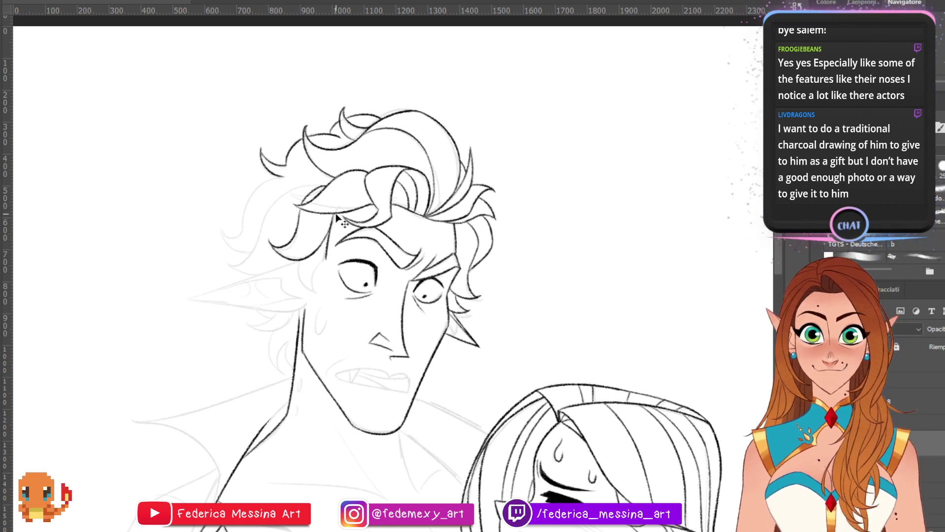
- Ink the hairline down the near temple and the small sideburn curl in front of the near ear
key(ctrl+z)
drag(335, 215, 326, 258)
key(ctrl+z)
drag(333, 216, 314, 289)
key(ctrl+z)
key(e)
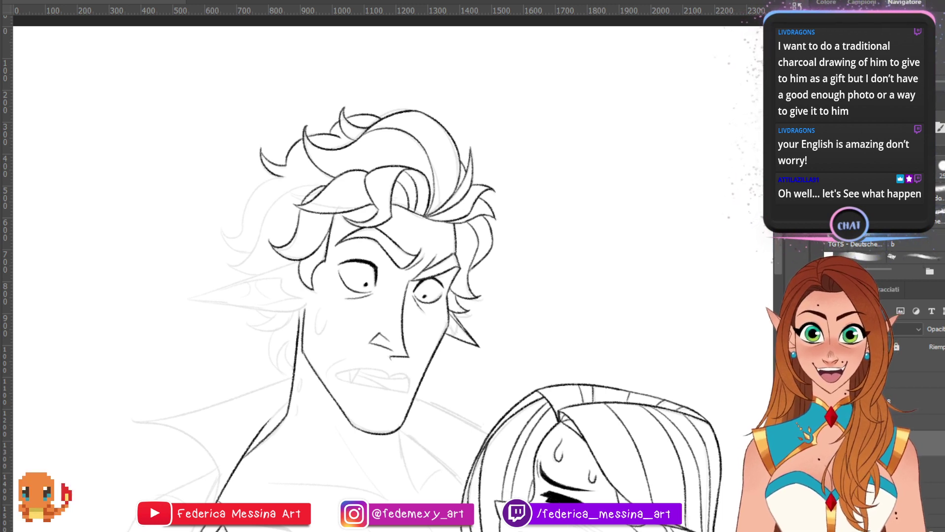
- Ink the near ear's long straight upper edge from its pointed tip to the side hair
scroll(393, 273, down, 4)
scroll(393, 273, up, 3)
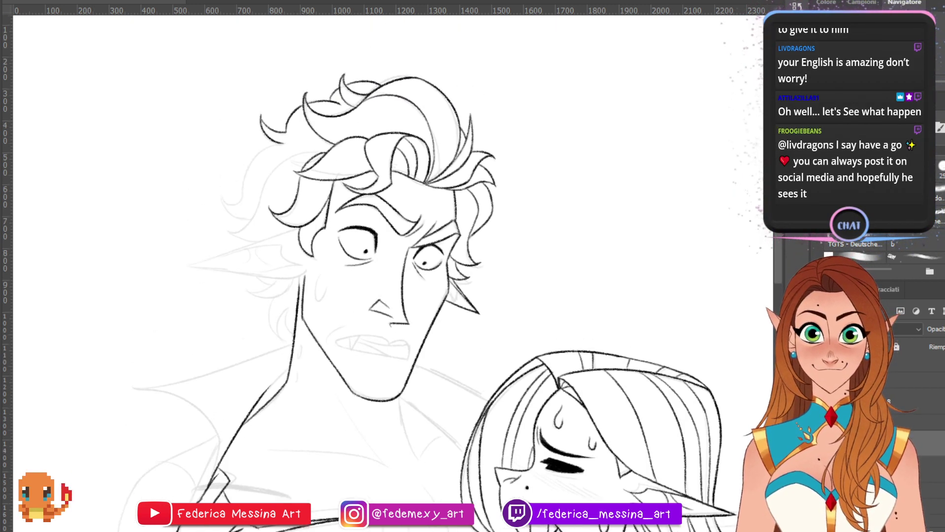
scroll(364, 273, up, 2)
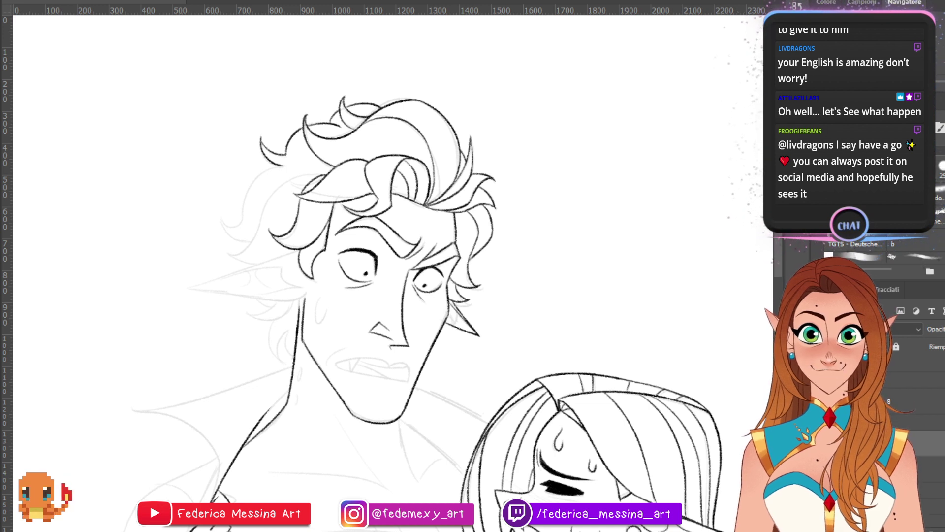
scroll(384, 273, down, 2)
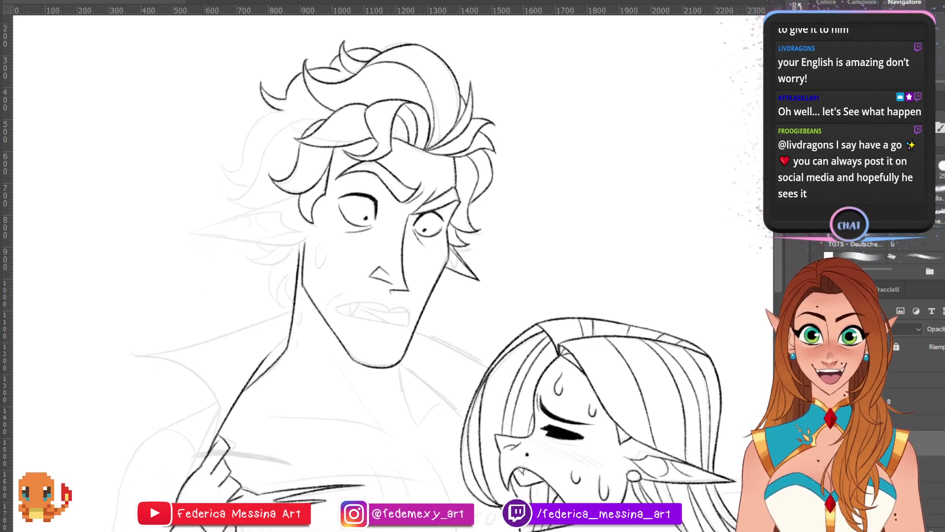
mouse_move(184, 234)
mouse_down()
mouse_move(309, 192)
mouse_move(301, 195)
mouse_up()
key(ctrl+z)
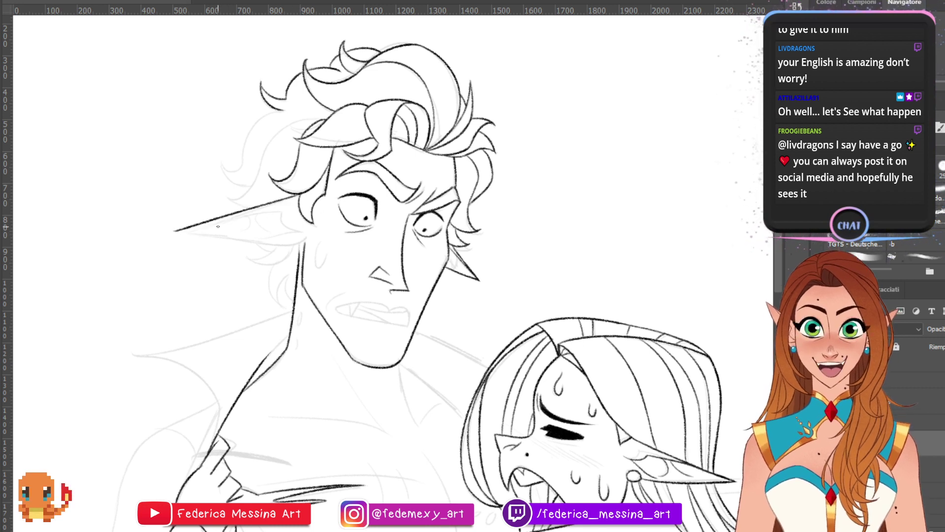
- Ink the near ear's lower edge from the pointed tip to the earlobe at the jaw
drag(176, 230, 248, 244)
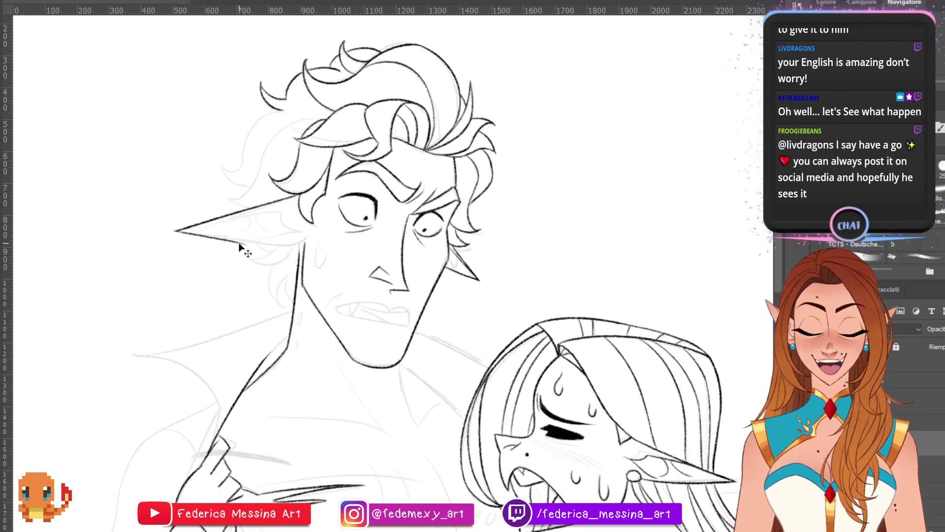
key(ctrl+z)
mouse_move(176, 231)
mouse_down()
mouse_move(261, 242)
mouse_move(301, 237)
mouse_up()
key(ctrl+z)
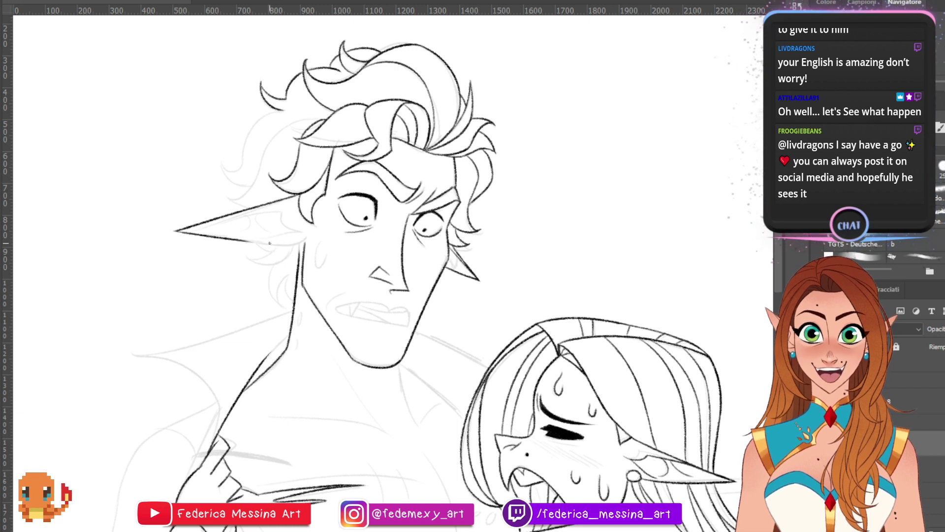
drag(245, 243, 306, 236)
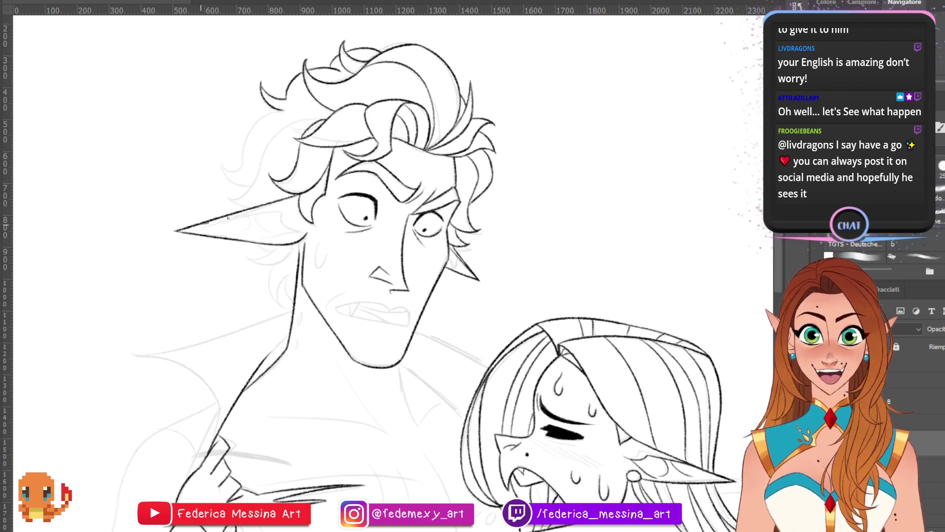
key(ctrl+z)
- Ink the near ear's inner folds and the sweat drop on the cheek
drag(208, 225, 284, 207)
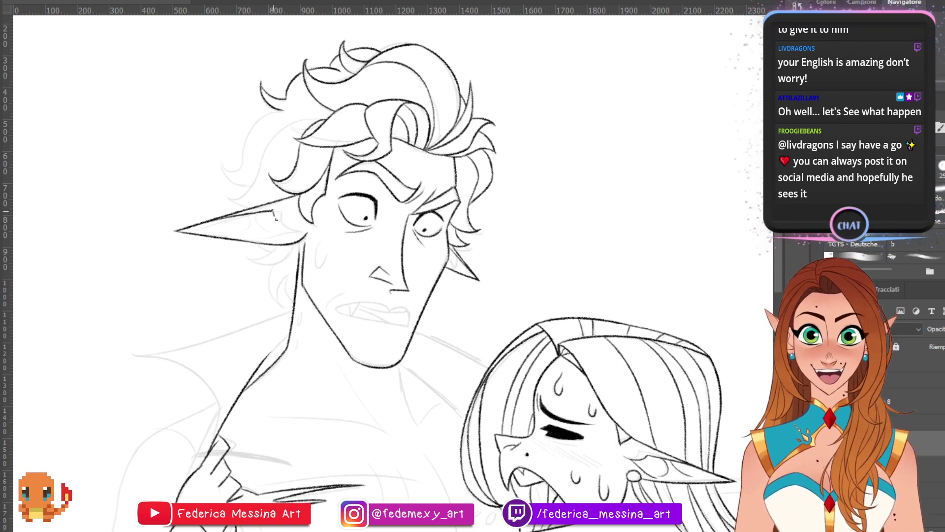
drag(277, 220, 301, 226)
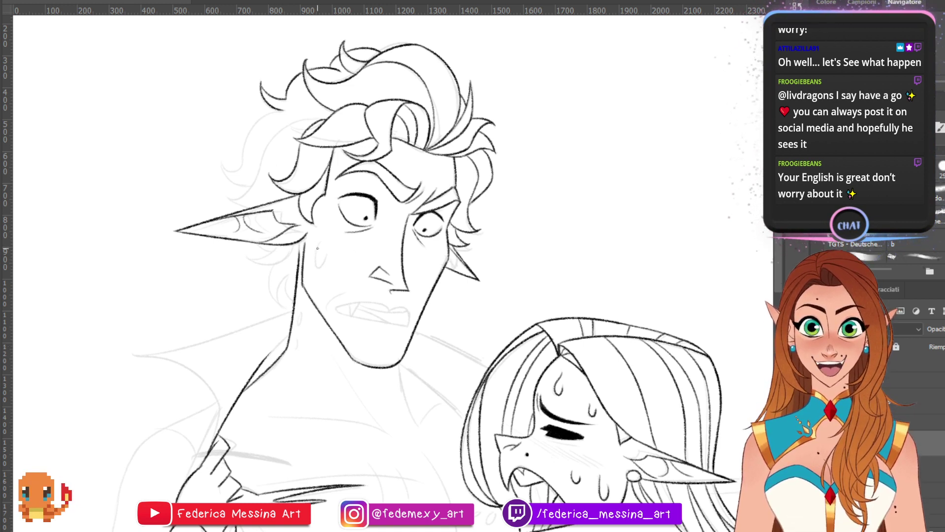
drag(317, 245, 325, 257)
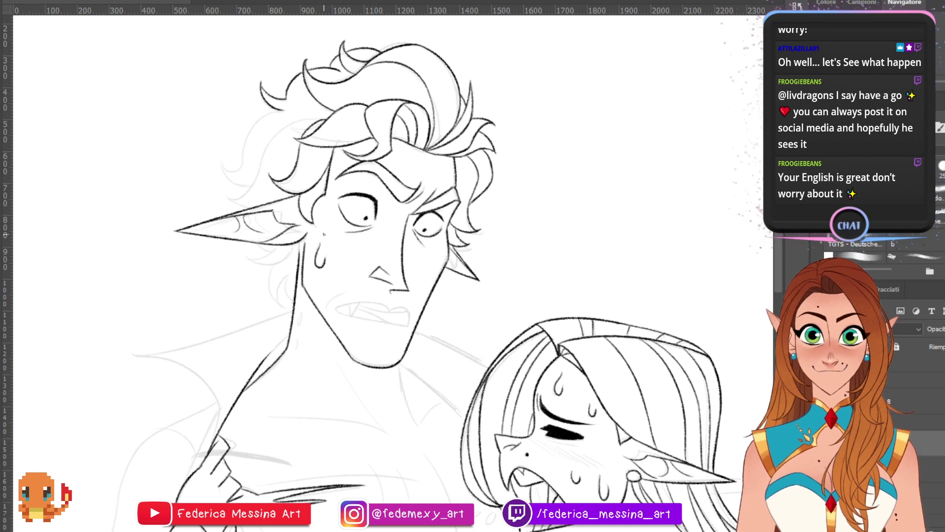
- Ink the hair lock above the near ear, starting with its curled tip and the edge rising from it
mouse_move(248, 208)
mouse_down()
mouse_move(229, 195)
mouse_move(245, 192)
mouse_up()
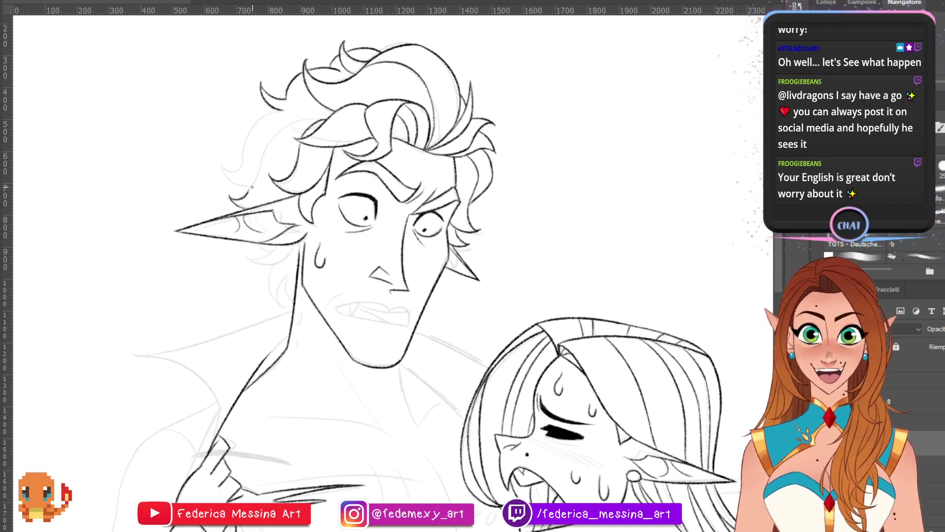
key(ctrl+z)
mouse_move(229, 195)
mouse_down()
mouse_move(262, 171)
mouse_move(271, 140)
mouse_up()
key(ctrl+z)
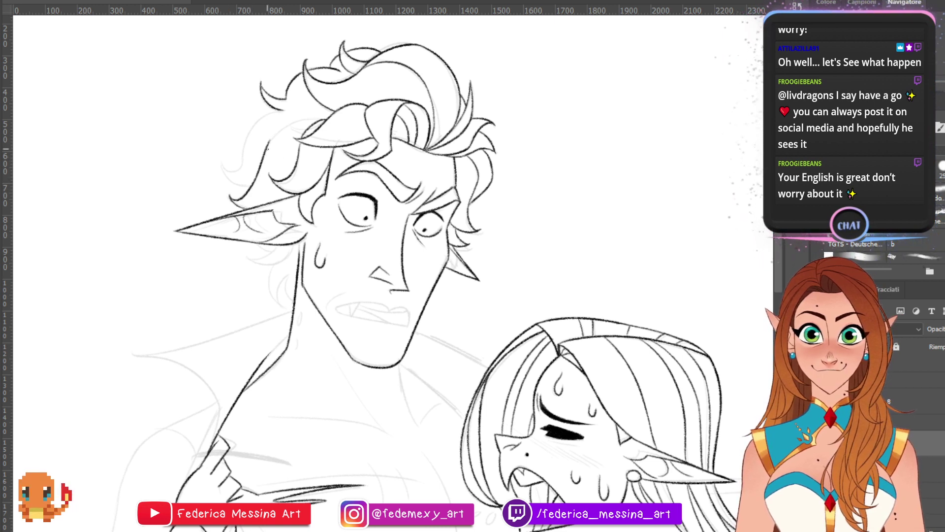
- Ink the upper curve of the lock above the near ear, sweeping it up into the fringe
key(ctrl+z)
mouse_move(249, 190)
mouse_down()
mouse_move(266, 151)
mouse_move(298, 122)
mouse_up()
key(ctrl+z)
key(ctrl+z)
drag(262, 158, 312, 119)
key(ctrl+z)
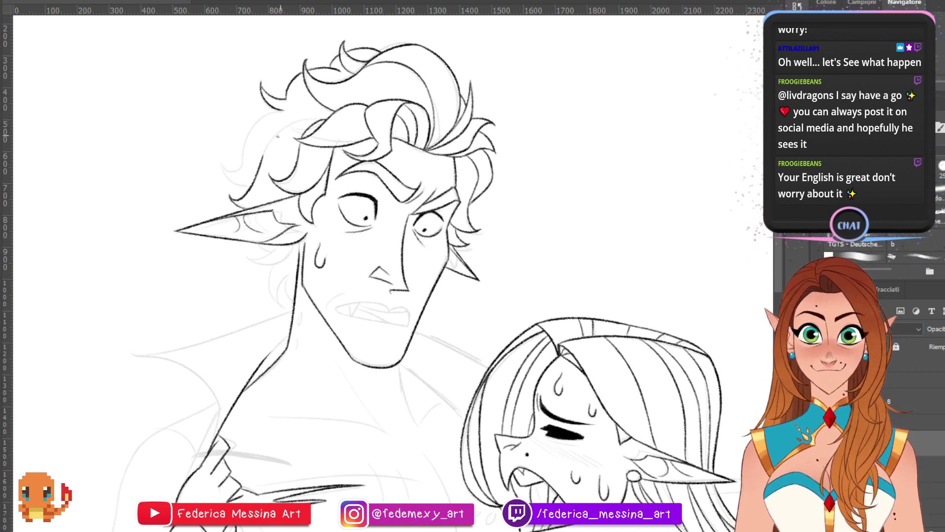
drag(261, 162, 313, 118)
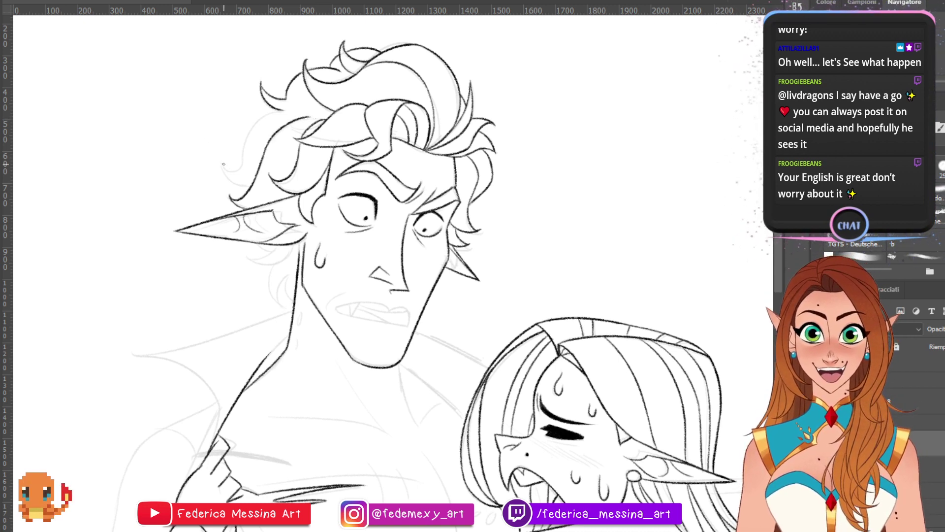
- Ink the large outer lock at the back of the head, with its curled tip above the near ear
mouse_move(223, 164)
mouse_down()
mouse_move(267, 115)
mouse_move(278, 113)
mouse_move(266, 113)
mouse_move(295, 110)
mouse_up()
key(ctrl+z)
mouse_move(222, 164)
mouse_down()
mouse_move(230, 182)
mouse_move(252, 185)
mouse_move(240, 207)
mouse_up()
key(ctrl+z)
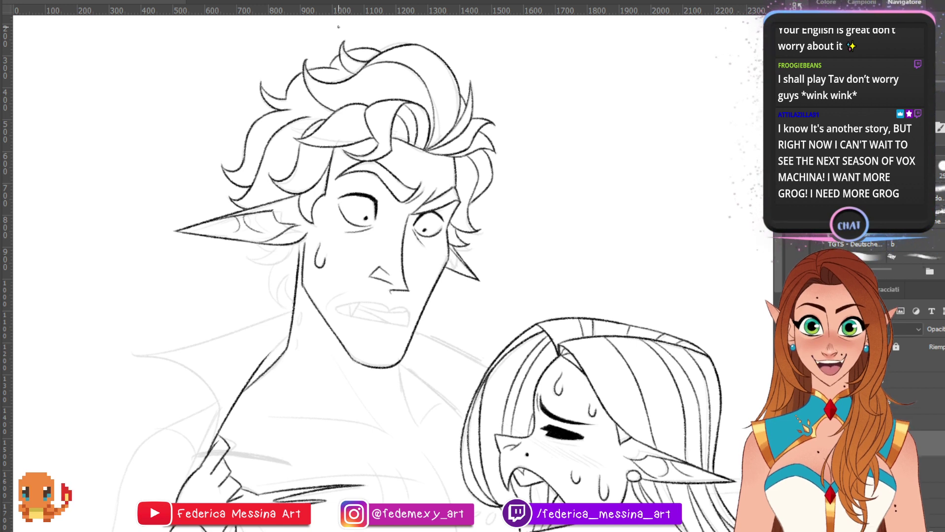
- Ink the small pointed hair tufts peeking out beneath the near ear
key(ctrl+z)
mouse_move(257, 244)
mouse_down()
mouse_move(277, 250)
mouse_move(249, 257)
mouse_move(278, 252)
mouse_move(249, 261)
mouse_up()
key(ctrl+z)
key(ctrl+z)
key(ctrl+z)
key(ctrl+z)
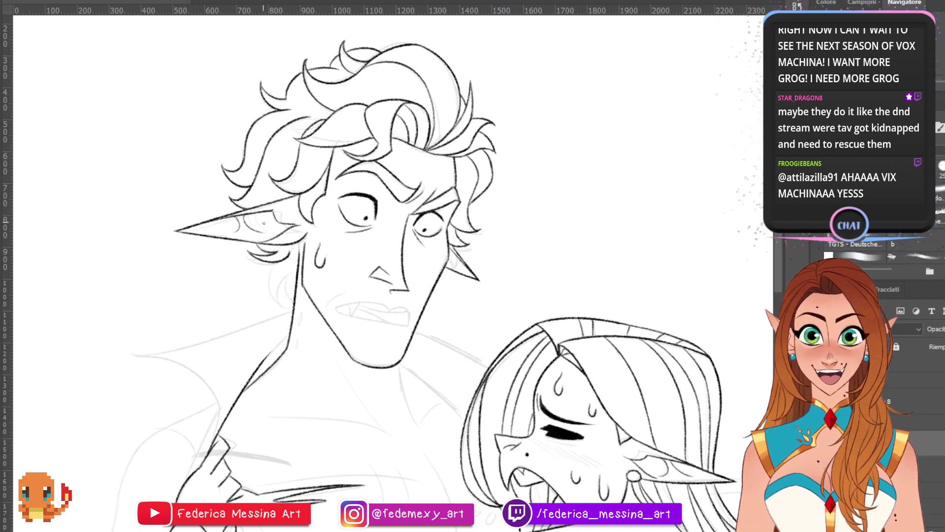
- Ink the curled nape locks below the near ear, against the back of the neck
mouse_move(273, 263)
mouse_down()
mouse_move(282, 295)
mouse_move(272, 283)
mouse_move(283, 294)
mouse_move(289, 271)
mouse_move(294, 291)
mouse_up()
key(ctrl+z)
key(ctrl+z)
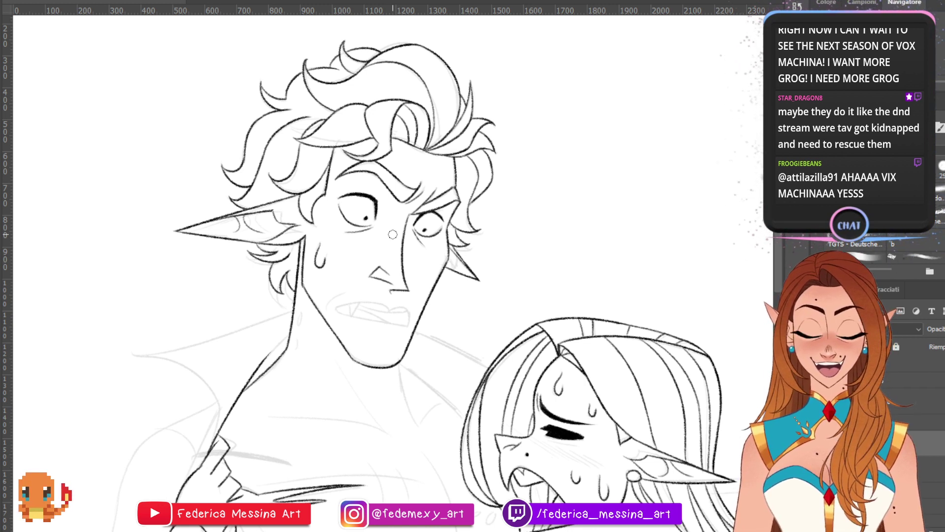
- Ink the upper lip line of the grimacing mouth, turning it down at the far corner
drag(387, 309, 334, 309)
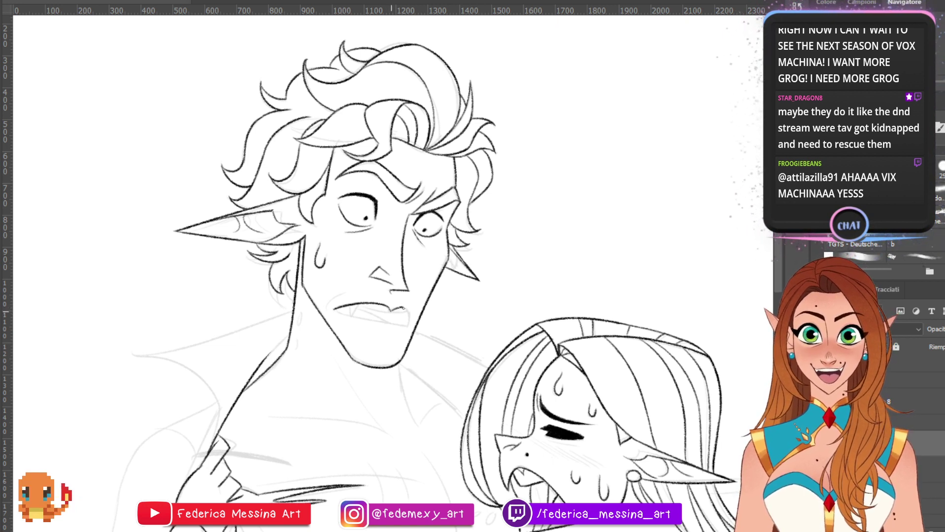
key(ctrl+z)
mouse_move(392, 311)
mouse_down()
mouse_move(402, 308)
mouse_move(409, 323)
mouse_up()
key(ctrl+z)
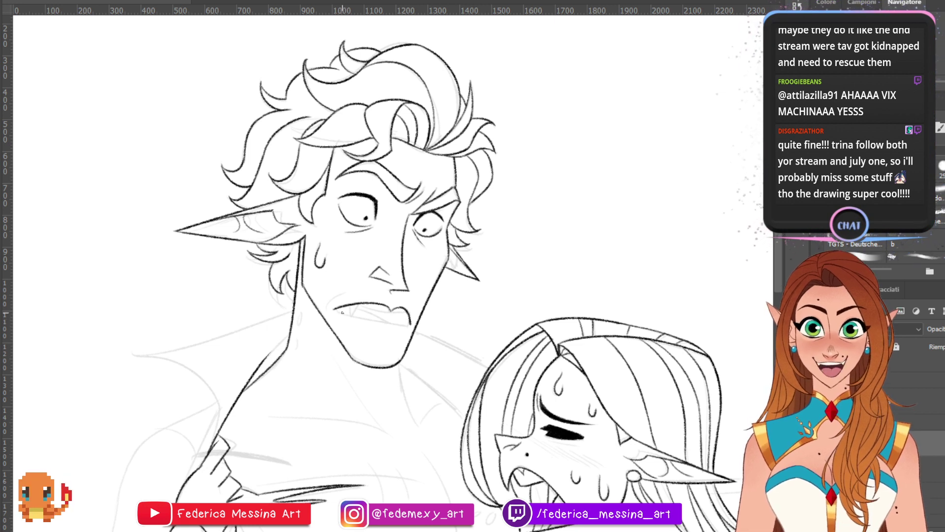
- Redraw the upper lip line of the male elf's grimacing mouth and close it with the lower lip line
key(ctrl+z)
drag(336, 310, 397, 323)
key(ctrl+z)
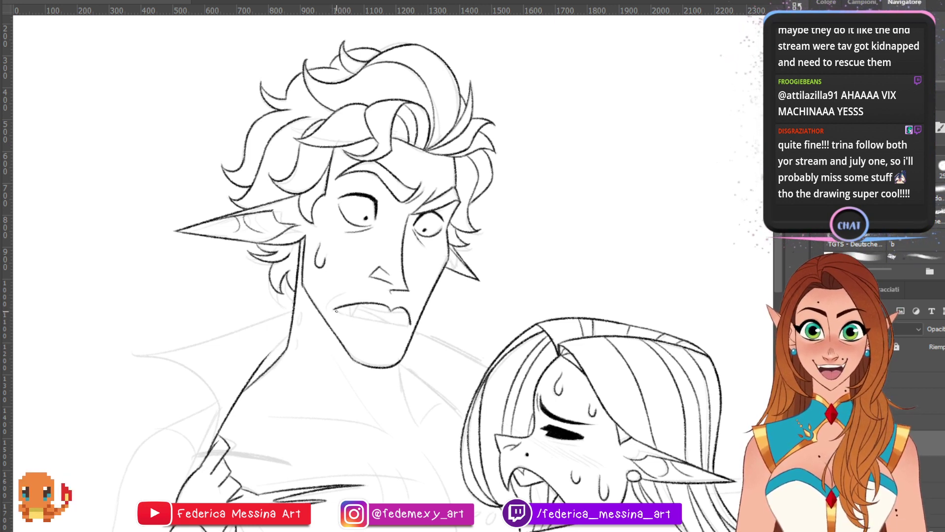
drag(335, 310, 411, 326)
key(ctrl+z)
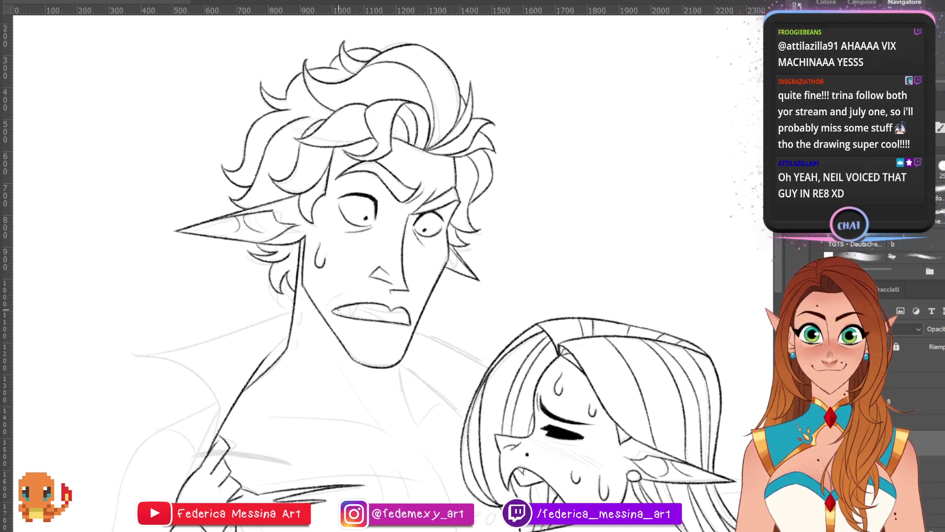
- Ink the crease at the near corner of the male elf's mouth and a pointed fang inside it
mouse_move(328, 312)
mouse_down()
mouse_move(339, 296)
mouse_move(334, 302)
mouse_up()
key(ctrl+z)
key(ctrl+z)
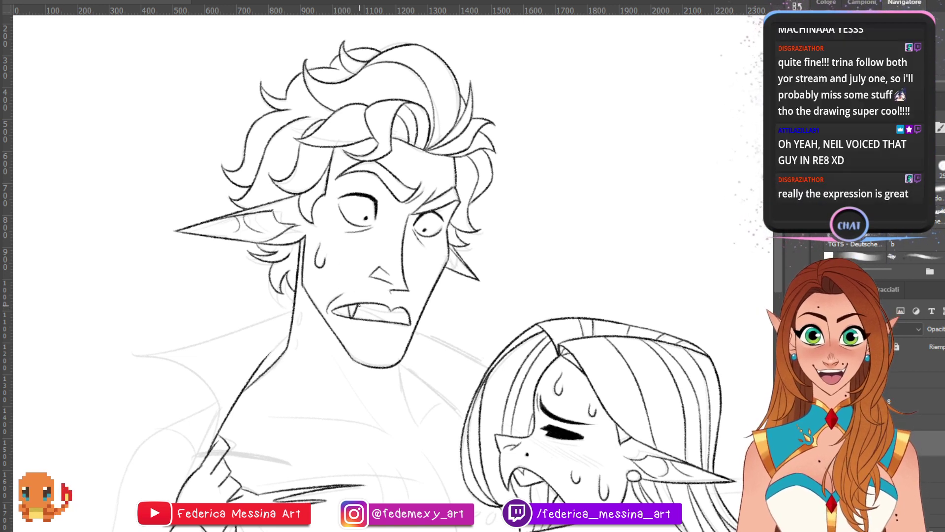
drag(347, 306, 357, 304)
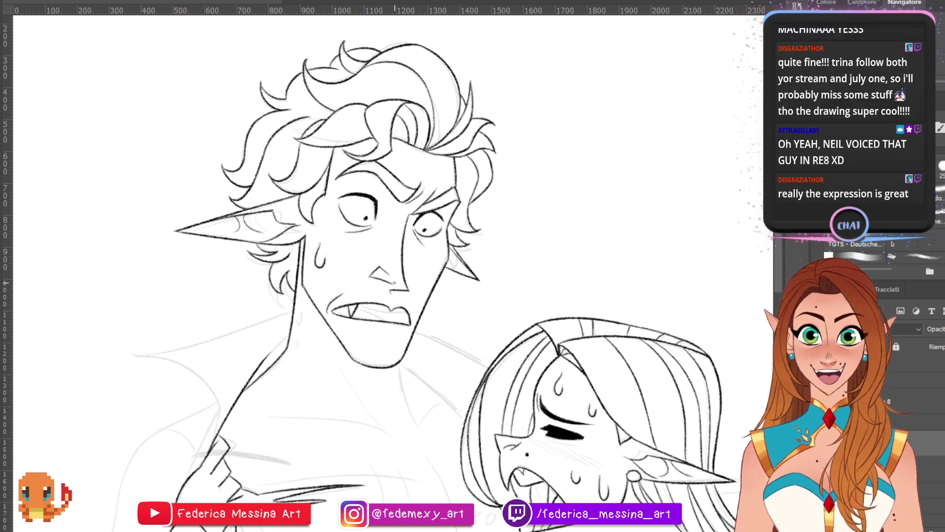
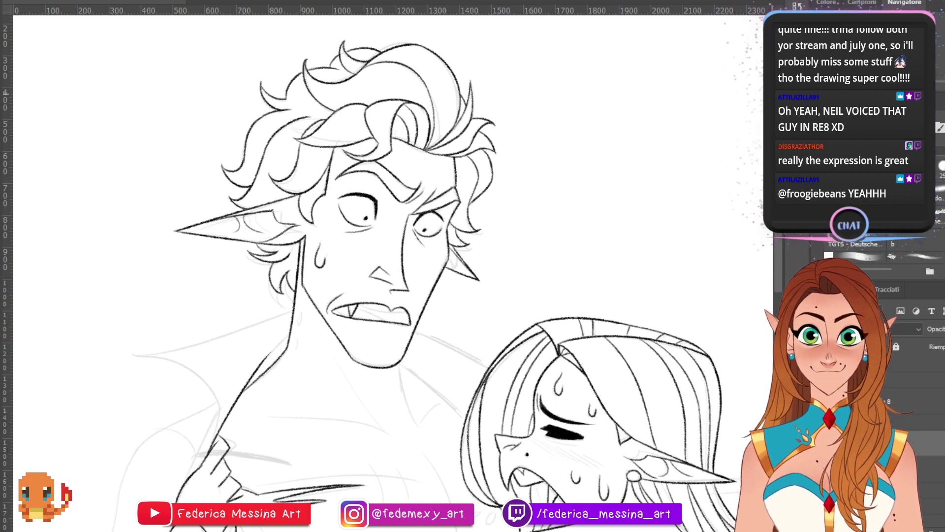
scroll(374, 273, down, 5)
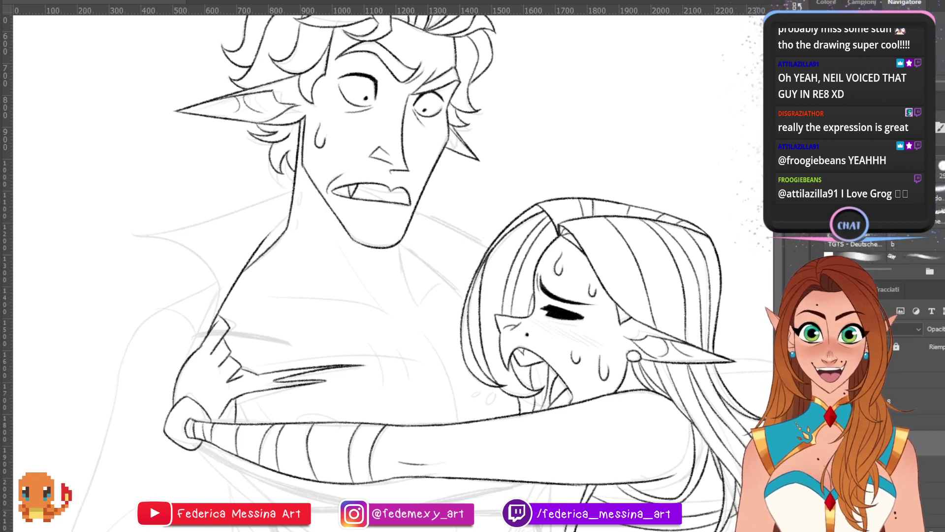
scroll(393, 273, up, 4)
scroll(393, 273, down, 5)
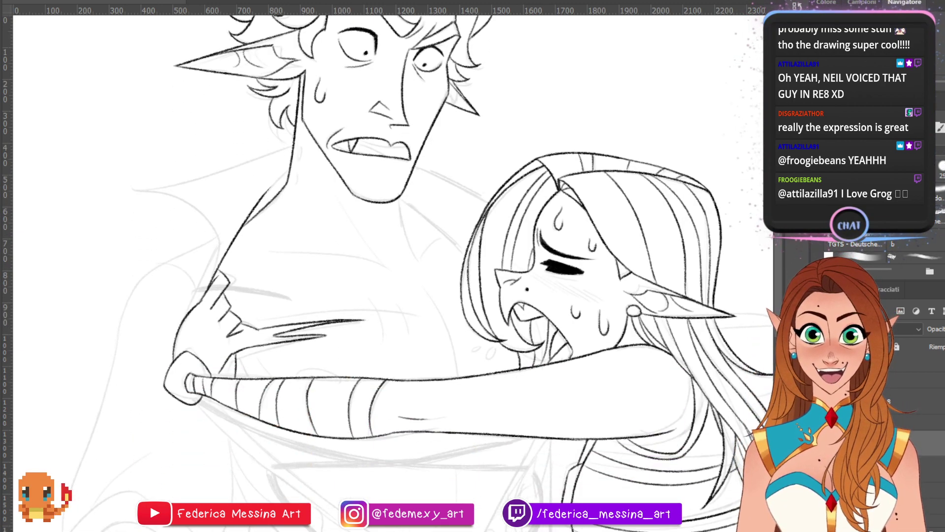
scroll(424, 275, down, 2)
scroll(423, 276, up, 3)
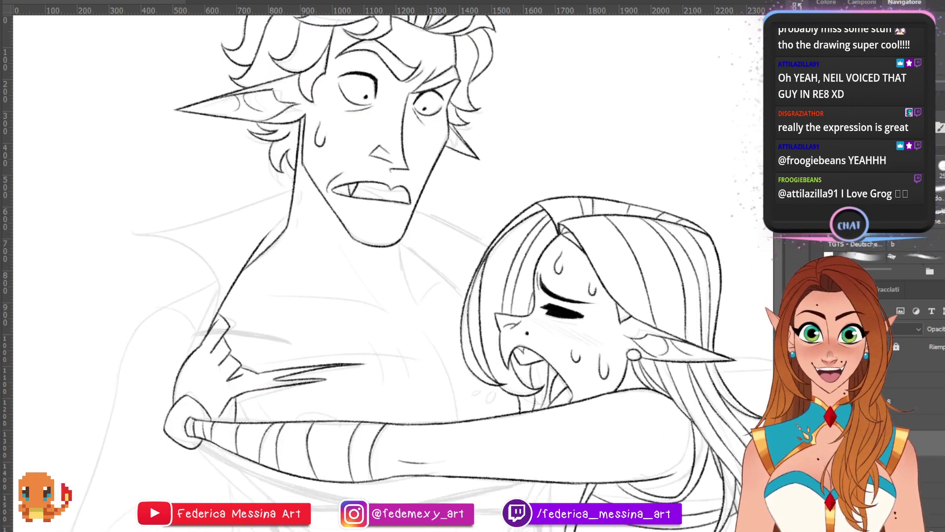
scroll(423, 275, up, 3)
scroll(423, 276, down, 4)
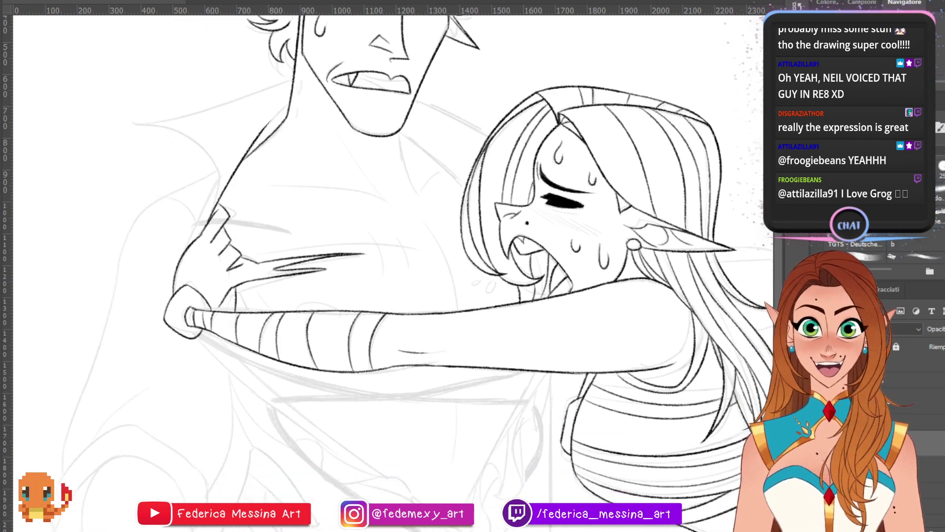
scroll(424, 275, up, 2)
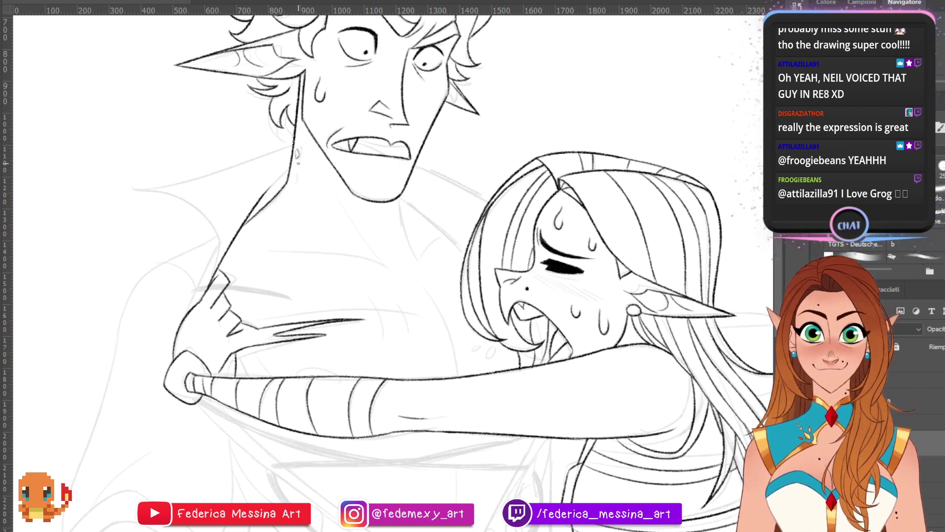
- Ink the sweat drop on the male elf's neck, the diagonal neck muscle line and the near collarbone meeting it
drag(293, 178, 386, 268)
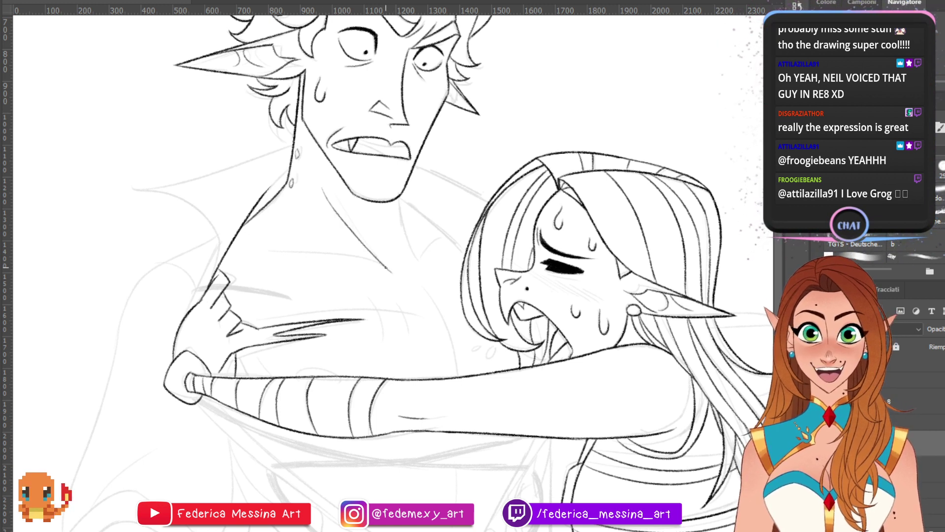
drag(274, 251, 384, 267)
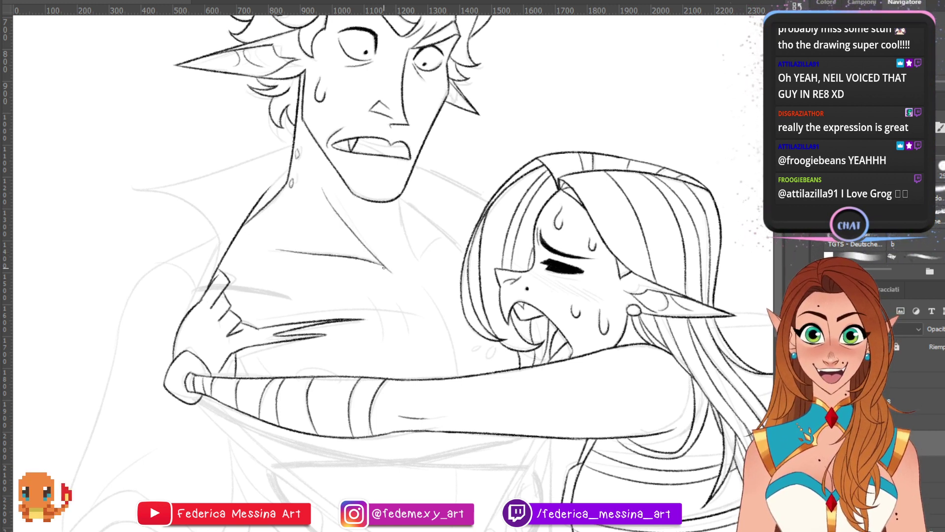
key(ctrl+z)
mouse_move(272, 254)
mouse_down()
mouse_move(376, 259)
mouse_move(308, 254)
mouse_move(393, 273)
mouse_up()
key(ctrl+z)
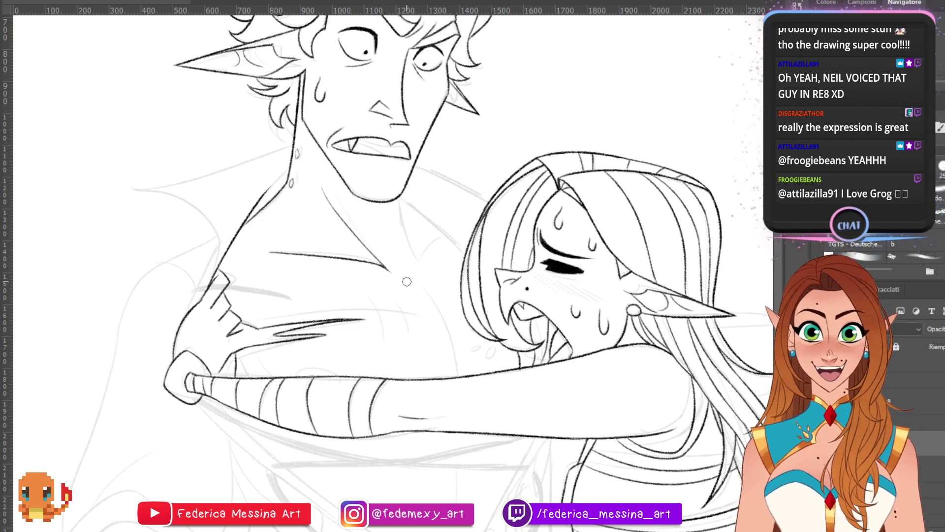
- Ink the far side of the neck from the jaw down to the throat and the short far collarbone line
drag(399, 198, 421, 267)
key(ctrl+z)
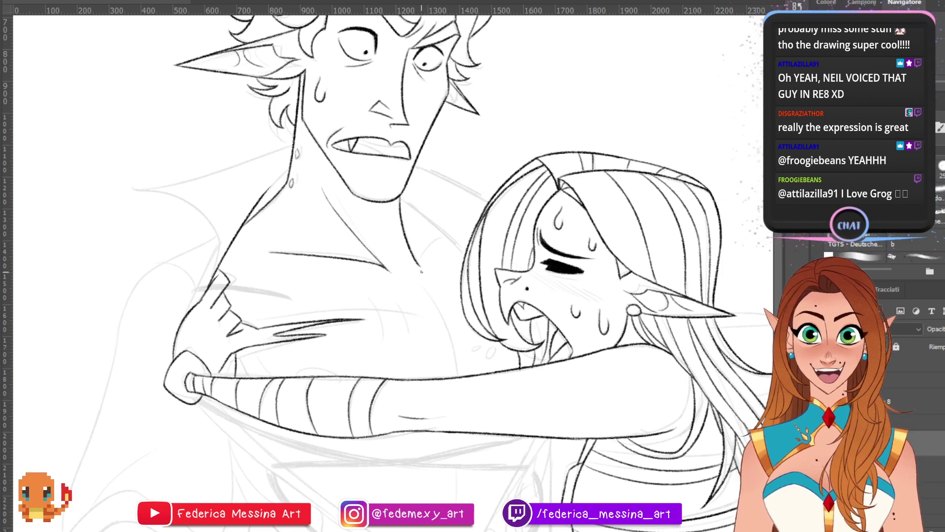
drag(420, 270, 454, 240)
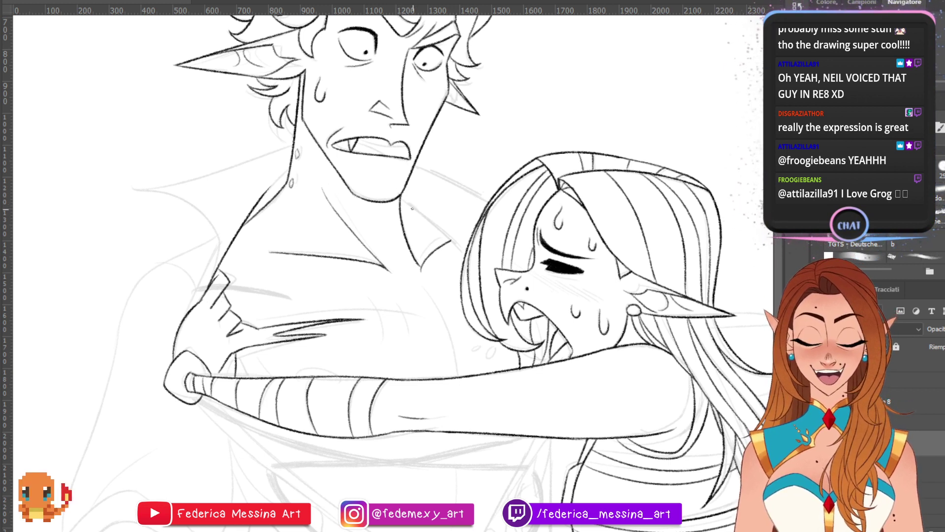
- Ink the far shoulder slope and the collar edge behind it, both running from the jaw toward the girl's hair
mouse_move(401, 198)
mouse_down()
mouse_move(464, 249)
mouse_move(434, 228)
mouse_move(463, 251)
mouse_up()
key(ctrl+z)
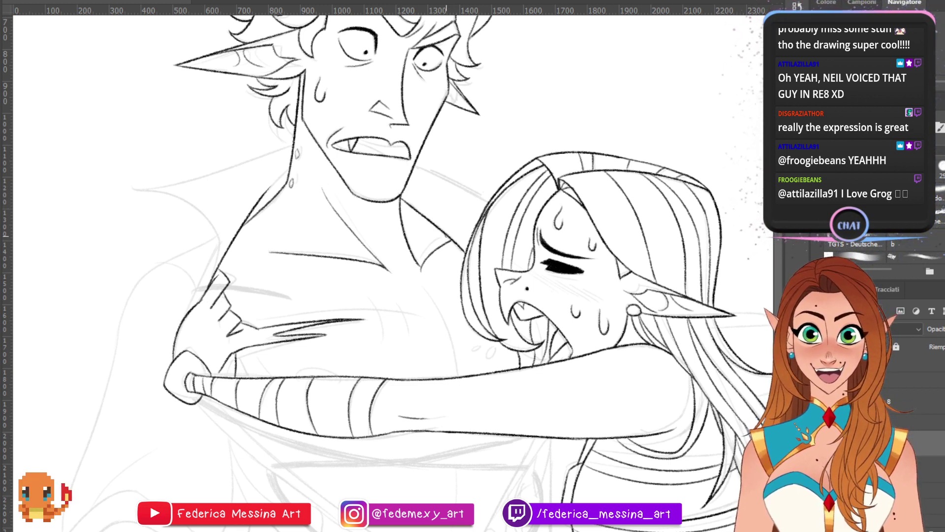
drag(417, 165, 485, 203)
key(ctrl+z)
drag(417, 164, 489, 201)
key(ctrl+z)
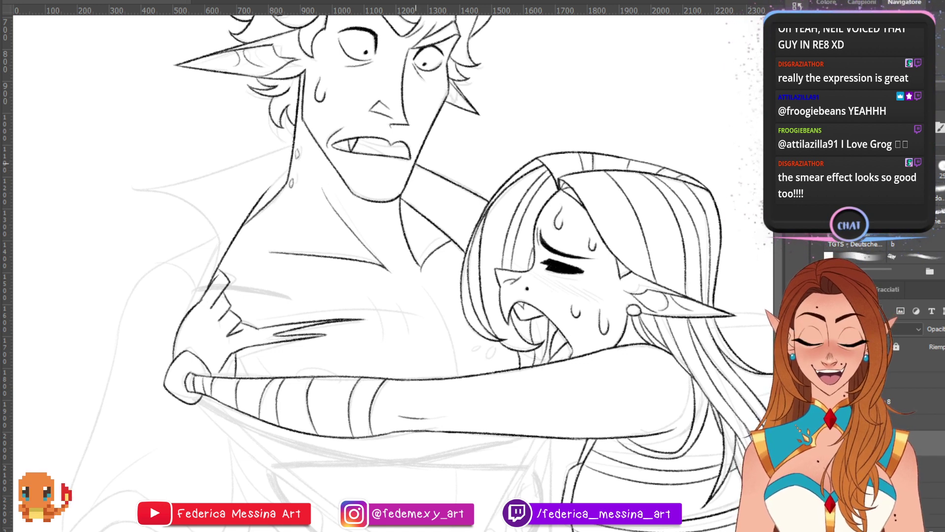
- Ink the inner edge of the near open collar, curving from its pointed tip down to the gripped cloth
mouse_move(213, 279)
mouse_down()
mouse_move(197, 217)
mouse_move(129, 191)
mouse_move(186, 202)
mouse_up()
key(ctrl+z)
key(ctrl+z)
mouse_move(132, 188)
mouse_down()
mouse_move(186, 203)
mouse_move(176, 198)
mouse_move(218, 238)
mouse_up()
key(ctrl+z)
key(ctrl+z)
mouse_move(132, 188)
mouse_down()
mouse_move(185, 200)
mouse_move(217, 238)
mouse_up()
key(ctrl+z)
key(ctrl+z)
key(ctrl+z)
mouse_move(180, 198)
mouse_down()
mouse_move(220, 249)
mouse_move(214, 234)
mouse_move(211, 279)
mouse_up()
key(ctrl+z)
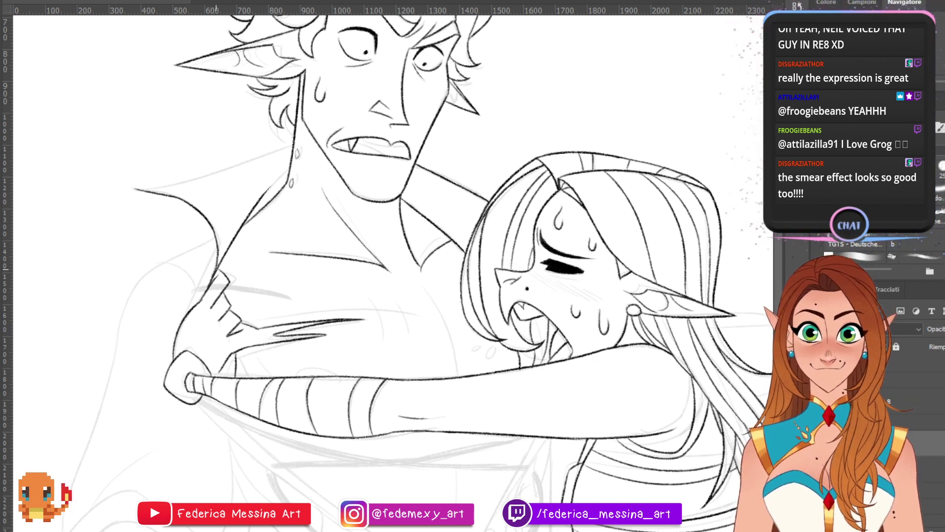
- Ink the upper edge of the near collar from its pointed tip to the back of the neck
drag(139, 189, 243, 160)
key(ctrl+z)
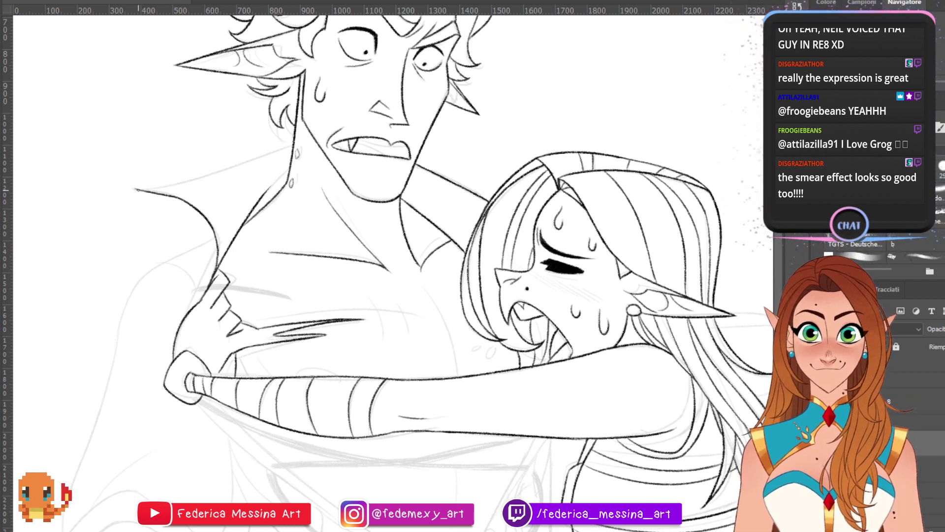
mouse_move(136, 189)
mouse_down()
mouse_move(272, 155)
mouse_move(234, 168)
mouse_up()
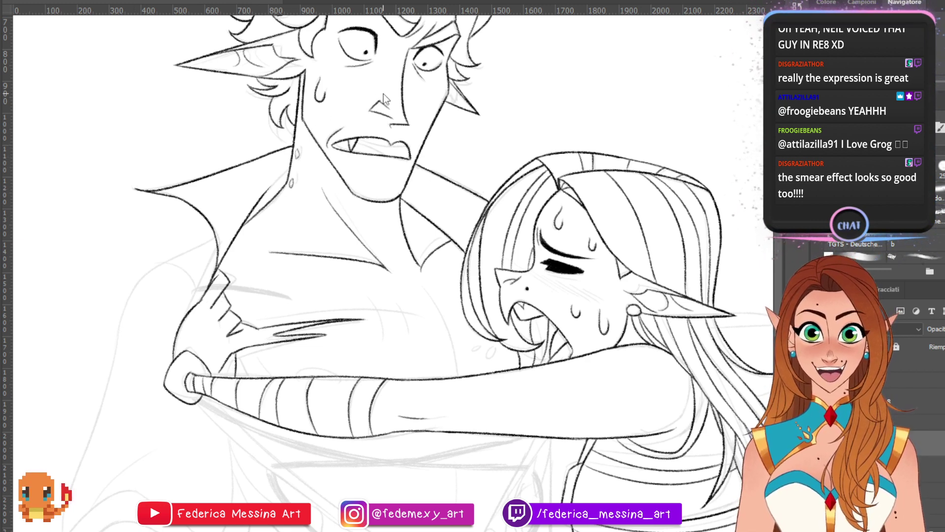
- Ink the curved centre line of the male elf's chest from below the throat down to the girl's forearm
scroll(382, 92, up, 5)
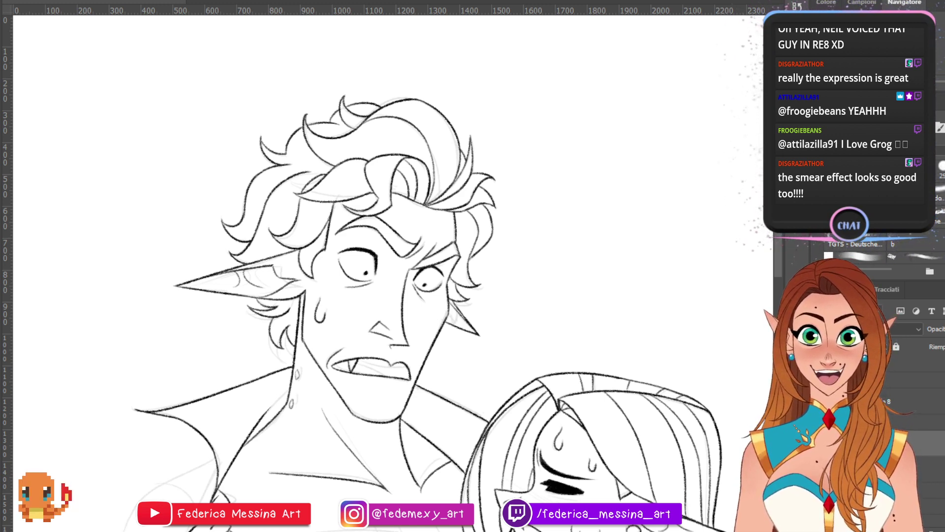
scroll(384, 270, down, 5)
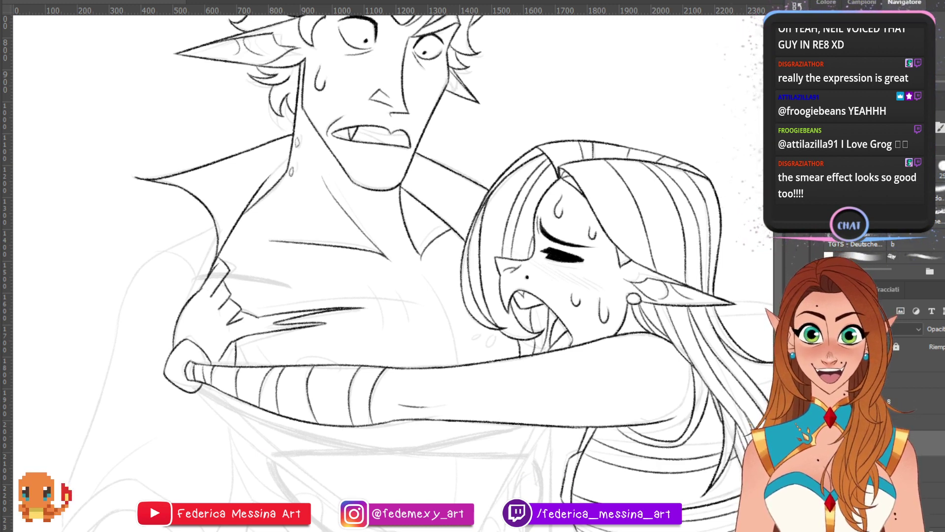
scroll(392, 273, down, 5)
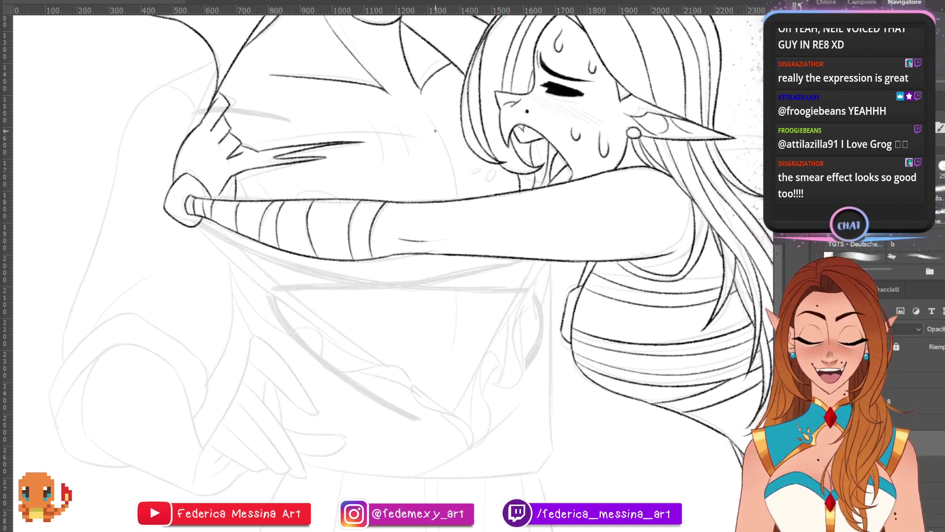
key(ctrl+z)
drag(426, 115, 460, 194)
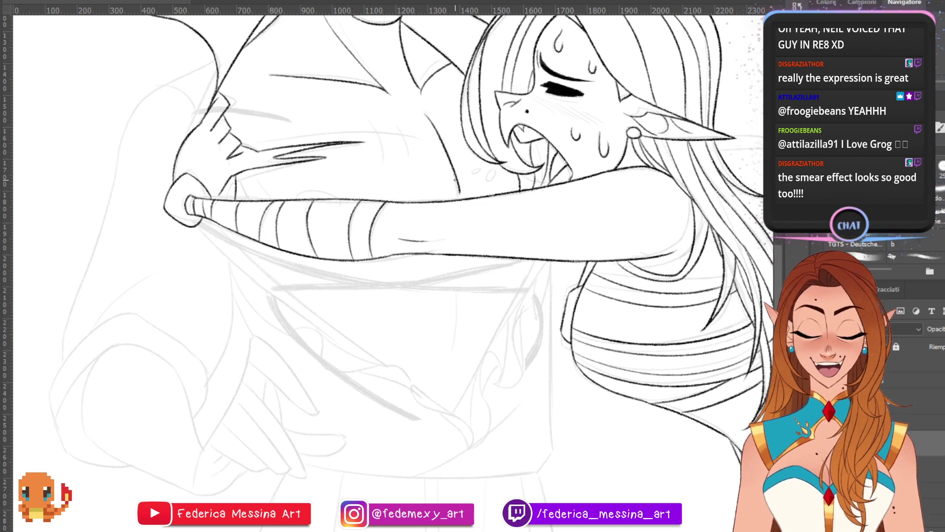
key(ctrl+z)
drag(424, 112, 462, 207)
key(ctrl+z)
key(ctrl+z)
drag(425, 113, 461, 217)
key(ctrl+z)
key(ctrl+z)
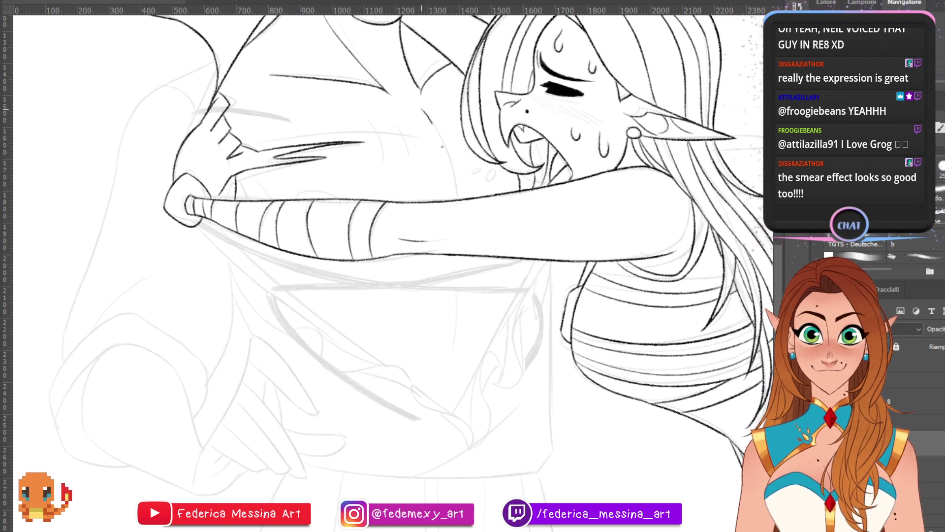
key(ctrl+z)
drag(423, 110, 456, 204)
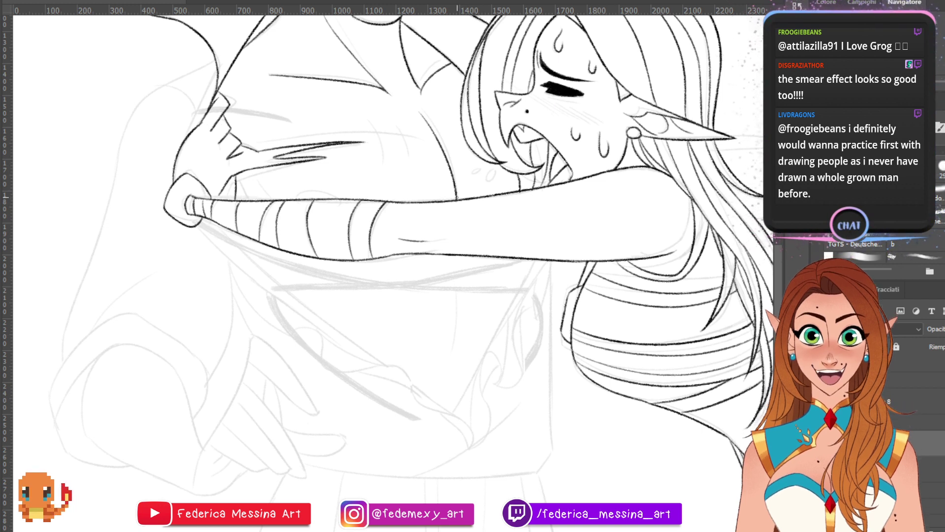
- Ink the small arc peeking above the girl's banded forearm and the short chest contour beside it
drag(299, 199, 333, 197)
key(ctrl+z)
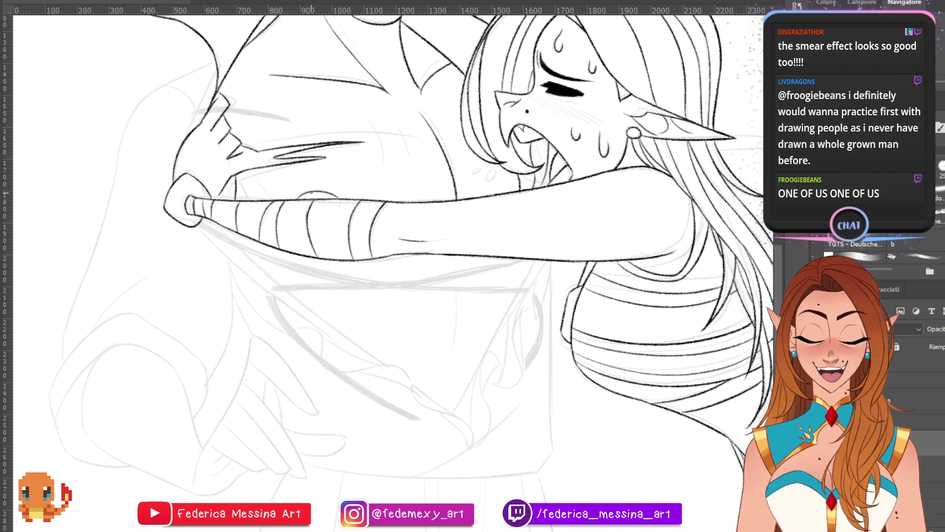
drag(271, 199, 256, 173)
key(ctrl+z)
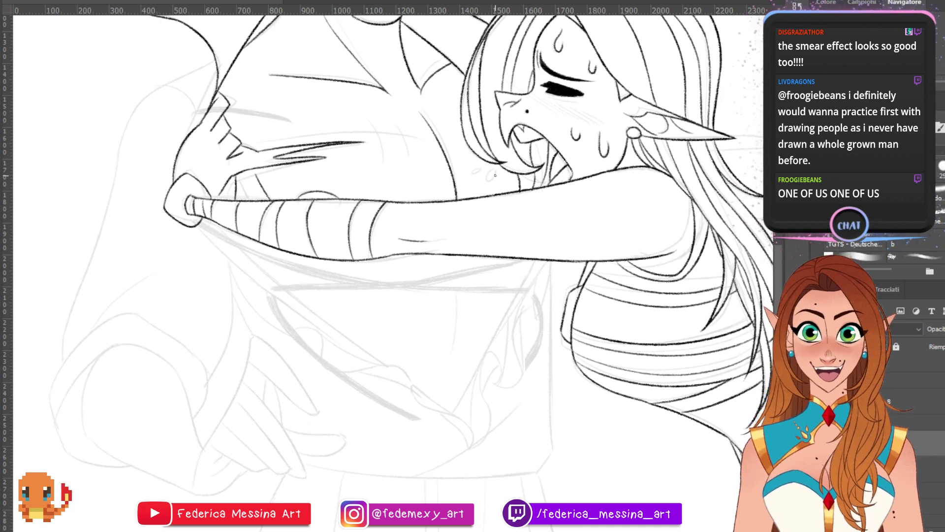
- Ink the two small spit droplets in front of the girl's open mouth
mouse_move(495, 173)
mouse_down()
mouse_move(486, 181)
mouse_move(495, 170)
mouse_up()
key(ctrl+z)
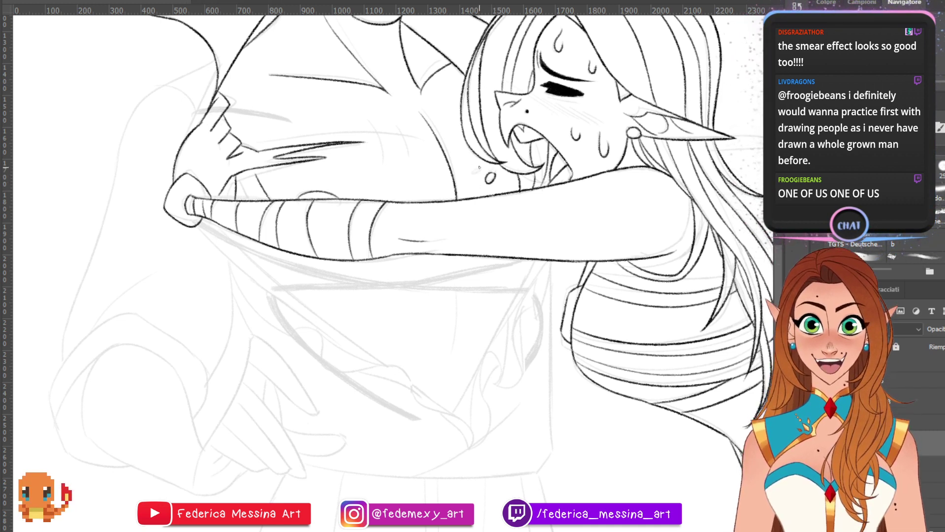
drag(479, 167, 481, 168)
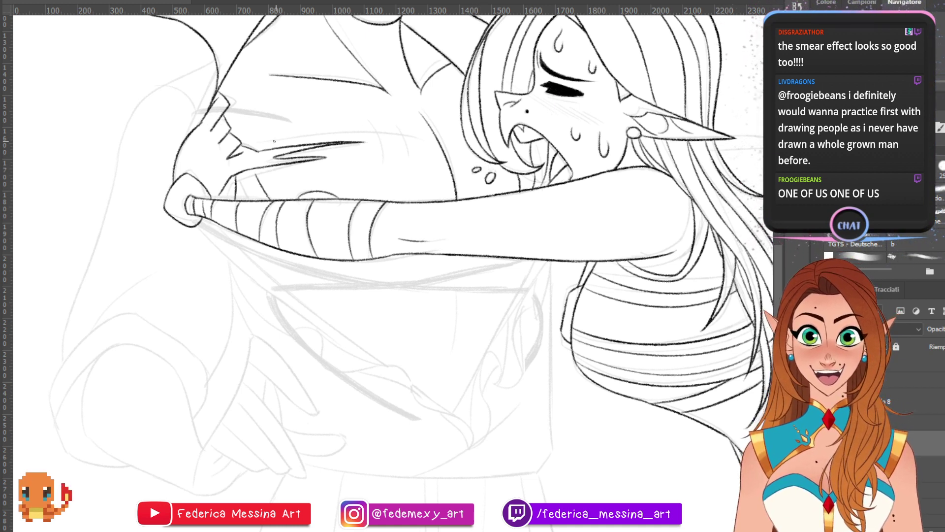
- Try to ink the long curved chest line just above the pointed smear strokes, reaching toward the chest's centre line
drag(256, 146, 418, 136)
key(ctrl+z)
drag(268, 142, 419, 137)
key(ctrl+z)
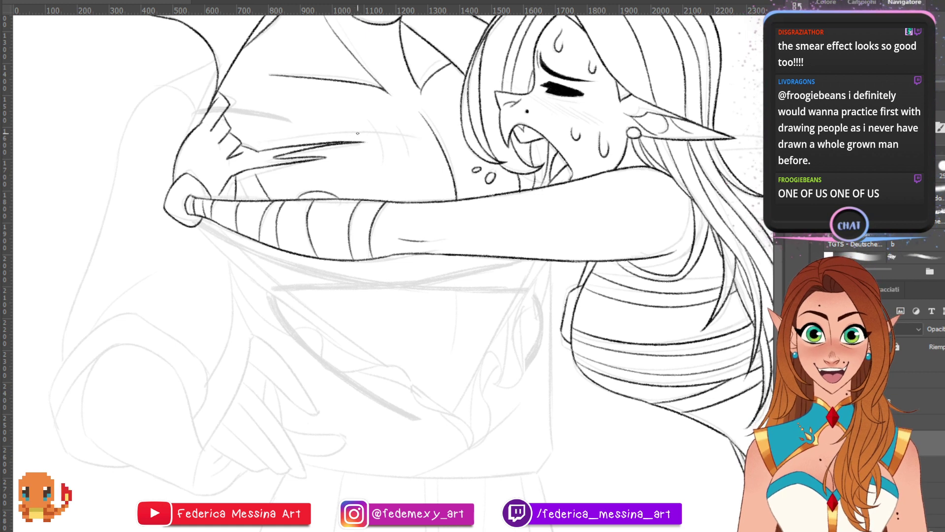
drag(261, 144, 427, 134)
key(ctrl+z)
drag(264, 143, 427, 134)
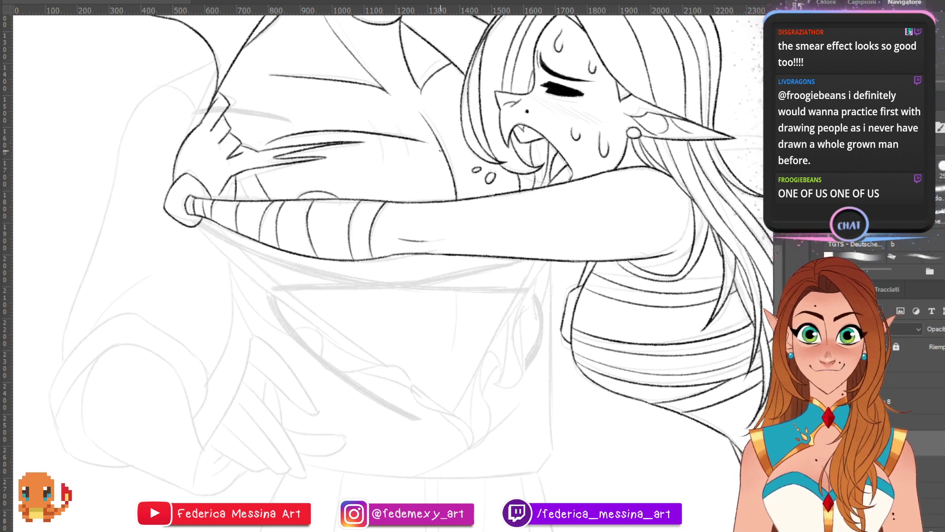
key(ctrl+z)
drag(275, 142, 426, 134)
key(ctrl+z)
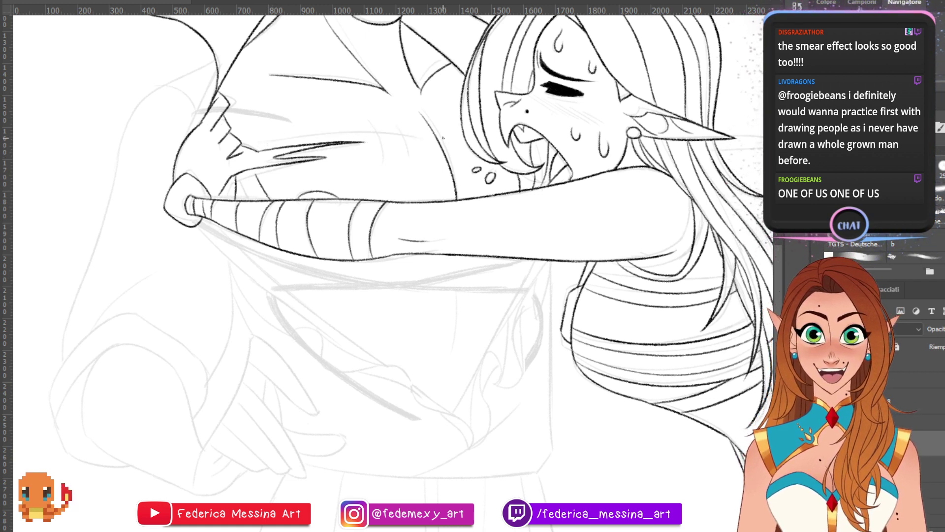
- Ink the long curved chest line above the pointed smear strokes and the three short curved marks crossing its inner end
drag(435, 77, 232, 346)
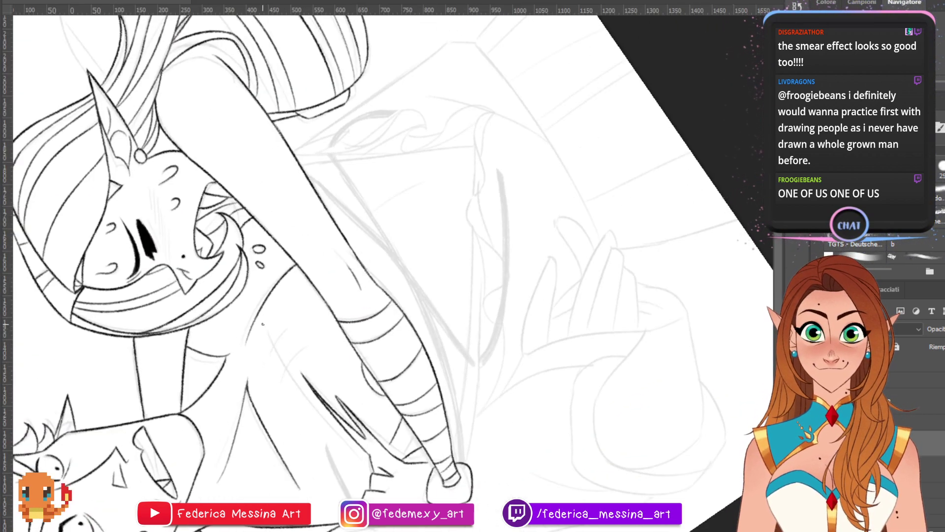
mouse_move(310, 343)
mouse_down()
mouse_move(279, 386)
mouse_move(308, 342)
mouse_move(269, 361)
mouse_move(291, 327)
mouse_up()
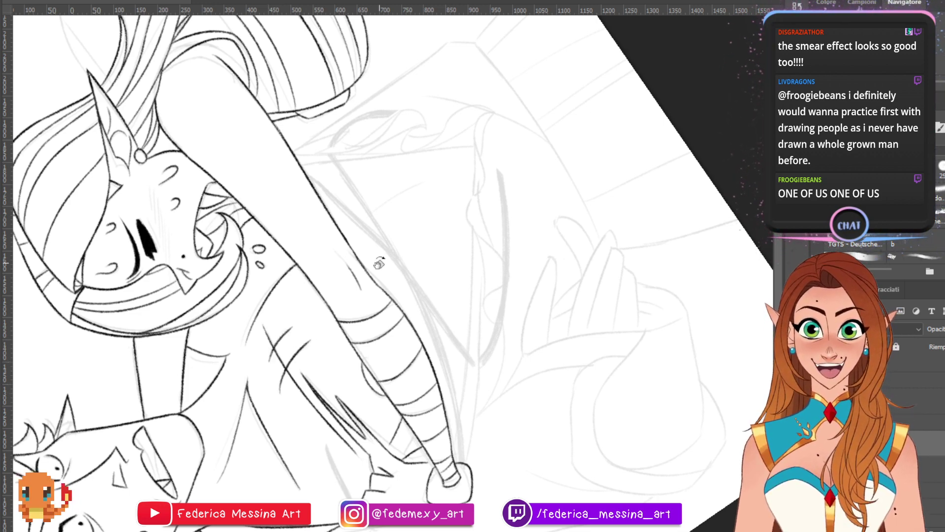
key(r)
mouse_move(379, 263)
mouse_down()
mouse_move(589, 328)
mouse_move(415, 447)
mouse_move(379, 455)
mouse_up()
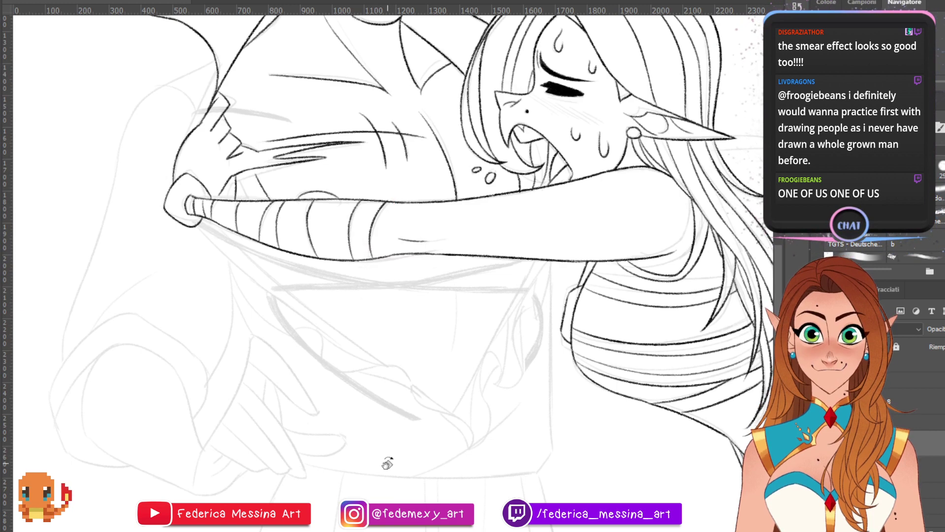
scroll(407, 429, up, 3)
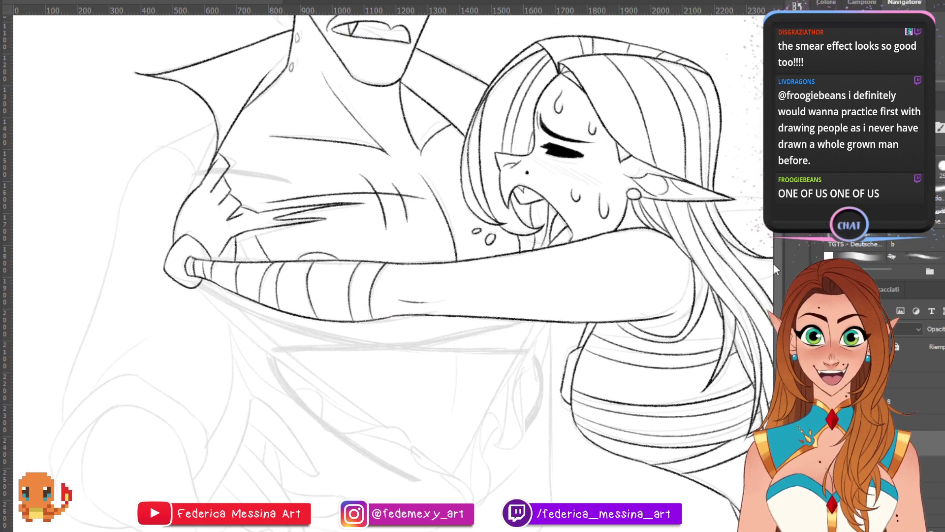
scroll(768, 252, down, 3)
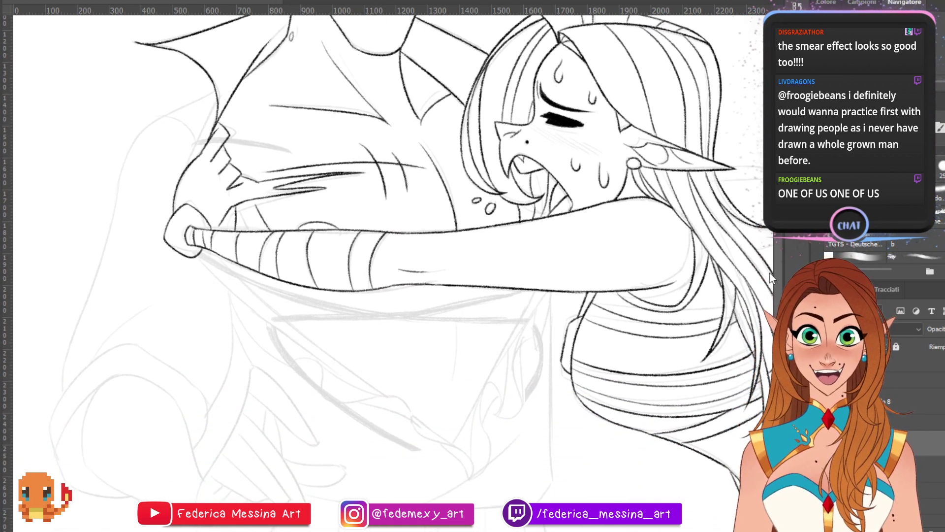
- Ink the outer contour of the male elf's loose sleeve from the cuff's upper edge up toward the shoulder, redoing the first stroke
scroll(393, 266, left, 5)
scroll(393, 266, right, 1)
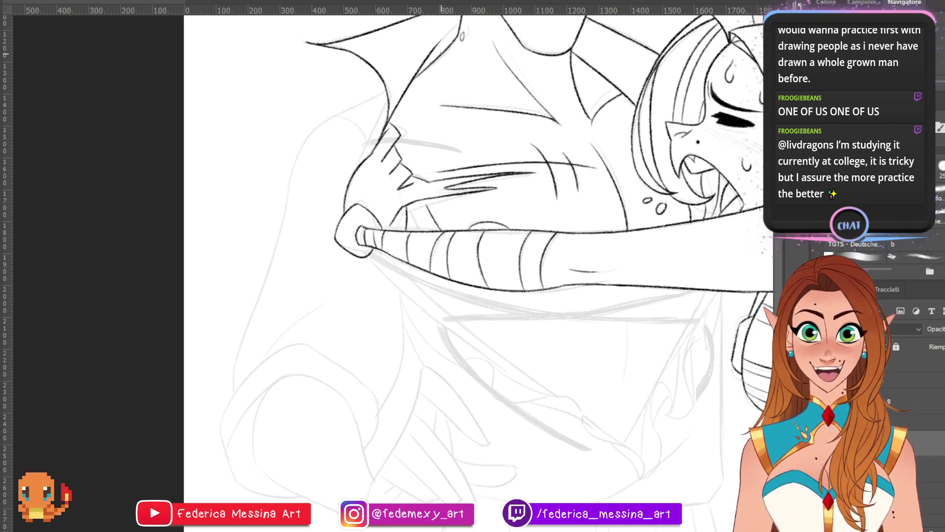
drag(234, 394, 294, 197)
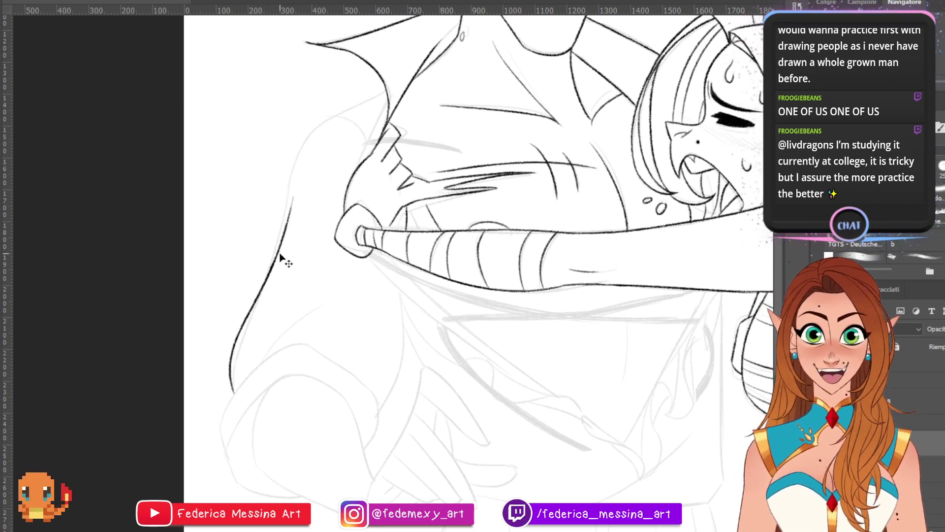
key(ctrl+z)
drag(233, 390, 299, 143)
drag(285, 189, 334, 117)
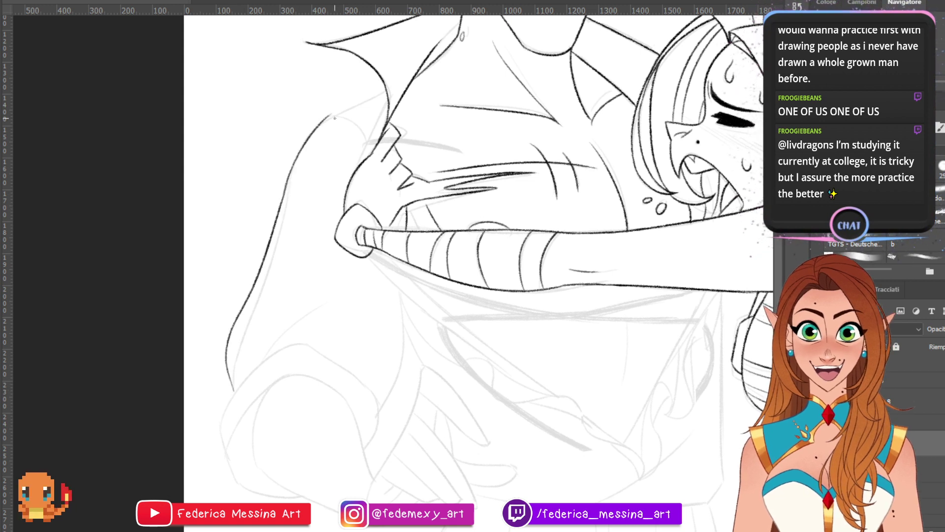
key(ctrl+z)
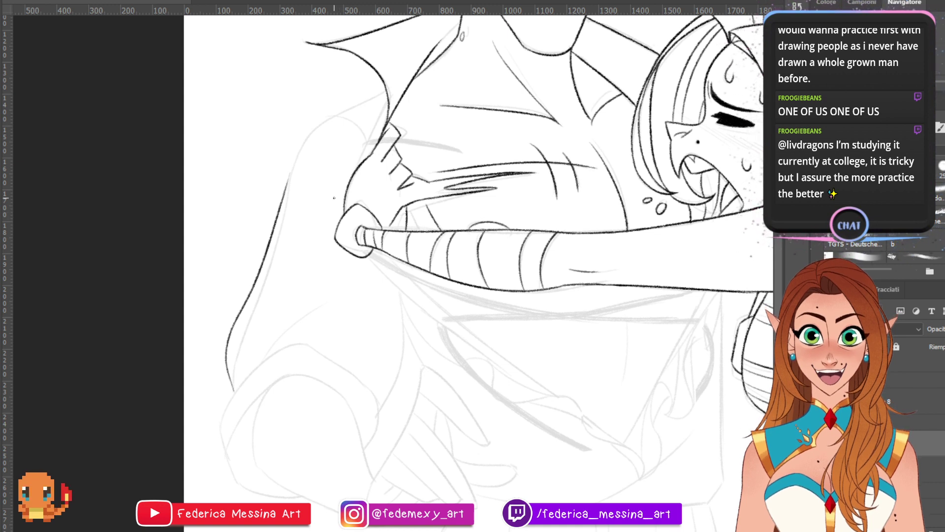
- Ink the sleeve's rounded top over to the girl's clutching hand and the short line joining it to the collar, and save the file
mouse_move(289, 181)
mouse_down()
mouse_move(337, 117)
mouse_move(380, 139)
mouse_up()
key(ctrl+z)
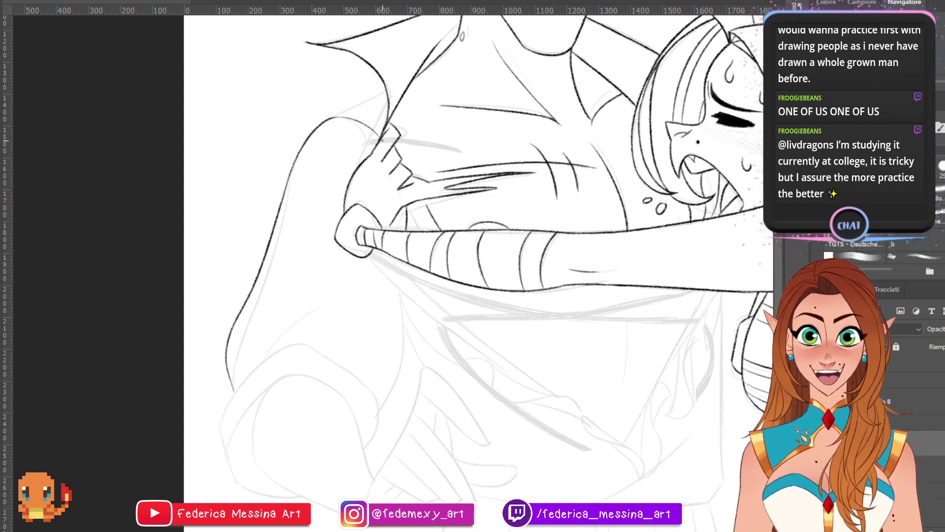
mouse_move(337, 116)
mouse_down()
mouse_move(391, 94)
mouse_move(399, 100)
mouse_move(385, 93)
mouse_up()
key(ctrl+z)
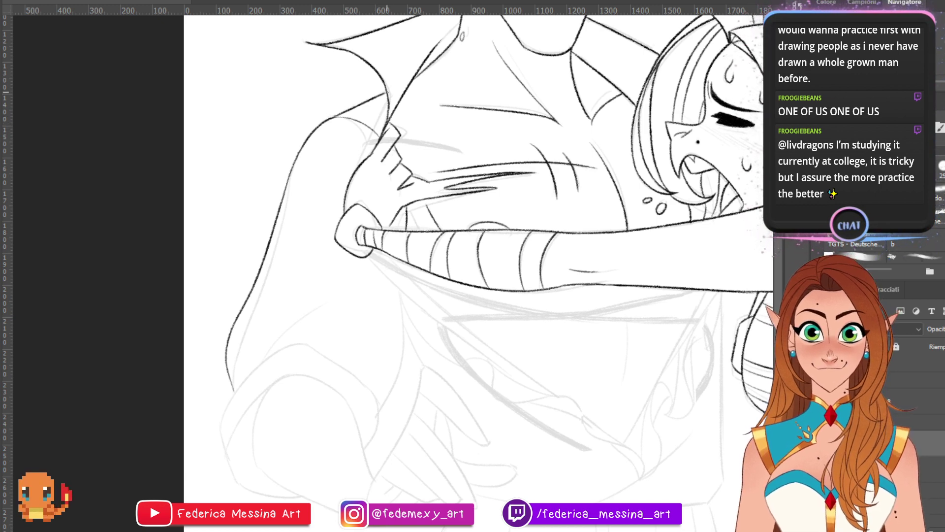
key(ctrl+z)
drag(335, 115, 388, 92)
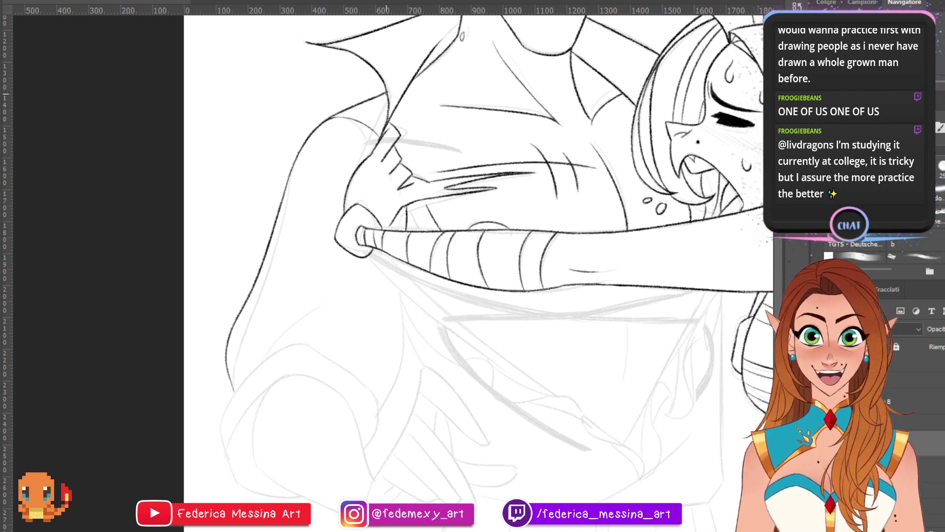
key(ctrl+s)
drag(443, 246, 272, 159)
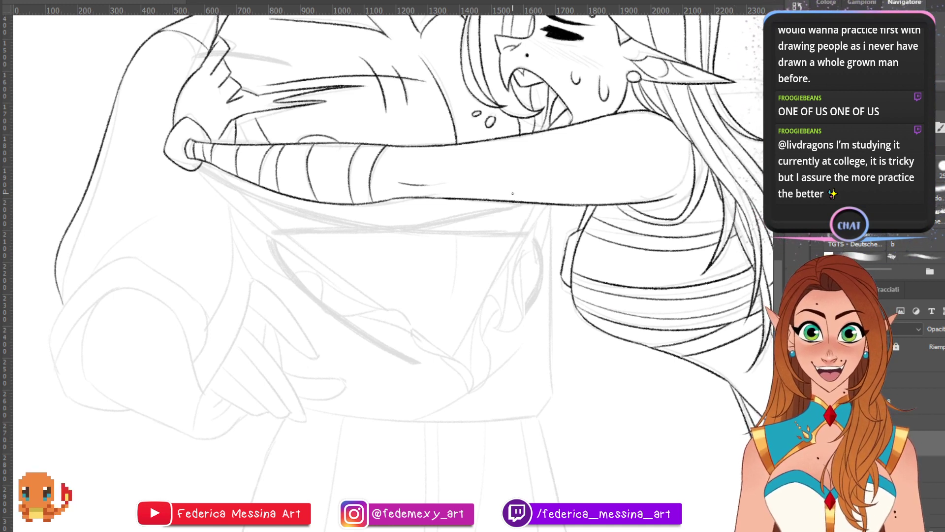
drag(462, 295, 594, 295)
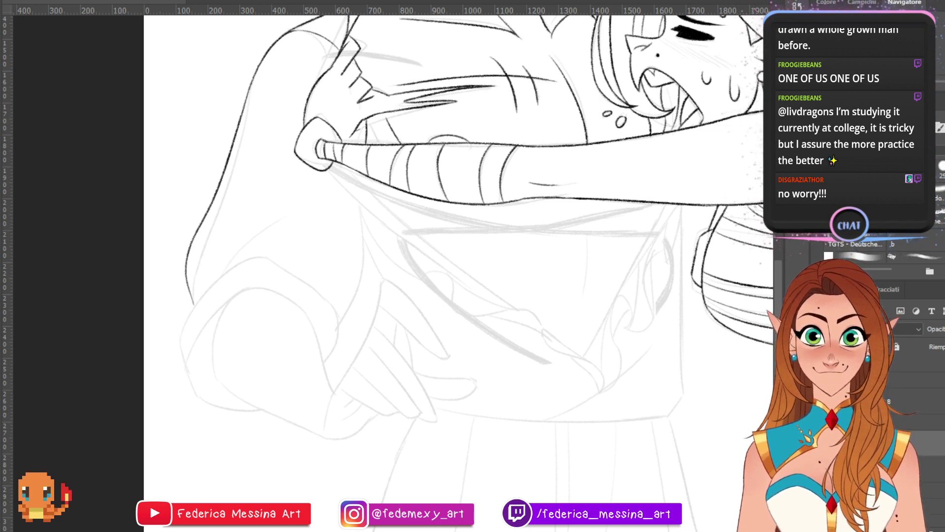
scroll(393, 274, right, 3)
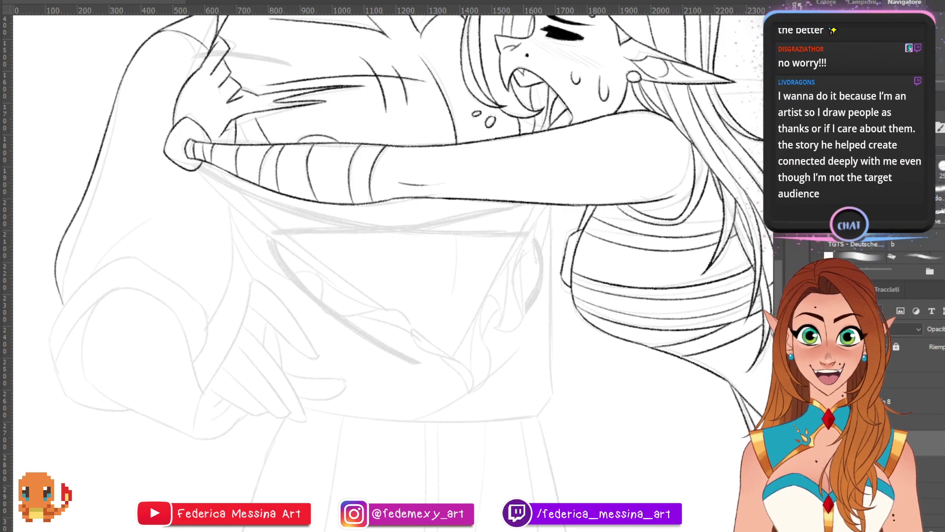
mouse_move(384, 128)
mouse_down()
mouse_move(385, 361)
mouse_move(327, 487)
mouse_move(384, 305)
mouse_move(384, 128)
mouse_up()
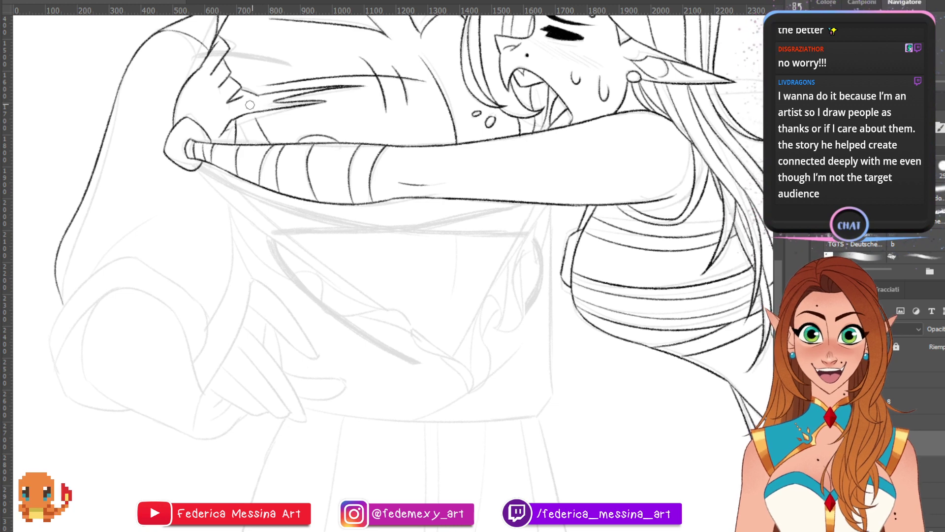
drag(247, 96, 363, 101)
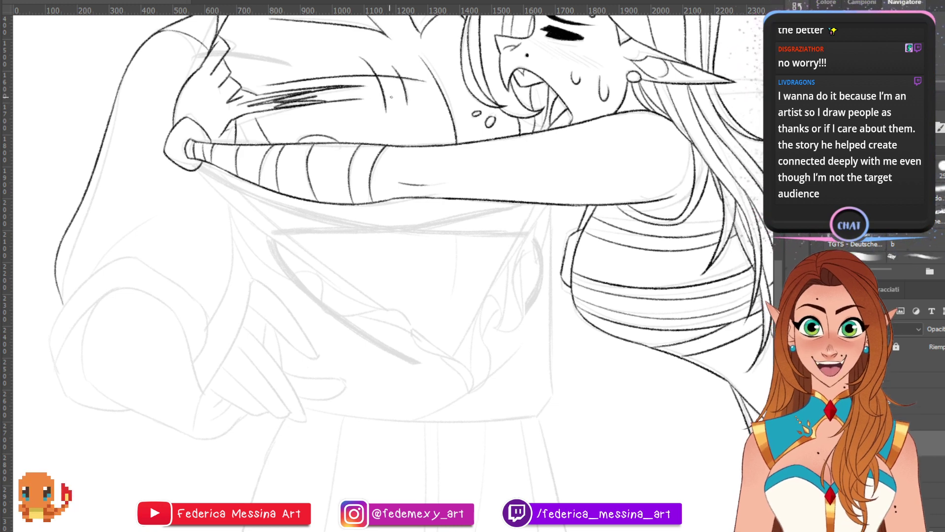
key(ctrl+z)
mouse_move(394, 148)
mouse_down()
mouse_move(395, 376)
mouse_move(392, 224)
mouse_move(320, 247)
mouse_move(182, 202)
mouse_move(305, 190)
mouse_move(317, 171)
mouse_move(284, 148)
mouse_move(394, 148)
mouse_up()
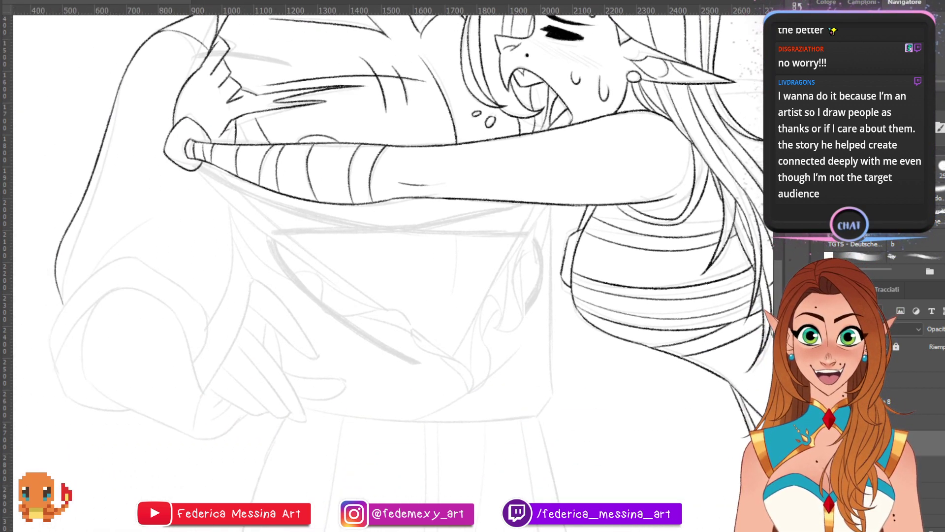
mouse_move(226, 172)
mouse_down()
mouse_move(321, 269)
mouse_move(467, 377)
mouse_up()
key(ctrl+z)
key(ctrl+z)
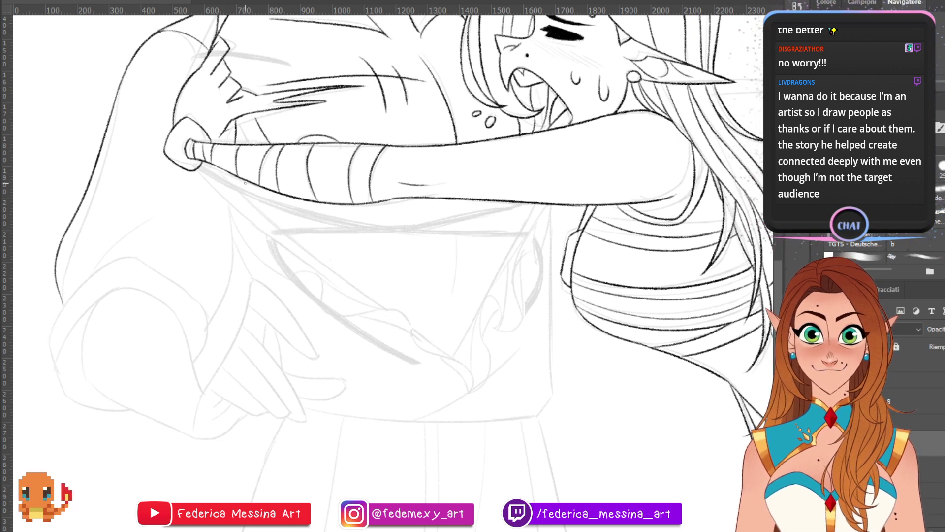
drag(228, 171, 374, 305)
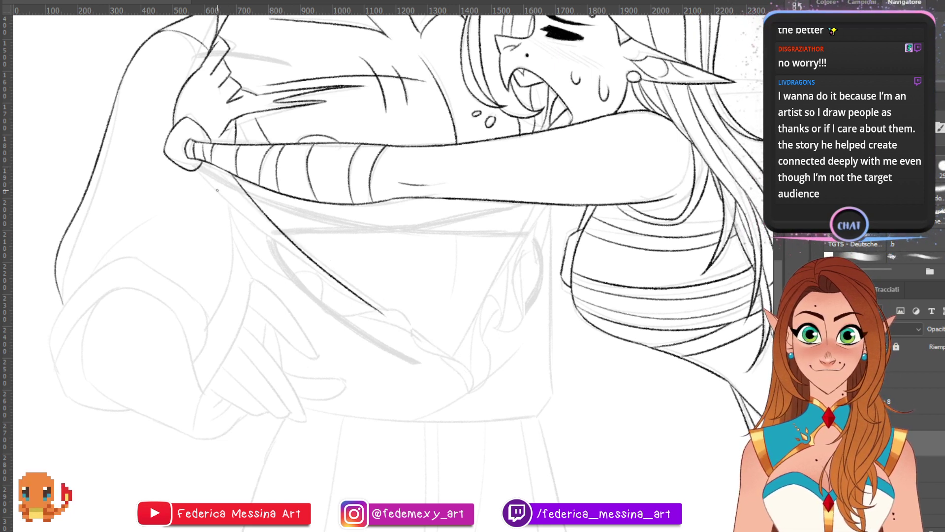
key(ctrl+z)
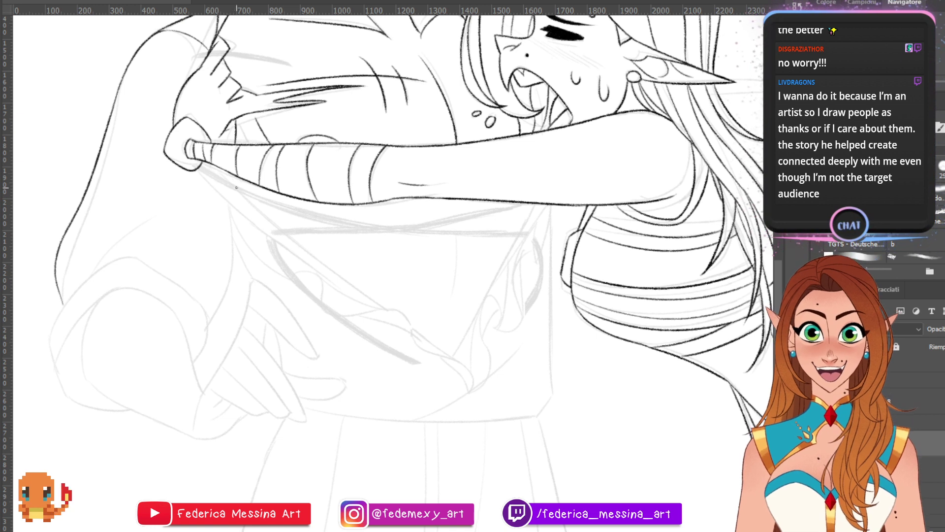
- Ink the left ruffled edge of the man's open shirt as a wavy line from below the gripping hand to the point above the waist
drag(228, 170, 276, 229)
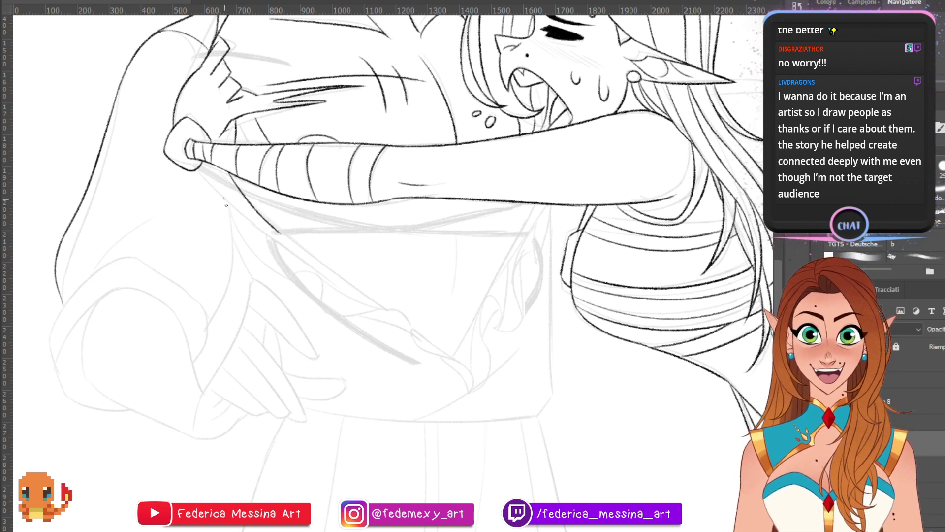
mouse_move(225, 199)
mouse_down()
mouse_move(303, 250)
mouse_move(344, 291)
mouse_up()
key(ctrl+z)
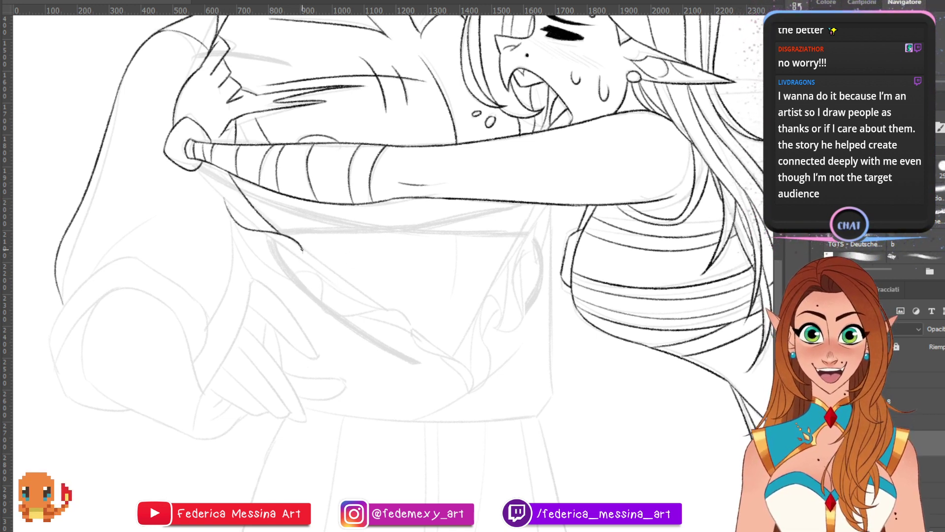
mouse_move(302, 249)
mouse_down()
mouse_move(301, 274)
mouse_move(368, 339)
mouse_move(421, 317)
mouse_move(424, 348)
mouse_up()
key(ctrl+z)
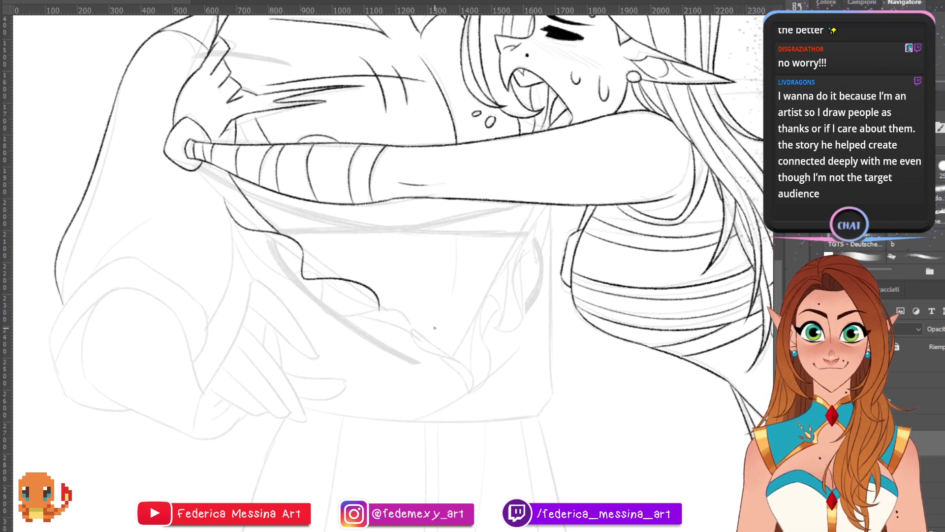
key(ctrl+z)
mouse_move(302, 250)
mouse_down()
mouse_move(305, 288)
mouse_move(407, 310)
mouse_move(424, 337)
mouse_move(483, 381)
mouse_up()
key(ctrl+z)
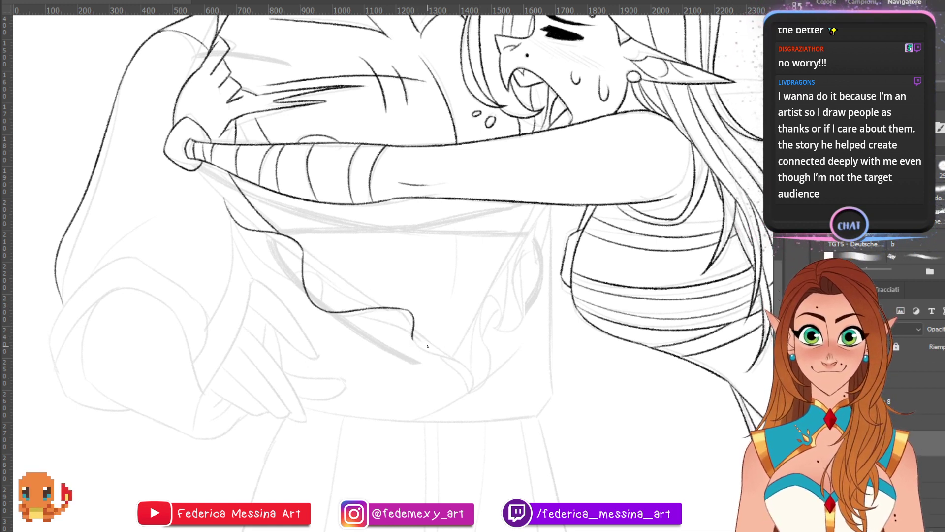
drag(413, 338, 473, 377)
key(ctrl+z)
mouse_move(412, 337)
mouse_down()
mouse_move(474, 383)
mouse_move(468, 393)
mouse_up()
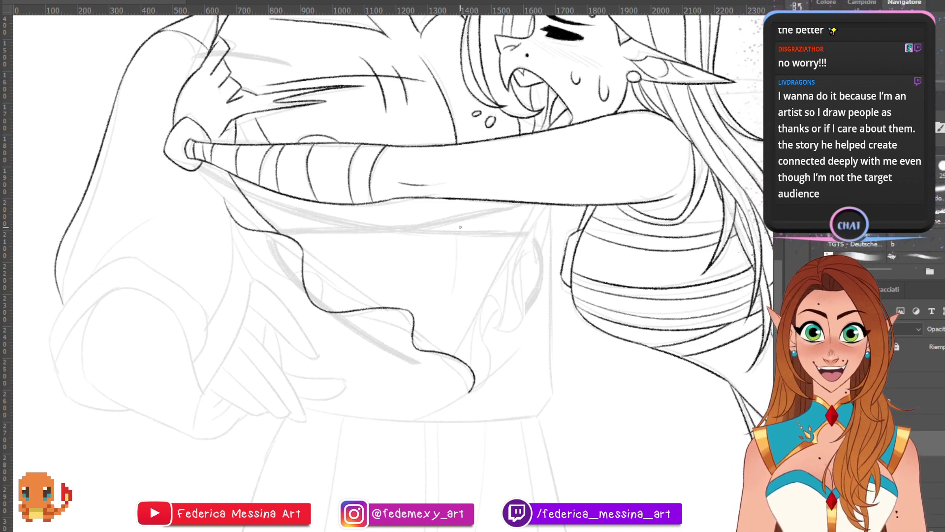
drag(470, 392, 486, 343)
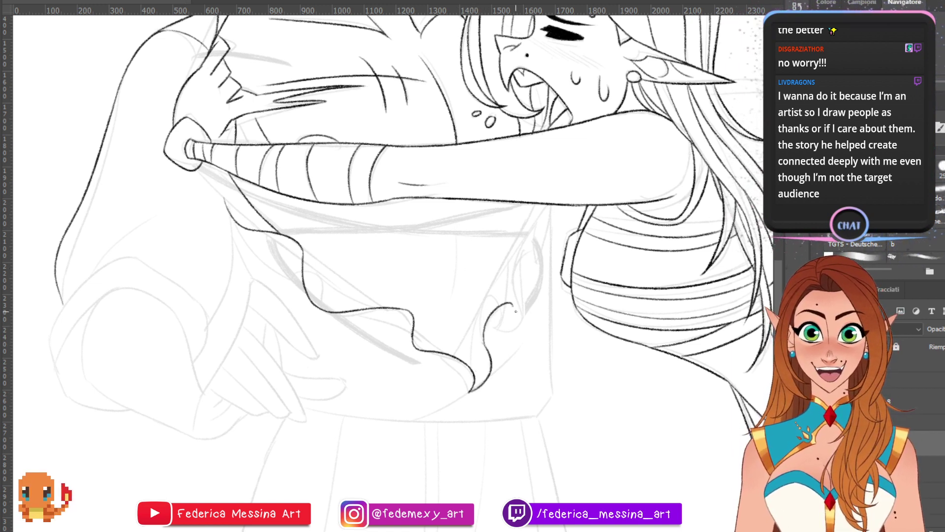
key(ctrl+z)
mouse_move(471, 391)
mouse_down()
mouse_move(504, 330)
mouse_move(538, 314)
mouse_move(526, 315)
mouse_move(546, 250)
mouse_up()
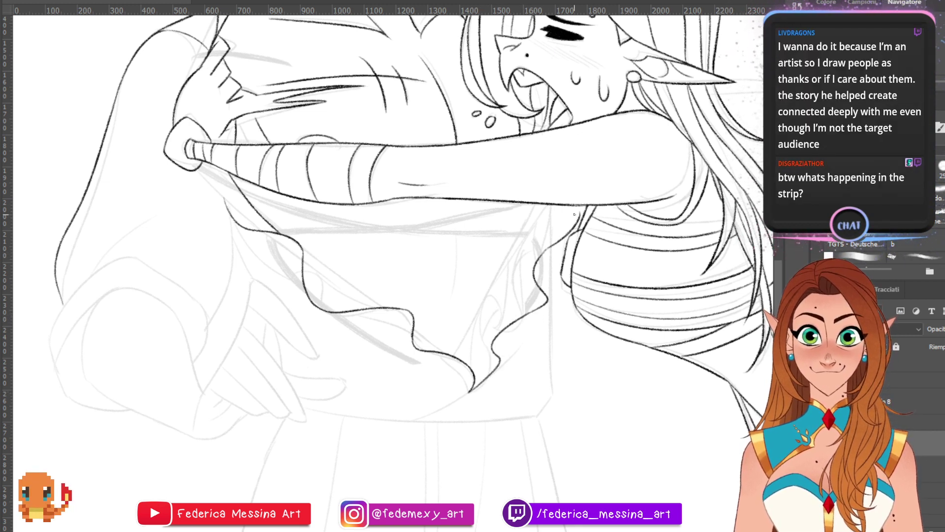
key(ctrl+z)
key(ctrl+z)
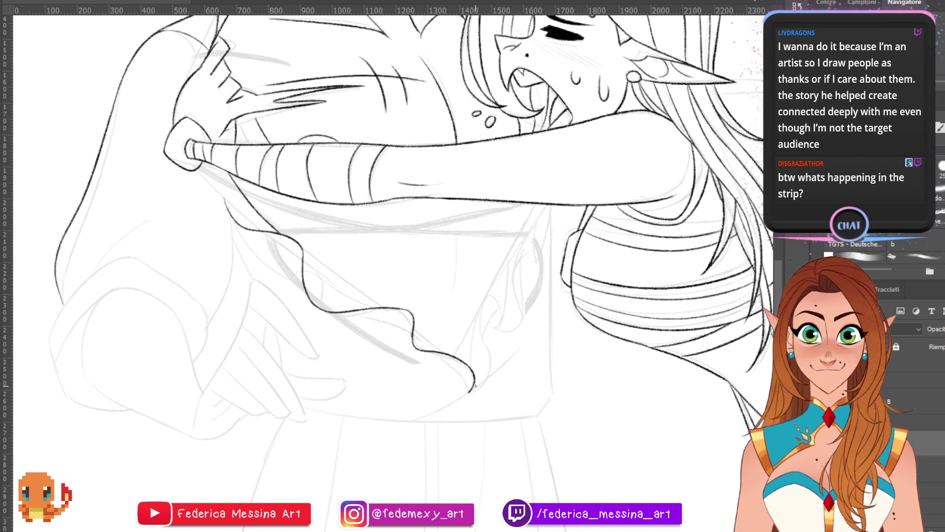
mouse_move(471, 391)
mouse_down()
mouse_move(494, 327)
mouse_move(519, 319)
mouse_move(568, 222)
mouse_up()
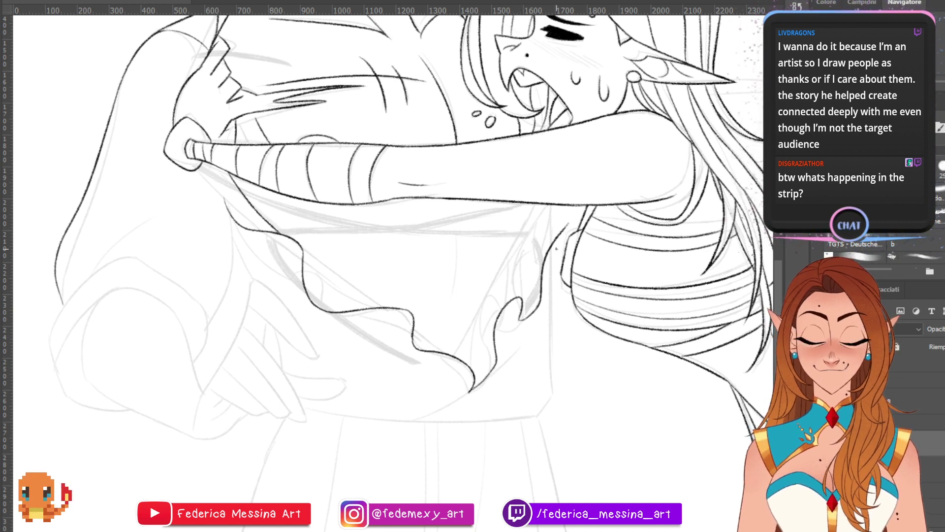
key(ctrl+z)
mouse_move(521, 320)
mouse_down()
mouse_move(554, 286)
mouse_move(566, 256)
mouse_up()
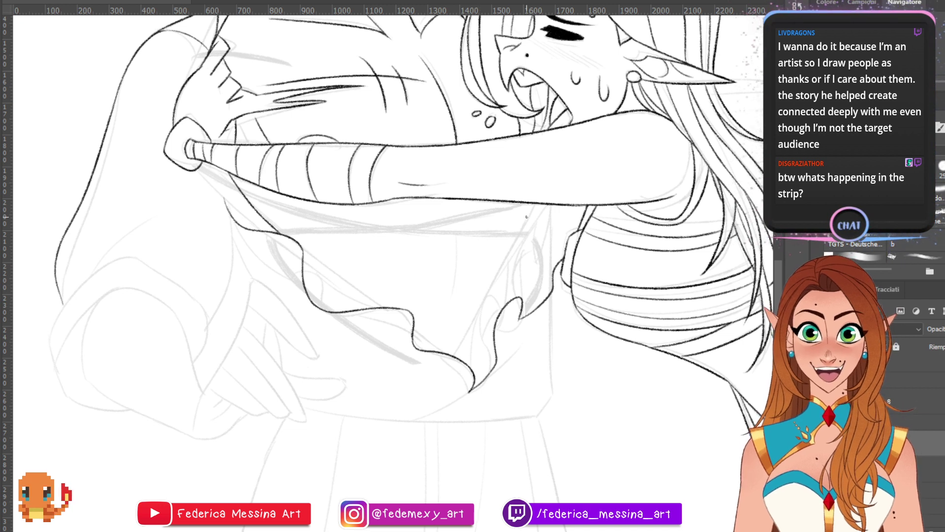
drag(534, 206, 446, 355)
key(ctrl+z)
key(ctrl+z)
key(ctrl+z)
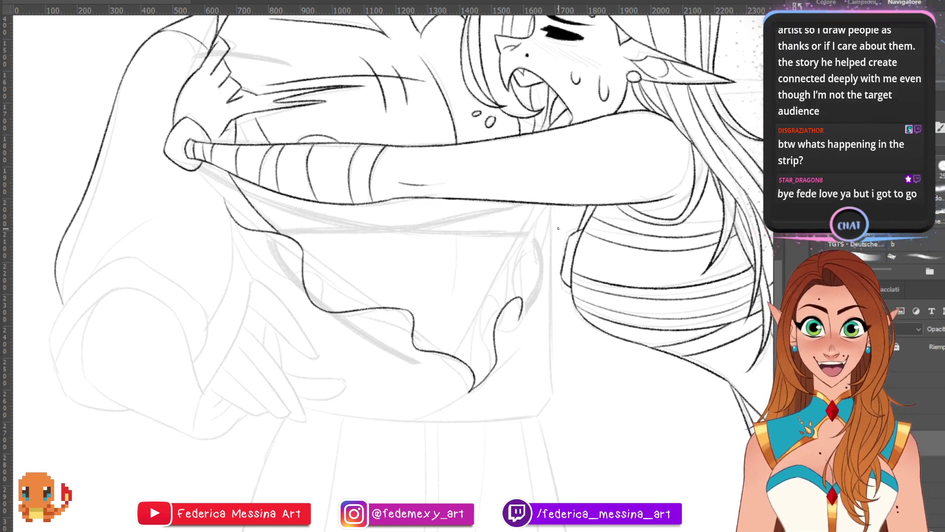
key(ctrl+z)
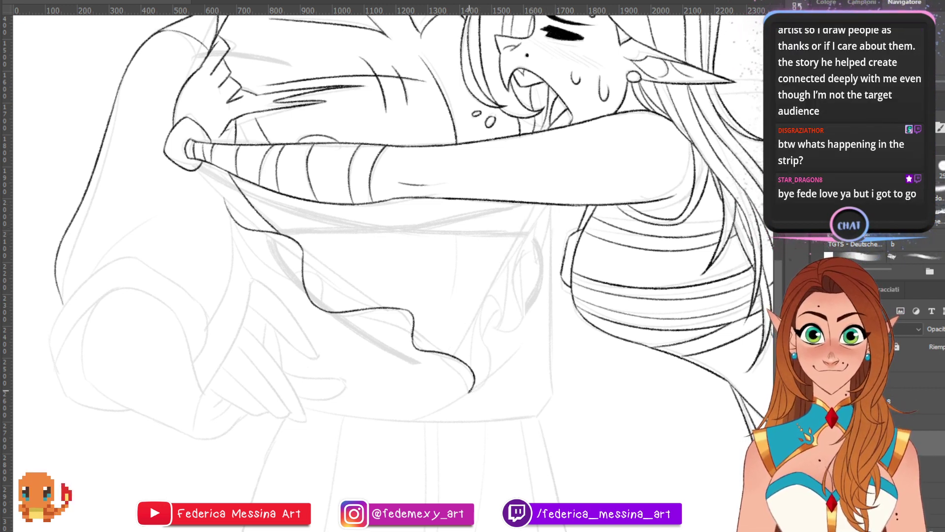
- Ink the right ruffled edge of the open shirt from the lower point up to the woman's arm, with its upper fold line
mouse_move(470, 393)
mouse_down()
mouse_move(478, 346)
mouse_move(501, 356)
mouse_move(520, 322)
mouse_move(497, 266)
mouse_move(538, 252)
mouse_move(550, 204)
mouse_up()
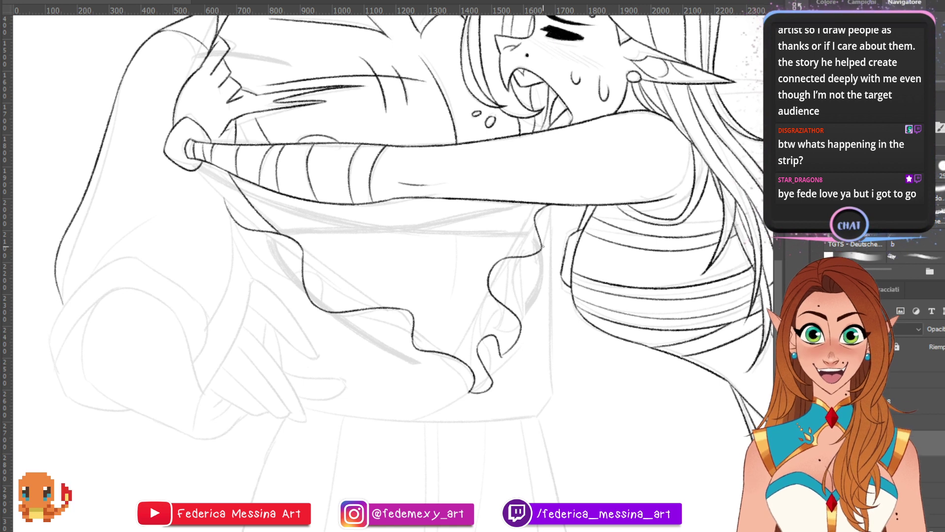
mouse_move(542, 246)
mouse_down()
mouse_move(543, 202)
mouse_move(497, 261)
mouse_up()
drag(467, 233, 510, 223)
mouse_move(492, 216)
mouse_down()
mouse_move(510, 223)
mouse_move(502, 231)
mouse_up()
mouse_move(401, 248)
mouse_down()
mouse_move(377, 261)
mouse_move(388, 266)
mouse_up()
drag(382, 260, 419, 254)
key(ctrl+z)
key(ctrl+z)
key(ctrl+z)
key(ctrl+z)
key(ctrl+z)
key(ctrl+z)
key(ctrl+z)
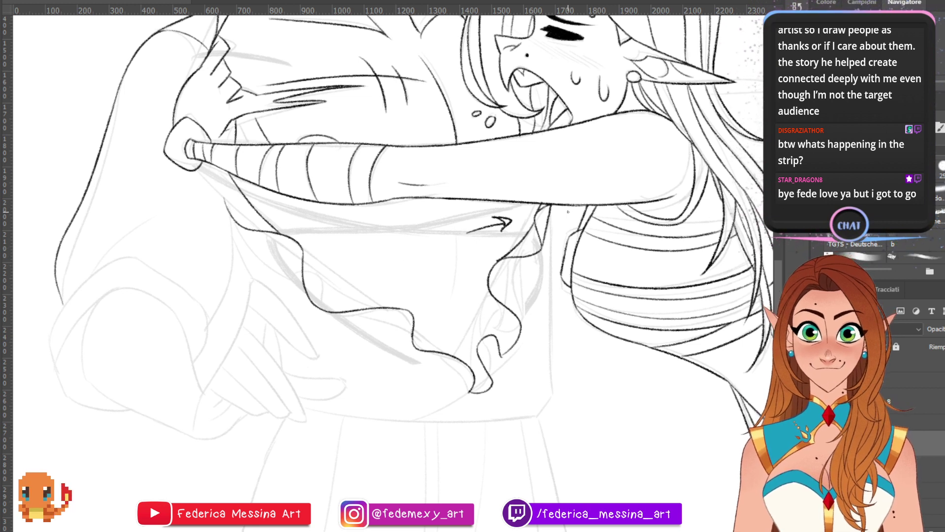
drag(507, 242, 502, 243)
mouse_move(487, 286)
mouse_down()
mouse_move(454, 302)
mouse_move(467, 304)
mouse_up()
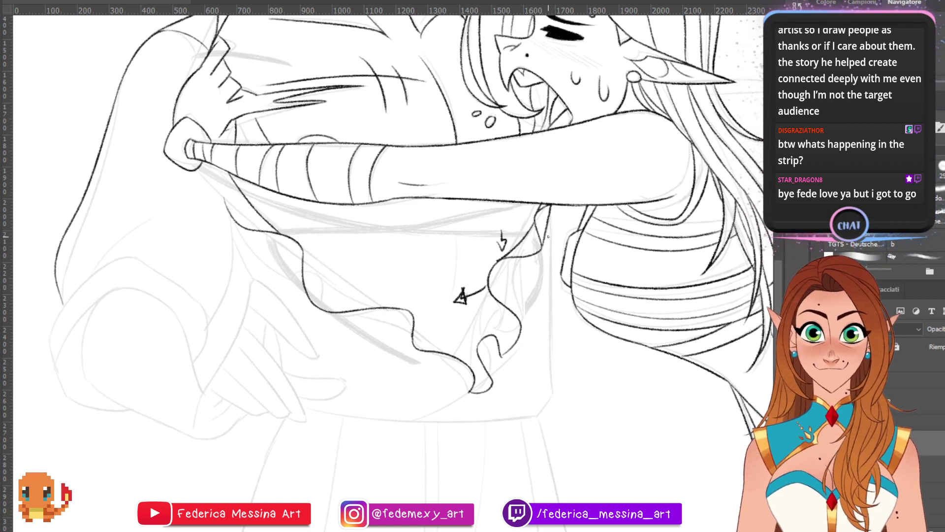
key(ctrl+z)
key(ctrl+z)
key(ctrl+z)
key(ctrl+z)
key(ctrl+z)
key(ctrl+z)
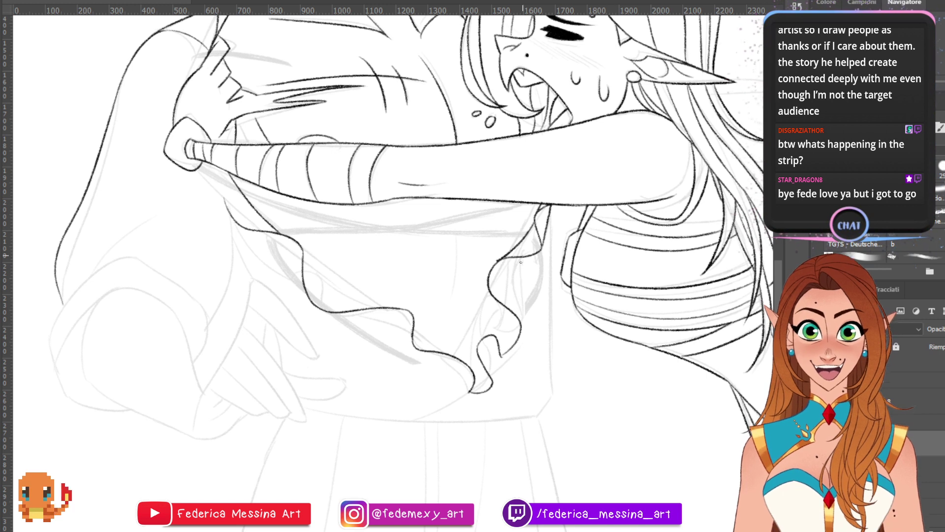
- Add the inner fold lines joining the curves of the shirt's right ruffle, from the upper curl to the lower point
mouse_move(520, 257)
mouse_down()
mouse_move(520, 320)
mouse_move(502, 353)
mouse_move(489, 294)
mouse_move(499, 306)
mouse_move(478, 341)
mouse_up()
key(ctrl+z)
key(ctrl+z)
mouse_move(489, 299)
mouse_down()
mouse_move(500, 312)
mouse_move(480, 350)
mouse_up()
key(ctrl+z)
key(ctrl+z)
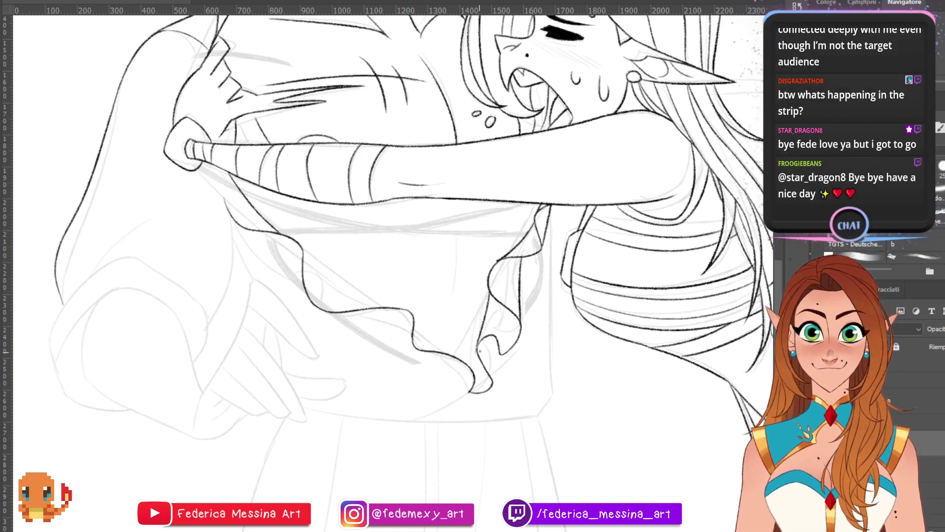
key(ctrl+z)
drag(500, 305, 492, 381)
key(e)
key(b)
key(ctrl+z)
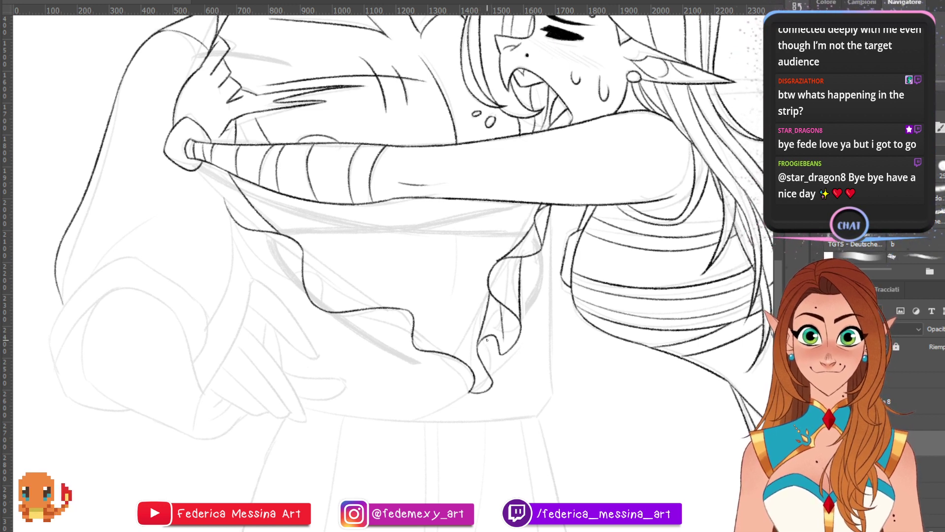
mouse_move(488, 338)
mouse_down()
mouse_move(492, 377)
mouse_move(486, 338)
mouse_up()
key(ctrl+z)
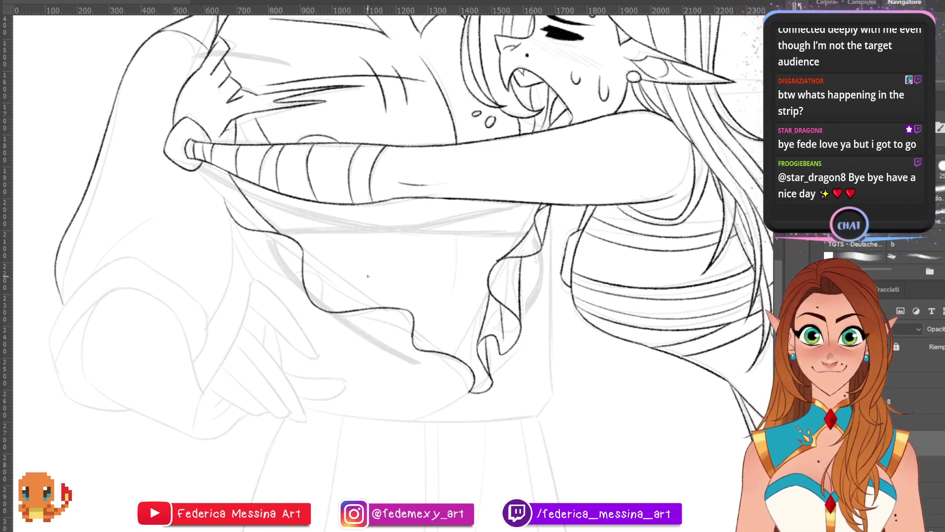
- Add the inner fold lines along the shirt's left ruffle, connecting its waves toward the lower point
key(ctrl+z)
mouse_move(308, 262)
mouse_down()
mouse_move(418, 311)
mouse_move(405, 320)
mouse_move(371, 314)
mouse_move(463, 361)
mouse_up()
key(ctrl+z)
key(ctrl+z)
key(ctrl+z)
drag(412, 336, 470, 369)
key(ctrl+z)
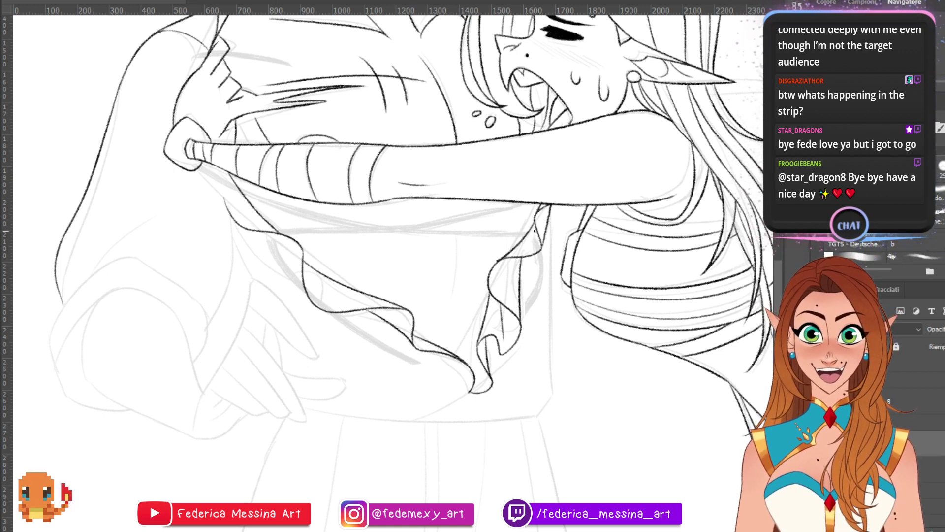
- Draw the line of the lower teeth inside the man's open mouth, beside the fang
scroll(393, 273, up, 10)
scroll(393, 274, down, 6)
scroll(393, 273, up, 1)
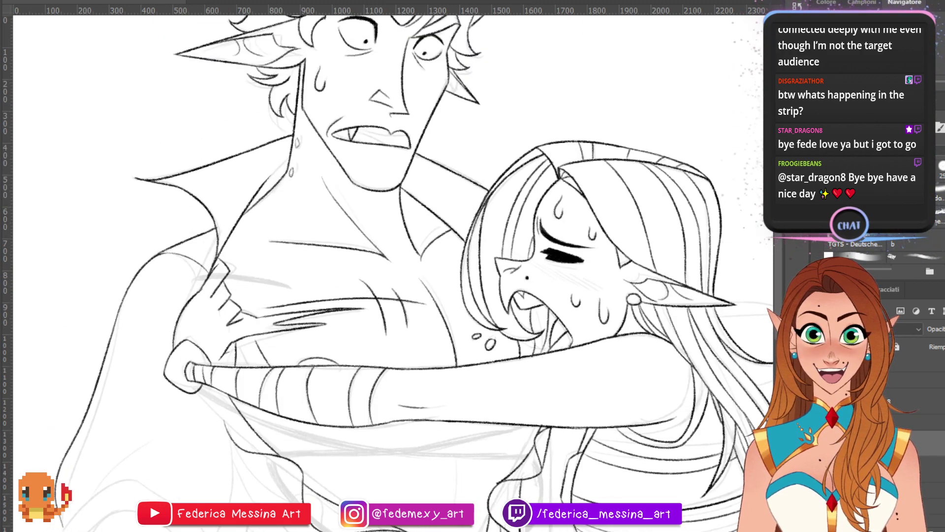
scroll(393, 273, down, 1)
scroll(374, 271, up, 5)
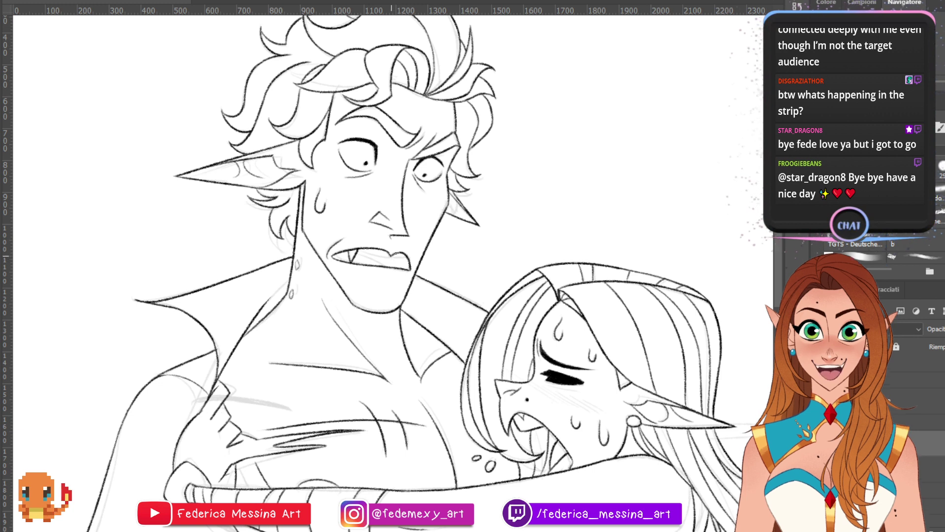
drag(358, 250, 404, 257)
key(ctrl+z)
key(ctrl+z)
mouse_move(393, 255)
mouse_down()
mouse_move(379, 269)
mouse_move(405, 257)
mouse_up()
mouse_move(391, 256)
mouse_down()
mouse_move(378, 269)
mouse_move(403, 256)
mouse_move(388, 256)
mouse_move(405, 256)
mouse_up()
key(ctrl+z)
key(ctrl+z)
key(ctrl+z)
key(ctrl+z)
key(ctrl+z)
mouse_move(400, 256)
mouse_down()
mouse_move(388, 270)
mouse_move(405, 256)
mouse_move(364, 257)
mouse_move(384, 265)
mouse_up()
key(ctrl+z)
key(ctrl+z)
key(ctrl+z)
key(ctrl+z)
key(ctrl+z)
key(ctrl+z)
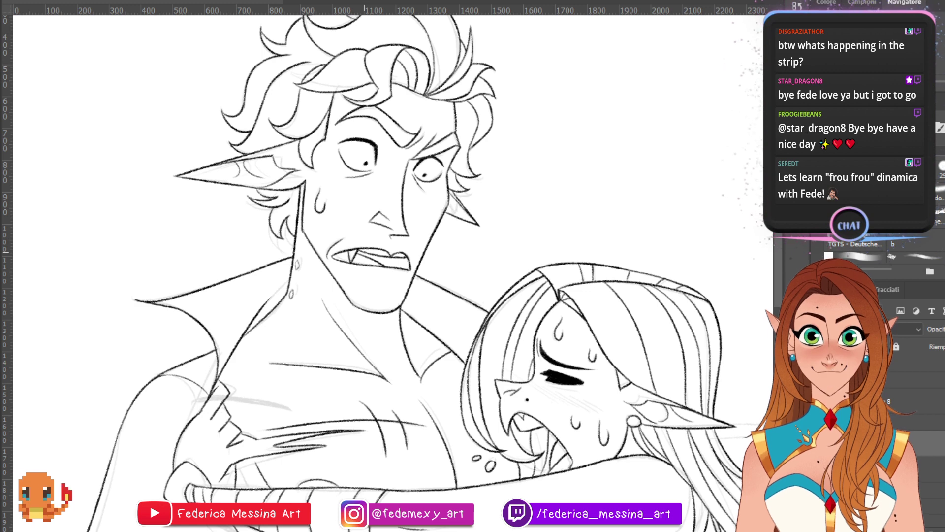
scroll(374, 274, down, 10)
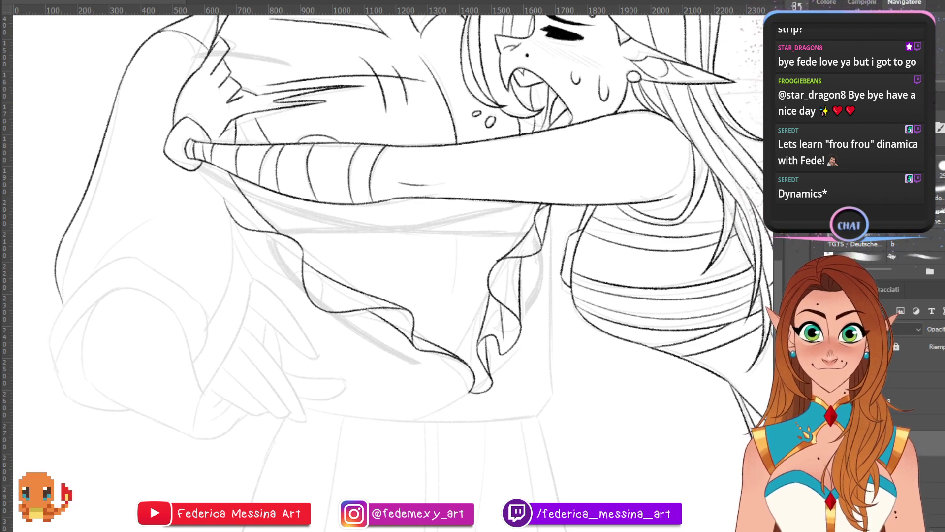
scroll(393, 273, up, 8)
scroll(393, 273, down, 4)
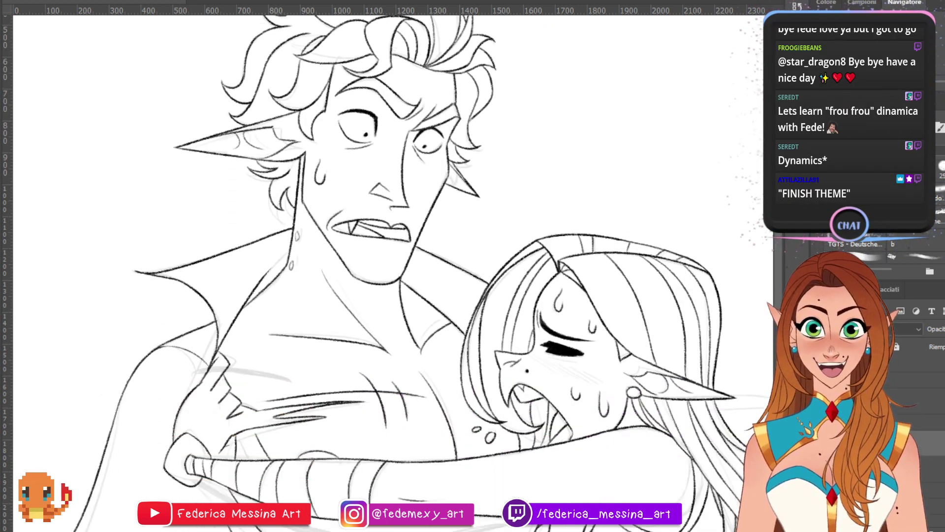
drag(393, 273, 370, 262)
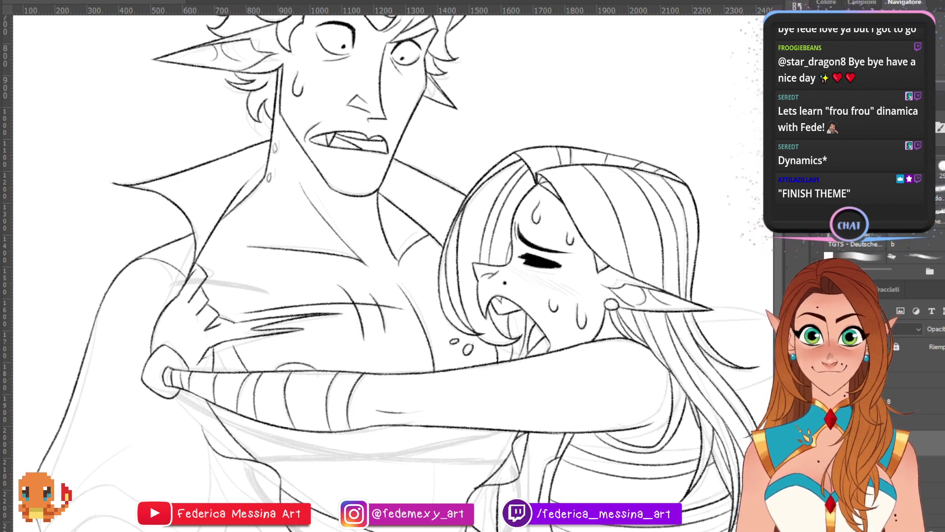
drag(374, 217, 397, 316)
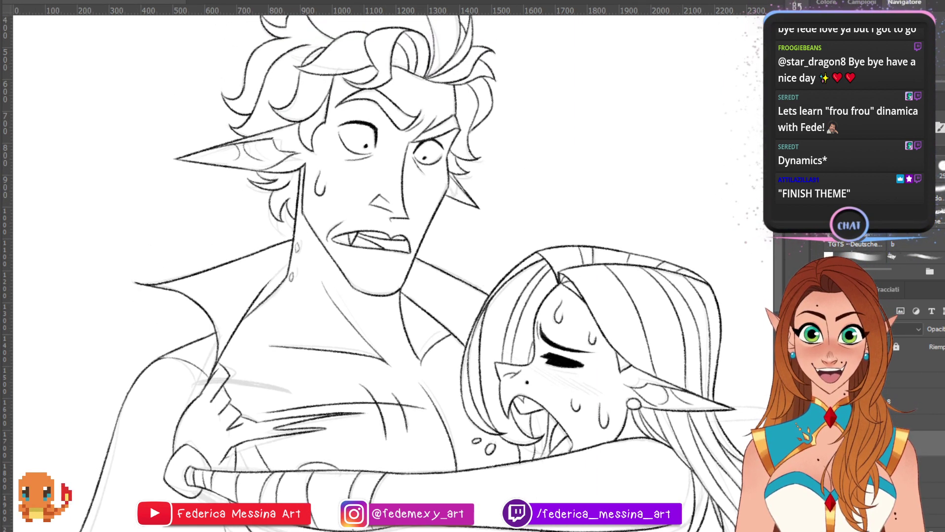
- Ink the inner fold line along the shirt's right ruffle, running down toward the lower point
scroll(374, 271, down, 5)
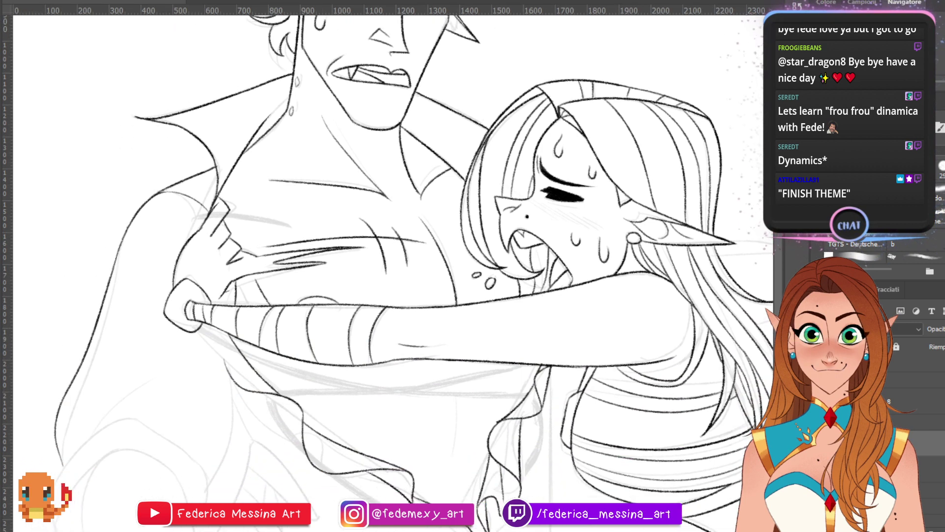
scroll(374, 271, down, 5)
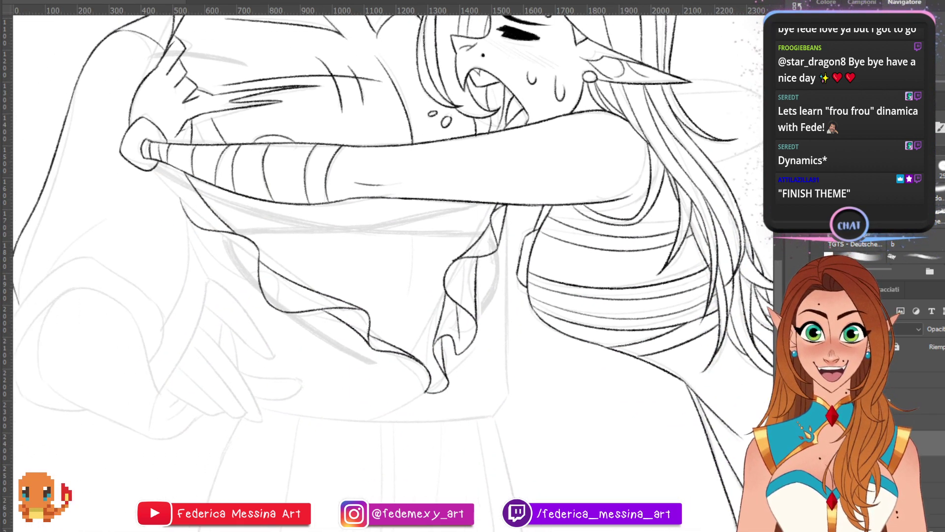
scroll(374, 271, up, 2)
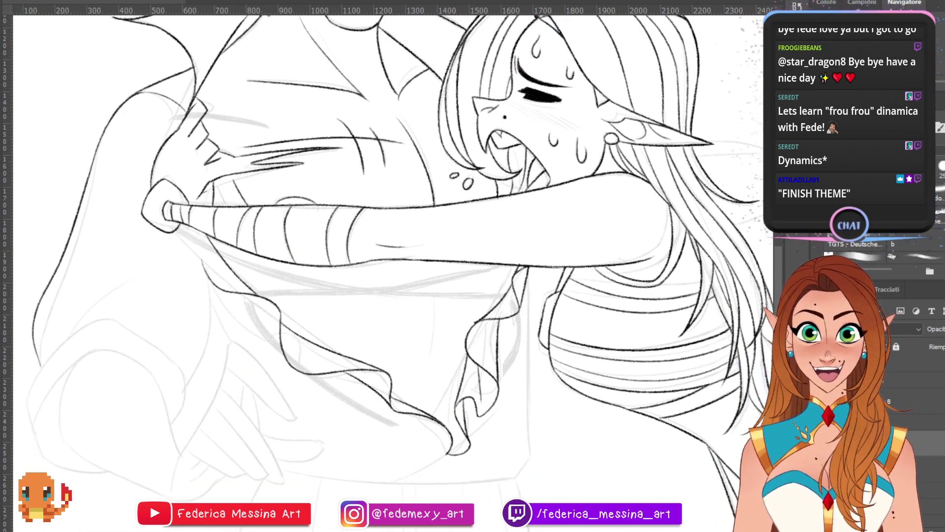
scroll(374, 271, down, 2)
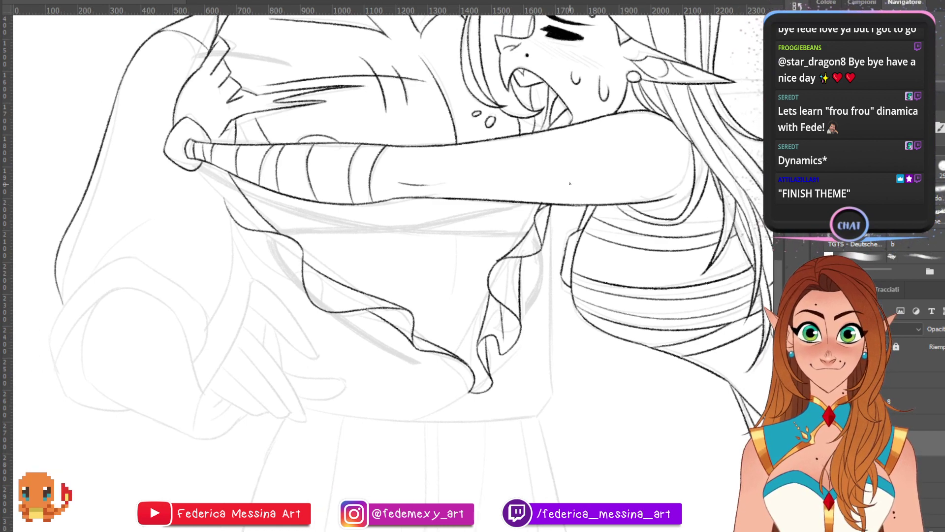
scroll(374, 271, up, 3)
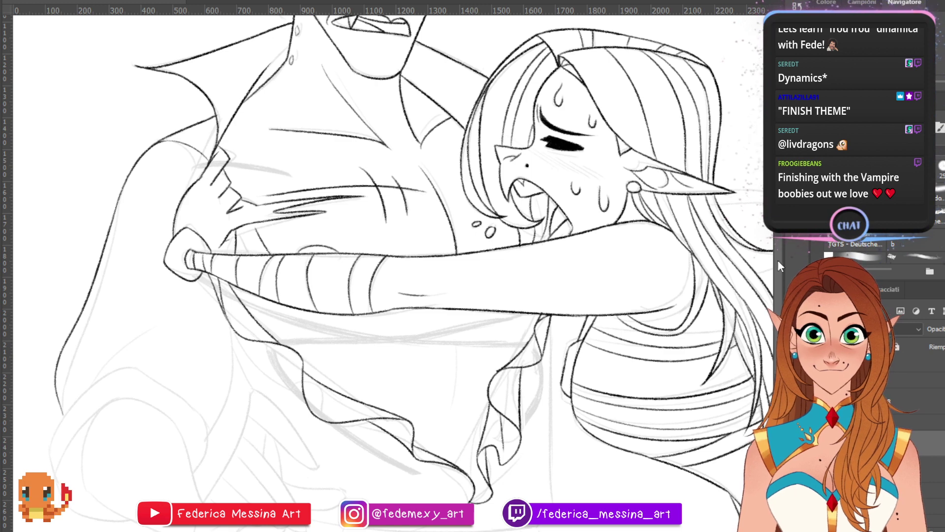
scroll(389, 271, down, 3)
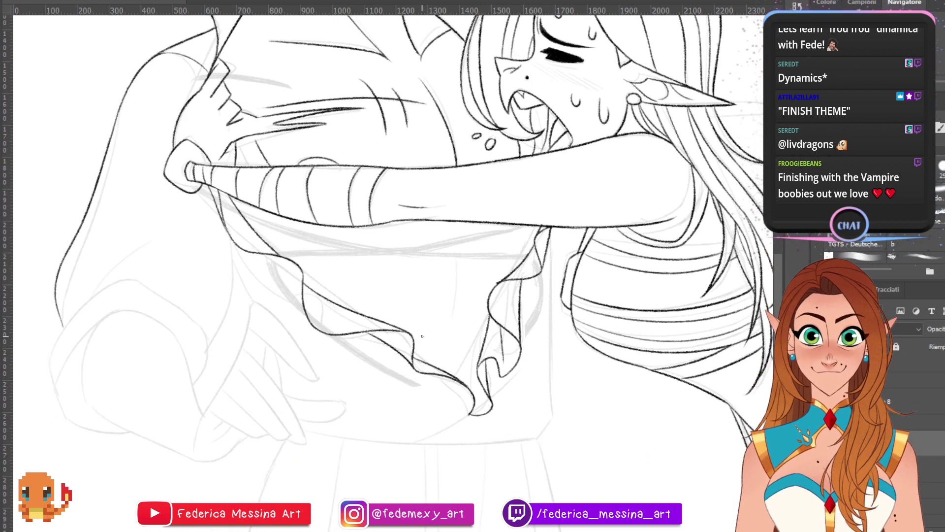
scroll(540, 315, down, 4)
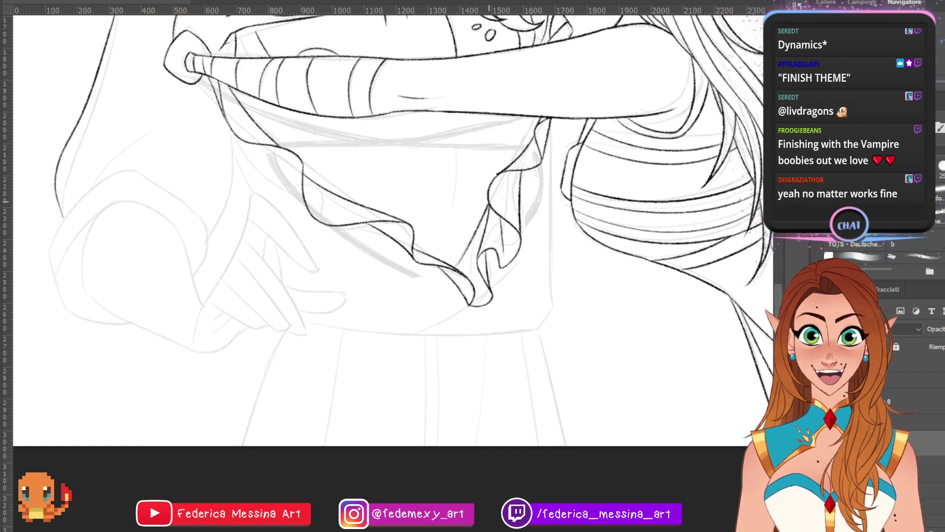
drag(487, 209, 468, 264)
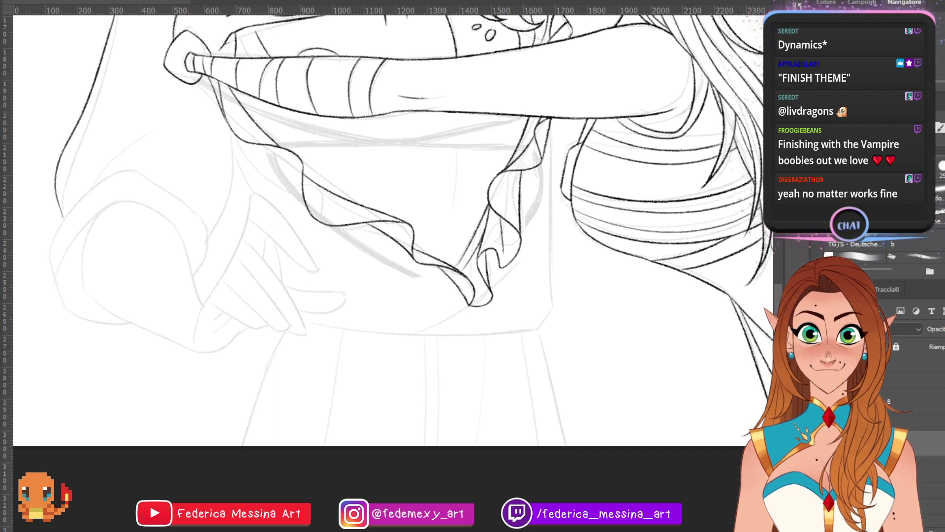
- Ink a thick curved line across the man's upper chest, starting above the fingers of the woman's gripping hand
scroll(650, 230, up, 5)
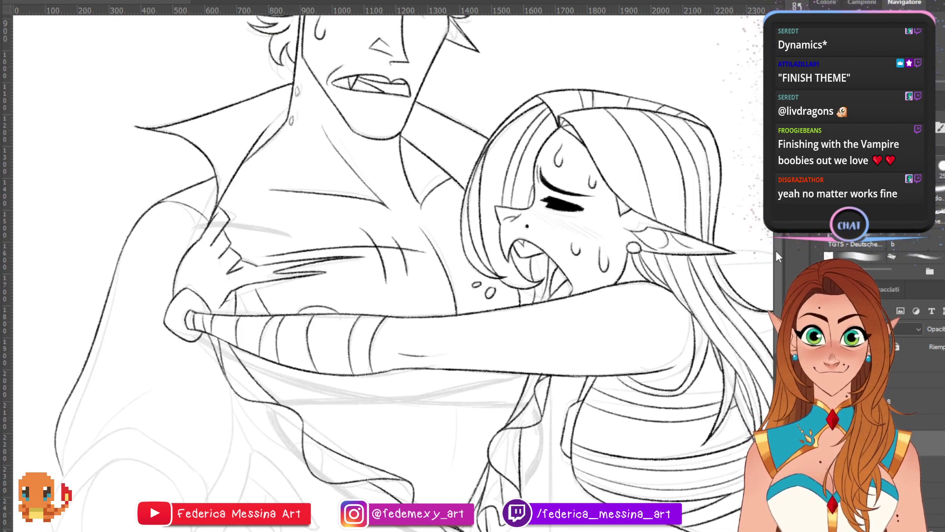
scroll(497, 337, down, 3)
scroll(541, 295, up, 1)
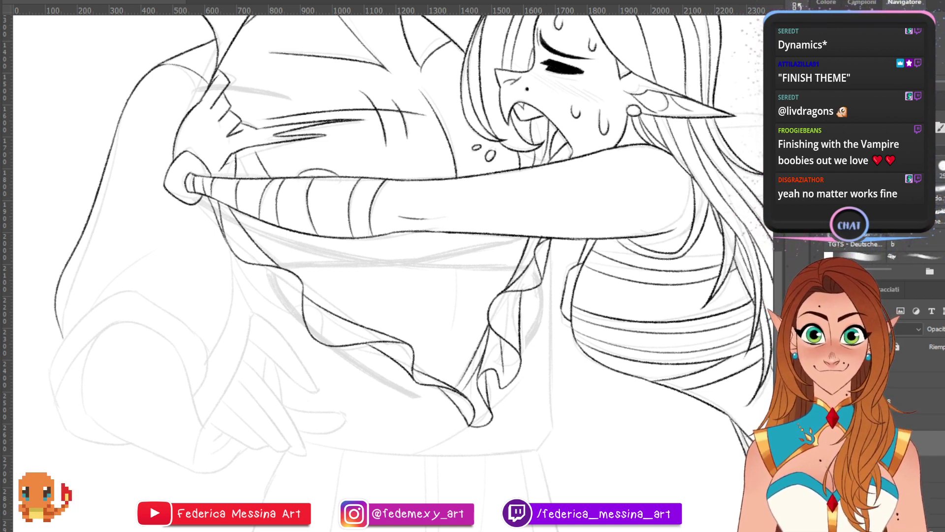
scroll(394, 271, down, 2)
scroll(394, 271, up, 6)
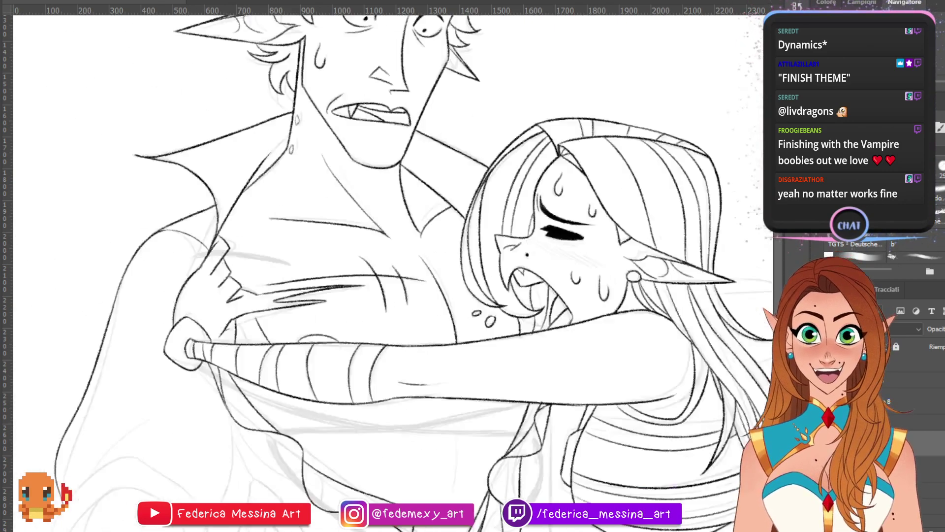
scroll(393, 271, down, 2)
scroll(394, 270, up, 7)
scroll(394, 271, down, 6)
scroll(394, 271, up, 3)
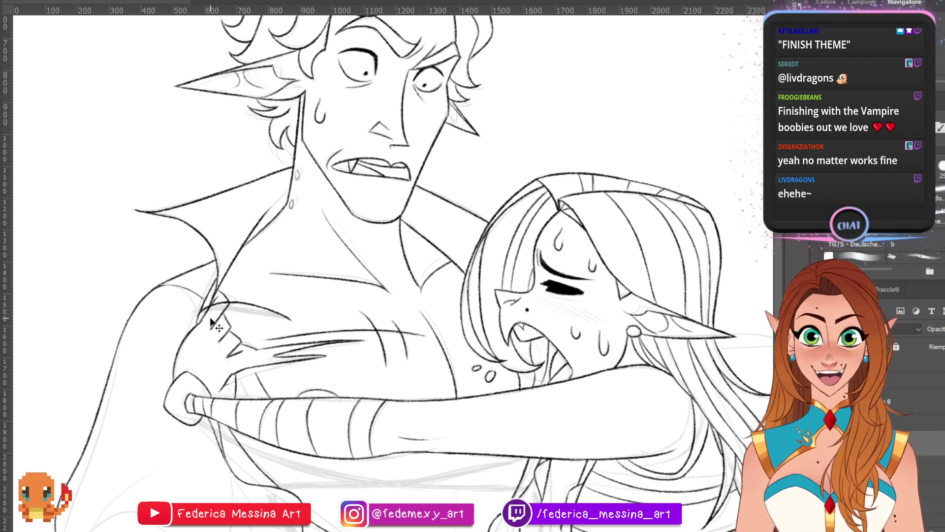
drag(199, 312, 295, 312)
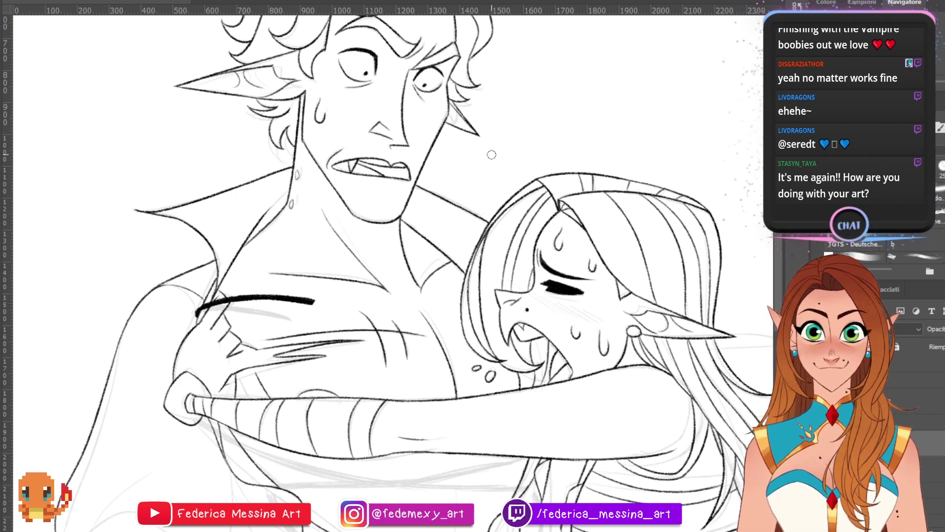
- Ink a thick curved line below the woman's forearm, from her fist across the torso to the shirt's right ruffle
scroll(384, 273, down, 5)
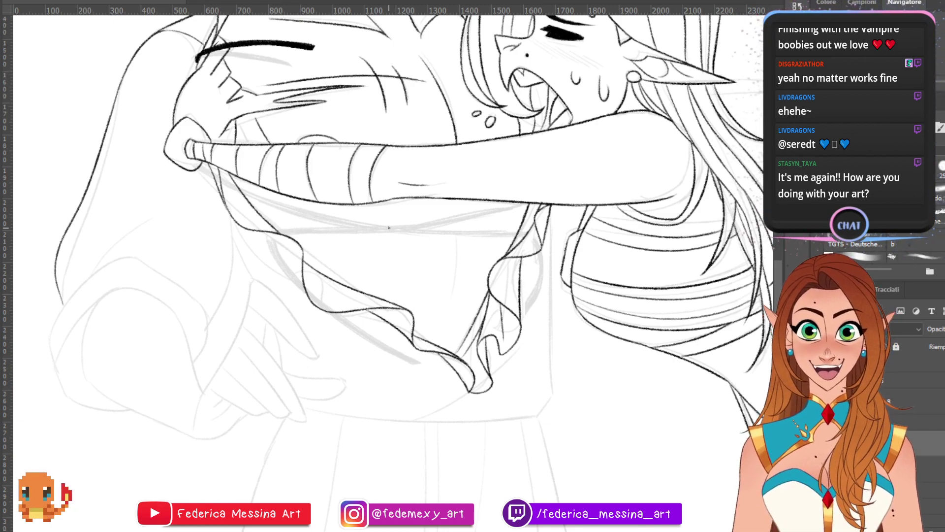
drag(388, 228, 396, 376)
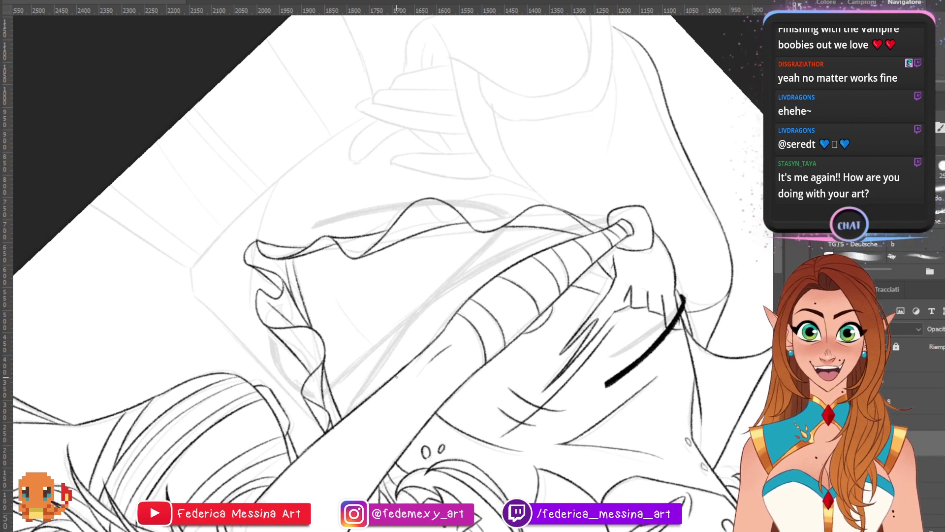
mouse_move(584, 225)
mouse_down()
mouse_move(317, 414)
mouse_move(546, 244)
mouse_up()
key(ctrl+z)
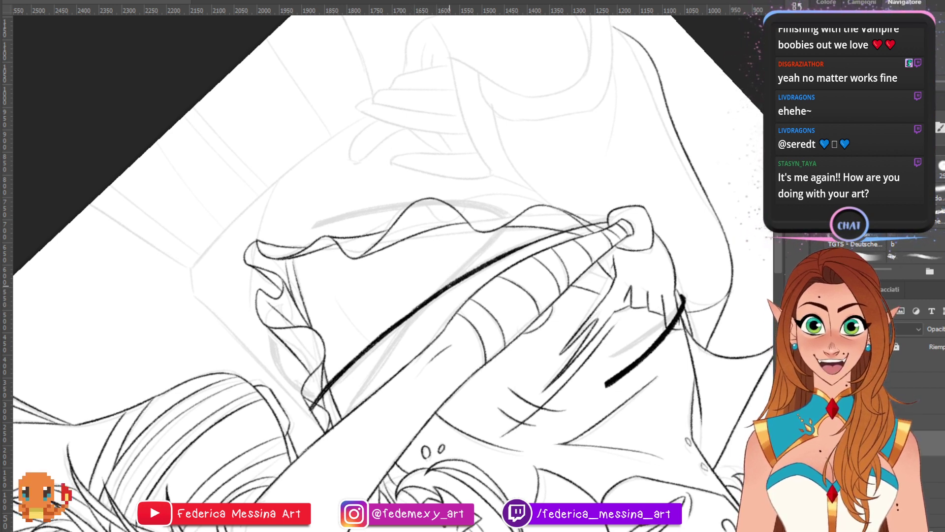
drag(471, 270, 602, 221)
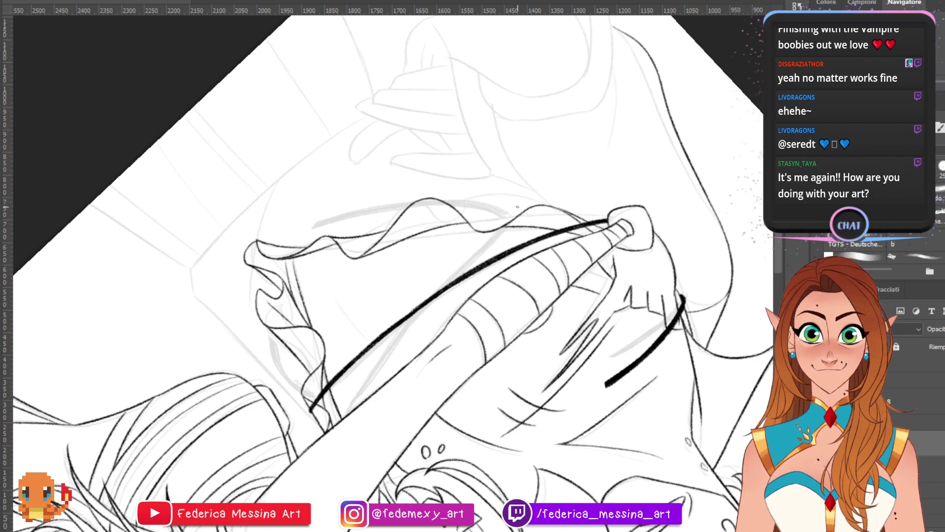
- Ink a second line crossing the thick torso line, from beneath the woman's forearm to the shirt's left ruffle
key(r)
mouse_move(514, 211)
mouse_down()
mouse_move(566, 295)
mouse_move(582, 433)
mouse_move(672, 255)
mouse_up()
drag(778, 248, 784, 265)
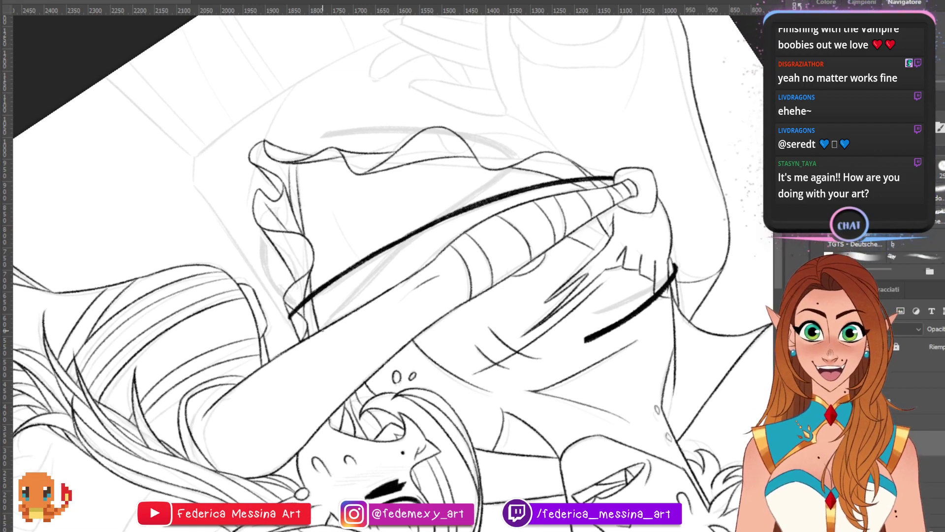
drag(325, 326, 561, 146)
key(ctrl+z)
drag(323, 326, 529, 148)
key(ctrl+z)
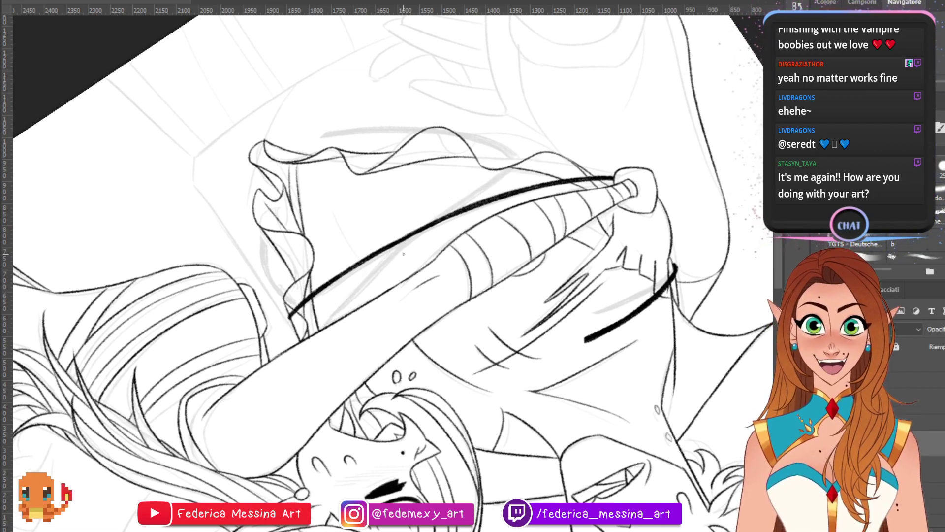
drag(322, 327, 534, 154)
key(ctrl+z)
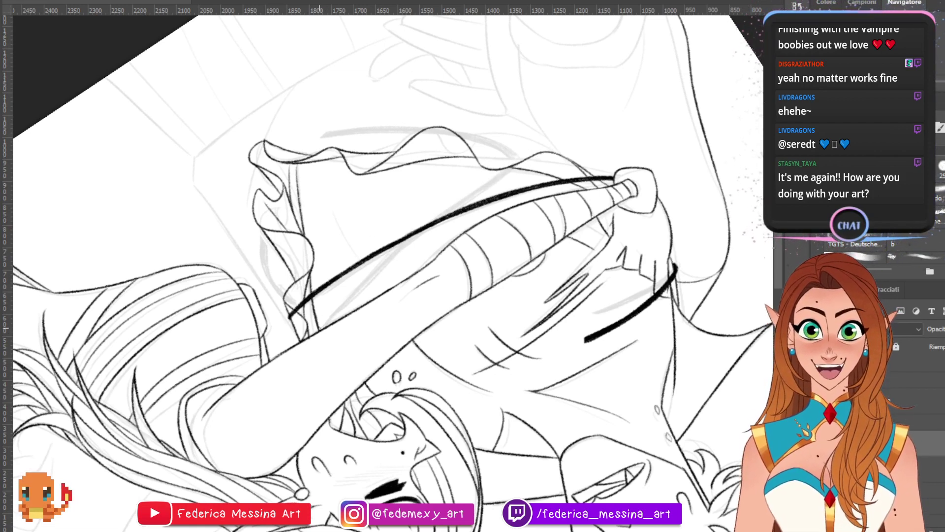
key(ctrl+shift+z)
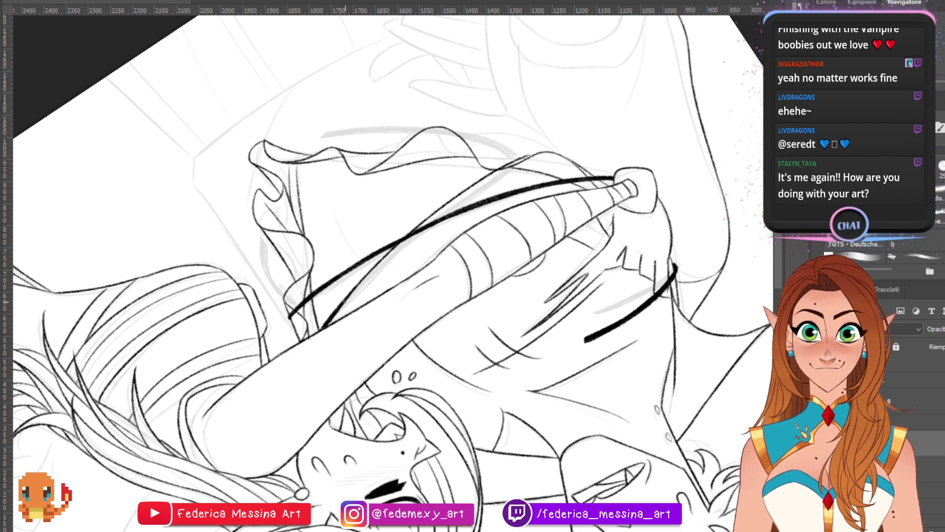
- Thicken the second crossing line over the torso up to its end at the left ruffle
mouse_move(392, 254)
mouse_down()
mouse_move(347, 299)
mouse_move(483, 181)
mouse_up()
drag(423, 225, 482, 182)
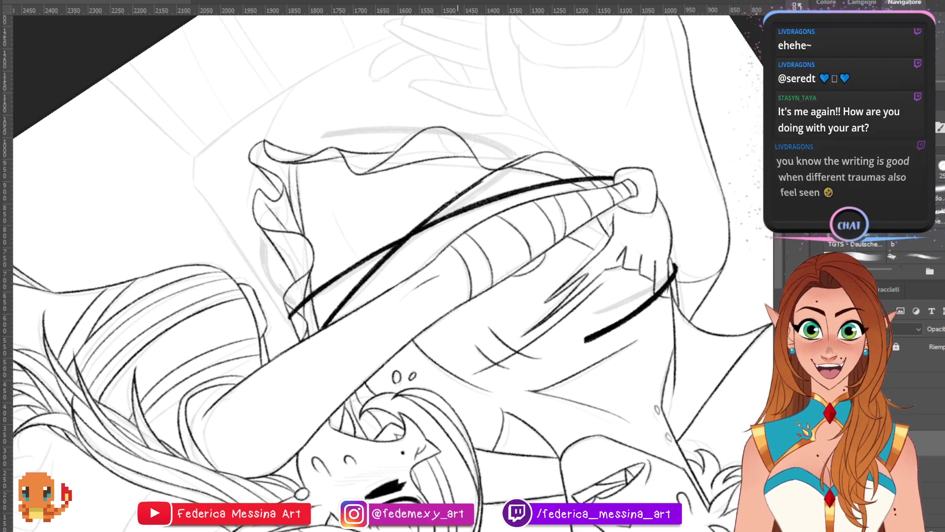
drag(433, 213, 530, 154)
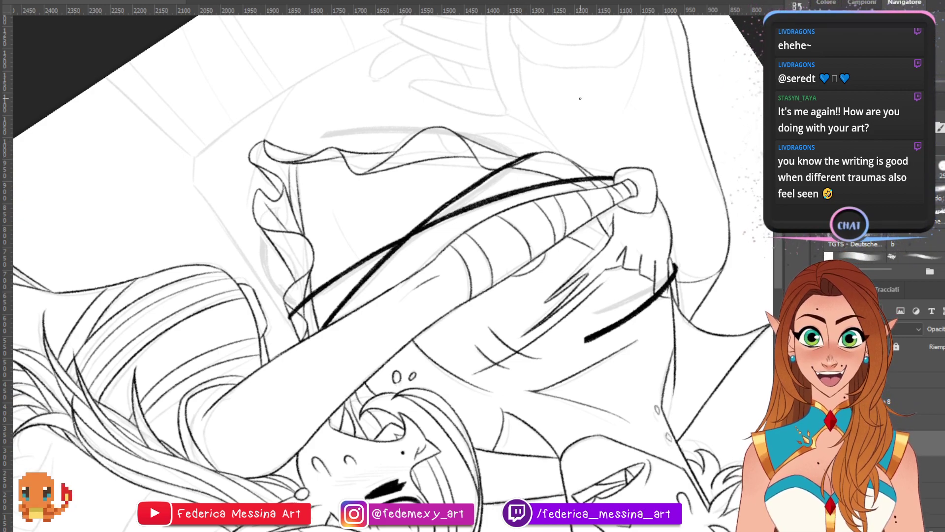
- Ink a curved line beneath the shirt's left ruffle toward the lower point, and thicken its upper part
key(r)
drag(580, 99, 288, 298)
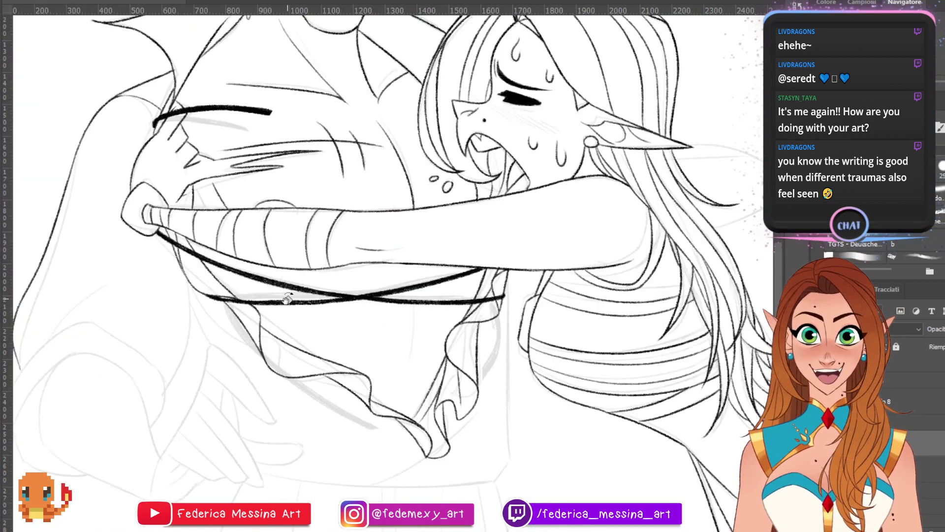
scroll(288, 298, down, 3)
scroll(288, 298, down, 1)
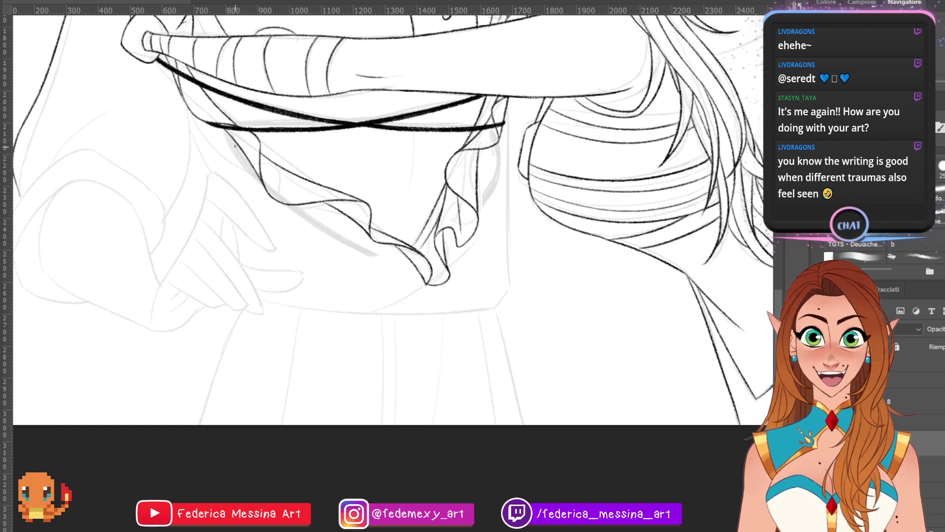
drag(233, 142, 377, 255)
drag(238, 146, 301, 221)
key(ctrl+z)
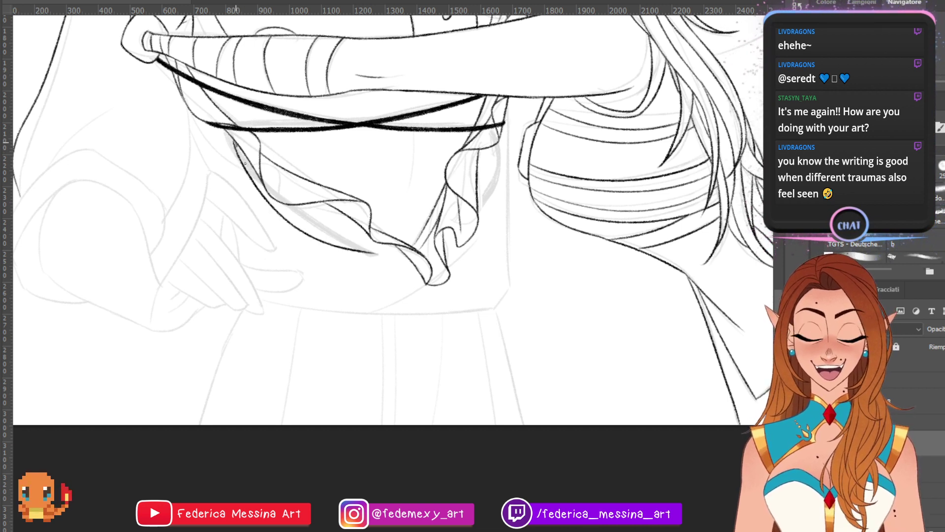
mouse_move(238, 148)
mouse_down()
mouse_move(306, 228)
mouse_move(267, 195)
mouse_up()
key(ctrl+z)
key(ctrl+z)
mouse_move(236, 144)
mouse_down()
mouse_move(290, 220)
mouse_move(276, 207)
mouse_move(315, 235)
mouse_up()
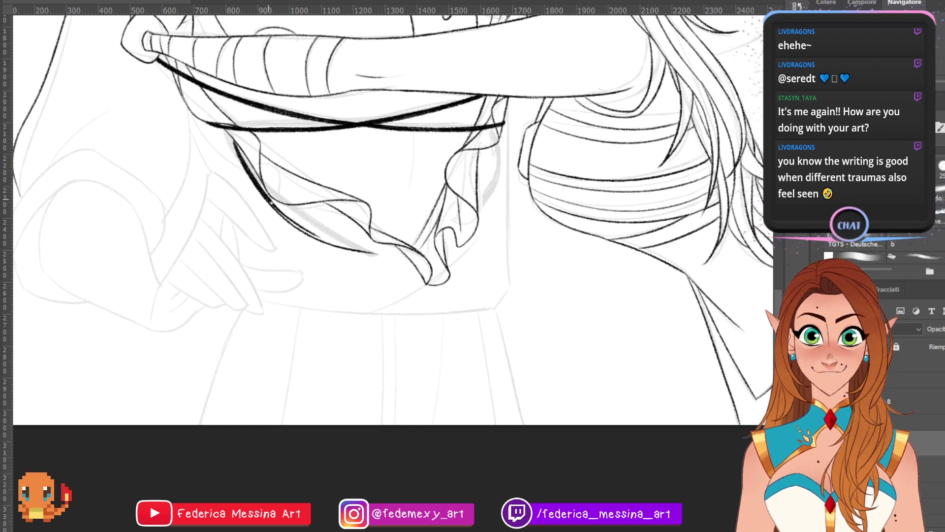
- Thicken the lower half of the curve under the left ruffle, down to its end near the lower point
drag(271, 202, 329, 243)
drag(269, 201, 340, 246)
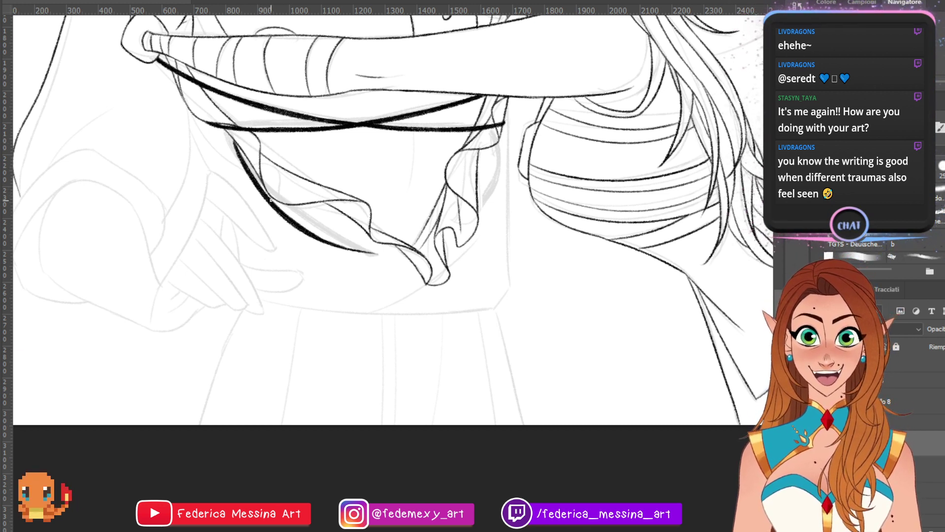
drag(290, 217, 374, 252)
key(ctrl+z)
key(ctrl+z)
drag(321, 235, 373, 251)
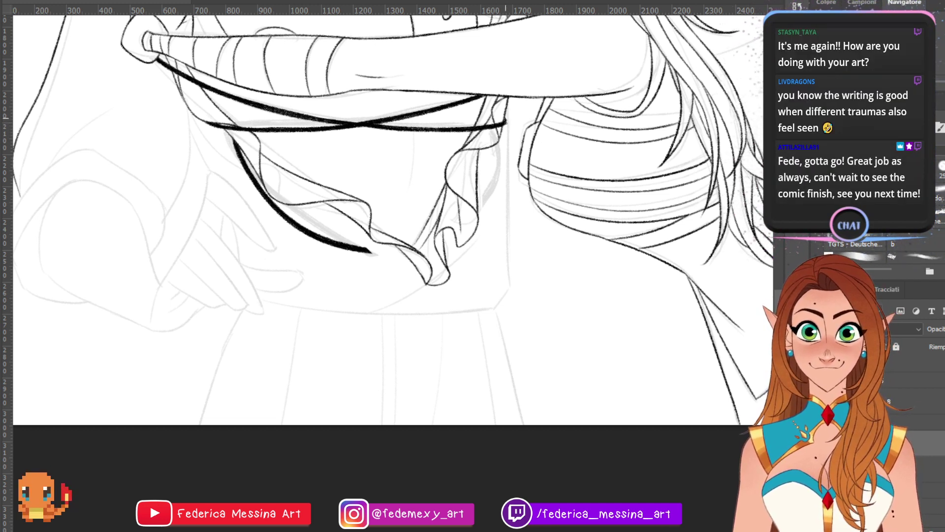
- Ink a short thick curve bulging outward beside the shirt's right ruffle, below the end of the crossing line
drag(496, 149, 479, 201)
key(ctrl+z)
key(ctrl+z)
key(ctrl+z)
mouse_move(492, 146)
mouse_down()
mouse_move(477, 203)
mouse_move(497, 158)
mouse_move(478, 198)
mouse_up()
key(ctrl+z)
key(ctrl+z)
key(ctrl+z)
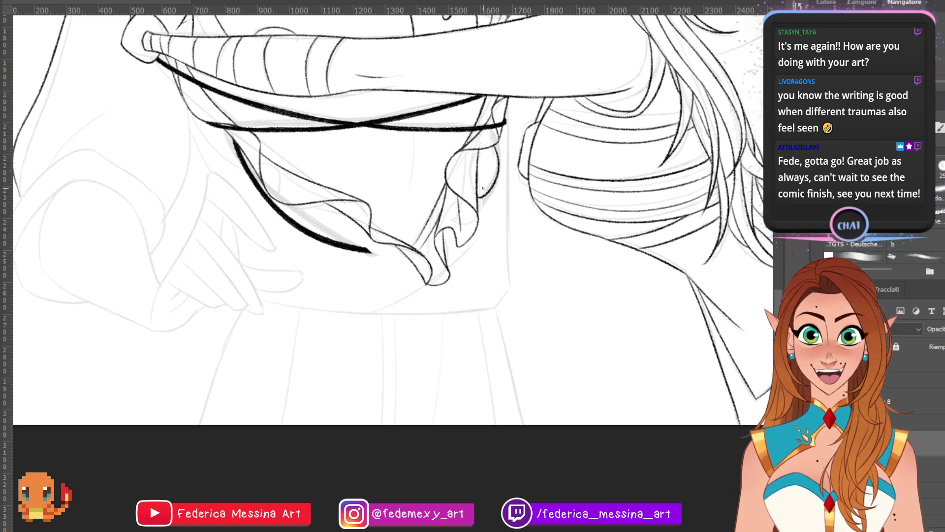
key(ctrl+z)
drag(495, 146, 479, 197)
key(ctrl+z)
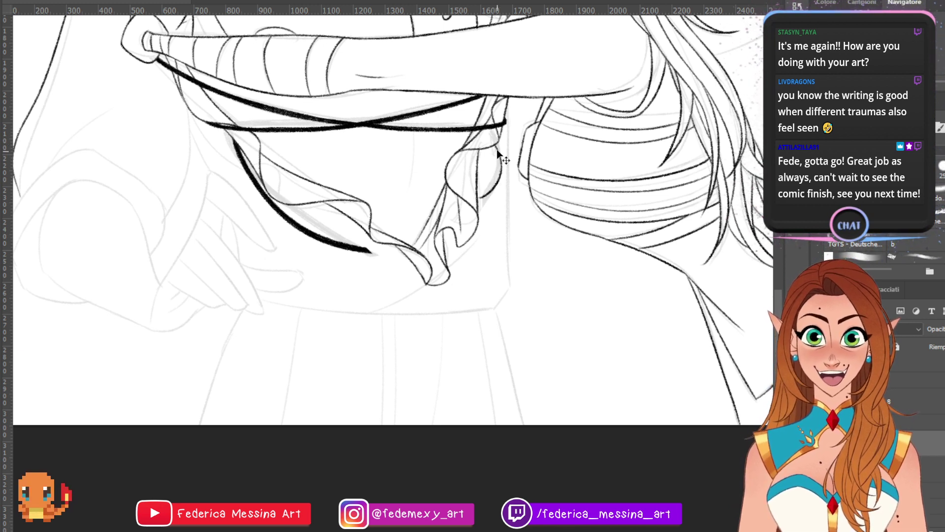
key(ctrl+z)
drag(495, 146, 480, 197)
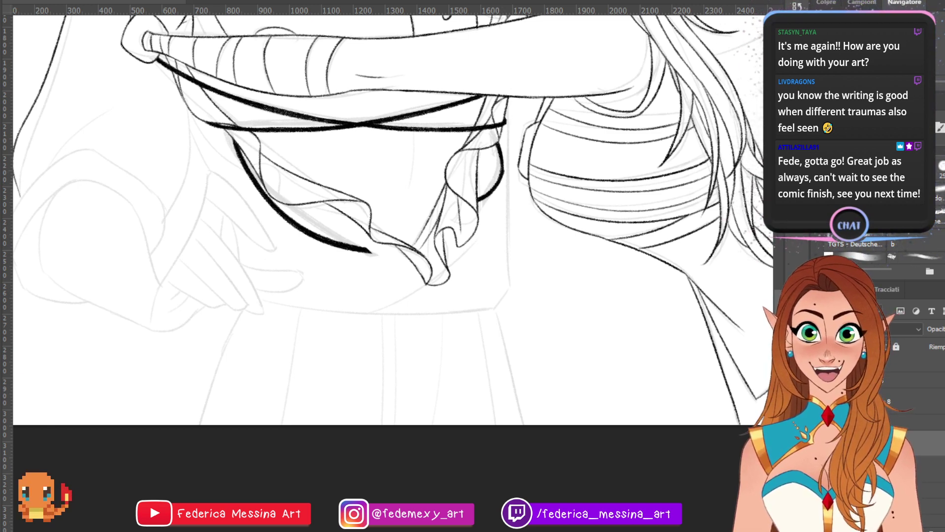
- Draw a thin vertical line down the man's abdomen, from under the woman's forearm toward the shirt's lower point
mouse_move(509, 104)
mouse_down()
mouse_move(552, 258)
mouse_move(551, 336)
mouse_up()
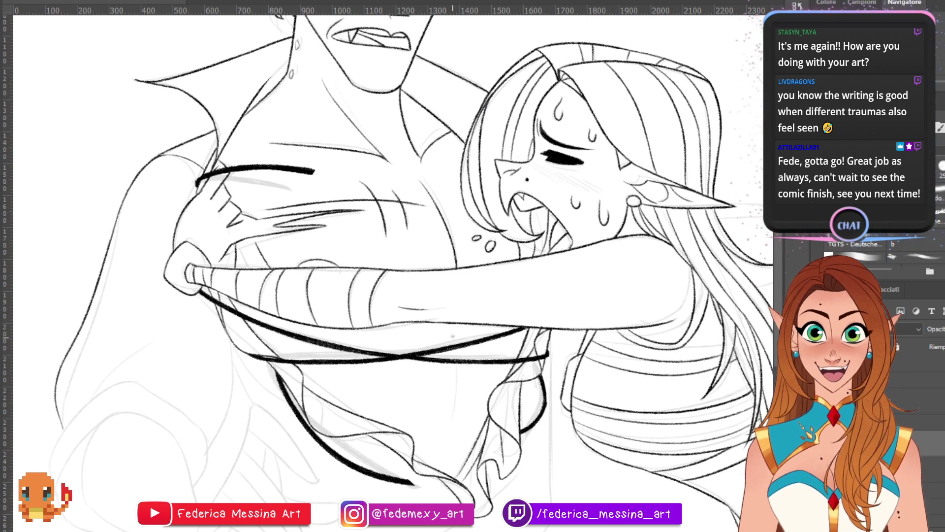
drag(455, 329, 448, 444)
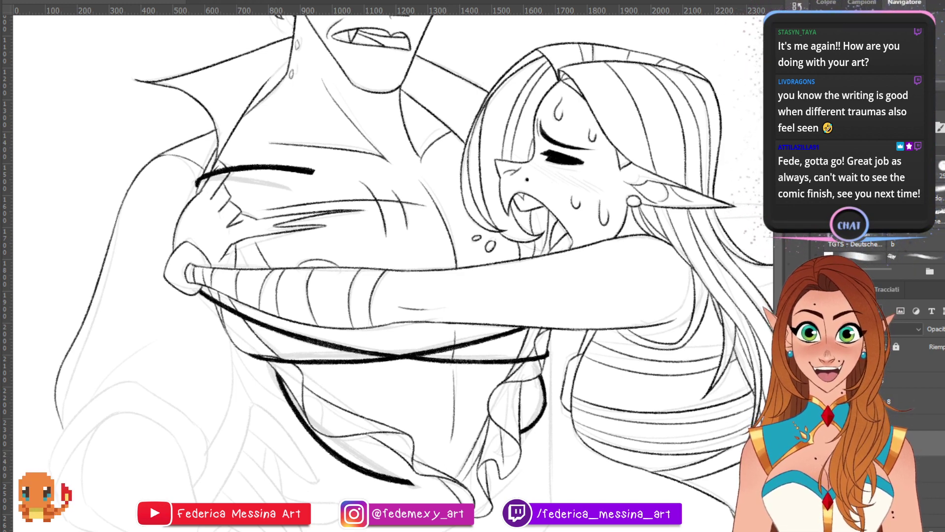
scroll(448, 471, down, 2)
scroll(419, 429, up, 2)
scroll(419, 430, left, 3)
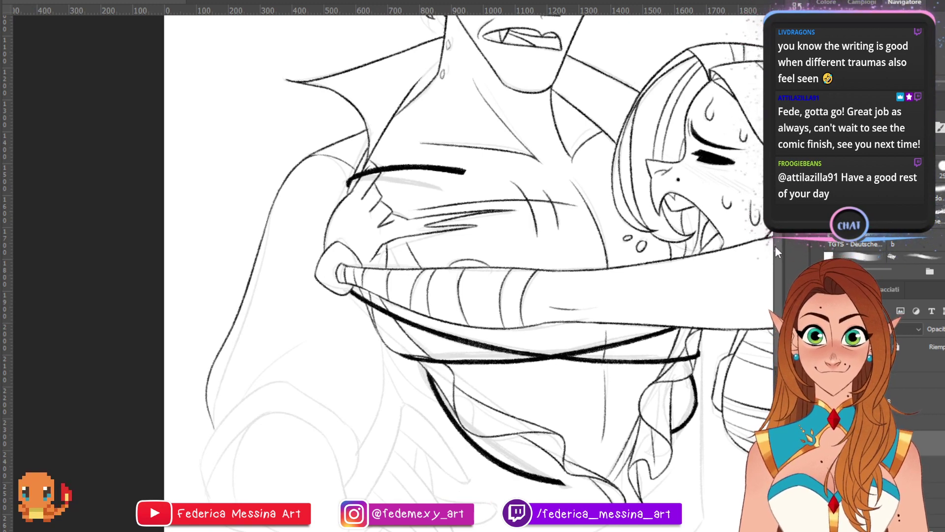
- Examine the inked shirt and torso close up, and the whole panel at full view
scroll(775, 241, up, 1)
scroll(775, 240, down, 5)
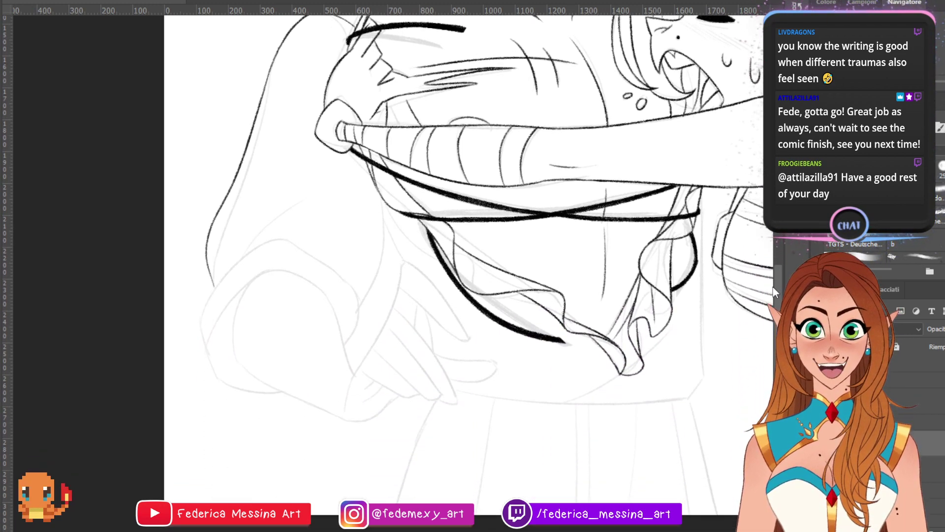
scroll(776, 295, down, 1)
scroll(773, 288, up, 1)
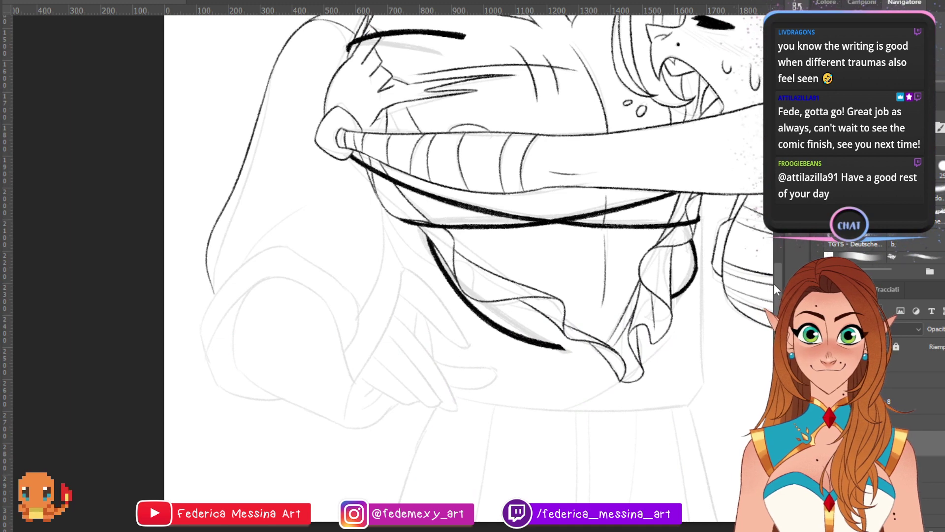
scroll(773, 285, down, 1)
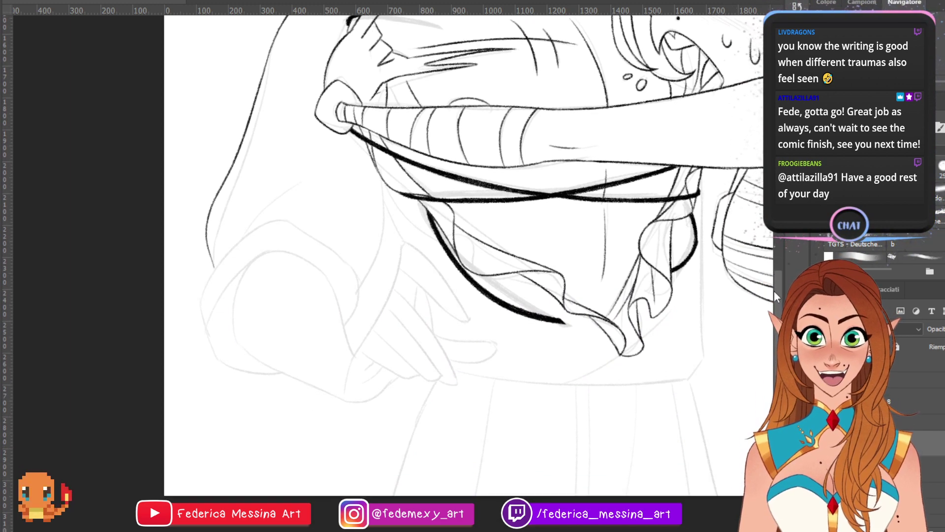
drag(774, 290, 774, 290)
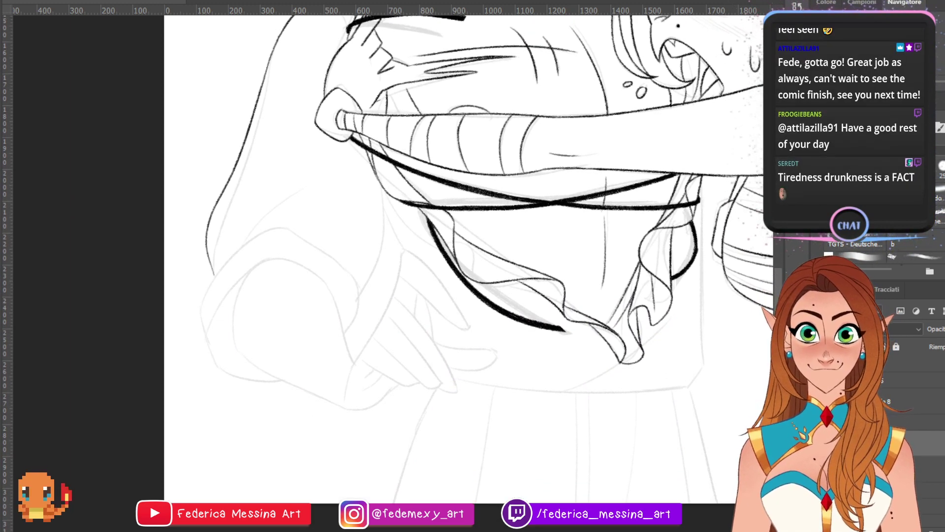
key(ctrl+minus)
key(ctrl+minus)
key(ctrl+minus)
key(ctrl+minus)
key(ctrl+plus)
key(ctrl+plus)
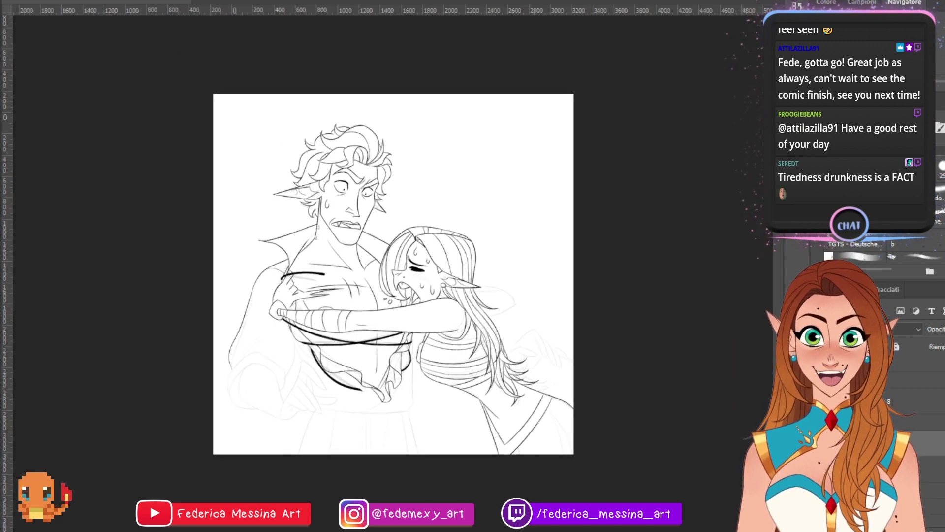
- Compare the panel with the other panels' drawings by switching layer visibility, and bring the current panel's line art back
key(ctrl+comma)
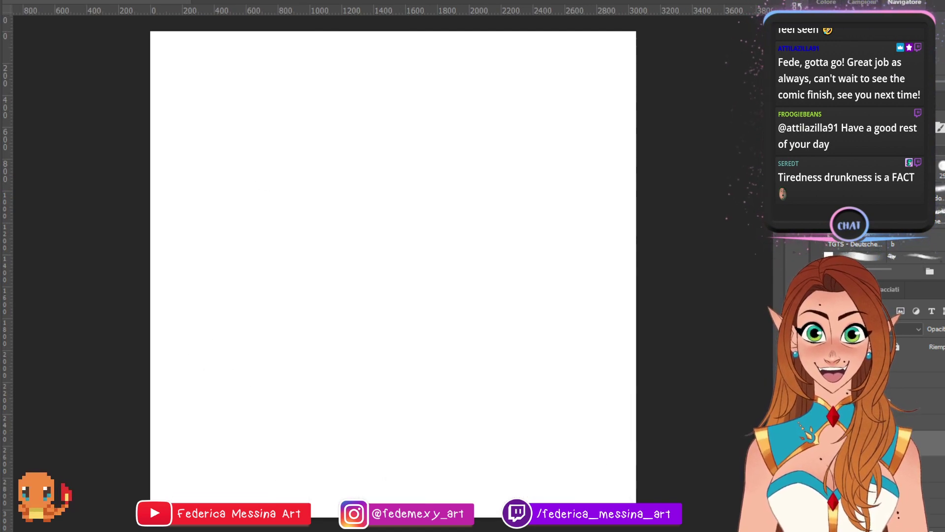
key(ctrl+comma)
key(ctrl+comma)
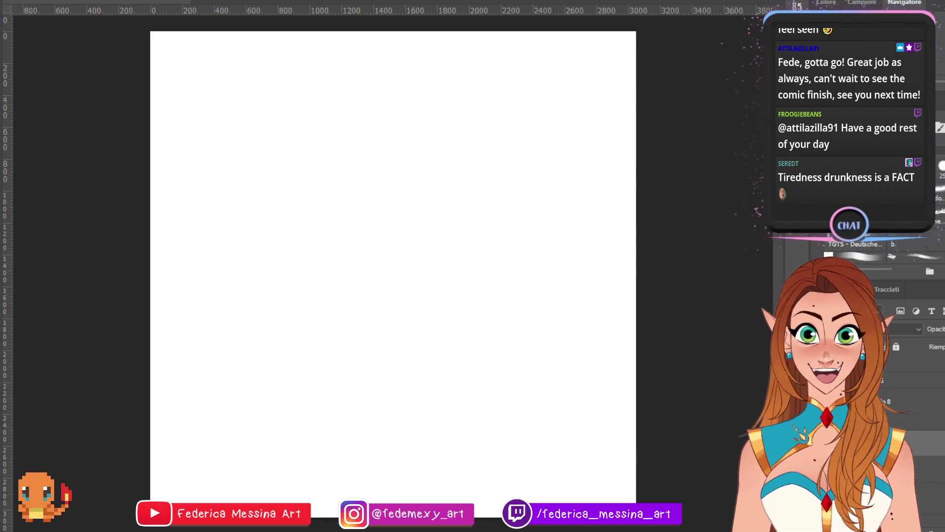
key(ctrl+z)
key(ctrl+shift+z)
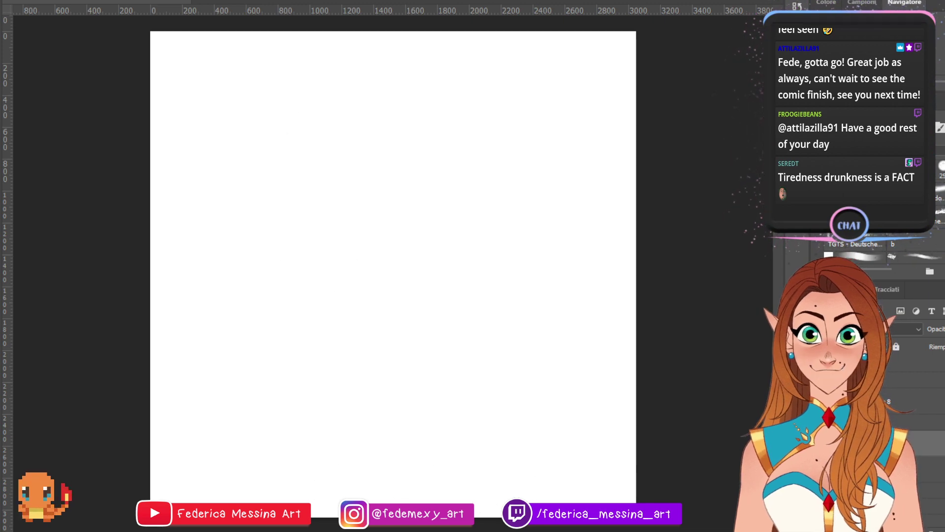
key(ctrl+z)
key(ctrl+comma)
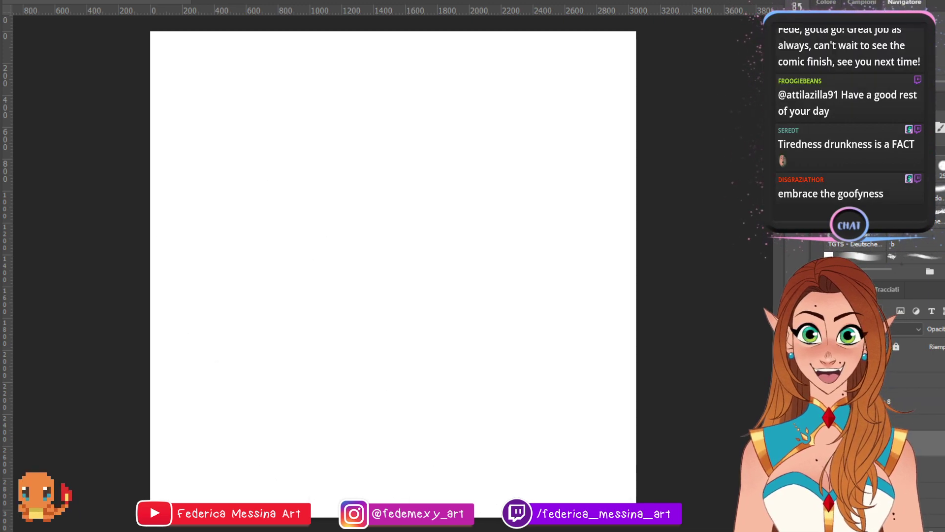
key(ctrl+comma)
key(ctrl+comma)
key(ctrl+comma)
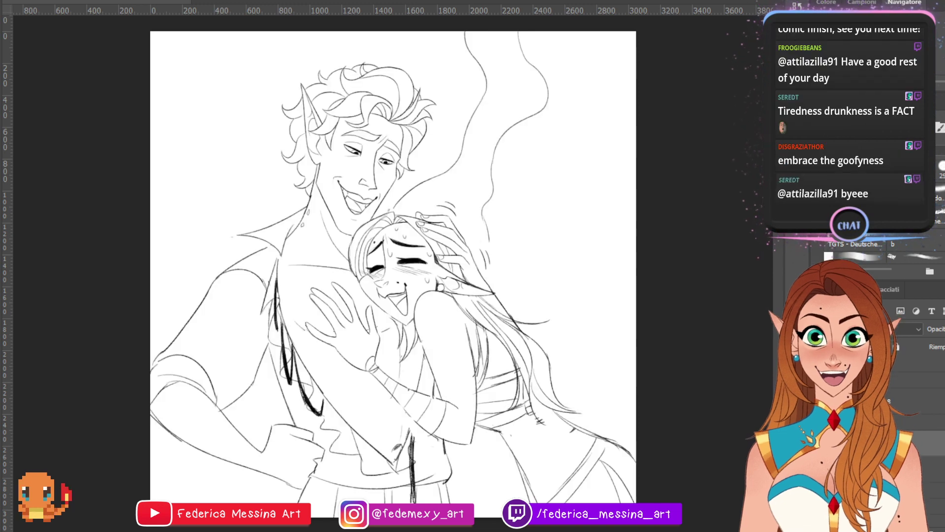
key(ctrl+comma)
key(ctrl+comma)
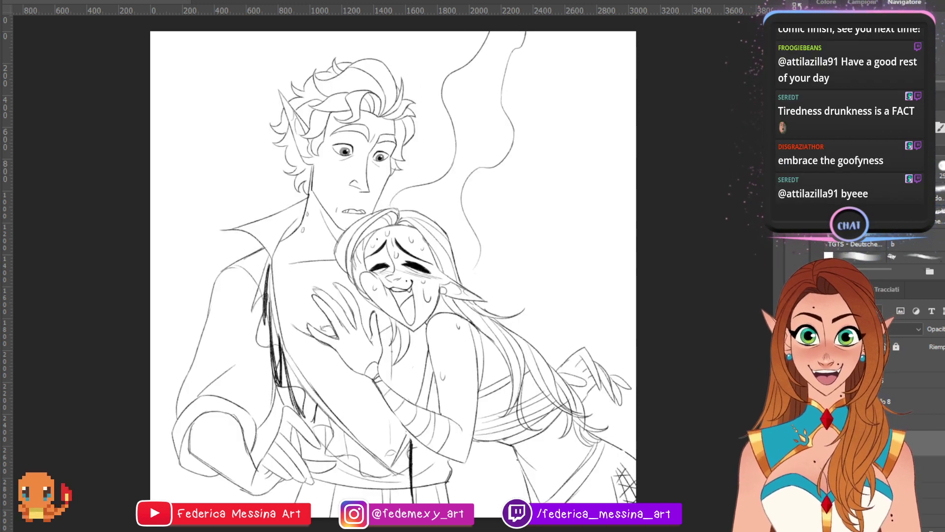
key(ctrl+comma)
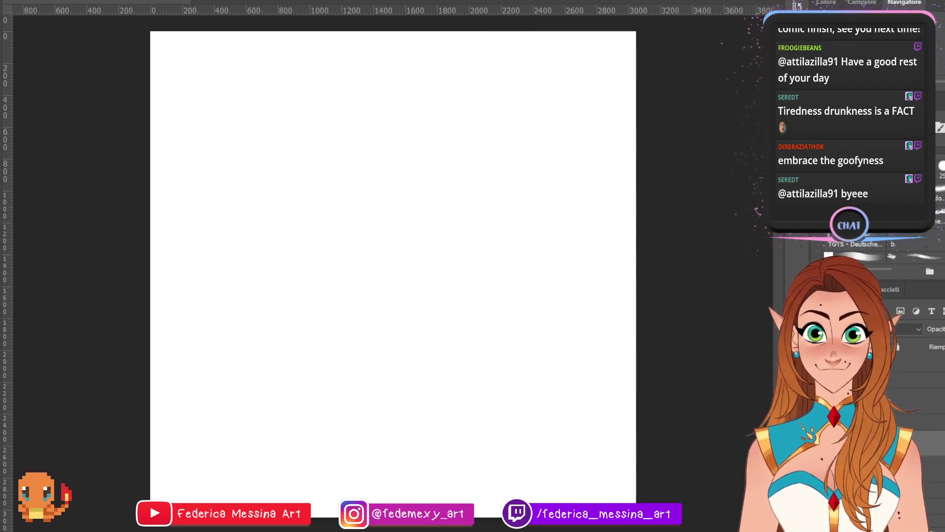
key(ctrl+comma)
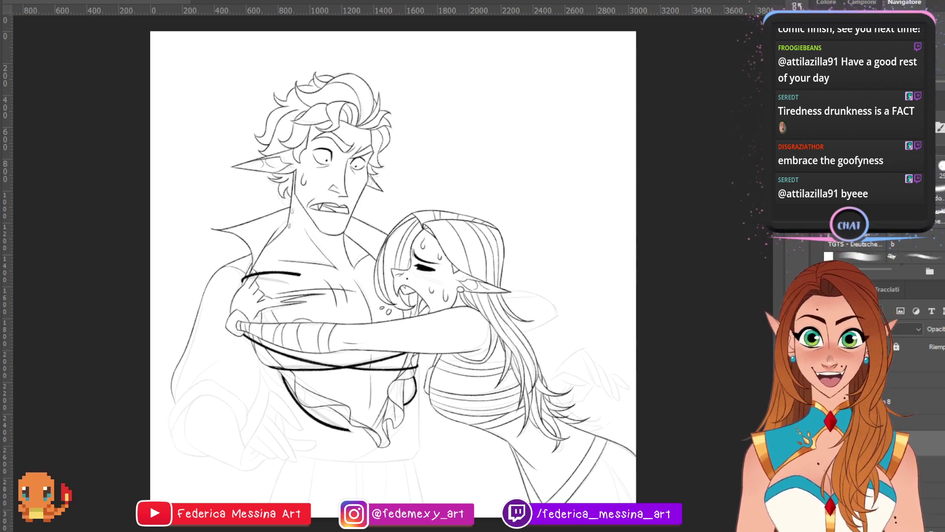
- Ink the outer edge of the man's lowered hand from the wrist up to the base of the lower fingers
key(ctrl+plus)
key(ctrl+plus)
key(ctrl+plus)
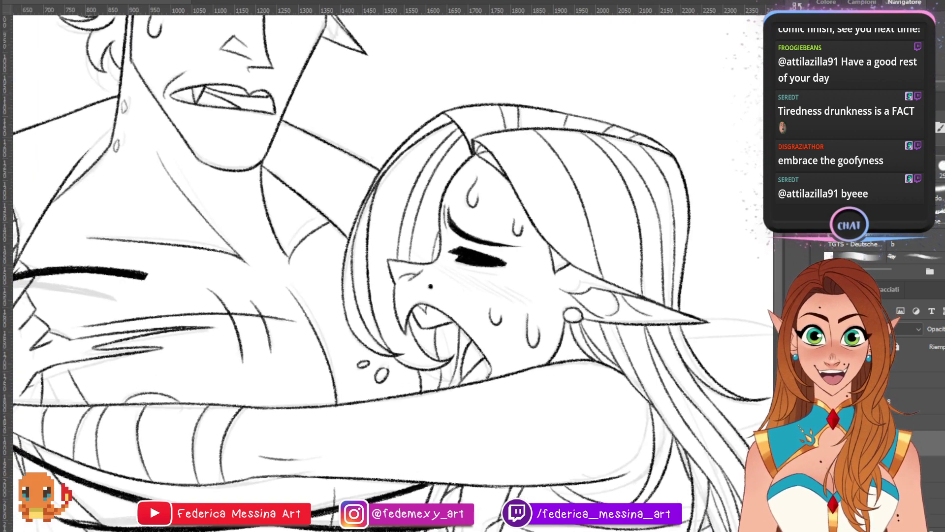
drag(268, 313, 518, 235)
drag(394, 315, 414, 158)
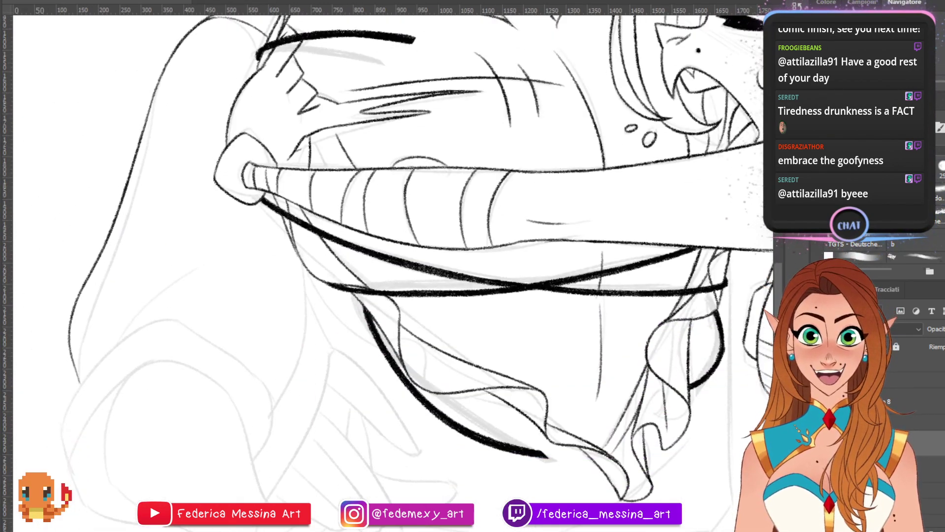
key(ctrl+minus)
drag(414, 273, 414, 218)
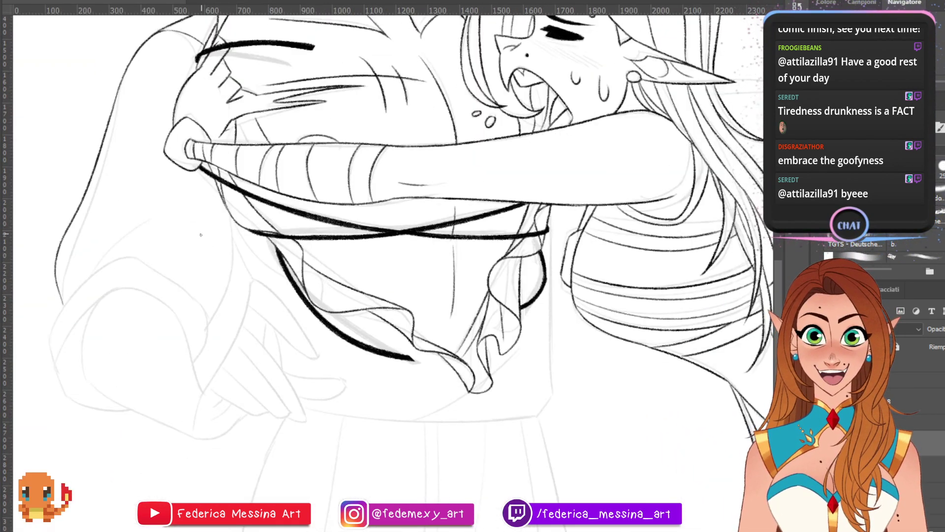
drag(194, 425, 231, 346)
key(ctrl+z)
key(ctrl+z)
key(ctrl+z)
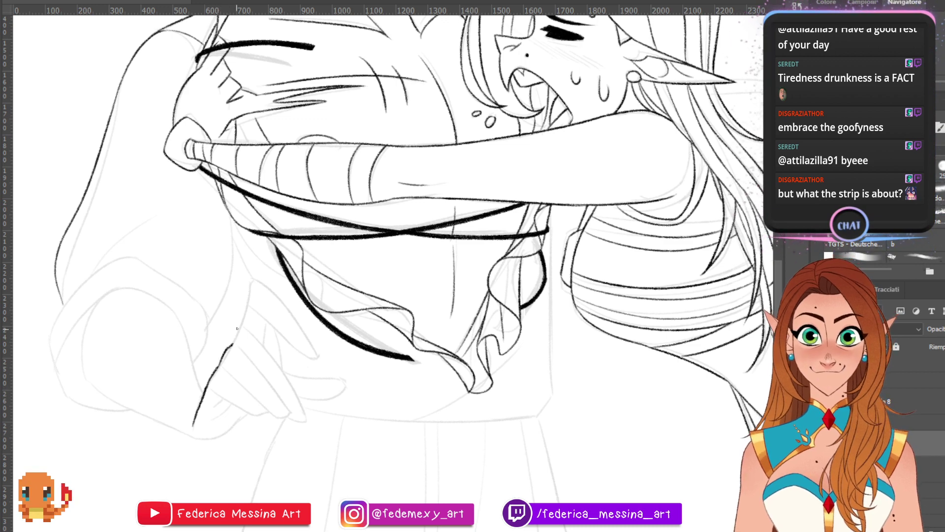
key(ctrl+z)
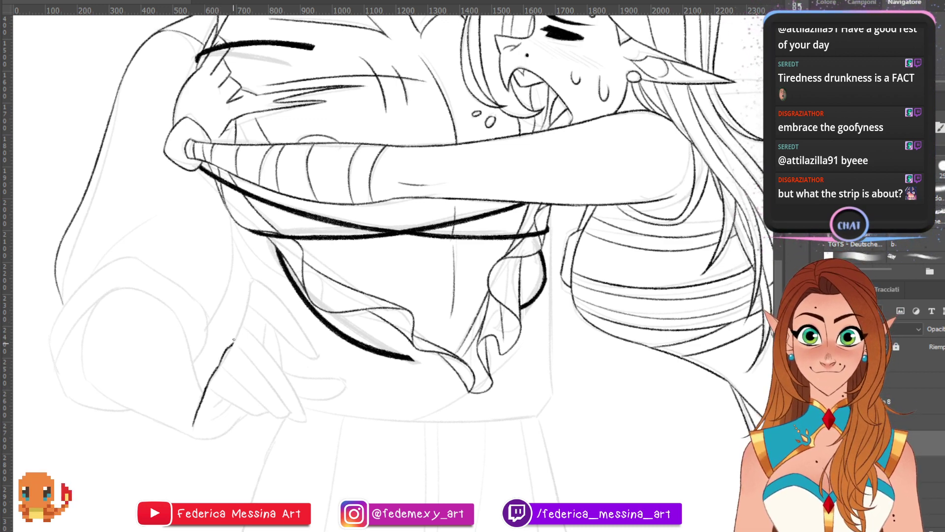
- Extend the hand's outer edge upward over the knuckle bend to the topmost knuckle, following the sketch
drag(245, 322, 253, 282)
key(ctrl+z)
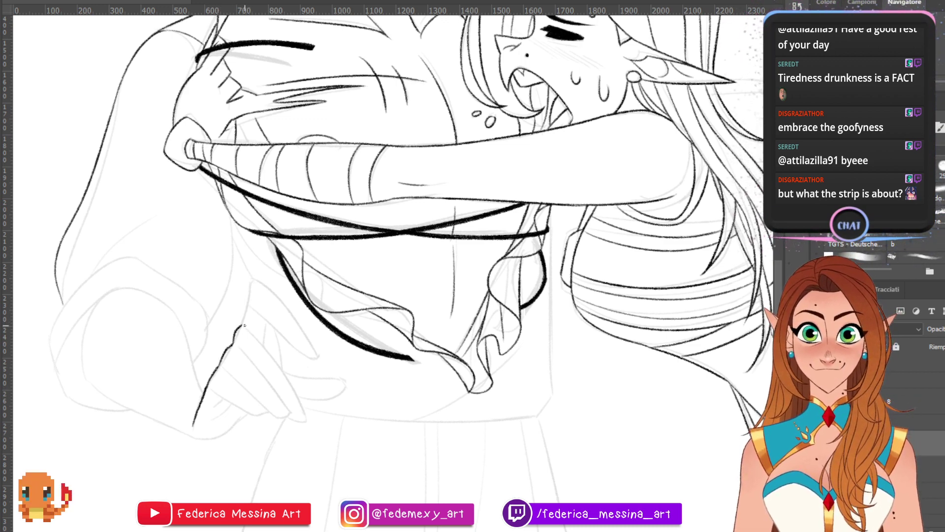
mouse_move(242, 326)
mouse_down()
mouse_move(257, 275)
mouse_move(252, 286)
mouse_move(286, 310)
mouse_up()
key(ctrl+z)
key(ctrl+z)
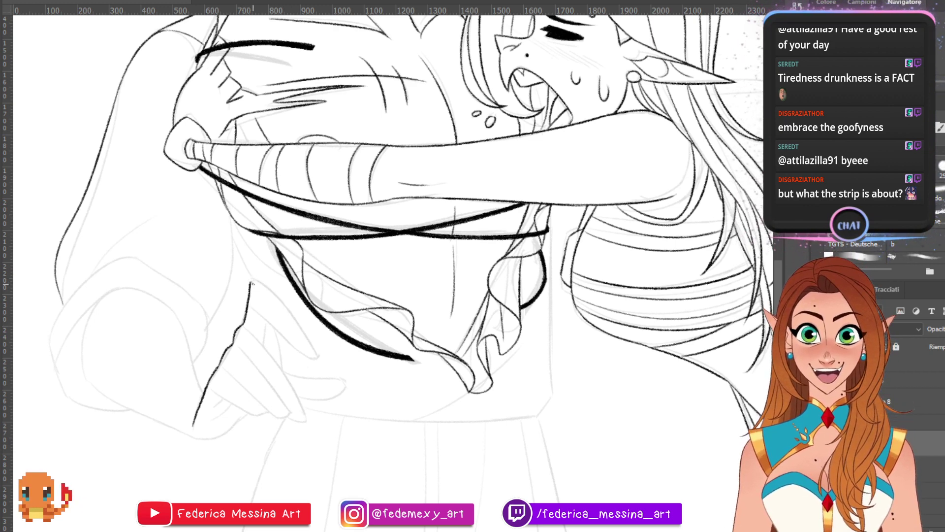
key(ctrl+z)
- Ink the upper edge of the man's topmost finger, sloping down from the knuckle toward the fingertip
drag(251, 283, 295, 319)
key(ctrl+z)
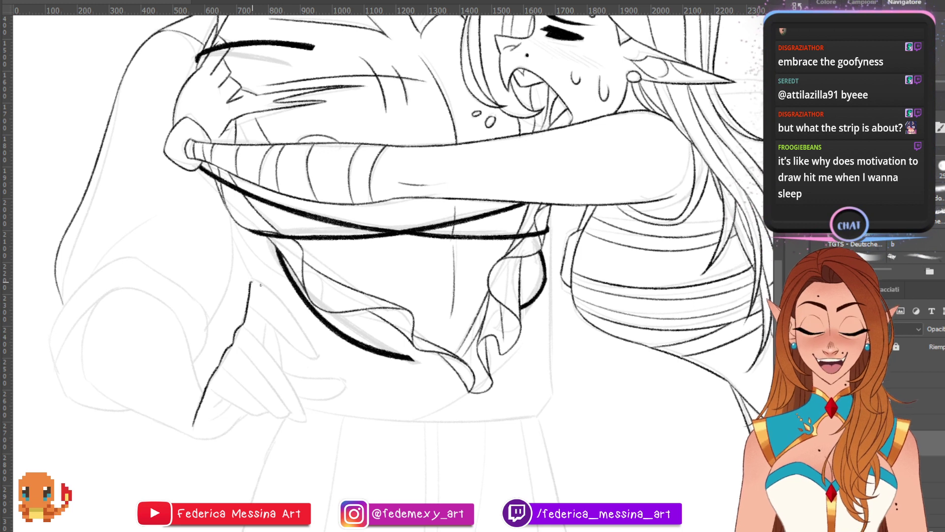
drag(252, 282, 295, 319)
key(ctrl+z)
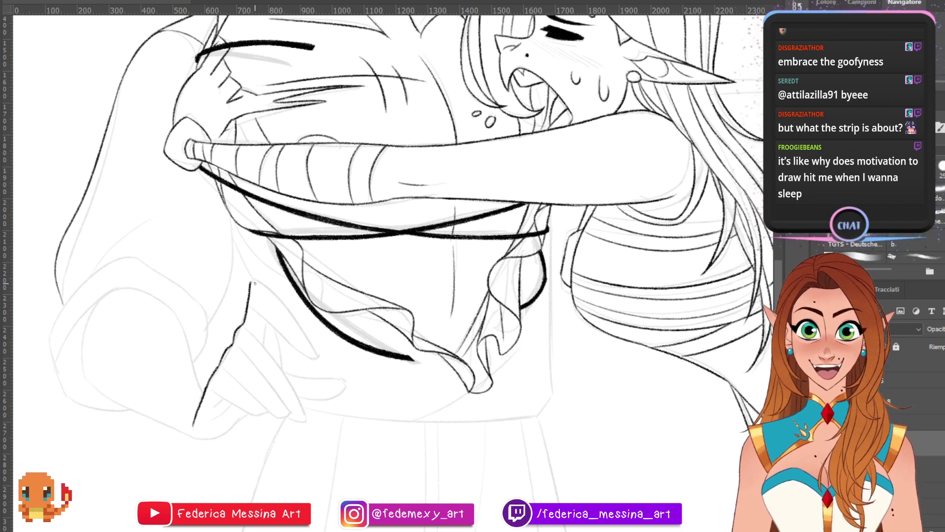
key(e)
mouse_move(253, 280)
mouse_down()
mouse_move(256, 317)
mouse_move(259, 281)
mouse_move(249, 300)
mouse_move(261, 275)
mouse_move(248, 297)
mouse_move(259, 283)
mouse_move(281, 304)
mouse_up()
key(ctrl+z)
drag(253, 281, 298, 319)
key(ctrl+z)
drag(256, 281, 312, 342)
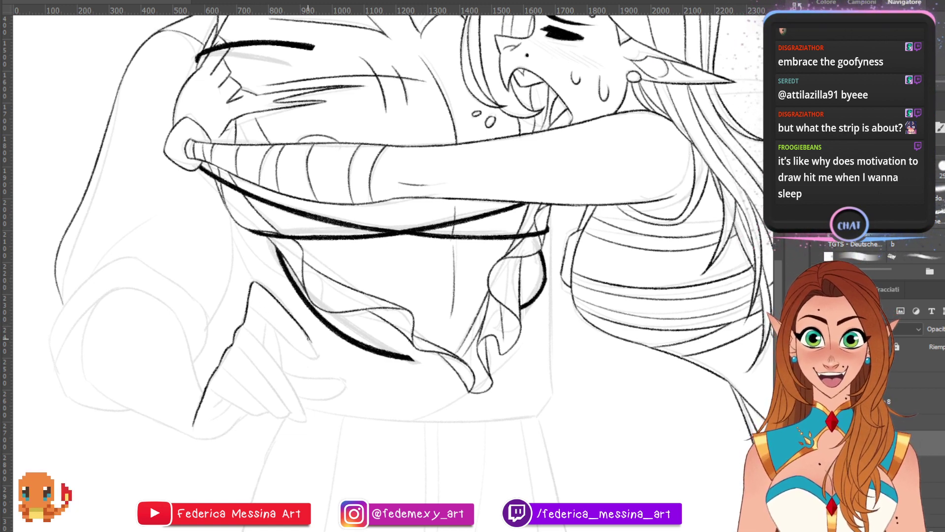
key(ctrl+z)
drag(253, 280, 315, 341)
key(ctrl+z)
key(ctrl+z)
key(ctrl+z)
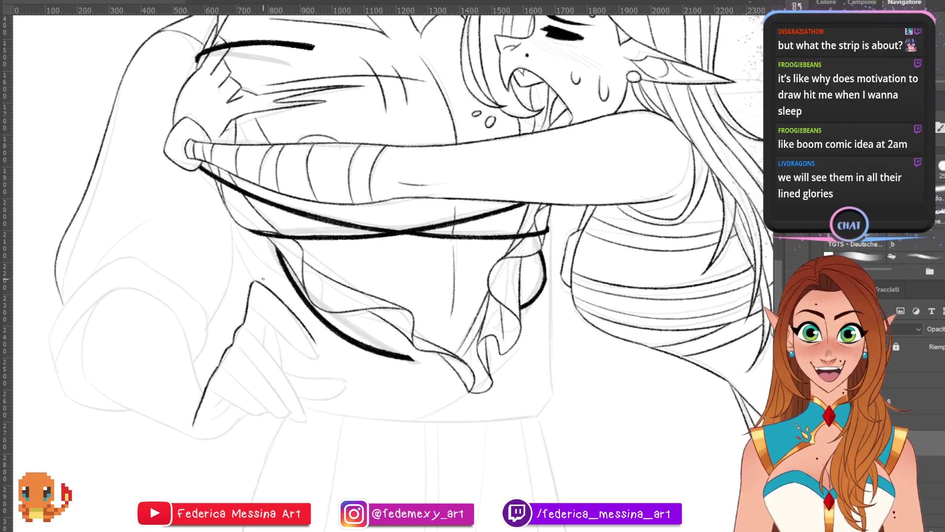
- Ink the lower edge of the topmost finger and close it with a rounded fingertip
drag(257, 306, 321, 356)
key(ctrl+z)
key(ctrl+z)
key(ctrl+z)
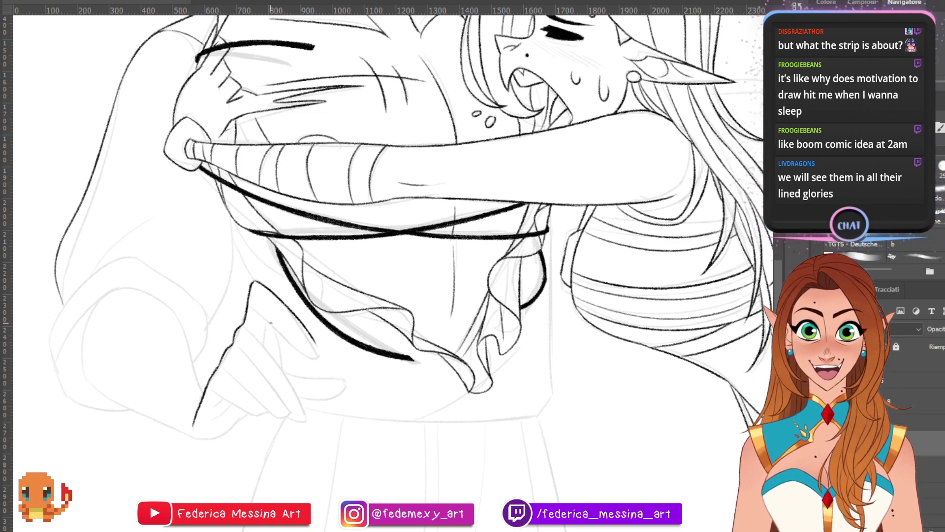
drag(256, 307, 319, 355)
key(ctrl+z)
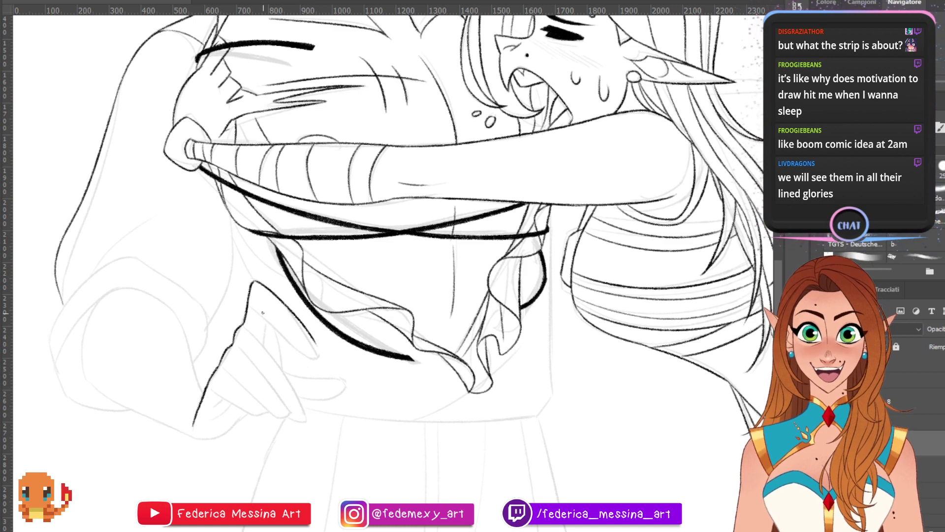
drag(263, 313, 320, 352)
drag(302, 322, 319, 351)
key(ctrl+z)
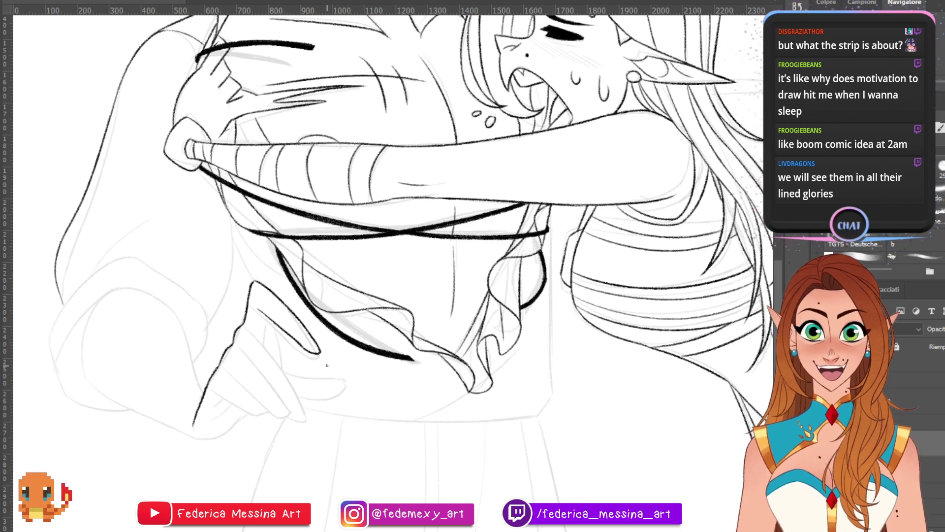
- Ink the short lines beneath the topmost finger and the long outer edge of the finger below it, down to its tip
drag(267, 315, 265, 343)
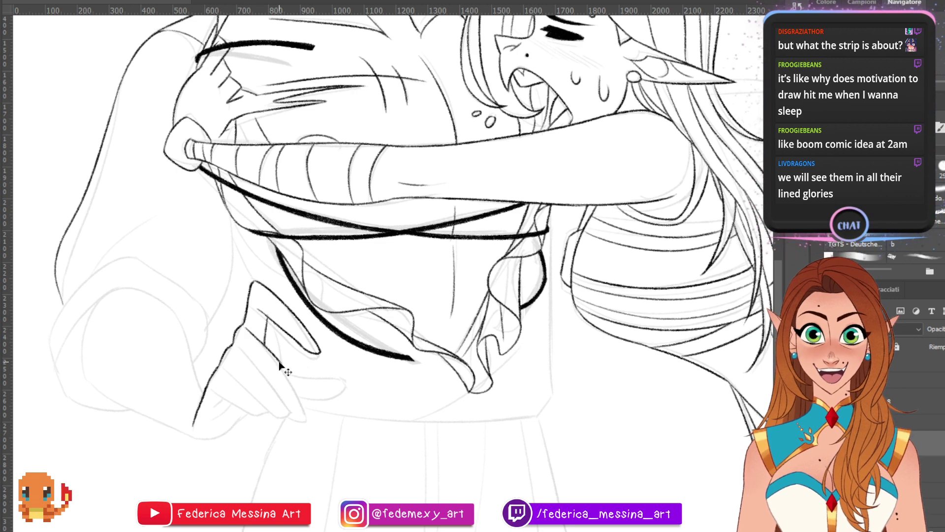
mouse_move(245, 327)
mouse_down()
mouse_move(284, 366)
mouse_move(308, 422)
mouse_up()
key(ctrl+z)
drag(285, 367, 309, 428)
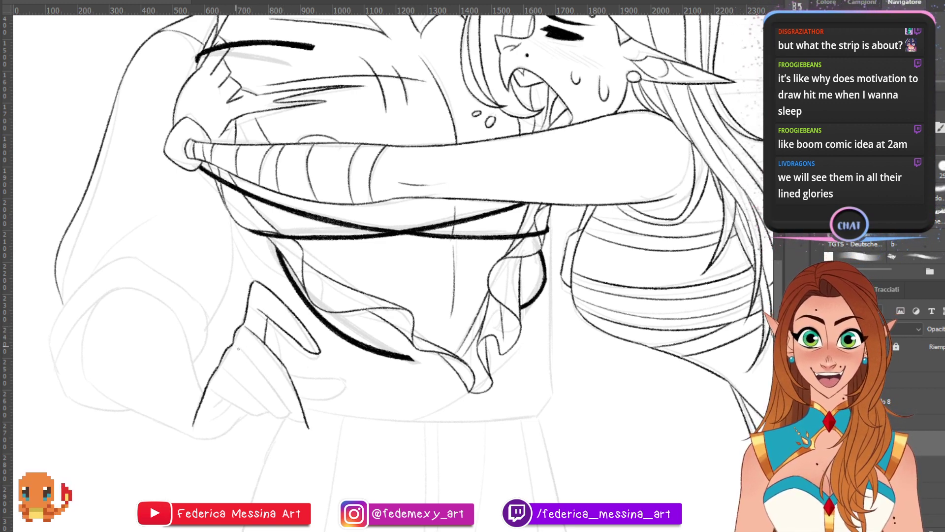
- Ink the dividing lines and rounded tips of the man's lower fingers, undoing unwanted strokes
mouse_move(237, 345)
mouse_down()
mouse_move(273, 390)
mouse_move(274, 412)
mouse_up()
drag(211, 392, 278, 430)
key(ctrl+z)
drag(240, 404, 268, 417)
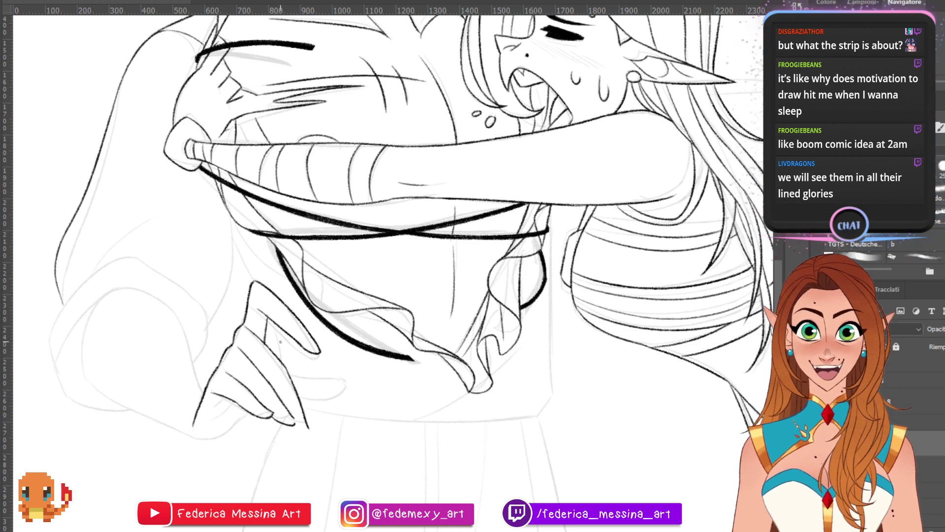
key(ctrl+z)
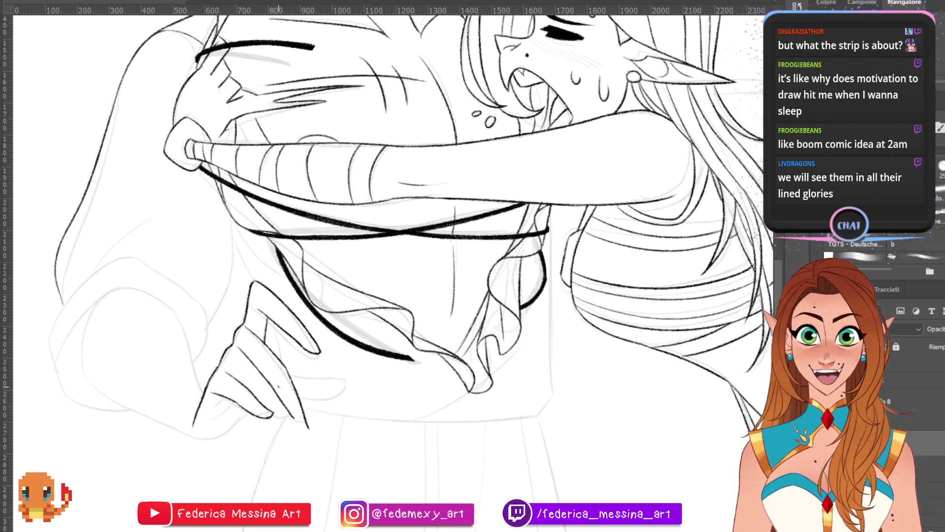
- Close the tip of the longest lower finger and draw its fingernail
drag(272, 415, 309, 430)
key(ctrl+z)
key(ctrl+z)
key(ctrl+z)
key(ctrl+z)
key(ctrl+z)
key(ctrl+z)
key(ctrl+z)
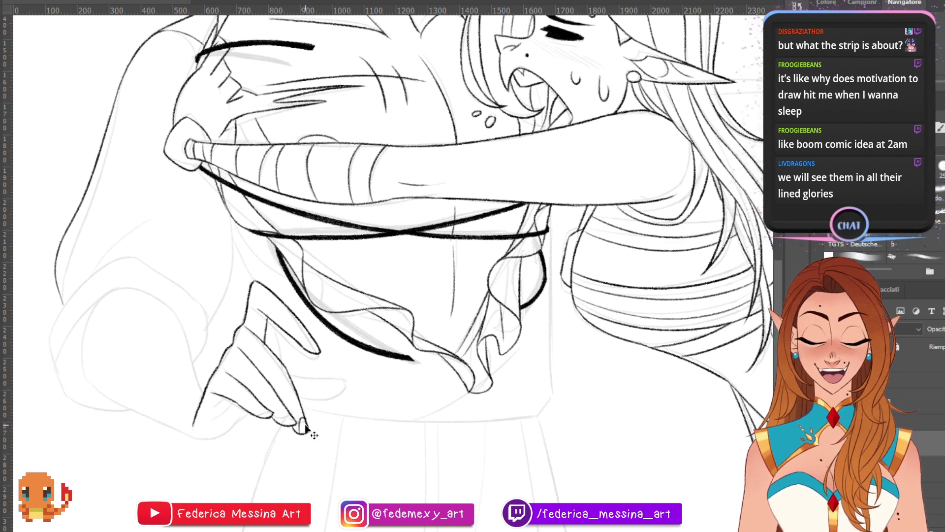
drag(297, 423, 303, 421)
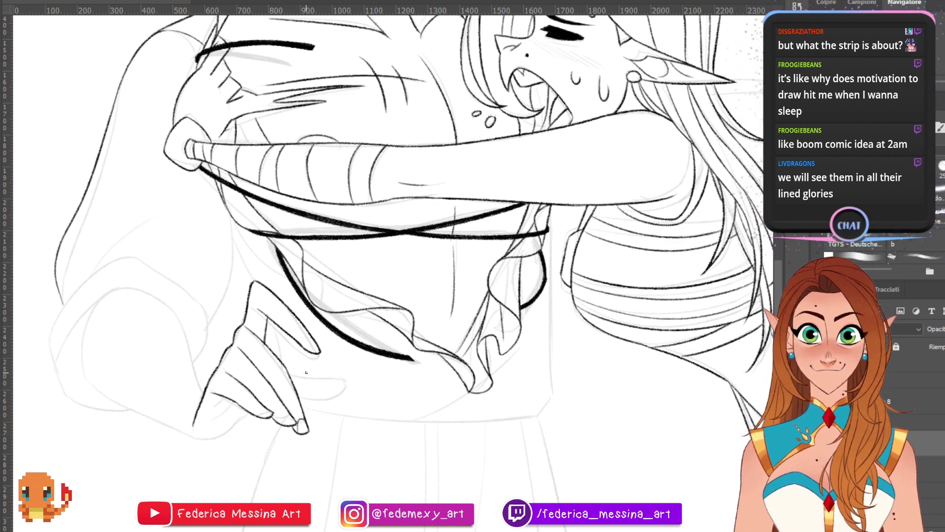
- Draw a fingernail on the topmost finger and erase and redraw the fingertip outline around it
drag(309, 339, 312, 352)
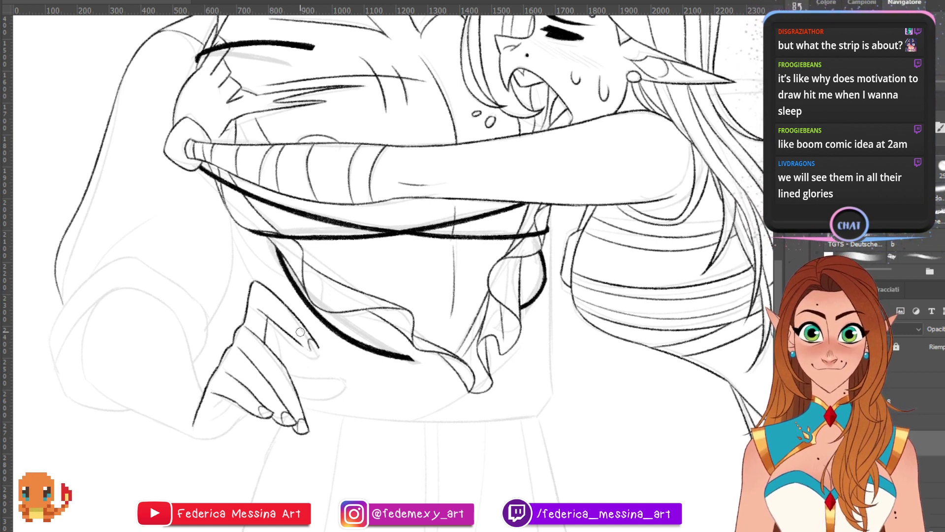
mouse_move(300, 332)
mouse_down()
mouse_move(315, 344)
mouse_move(296, 324)
mouse_move(316, 357)
mouse_move(302, 331)
mouse_move(318, 349)
mouse_move(319, 340)
mouse_move(307, 329)
mouse_up()
key(b)
key(ctrl+z)
key(ctrl+z)
key(ctrl+z)
key(e)
key(b)
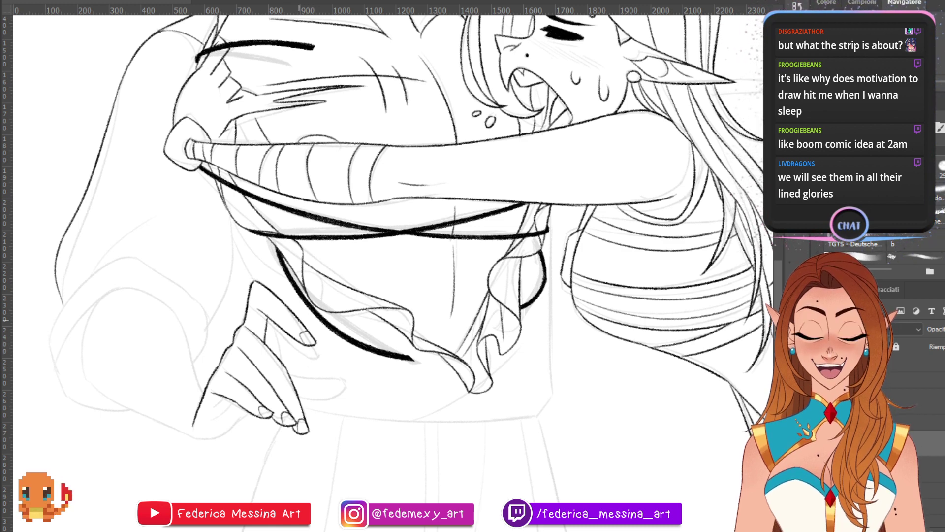
- Ink the man's outstretched thumb with its rounded tip and the short line at the base of his hand, undoing unwanted strokes
mouse_move(290, 372)
mouse_down()
mouse_move(344, 384)
mouse_move(316, 397)
mouse_move(343, 380)
mouse_move(346, 388)
mouse_move(341, 381)
mouse_up()
key(ctrl+z)
key(ctrl+z)
key(ctrl+z)
key(ctrl+z)
key(ctrl+z)
key(ctrl+z)
key(ctrl+z)
key(ctrl+z)
key(e)
key(b)
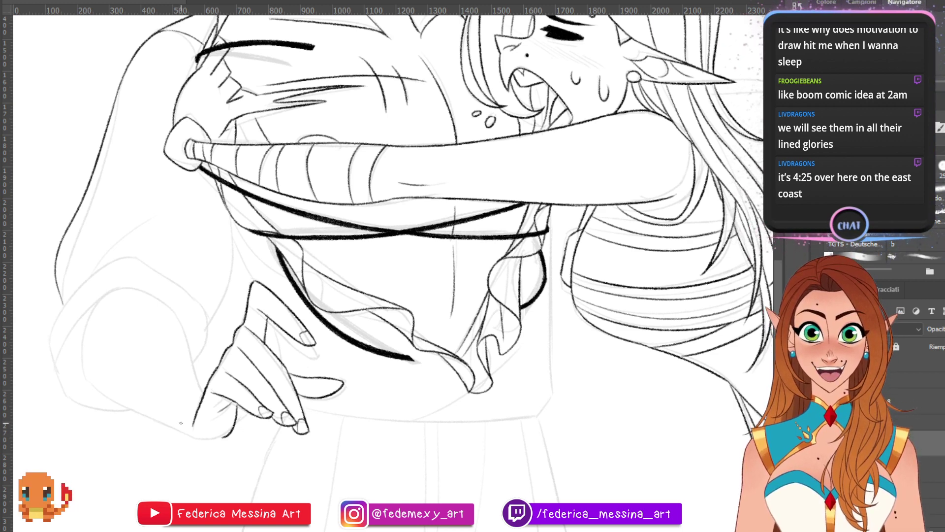
- Review the whole panel and compare it with the other panels of the comic strip
key(ctrl+minus)
key(ctrl+minus)
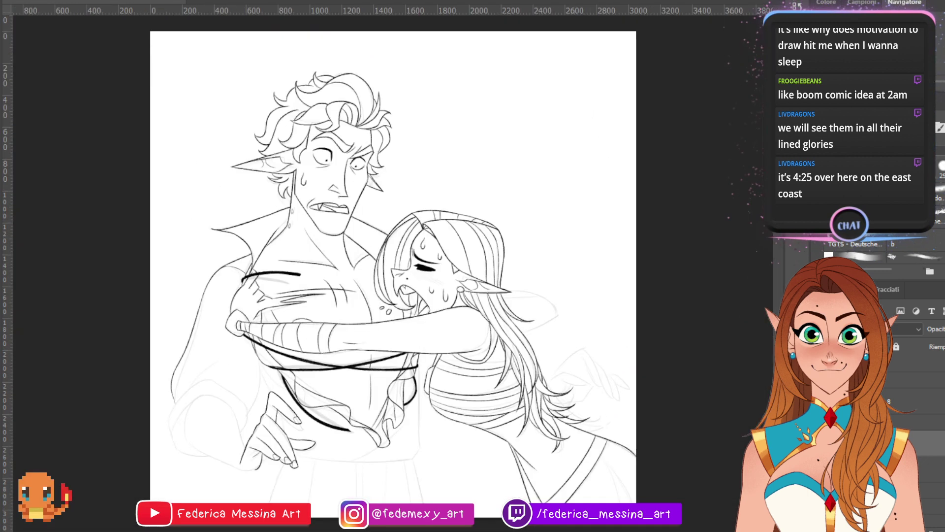
key(ctrl+comma)
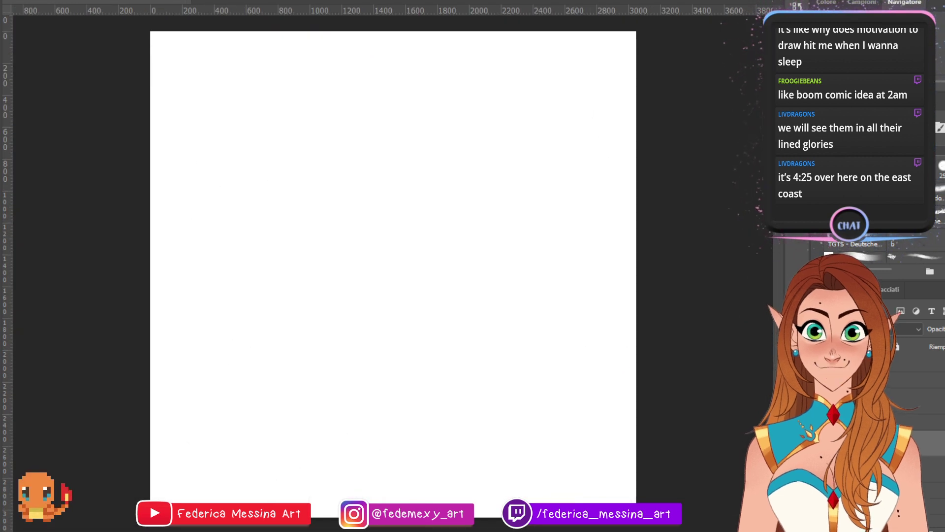
key(ctrl+comma)
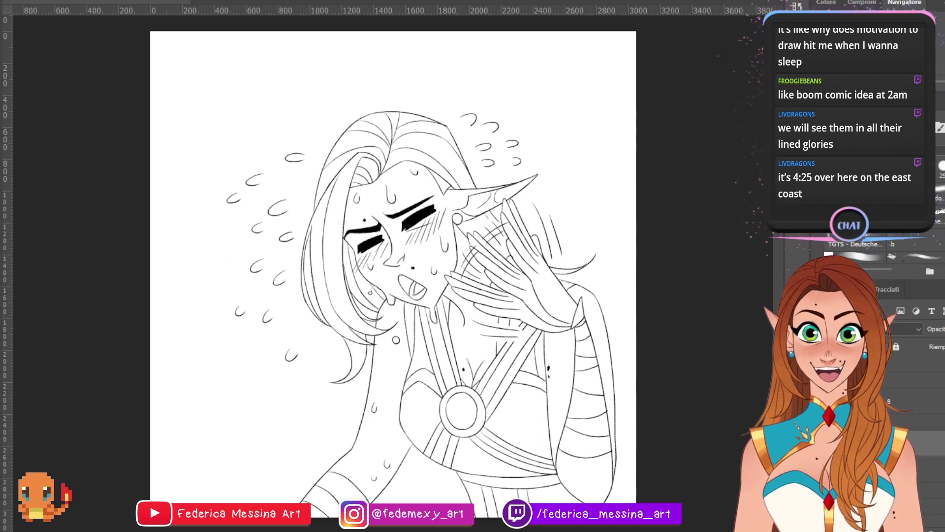
key(ctrl+comma)
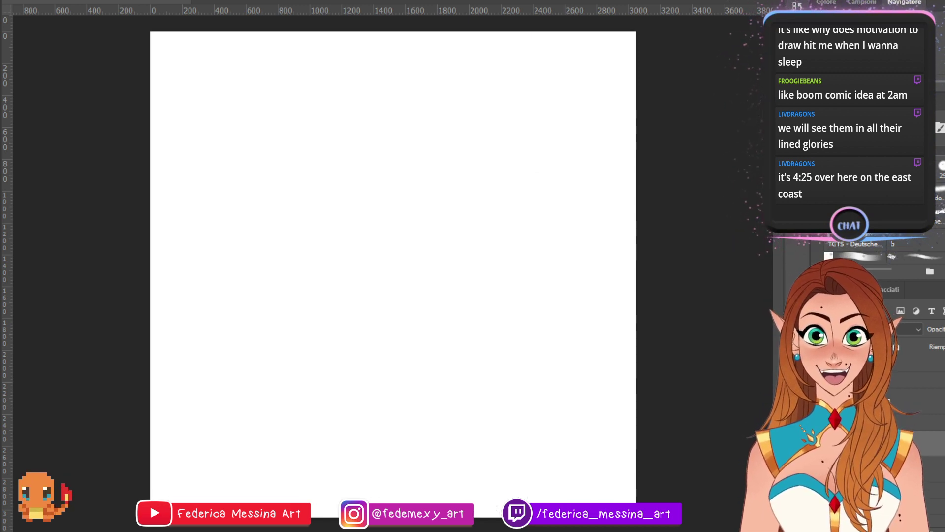
key(ctrl+comma)
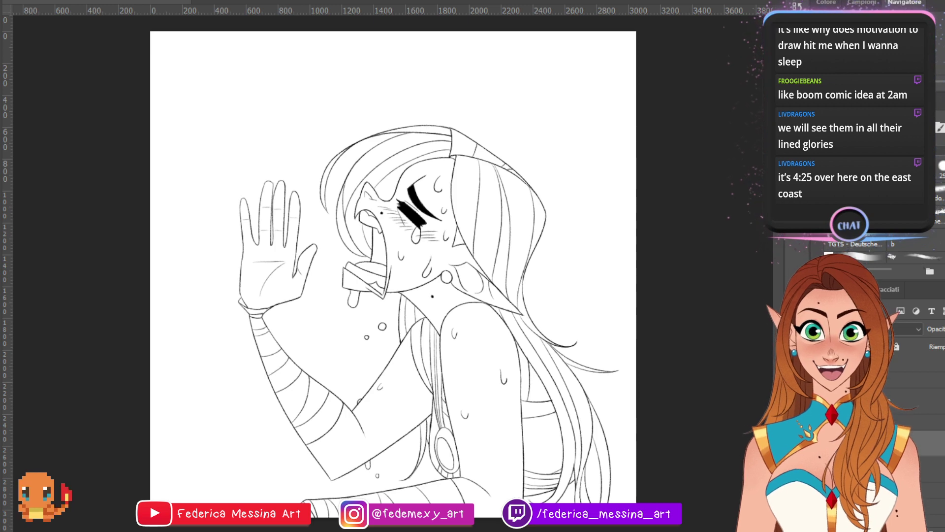
key(ctrl+Tab)
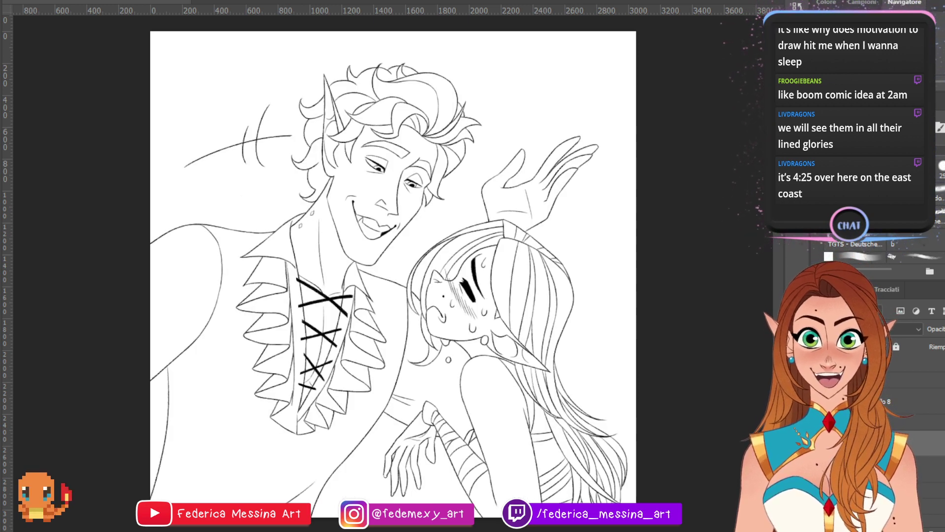
key(ctrl+Tab)
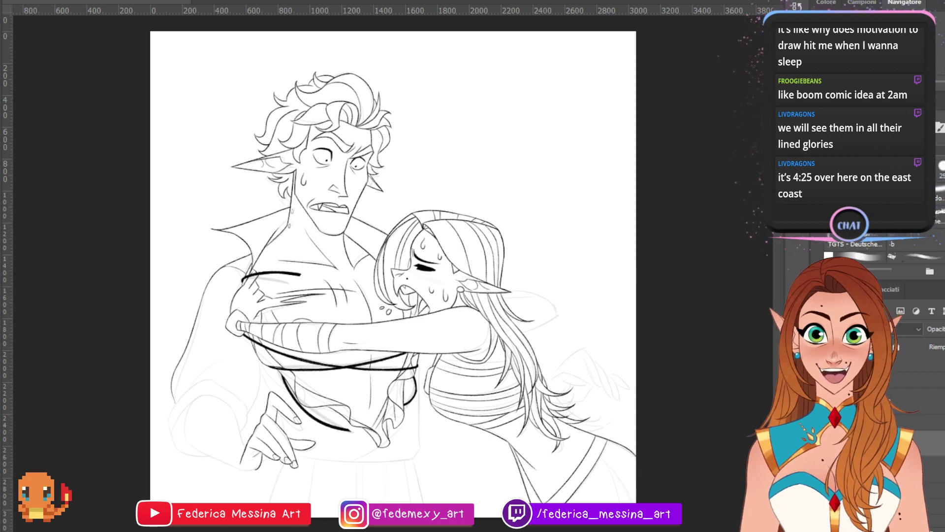
key(ctrl+Tab)
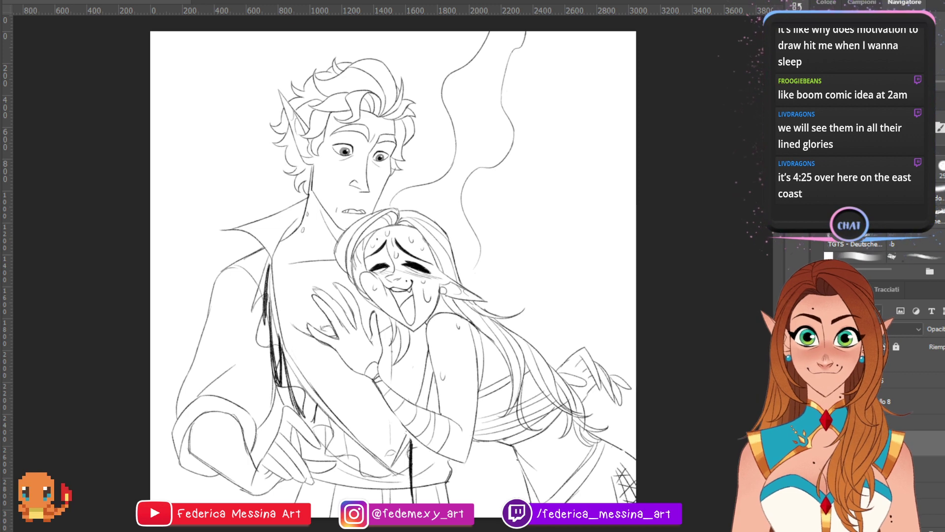
key(ctrl+Tab)
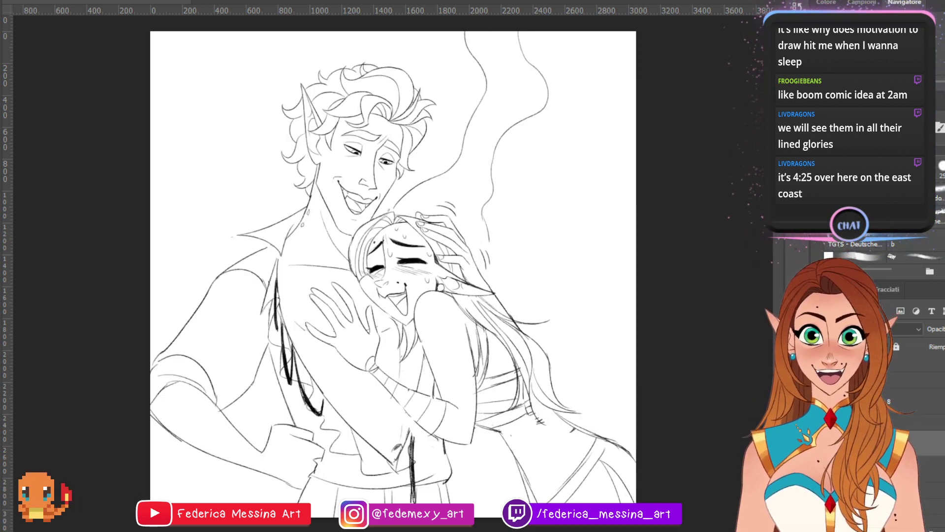
key(ctrl+Tab)
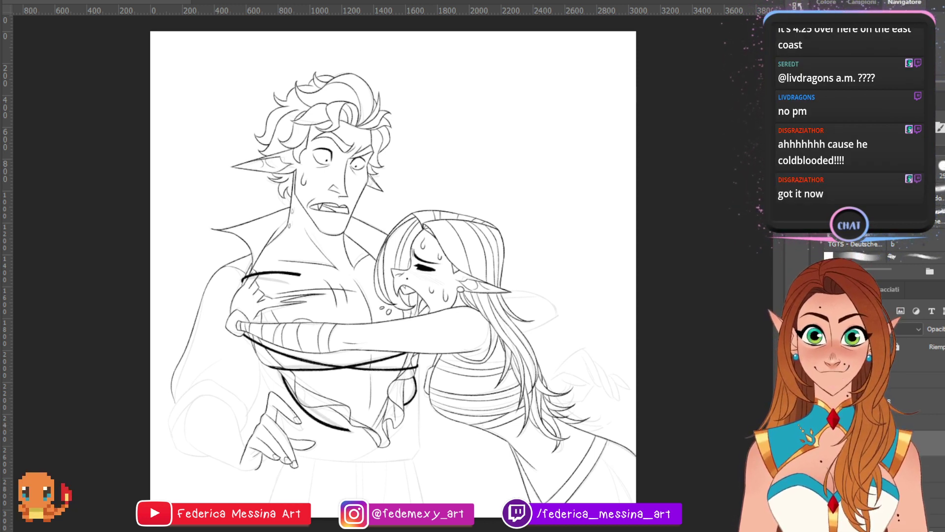
- Ink the upper edge of the bent arm extending behind the woman's ear tip, redrawing the stroke several times
key(ctrl+plus)
drag(392, 295, 393, 231)
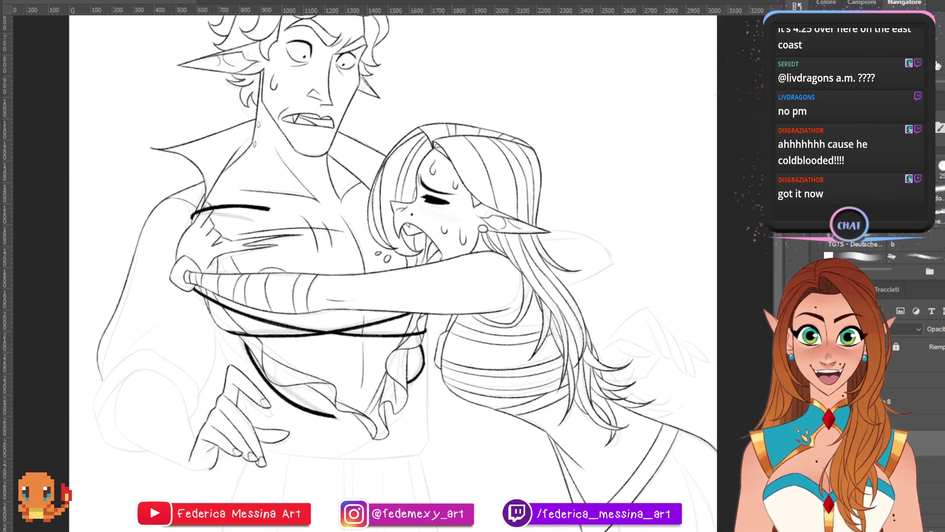
key(ctrl+plus)
drag(392, 334, 298, 306)
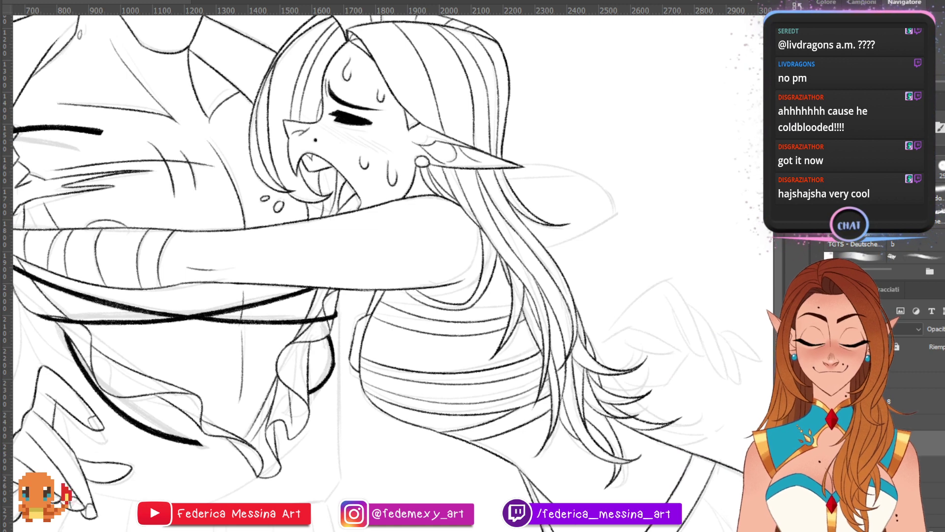
key(ctrl+z)
drag(507, 179, 594, 191)
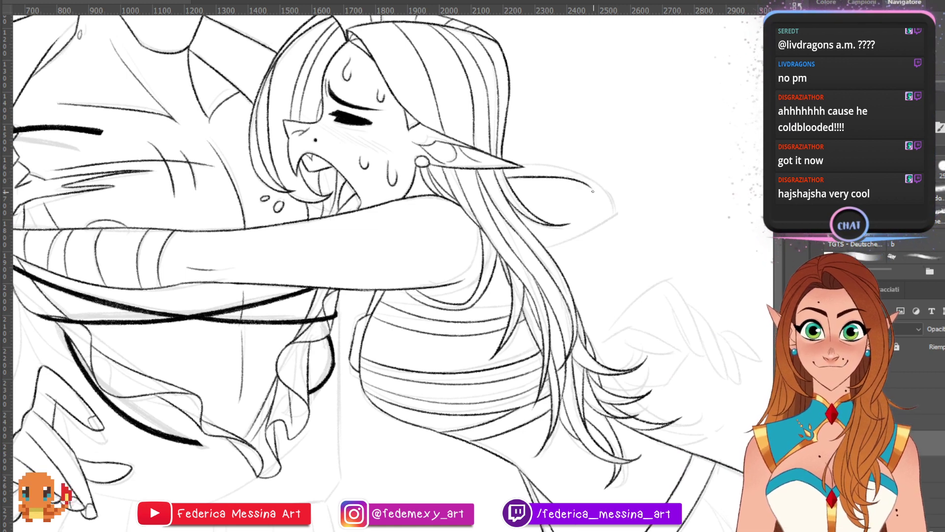
key(ctrl+z)
mouse_move(506, 177)
mouse_down()
mouse_move(605, 197)
mouse_move(560, 175)
mouse_move(590, 180)
mouse_move(536, 179)
mouse_move(588, 189)
mouse_move(522, 176)
mouse_move(594, 183)
mouse_up()
key(ctrl+z)
key(ctrl+z)
key(ctrl+z)
key(ctrl+z)
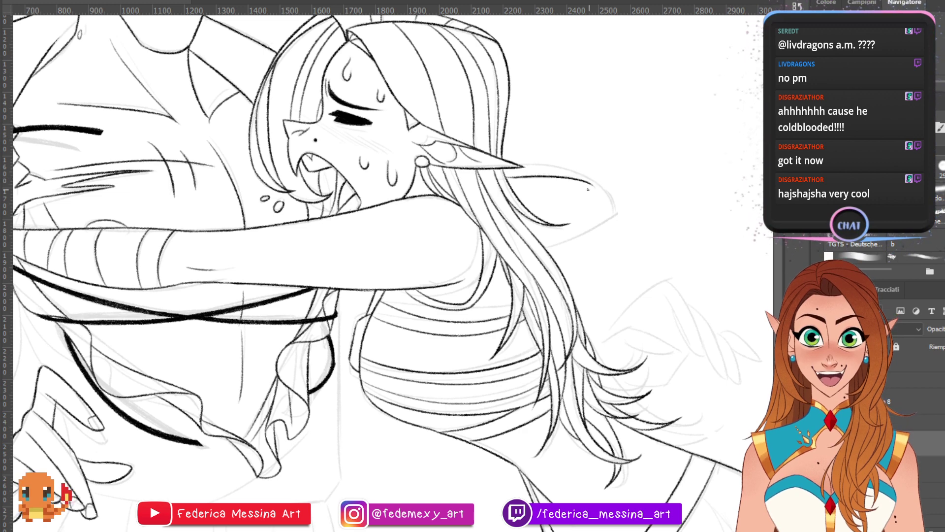
key(ctrl+z)
mouse_move(506, 176)
mouse_down()
mouse_move(586, 179)
mouse_move(617, 209)
mouse_up()
key(ctrl+z)
- Ink the pointed elbow curve and the arm's underside back to the woman's hair, undoing rejected strokes
drag(582, 177, 618, 215)
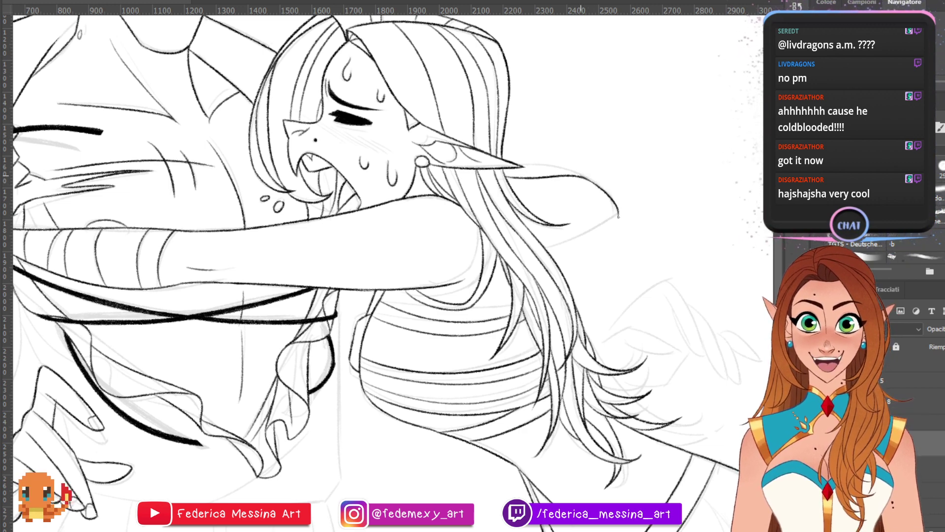
key(ctrl+z)
drag(585, 178, 618, 214)
key(ctrl+z)
key(ctrl+z)
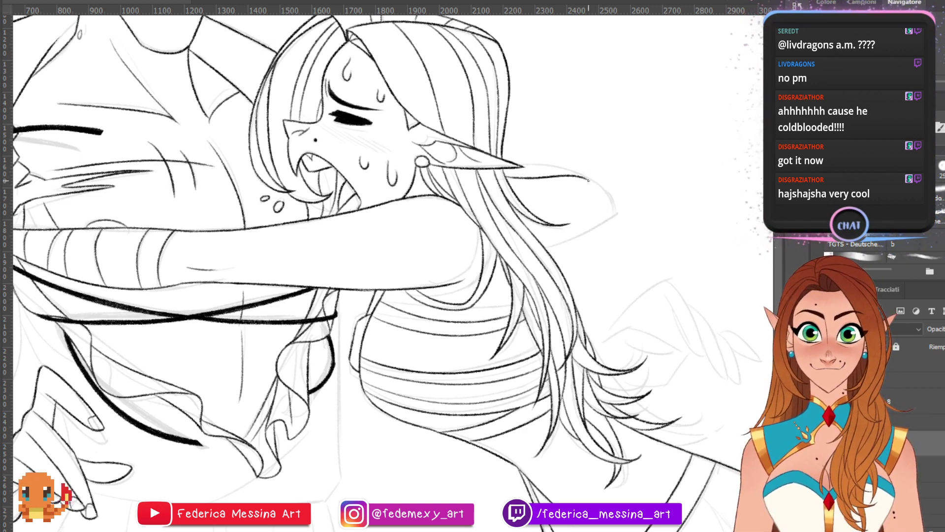
mouse_move(585, 177)
mouse_down()
mouse_move(616, 212)
mouse_move(576, 242)
mouse_move(591, 238)
mouse_up()
key(ctrl+z)
key(ctrl+z)
key(ctrl+z)
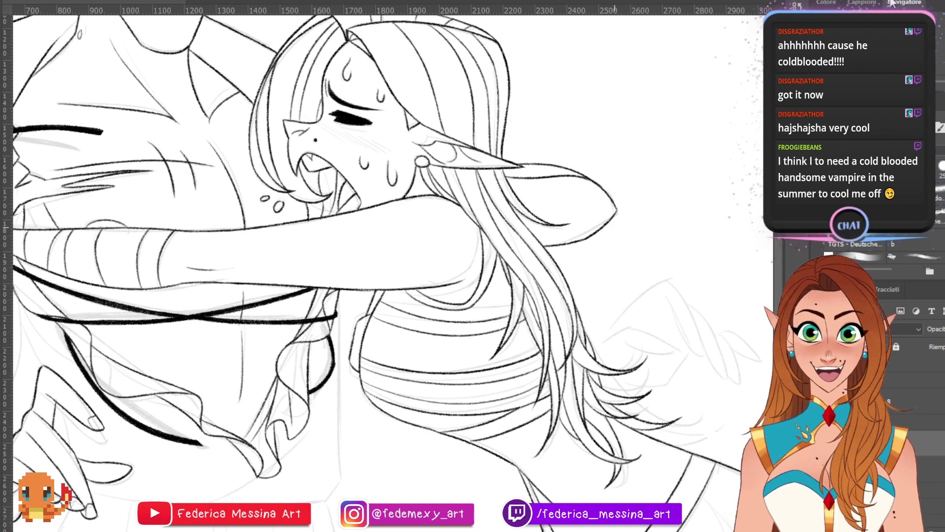
- Ink the inner edge of the man's loose sleeve beside his torso and the curved fold just above the cuff
scroll(374, 266, down, 3)
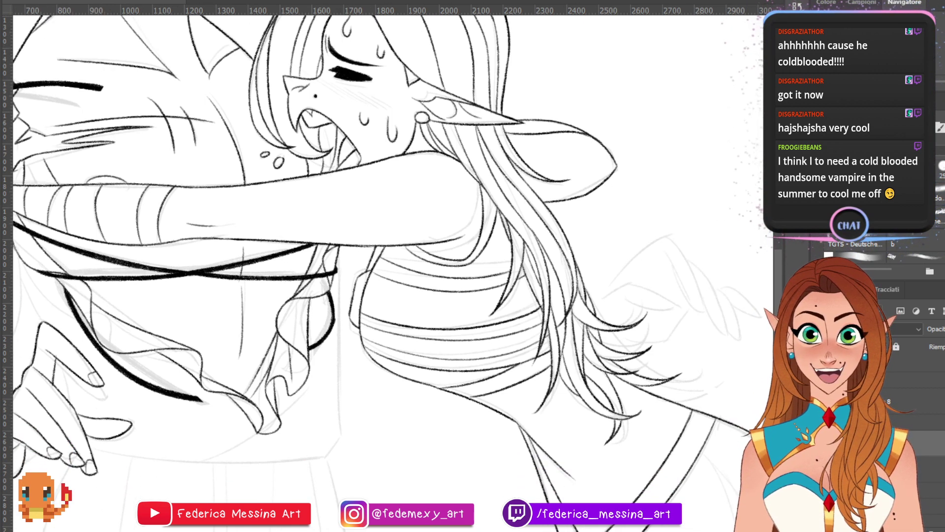
drag(862, 54, 839, 58)
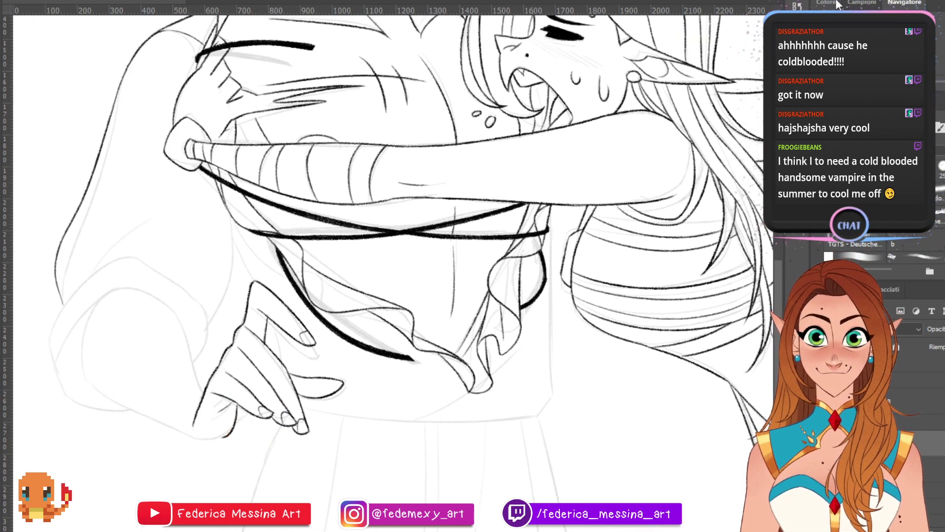
scroll(374, 266, up, 6)
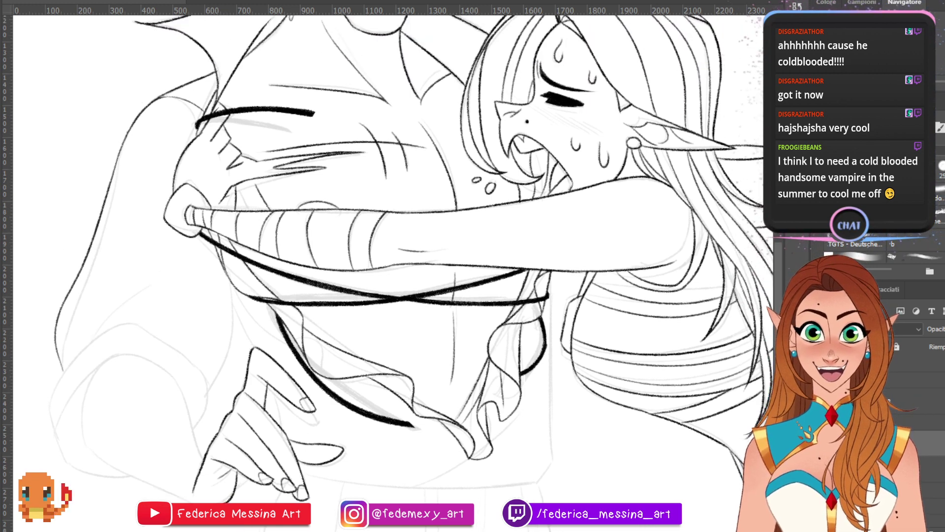
scroll(374, 265, down, 2)
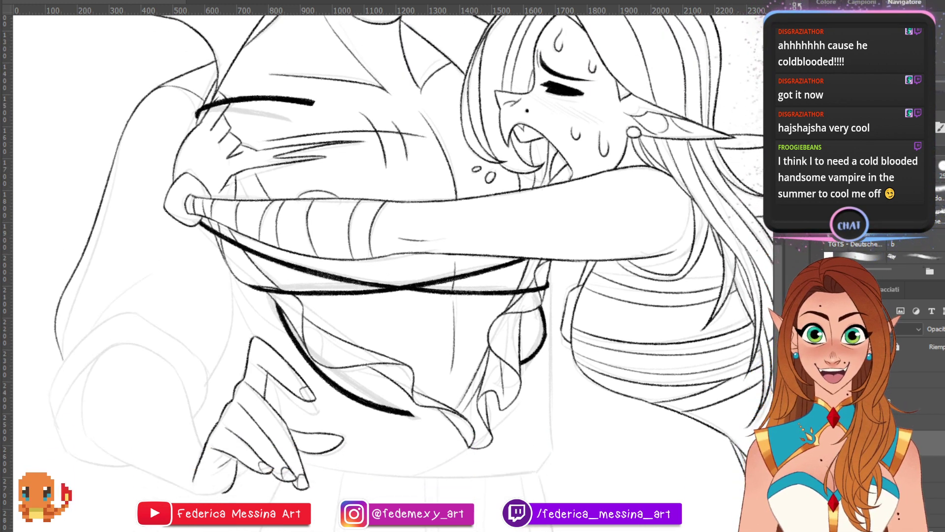
scroll(374, 266, down, 3)
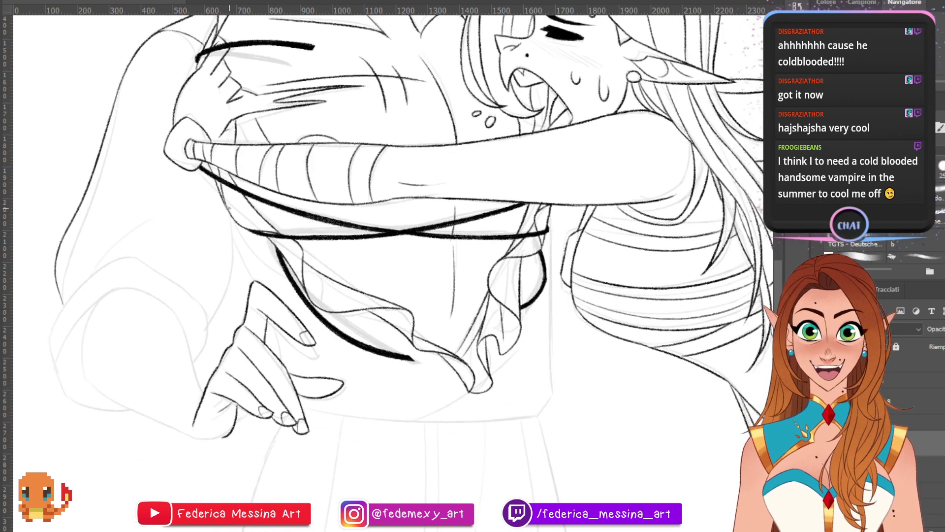
mouse_move(229, 212)
mouse_down()
mouse_move(214, 290)
mouse_move(230, 248)
mouse_move(209, 304)
mouse_up()
key(ctrl+z)
key(ctrl+z)
key(ctrl+z)
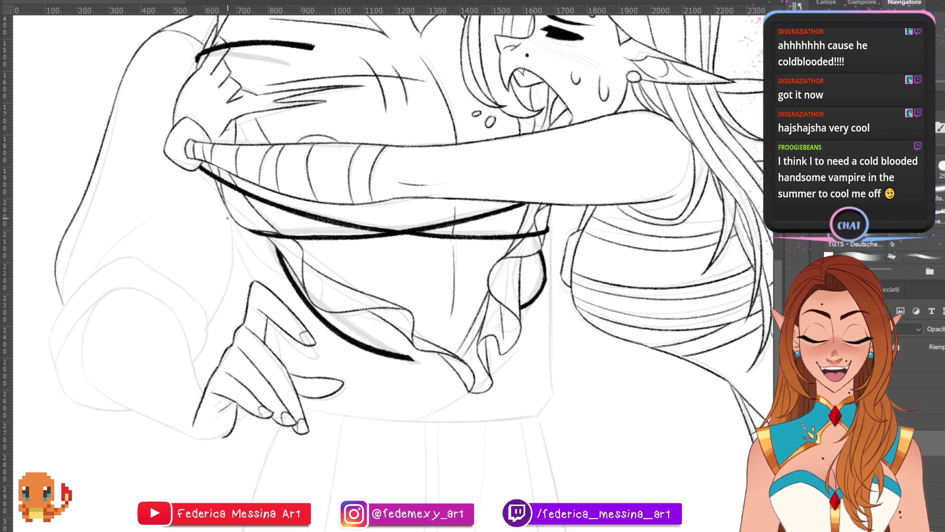
drag(230, 210, 206, 299)
drag(66, 308, 165, 242)
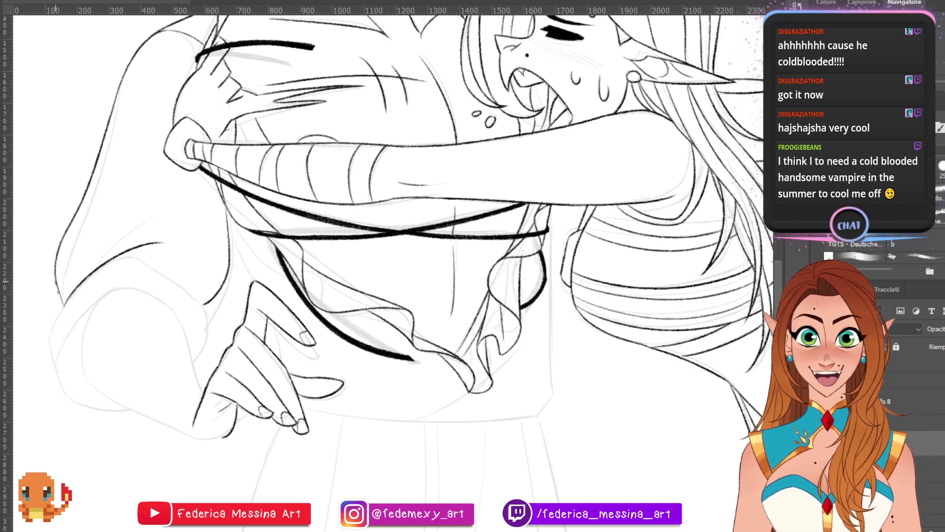
- Ink the outer curve of the man's rolled-up cuff over the sketch, undoing unwanted strokes
drag(56, 281, 82, 386)
key(ctrl+z)
key(ctrl+z)
drag(57, 337, 70, 367)
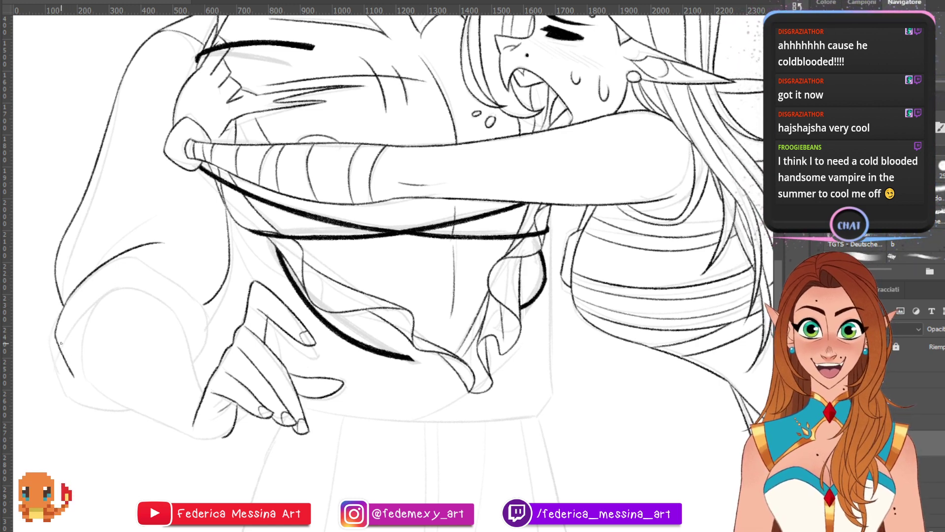
key(ctrl+z)
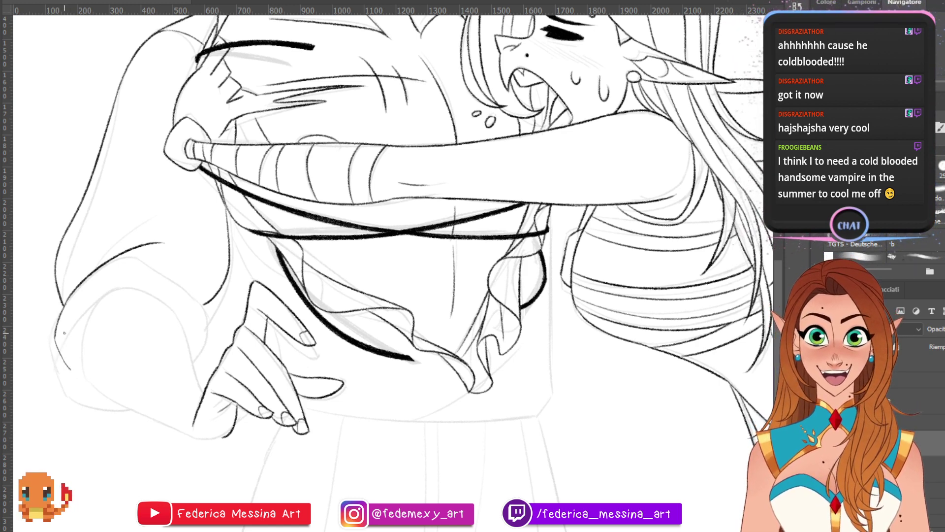
mouse_move(55, 335)
mouse_down()
mouse_move(70, 369)
mouse_move(163, 265)
mouse_up()
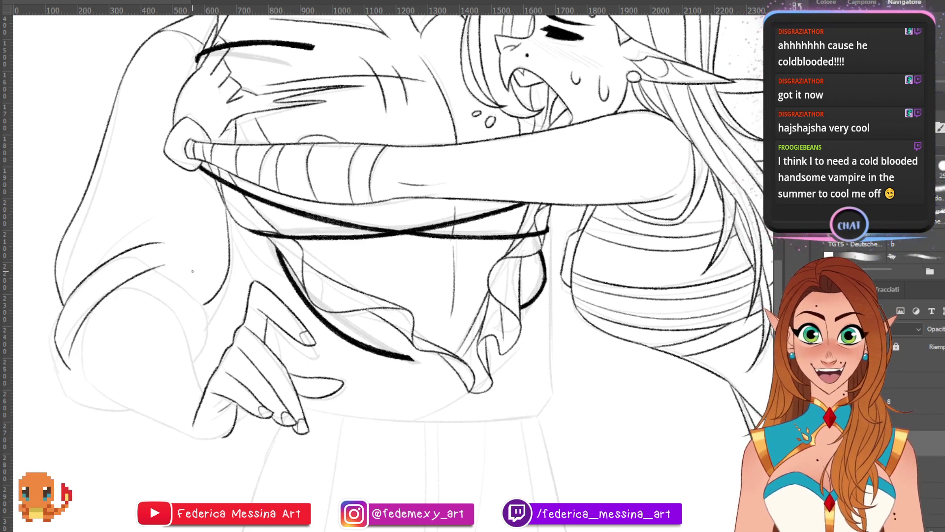
key(ctrl+z)
- Ink the arched upper rim of the cuff opening around the man's forearm, undoing rejected strokes
mouse_move(71, 355)
mouse_down()
mouse_move(133, 285)
mouse_move(77, 338)
mouse_move(129, 287)
mouse_move(179, 319)
mouse_up()
key(ctrl+z)
key(ctrl+z)
mouse_move(126, 288)
mouse_down()
mouse_move(173, 312)
mouse_move(167, 306)
mouse_move(173, 315)
mouse_move(154, 296)
mouse_move(202, 348)
mouse_up()
key(ctrl+z)
key(ctrl+z)
key(ctrl+z)
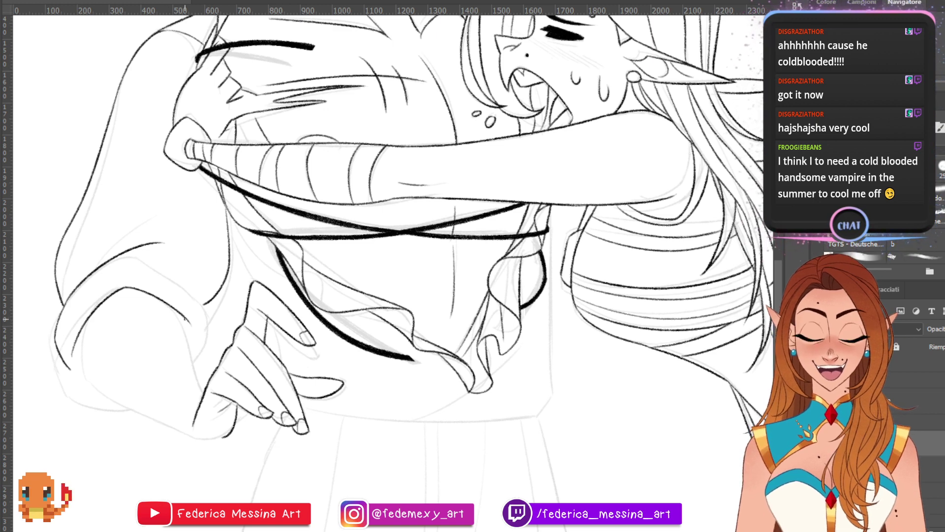
- Extend the cuff opening's rim down toward the man's wrist, redrawing the stroke until it follows the sketch
mouse_move(185, 318)
mouse_down()
mouse_move(199, 345)
mouse_move(168, 305)
mouse_move(194, 378)
mouse_up()
key(ctrl+z)
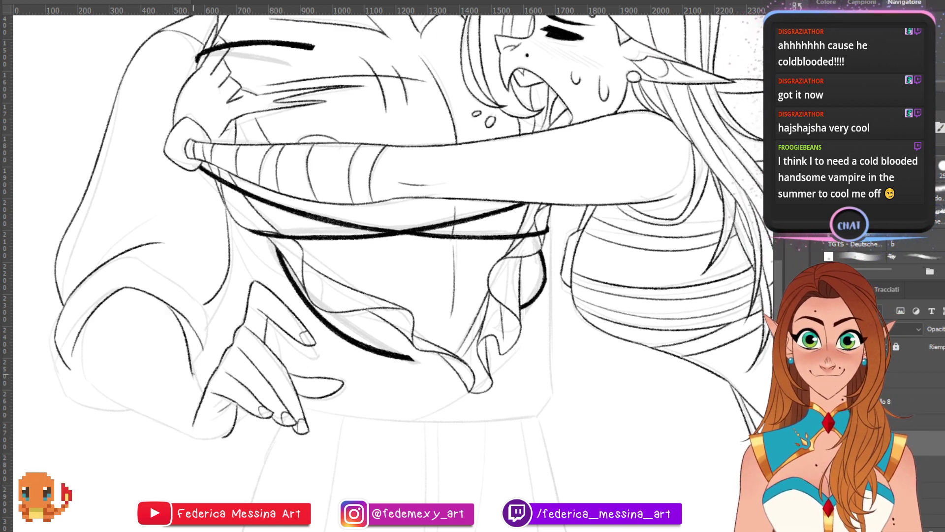
key(ctrl+z)
drag(168, 306, 200, 387)
key(ctrl+z)
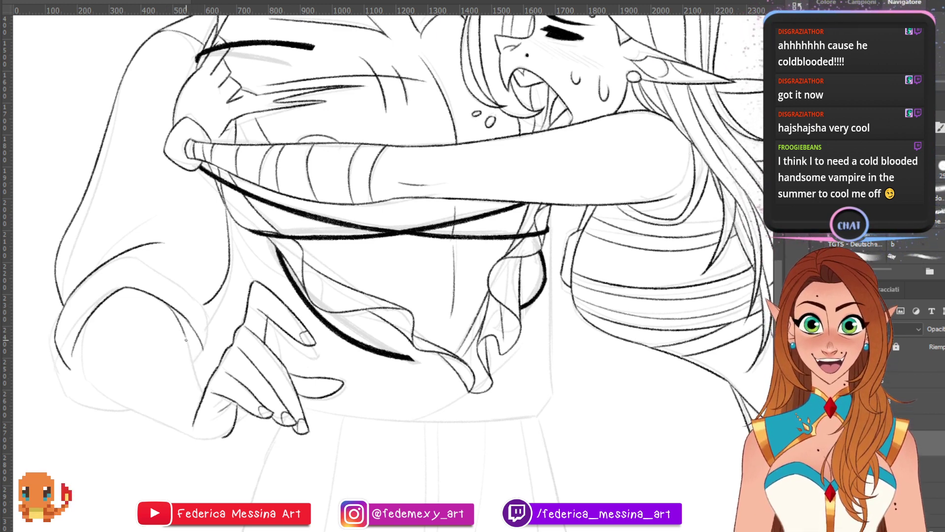
drag(185, 332, 202, 389)
key(ctrl+z)
drag(184, 332, 195, 377)
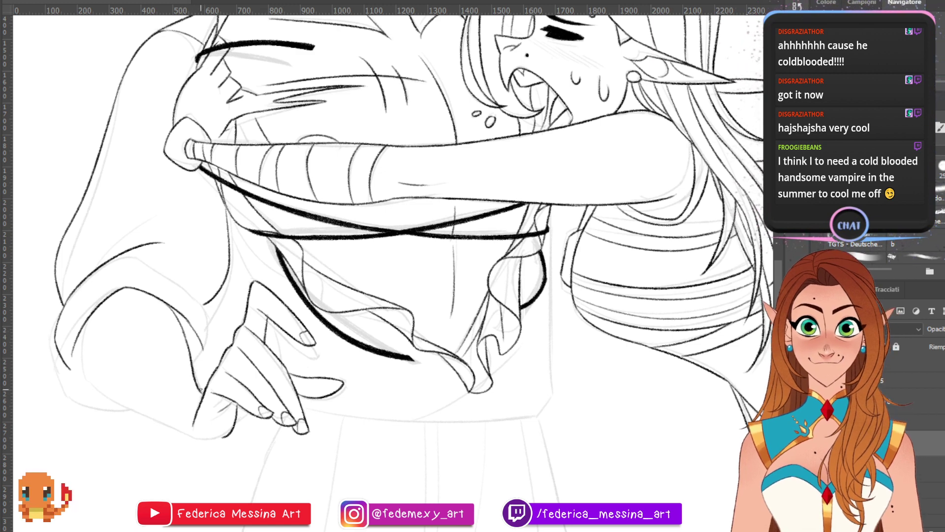
- Ink the forearm's outer edge inside the cuff and its underside to the wrist, plus a short line at the cuff's inner side
drag(87, 320, 81, 386)
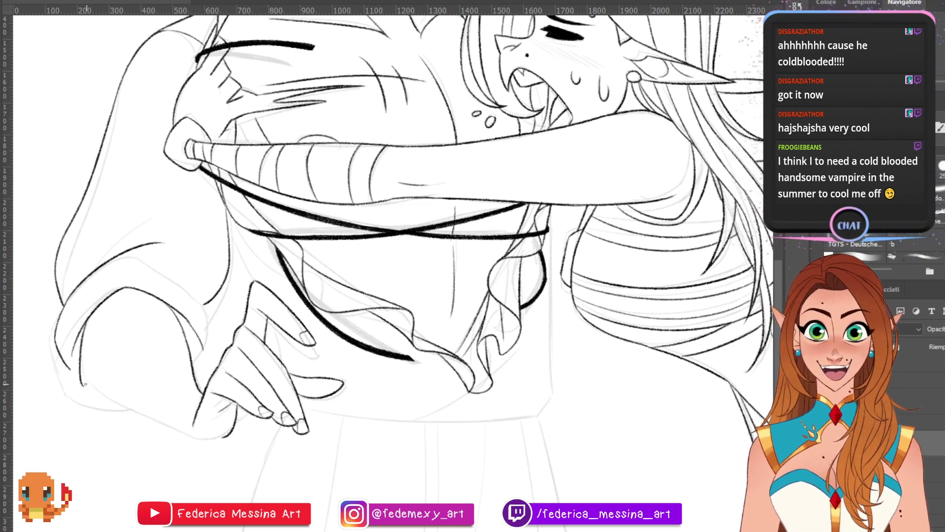
key(ctrl+z)
mouse_move(87, 320)
mouse_down()
mouse_move(82, 381)
mouse_move(133, 409)
mouse_up()
key(ctrl+z)
key(ctrl+z)
mouse_move(84, 379)
mouse_down()
mouse_move(209, 441)
mouse_move(191, 440)
mouse_move(222, 436)
mouse_up()
key(ctrl+z)
key(ctrl+z)
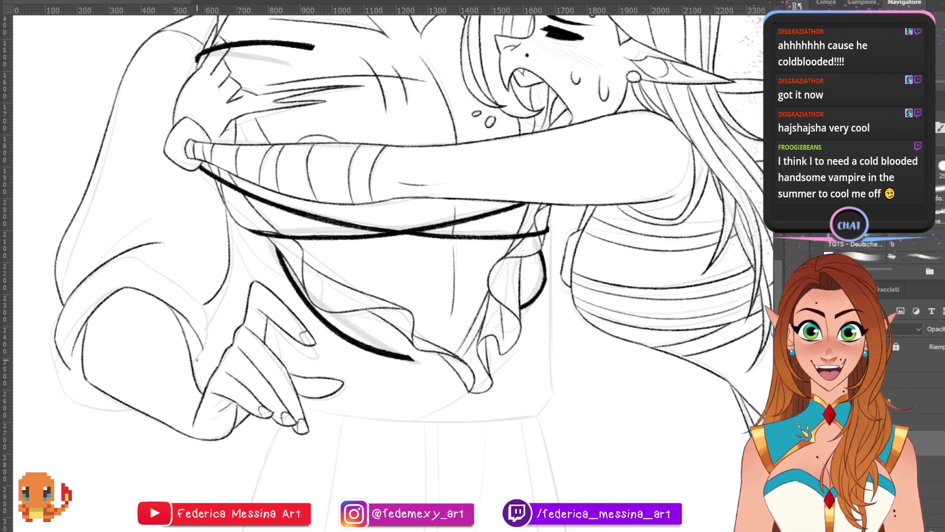
drag(195, 361, 208, 325)
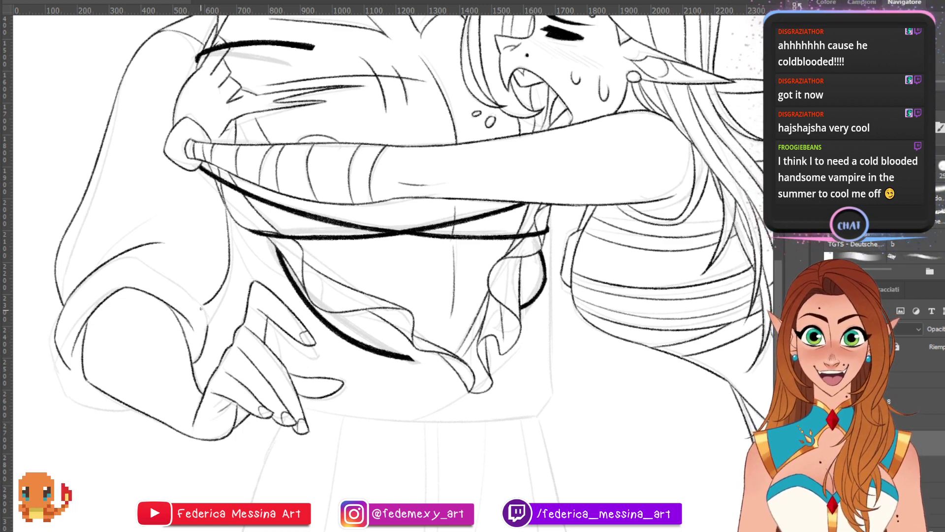
- Ink the upper outer edge of the man's rolled-up cuff over the sketch, undo rejected strokes, and save the document
drag(116, 256, 194, 289)
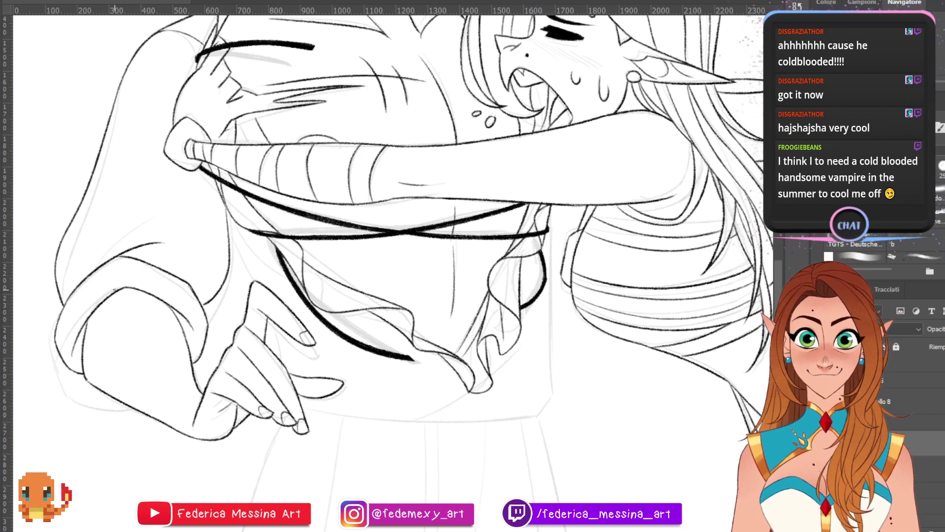
key(ctrl+z)
drag(87, 287, 145, 293)
key(ctrl+z)
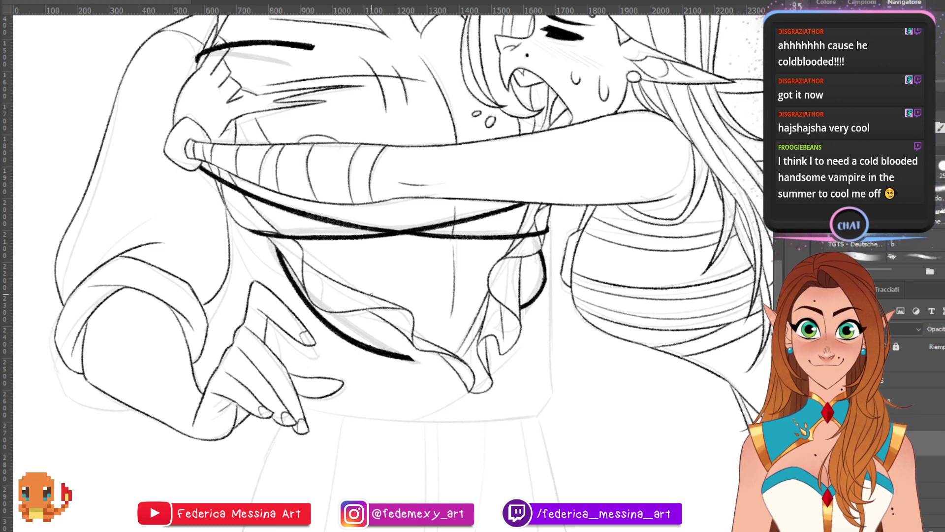
key(ctrl+z)
key(ctrl+s)
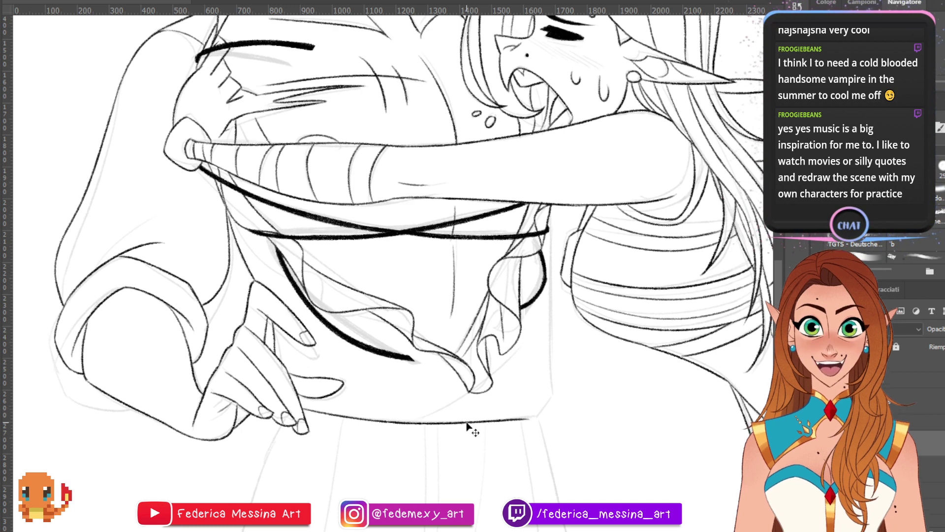
- Ink the curved lower edge of the man's waistband and the side of his torso nearest the woman down to the waistband corner
drag(309, 408, 549, 409)
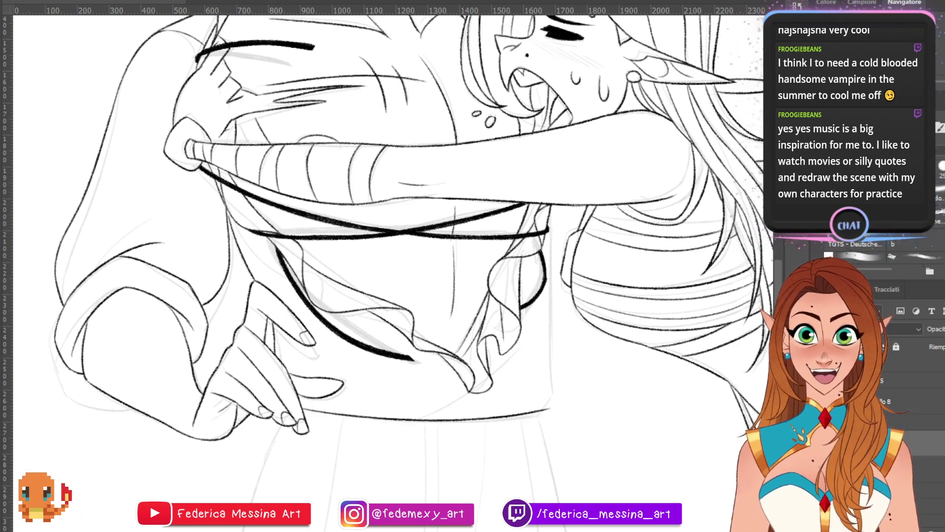
scroll(556, 144, up, 5)
scroll(389, 271, down, 3)
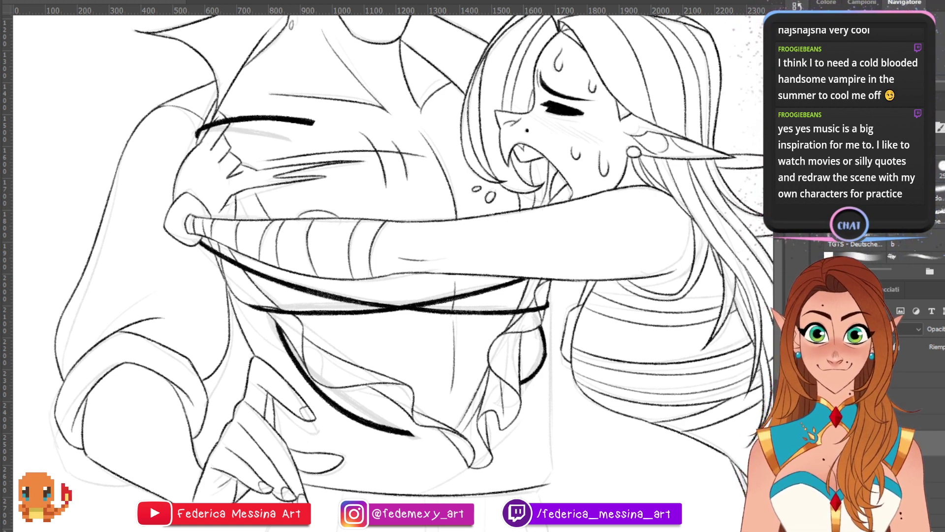
scroll(388, 270, down, 3)
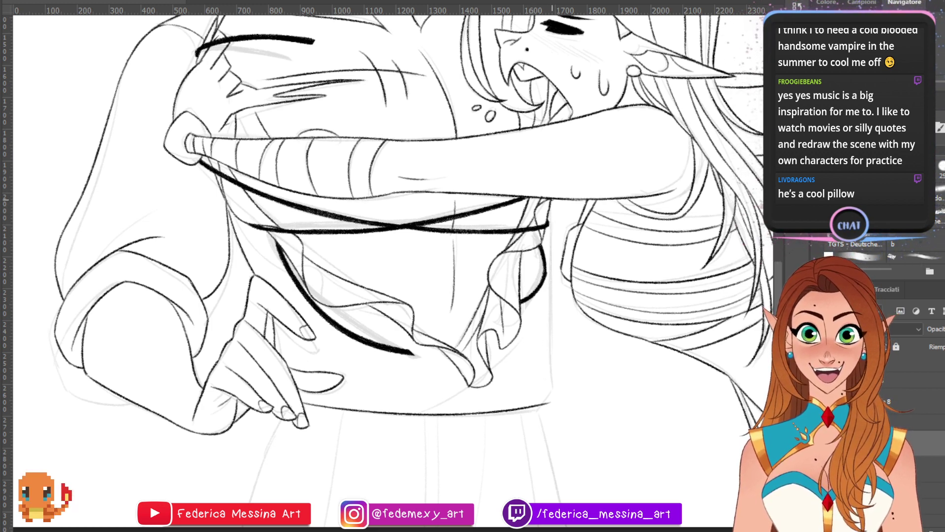
drag(550, 199, 545, 380)
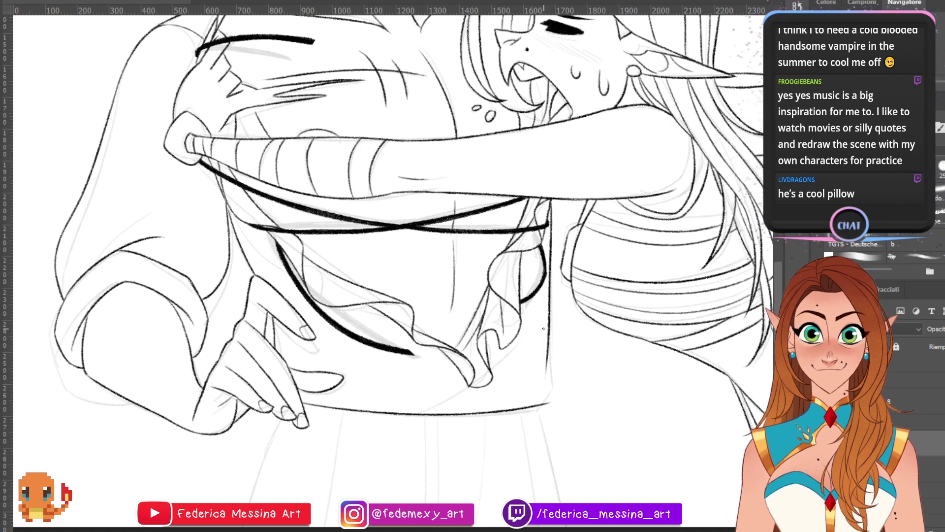
key(ctrl+z)
drag(550, 201, 549, 325)
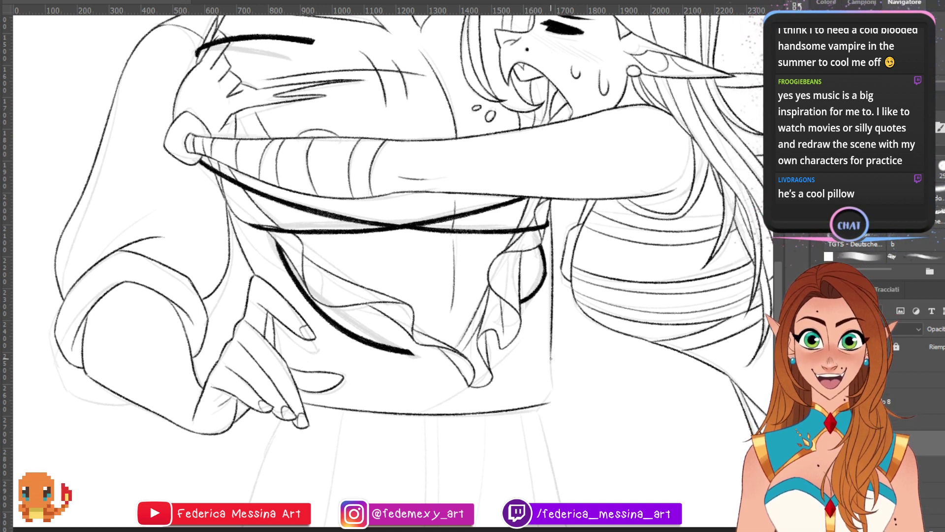
drag(550, 359, 551, 403)
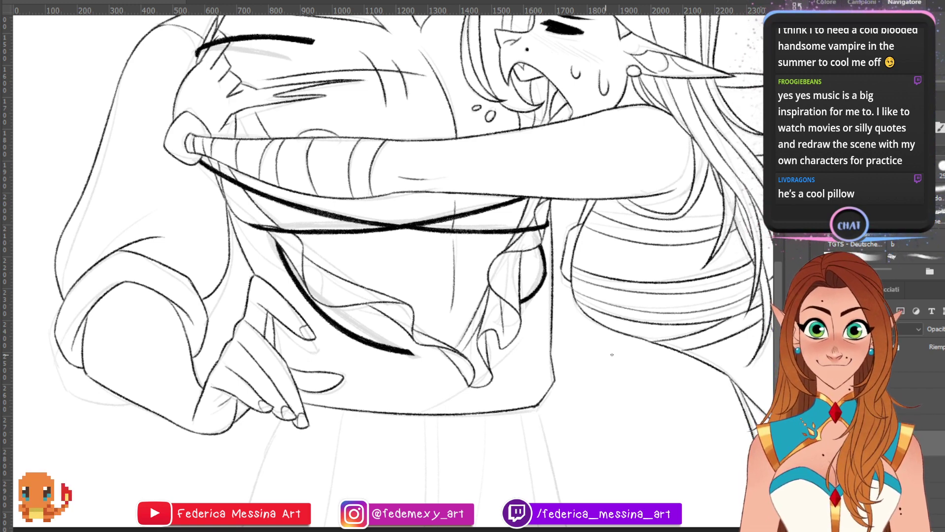
- Ink the two outer side edges of the man's garment from the waistband down to the canvas edge, redrawing the one below his hand
scroll(741, 276, down, 5)
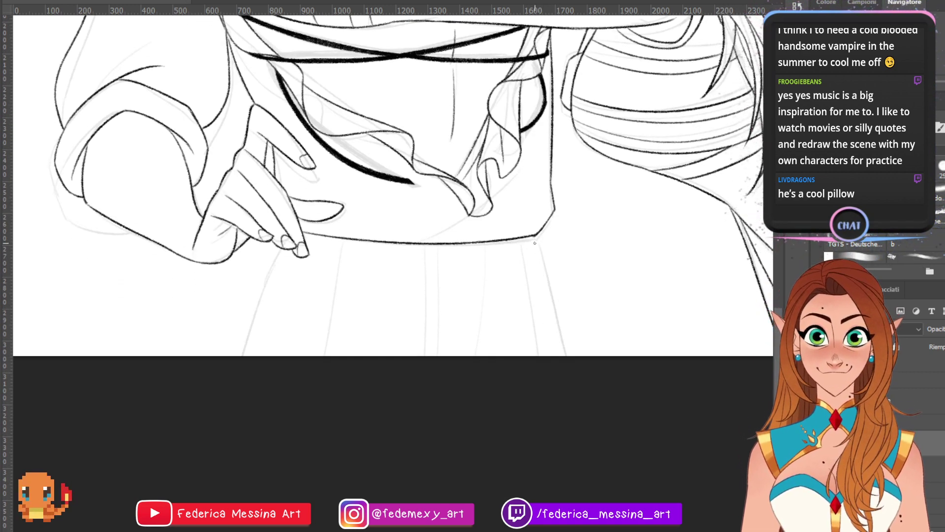
drag(535, 238, 559, 376)
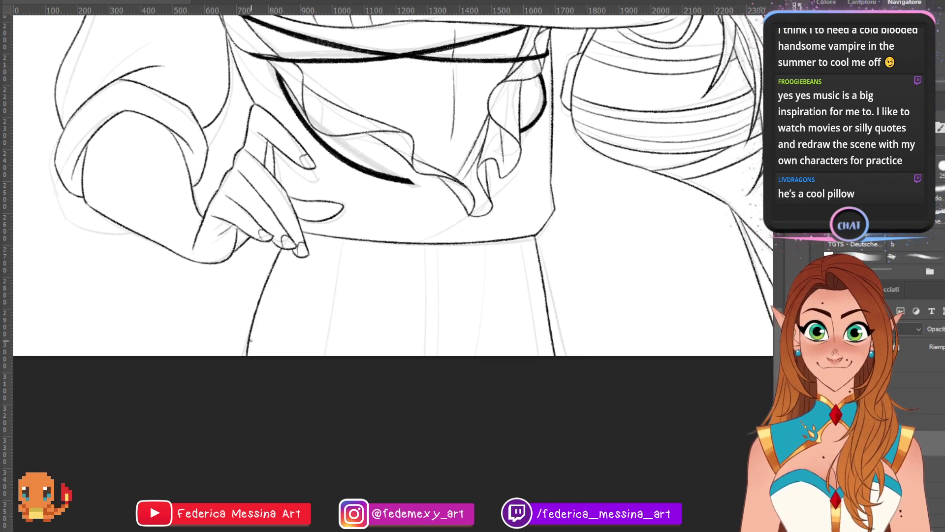
drag(282, 250, 249, 355)
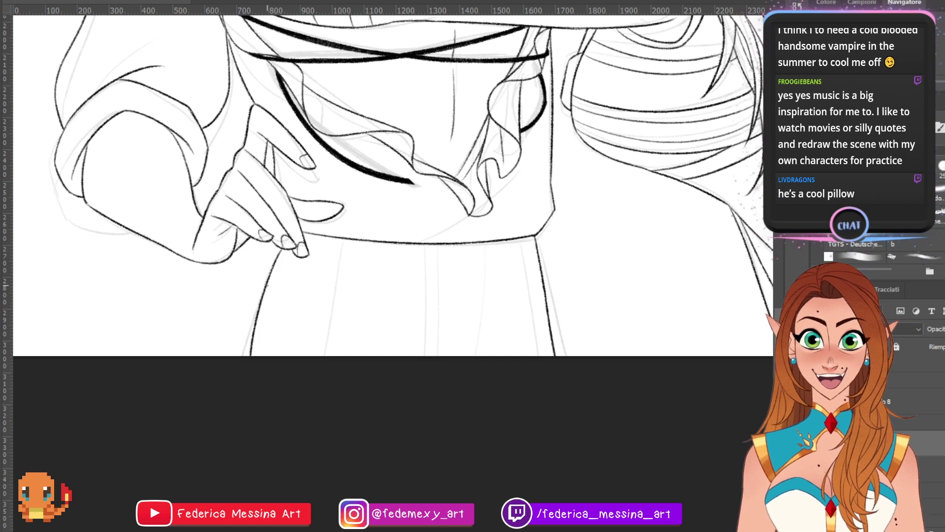
key(ctrl+z)
drag(283, 248, 251, 356)
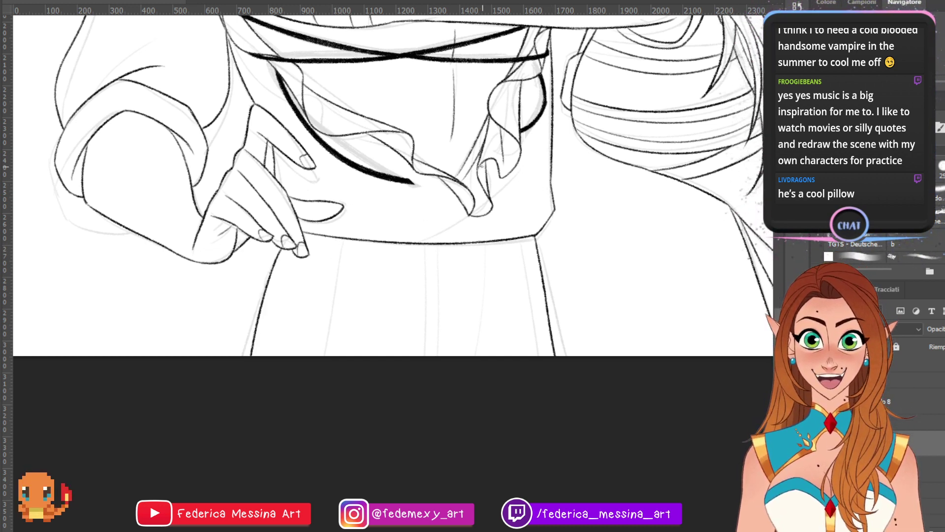
- Ink the long vertical fold lines below the man's hand and at the garment's center, undoing and redrawing rejected strokes
drag(326, 303, 322, 355)
key(ctrl+z)
drag(339, 241, 325, 389)
key(ctrl+z)
drag(345, 241, 328, 371)
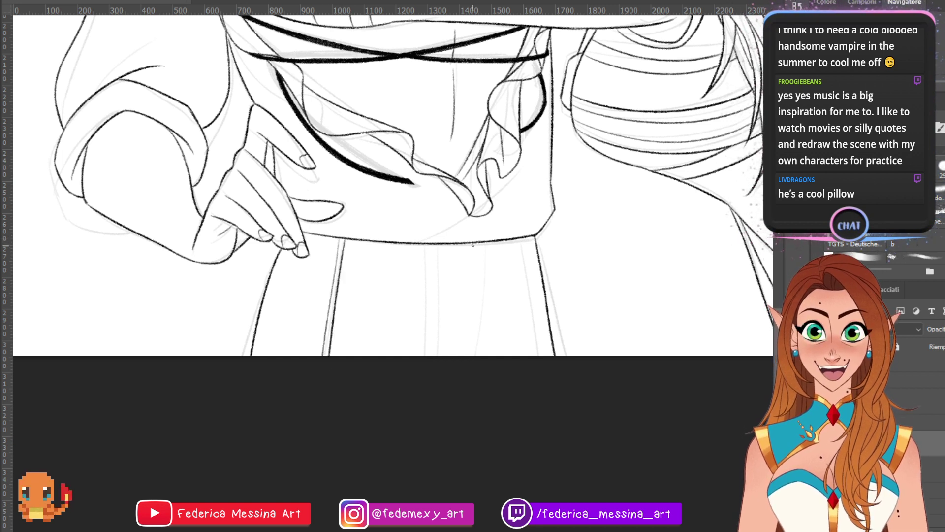
drag(426, 244, 424, 355)
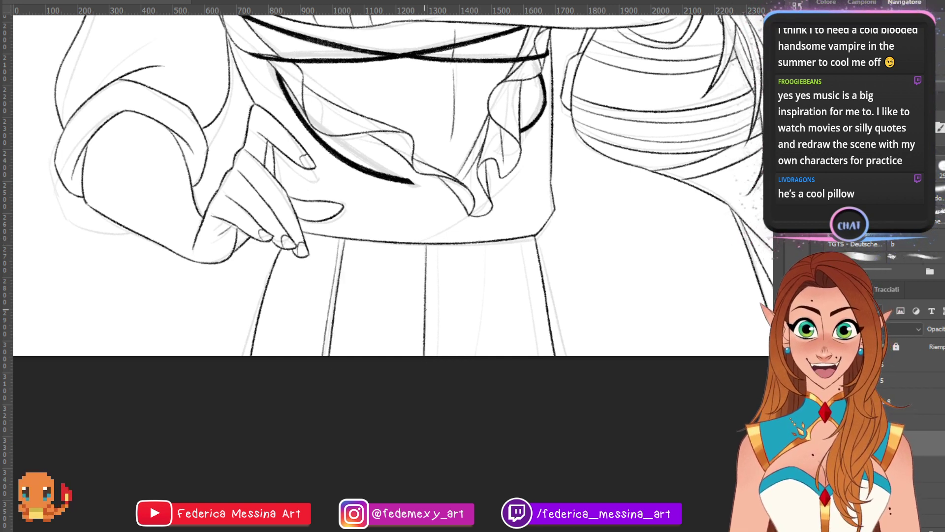
drag(437, 245, 436, 356)
key(ctrl+z)
drag(438, 243, 438, 355)
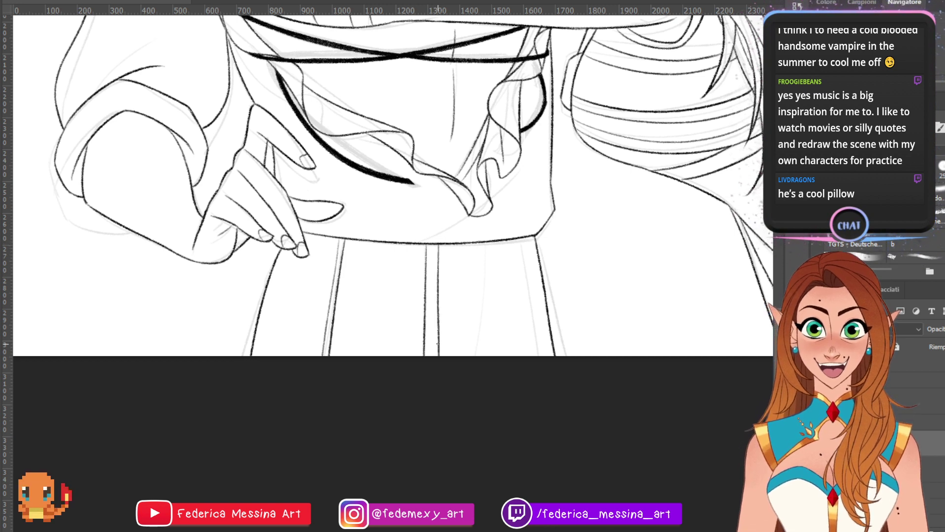
- Ink the remaining vertical folds toward the woman's side of the garment, plus a diagonal crease rising across the waistband
drag(486, 244, 476, 356)
key(ctrl+z)
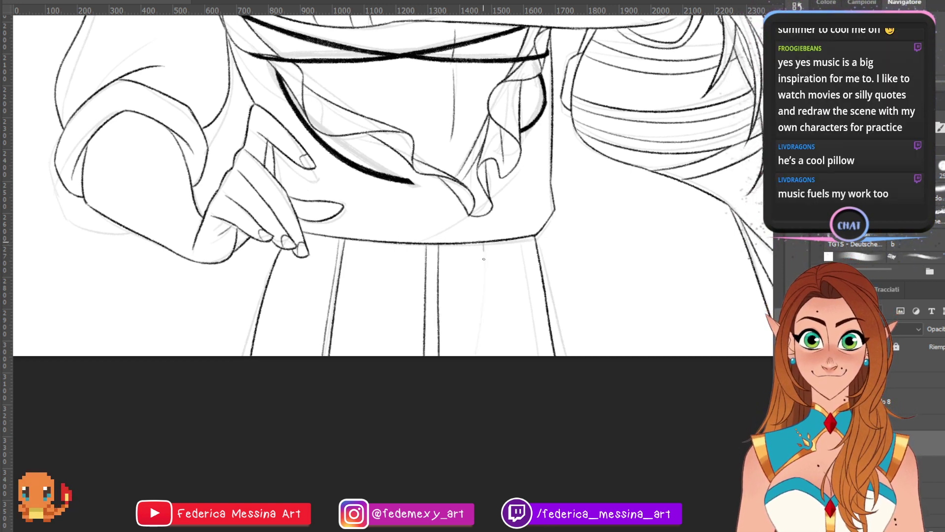
drag(484, 244, 478, 356)
drag(520, 240, 531, 355)
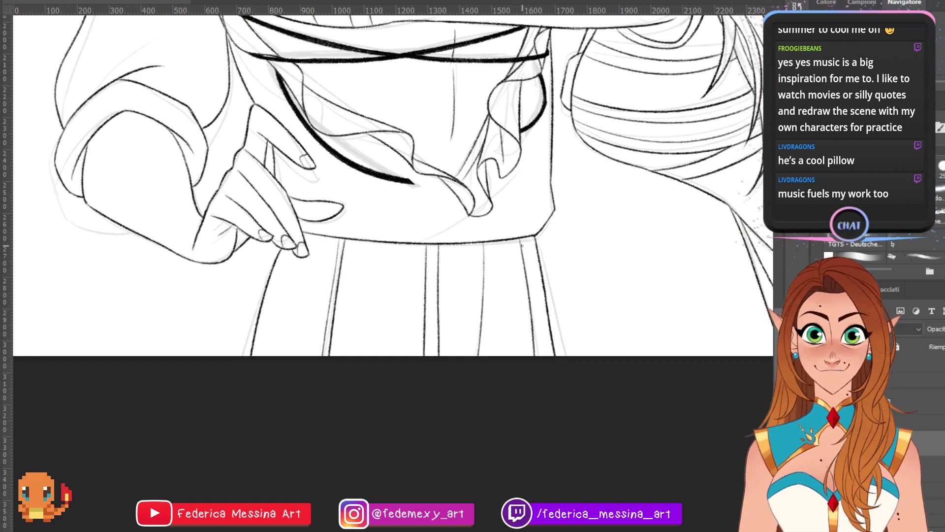
drag(525, 238, 541, 355)
key(ctrl+z)
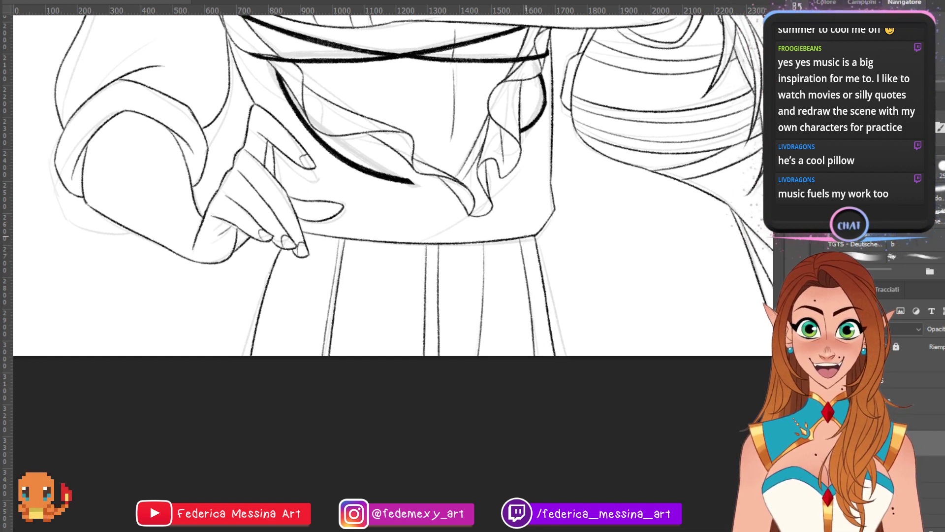
drag(527, 241, 542, 355)
key(ctrl+z)
drag(526, 240, 544, 376)
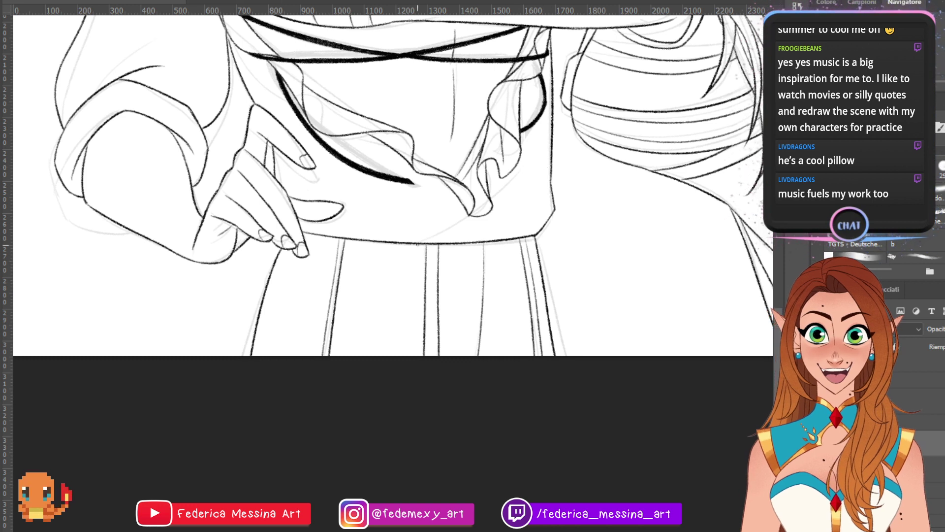
drag(410, 242, 518, 208)
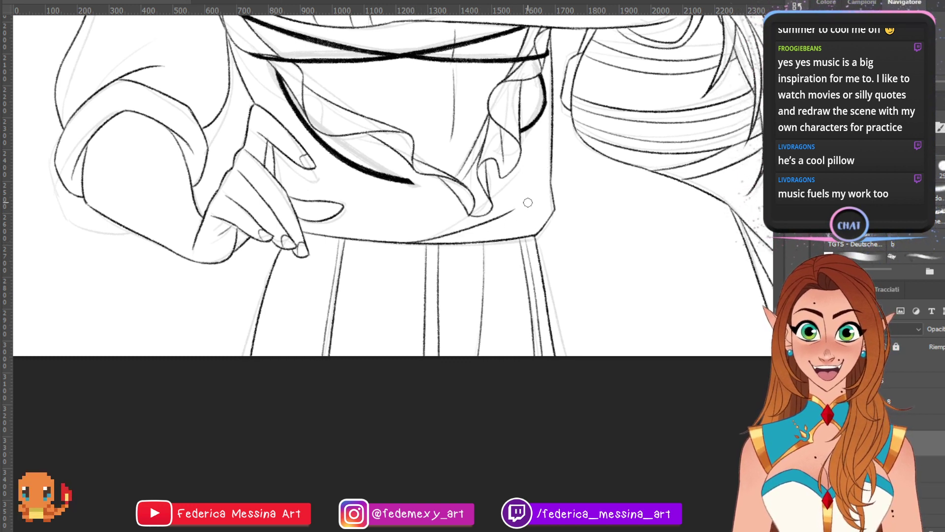
- Ink the curved contour between the man's torso and the woman's hip below her chest, redrawing it until it follows the sketch
scroll(526, 210, up, 10)
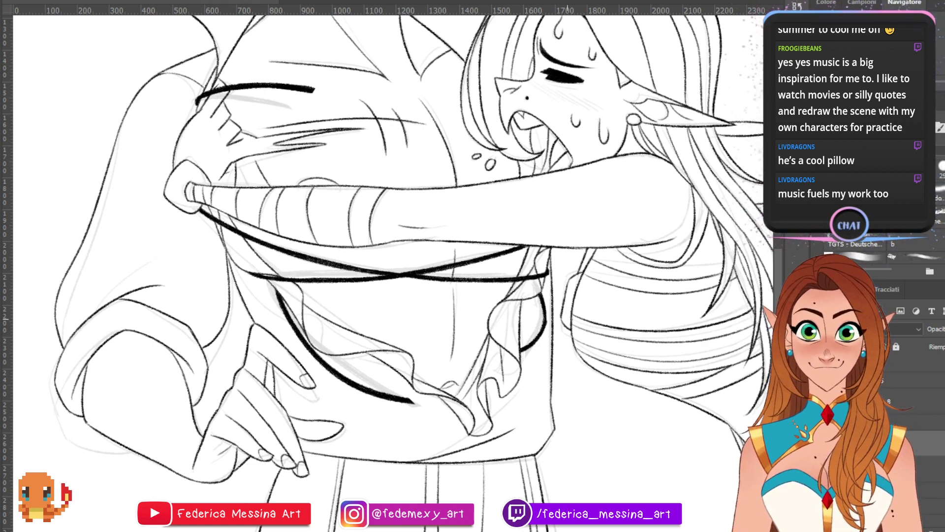
mouse_move(778, 293)
mouse_down()
mouse_move(778, 275)
mouse_move(778, 285)
mouse_up()
scroll(451, 322, down, 3)
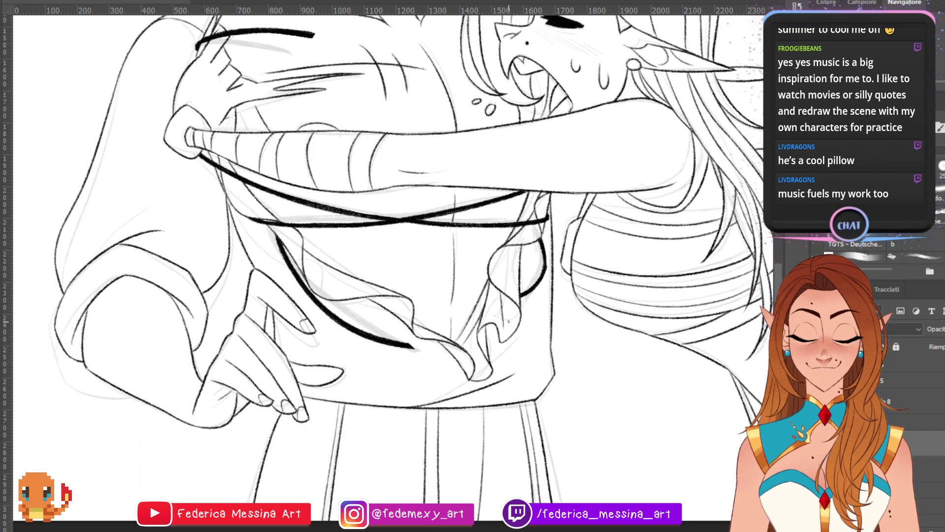
drag(731, 373, 520, 462)
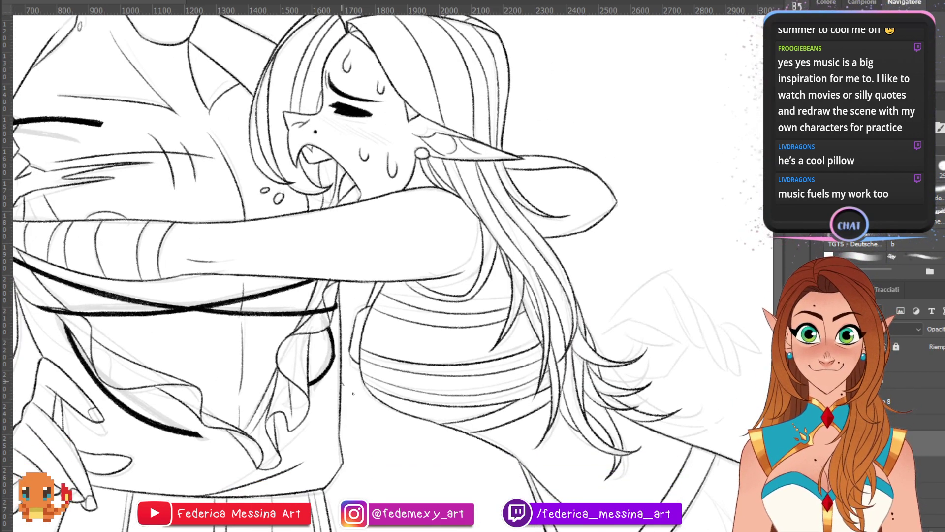
drag(350, 383, 396, 411)
key(ctrl+z)
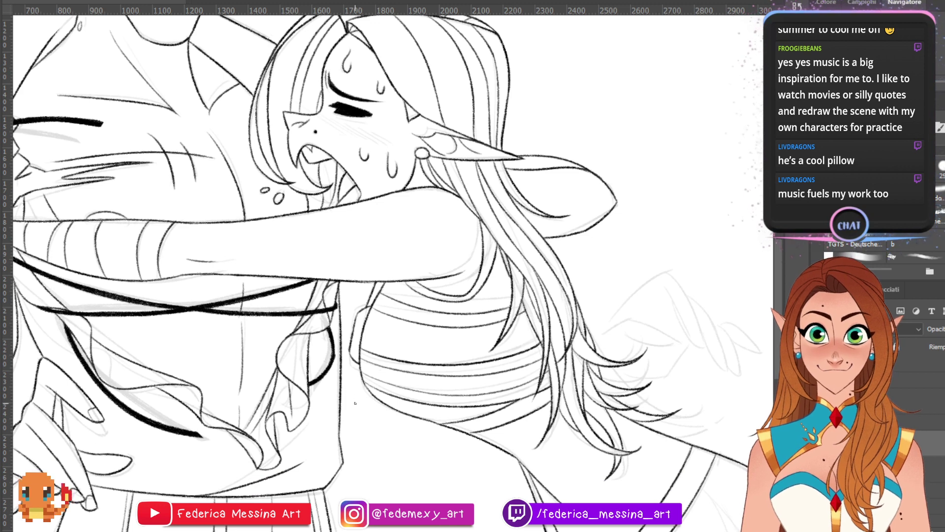
mouse_move(343, 390)
mouse_down()
mouse_move(416, 427)
mouse_move(344, 396)
mouse_move(379, 426)
mouse_move(462, 436)
mouse_up()
key(ctrl+z)
key(ctrl+z)
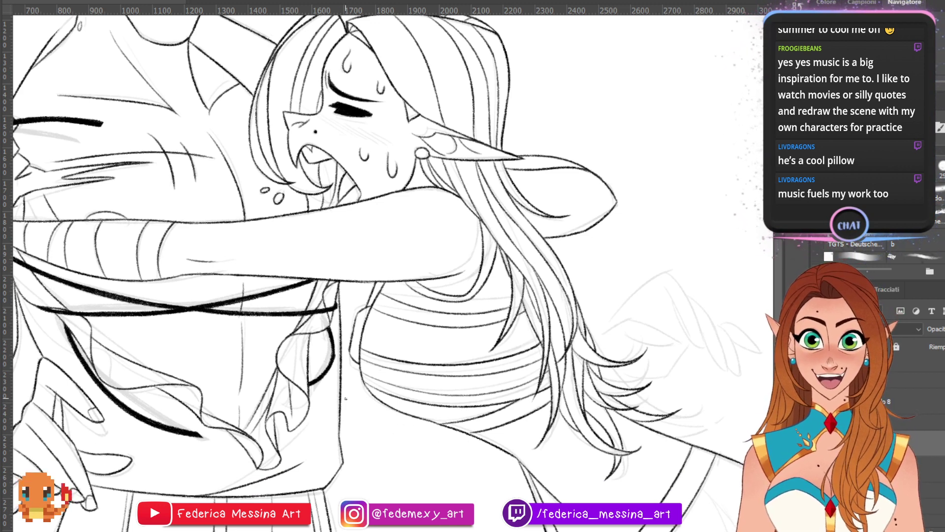
drag(343, 394, 422, 436)
key(ctrl+z)
drag(343, 402, 415, 426)
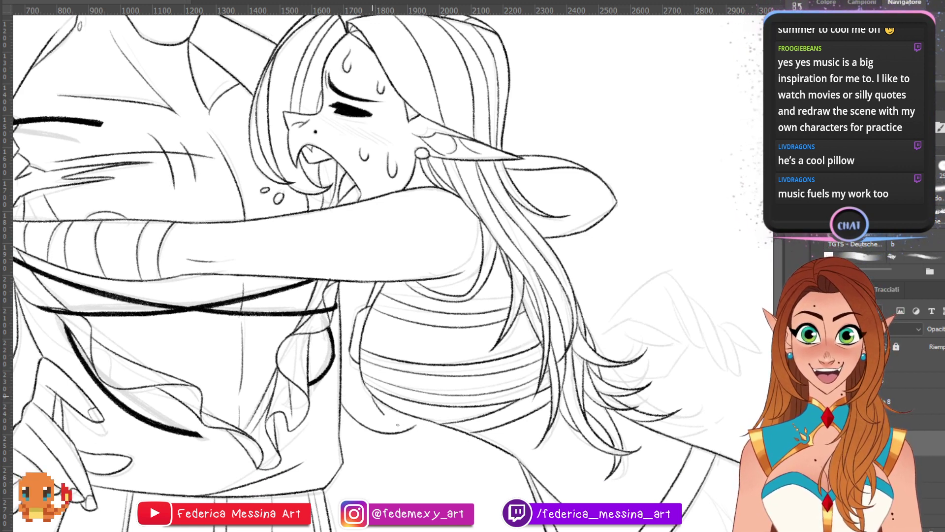
key(ctrl+z)
- Ink the short inner contour joining the underside of the woman's chest to her hip, undoing rejected strokes
drag(373, 394, 435, 422)
key(ctrl+z)
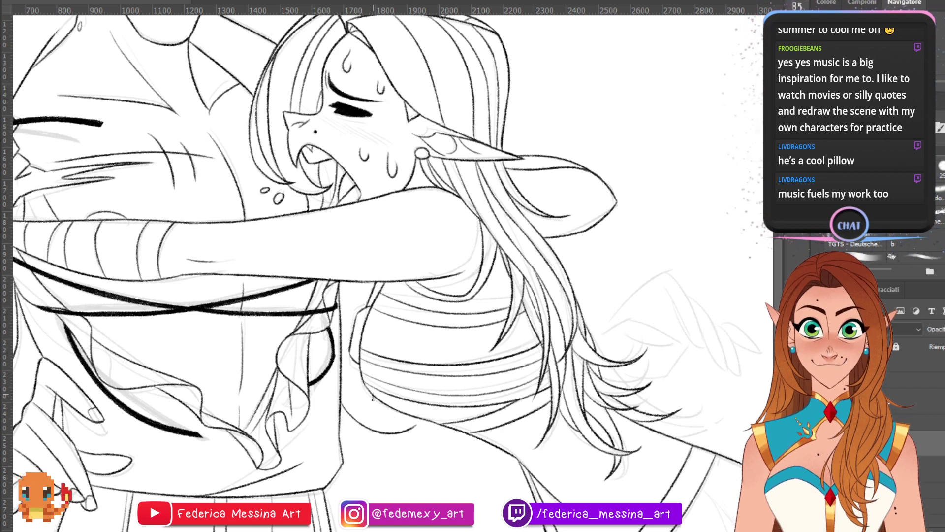
drag(373, 397, 375, 410)
mouse_move(373, 408)
mouse_down()
mouse_move(423, 435)
mouse_move(446, 429)
mouse_up()
key(ctrl+z)
key(ctrl+z)
key(ctrl+z)
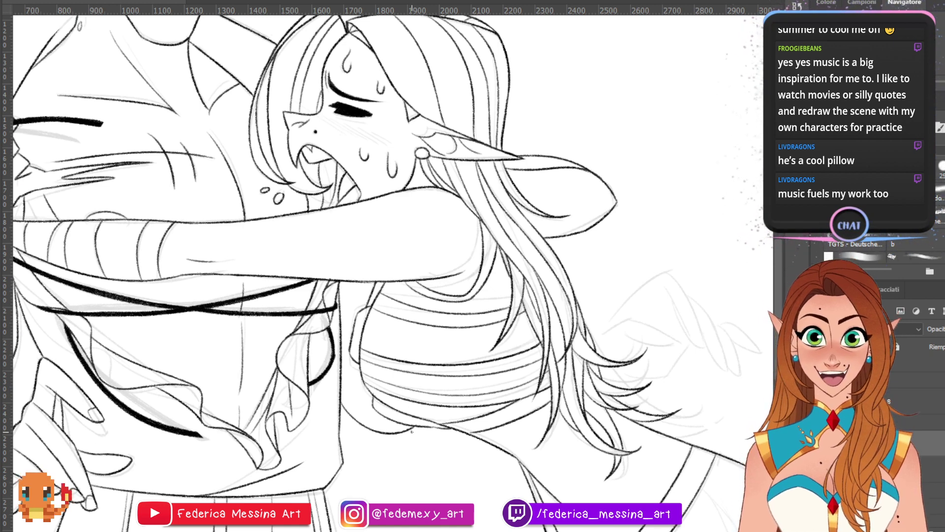
scroll(412, 432, down, 1)
scroll(411, 432, up, 1)
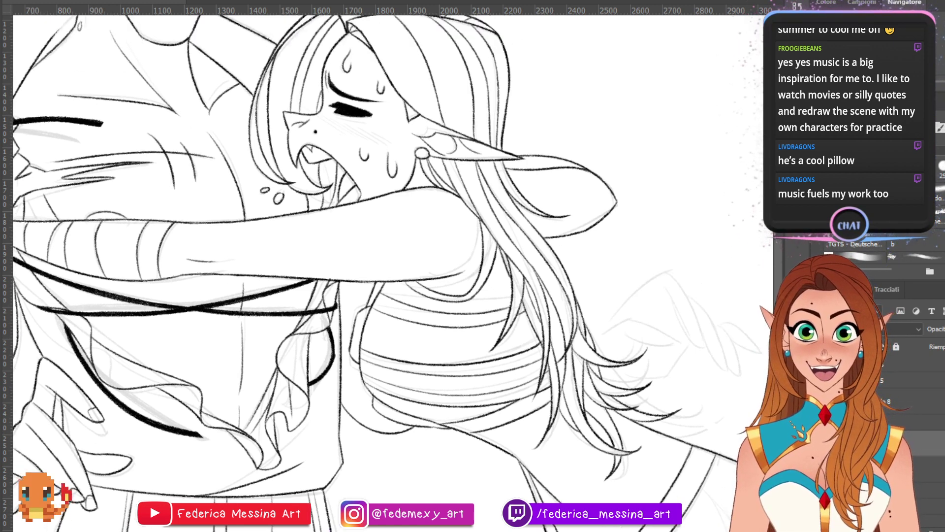
- Ink the thumb and its nail on the hand sketched behind the woman's hair, undoing rejected strokes
scroll(410, 311, right, 5)
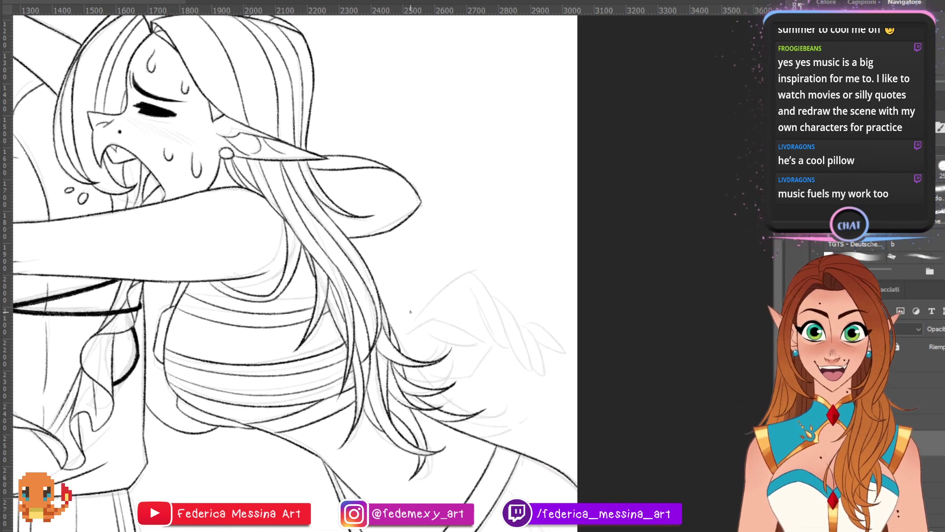
mouse_move(402, 334)
mouse_down()
mouse_move(433, 313)
mouse_move(481, 340)
mouse_up()
key(ctrl+z)
key(ctrl+z)
mouse_move(433, 313)
mouse_down()
mouse_move(475, 332)
mouse_move(471, 343)
mouse_move(480, 335)
mouse_move(464, 333)
mouse_move(482, 343)
mouse_move(466, 343)
mouse_move(481, 333)
mouse_up()
key(ctrl+z)
key(ctrl+z)
key(ctrl+z)
key(ctrl+z)
key(ctrl+z)
key(ctrl+z)
key(ctrl+z)
key(ctrl+z)
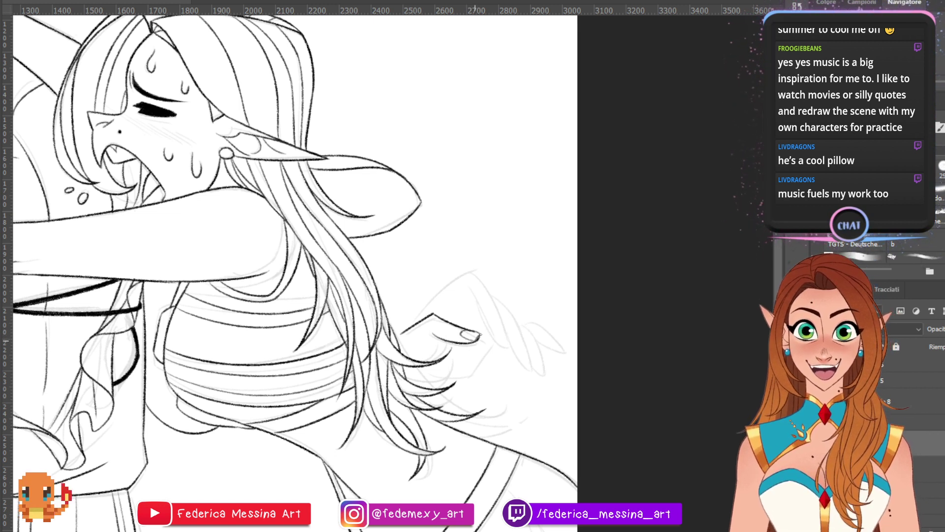
- Ink the back of the hand behind the woman's hair, from the wrist up to the knuckles, redrawing the line over the sketch
drag(402, 332, 461, 270)
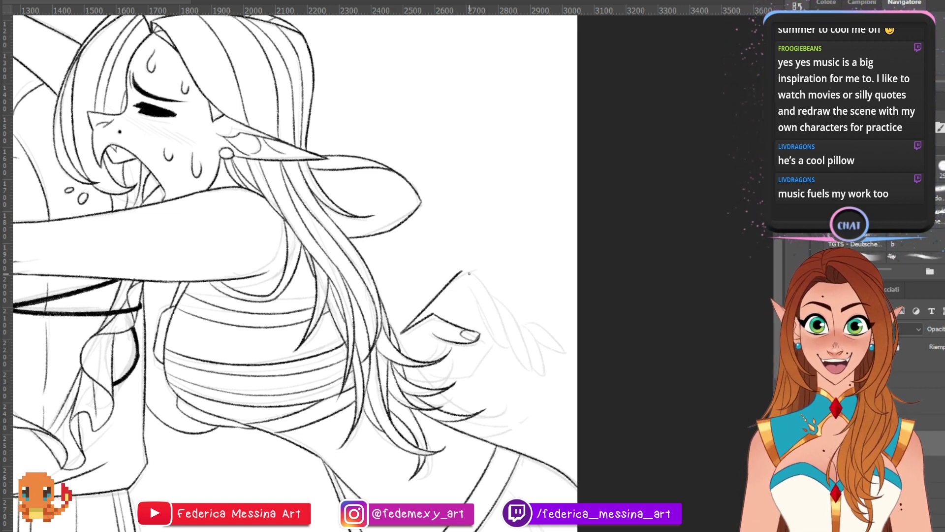
key(ctrl+z)
mouse_move(401, 332)
mouse_down()
mouse_move(446, 284)
mouse_move(474, 273)
mouse_move(502, 313)
mouse_up()
key(ctrl+z)
key(ctrl+z)
key(ctrl+z)
- Ink the knuckle line and outer edge of the index finger on the hand behind the woman's hair, undoing rejected strokes
drag(481, 277, 505, 322)
key(ctrl+z)
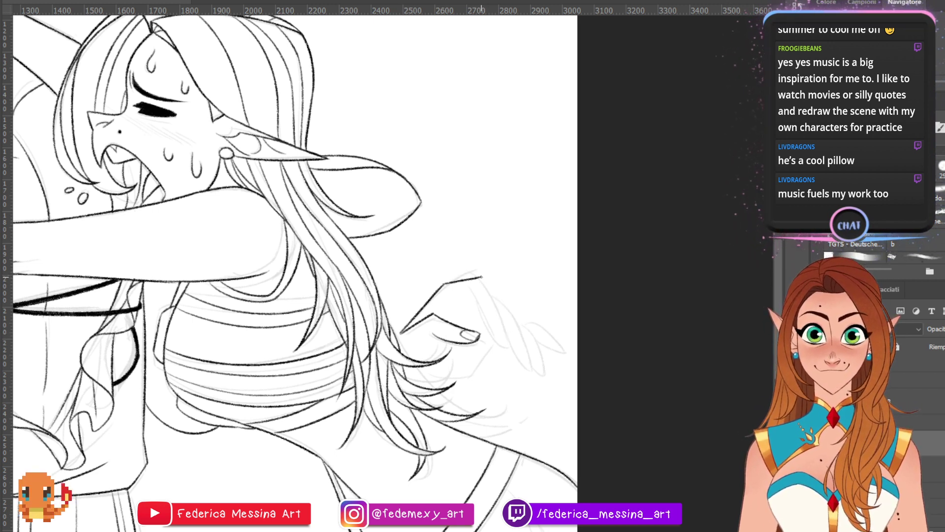
key(ctrl+z)
drag(482, 277, 507, 335)
key(ctrl+z)
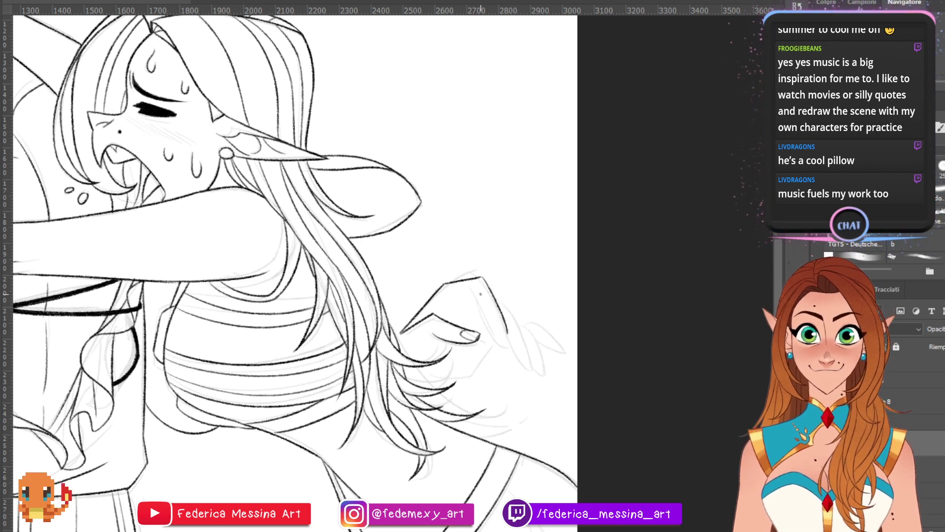
drag(473, 294, 500, 338)
key(ctrl+z)
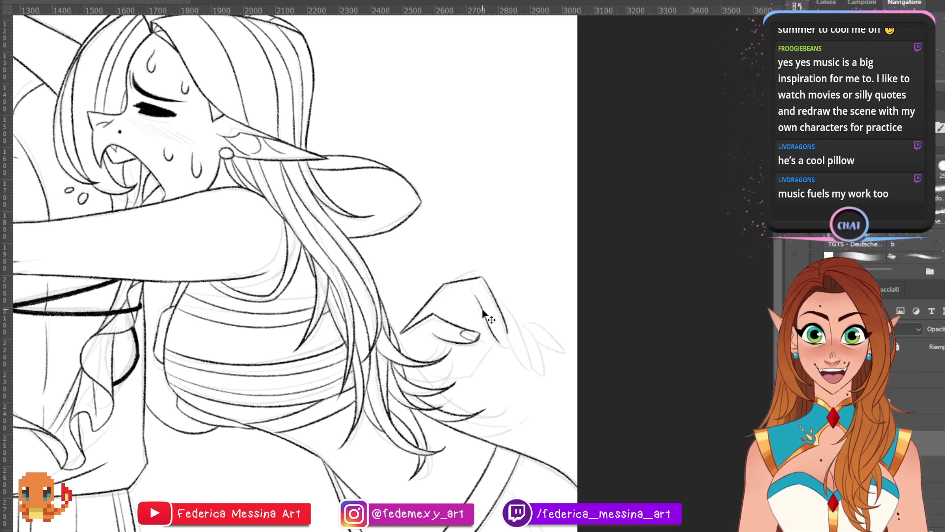
- Ink the short knuckle crease, inner edge, fingertip and nail of the index finger, redrawing strokes until they follow the sketch
key(ctrl+z)
mouse_move(459, 299)
mouse_down()
mouse_move(476, 297)
mouse_move(491, 326)
mouse_up()
key(ctrl+z)
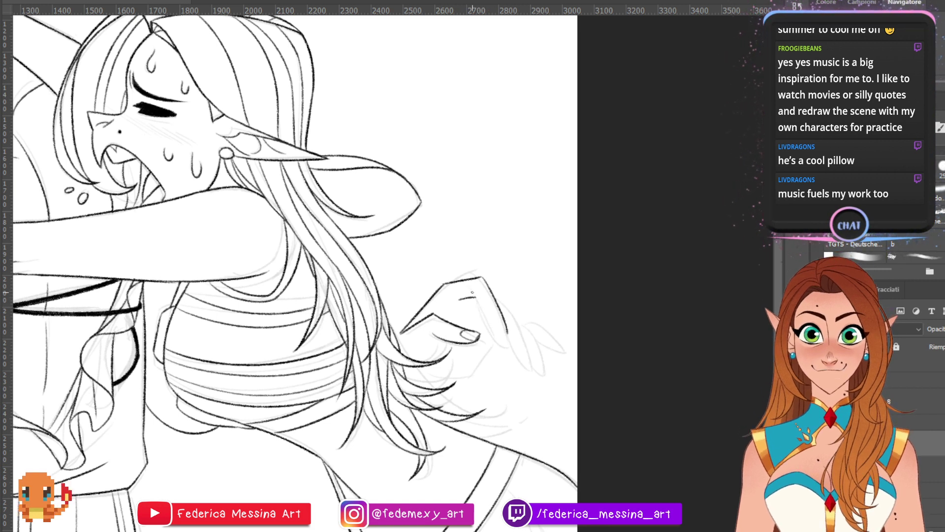
key(ctrl+z)
drag(472, 291, 503, 344)
key(ctrl+z)
key(ctrl+z)
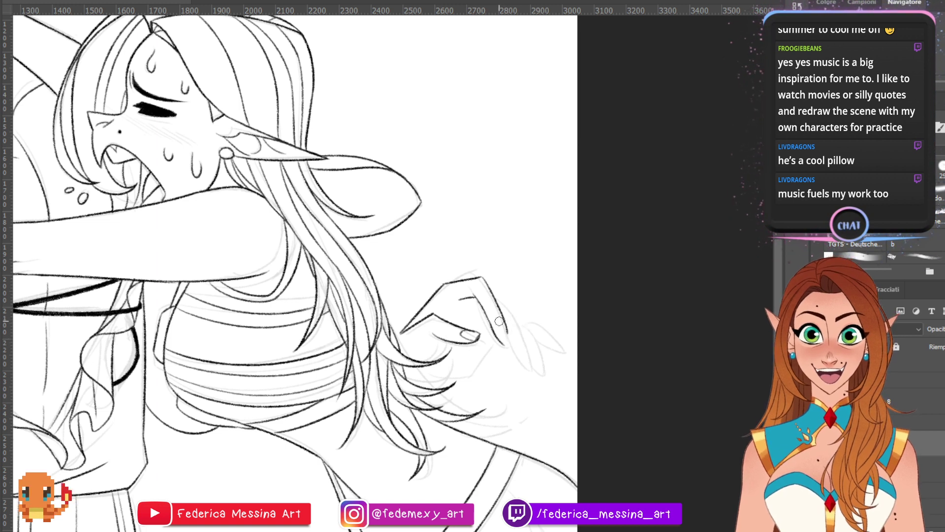
mouse_move(501, 341)
mouse_down()
mouse_move(513, 343)
mouse_move(502, 340)
mouse_move(510, 328)
mouse_move(513, 341)
mouse_move(514, 319)
mouse_up()
key(ctrl+z)
key(ctrl+z)
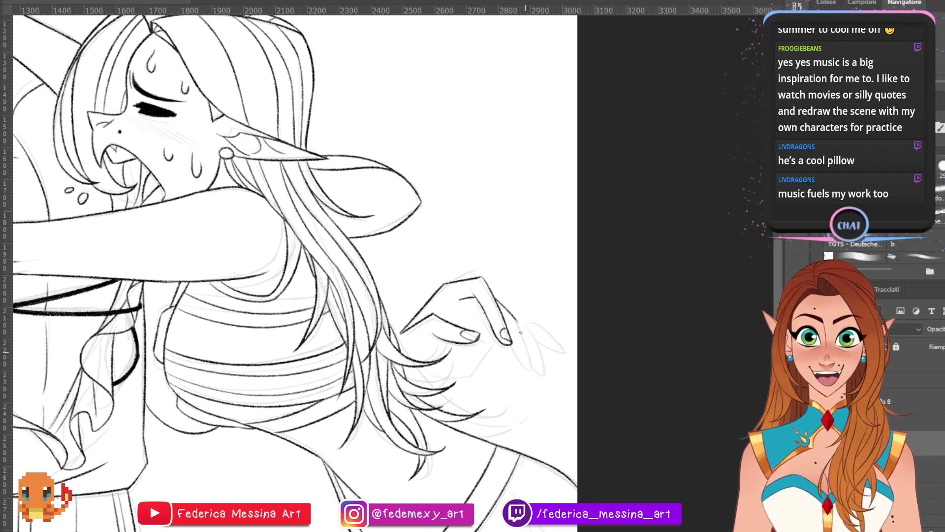
- Ink the middle and ring fingers with their nails over the sketched hand, undoing rejected strokes
drag(517, 320, 540, 381)
key(ctrl+z)
mouse_move(510, 344)
mouse_down()
mouse_move(531, 368)
mouse_move(520, 363)
mouse_move(528, 360)
mouse_up()
key(ctrl+z)
key(ctrl+z)
key(ctrl+z)
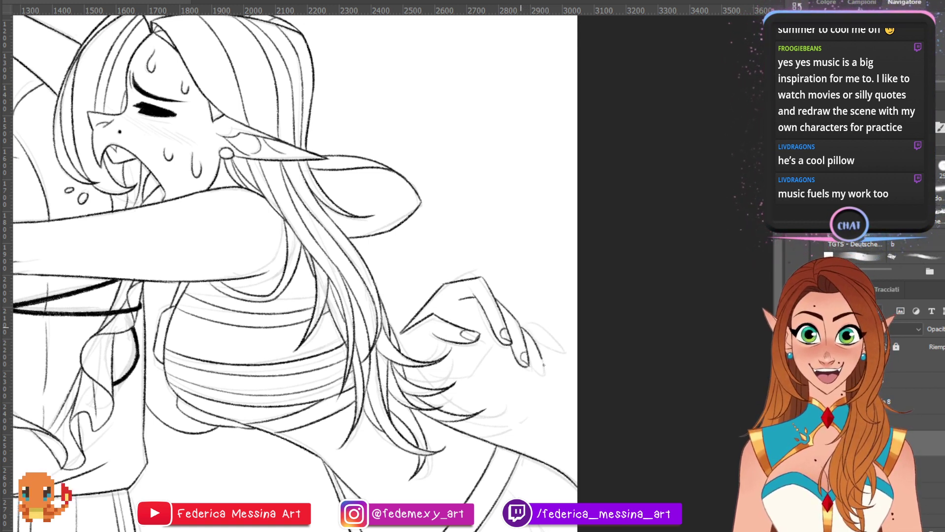
mouse_move(544, 364)
mouse_down()
mouse_move(554, 383)
mouse_move(541, 360)
mouse_up()
key(ctrl+z)
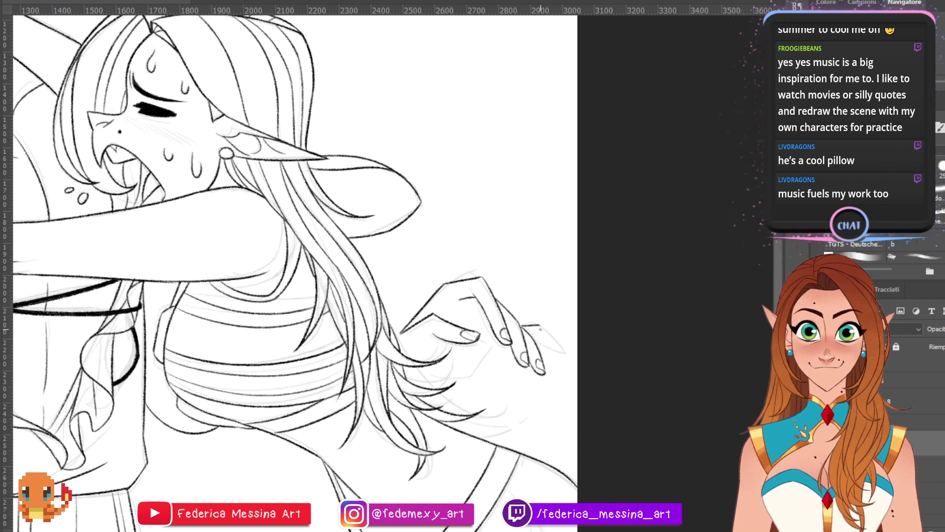
- Ink the little finger with its nail and refine the short crease on the back of the hand
mouse_move(521, 326)
mouse_down()
mouse_move(545, 331)
mouse_move(568, 358)
mouse_move(559, 346)
mouse_up()
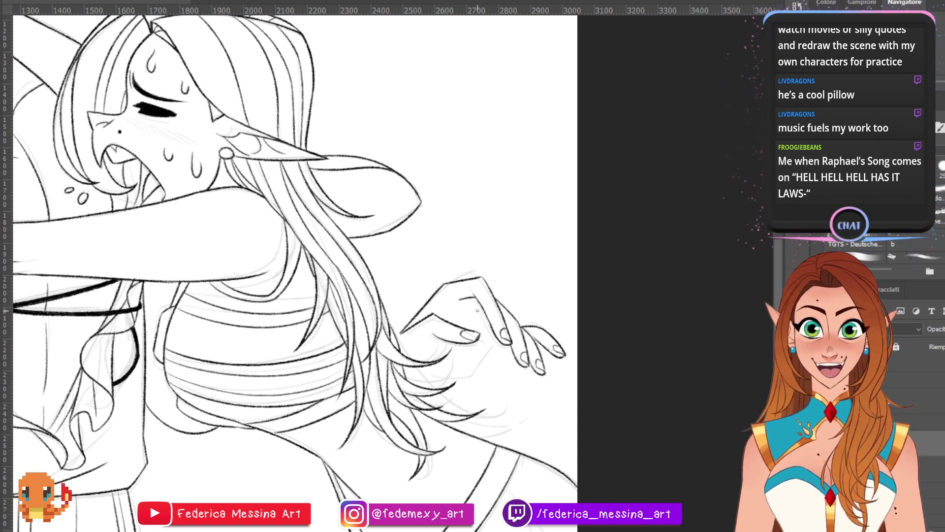
key(ctrl+z)
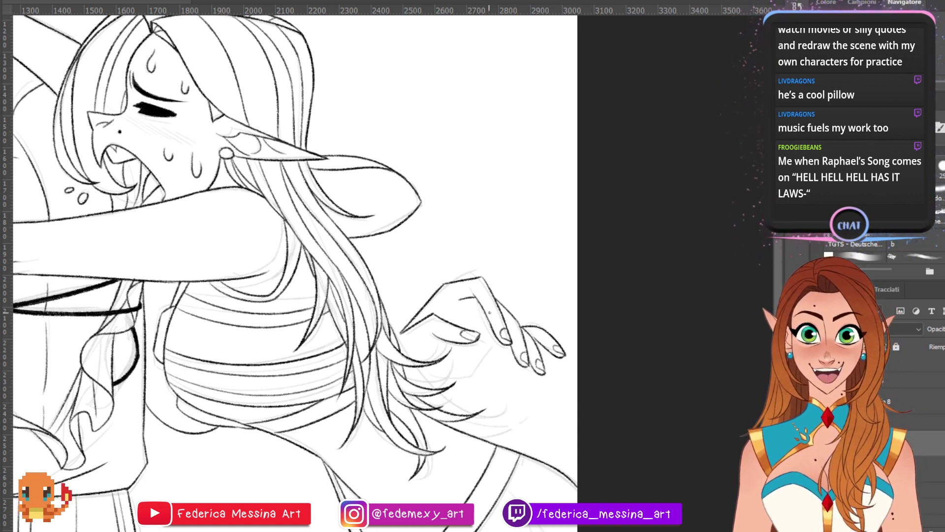
drag(478, 309, 487, 313)
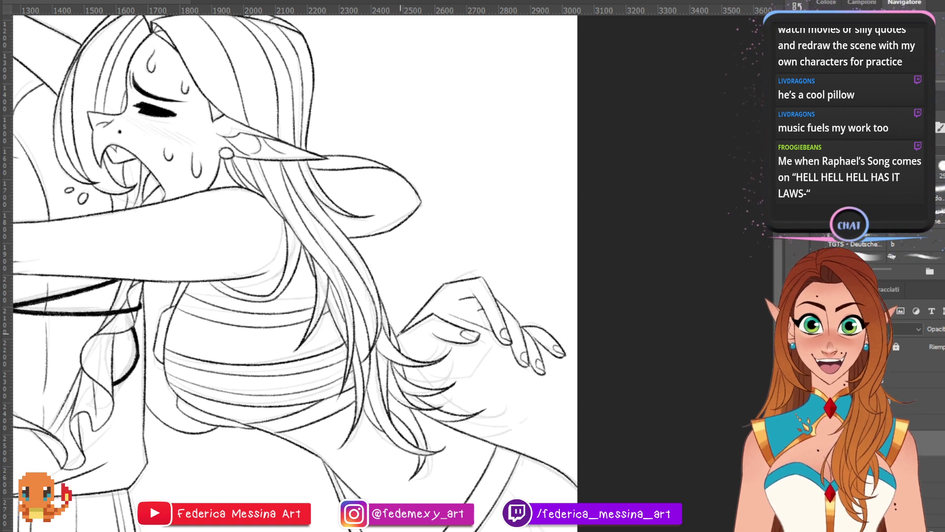
- Ink the lower contour of the palm from the index finger down to the woman's hair tips, undoing rejected strokes
drag(440, 340, 434, 363)
key(ctrl+z)
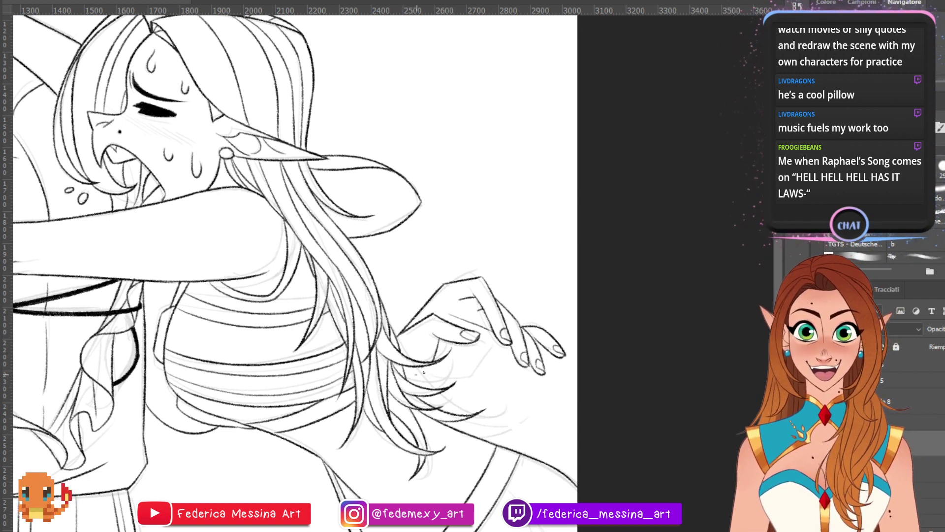
mouse_move(440, 367)
mouse_down()
mouse_move(471, 349)
mouse_move(478, 373)
mouse_up()
key(ctrl+z)
mouse_move(494, 338)
mouse_down()
mouse_move(466, 379)
mouse_move(444, 378)
mouse_move(480, 366)
mouse_move(439, 379)
mouse_up()
key(ctrl+z)
key(ctrl+z)
key(ctrl+z)
drag(493, 335, 439, 379)
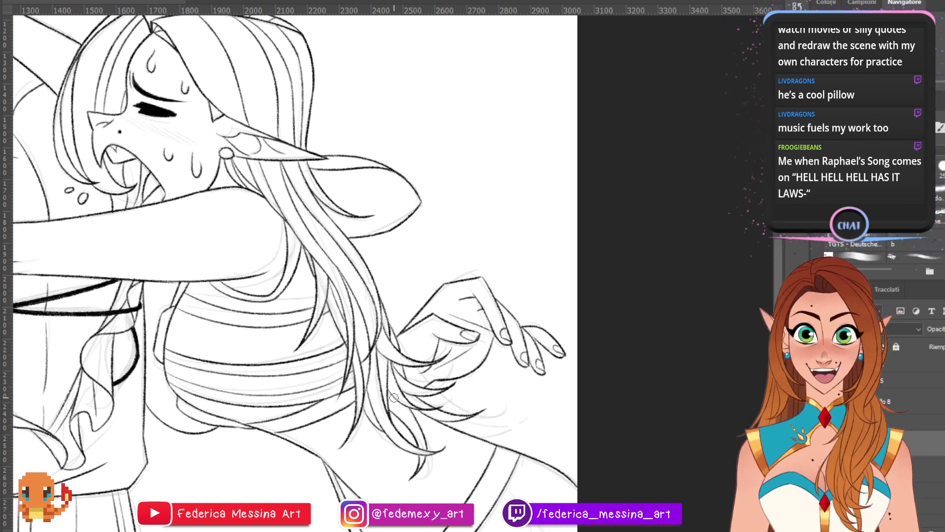
- Examine the inked line art of the man, the woman's face and the embracing arms
drag(295, 296, 493, 219)
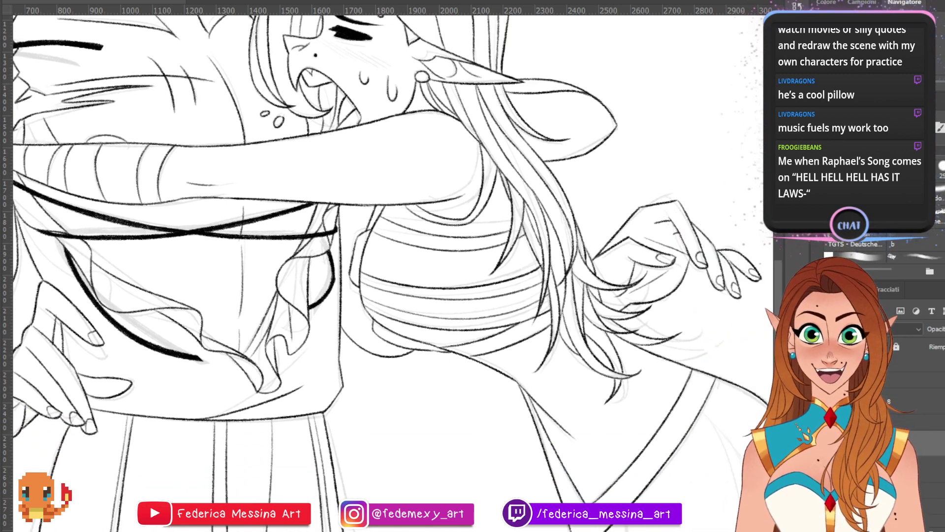
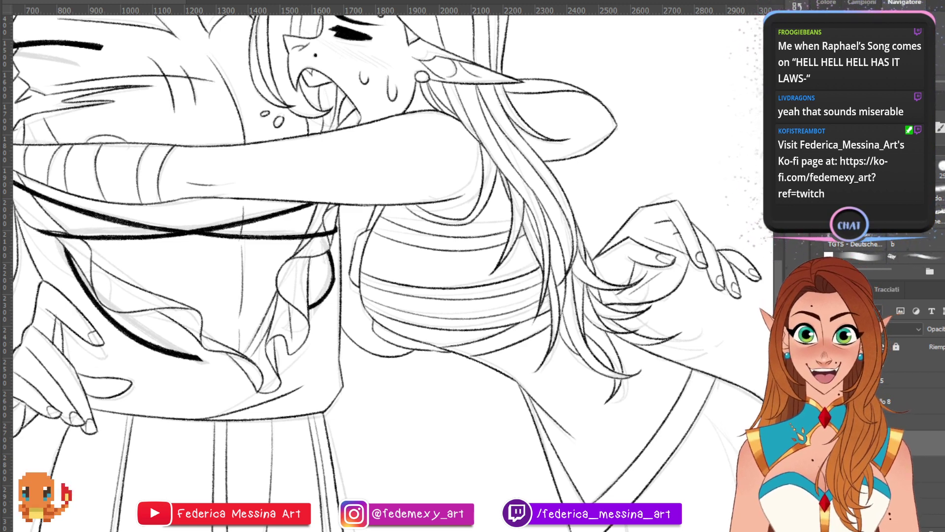
mouse_move(344, 246)
mouse_down()
mouse_move(458, 309)
mouse_move(532, 313)
mouse_move(522, 387)
mouse_move(511, 390)
mouse_up()
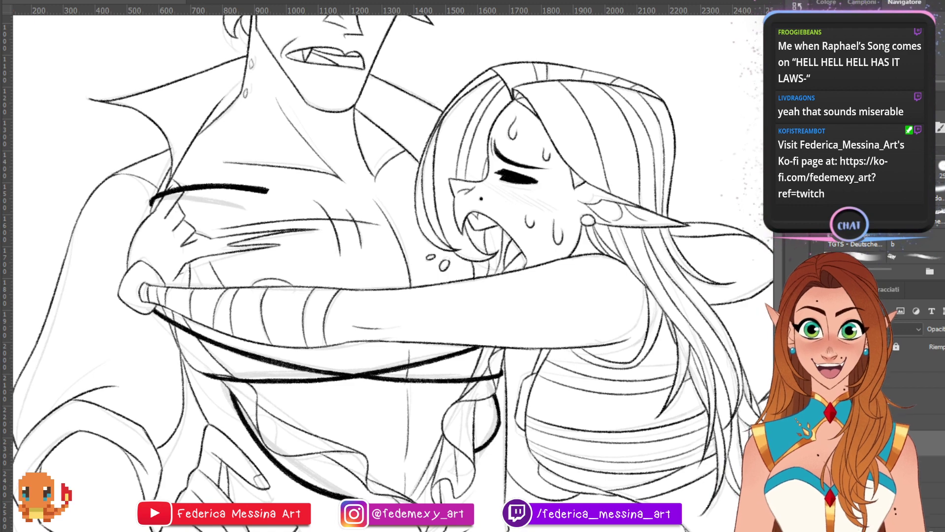
drag(344, 172, 391, 361)
drag(525, 118, 526, 151)
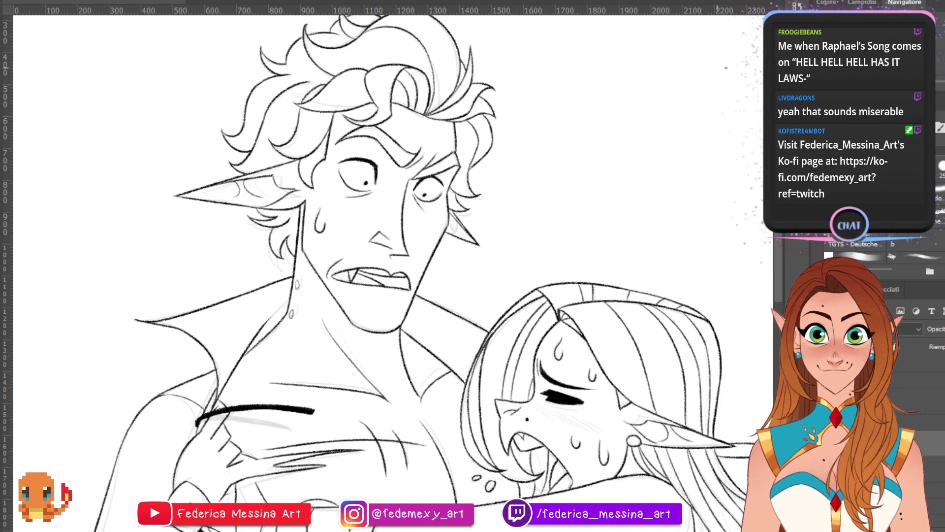
scroll(393, 273, down, 3)
scroll(393, 274, up, 4)
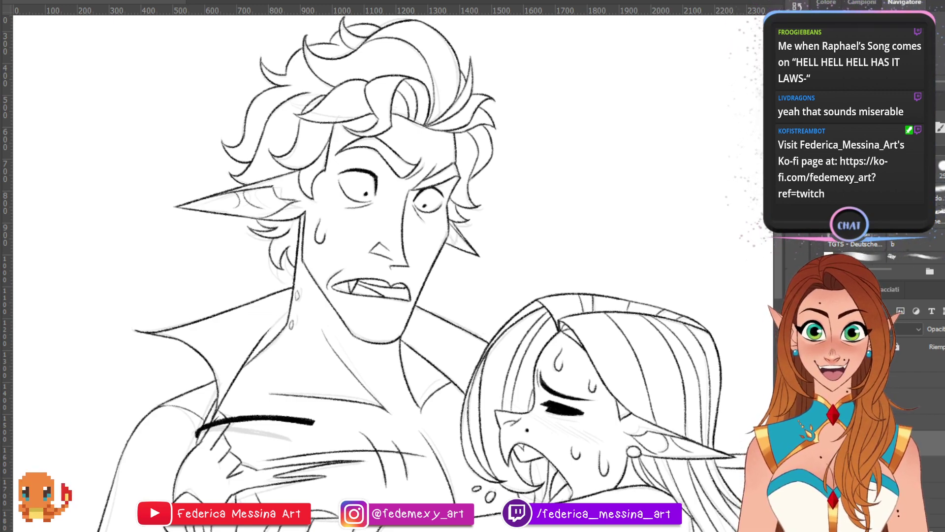
scroll(393, 273, down, 8)
scroll(393, 273, right, 4)
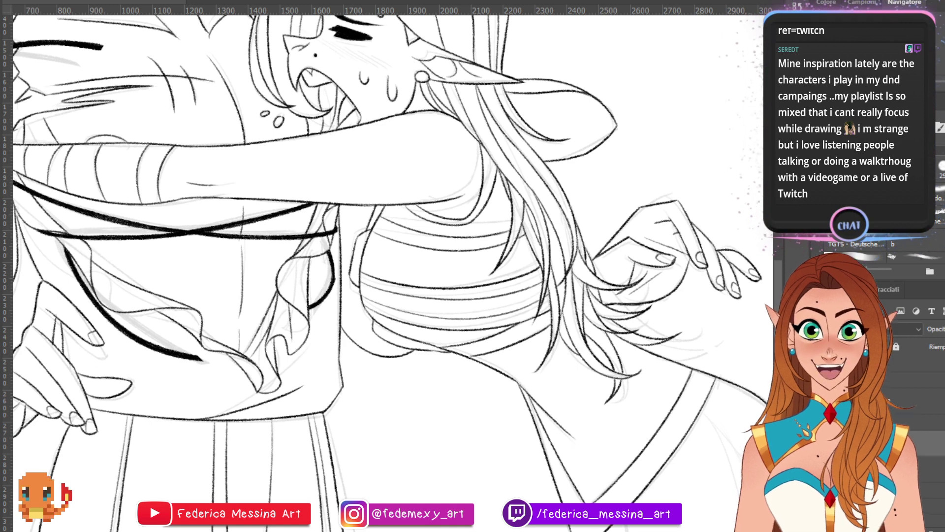
- Ink the two long curved edges of the lacing strip below the woman's diagonal waistband, redrawing them over the sketch
scroll(393, 273, right, 6)
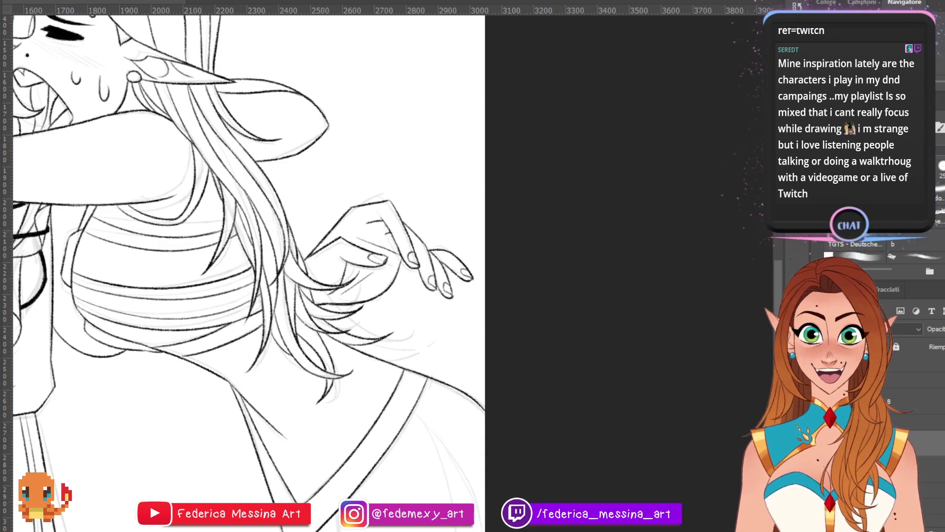
scroll(393, 274, left, 3)
scroll(392, 273, right, 1)
scroll(747, 303, down, 3)
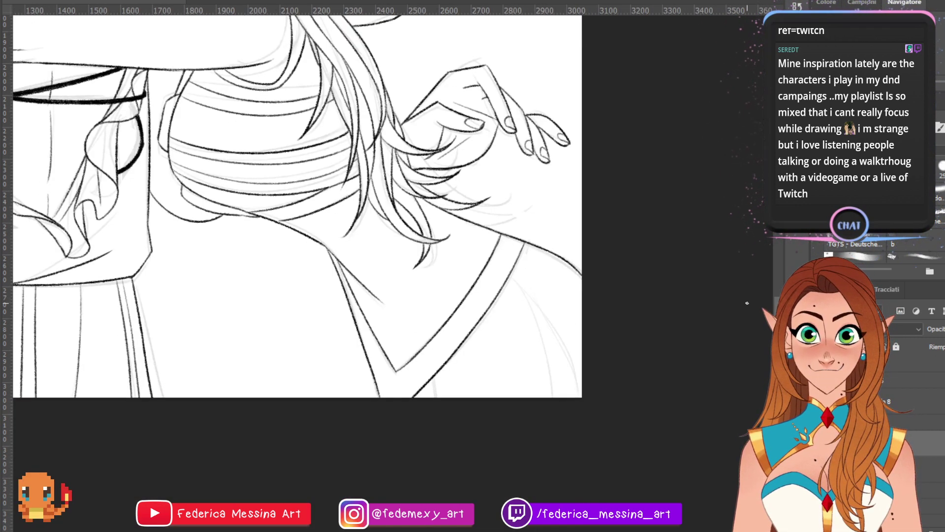
drag(503, 287, 546, 398)
key(ctrl+z)
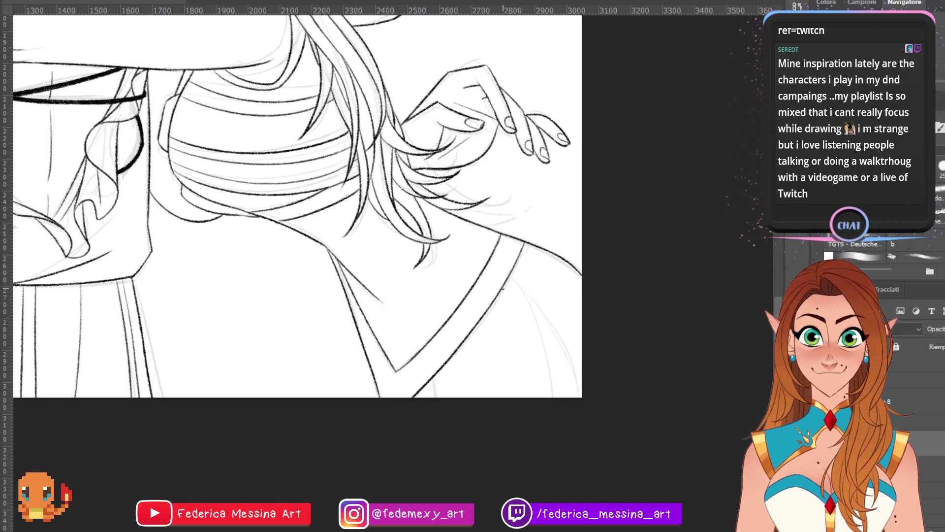
drag(503, 287, 538, 402)
drag(512, 278, 569, 362)
key(ctrl+z)
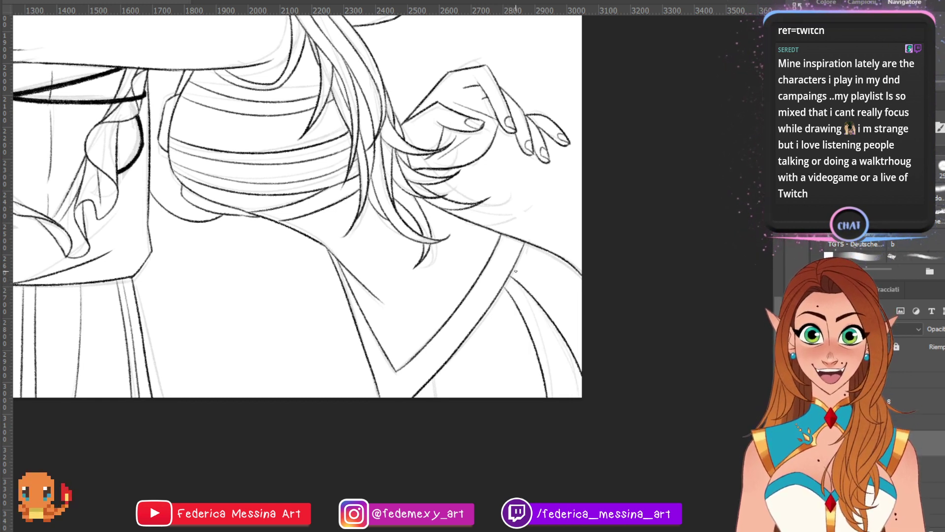
- Ink parallel border lines along both sides of the lacing strip, plus two short fold lines beneath the waistband
drag(514, 271, 581, 345)
key(ctrl+z)
drag(514, 270, 582, 346)
key(ctrl+z)
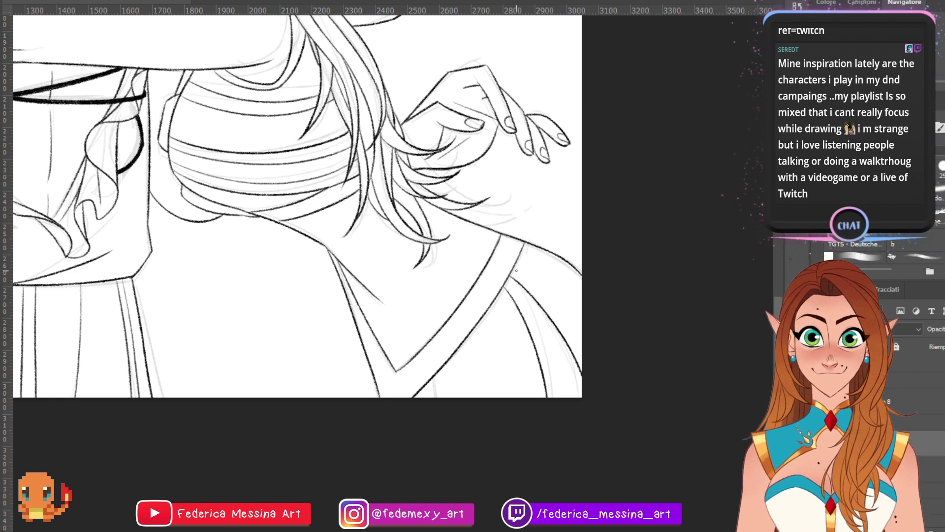
drag(514, 269, 581, 337)
key(ctrl+z)
mouse_move(499, 294)
mouse_down()
mouse_move(525, 396)
mouse_move(515, 329)
mouse_move(523, 374)
mouse_up()
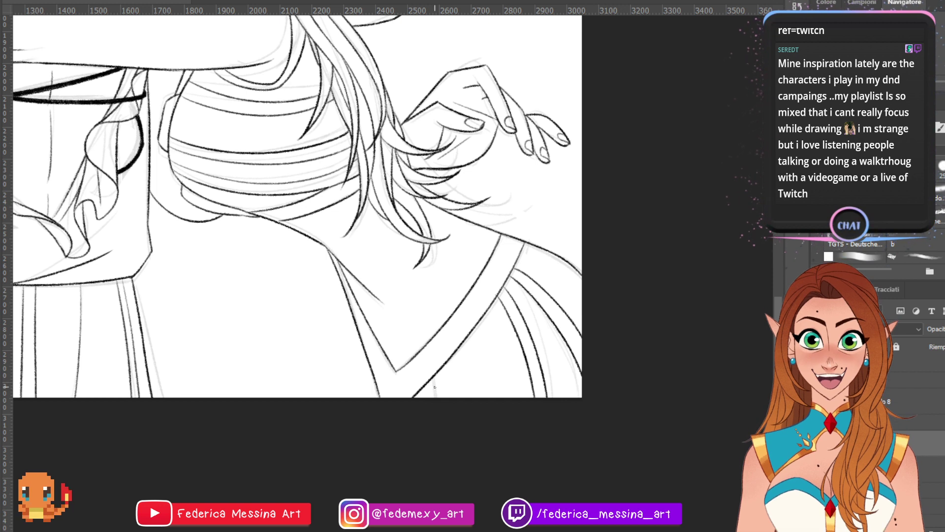
mouse_move(442, 364)
mouse_down()
mouse_move(445, 384)
mouse_move(425, 398)
mouse_up()
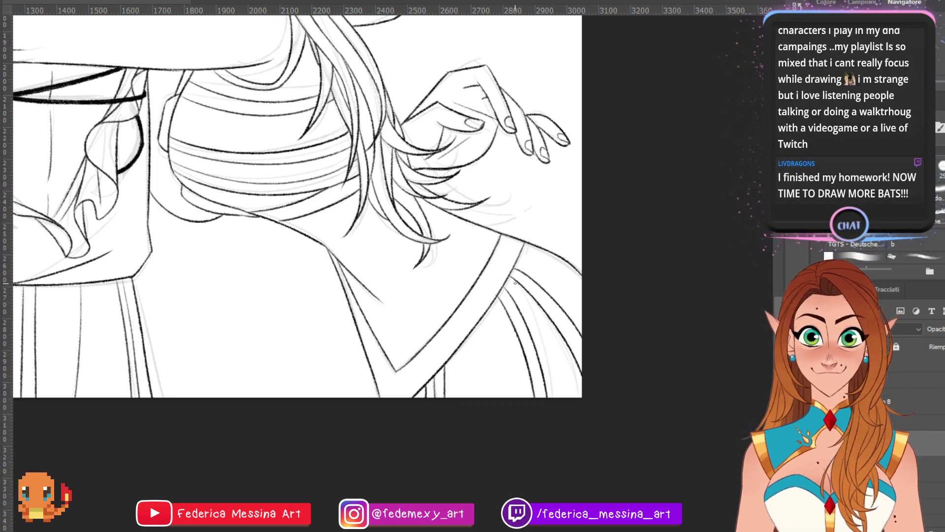
- Draw a row of thick black crossed laces down the strip on the woman's hip, undoing rejected strokes
mouse_move(515, 282)
mouse_down()
mouse_move(513, 307)
mouse_move(508, 292)
mouse_move(533, 286)
mouse_up()
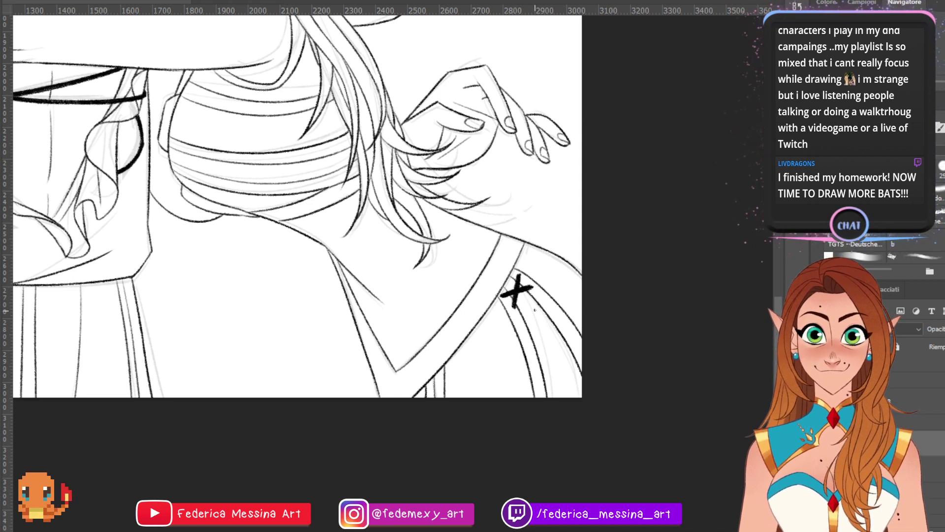
mouse_move(539, 298)
mouse_down()
mouse_move(527, 335)
mouse_move(528, 316)
mouse_move(553, 311)
mouse_move(531, 315)
mouse_move(553, 311)
mouse_move(537, 363)
mouse_up()
mouse_move(558, 328)
mouse_down()
mouse_move(535, 370)
mouse_move(540, 358)
mouse_move(535, 367)
mouse_move(573, 341)
mouse_move(537, 356)
mouse_move(574, 337)
mouse_move(533, 342)
mouse_move(573, 337)
mouse_up()
key(ctrl+z)
key(ctrl+z)
mouse_move(573, 336)
mouse_down()
mouse_move(541, 342)
mouse_move(571, 338)
mouse_move(543, 394)
mouse_up()
key(ctrl+z)
mouse_move(577, 351)
mouse_down()
mouse_move(543, 396)
mouse_move(582, 372)
mouse_up()
key(ctrl+z)
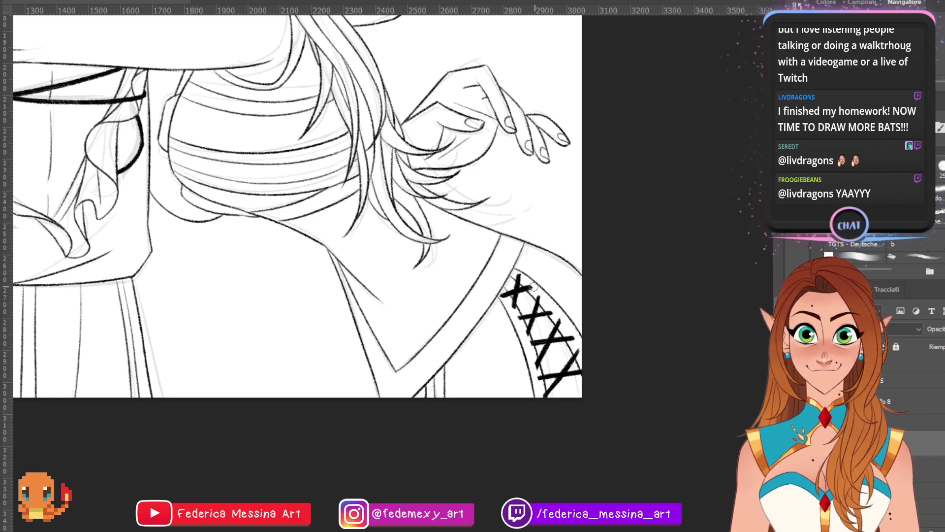
- Hide the rough sketch layer and check the finished line art across the whole panel
drag(643, 160, 835, 295)
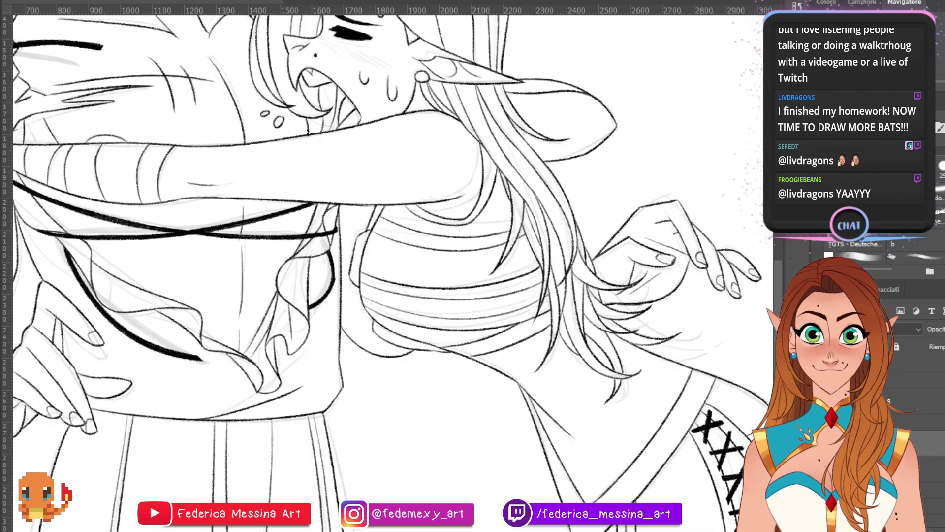
scroll(392, 273, up, 3)
scroll(392, 273, down, 3)
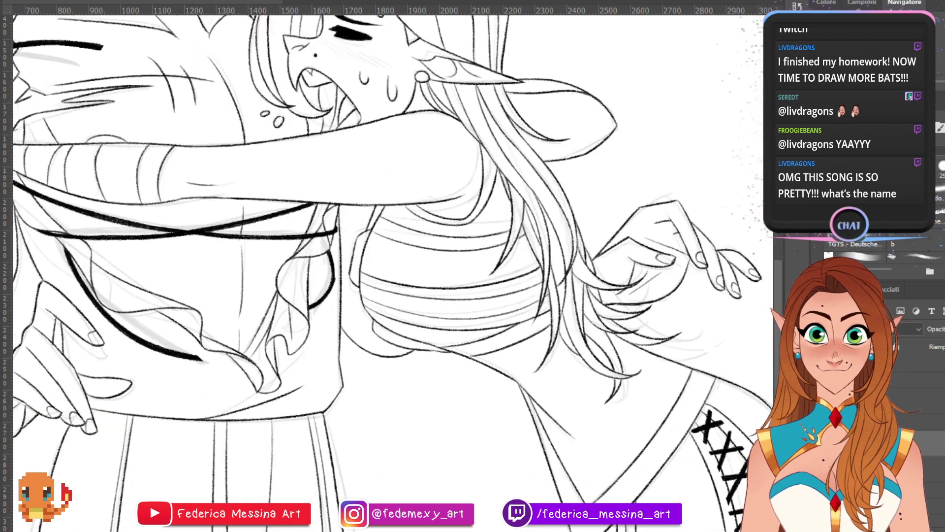
scroll(392, 273, up, 2)
scroll(374, 271, down, 5)
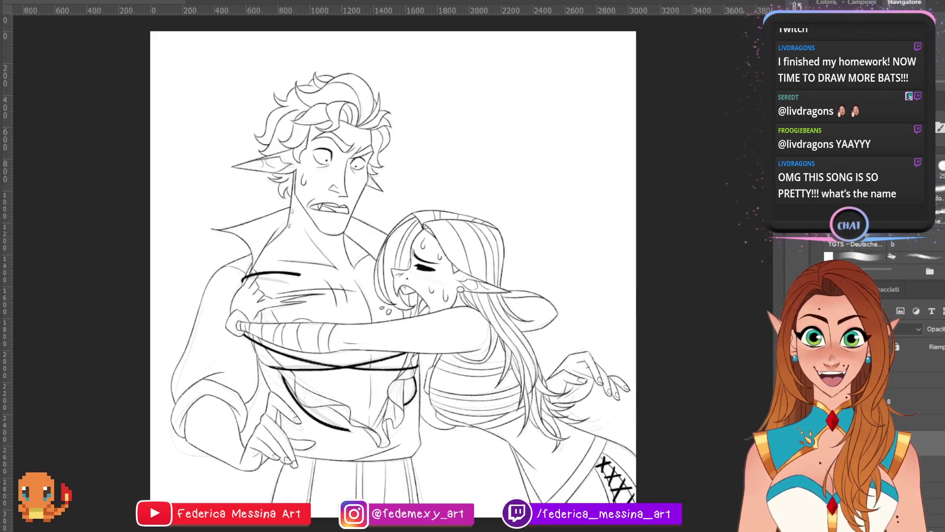
key(ctrl+comma)
key(ctrl+comma)
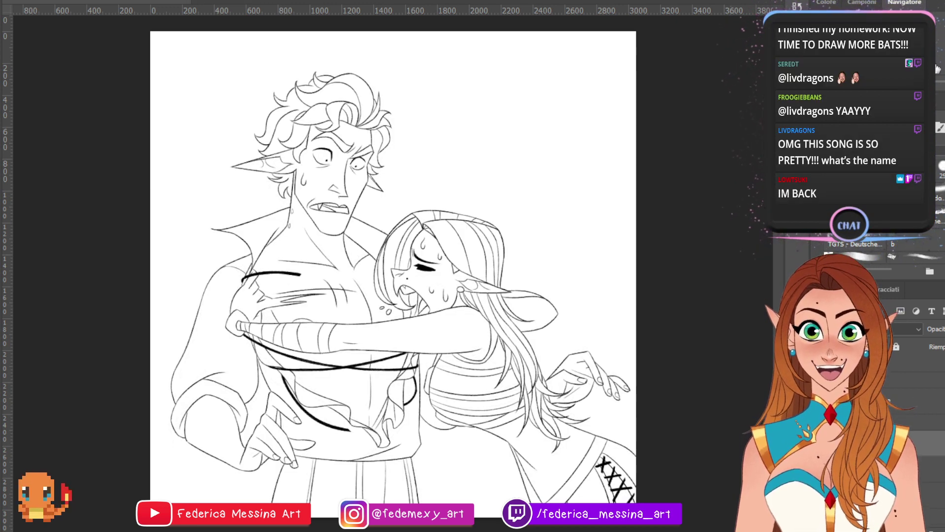
- Display the sketch of the smiling woman leaning against the man's chest and fade it to a light grey guide
scroll(394, 271, up, 3)
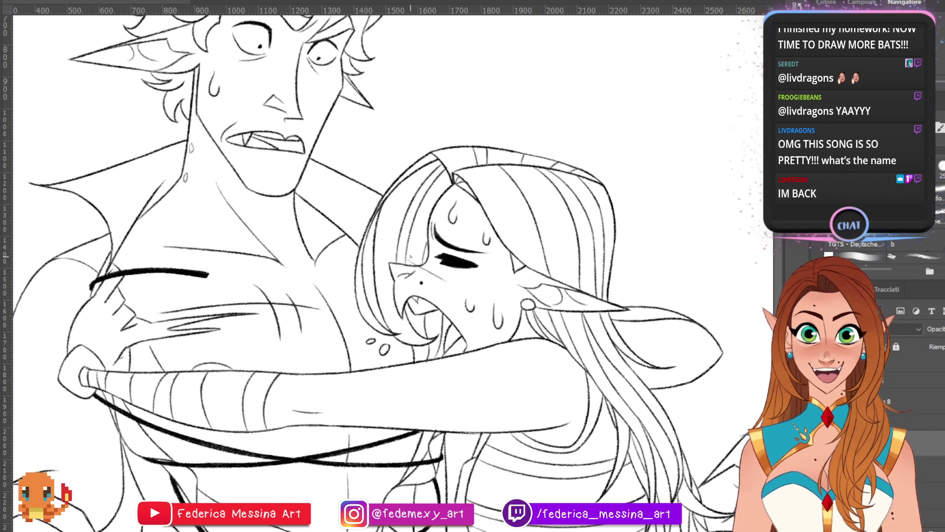
drag(410, 256, 506, 295)
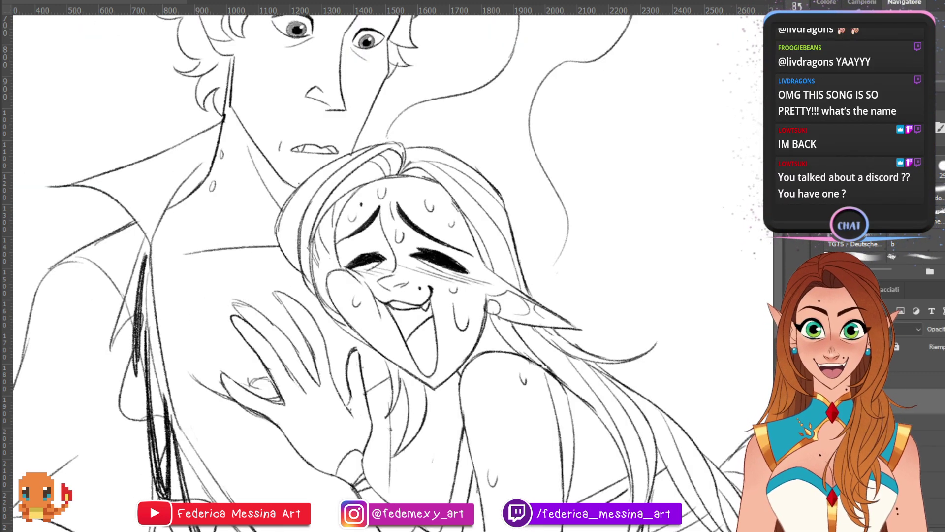
drag(942, 347, 933, 348)
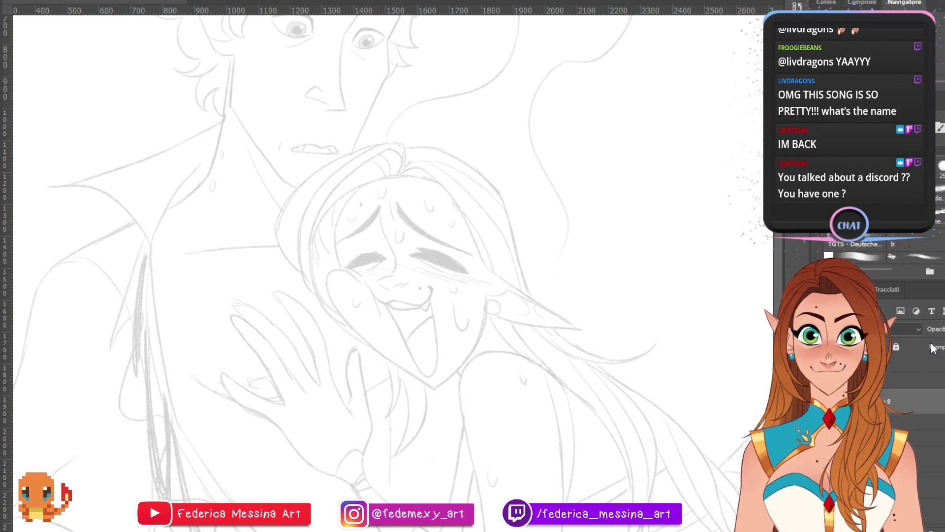
- Ink the inner curl of the man's forelock above his forehead, undoing rejected strokes
mouse_move(345, 197)
mouse_down()
mouse_move(379, 219)
mouse_move(450, 420)
mouse_move(450, 286)
mouse_move(407, 286)
mouse_up()
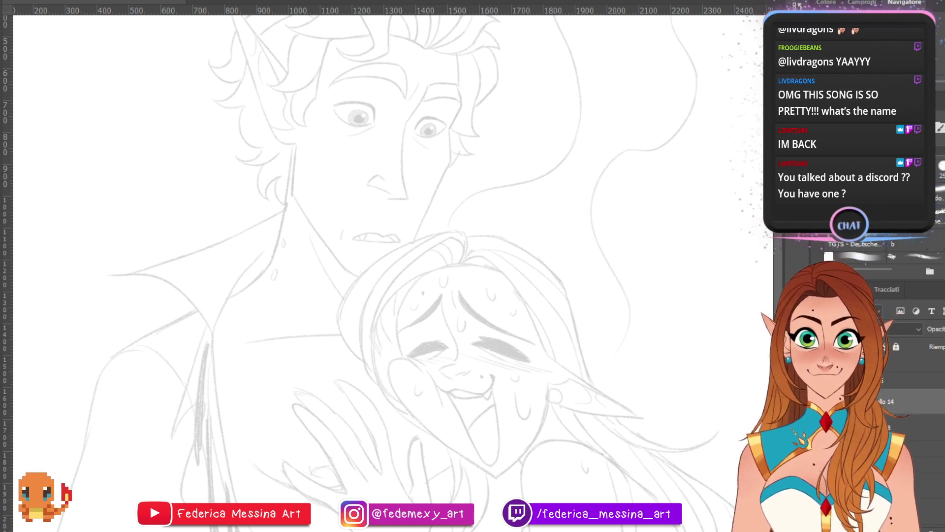
mouse_move(394, 266)
mouse_down()
mouse_move(416, 244)
mouse_move(372, 365)
mouse_move(372, 376)
mouse_move(383, 376)
mouse_up()
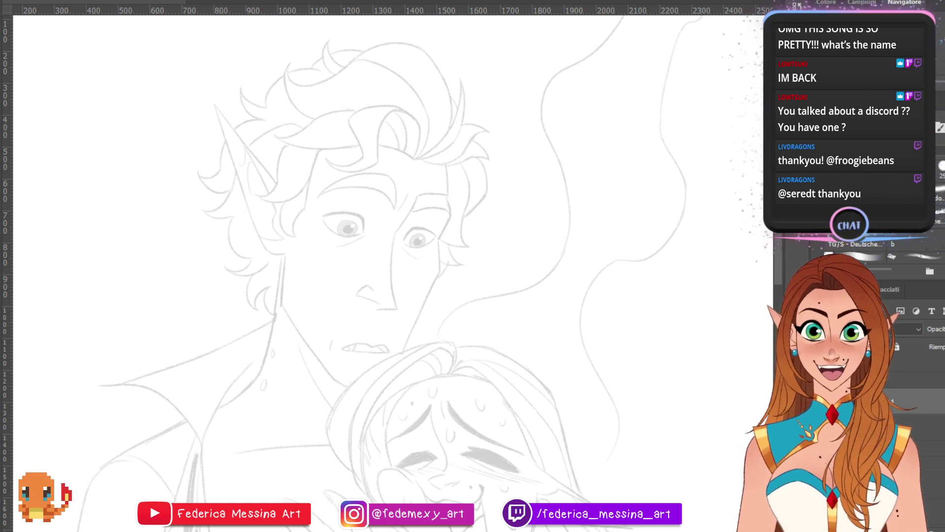
scroll(392, 273, right, 1)
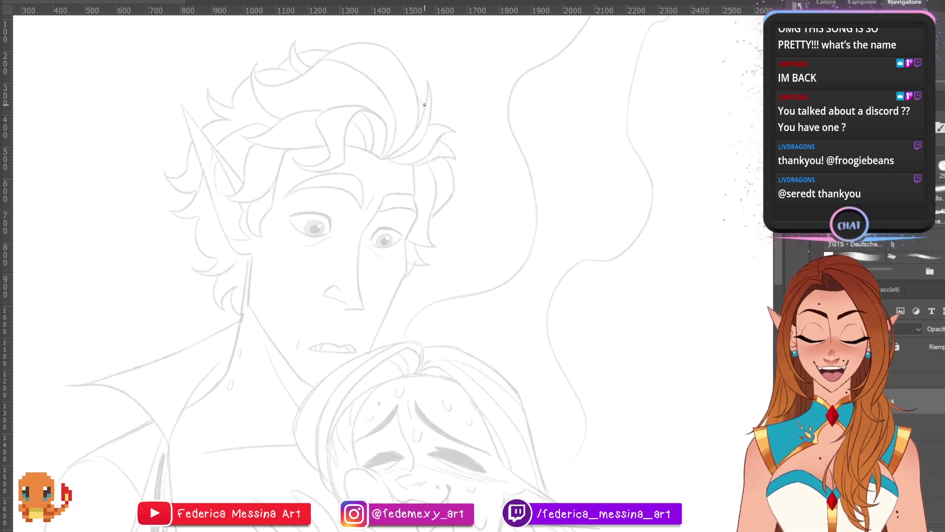
drag(354, 246, 432, 274)
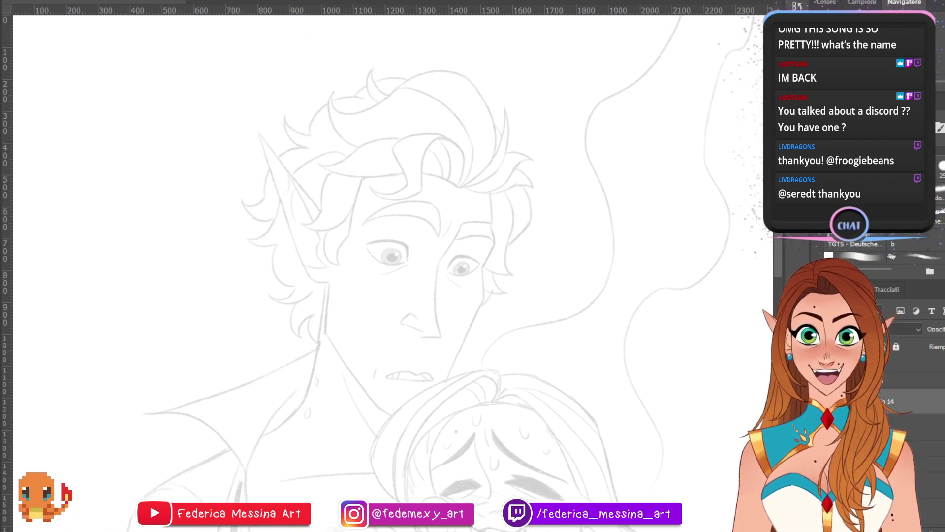
scroll(392, 273, down, 5)
scroll(393, 273, up, 5)
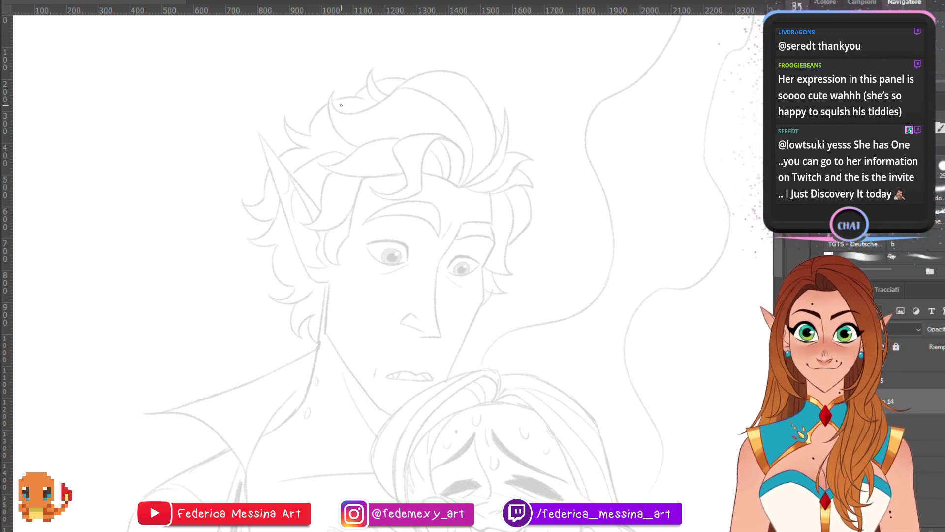
mouse_move(393, 265)
mouse_down()
mouse_move(404, 261)
mouse_move(403, 142)
mouse_move(403, 266)
mouse_up()
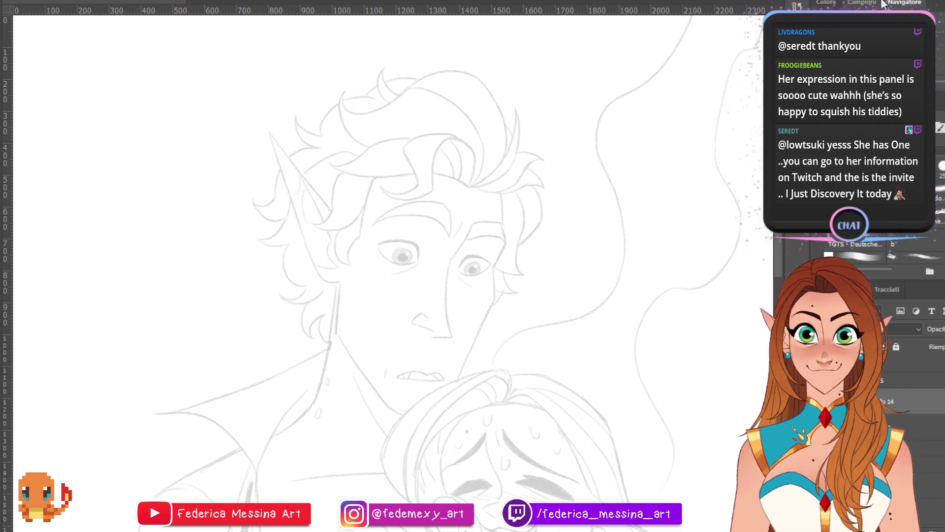
mouse_move(432, 189)
mouse_down()
mouse_move(448, 137)
mouse_move(475, 157)
mouse_move(469, 181)
mouse_move(477, 157)
mouse_move(468, 186)
mouse_up()
key(ctrl+z)
key(ctrl+z)
key(ctrl+z)
key(ctrl+z)
key(ctrl+z)
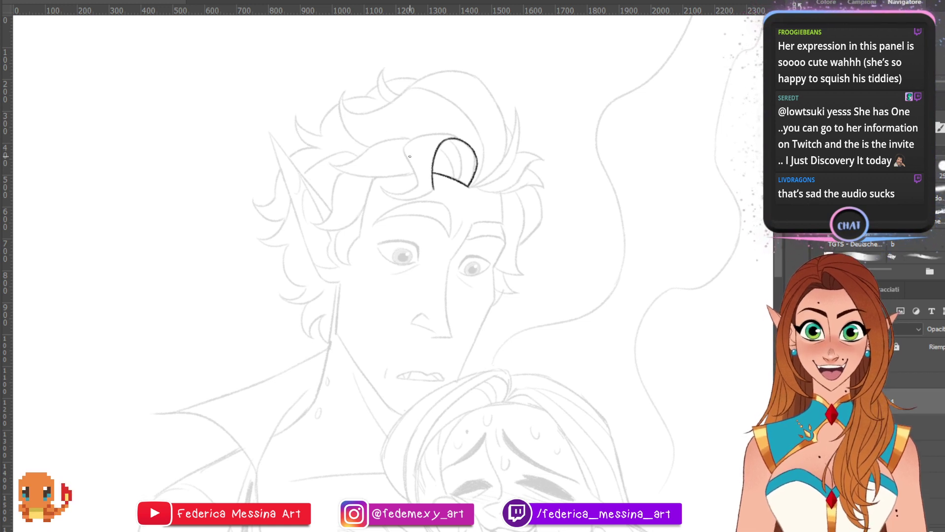
- Ink the outer contour around the man's forelock curl and add thin strand lines inside it, undoing rejected strokes
key(ctrl+z)
mouse_move(419, 185)
mouse_down()
mouse_move(414, 143)
mouse_move(407, 161)
mouse_move(405, 142)
mouse_move(461, 135)
mouse_up()
key(ctrl+z)
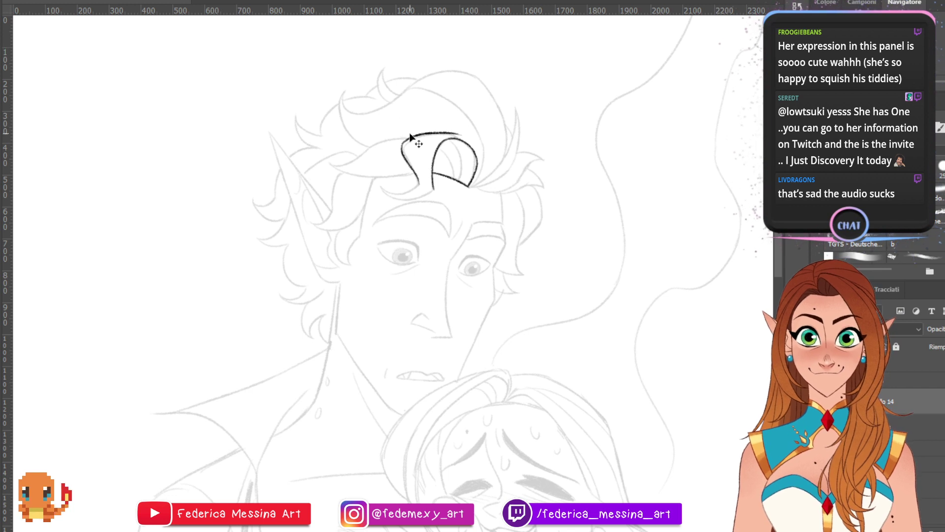
key(ctrl+z)
mouse_move(402, 147)
mouse_down()
mouse_move(455, 134)
mouse_move(446, 133)
mouse_move(465, 134)
mouse_move(473, 147)
mouse_up()
key(ctrl+z)
key(ctrl+z)
key(ctrl+z)
key(ctrl+z)
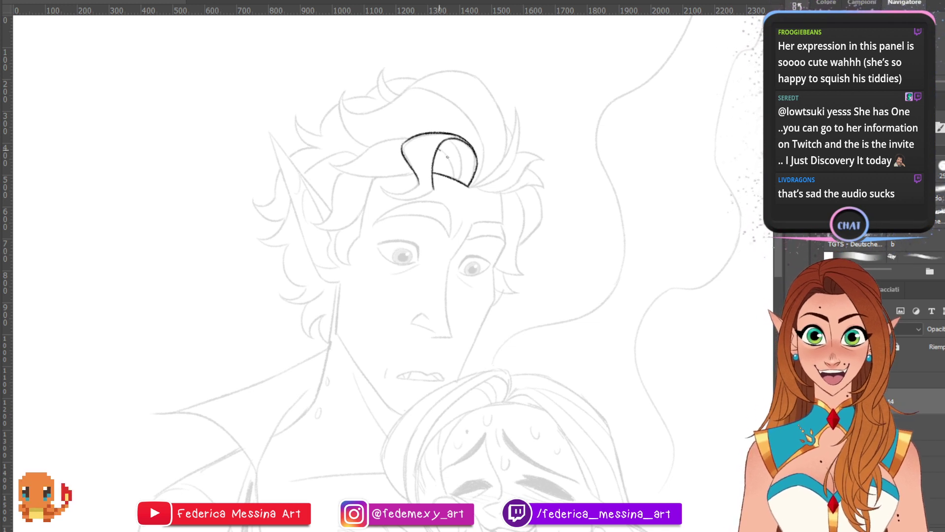
mouse_move(440, 148)
mouse_down()
mouse_move(452, 178)
mouse_move(460, 165)
mouse_up()
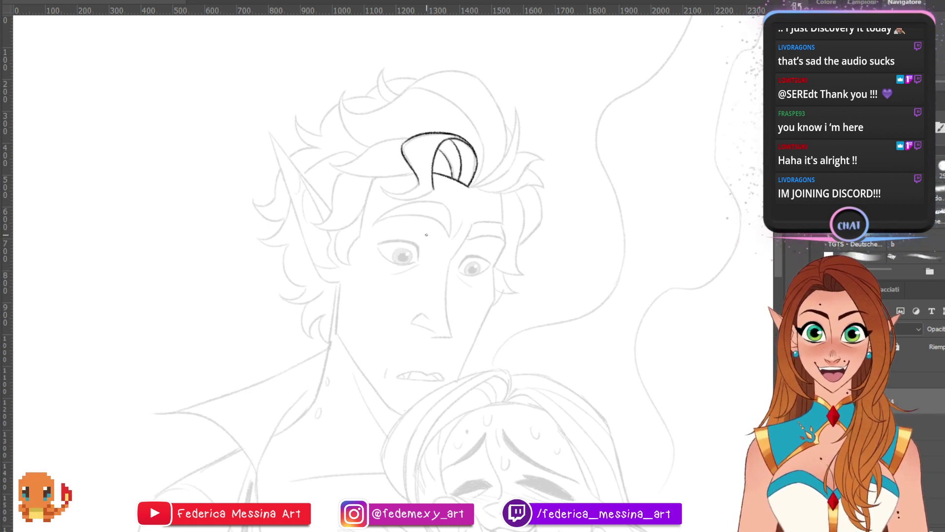
- Ink the woman's closed eye nearest her pointed ear as a solid black tapered shape over the sketch
scroll(393, 265, down, 7)
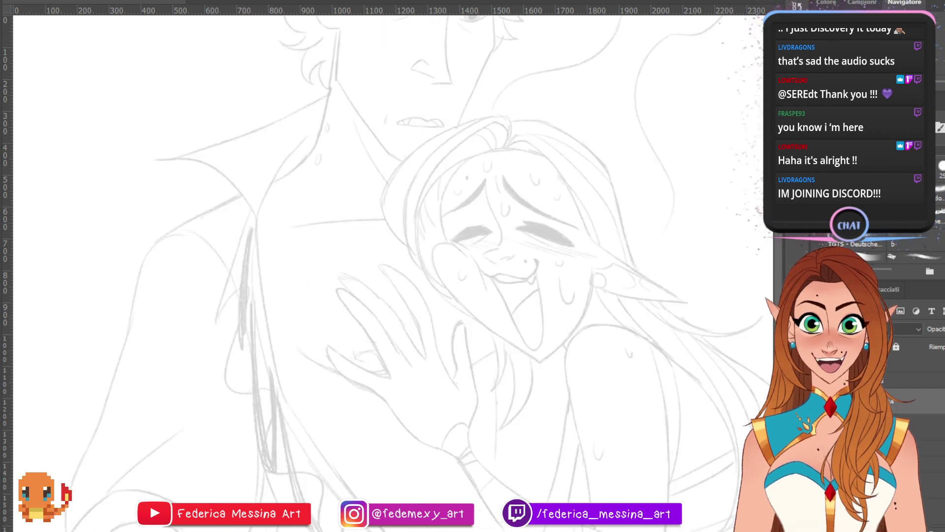
scroll(392, 266, up, 2)
scroll(374, 270, up, 2)
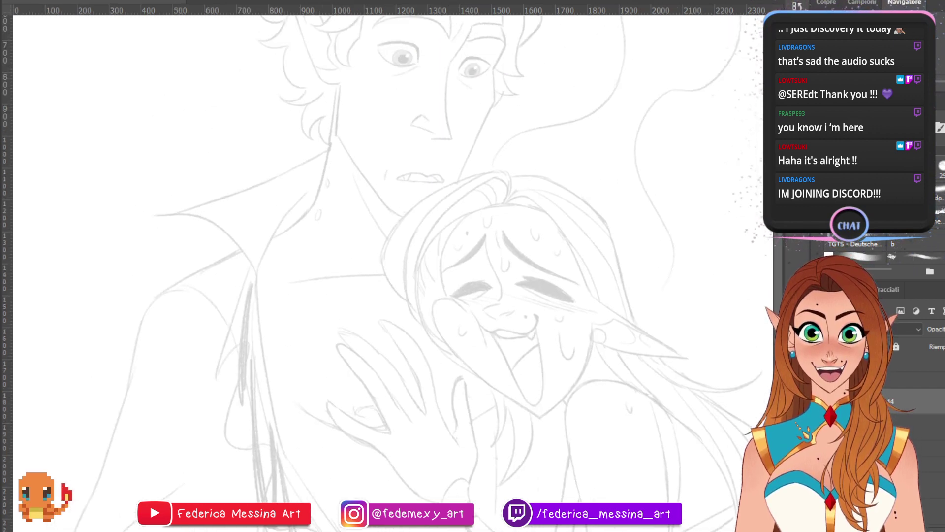
scroll(392, 270, up, 2)
scroll(393, 271, down, 5)
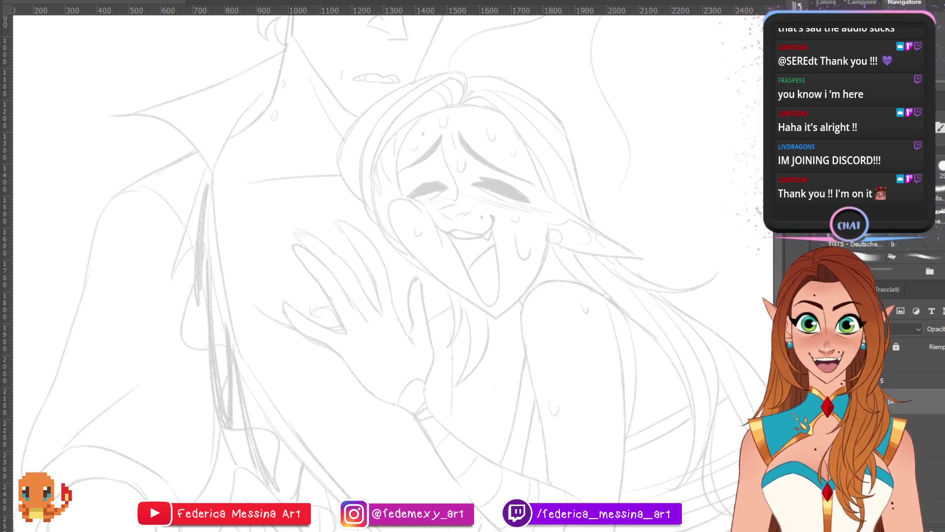
mouse_move(393, 271)
mouse_down()
mouse_move(381, 322)
mouse_move(348, 260)
mouse_move(389, 282)
mouse_move(404, 305)
mouse_up()
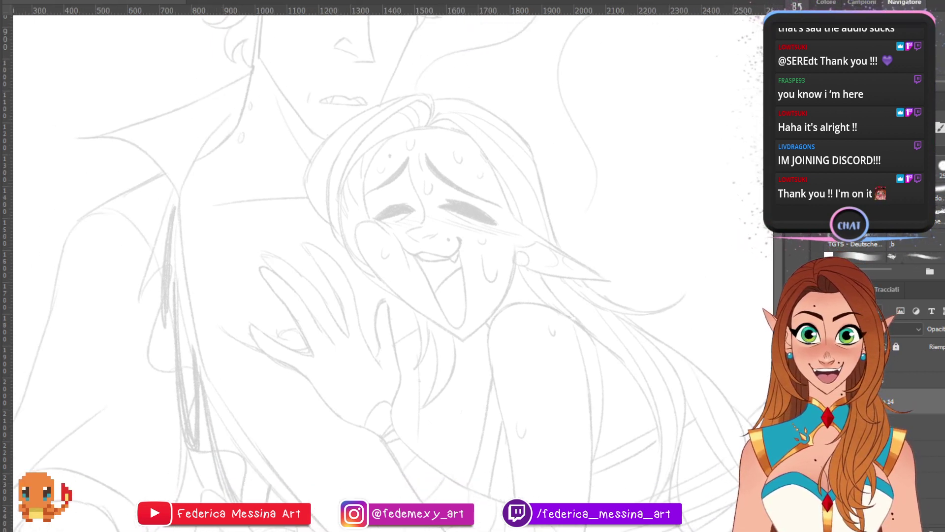
drag(392, 270, 294, 347)
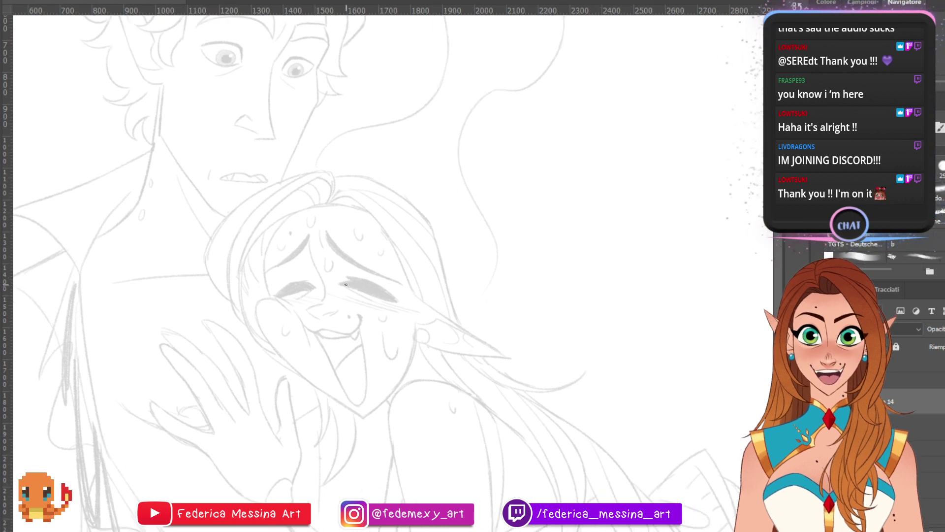
mouse_move(337, 282)
mouse_down()
mouse_move(356, 281)
mouse_move(359, 296)
mouse_move(348, 284)
mouse_up()
key(ctrl+z)
key(ctrl+z)
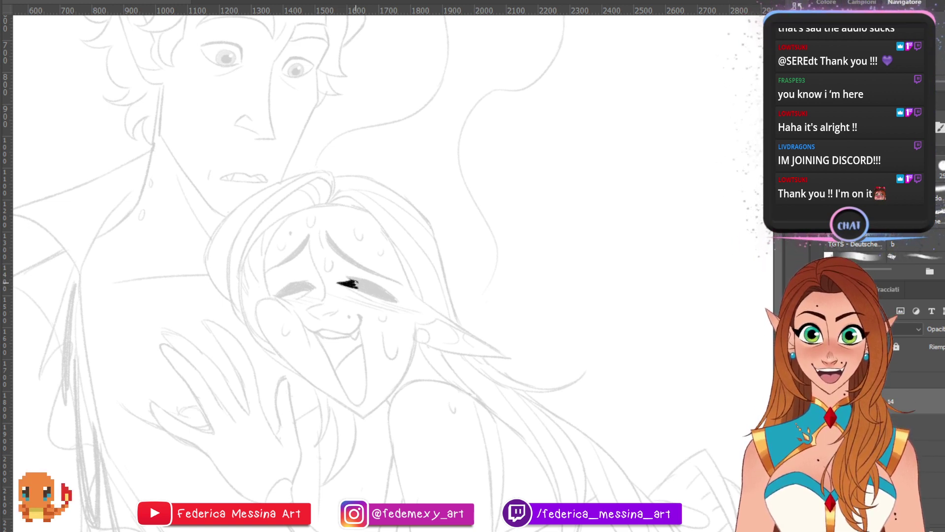
mouse_move(352, 281)
mouse_down()
mouse_move(393, 299)
mouse_move(362, 282)
mouse_move(389, 296)
mouse_move(380, 292)
mouse_up()
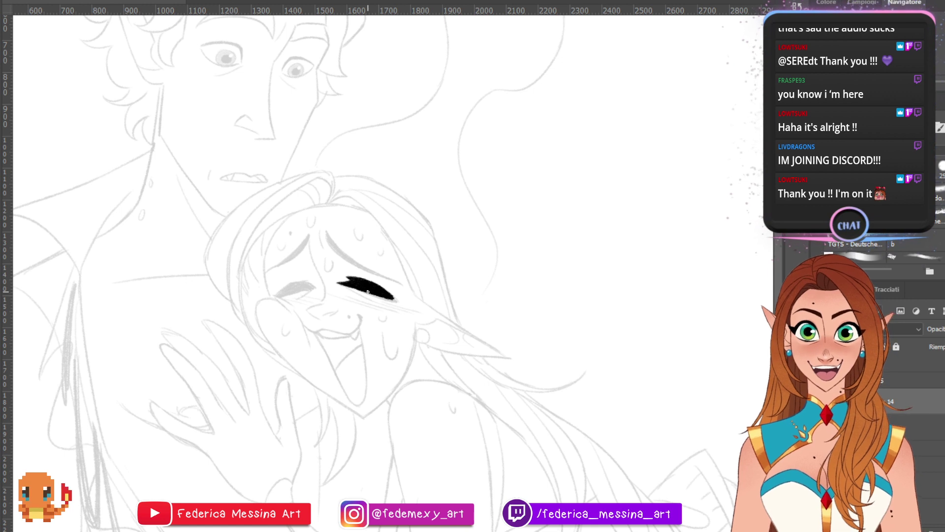
- Ink the woman's two slanted eyebrows as tapered black strokes with a short frown crease between them, trimming stray edges
drag(367, 288, 421, 211)
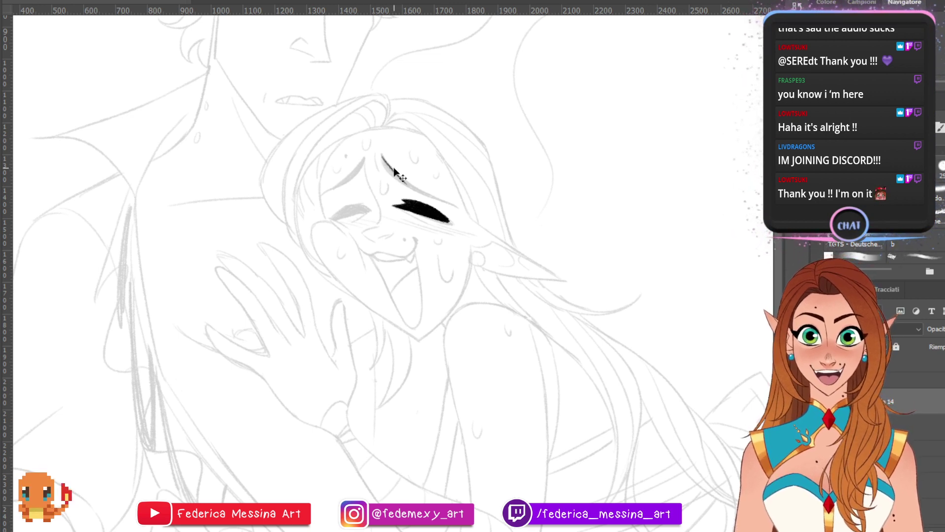
mouse_move(382, 154)
mouse_down()
mouse_move(427, 196)
mouse_move(378, 158)
mouse_move(458, 208)
mouse_up()
key(ctrl+z)
key(e)
key(b)
key(e)
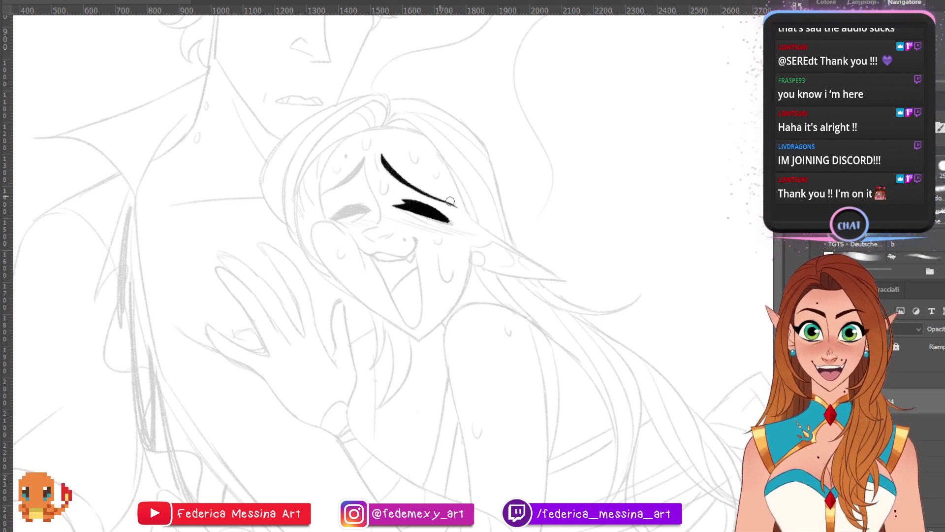
key(b)
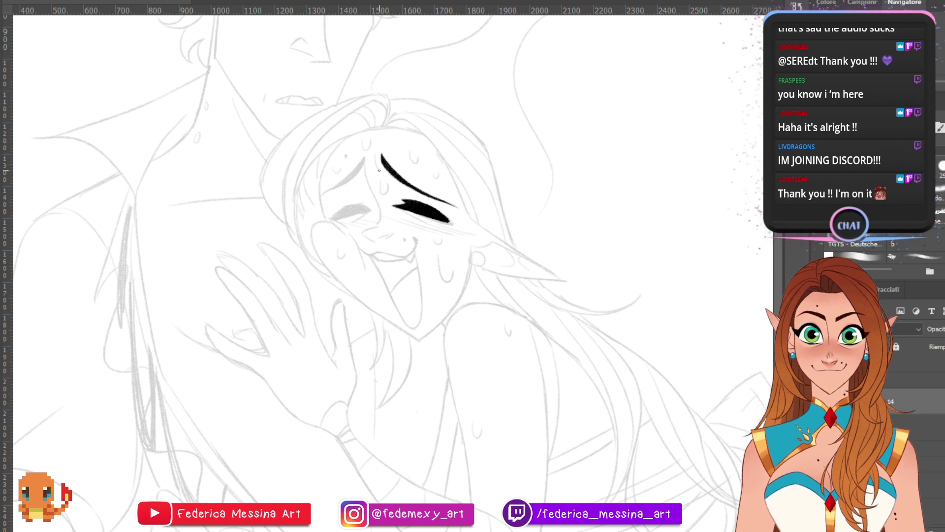
drag(379, 155, 376, 170)
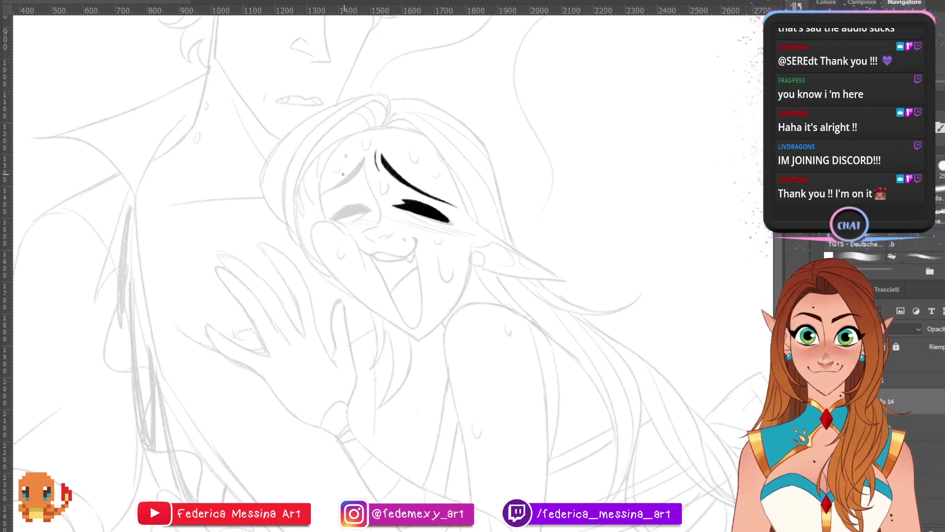
drag(321, 197, 363, 161)
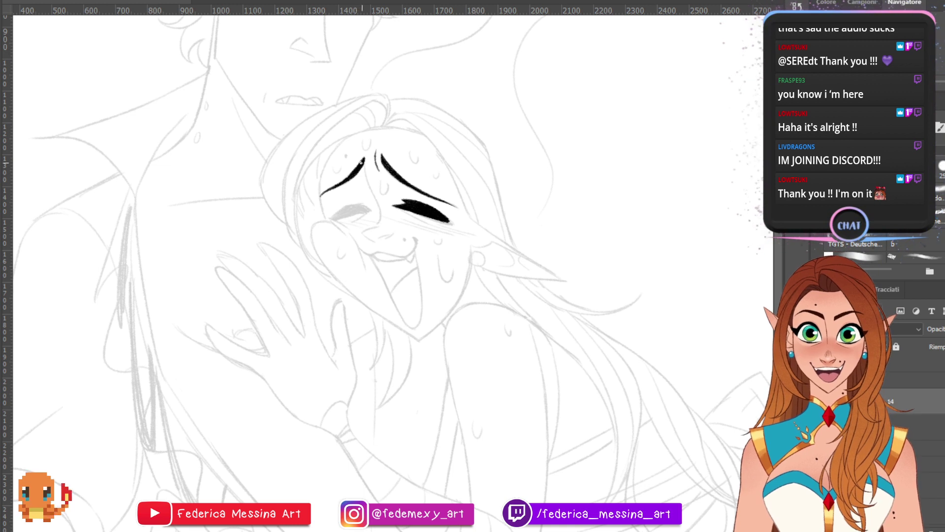
- Ink the bridge and tip of the woman's nose, undoing rejected strokes
drag(365, 158, 382, 219)
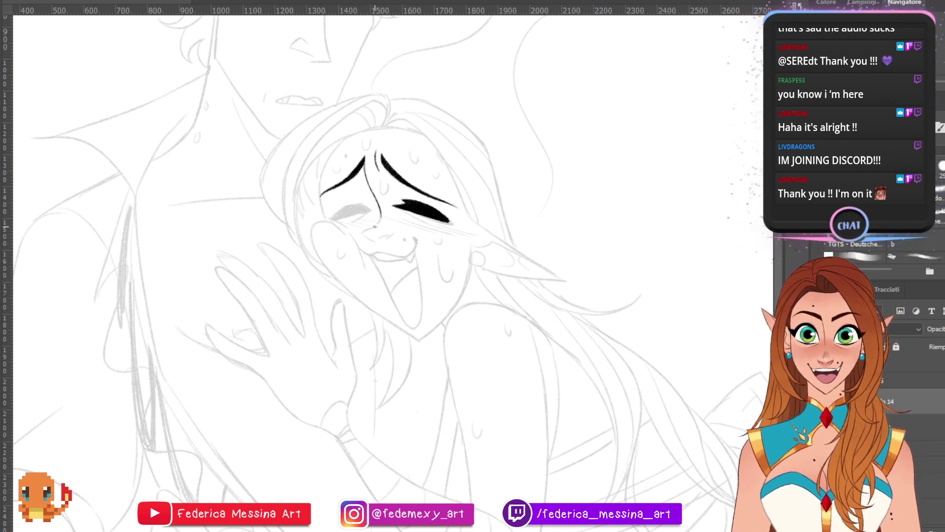
mouse_move(377, 226)
mouse_down()
mouse_move(380, 212)
mouse_move(374, 242)
mouse_move(395, 234)
mouse_up()
key(ctrl+z)
key(ctrl+z)
key(ctrl+z)
key(ctrl+z)
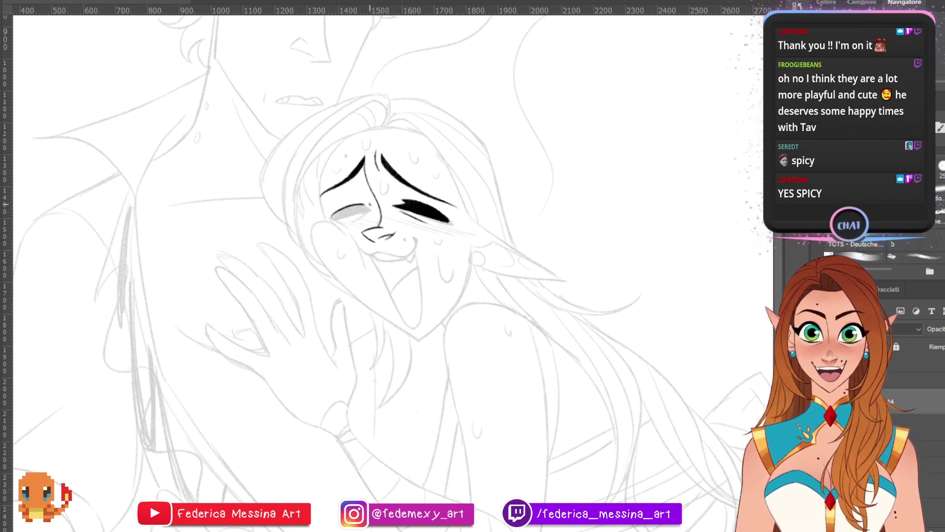
- Fill in the woman's other closed eye in solid black, refine its edges, and save the document
mouse_move(333, 215)
mouse_down()
mouse_move(369, 206)
mouse_move(330, 214)
mouse_move(372, 208)
mouse_up()
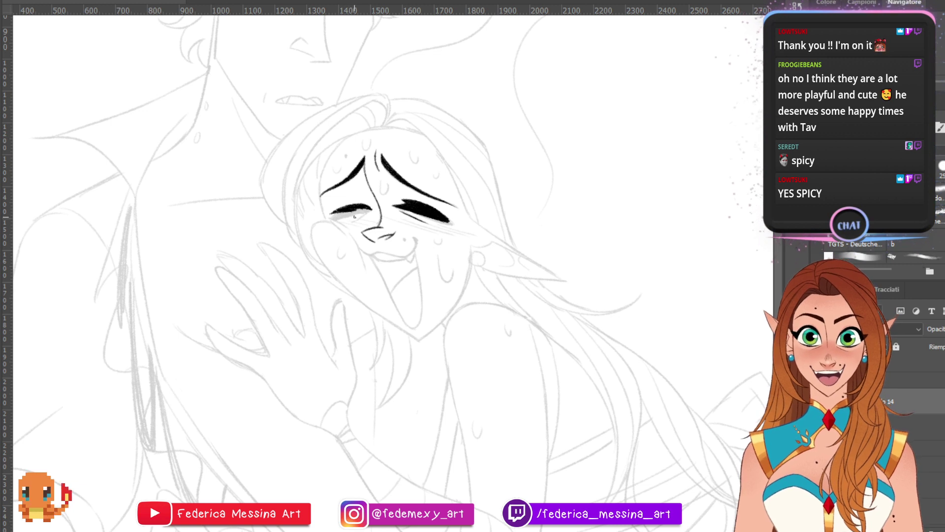
drag(337, 215, 373, 211)
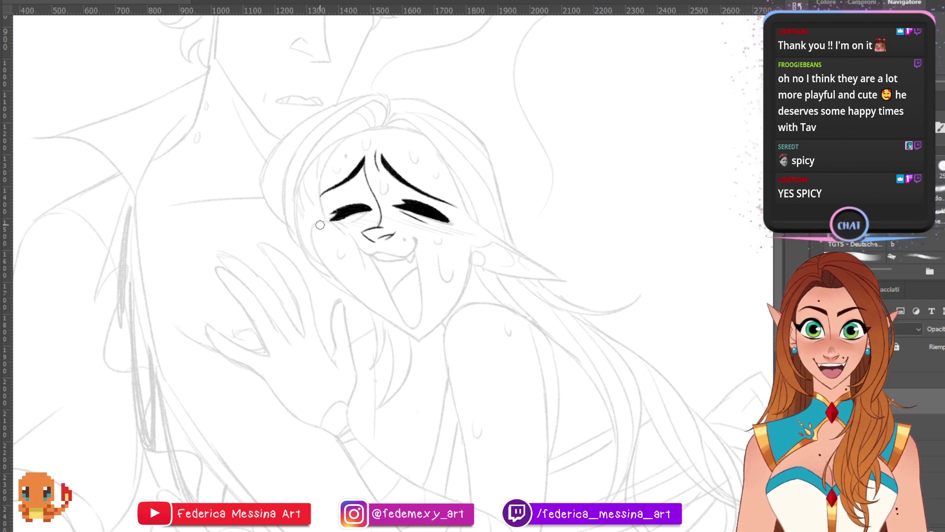
mouse_move(344, 216)
mouse_down()
mouse_move(329, 219)
mouse_move(346, 214)
mouse_up()
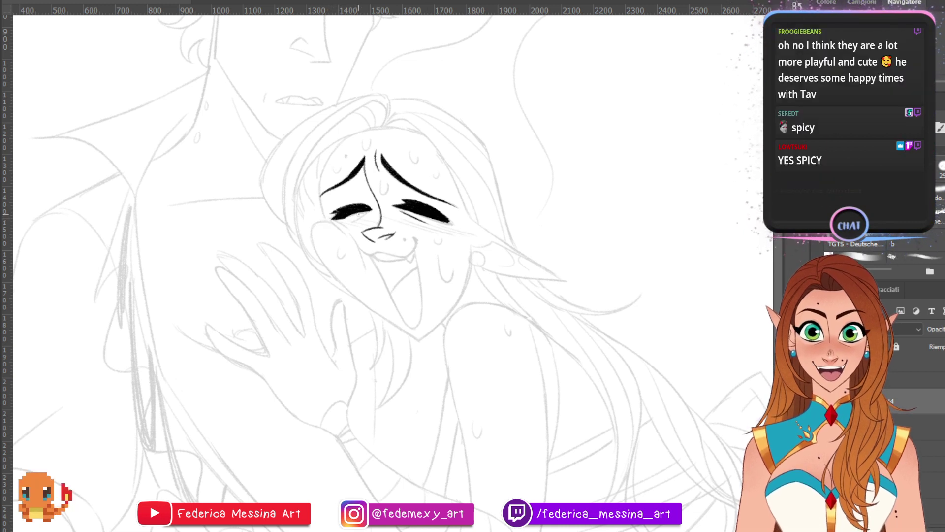
drag(356, 220, 371, 213)
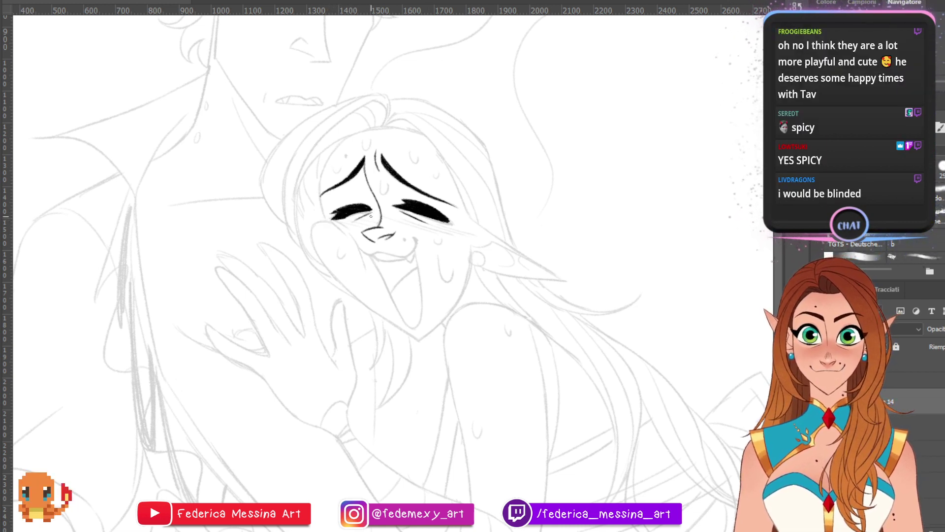
key(ctrl+s)
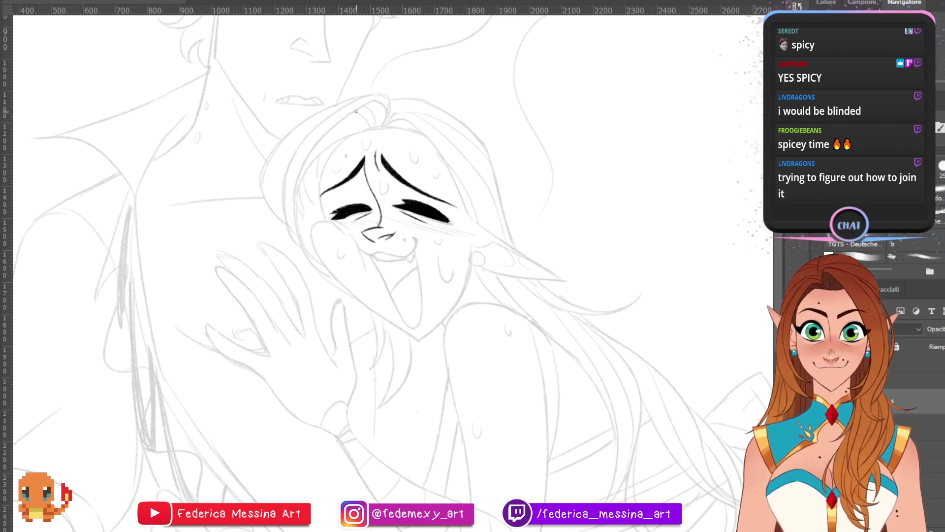
- Ink the sweat drops across the woman's forehead and dot the small mole above her brow
mouse_move(379, 180)
mouse_down()
mouse_move(386, 193)
mouse_move(385, 185)
mouse_up()
key(ctrl+z)
key(ctrl+z)
key(ctrl+z)
drag(411, 150, 439, 176)
key(ctrl+z)
key(ctrl+z)
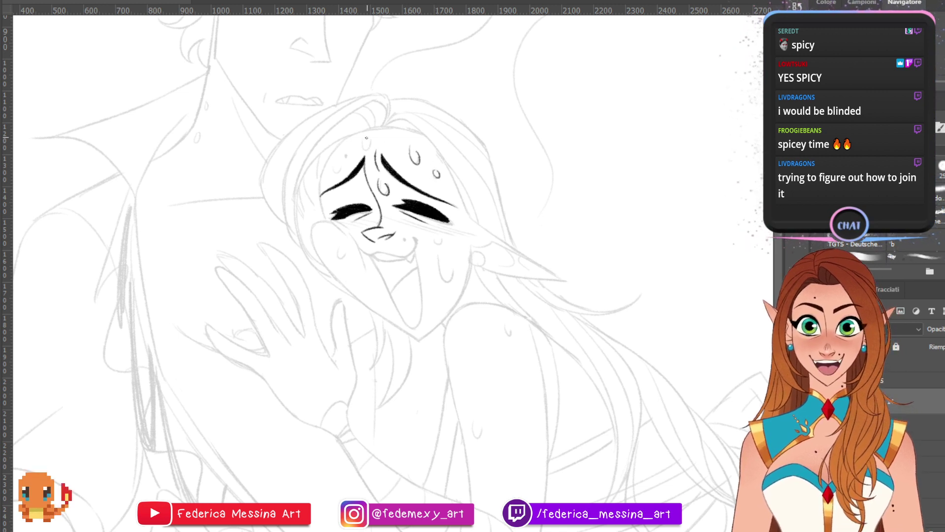
mouse_move(367, 138)
mouse_down()
mouse_move(373, 148)
mouse_move(336, 172)
mouse_up()
key(ctrl+z)
key(ctrl+z)
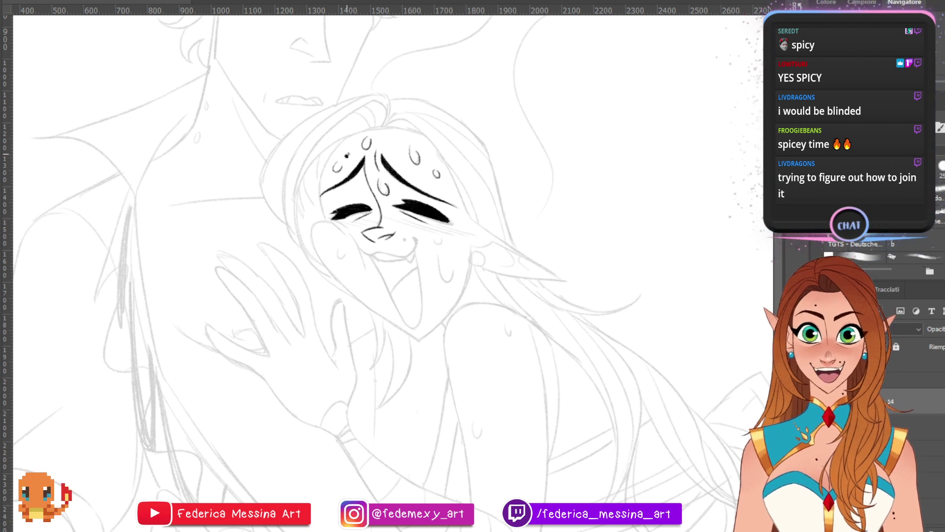
click(346, 156)
- Ink the curved hairline from the woman's temple up to her hair parting, redrawing it until the arc is smooth
mouse_move(325, 216)
mouse_down()
mouse_move(323, 177)
mouse_move(345, 142)
mouse_move(387, 128)
mouse_up()
key(ctrl+z)
key(ctrl+z)
mouse_move(341, 146)
mouse_down()
mouse_move(393, 127)
mouse_move(383, 126)
mouse_up()
key(ctrl+z)
key(ctrl+z)
key(ctrl+z)
key(ctrl+z)
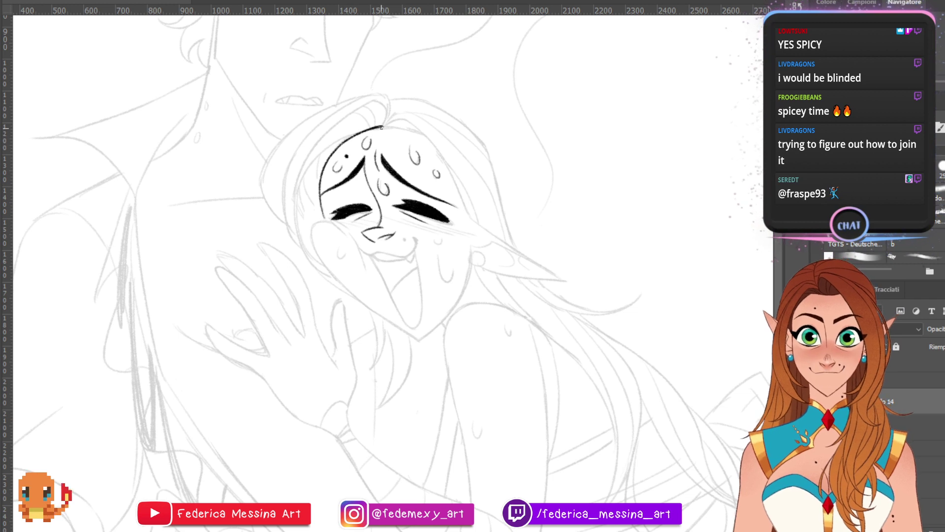
key(ctrl+z)
key(ctrl+z)
mouse_move(339, 146)
mouse_down()
mouse_move(396, 128)
mouse_move(386, 126)
mouse_up()
key(ctrl+z)
key(ctrl+z)
key(ctrl+z)
key(ctrl+z)
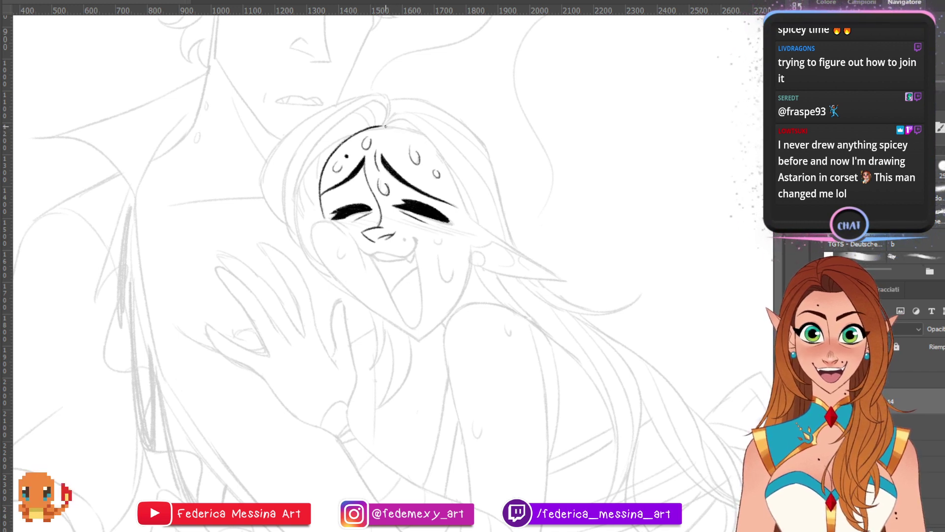
- Try inking the hairline from the woman's parting across the far side of her forehead, undoing rejected strokes
mouse_move(385, 126)
mouse_down()
mouse_move(424, 139)
mouse_move(379, 127)
mouse_move(429, 138)
mouse_move(382, 126)
mouse_move(423, 136)
mouse_up()
key(ctrl+z)
key(ctrl+z)
key(ctrl+z)
key(ctrl+z)
key(ctrl+z)
key(ctrl+z)
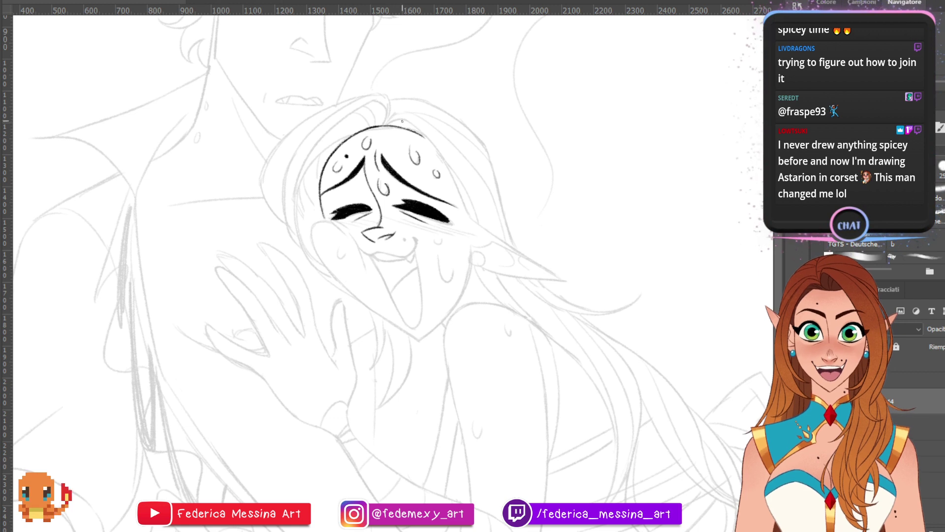
key(ctrl+z)
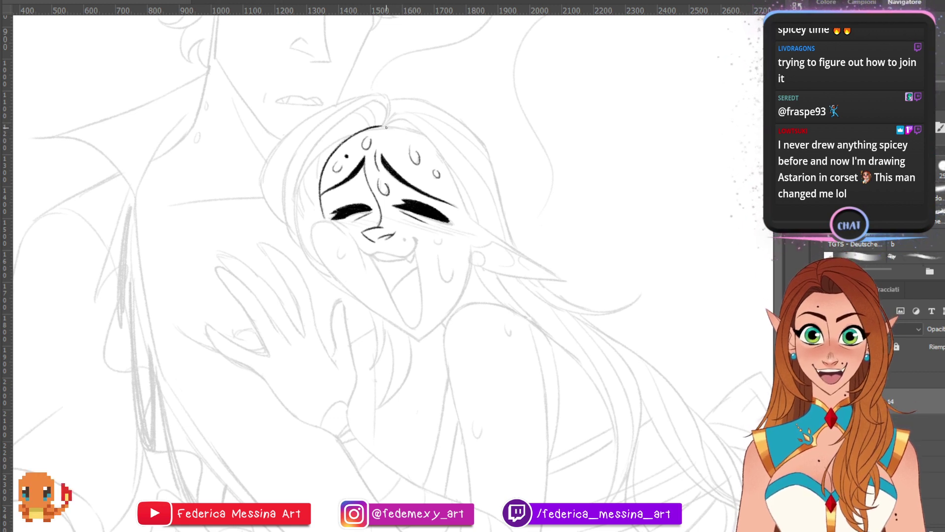
mouse_move(382, 126)
mouse_down()
mouse_move(430, 138)
mouse_move(453, 160)
mouse_move(465, 197)
mouse_up()
key(ctrl+z)
key(ctrl+z)
key(ctrl+z)
key(ctrl+z)
drag(436, 139, 461, 191)
key(ctrl+z)
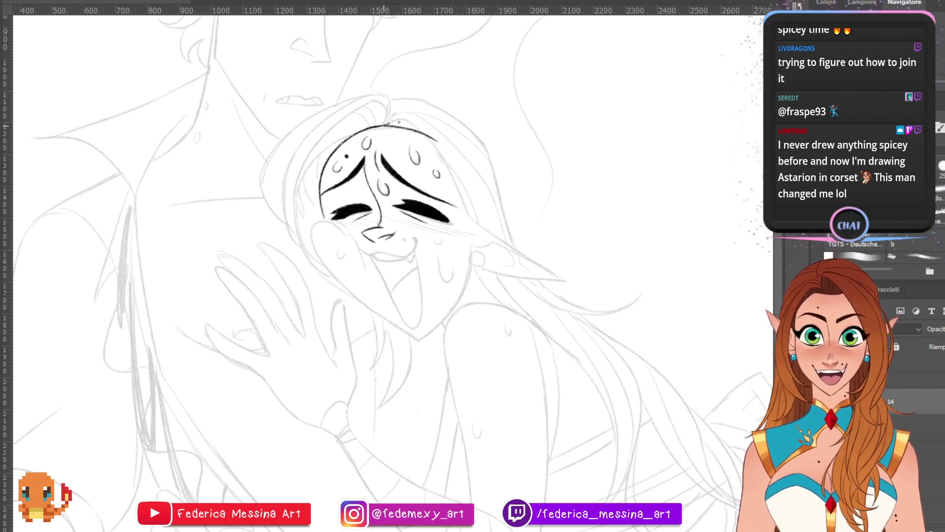
- Ink a raised curve over the forehead hairline and extend it down to the woman's far temple
mouse_move(386, 125)
mouse_down()
mouse_move(419, 129)
mouse_move(411, 122)
mouse_move(455, 158)
mouse_up()
key(ctrl+z)
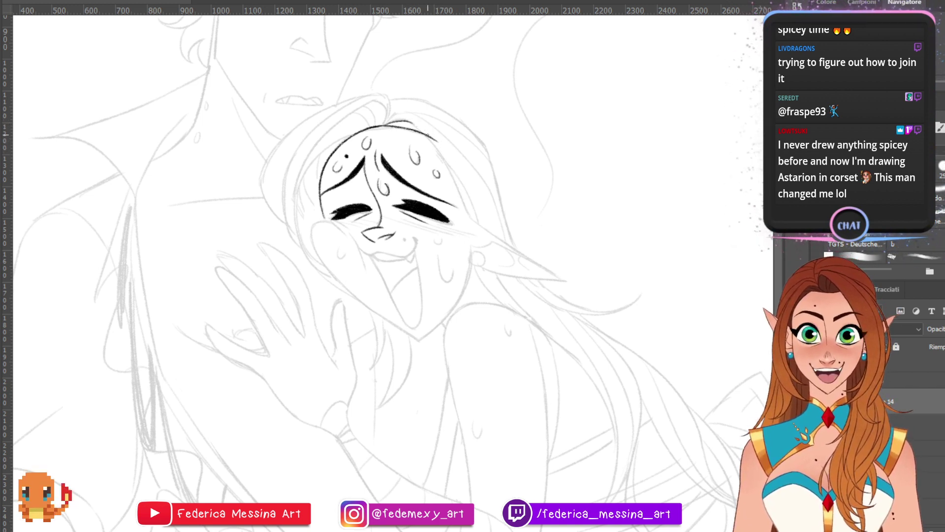
drag(411, 122, 446, 158)
key(ctrl+z)
key(ctrl+z)
drag(410, 122, 459, 174)
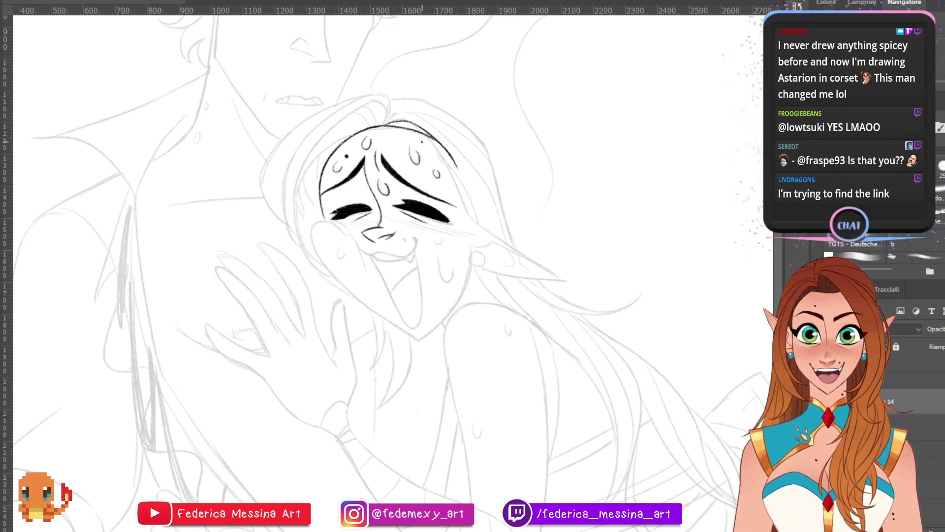
drag(453, 162, 465, 204)
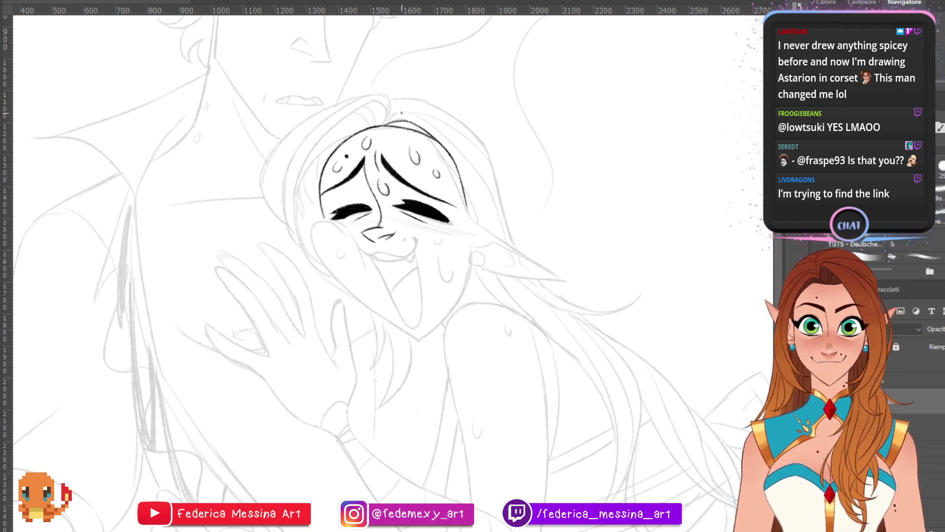
- Erase the raised hairline curve between the woman's parting and her far temple
key(e)
drag(409, 120, 464, 168)
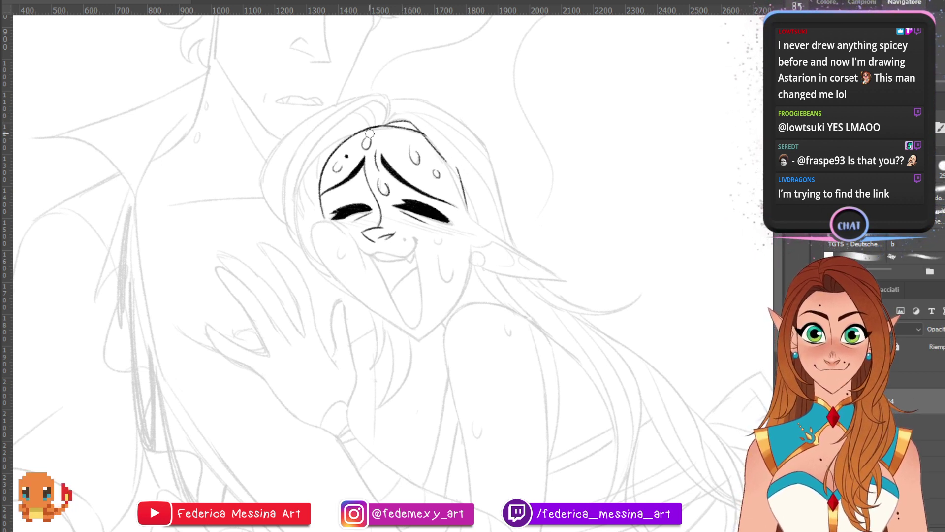
key(ctrl+z)
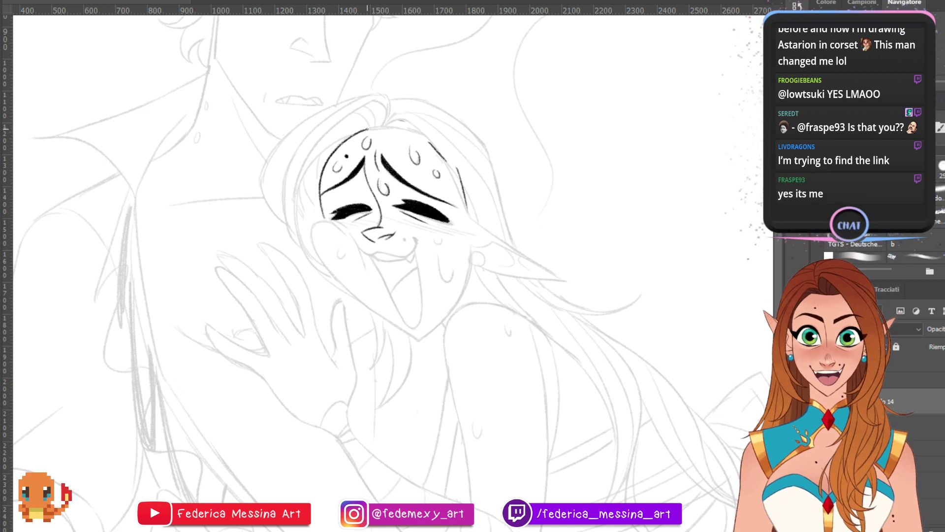
drag(368, 130, 401, 128)
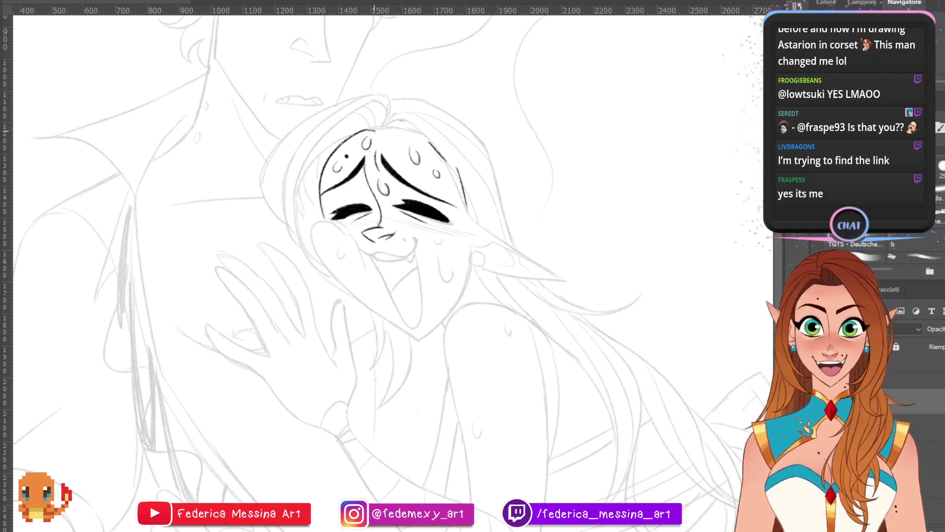
key(ctrl+z)
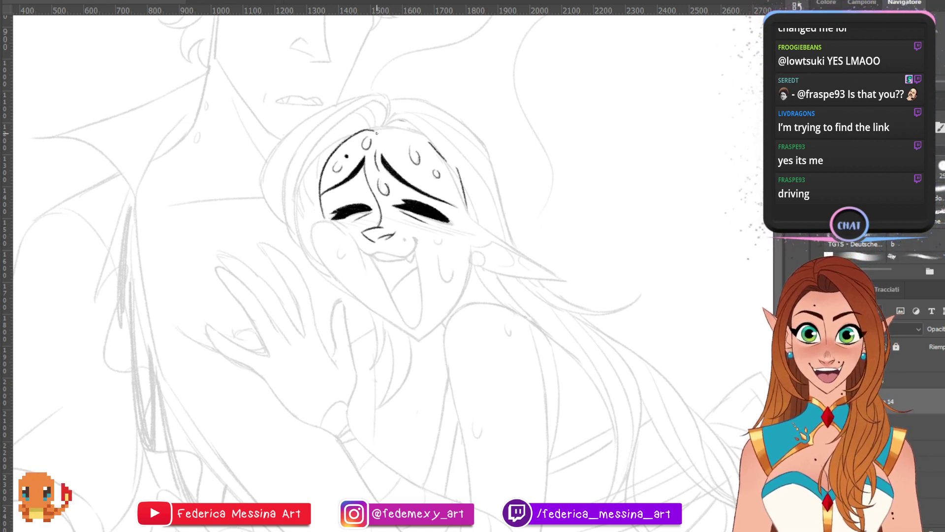
- Redraw the hairline from the parting across the top of the forehead, with a second curved strand just above it
drag(374, 130, 427, 143)
key(ctrl+z)
key(b)
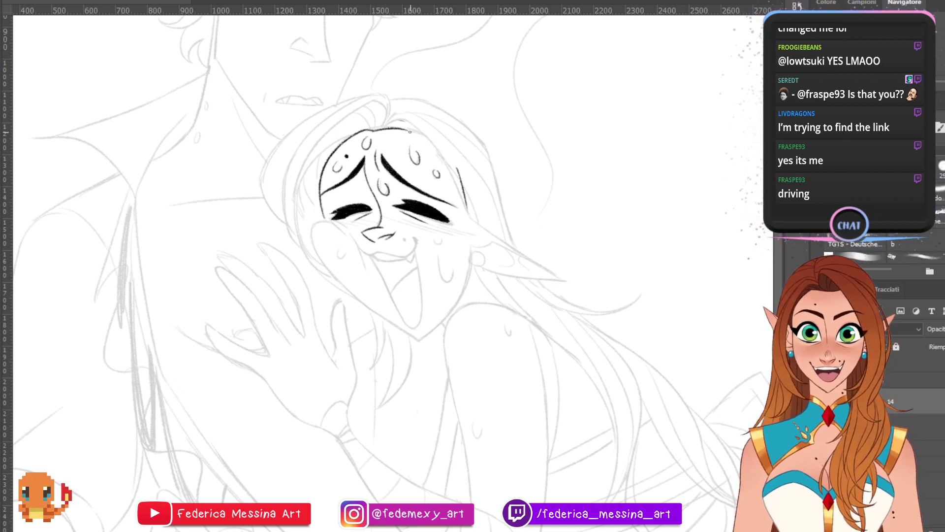
drag(398, 129, 433, 142)
drag(373, 131, 408, 118)
key(ctrl+z)
key(ctrl+z)
key(ctrl+z)
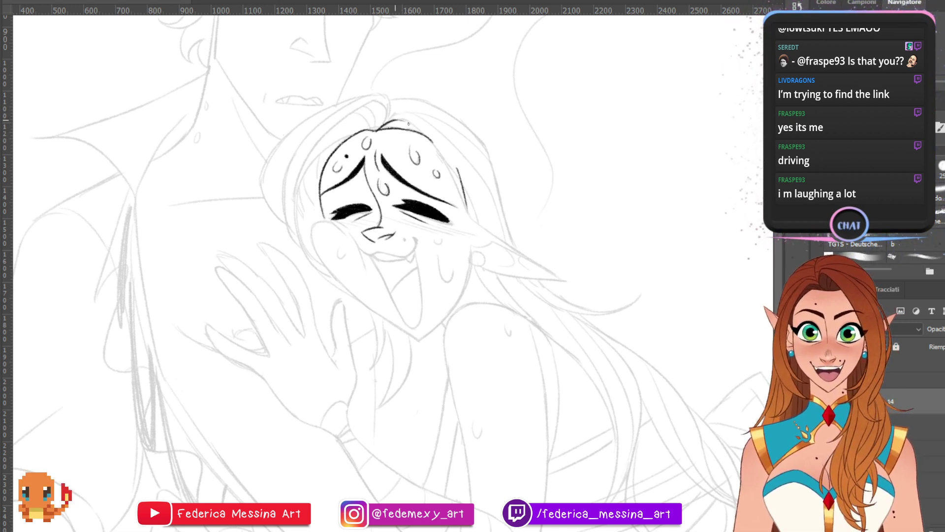
key(ctrl+z)
drag(396, 120, 428, 139)
key(ctrl+z)
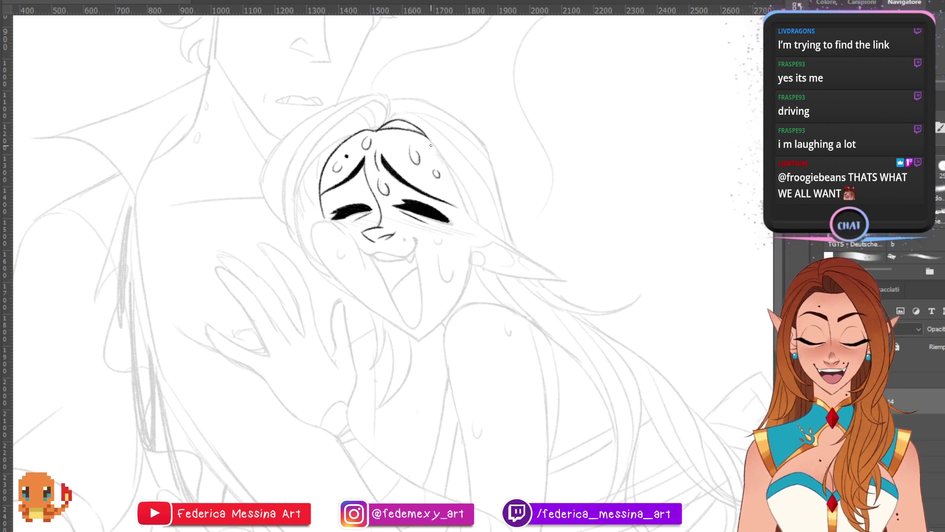
- Ink the hairline from the forehead down the far temple to the ear, ending in a small notch
drag(426, 134, 461, 195)
key(ctrl+z)
key(ctrl+z)
drag(427, 134, 470, 224)
key(ctrl+z)
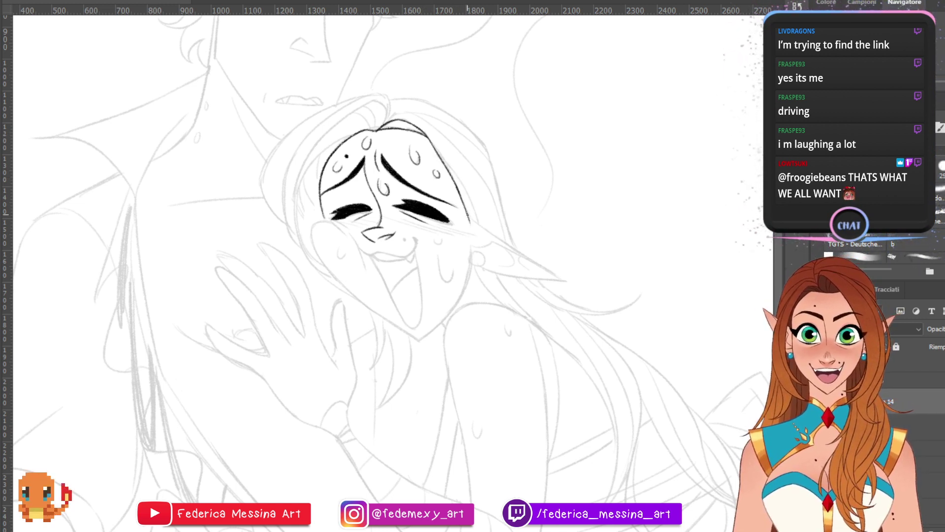
key(ctrl+z)
mouse_move(458, 191)
mouse_down()
mouse_move(470, 236)
mouse_move(476, 227)
mouse_move(487, 236)
mouse_move(472, 219)
mouse_up()
key(ctrl+z)
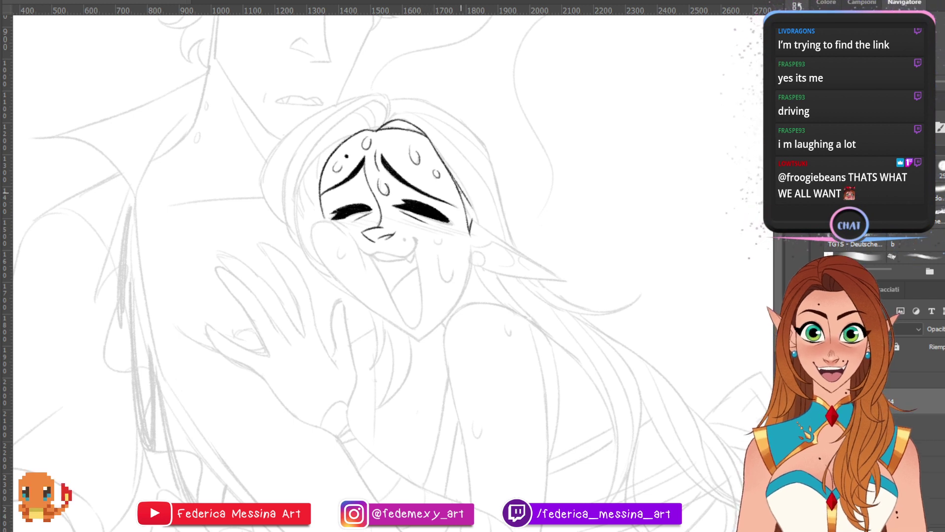
- Ink a second hair line beside the far temple, running down to the base of the ear
drag(452, 173, 480, 227)
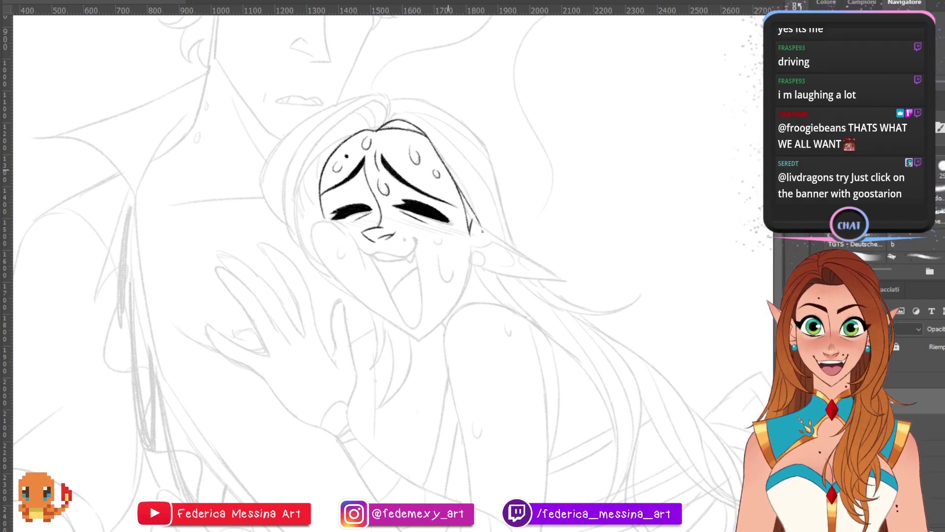
key(ctrl+z)
drag(453, 174, 481, 228)
key(ctrl+z)
key(ctrl+z)
key(ctrl+z)
drag(452, 175, 482, 229)
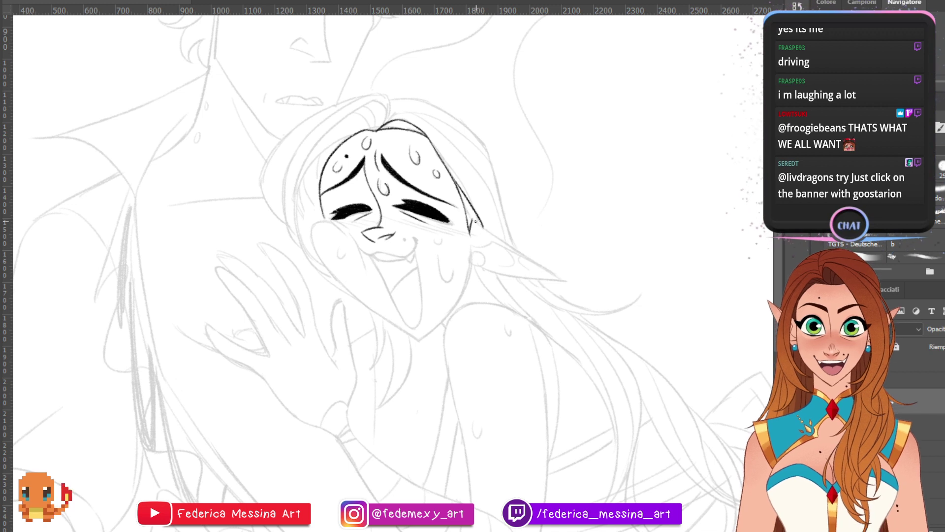
- Ink the long upper edge of the woman's pointed ear from its base to the tip
drag(473, 222, 556, 278)
key(ctrl+z)
drag(472, 224, 579, 285)
key(ctrl+z)
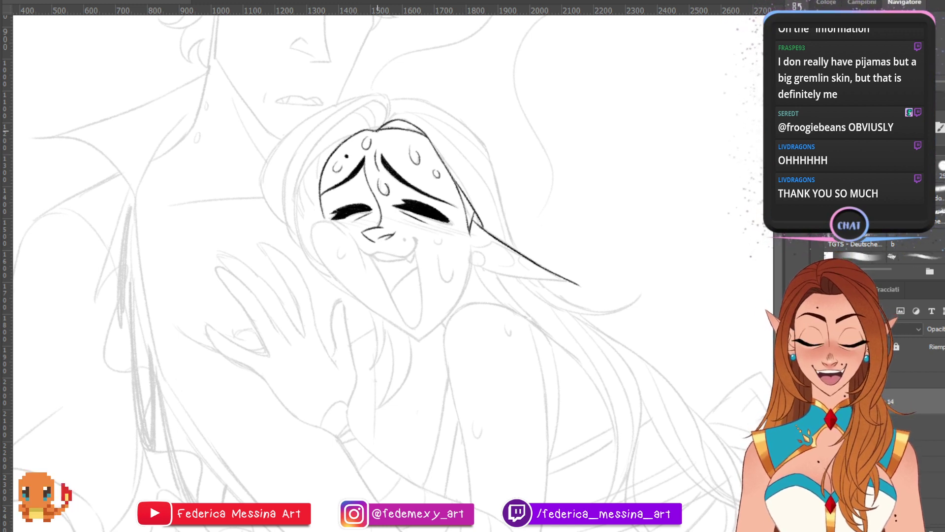
- Ink the hair strands sweeping from the parting over the far side of the woman's head, redrawing rejected strokes
drag(379, 128, 414, 103)
key(ctrl+z)
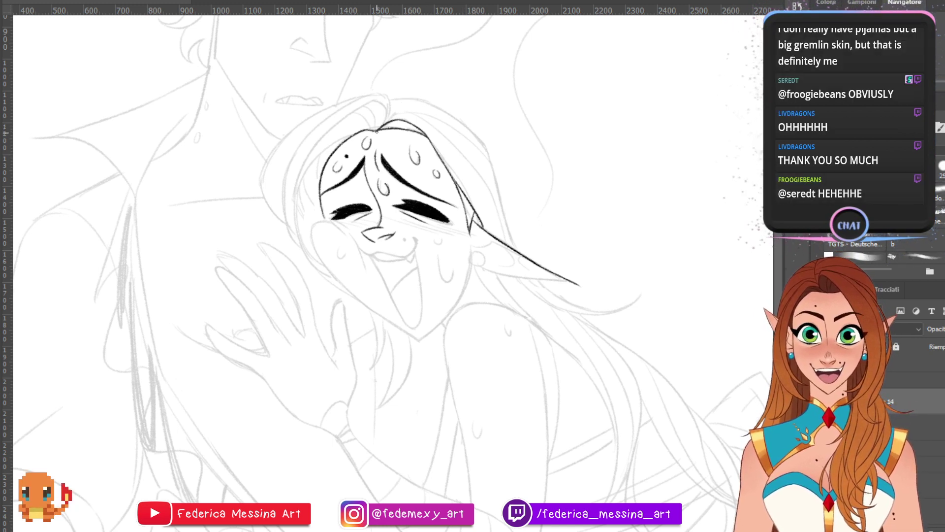
mouse_move(378, 129)
mouse_down()
mouse_move(417, 98)
mouse_move(443, 145)
mouse_up()
key(ctrl+z)
key(ctrl+z)
key(ctrl+z)
key(ctrl+z)
key(ctrl+z)
drag(381, 124, 445, 129)
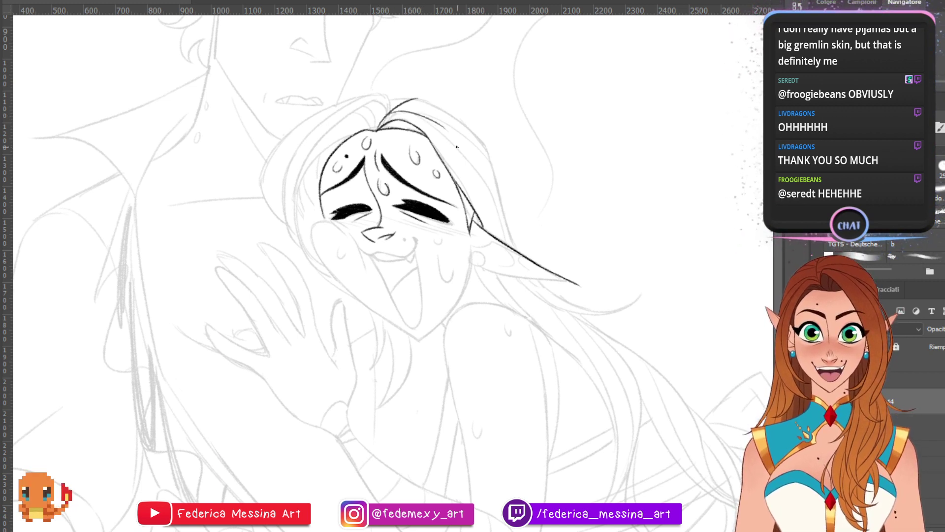
key(ctrl+z)
mouse_move(384, 117)
mouse_down()
mouse_move(455, 142)
mouse_move(505, 226)
mouse_up()
key(ctrl+z)
key(ctrl+z)
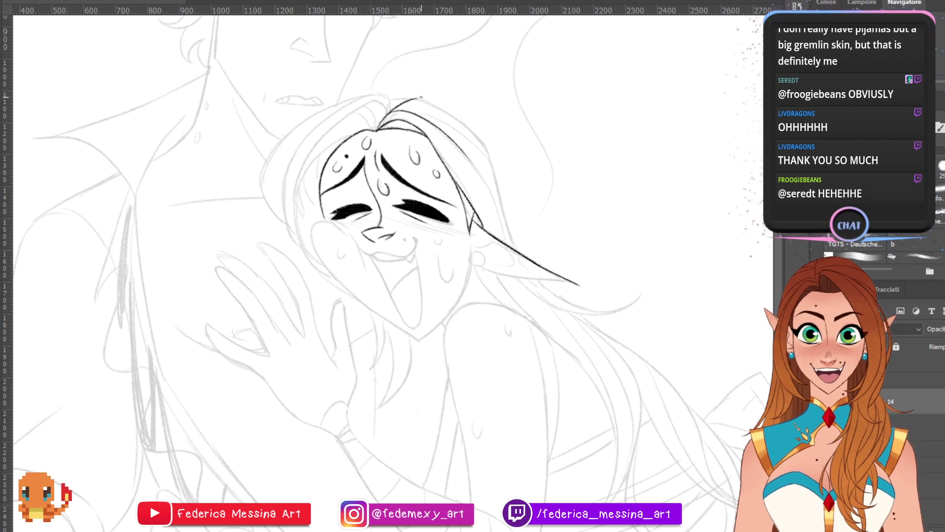
- Extend the inner hair strand down the side of the head to the top of the pointed ear
drag(470, 160, 488, 192)
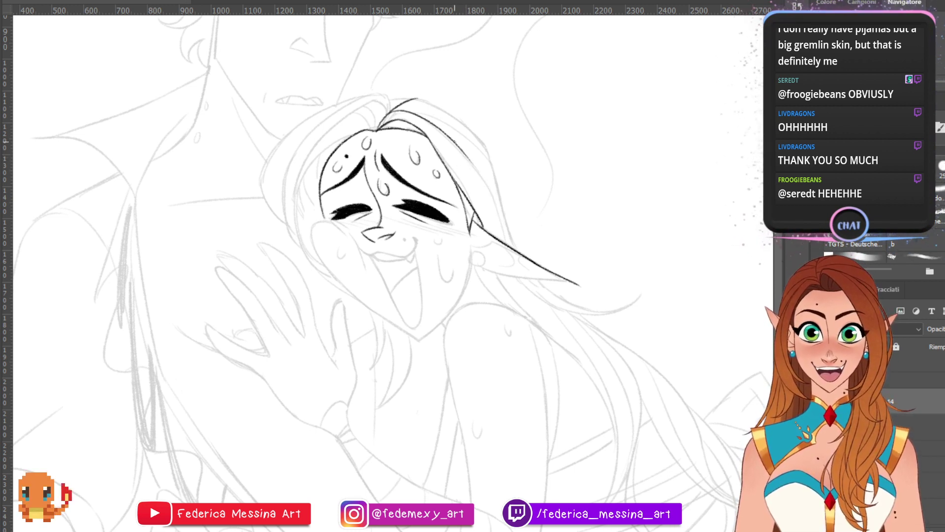
drag(472, 162, 497, 212)
key(ctrl+z)
drag(468, 157, 497, 211)
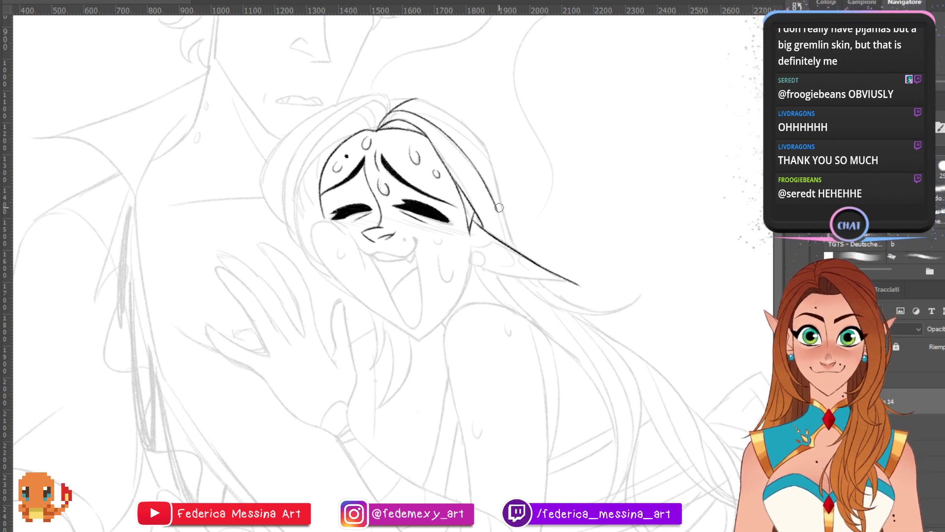
mouse_move(493, 200)
mouse_down()
mouse_move(502, 238)
mouse_move(497, 215)
mouse_up()
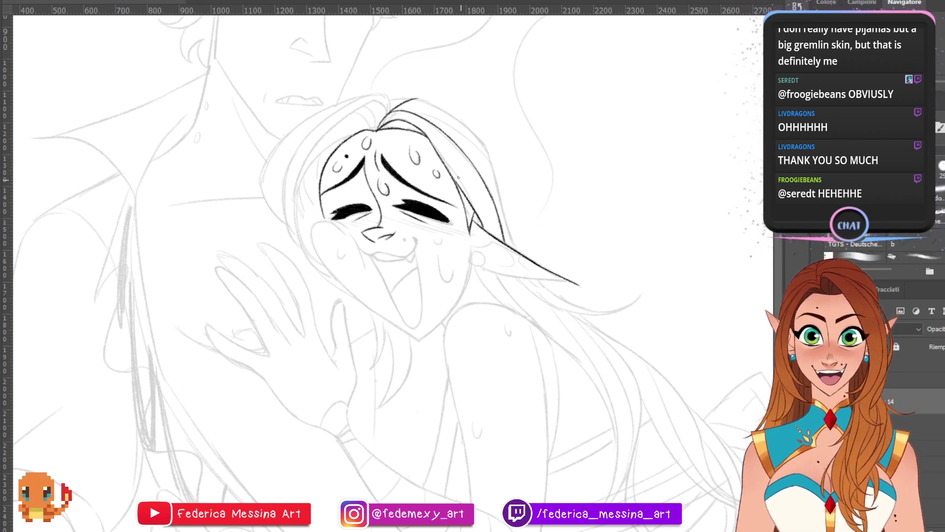
- Ink the outer contour of the hair from the crown down to the pointed ear
mouse_move(391, 98)
mouse_down()
mouse_move(448, 115)
mouse_move(436, 106)
mouse_move(487, 163)
mouse_up()
key(ctrl+z)
key(ctrl+z)
drag(433, 105, 475, 136)
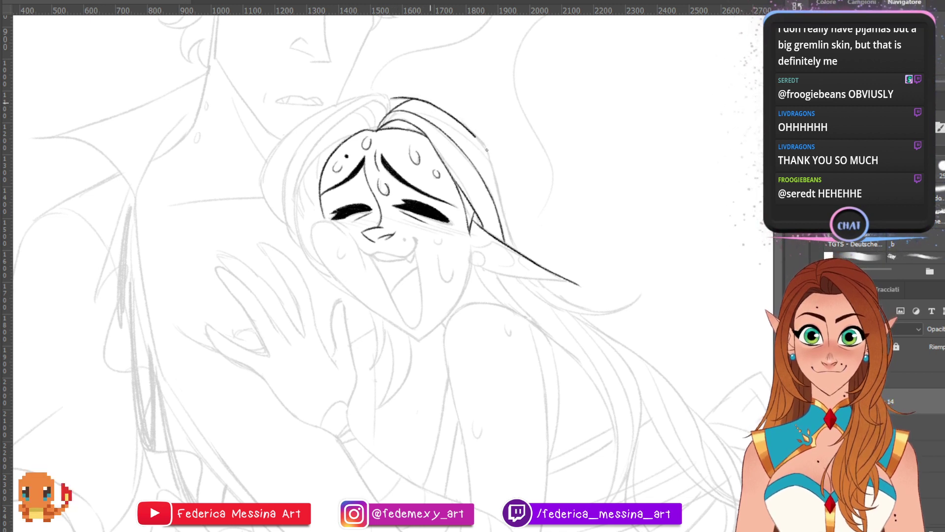
mouse_move(435, 105)
mouse_down()
mouse_move(490, 155)
mouse_move(500, 190)
mouse_up()
key(ctrl+z)
key(ctrl+z)
mouse_move(490, 155)
mouse_down()
mouse_move(518, 251)
mouse_move(573, 284)
mouse_up()
key(ctrl+z)
- Ink the lower edge of the pointed ear up to its tip, retrying until it meets the upper edge
drag(481, 267, 573, 284)
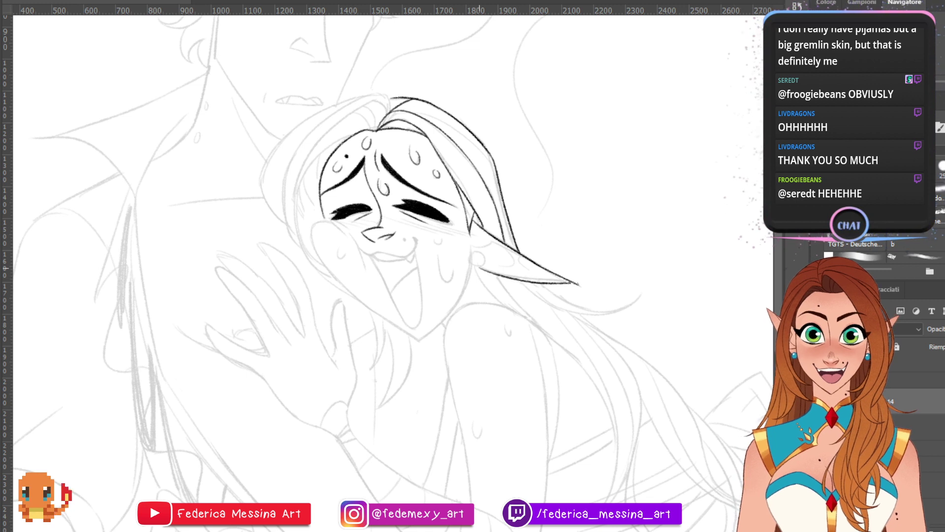
key(ctrl+z)
drag(481, 266, 585, 284)
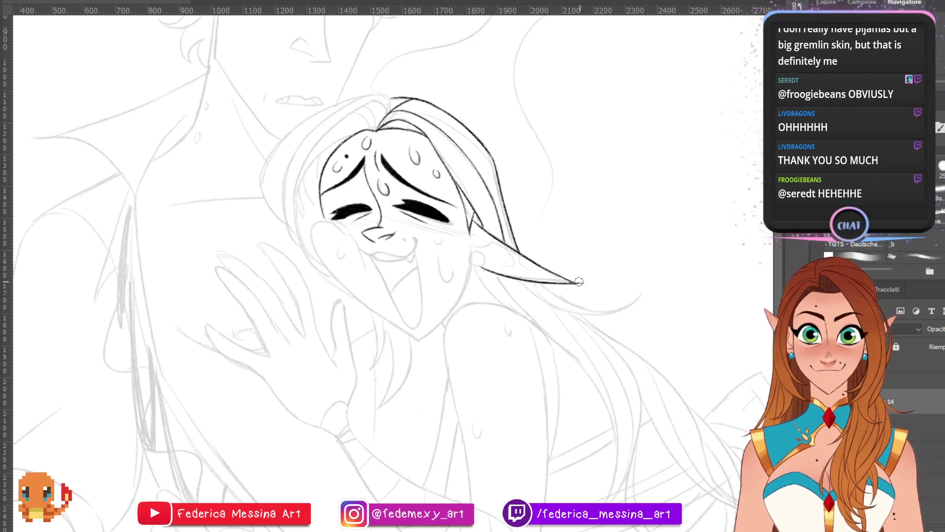
key(ctrl+z)
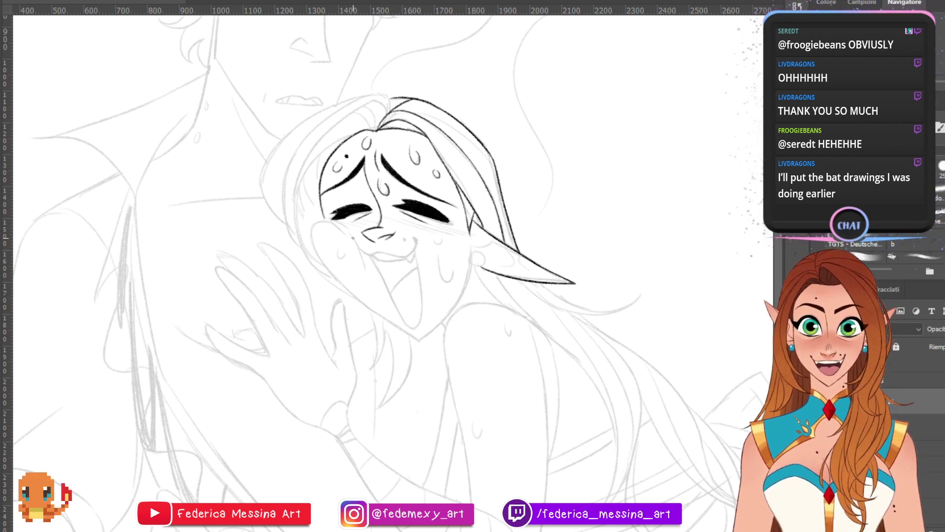
- Ink the cheek crease, upper lip with fang and far side of the open mouth, and dot the mole above the lip
drag(351, 234, 365, 271)
key(ctrl+z)
key(ctrl+z)
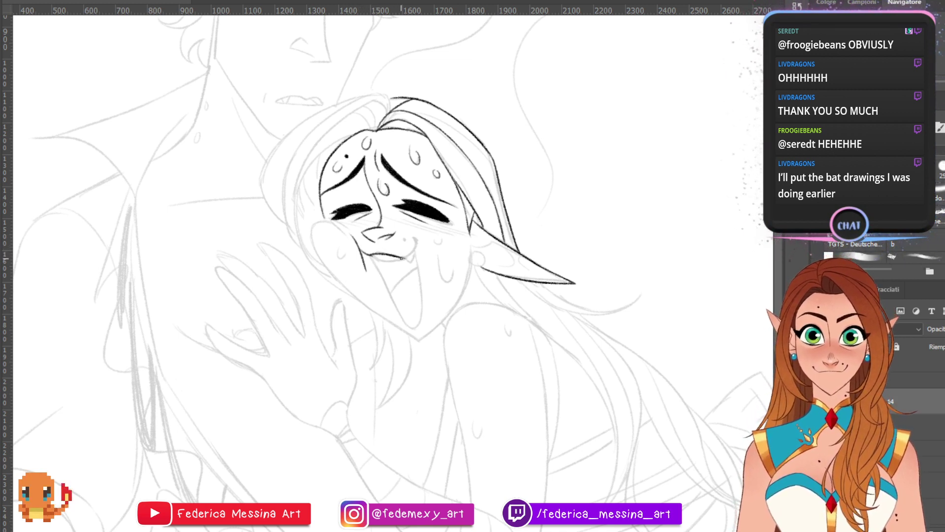
mouse_move(372, 255)
mouse_down()
mouse_move(406, 257)
mouse_move(392, 254)
mouse_move(406, 257)
mouse_move(416, 239)
mouse_move(424, 312)
mouse_up()
key(ctrl+z)
key(ctrl+z)
click(405, 240)
key(ctrl+z)
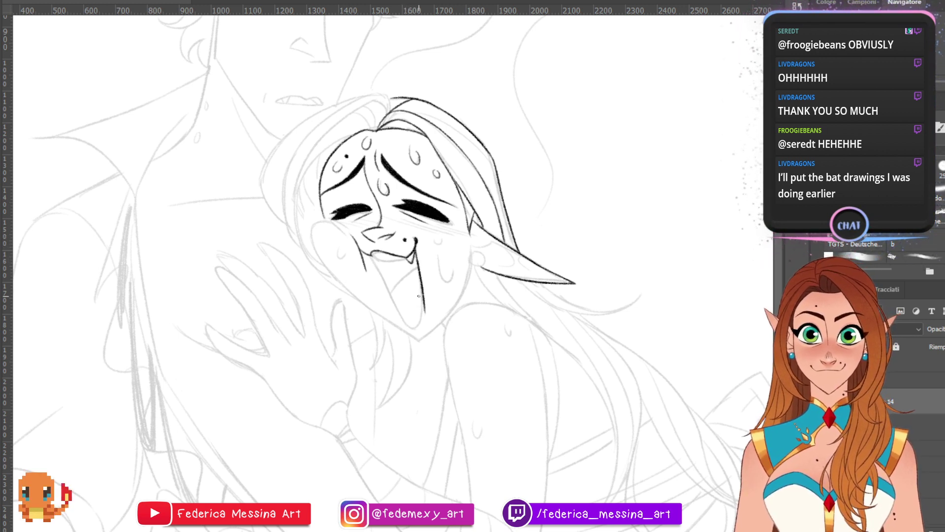
- Ink the near side of the woman's open mouth and the edge of her upper teeth
drag(370, 256, 392, 302)
key(ctrl+z)
drag(371, 254, 397, 310)
key(ctrl+z)
key(ctrl+z)
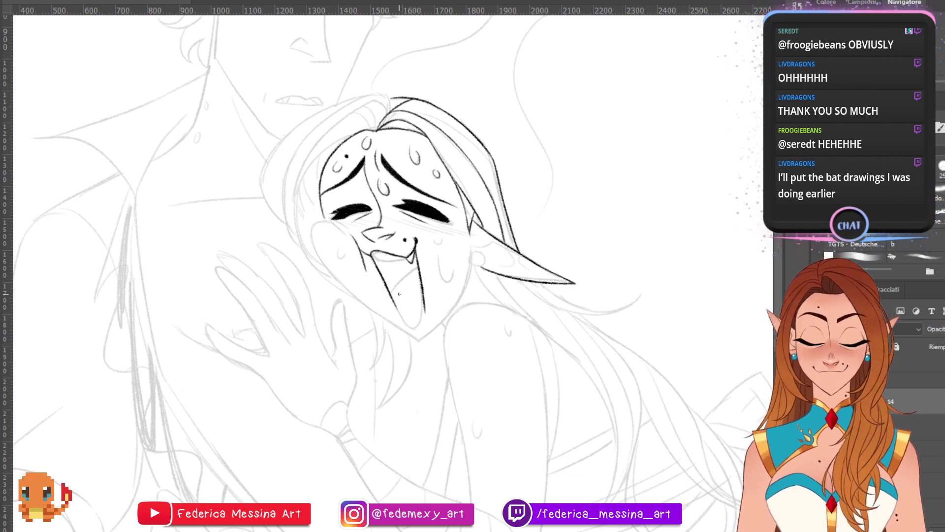
mouse_move(373, 253)
mouse_down()
mouse_move(378, 262)
mouse_move(406, 259)
mouse_up()
key(ctrl+z)
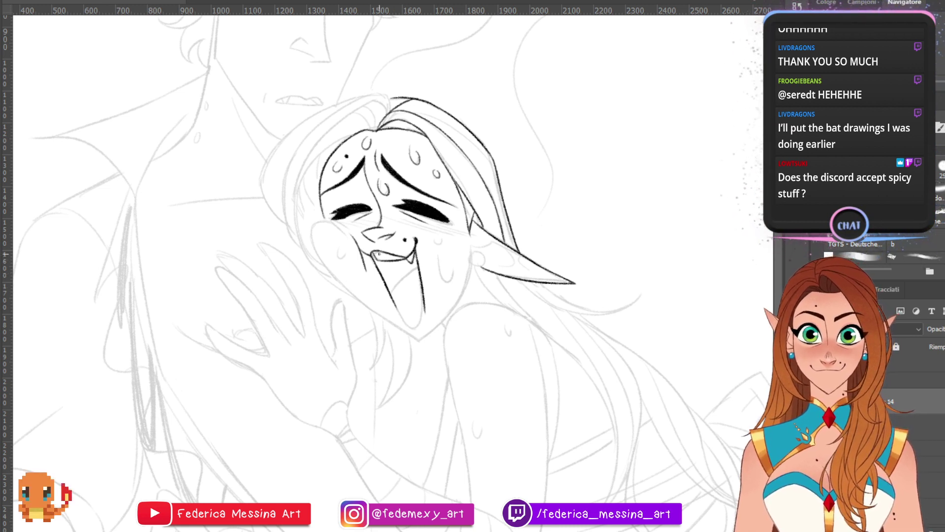
- Ink the tongue and the rounded bottom of the open mouth, and save the document
mouse_move(396, 306)
mouse_down()
mouse_move(407, 324)
mouse_move(424, 312)
mouse_move(418, 267)
mouse_up()
key(ctrl+z)
key(ctrl+z)
key(ctrl+z)
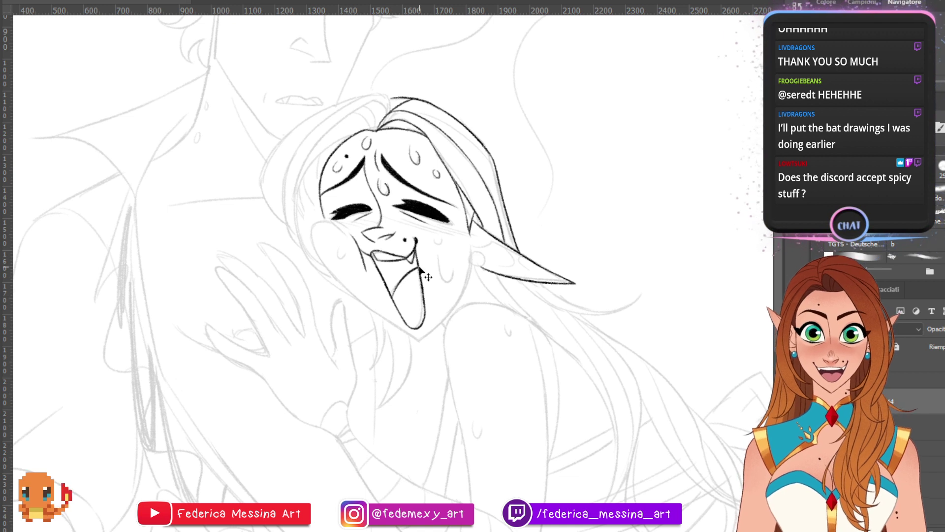
key(ctrl+s)
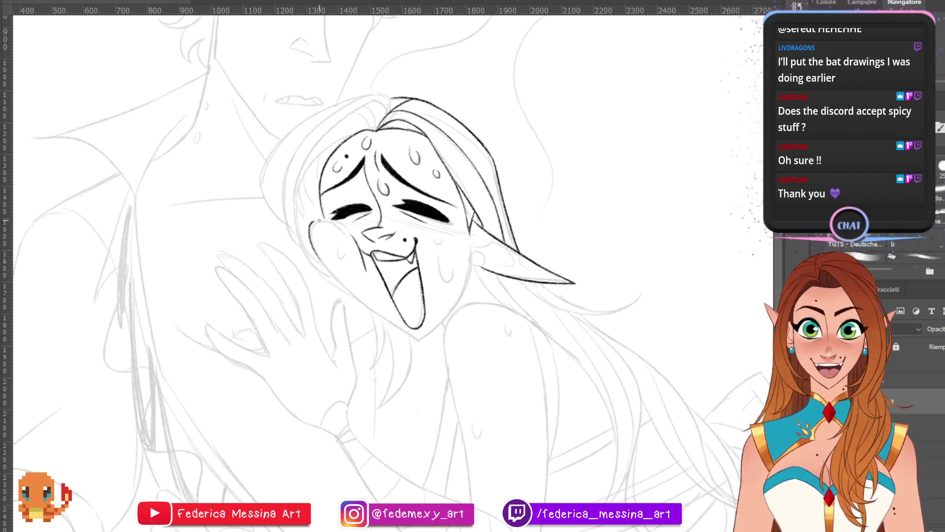
- Ink the rounded contour of the woman's cheek pressed against the elf man's chest, undoing rejected strokes
mouse_move(320, 259)
mouse_down()
mouse_move(321, 219)
mouse_move(352, 229)
mouse_move(343, 225)
mouse_move(353, 240)
mouse_up()
key(ctrl+z)
key(ctrl+z)
key(ctrl+z)
key(ctrl+z)
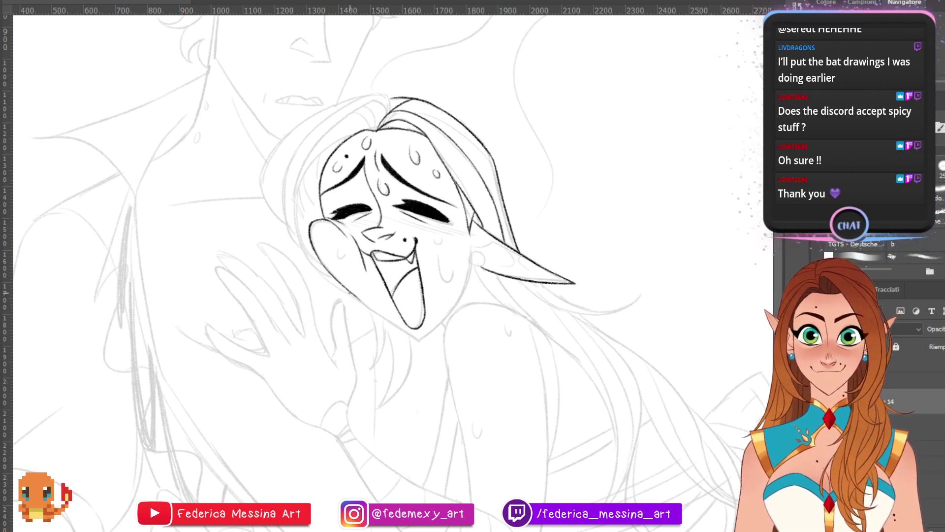
- Ink both sides of the woman's jaw, from the cheek to the pointed chin and up to the ear, and erase the overshoot at the chin
drag(350, 293, 422, 341)
key(ctrl+z)
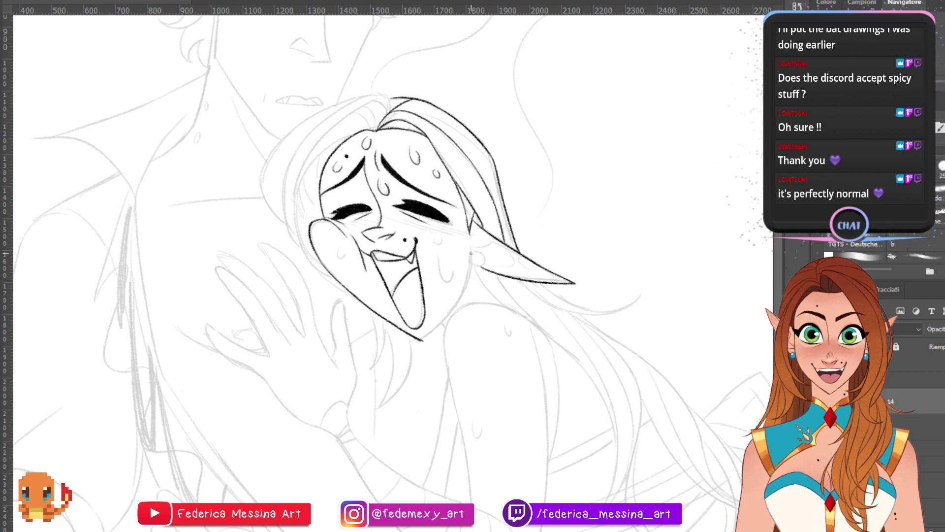
drag(472, 252, 436, 323)
key(ctrl+z)
drag(464, 288, 421, 339)
drag(472, 249, 458, 300)
key(ctrl+z)
key(ctrl+z)
key(e)
drag(424, 344, 425, 341)
- Ink the small round earring at the woman's earlobe and the inner folds of her pointed ear, undoing rejected strokes
mouse_move(472, 267)
mouse_down()
mouse_move(481, 254)
mouse_move(505, 273)
mouse_up()
key(ctrl+z)
key(ctrl+z)
key(ctrl+z)
key(ctrl+z)
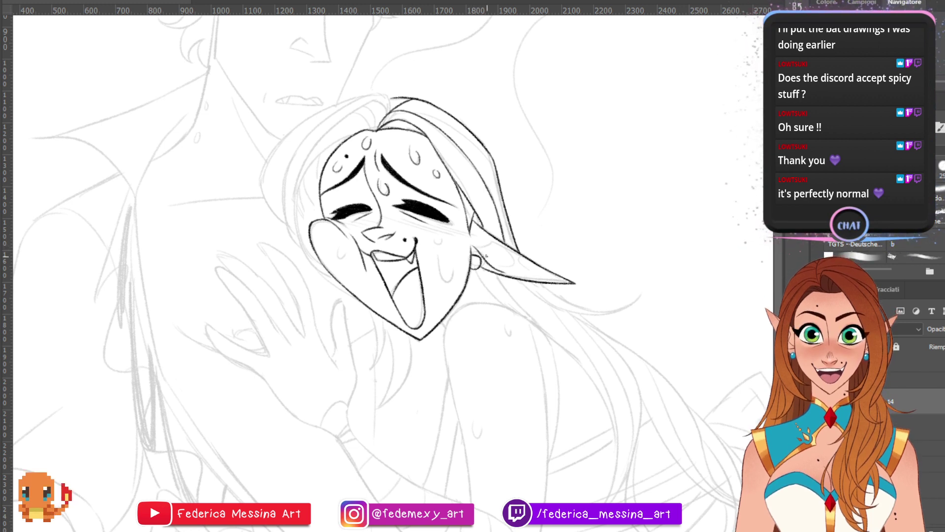
mouse_move(471, 246)
mouse_down()
mouse_move(496, 247)
mouse_move(544, 281)
mouse_move(553, 271)
mouse_up()
key(ctrl+z)
key(ctrl+z)
key(ctrl+z)
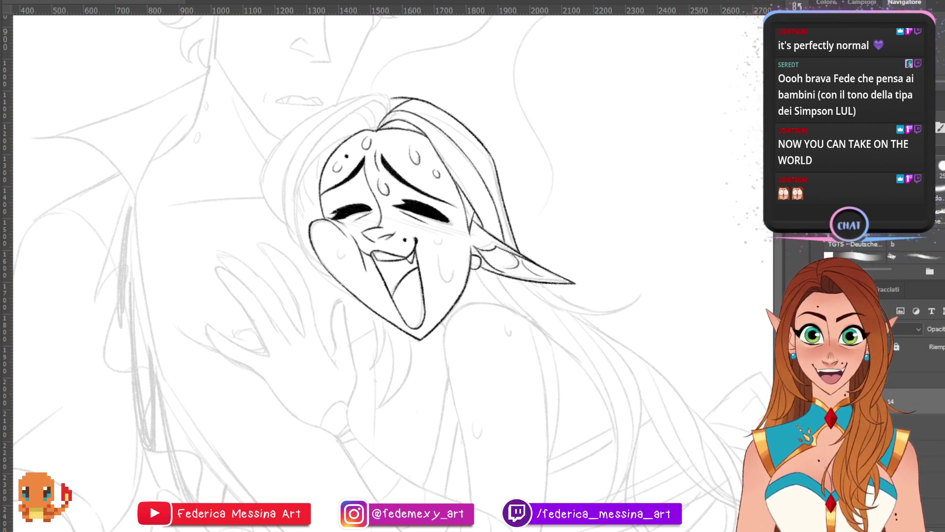
- Ink the front hair lock sweeping from the woman's parting around the far side of her forehead to the cheek
mouse_move(377, 102)
mouse_down()
mouse_move(378, 129)
mouse_move(301, 182)
mouse_up()
key(ctrl+z)
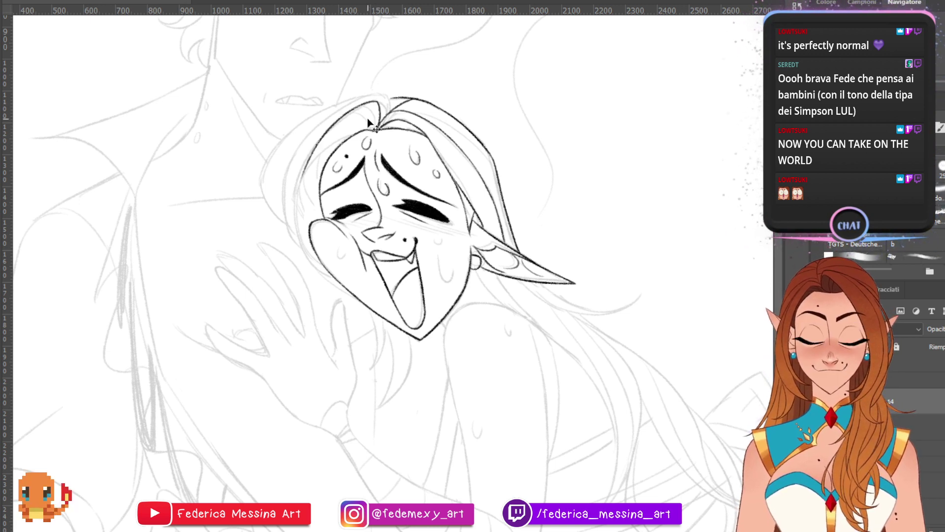
key(ctrl+z)
drag(376, 102, 311, 170)
key(ctrl+z)
key(ctrl+z)
mouse_move(376, 101)
mouse_down()
mouse_move(296, 175)
mouse_move(283, 222)
mouse_up()
key(ctrl+z)
mouse_move(377, 101)
mouse_down()
mouse_move(284, 231)
mouse_move(315, 268)
mouse_up()
key(ctrl+z)
- Ink the lower ends of the far-side hair curving beneath the woman's pressed cheek, redoing the strokes until they fit the sketch
drag(285, 213, 318, 269)
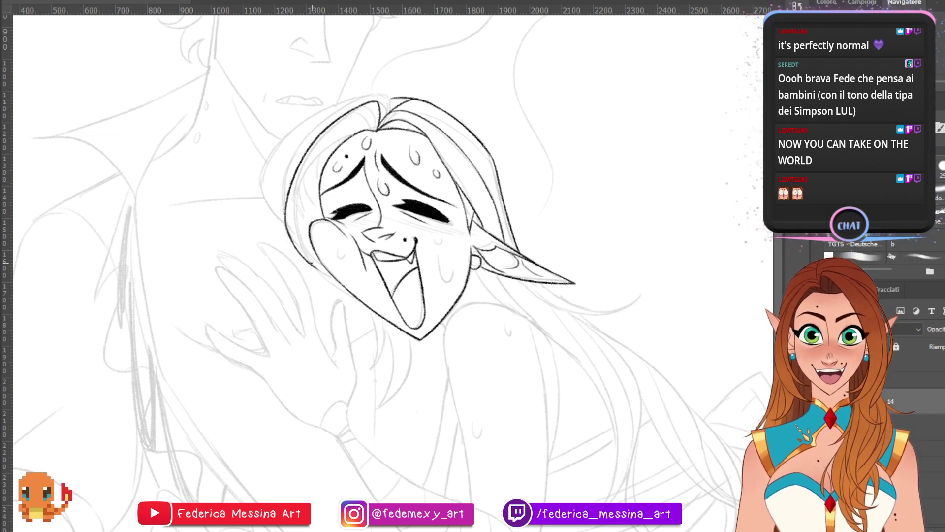
key(ctrl+z)
mouse_move(286, 214)
mouse_down()
mouse_move(297, 250)
mouse_move(312, 261)
mouse_move(294, 247)
mouse_move(321, 267)
mouse_up()
key(ctrl+z)
key(ctrl+z)
key(ctrl+z)
drag(280, 219, 325, 272)
key(ctrl+z)
key(ctrl+z)
drag(281, 220, 340, 280)
key(ctrl+z)
key(ctrl+shift+z)
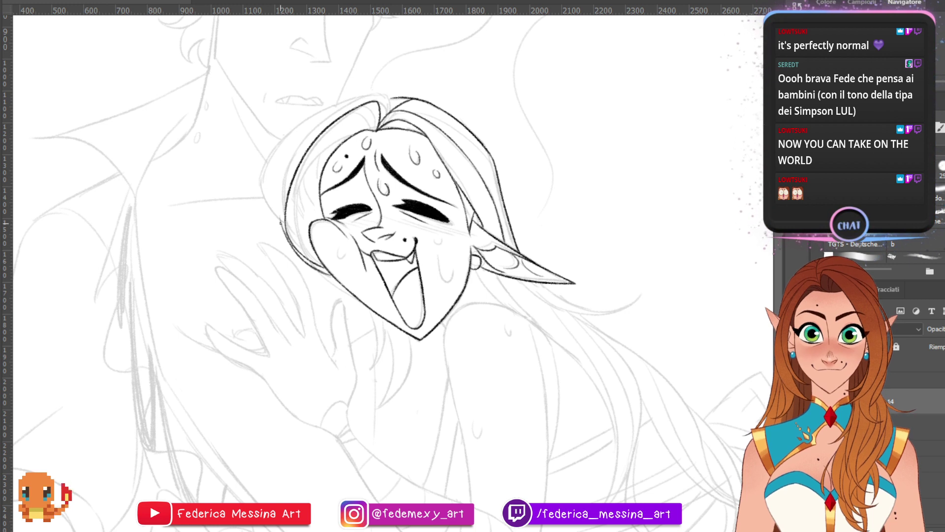
- Ink a second long hair strand parallel to the front lock, from below the cheek up to the parting
mouse_move(280, 224)
mouse_down()
mouse_move(278, 199)
mouse_move(316, 144)
mouse_up()
key(ctrl+z)
drag(280, 230, 361, 102)
key(ctrl+z)
drag(313, 128, 377, 97)
key(ctrl+z)
drag(316, 127, 369, 96)
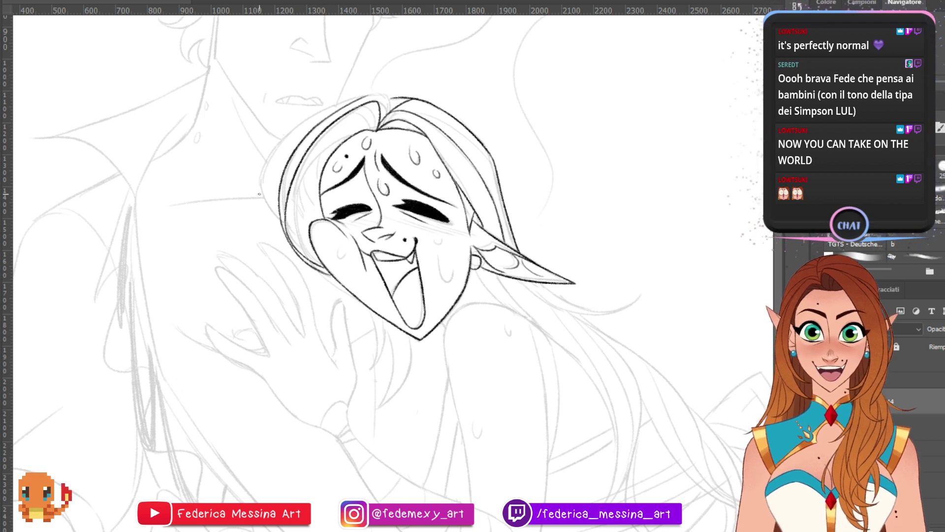
- Ink the bulging outer contour of the woman's hair on the far side, from the lower strands up toward the crown
drag(261, 175, 279, 221)
key(ctrl+z)
key(ctrl+z)
drag(261, 177, 281, 221)
key(ctrl+z)
mouse_move(260, 181)
mouse_down()
mouse_move(281, 222)
mouse_move(273, 152)
mouse_move(293, 132)
mouse_up()
key(ctrl+z)
drag(261, 183, 319, 112)
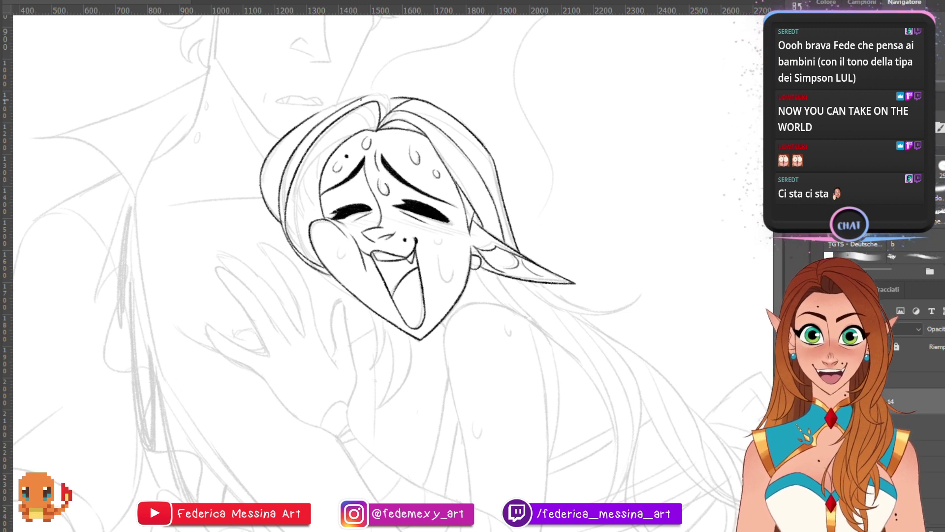
key(ctrl+z)
mouse_move(261, 181)
mouse_down()
mouse_move(345, 98)
mouse_move(366, 95)
mouse_up()
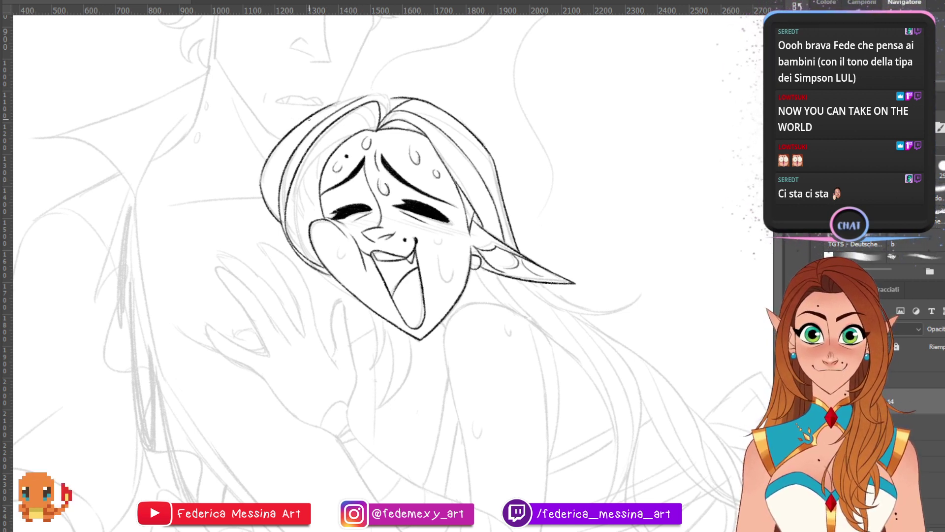
- Ink the top contour of the woman's hair across the crown to the parting, undoing rejected strokes
drag(309, 120, 388, 91)
key(ctrl+z)
drag(323, 111, 397, 92)
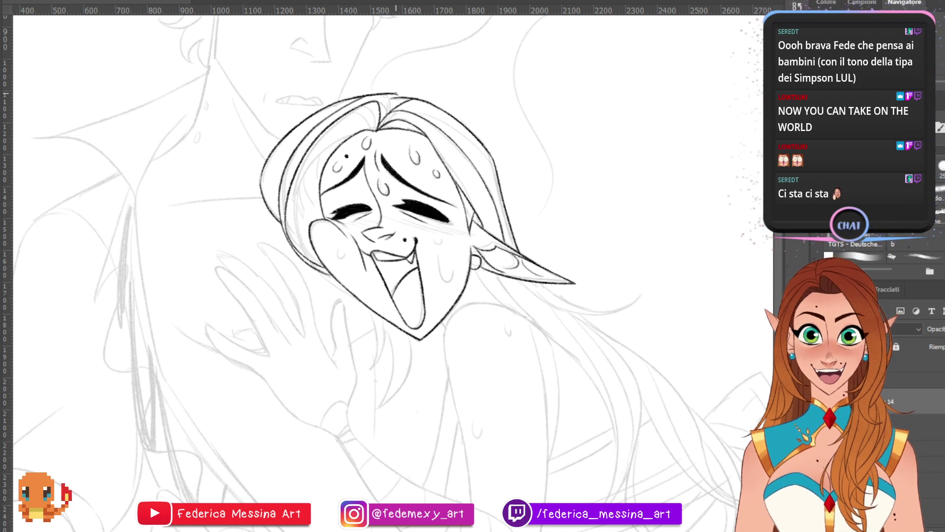
key(ctrl+z)
drag(326, 107, 386, 94)
key(ctrl+z)
drag(325, 109, 400, 96)
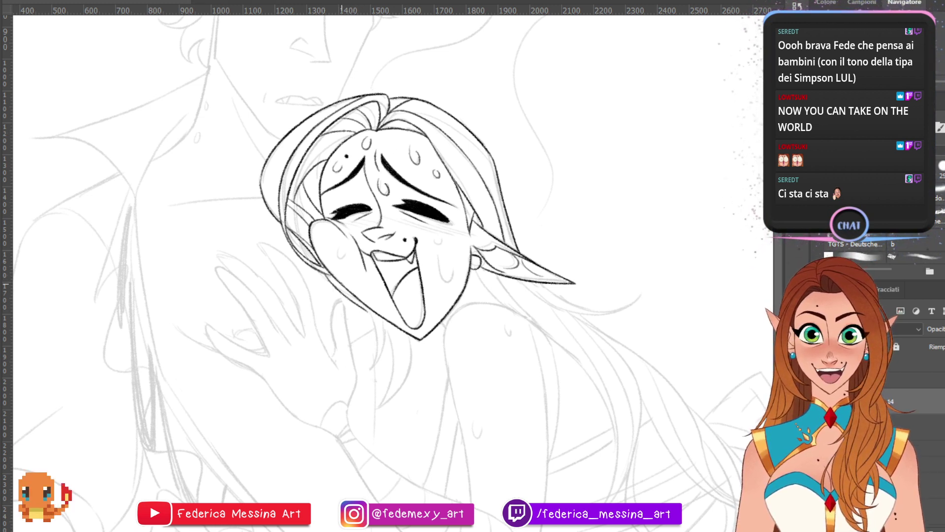
- Ink the pointed hair locks hanging below the woman's jaw beside her neck
mouse_move(368, 311)
mouse_down()
mouse_move(367, 377)
mouse_move(375, 338)
mouse_move(367, 375)
mouse_up()
key(ctrl+z)
key(ctrl+z)
mouse_move(388, 324)
mouse_down()
mouse_move(364, 376)
mouse_move(386, 326)
mouse_up()
key(ctrl+z)
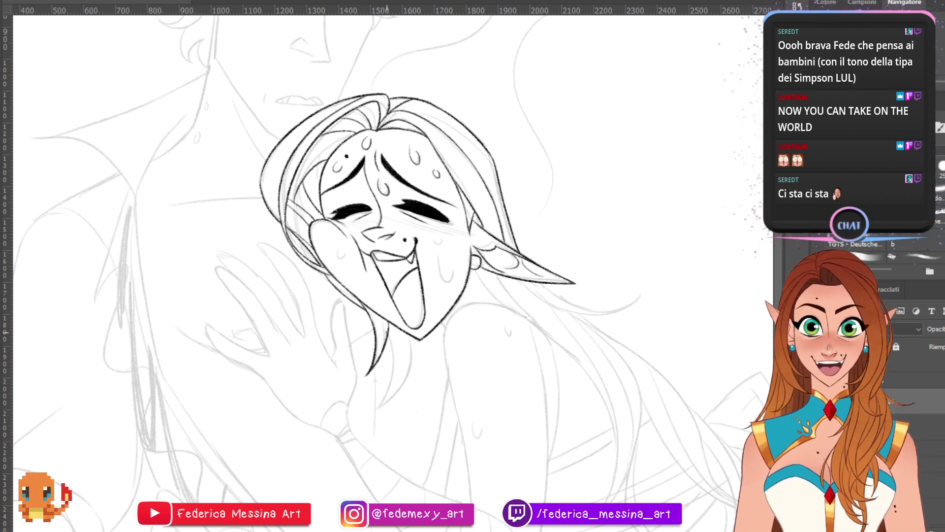
key(ctrl+z)
drag(383, 396, 389, 334)
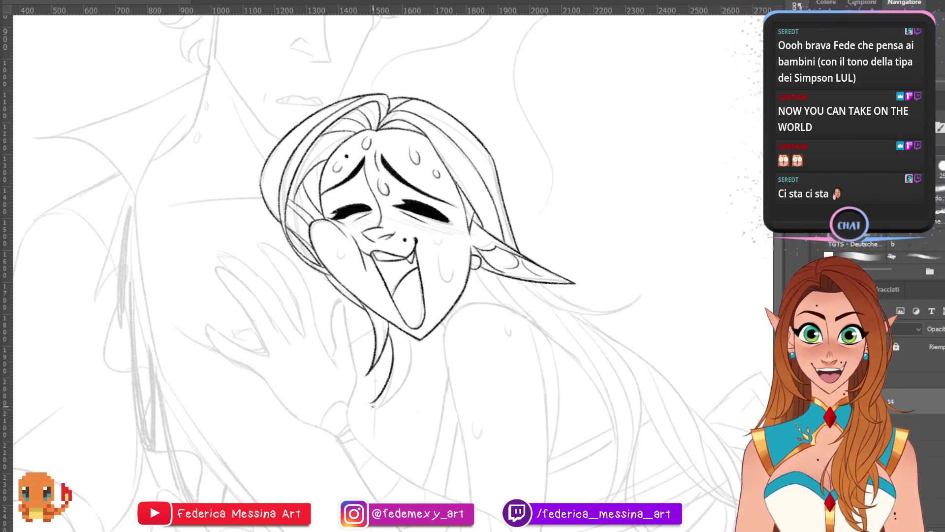
mouse_move(367, 402)
mouse_down()
mouse_move(412, 343)
mouse_move(379, 398)
mouse_up()
key(ctrl+z)
key(ctrl+z)
mouse_move(410, 336)
mouse_down()
mouse_move(367, 405)
mouse_move(399, 378)
mouse_move(374, 401)
mouse_up()
key(ctrl+z)
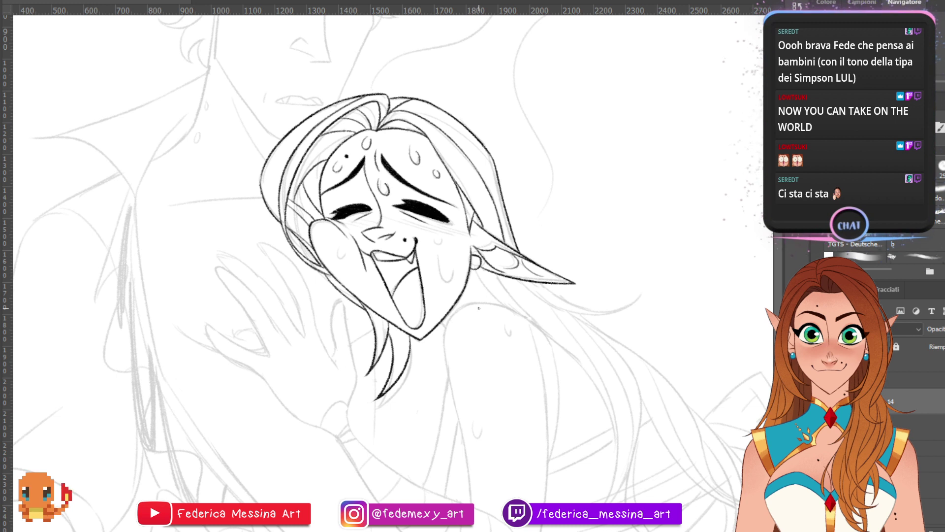
- Ink the rounded contour of the woman's near shoulder, and try a hair strand running down behind the ear
drag(444, 347, 494, 306)
key(ctrl+z)
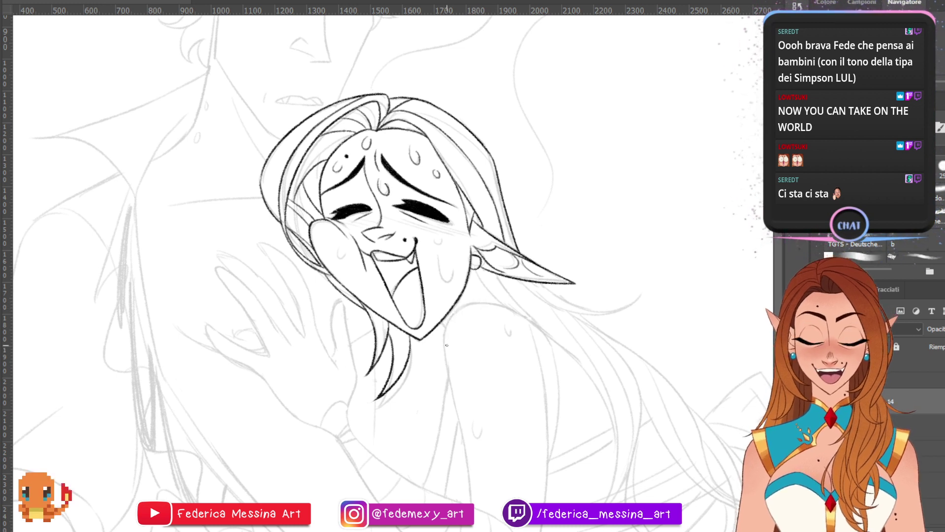
mouse_move(445, 349)
mouse_down()
mouse_move(466, 299)
mouse_move(505, 306)
mouse_move(536, 334)
mouse_up()
key(ctrl+z)
drag(480, 297, 541, 329)
key(ctrl+z)
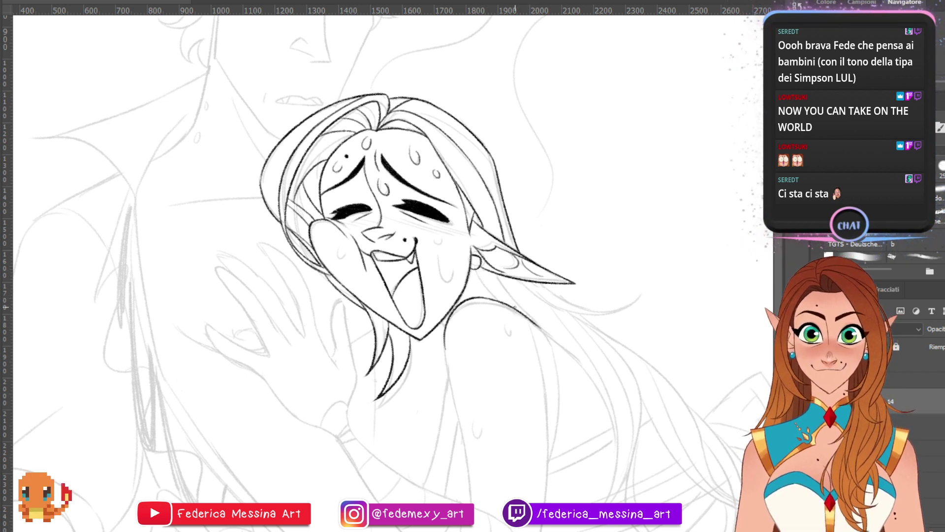
mouse_move(484, 270)
mouse_down()
mouse_move(525, 315)
mouse_move(513, 302)
mouse_up()
key(ctrl+z)
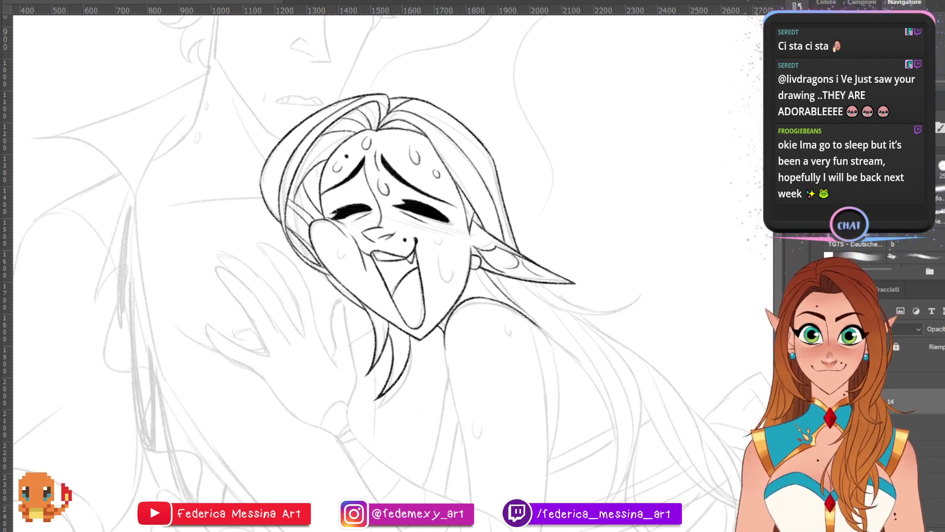
- Ink the inner edge of the woman's near upper arm from the shoulder down to the forearm
scroll(487, 232, down, 3)
drag(541, 285, 518, 274)
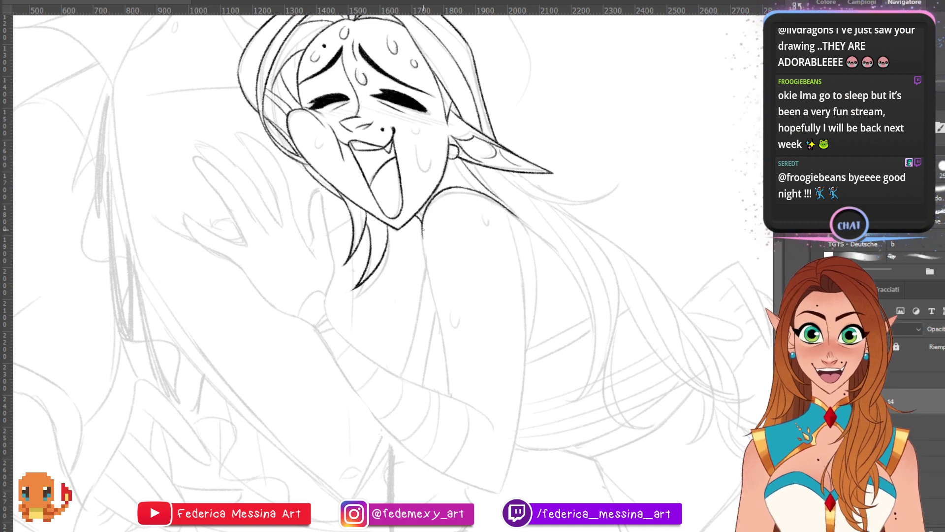
drag(422, 225, 448, 369)
key(ctrl+z)
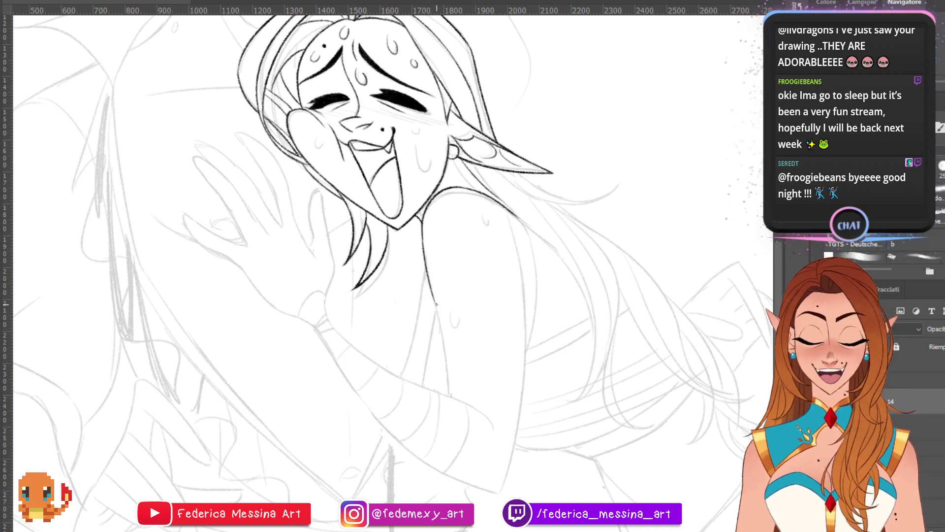
drag(434, 298, 449, 395)
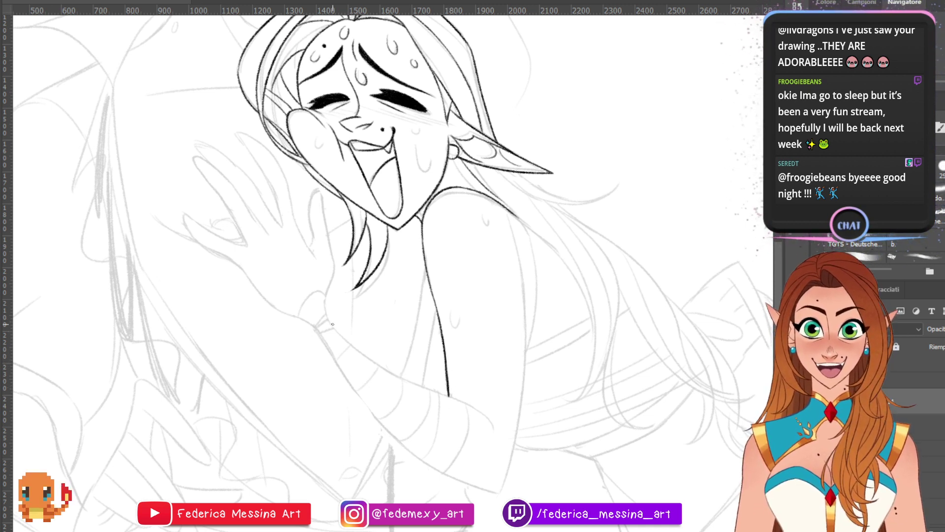
- Ink the upper edge of the woman's forearm from the wrist to the inside of the elbow, undoing rejected strokes
drag(332, 323, 402, 382)
key(ctrl+z)
mouse_move(325, 315)
mouse_down()
mouse_move(396, 375)
mouse_move(468, 414)
mouse_up()
key(ctrl+z)
drag(376, 367, 491, 423)
key(ctrl+z)
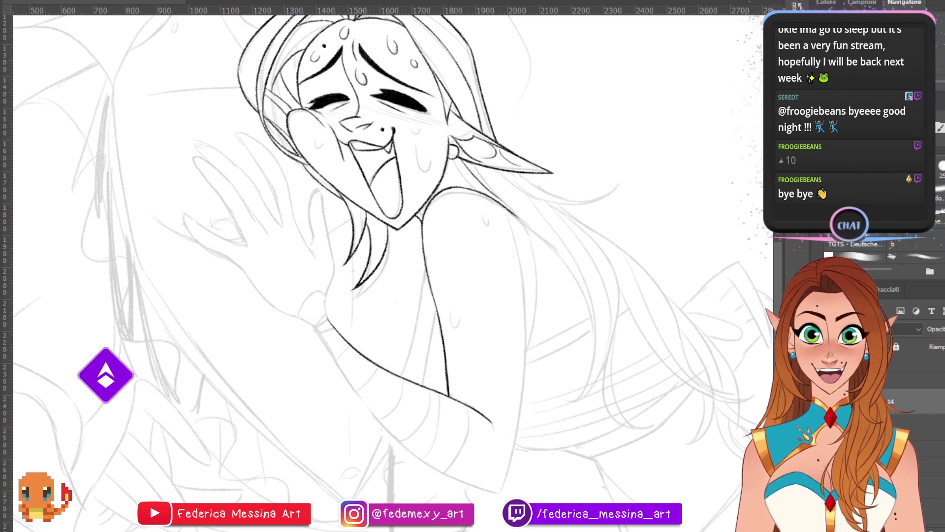
- Ink the lower edge of the woman's forearm from the wrist to the point of the elbow
drag(371, 169, 410, 327)
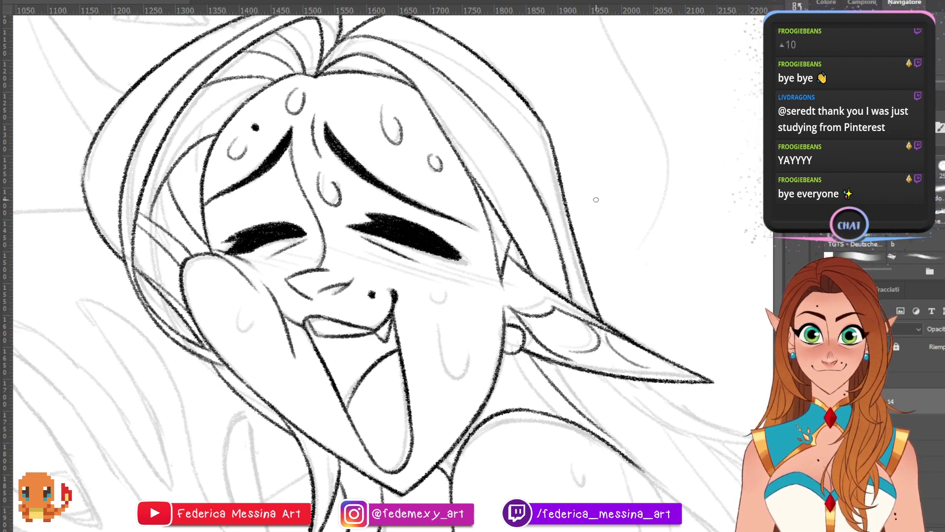
scroll(595, 199, down, 3)
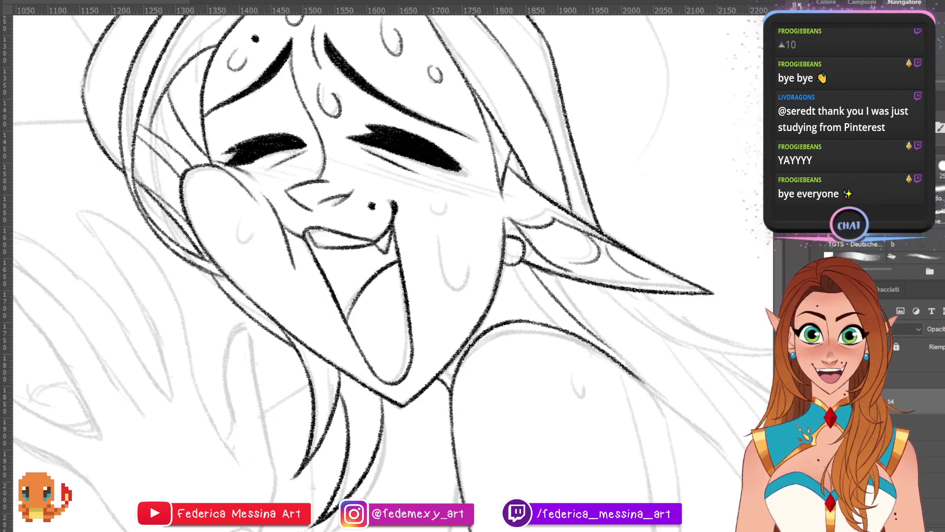
scroll(374, 266, up, 2)
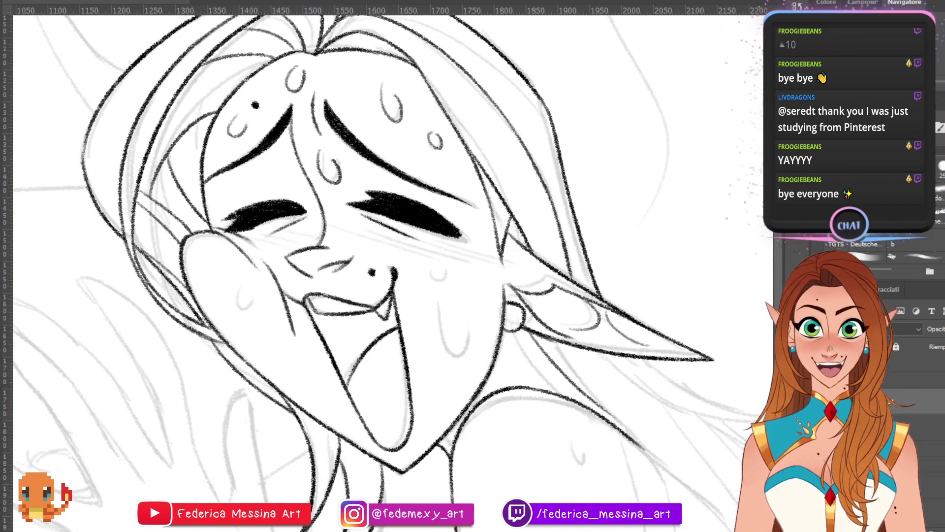
scroll(375, 266, down, 5)
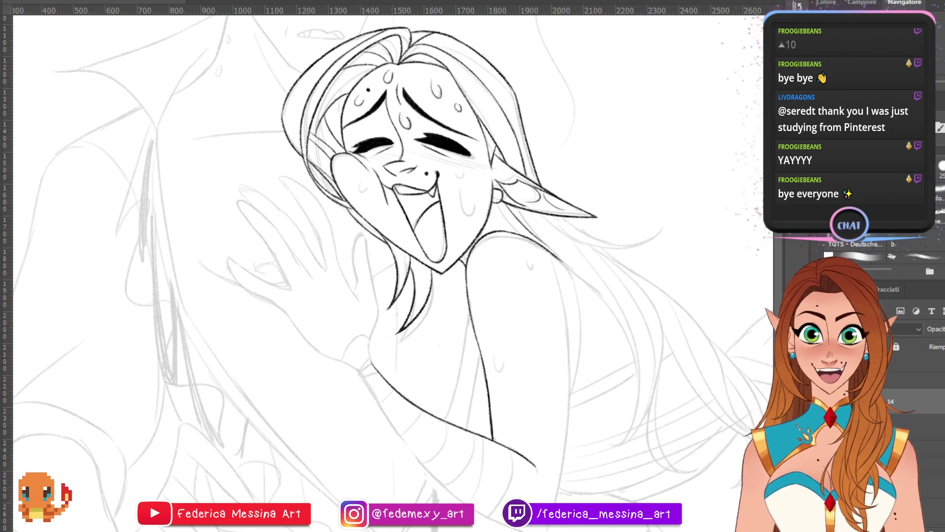
mouse_move(394, 274)
mouse_down()
mouse_move(350, 160)
mouse_move(305, 160)
mouse_up()
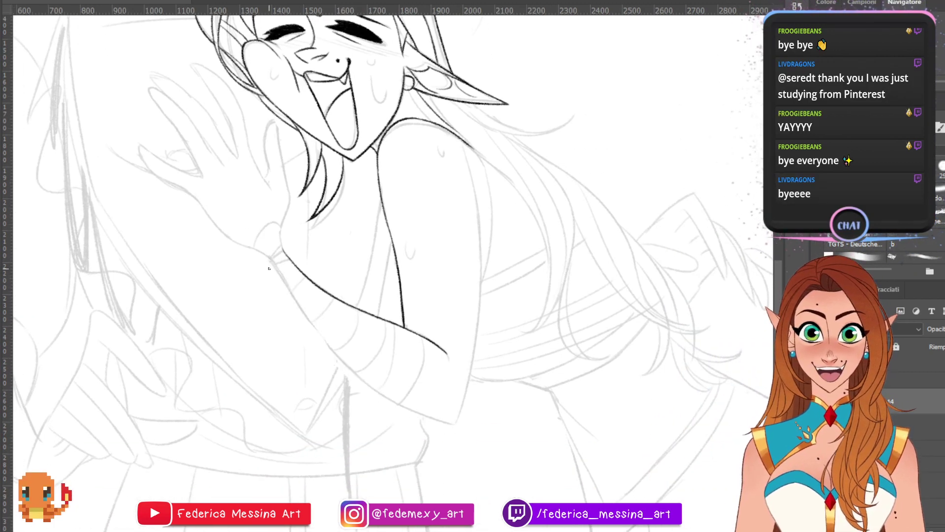
drag(269, 257, 460, 426)
key(ctrl+z)
mouse_move(270, 259)
mouse_down()
mouse_move(314, 322)
mouse_move(461, 417)
mouse_up()
key(ctrl+z)
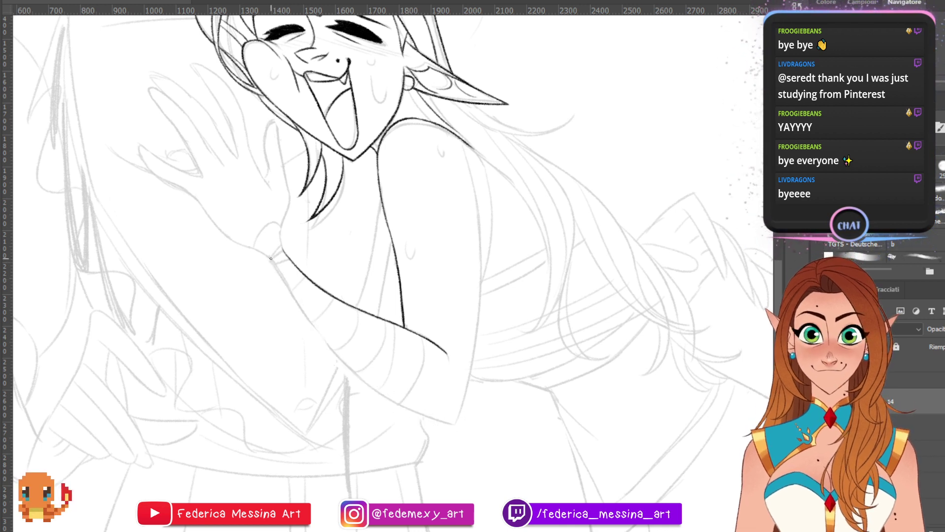
mouse_move(270, 257)
mouse_down()
mouse_move(359, 377)
mouse_move(459, 421)
mouse_up()
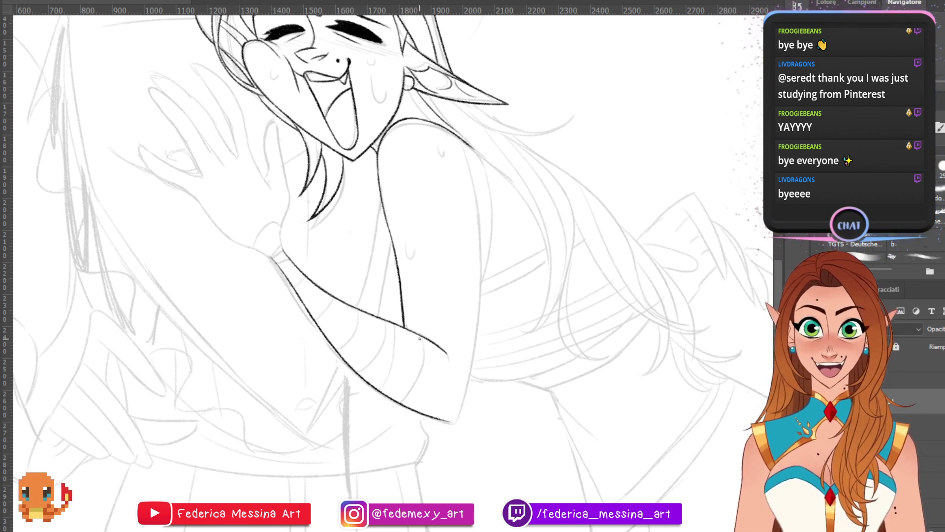
- Ink the curved band lines wrapping across the woman's forearm near the elbow
drag(417, 335, 394, 392)
key(ctrl+z)
drag(416, 336, 387, 396)
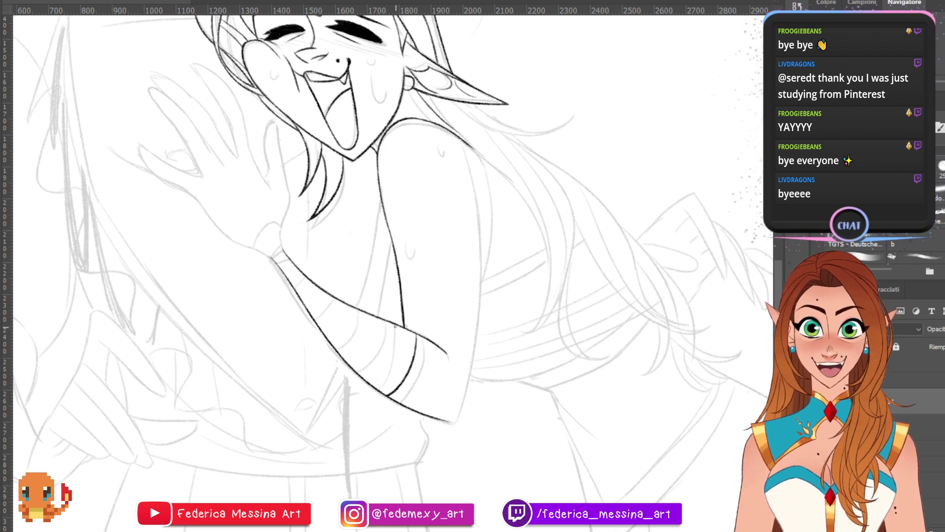
drag(393, 325, 370, 382)
- Ink the sweat drops on both of the woman's cheeks
mouse_move(295, 88)
mouse_down()
mouse_move(340, 99)
mouse_move(362, 476)
mouse_move(459, 369)
mouse_move(450, 432)
mouse_up()
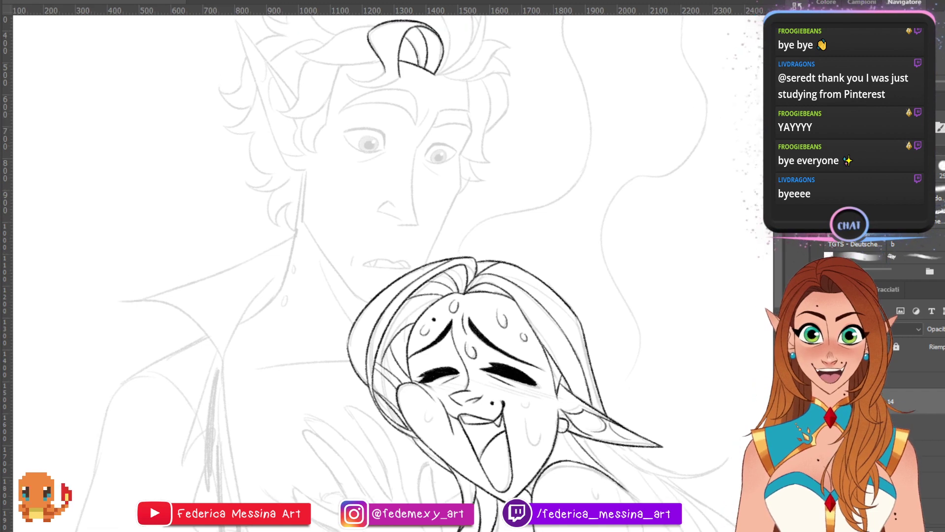
scroll(536, 336, up, 3)
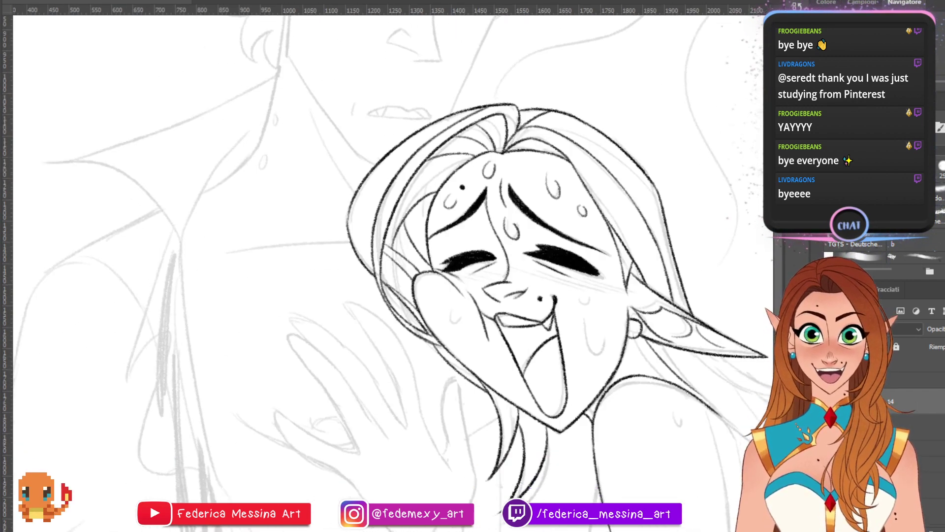
mouse_move(535, 322)
mouse_down()
mouse_move(543, 323)
mouse_move(556, 380)
mouse_move(558, 369)
mouse_up()
key(ctrl+z)
key(ctrl+z)
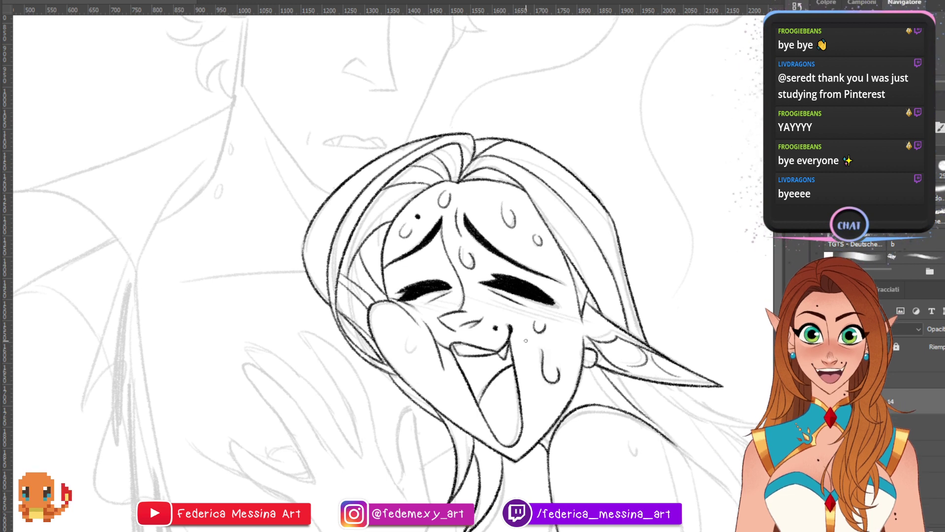
drag(409, 337, 418, 345)
key(ctrl+z)
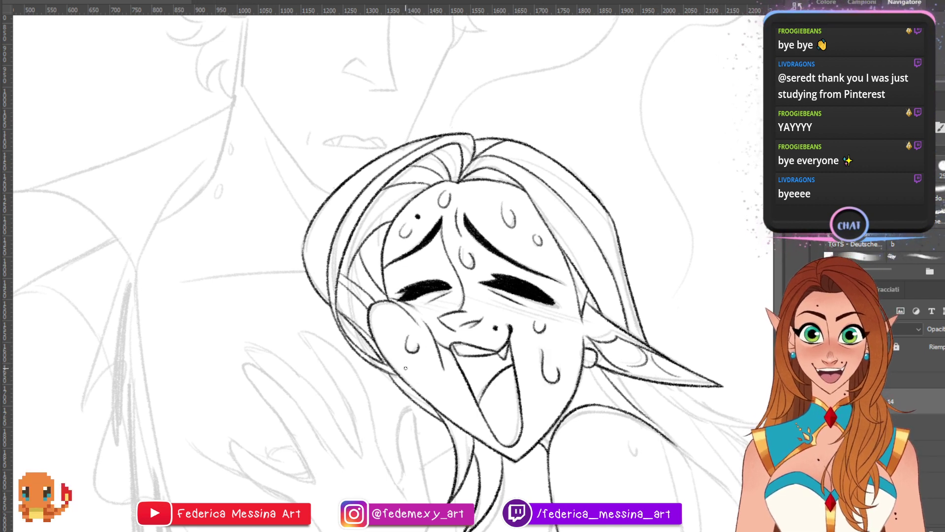
- Draw diagonal blush hatching across the woman's nose and cheeks on a new layer
drag(419, 246, 374, 246)
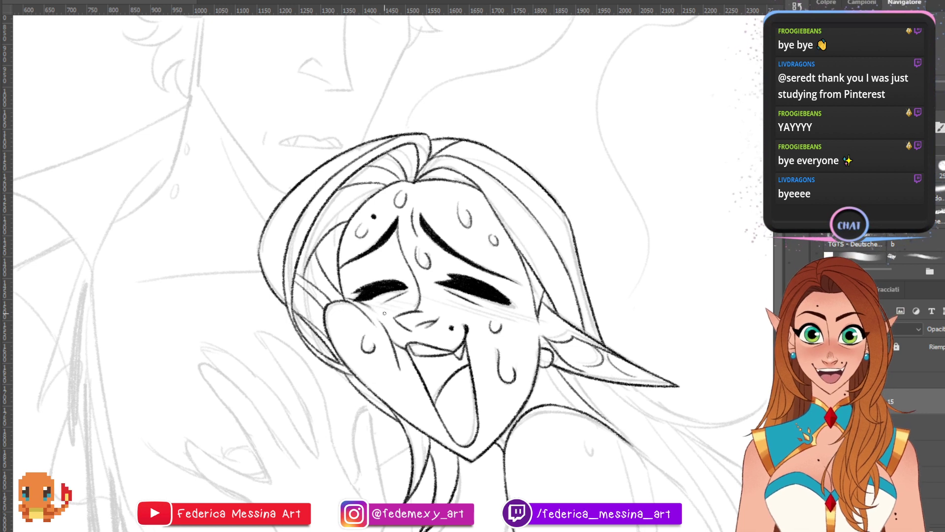
mouse_move(327, 298)
mouse_down()
mouse_move(382, 322)
mouse_move(410, 309)
mouse_move(512, 318)
mouse_up()
key(ctrl+z)
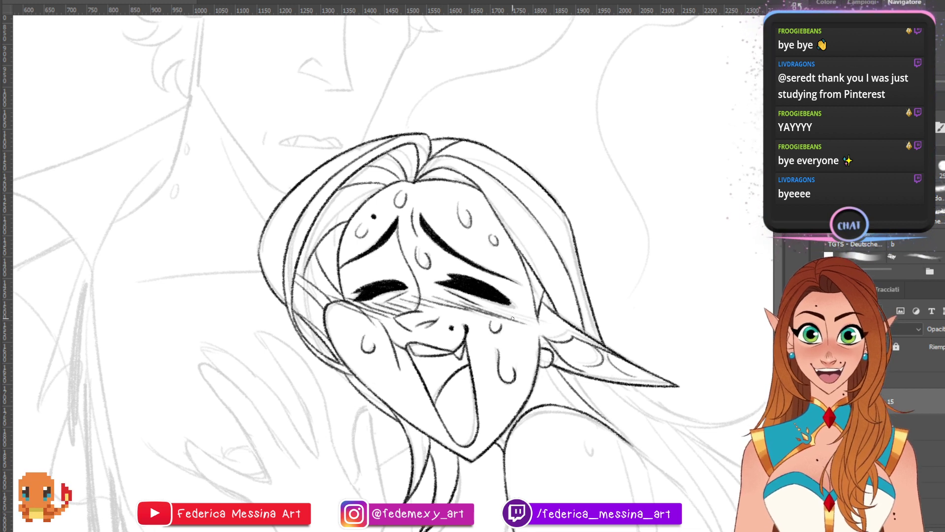
- Redo the diagonal blush hatching across the woman's nose and the cheek toward her pointed ear, and save the file
key(ctrl+z)
key(ctrl+z)
key(ctrl+z)
mouse_move(419, 298)
mouse_down()
mouse_move(521, 321)
mouse_move(495, 312)
mouse_up()
drag(492, 309, 524, 321)
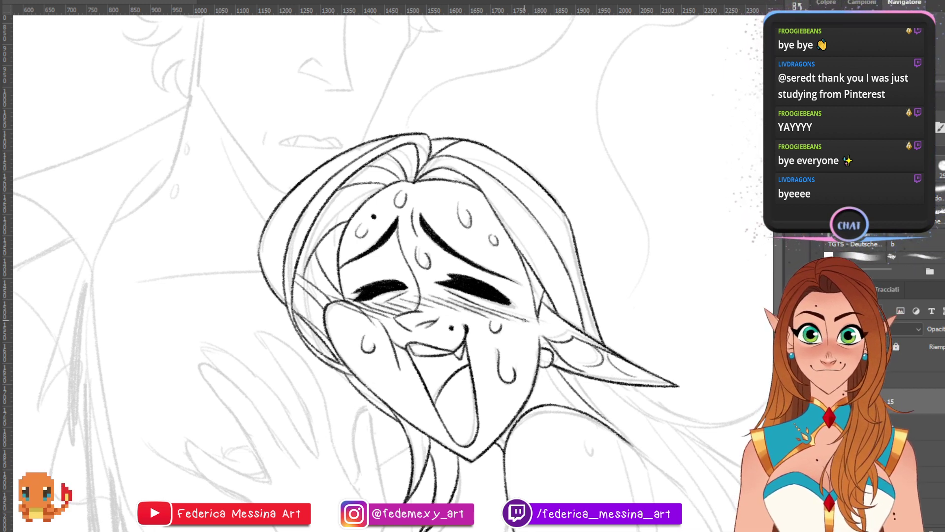
key(ctrl+z)
drag(473, 304, 532, 324)
drag(485, 304, 554, 319)
key(ctrl+z)
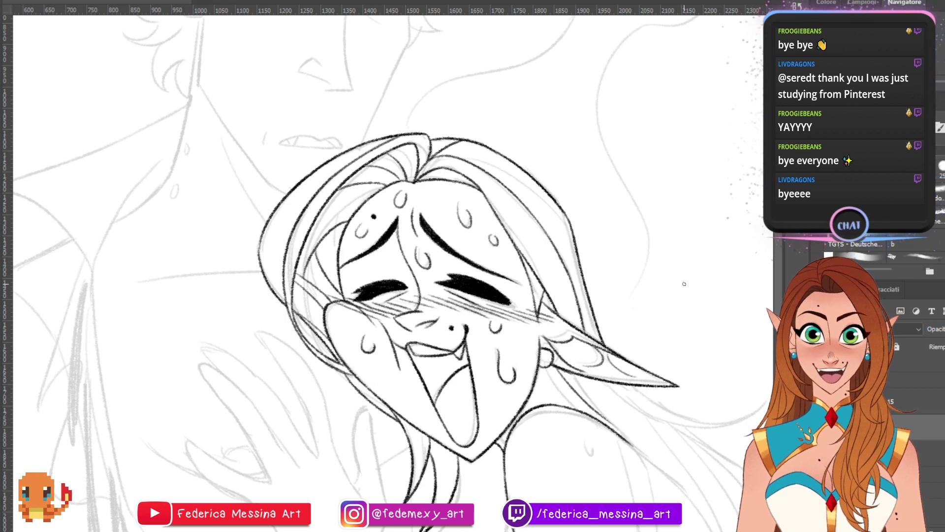
key(ctrl+s)
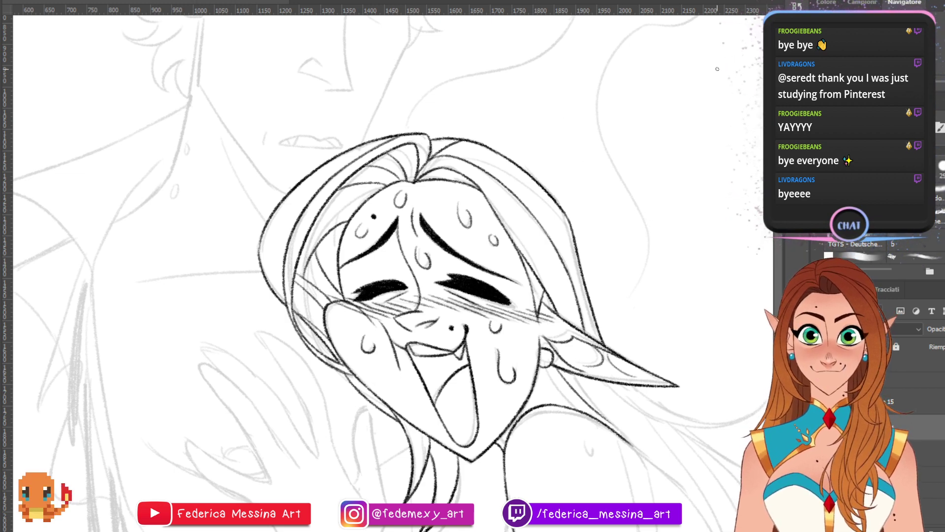
- Flip the canvas horizontally and ink the thick upper lash line and lower lid of the man's far eye
drag(585, 163, 673, 400)
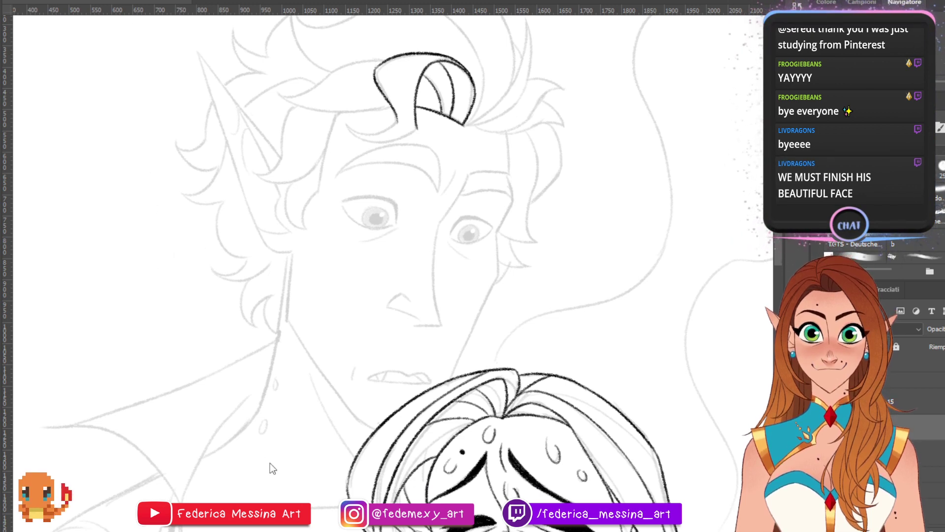
key(ctrl+shift+h)
key(ctrl+shift+h)
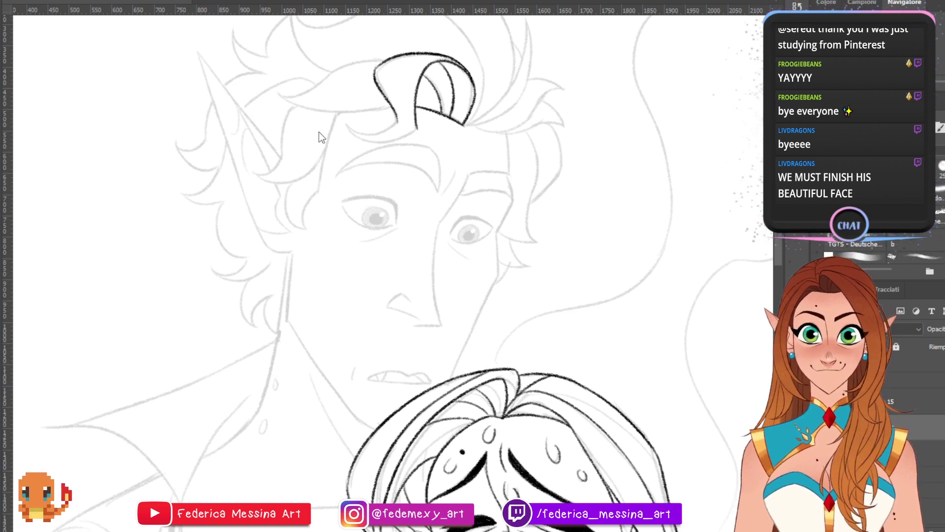
key(ctrl+shift+h)
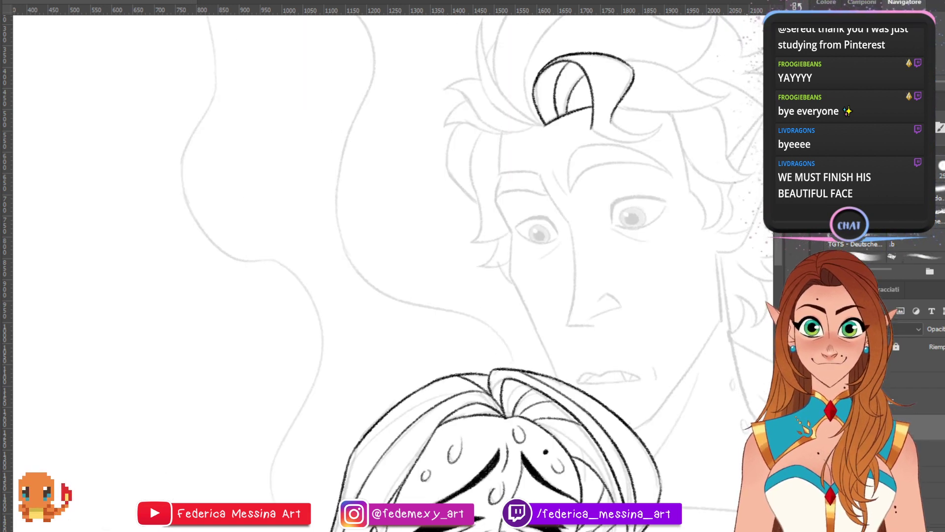
drag(591, 246, 384, 231)
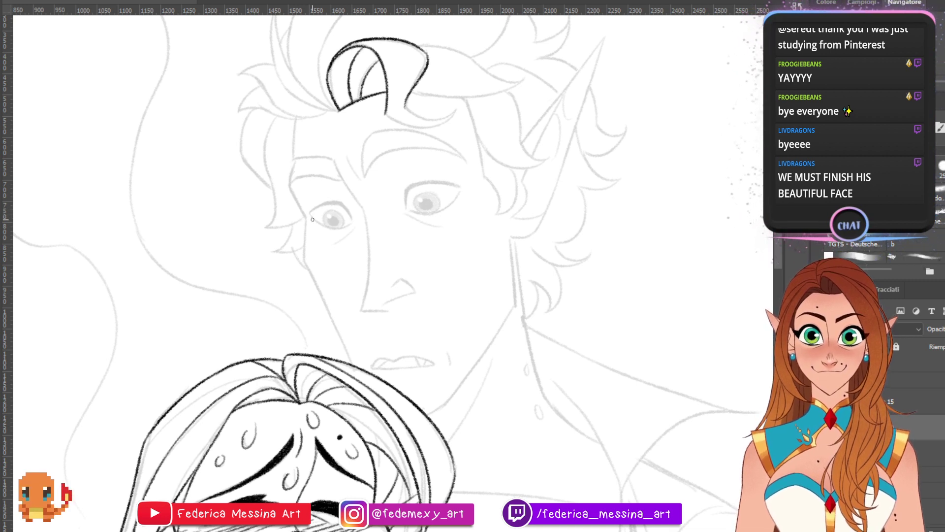
mouse_move(311, 218)
mouse_down()
mouse_move(331, 201)
mouse_move(312, 217)
mouse_move(348, 206)
mouse_move(328, 202)
mouse_move(354, 219)
mouse_up()
key(ctrl+z)
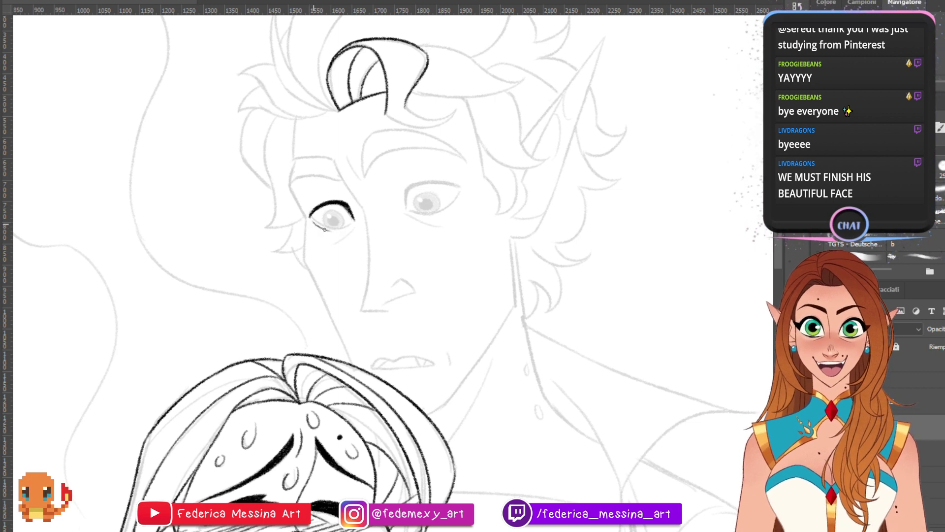
drag(319, 227, 344, 229)
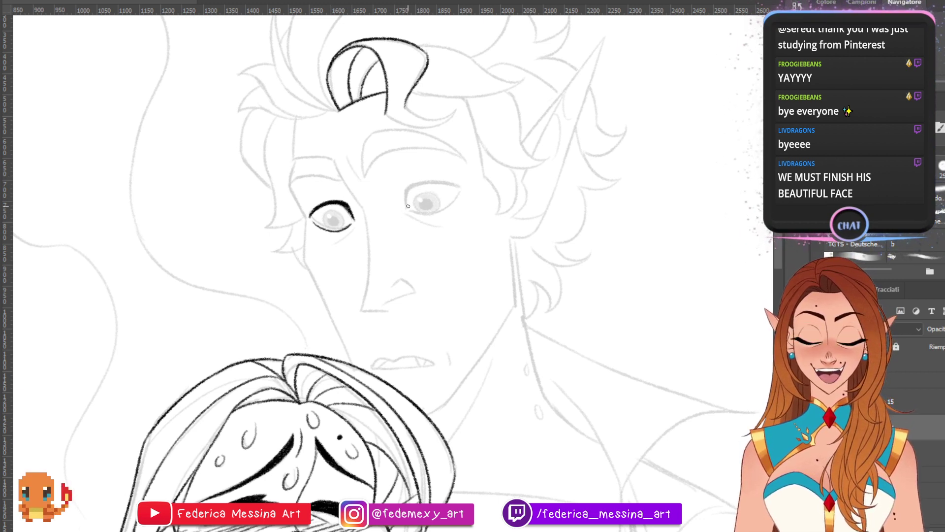
- Ink the man's near eye with its lid outline, iris, pupil and under-eye crease
mouse_move(404, 201)
mouse_down()
mouse_move(406, 188)
mouse_move(460, 187)
mouse_move(441, 212)
mouse_move(462, 189)
mouse_up()
key(ctrl+z)
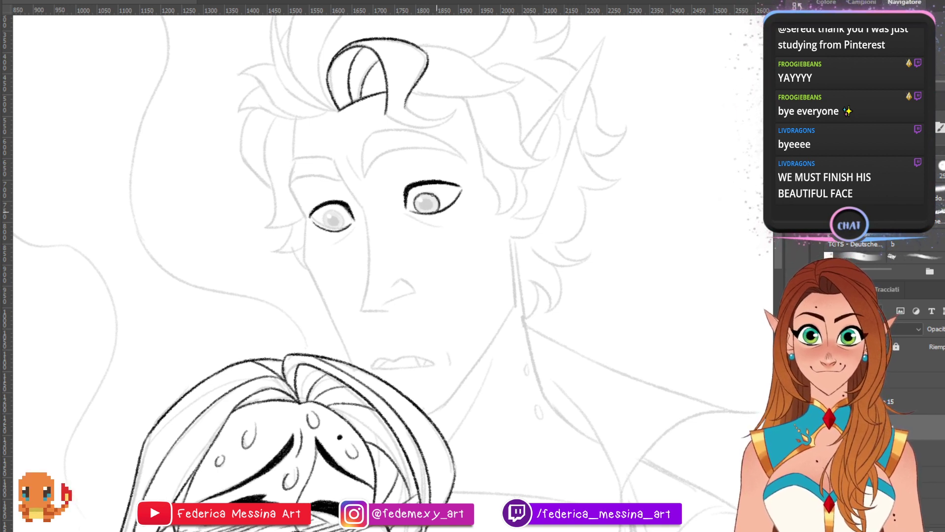
mouse_move(424, 209)
mouse_down()
mouse_move(422, 201)
mouse_move(427, 209)
mouse_up()
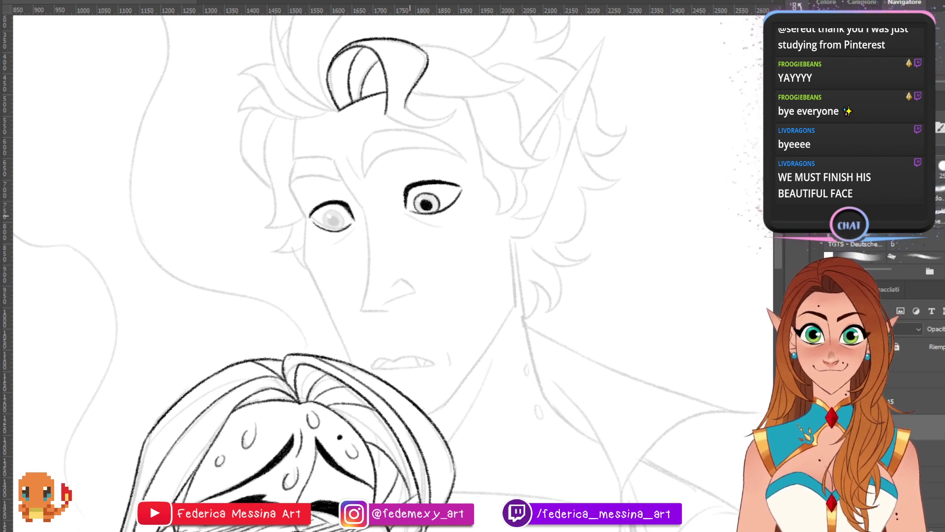
drag(411, 216, 441, 227)
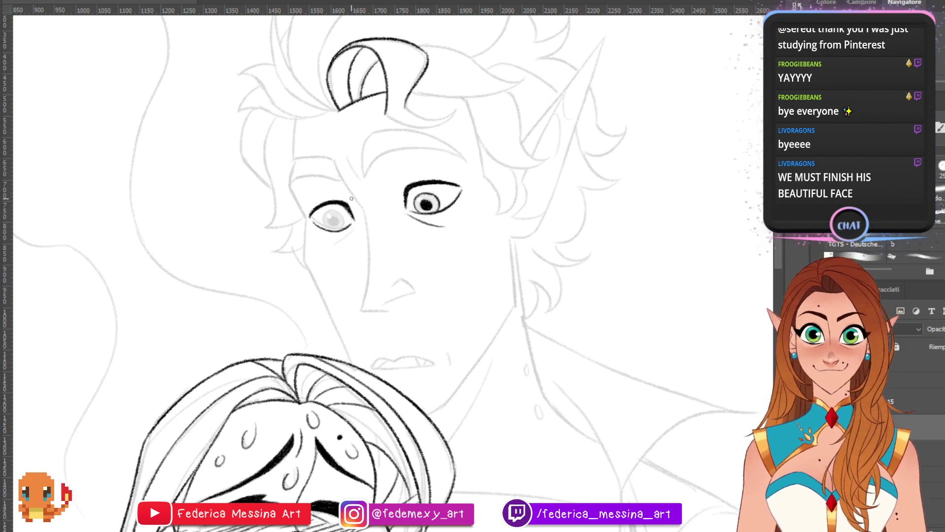
- Ink the iris, pupil and under-eye crease of the man's far eye, and check both eyes with the sketch hidden
drag(336, 214, 328, 216)
key(ctrl+z)
key(ctrl+z)
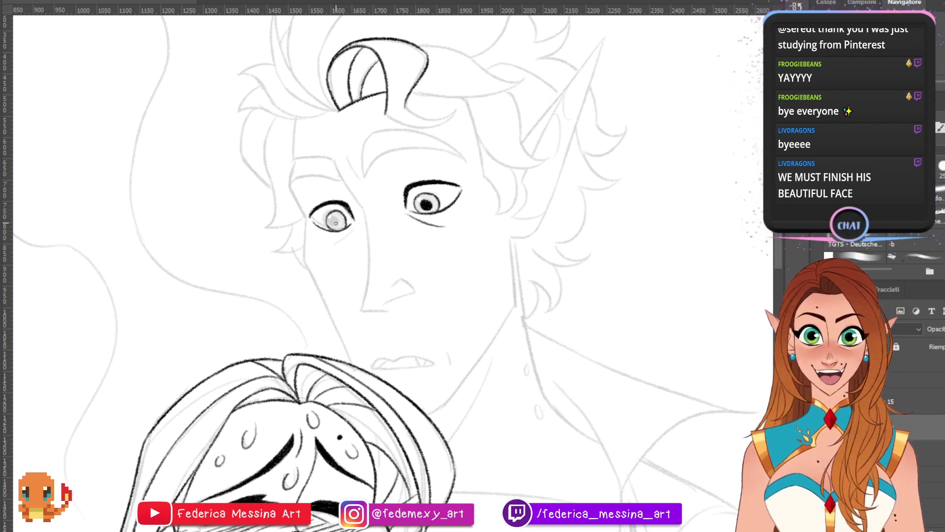
drag(336, 223, 339, 225)
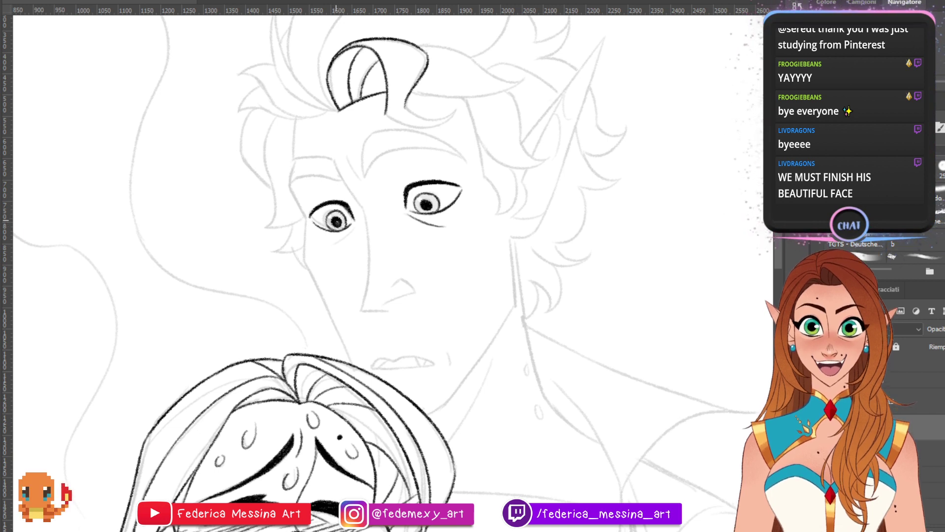
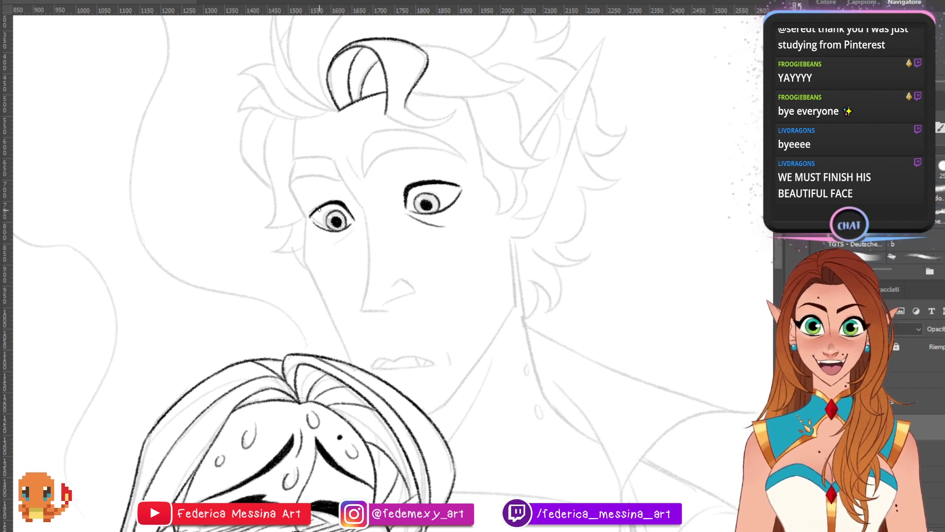
mouse_move(319, 210)
mouse_down()
mouse_move(337, 200)
mouse_move(323, 205)
mouse_up()
key(ctrl+z)
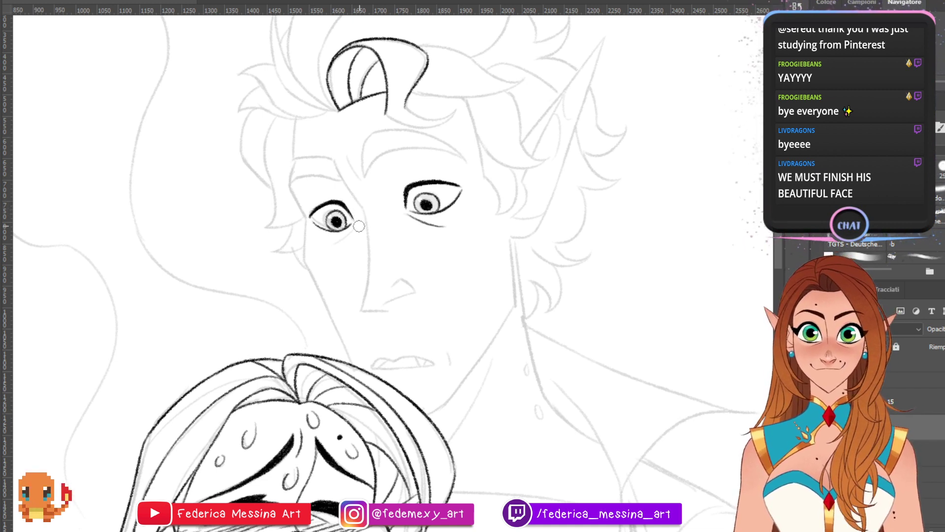
drag(330, 245, 352, 229)
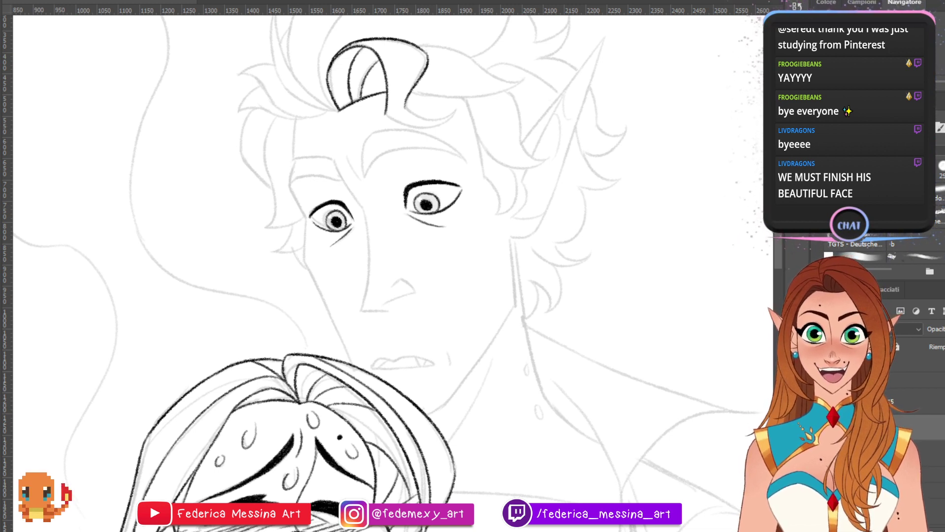
key(ctrl+)
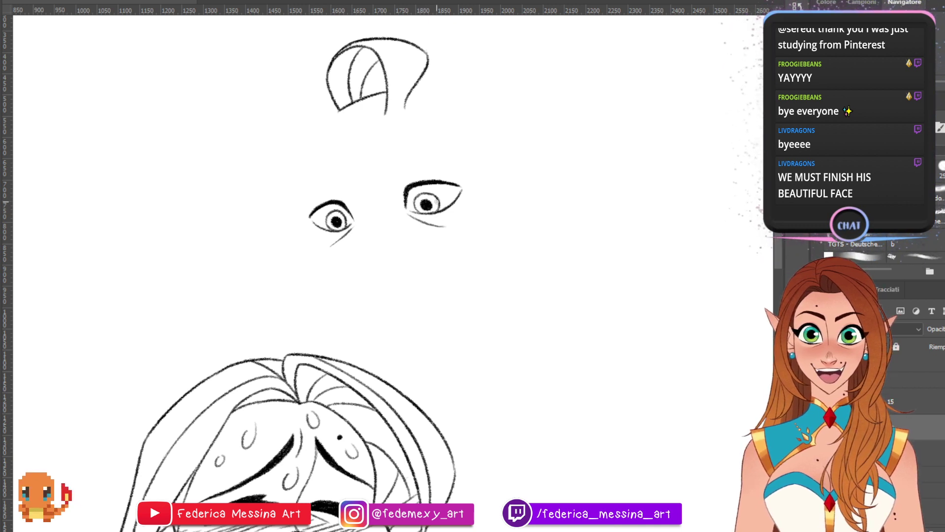
key(ctrl+comma)
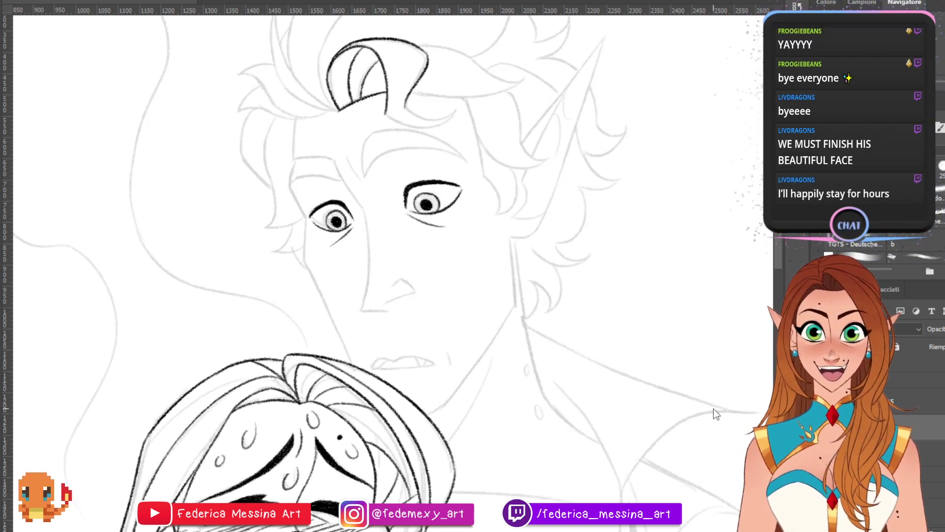
key(ctrl+comma)
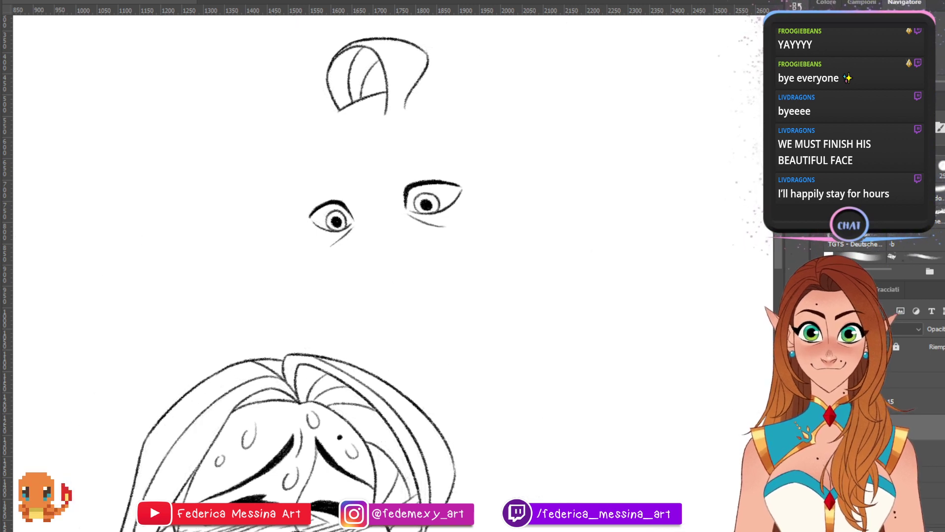
key(ctrl+comma)
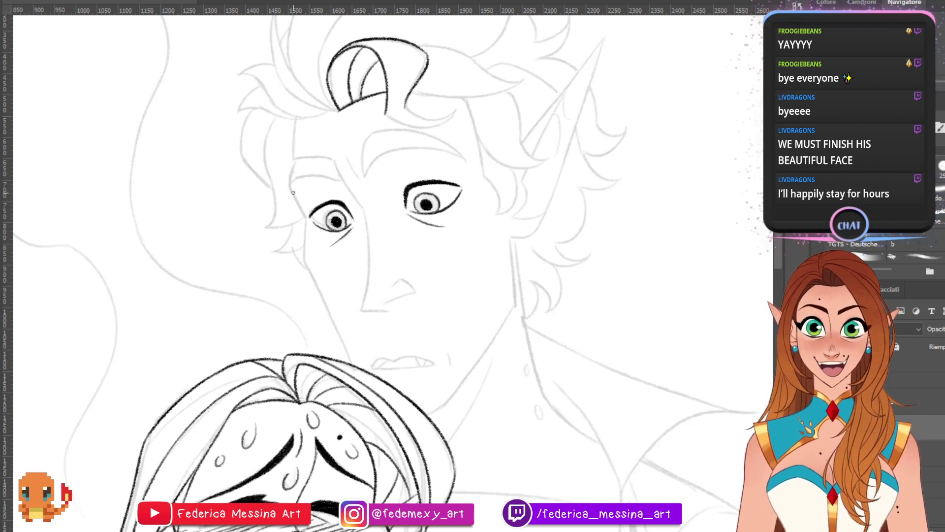
- Ink the far contour of the man's face from the brow down the cheek to the woman's hair
mouse_move(291, 188)
mouse_down()
mouse_move(313, 243)
mouse_move(306, 263)
mouse_move(338, 327)
mouse_up()
key(ctrl+z)
drag(304, 263, 351, 366)
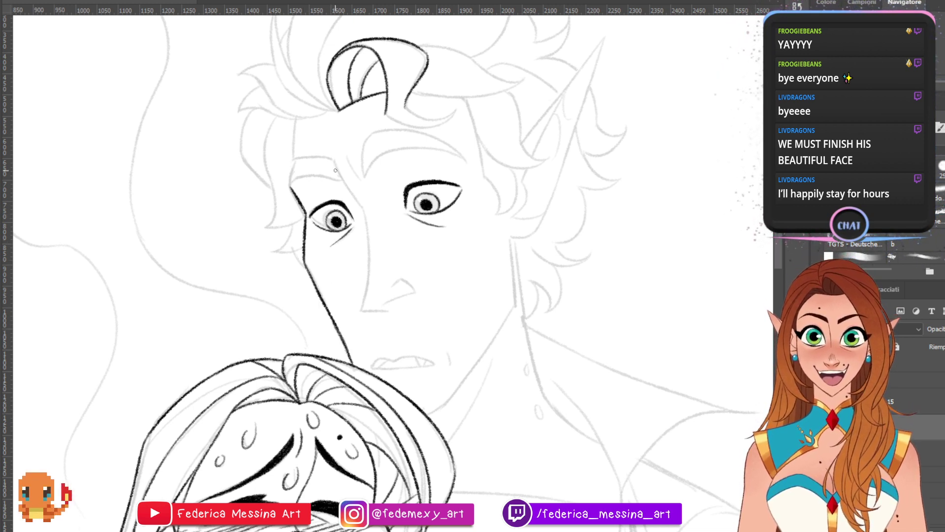
- Ink the man's nose with its bridge line from the brow, the underside of the tip and the angular nostril
mouse_move(334, 159)
mouse_down()
mouse_move(360, 200)
mouse_move(369, 293)
mouse_up()
key(ctrl+z)
key(ctrl+z)
mouse_move(360, 198)
mouse_down()
mouse_move(362, 311)
mouse_move(392, 313)
mouse_move(414, 292)
mouse_move(402, 277)
mouse_move(416, 290)
mouse_up()
key(ctrl+z)
key(ctrl+z)
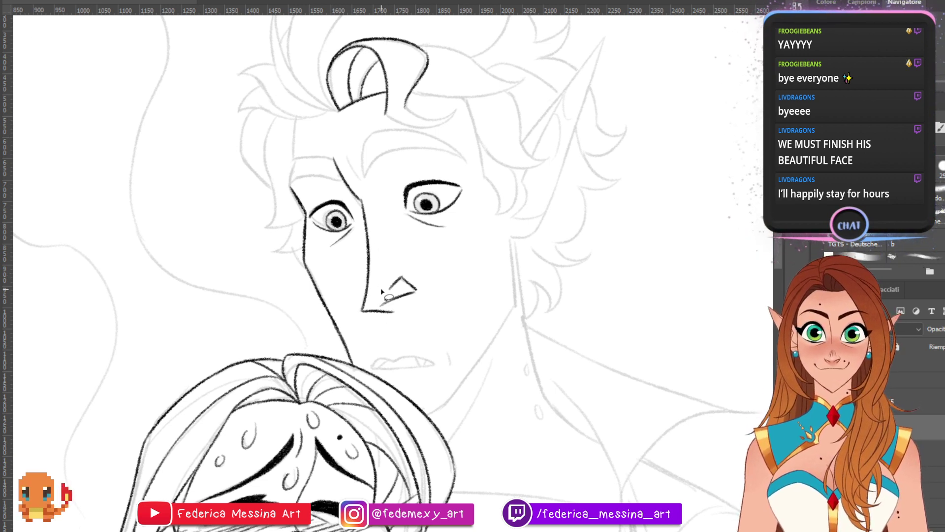
mouse_move(345, 109)
mouse_down()
mouse_move(378, 238)
mouse_move(348, 157)
mouse_move(372, 211)
mouse_move(383, 308)
mouse_move(412, 394)
mouse_up()
key(ctrl+z)
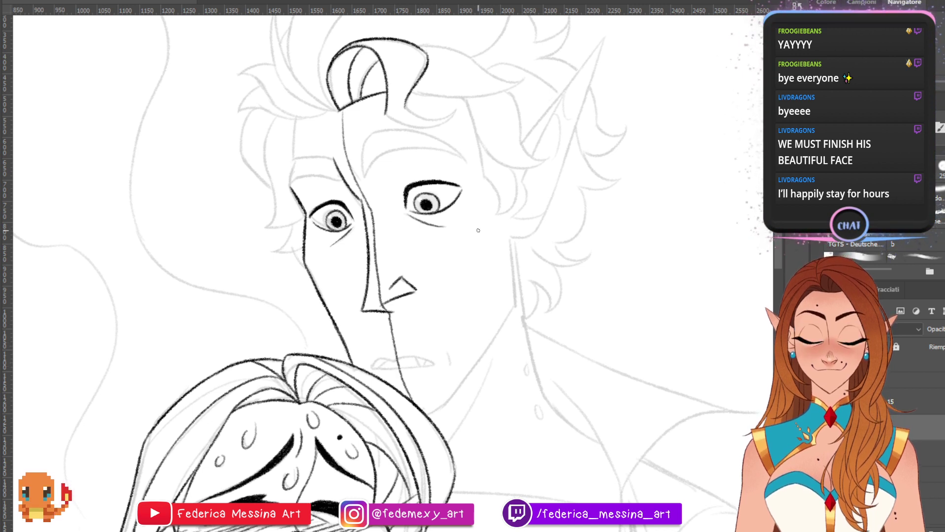
key(ctrl+z)
key(ctrl+z)
key(ctrl+z)
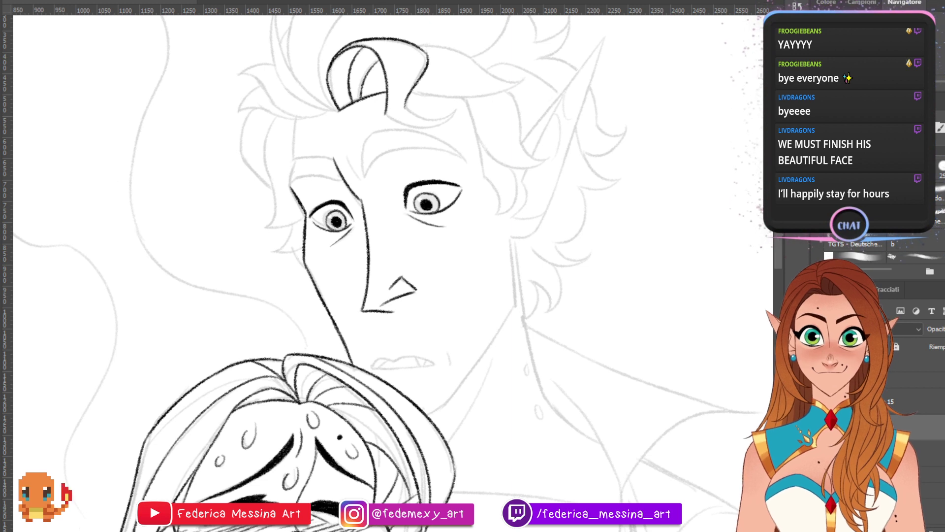
- Ink the man's slightly open mouth with its teeth and the small crease beside the corner
drag(372, 367, 441, 365)
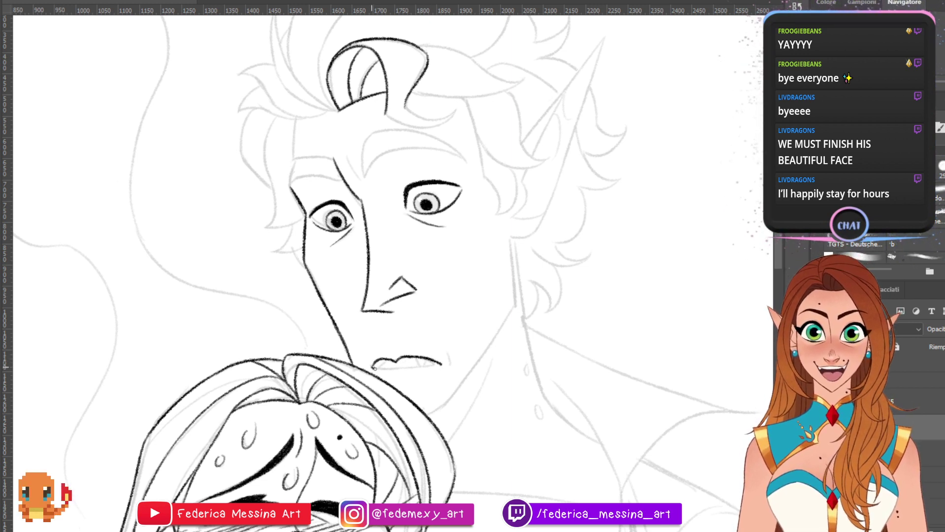
drag(374, 368, 439, 365)
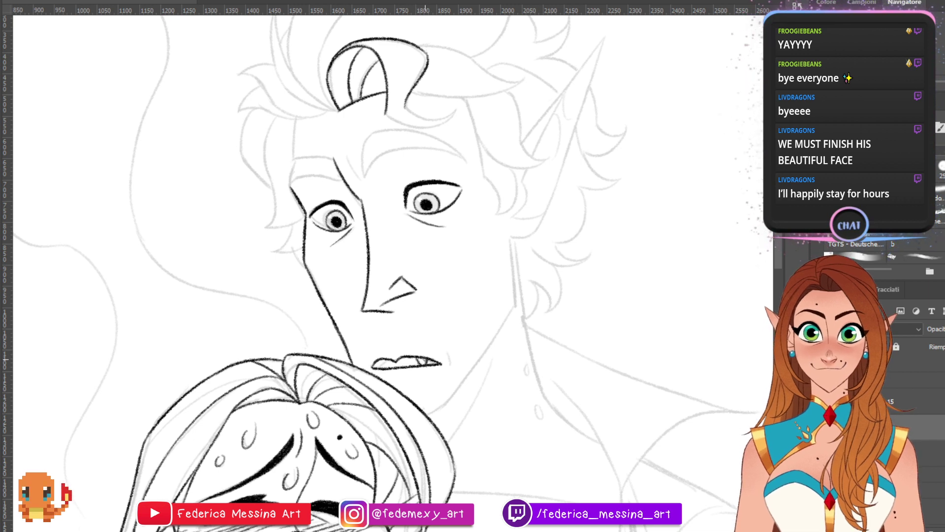
drag(445, 352, 453, 367)
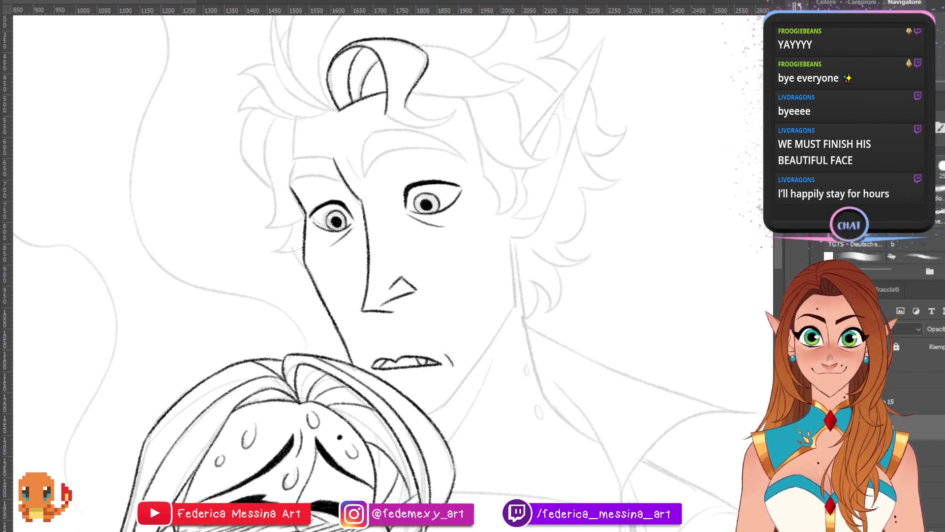
- Select the man's inked mouth with its corner crease, shift it slightly away from the far cheek and rotate it slightly counter-clockwise
key(l)
mouse_move(401, 387)
mouse_down()
mouse_move(366, 367)
mouse_move(452, 345)
mouse_move(461, 369)
mouse_move(424, 386)
mouse_up()
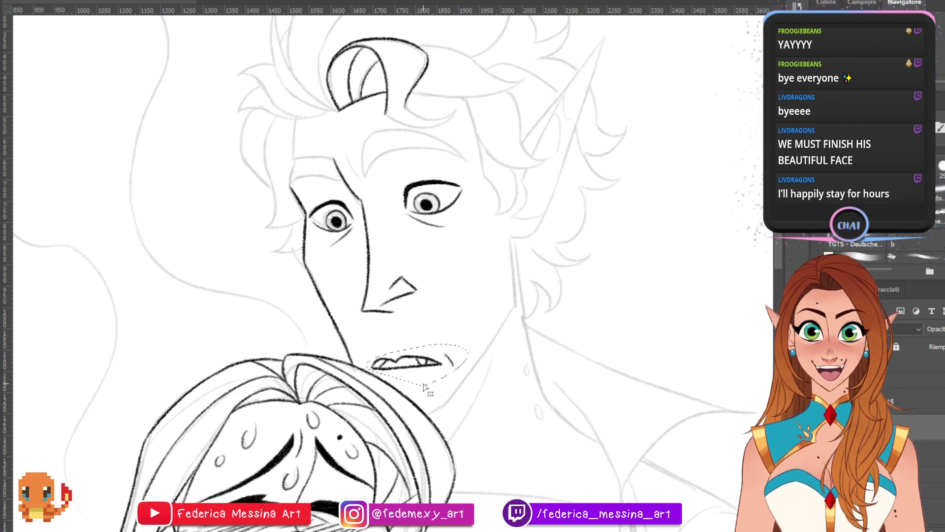
key(ctrl+t)
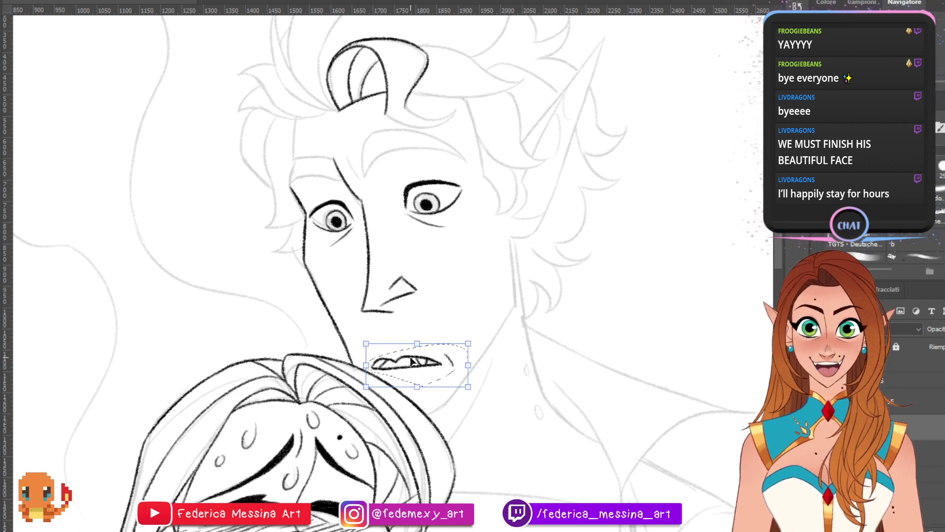
drag(412, 361, 418, 358)
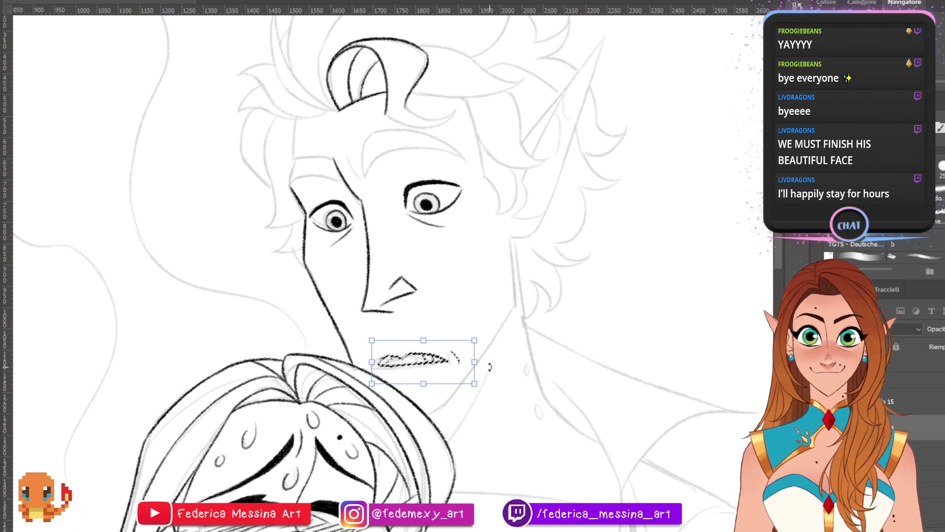
drag(489, 367, 493, 363)
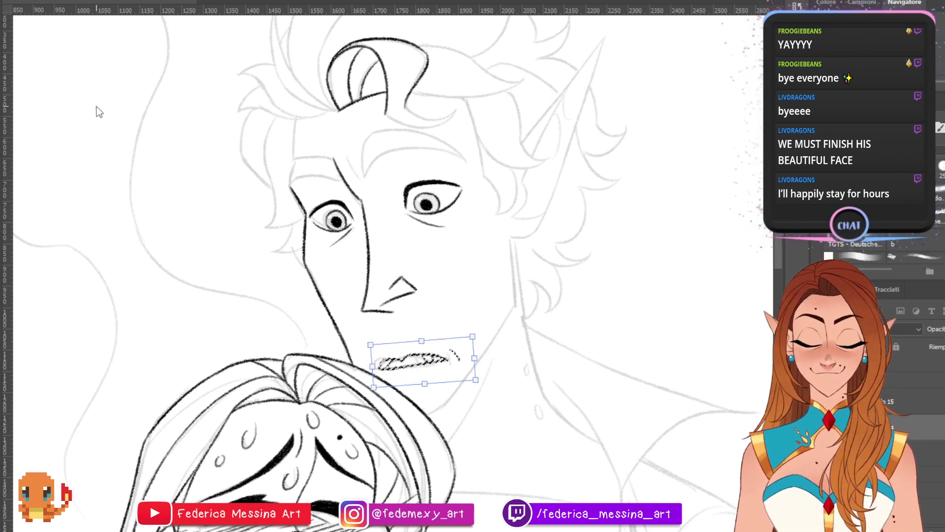
key(Return)
key(ctrl+d)
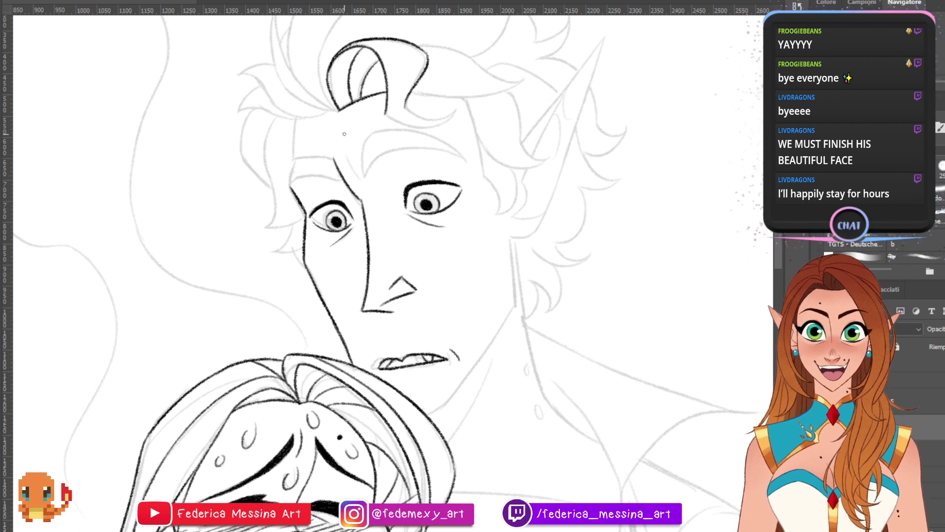
mouse_move(337, 114)
mouse_down()
mouse_move(374, 231)
mouse_move(370, 307)
mouse_move(392, 322)
mouse_move(403, 387)
mouse_move(418, 407)
mouse_up()
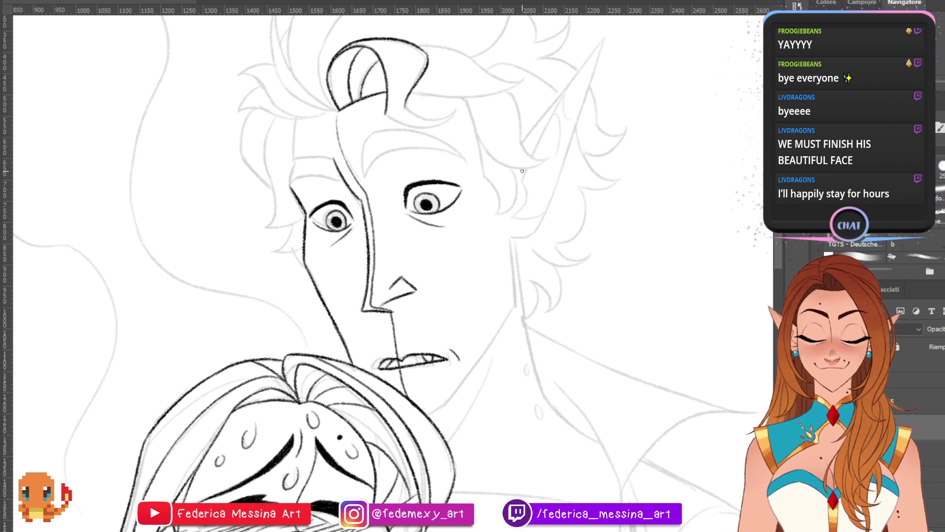
key(ctrl+z)
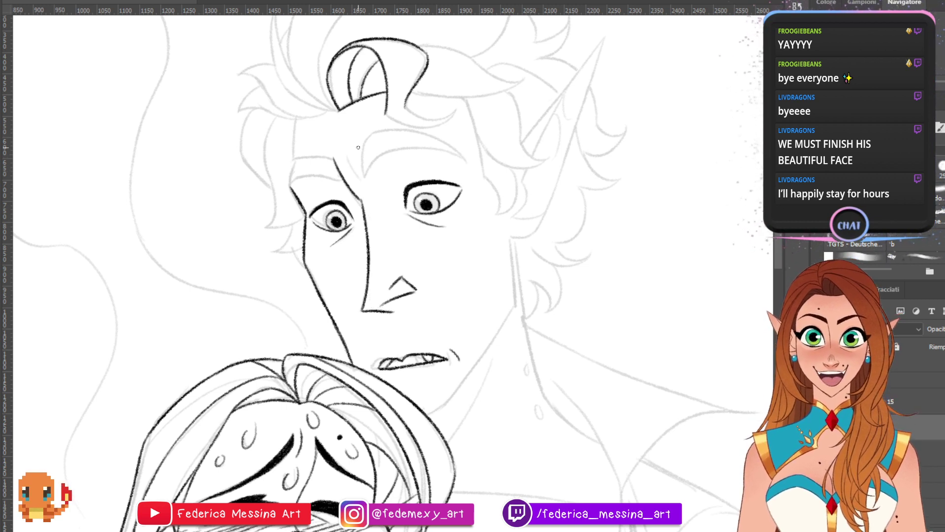
- Draw a temporary centre guide from the man's hairline to his chin over the face and undo it
mouse_move(337, 116)
mouse_down()
mouse_move(367, 212)
mouse_move(380, 345)
mouse_move(397, 399)
mouse_up()
key(ctrl+z)
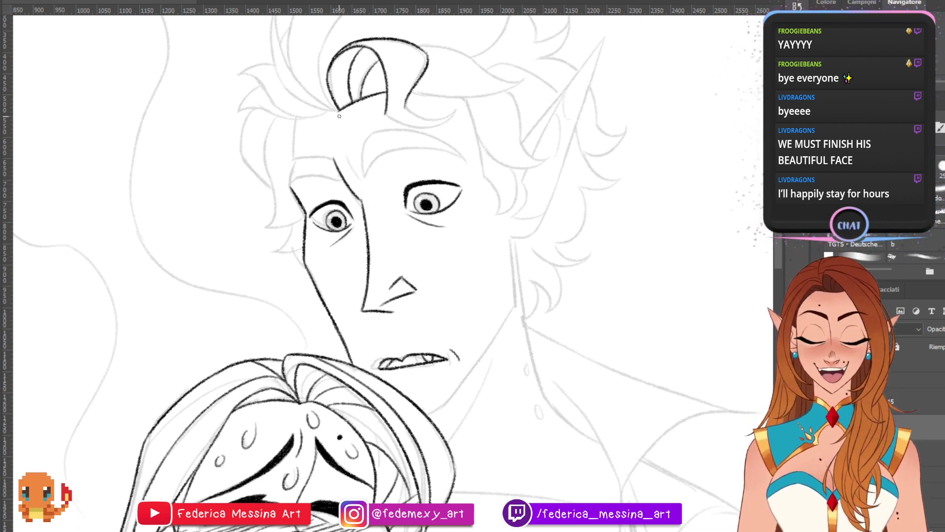
mouse_move(338, 113)
mouse_down()
mouse_move(367, 206)
mouse_move(391, 371)
mouse_move(406, 405)
mouse_up()
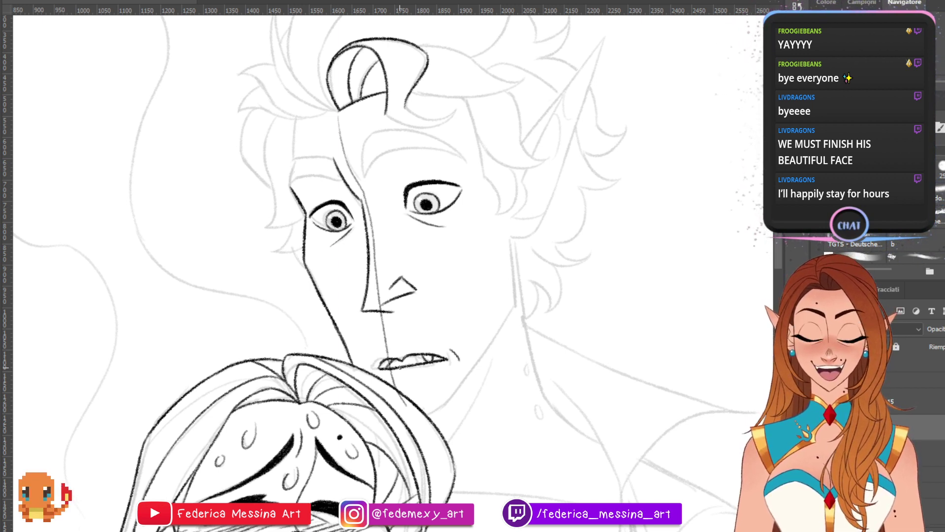
key(ctrl+z)
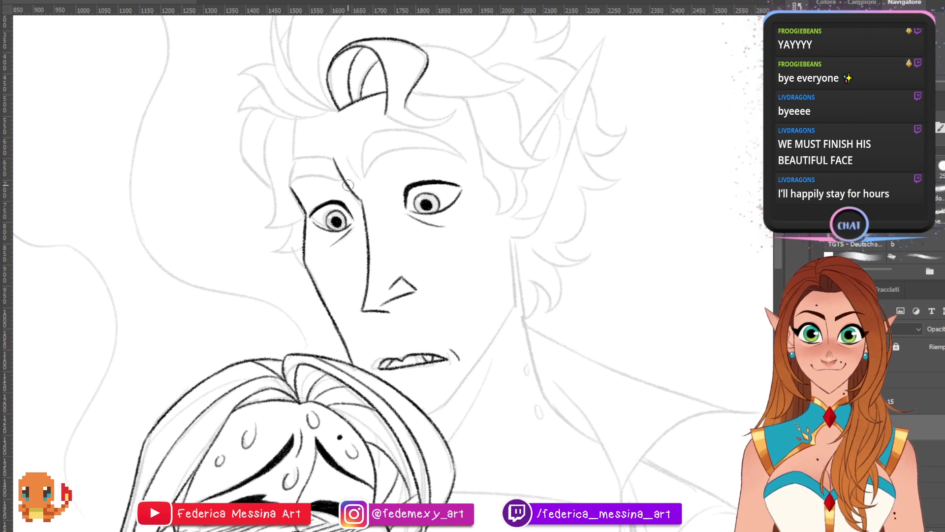
- Erase the diagonal line above the man's nose bridge and ink the lower edge of his far eyebrow
key(b)
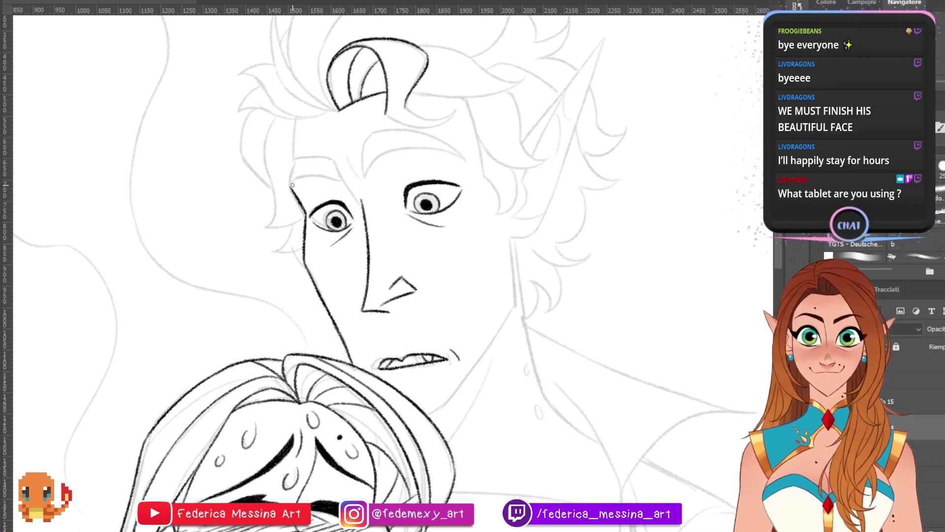
key(ctrl+s)
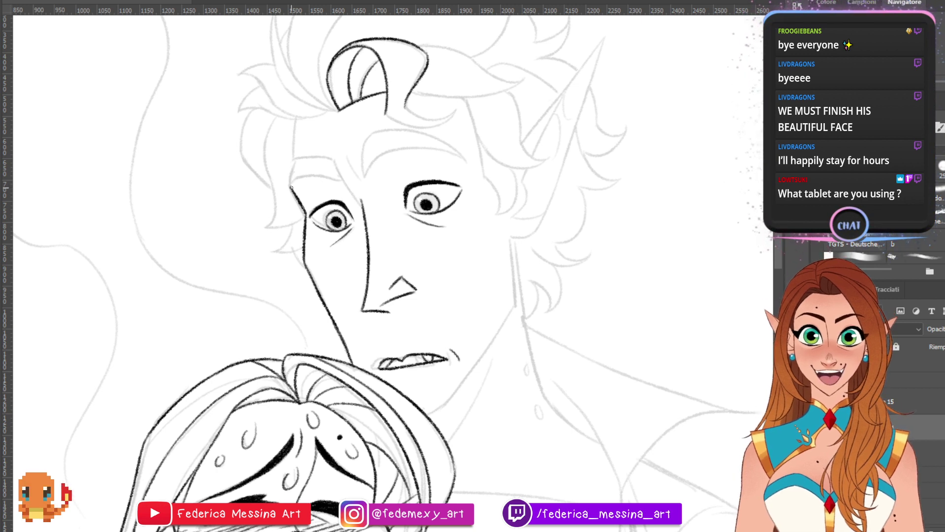
key(ctrl+z)
drag(291, 187, 340, 176)
key(ctrl+z)
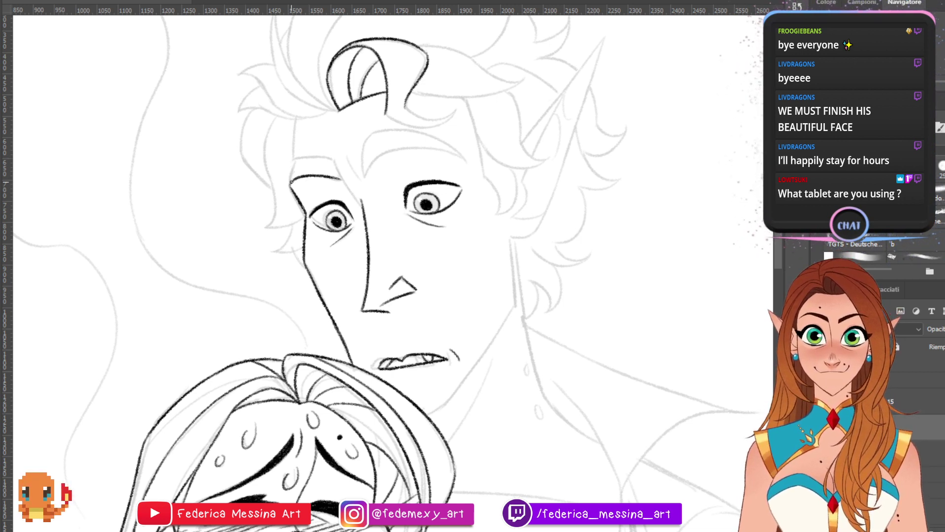
- Ink the man's far forehead contour up to the hairline and the upper edge of his far eyebrow
drag(290, 186, 298, 116)
key(ctrl+z)
drag(295, 163, 332, 161)
key(ctrl+z)
key(ctrl+z)
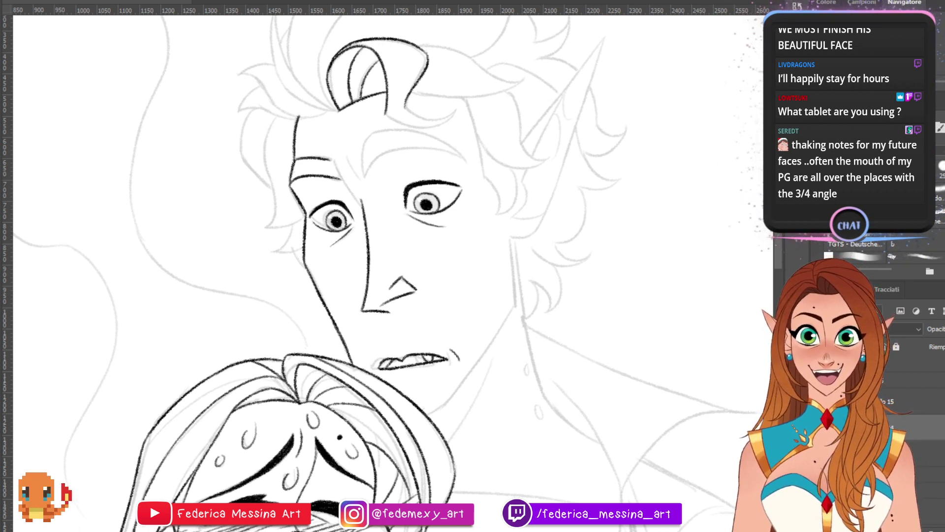
- Compare the ink with and without the sketch, then close the far eyebrow's inner end and connect it to the nose bridge
key(ctrl+comma)
key(ctrl+comma)
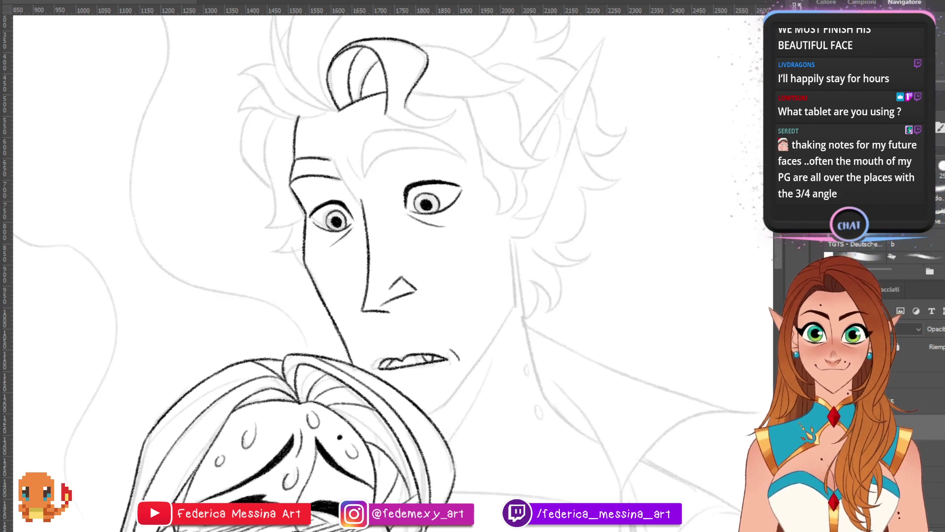
key(ctrl+comma)
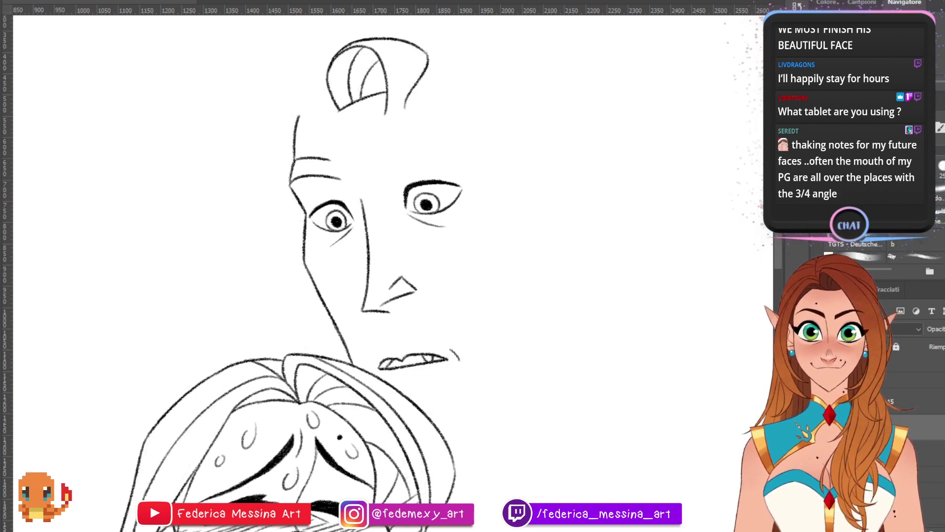
key(ctrl+comma)
drag(345, 183, 330, 160)
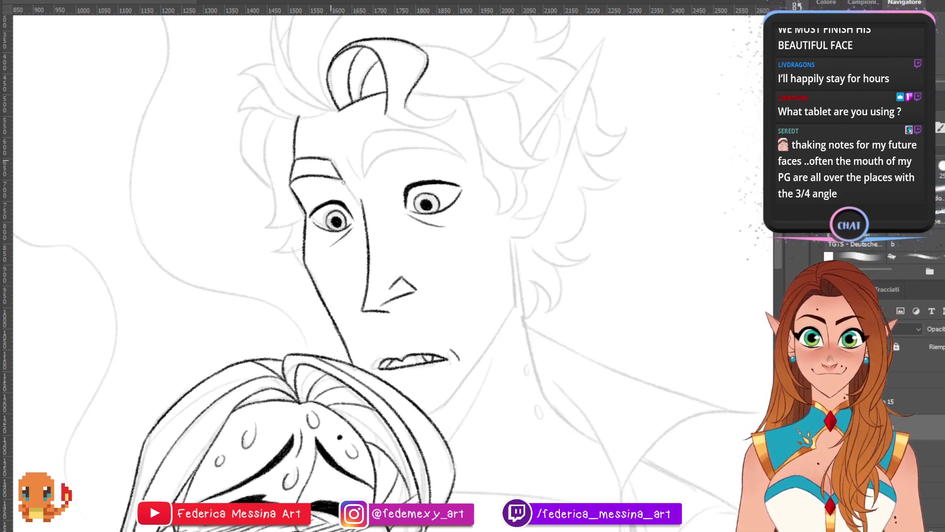
key(ctrl+z)
mouse_move(360, 199)
mouse_down()
mouse_move(331, 160)
mouse_move(361, 199)
mouse_up()
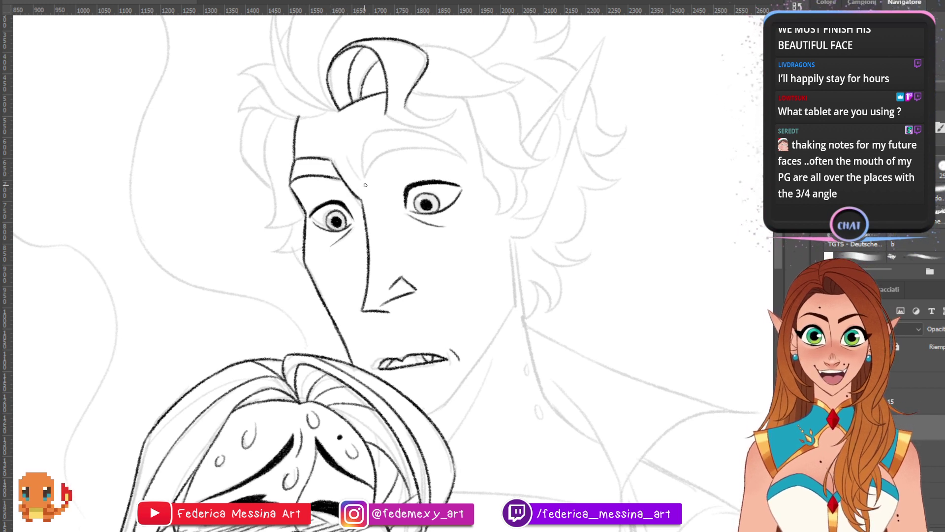
- Ink the short frown crease between the man's eyebrows and the inner half of the near eyebrow's lower edge
mouse_move(346, 157)
mouse_down()
mouse_move(360, 180)
mouse_move(448, 152)
mouse_up()
key(ctrl+z)
drag(364, 176, 449, 152)
key(ctrl+z)
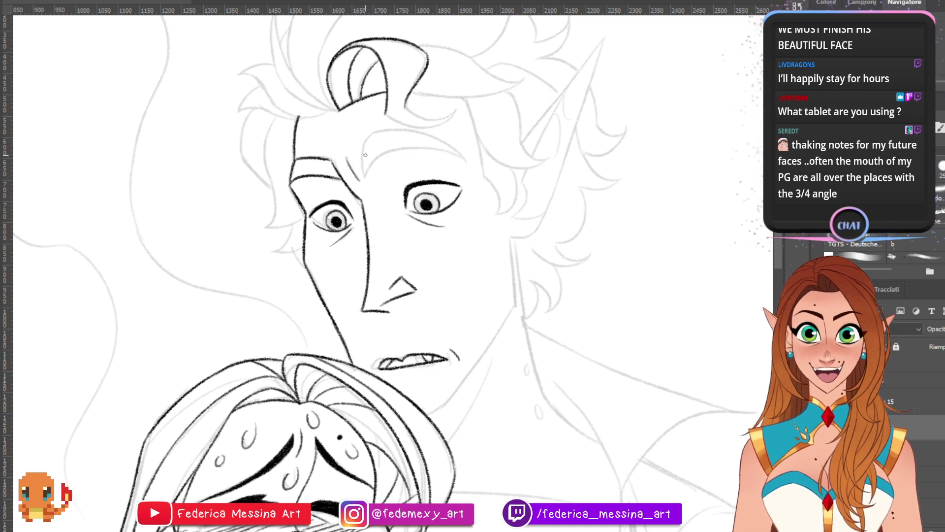
drag(366, 178, 401, 149)
key(ctrl+z)
mouse_move(364, 177)
mouse_down()
mouse_move(441, 146)
mouse_move(466, 171)
mouse_up()
key(ctrl+z)
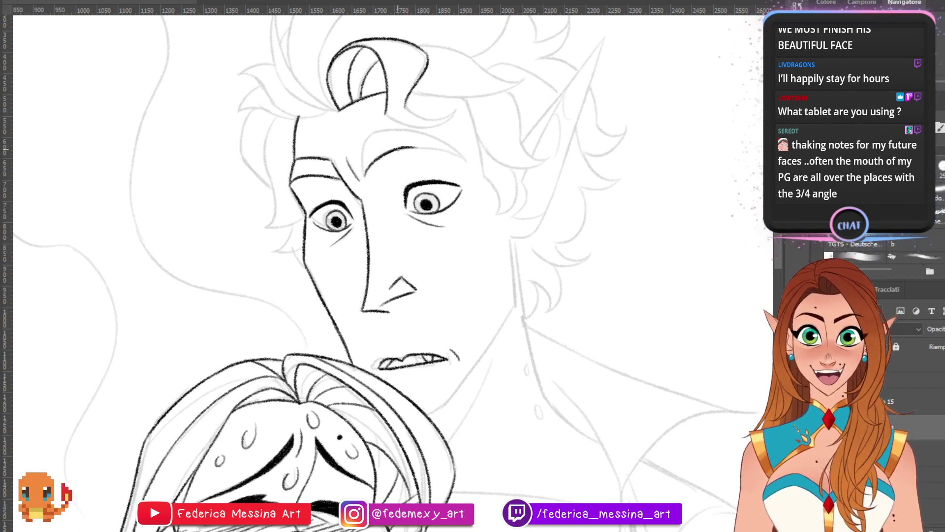
- Continue the near eyebrow's lower edge in an arc over the eye to its outer end
drag(398, 147, 470, 163)
key(ctrl+z)
drag(399, 147, 474, 174)
key(ctrl+z)
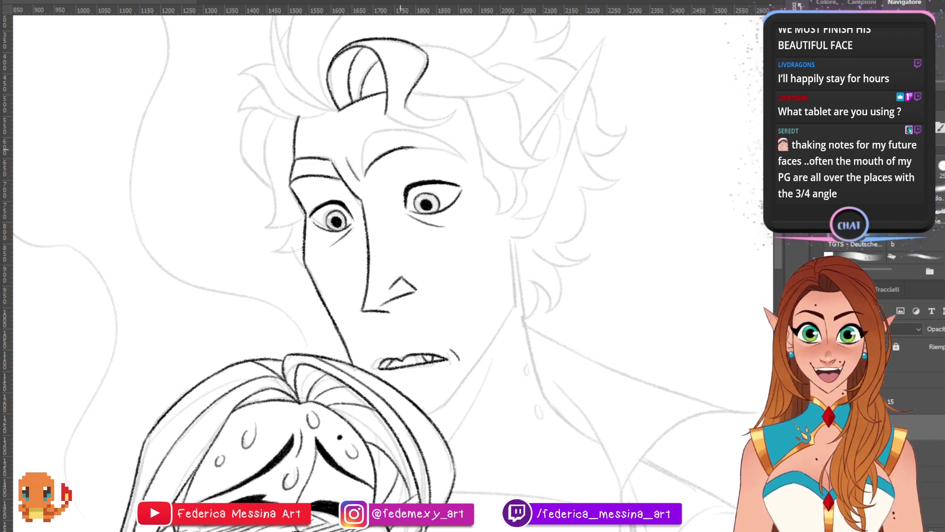
key(ctrl+z)
drag(406, 147, 473, 167)
key(ctrl+z)
key(ctrl+z)
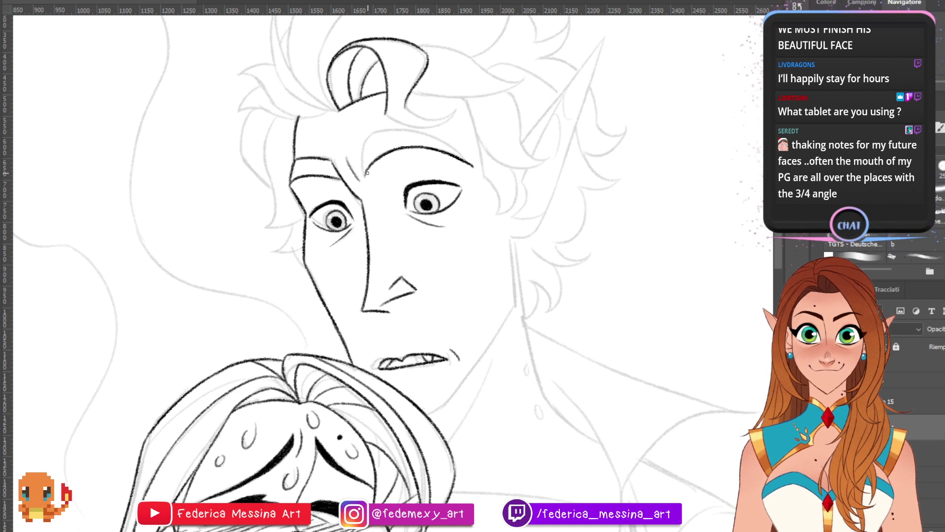
- Ink the near eyebrow's inner end and arched upper edge, and tidy its outer tip to a point
mouse_move(367, 172)
mouse_down()
mouse_move(363, 148)
mouse_move(374, 133)
mouse_move(433, 129)
mouse_up()
key(ctrl+z)
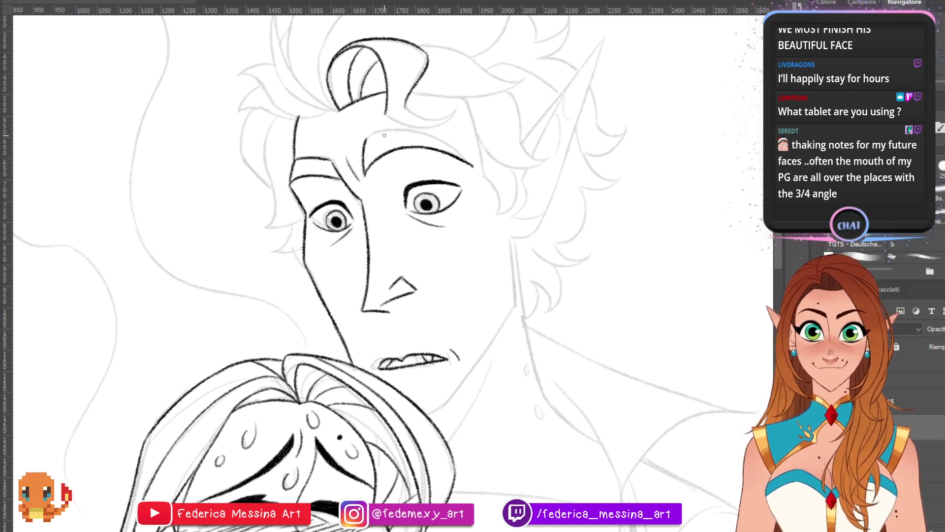
drag(366, 142, 420, 132)
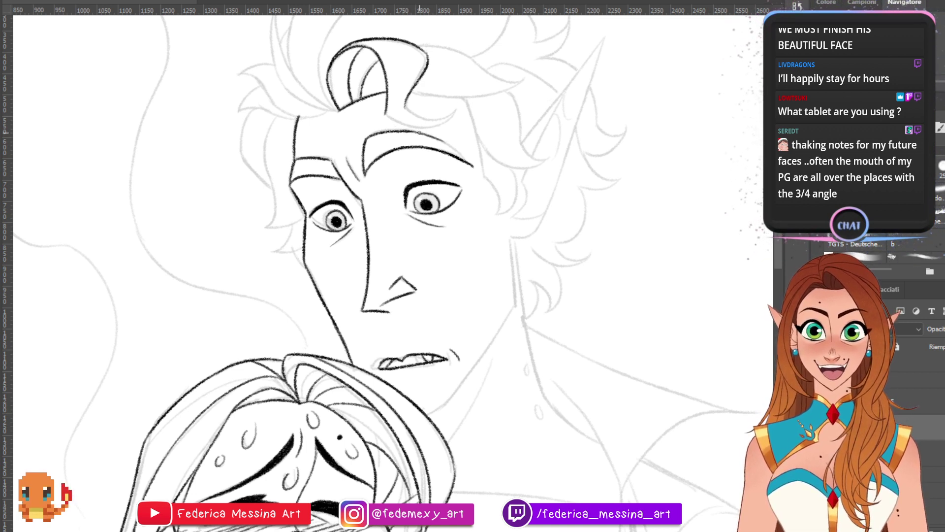
mouse_move(419, 132)
mouse_down()
mouse_move(477, 167)
mouse_move(447, 139)
mouse_move(467, 162)
mouse_up()
key(e)
key(b)
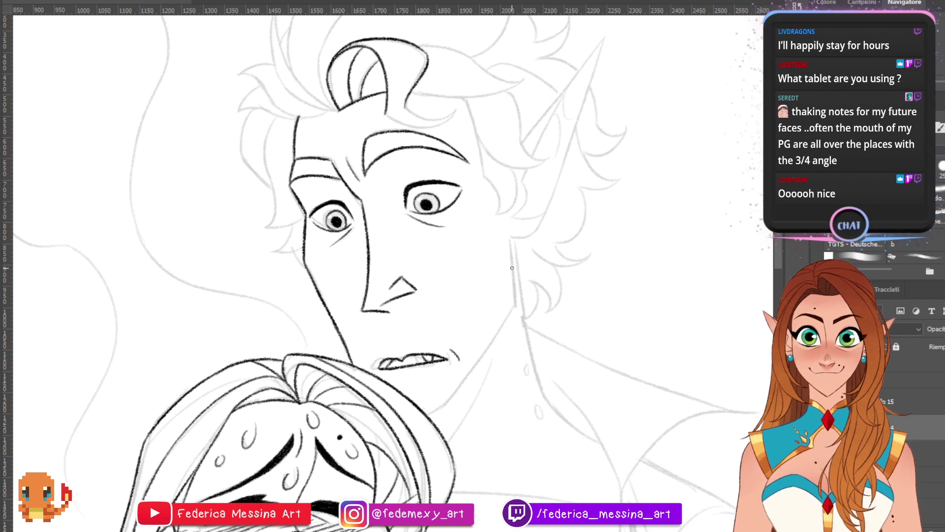
- Ink the man's near jaw contour from the ear down to the chin behind the woman's hair, plus the earlobe curve
key(ctrl+comma)
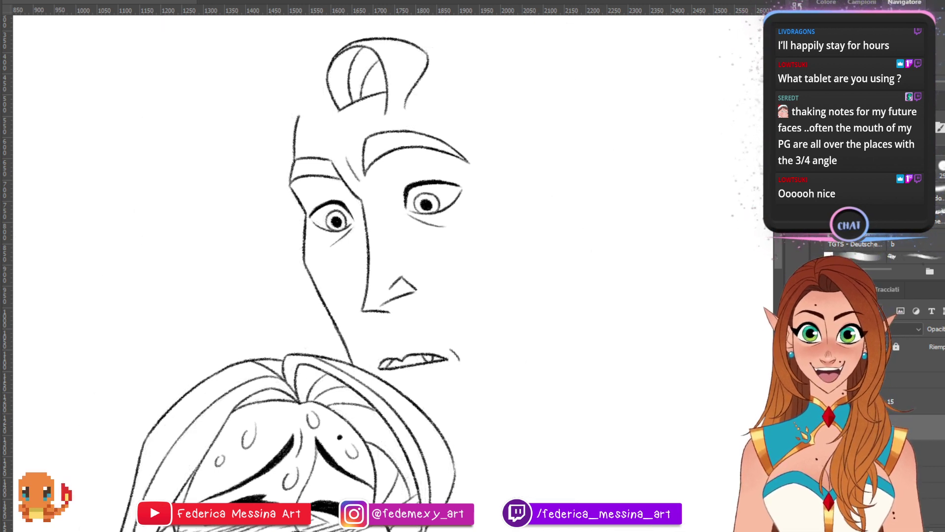
key(ctrl+comma)
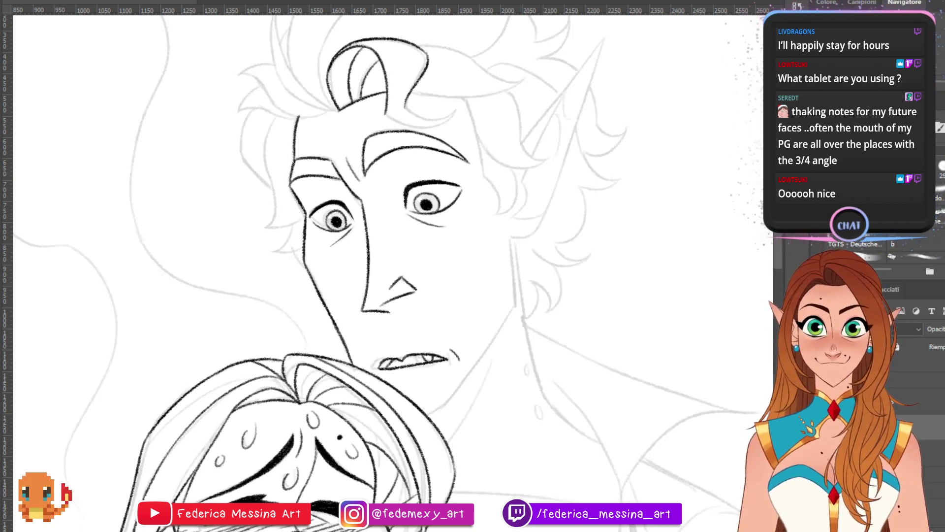
key(ctrl+comma)
key(ctrl+comma)
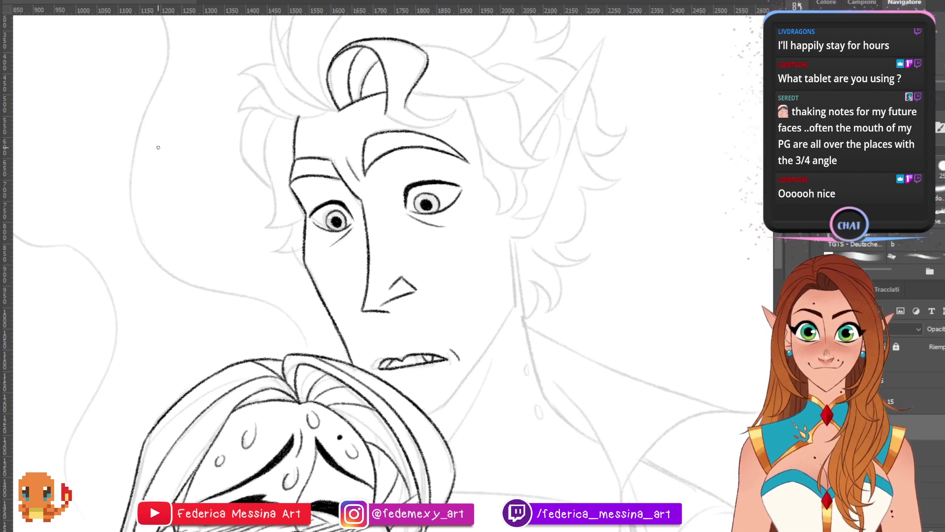
drag(511, 239, 515, 290)
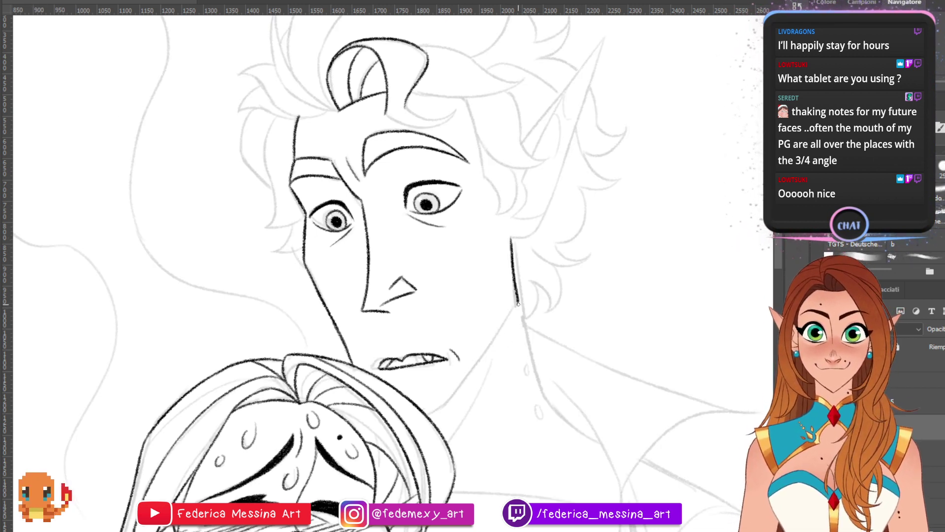
mouse_move(518, 304)
mouse_down()
mouse_move(446, 406)
mouse_move(455, 395)
mouse_up()
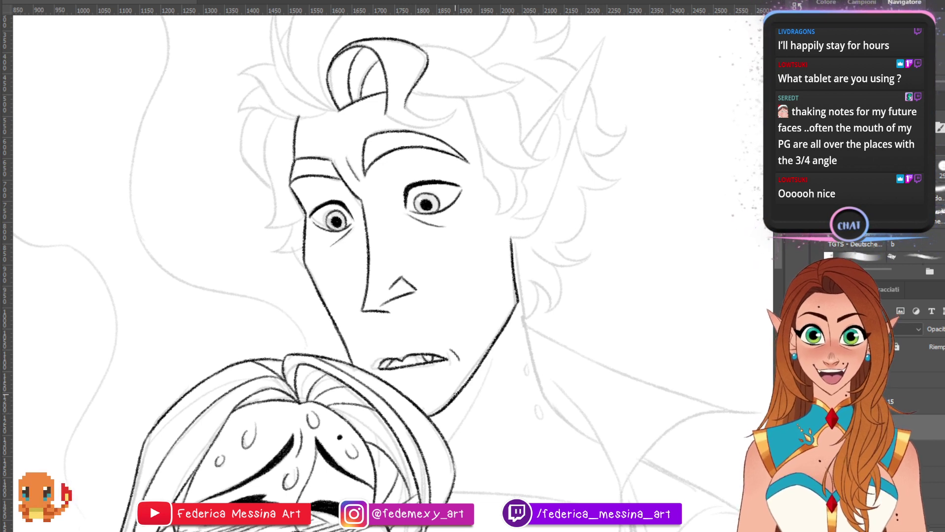
drag(512, 240, 542, 210)
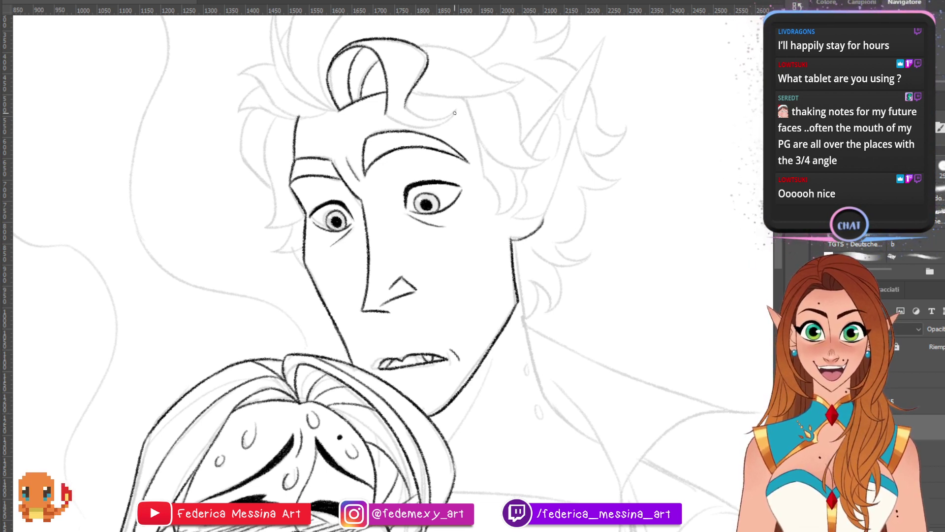
- Ink the pointed curling end of the man's forelock across his forehead and save the file
drag(386, 115, 460, 114)
key(ctrl+z)
mouse_move(386, 114)
mouse_down()
mouse_move(453, 119)
mouse_move(457, 107)
mouse_up()
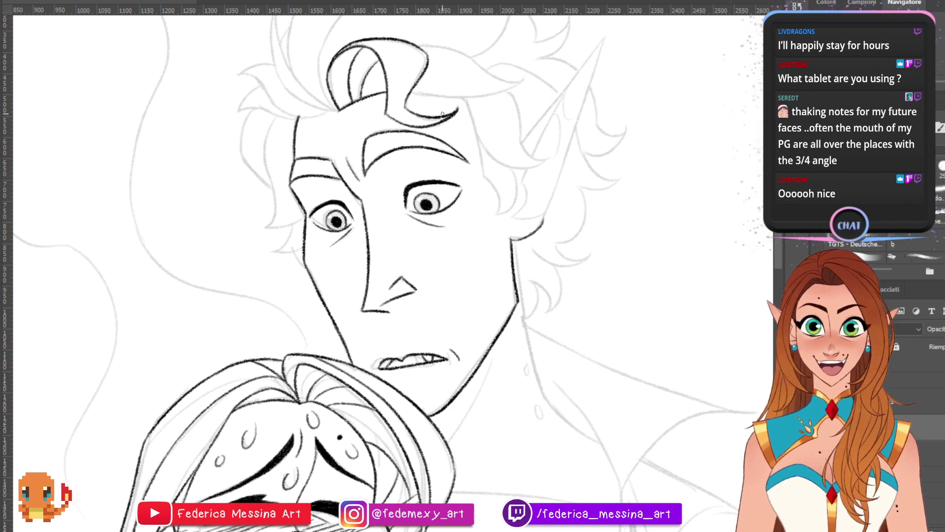
key(ctrl+s)
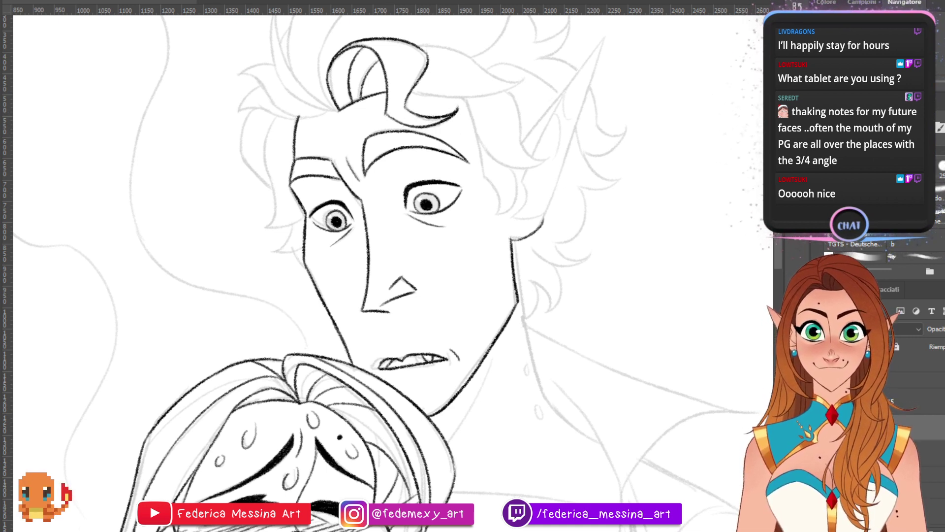
- Hide the rough sketch and review the inked characters on the whole page and around the man's face
key(ctrl+comma)
key(ctrl+minus)
key(ctrl+minus)
key(ctrl+minus)
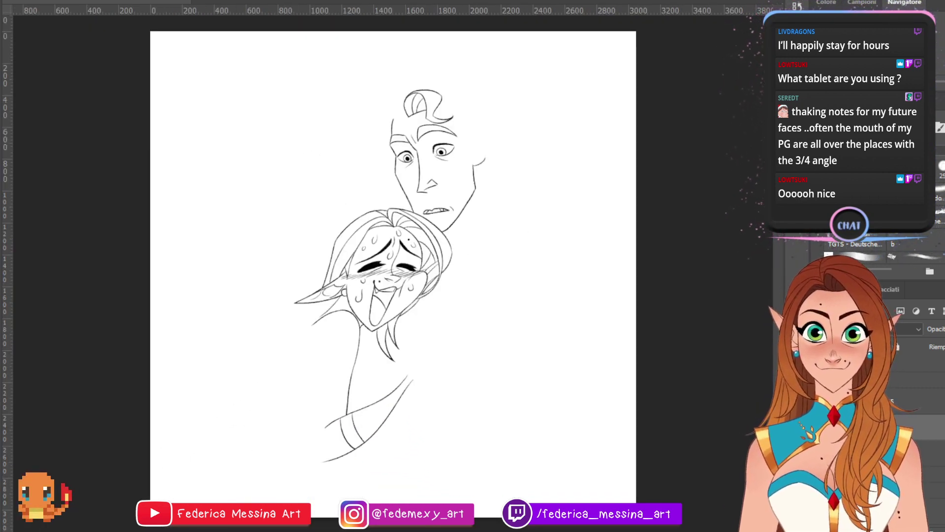
key(ctrl+plus)
key(ctrl+plus)
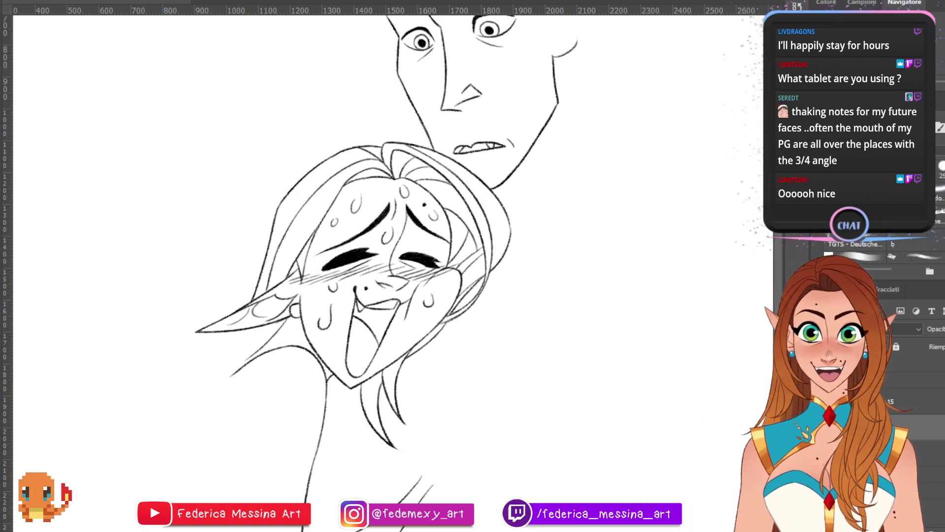
scroll(438, 250, up, 1)
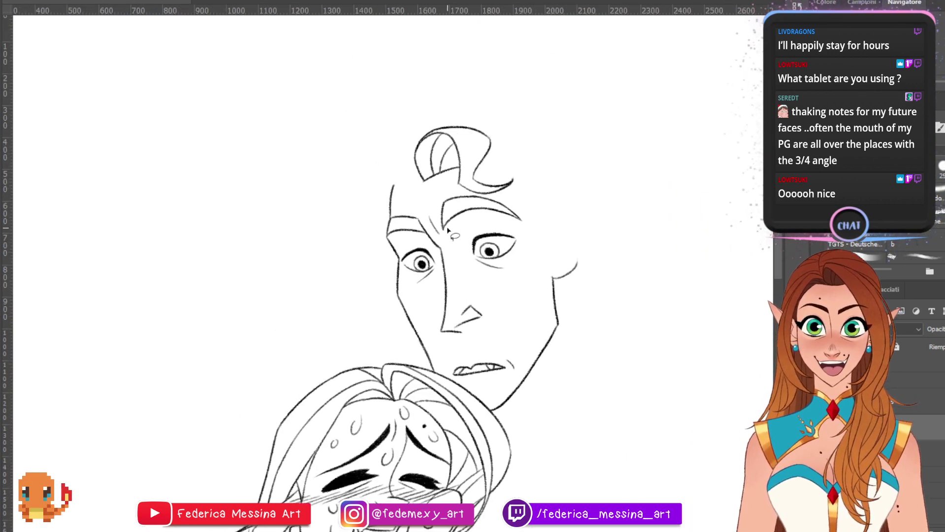
- Select the man's inked nose, rotate it slightly clockwise, apply the transform and clear the selection
mouse_move(439, 252)
mouse_down()
mouse_move(497, 307)
mouse_move(473, 342)
mouse_move(433, 315)
mouse_move(436, 287)
mouse_up()
key(ctrl+t)
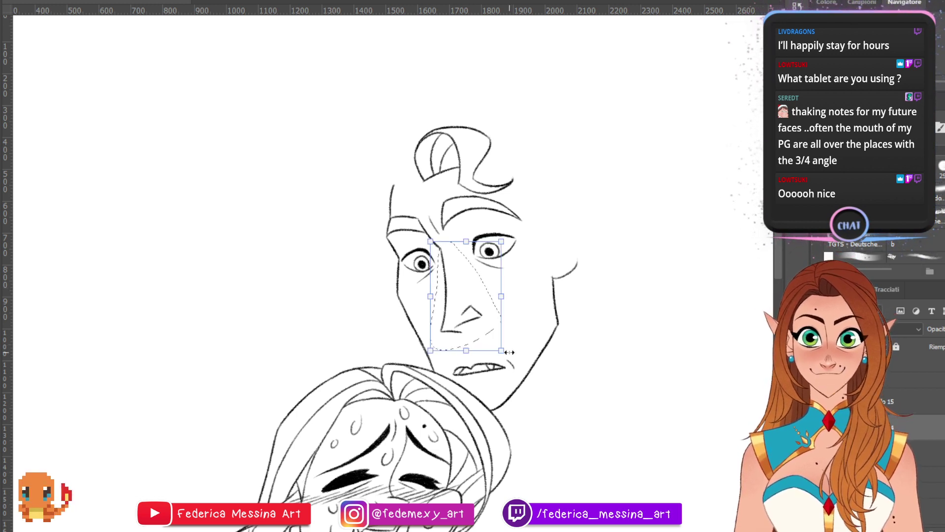
drag(510, 352, 504, 359)
key(ctrl+z)
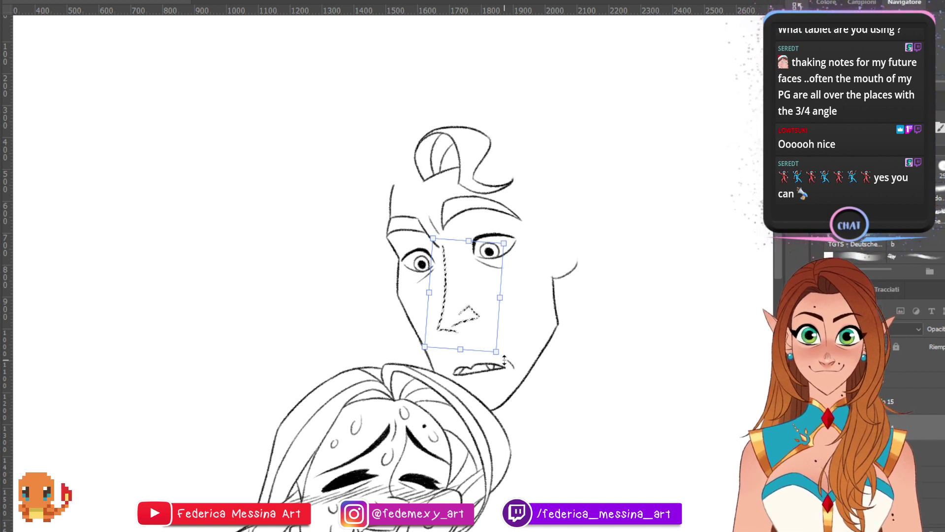
key(Return)
key(ctrl+d)
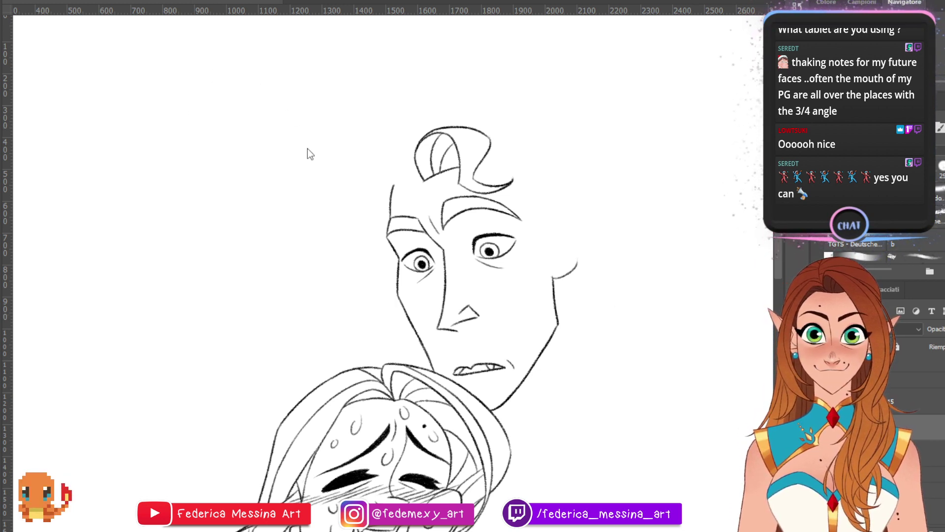
- Flip the image horizontally and redraw the man's far cheek contour from the cheekbone down to the woman's hair
key(ctrl+shift+h)
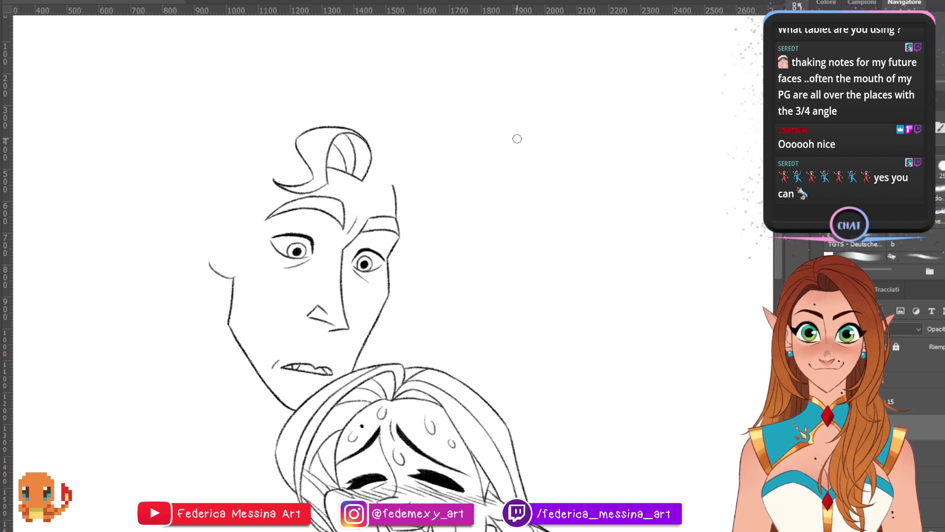
mouse_move(357, 360)
mouse_down()
mouse_move(393, 303)
mouse_move(350, 367)
mouse_up()
key(ctrl+z)
drag(389, 295, 351, 366)
key(ctrl+z)
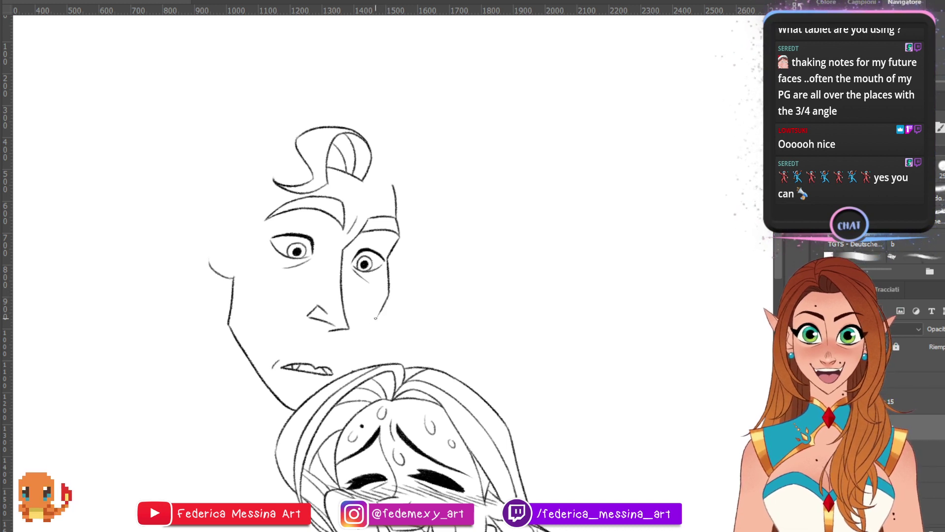
drag(389, 294, 350, 369)
key(ctrl+z)
drag(388, 296, 352, 370)
key(ctrl+z)
key(ctrl+z)
drag(389, 297, 351, 370)
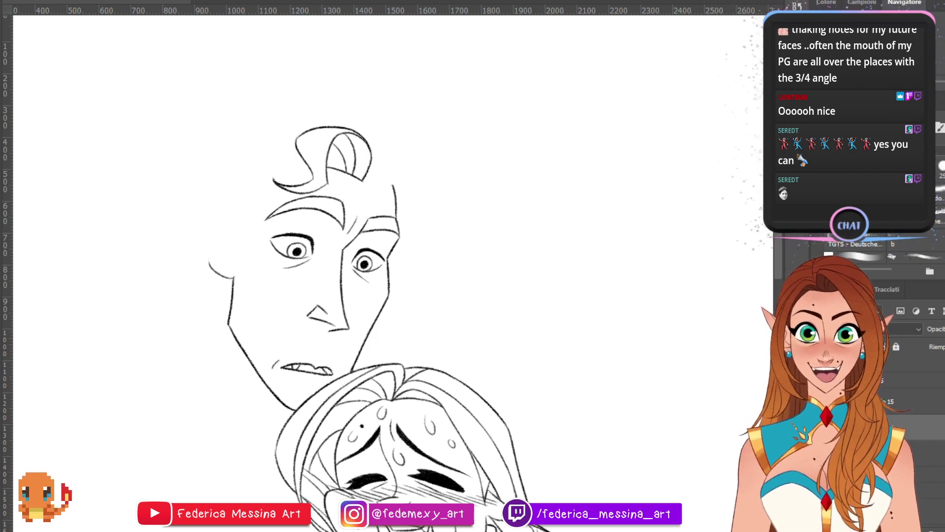
- Select the man's inked mouth, nudge it slightly up and to the right toward his far cheek, and clear the selection
mouse_move(264, 363)
mouse_down()
mouse_move(338, 371)
mouse_move(269, 373)
mouse_move(323, 384)
mouse_up()
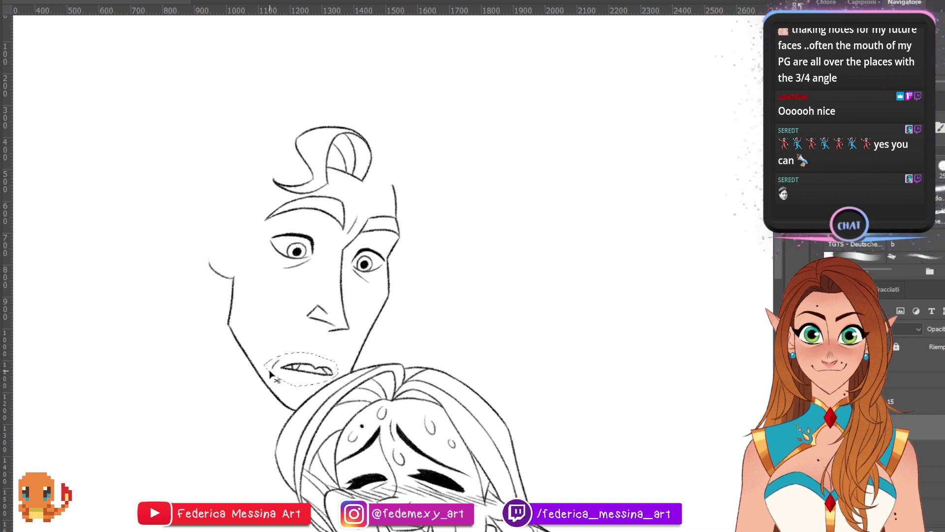
key(ctrl+Up)
key(ctrl+Up)
key(ctrl+Up)
key(ctrl+Up)
key(ctrl+Right)
key(ctrl+Right)
key(ctrl+Right)
key(ctrl+Right)
key(ctrl+Right)
key(ctrl+Right)
key(ctrl+Right)
key(ctrl+Right)
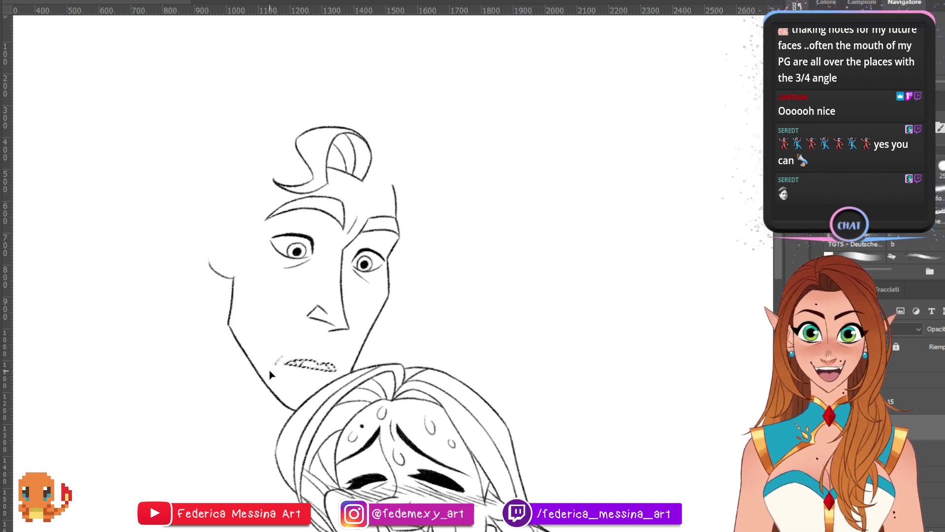
key(ctrl+d)
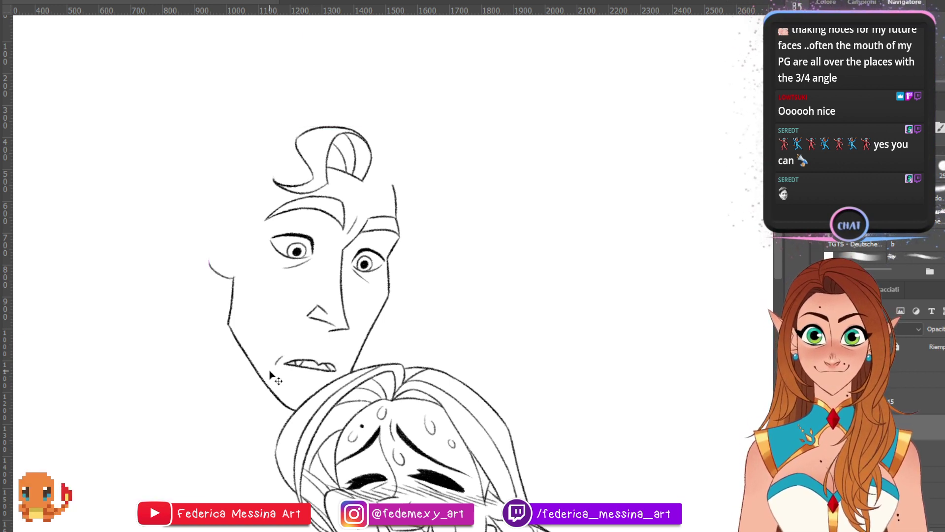
- Show the rough sketch again and compare it with the inked lines on the whole page by toggling the visibility of both
click(788, 401)
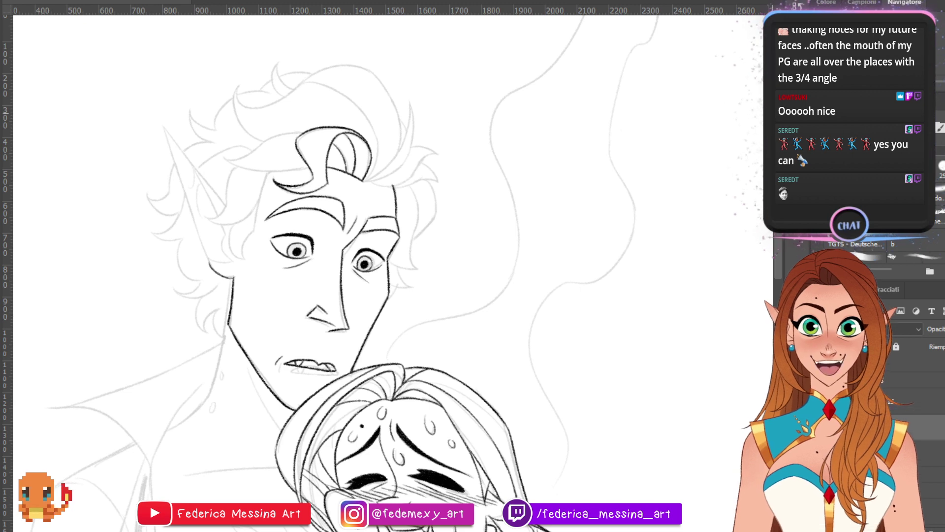
key(ctrl+0)
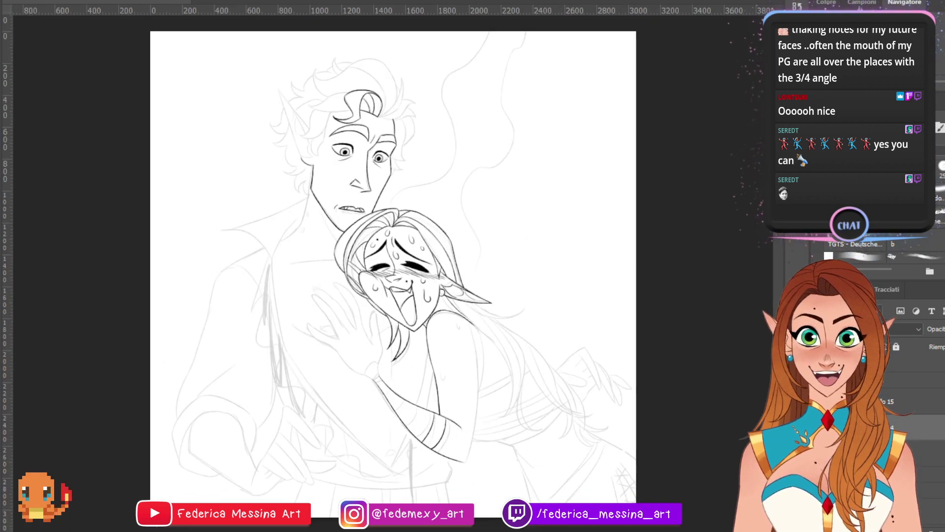
click(818, 452)
click(819, 452)
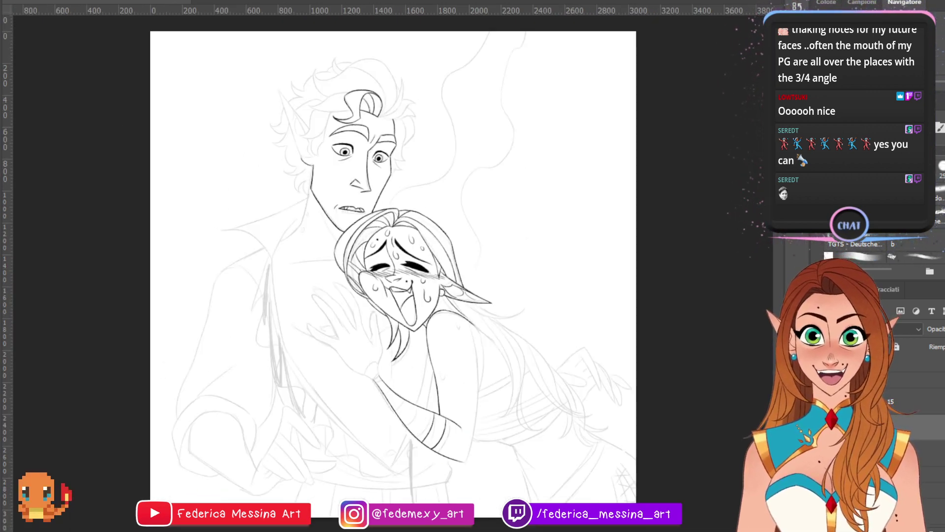
click(819, 427)
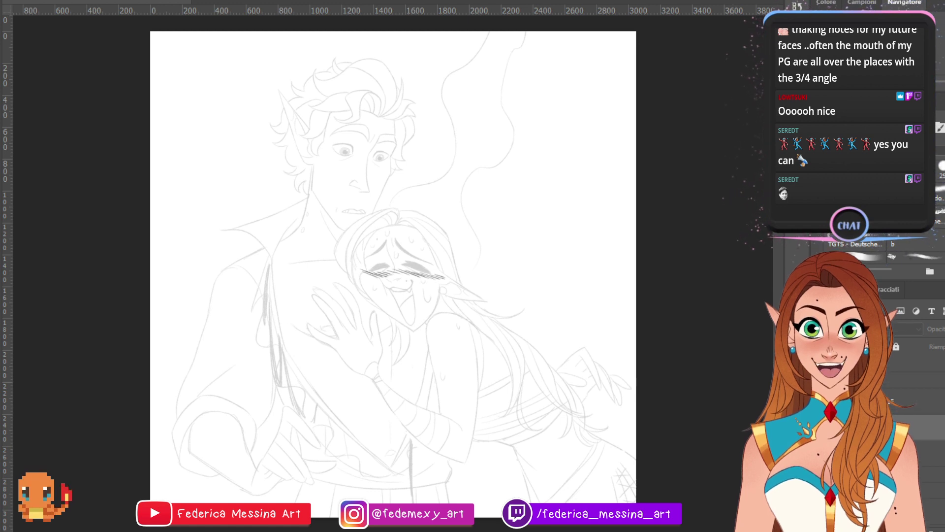
click(818, 427)
click(819, 452)
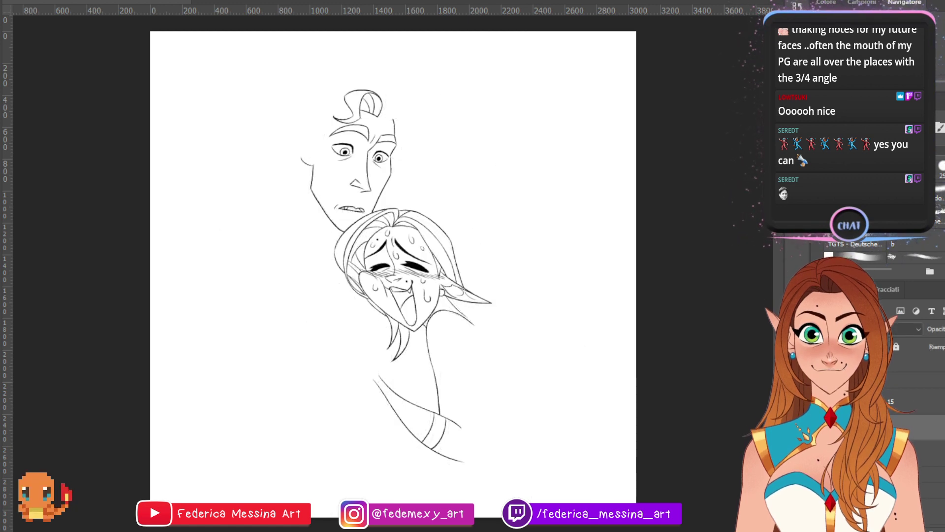
key(ctrl+comma)
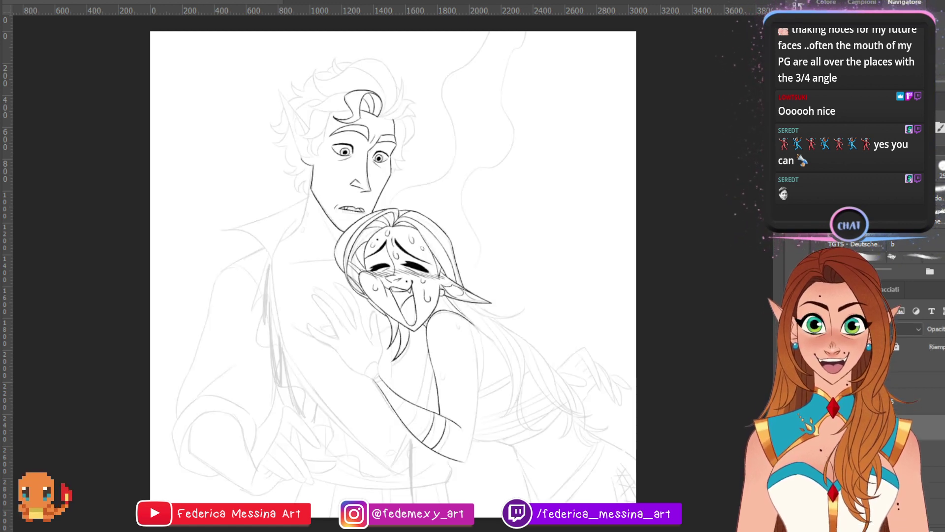